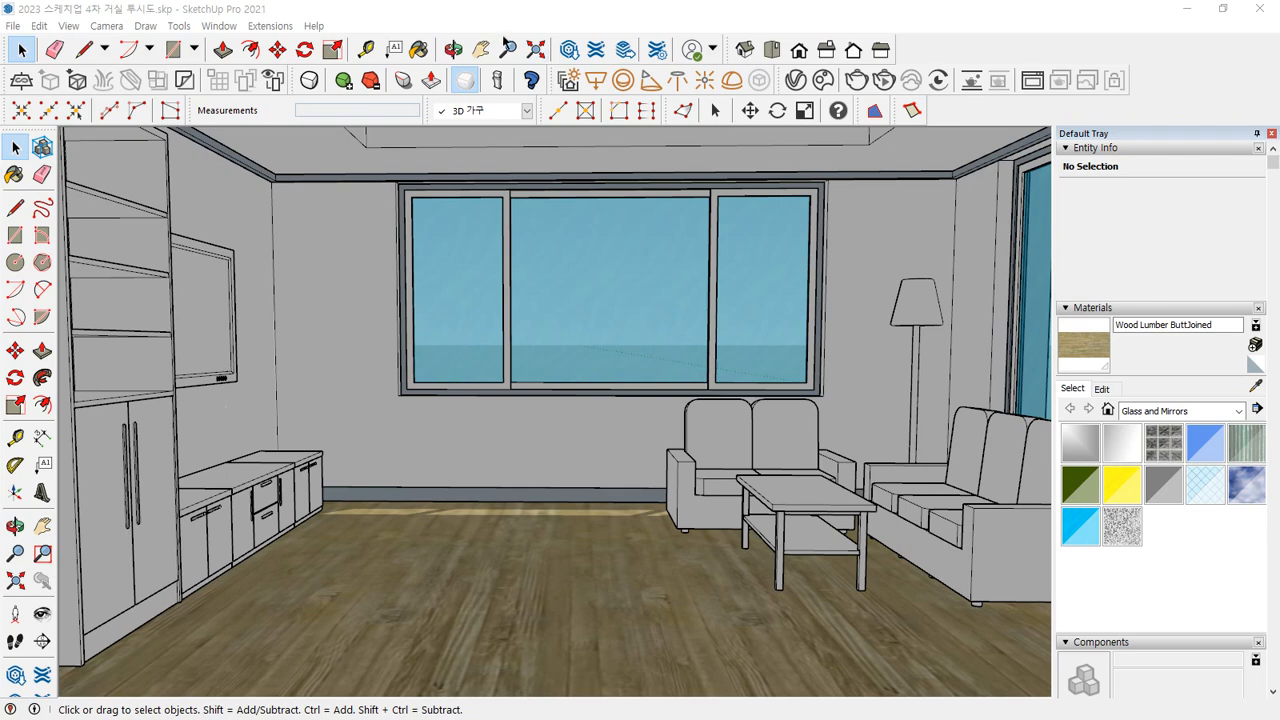
{"action": "left_click", "coordinate": [272, 27]}
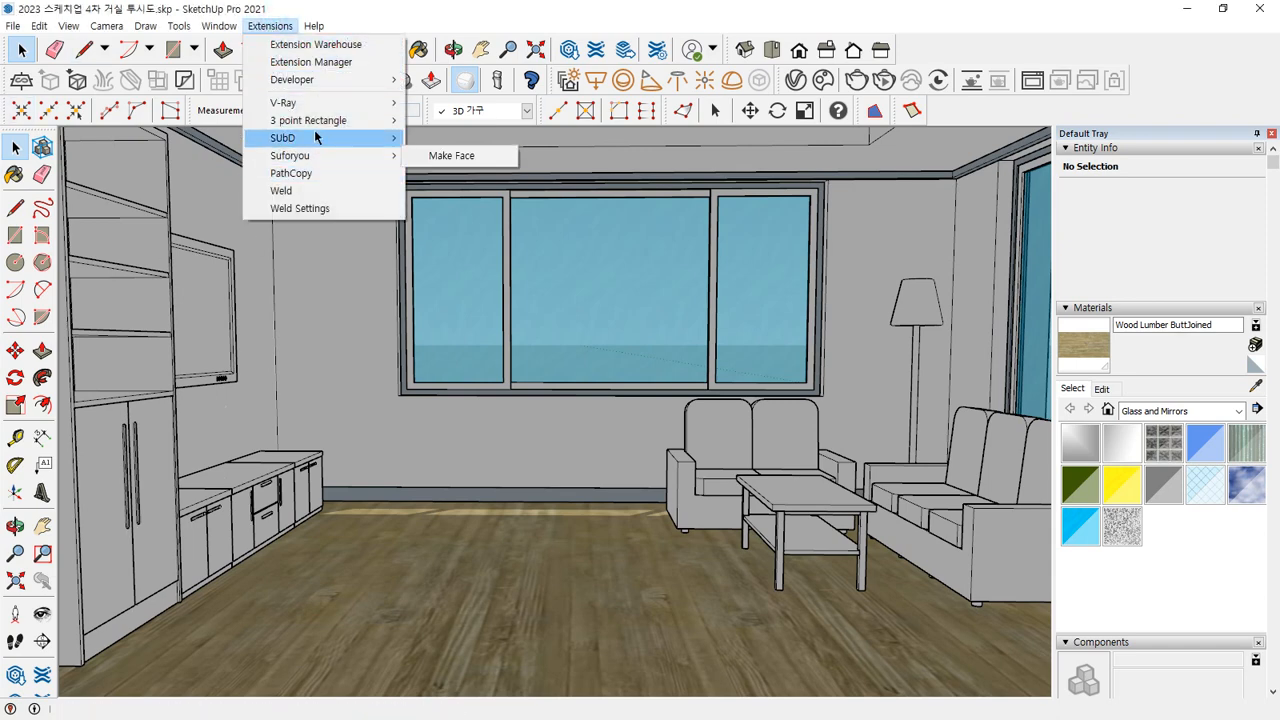
{"action": "mouse_move", "coordinate": [314, 104]}
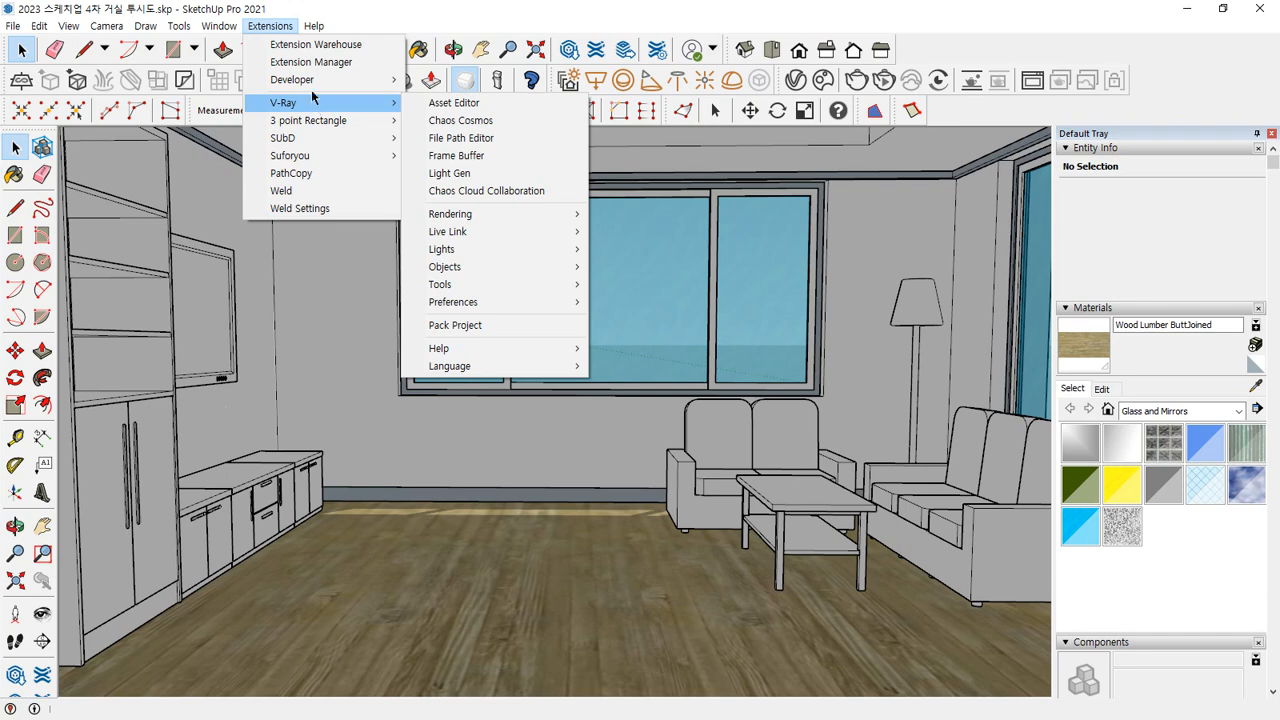
{"action": "key", "text": "Escape"}
{"action": "key", "text": "Escape"}
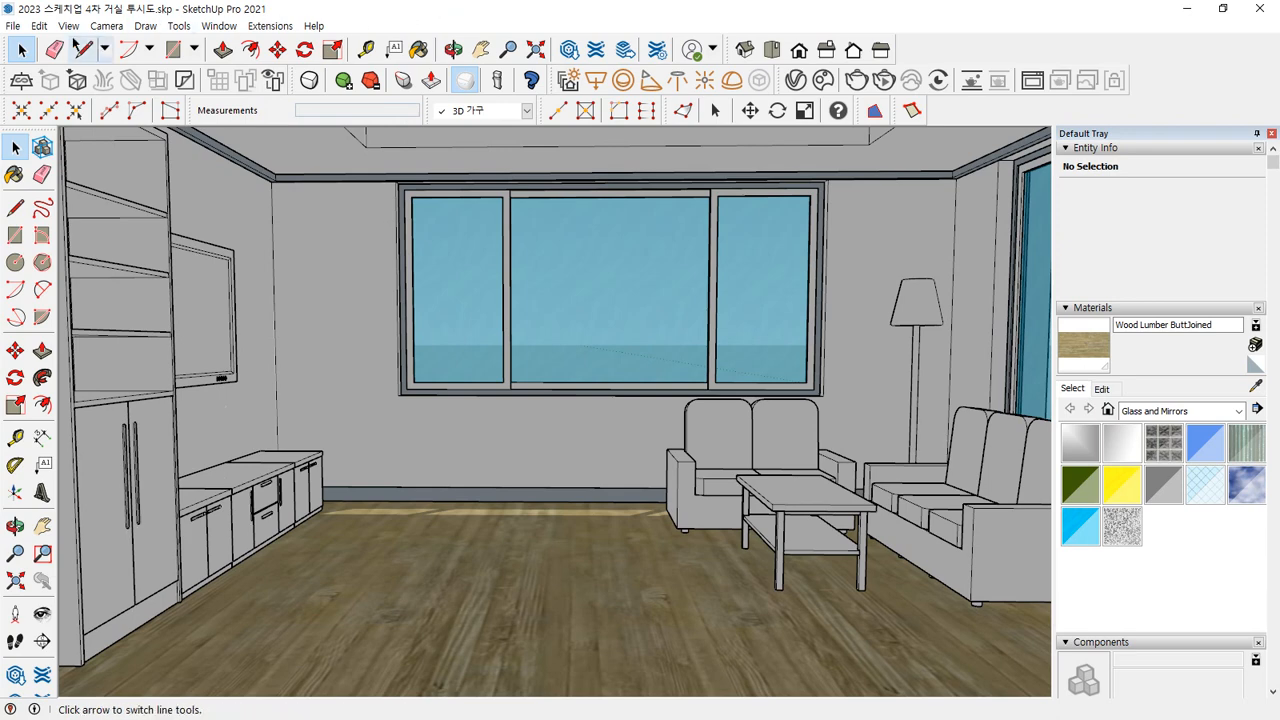
Start a 2D graphic export into the 카메라 앨범 folder under 사진, using the Portable Network Graphics (*.png) format
{"action": "left_click", "coordinate": [13, 26]}
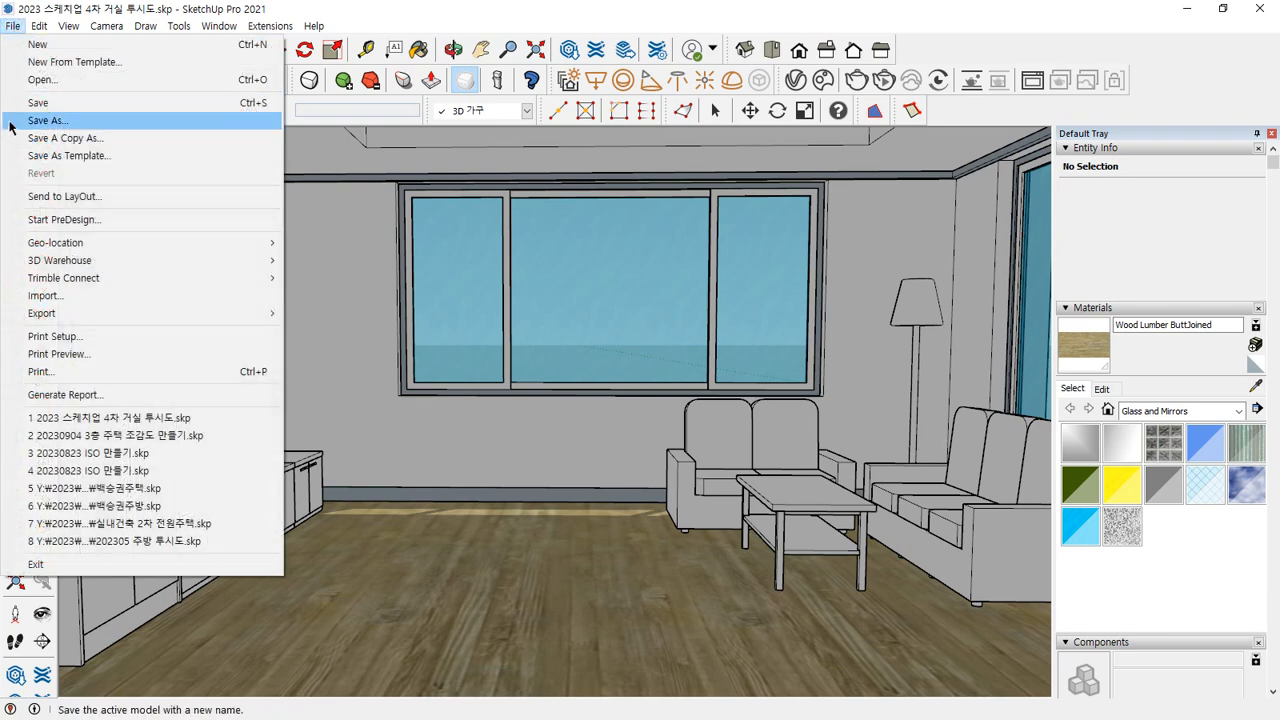
{"action": "mouse_move", "coordinate": [93, 321]}
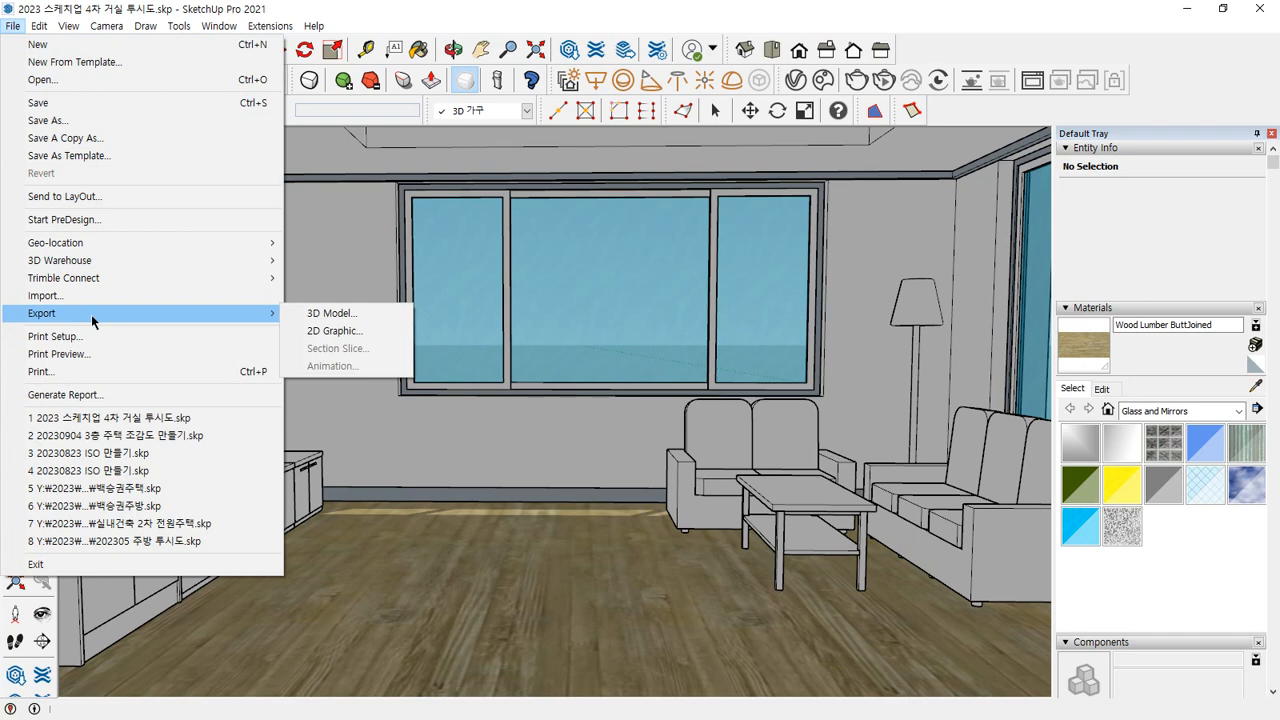
{"action": "left_click", "coordinate": [349, 343]}
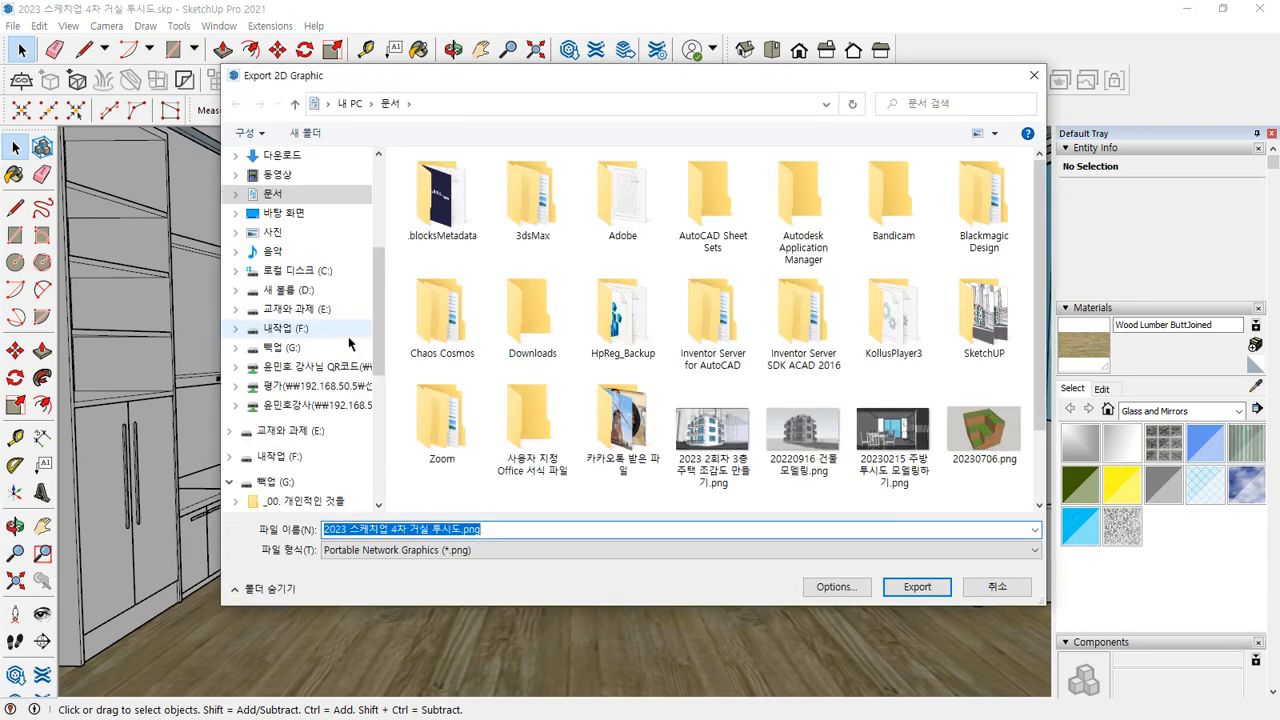
{"action": "left_click", "coordinate": [271, 233]}
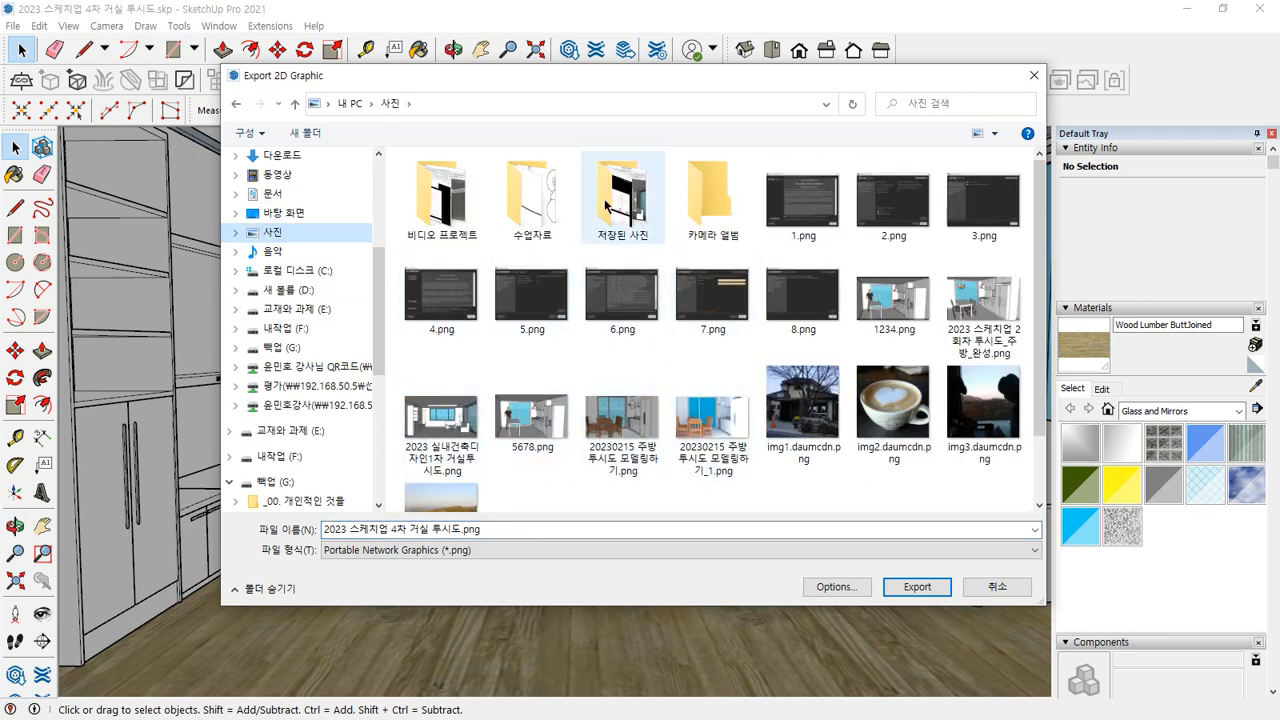
{"action": "double_click", "coordinate": [712, 200]}
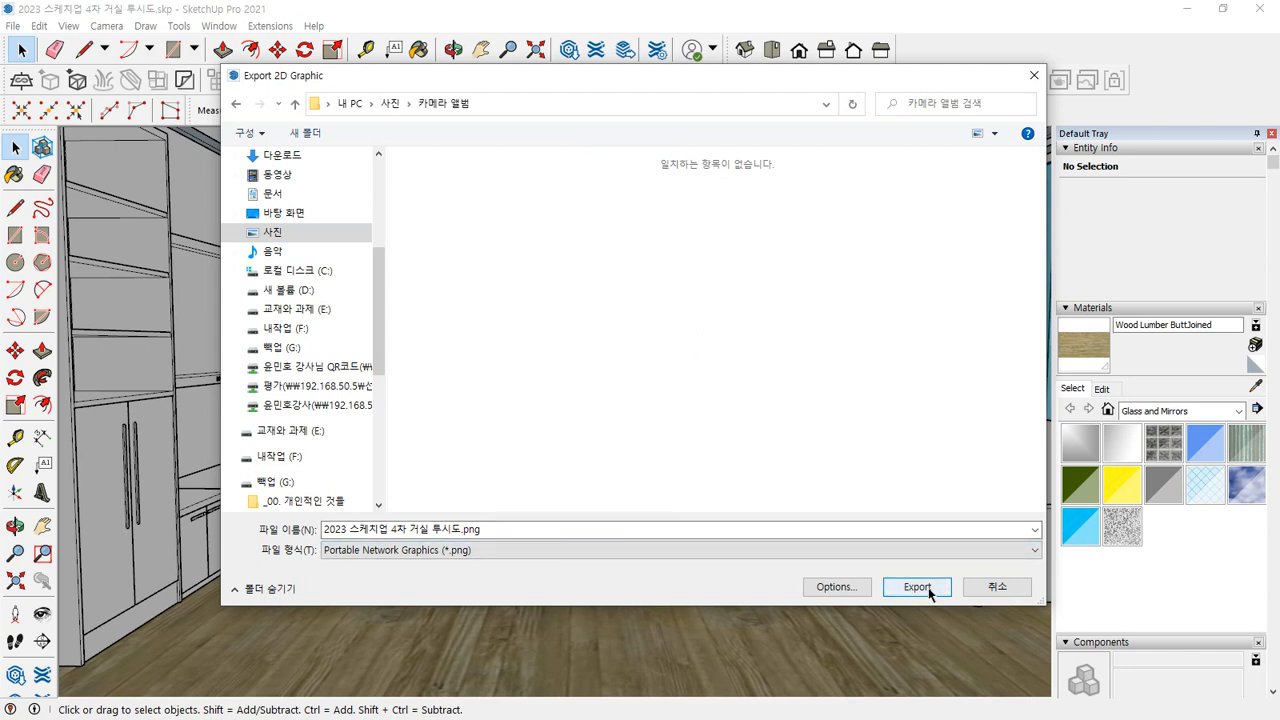
{"action": "left_click", "coordinate": [649, 555]}
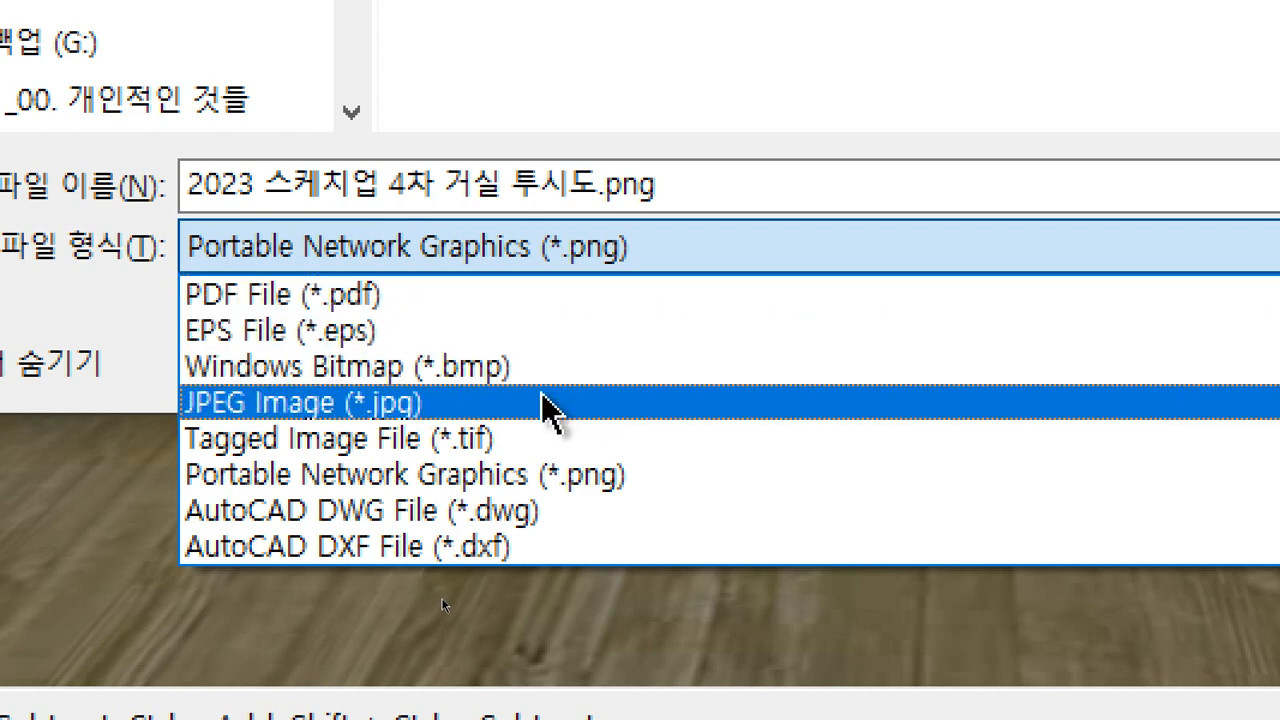
{"action": "left_click", "coordinate": [660, 478]}
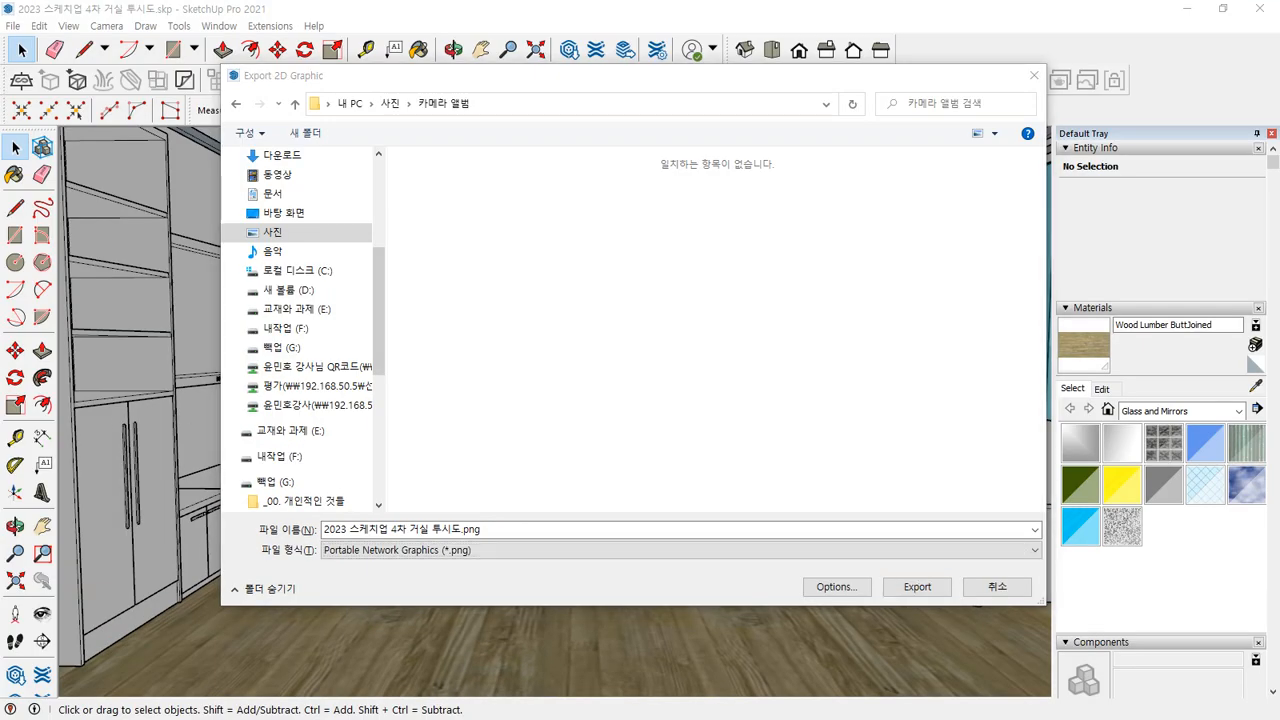
Switch to a blank Notepad document and list 8bit, 16bit, 24bit and 32bit on separate lines
{"action": "mouse_move", "coordinate": [0, 40]}
{"action": "left_mouse_down"}
{"action": "mouse_move", "coordinate": [494, 36]}
{"action": "mouse_move", "coordinate": [733, 101]}
{"action": "left_mouse_up"}
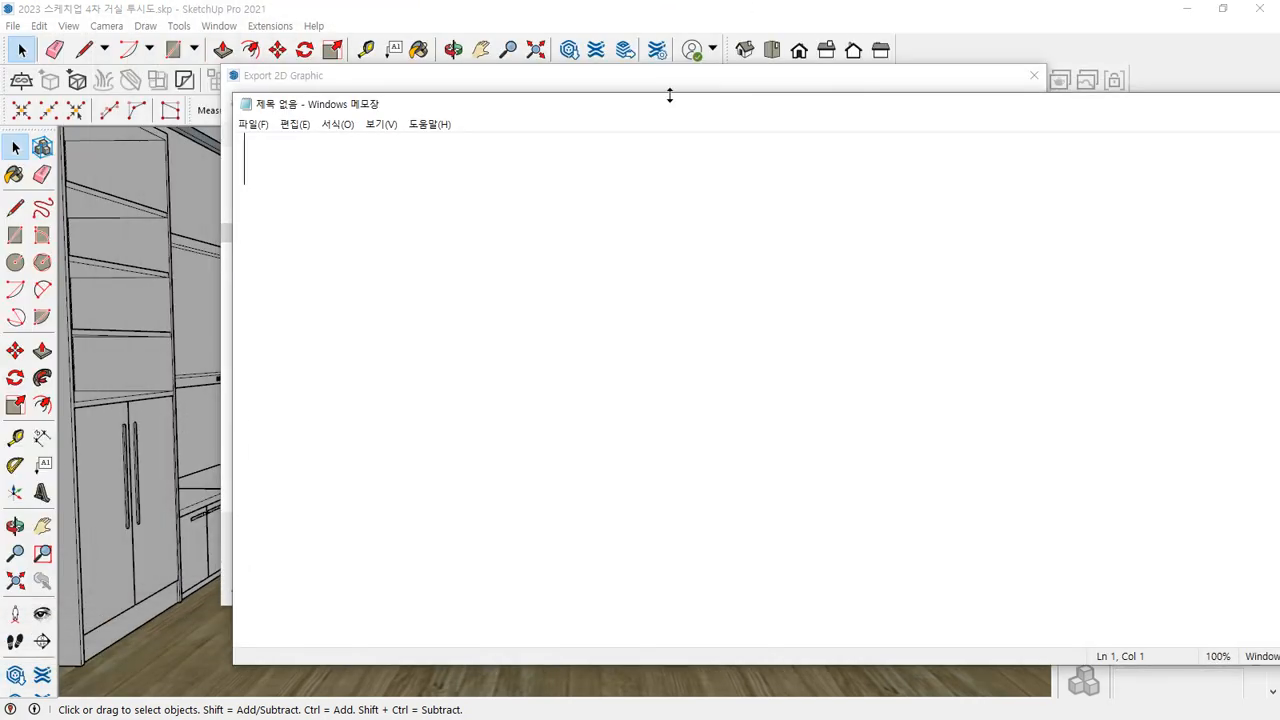
{"action": "type", "text": "8bit"}
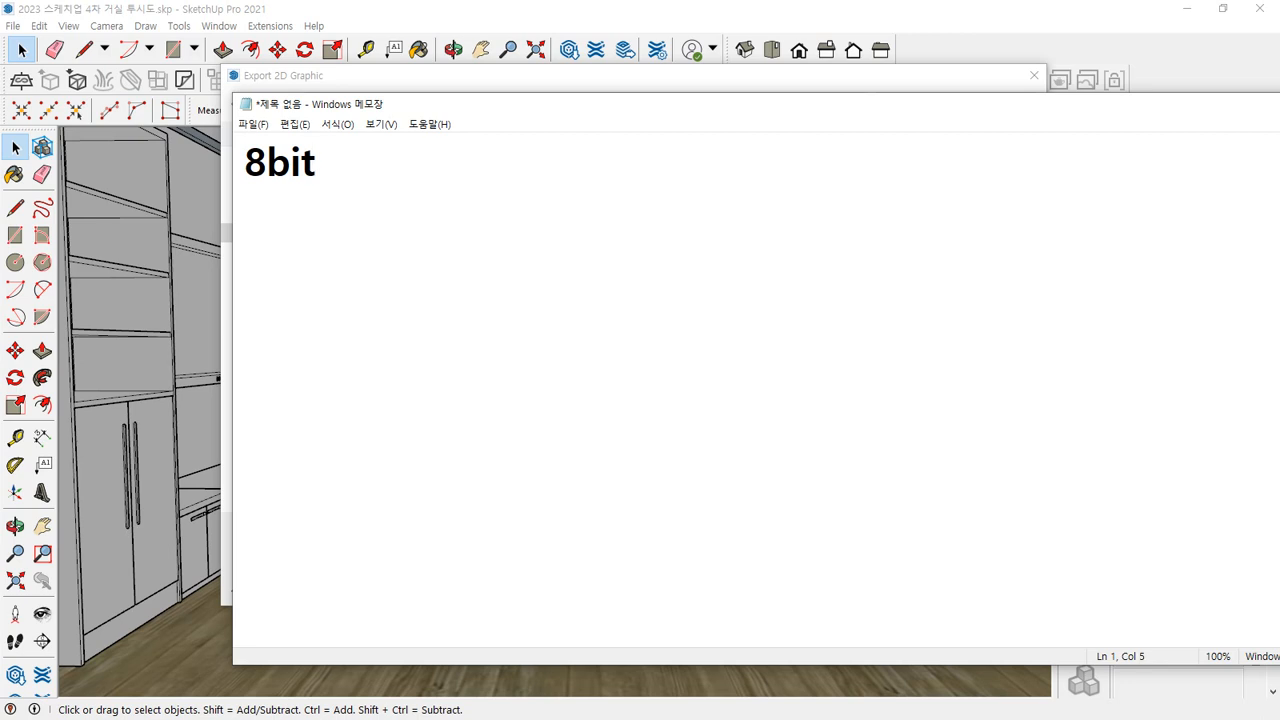
{"action": "key", "text": "Return"}
{"action": "type", "text": "16bit"}
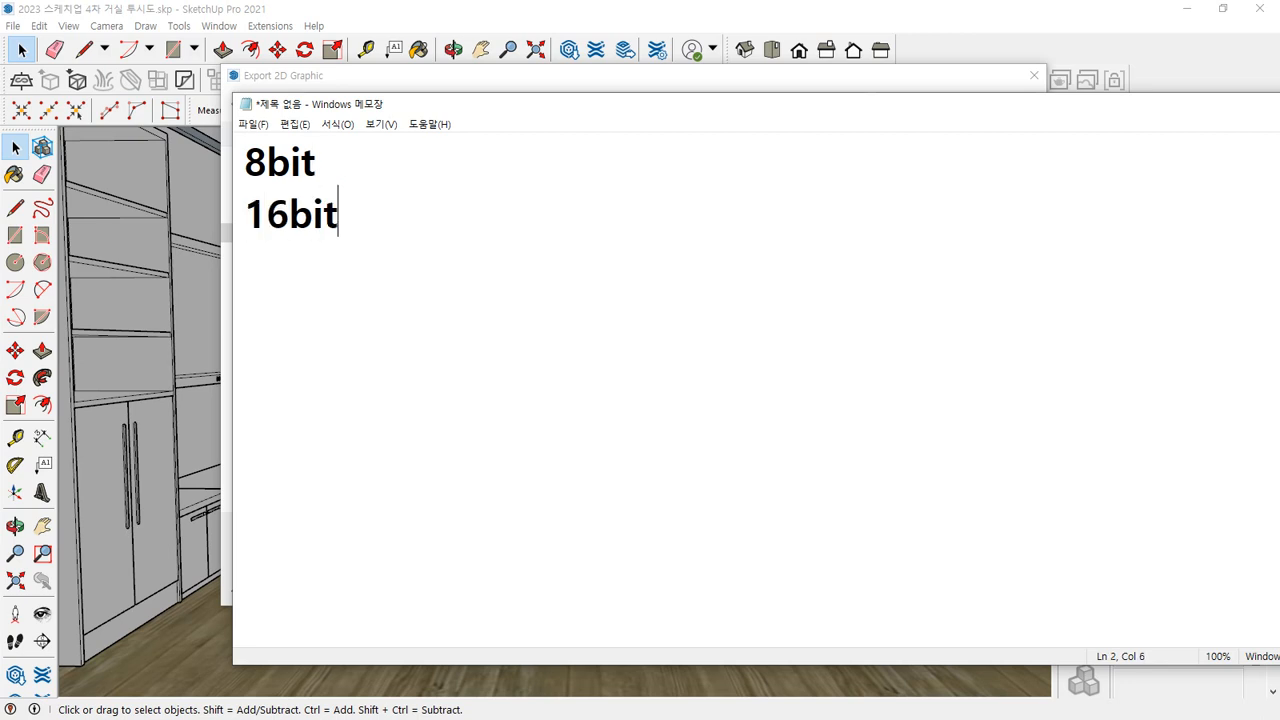
{"action": "key", "text": "Return"}
{"action": "type", "text": "24bit"}
{"action": "key", "text": "Return"}
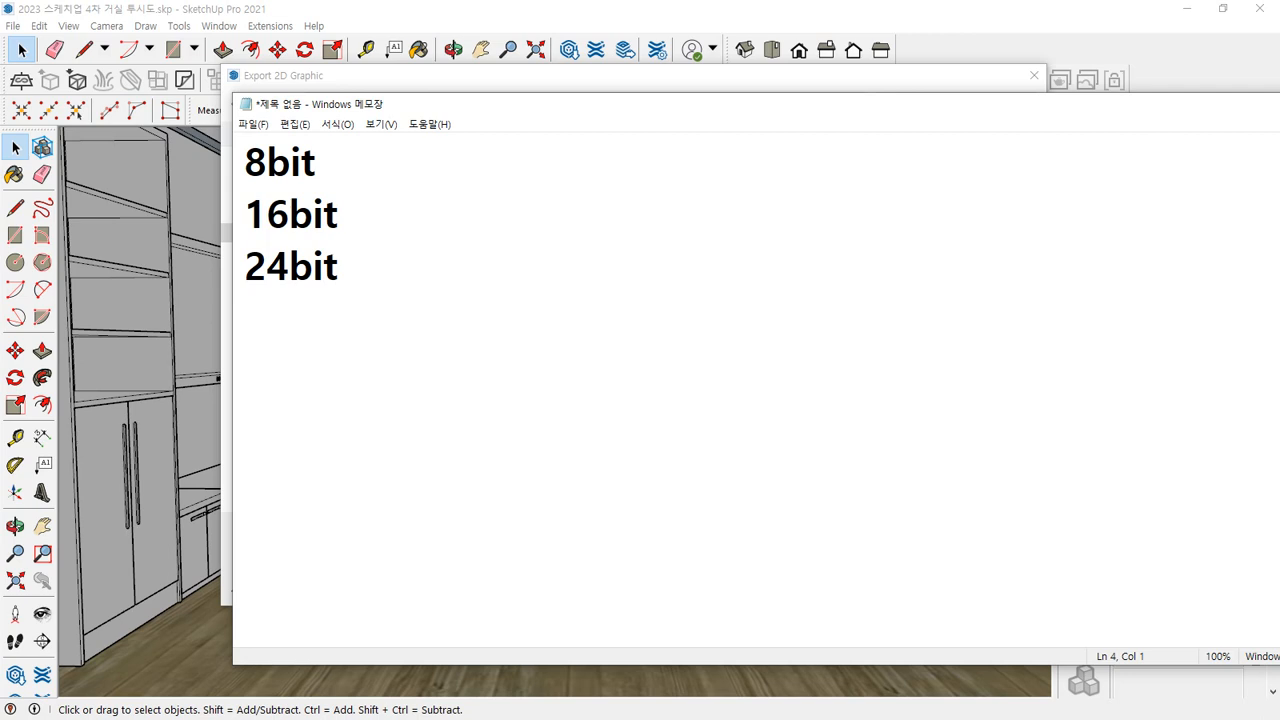
{"action": "type", "text": "32bit"}
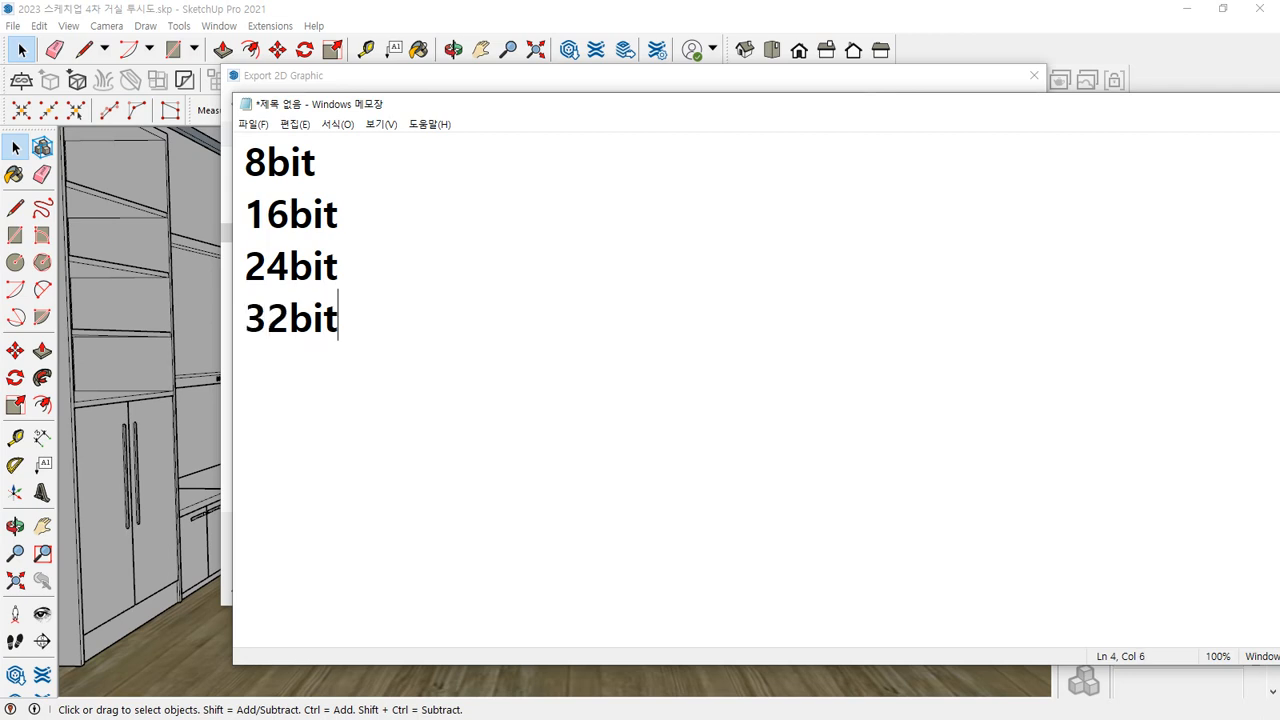
Append "- 2⁸" to the 8bit line, inserting the exponent as a superscript symbol
{"action": "key", "text": "Up"}
{"action": "key", "text": "Up"}
{"action": "key", "text": "Up"}
{"action": "key", "text": "End"}
{"action": "type", "text": "- 2"}
{"action": "key", "text": "super+period"}
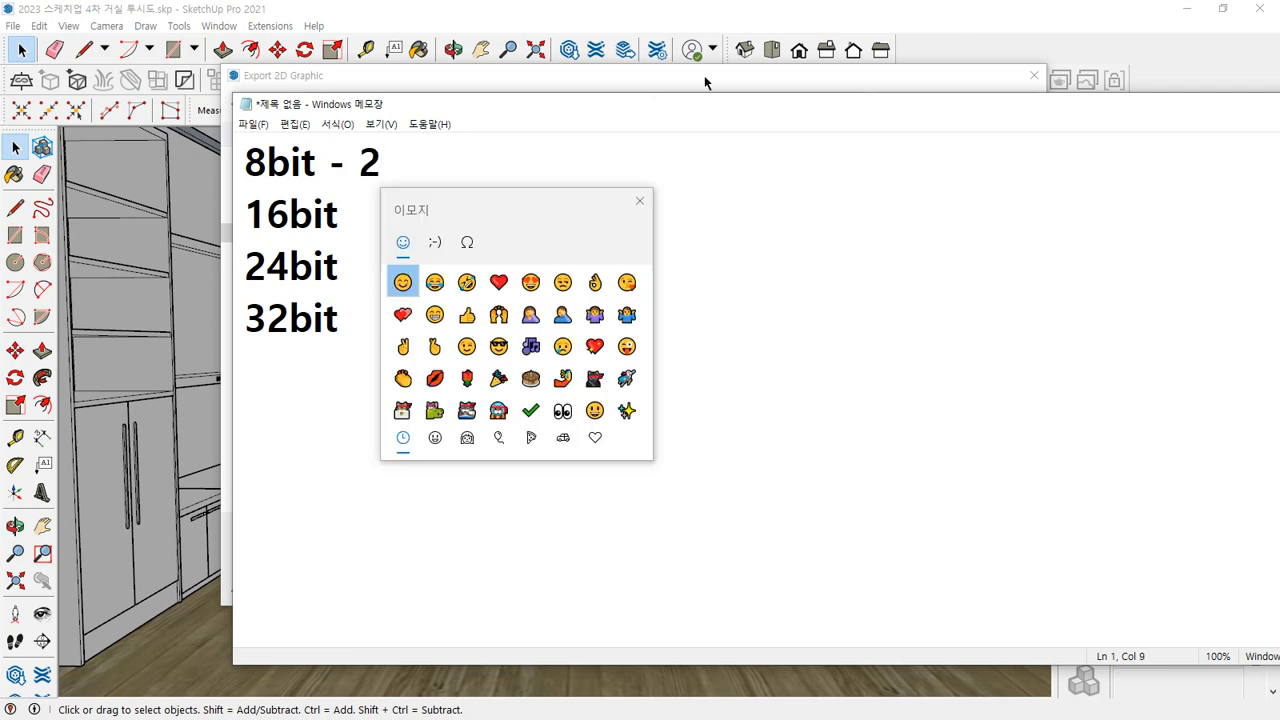
{"action": "left_click", "coordinate": [466, 242]}
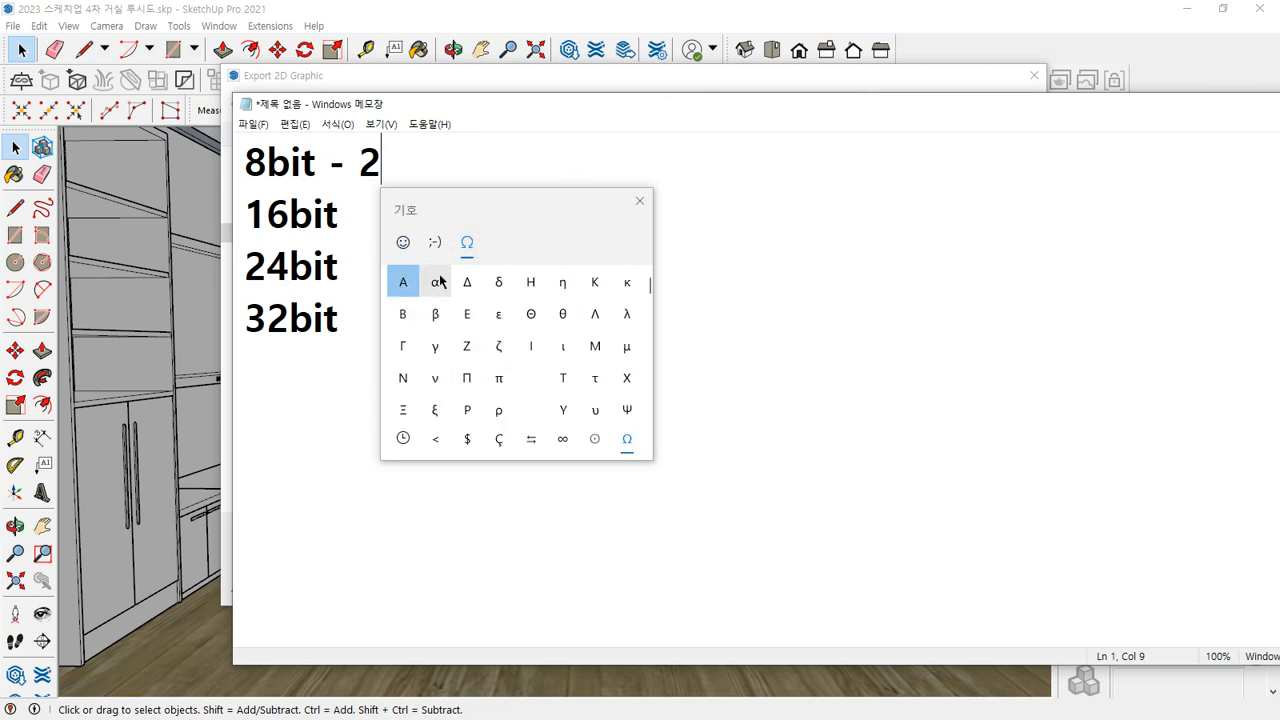
{"action": "left_click", "coordinate": [593, 442]}
{"action": "left_click", "coordinate": [563, 441]}
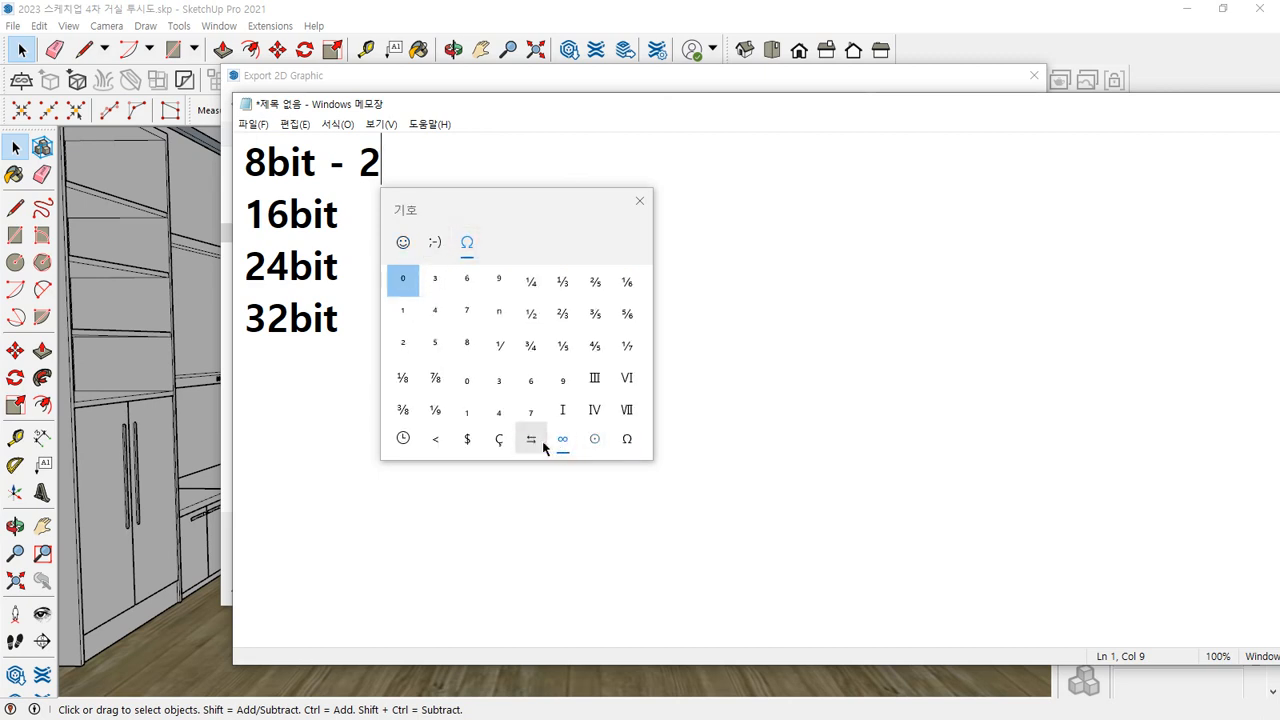
{"action": "left_click", "coordinate": [466, 343]}
{"action": "left_click", "coordinate": [640, 202]}
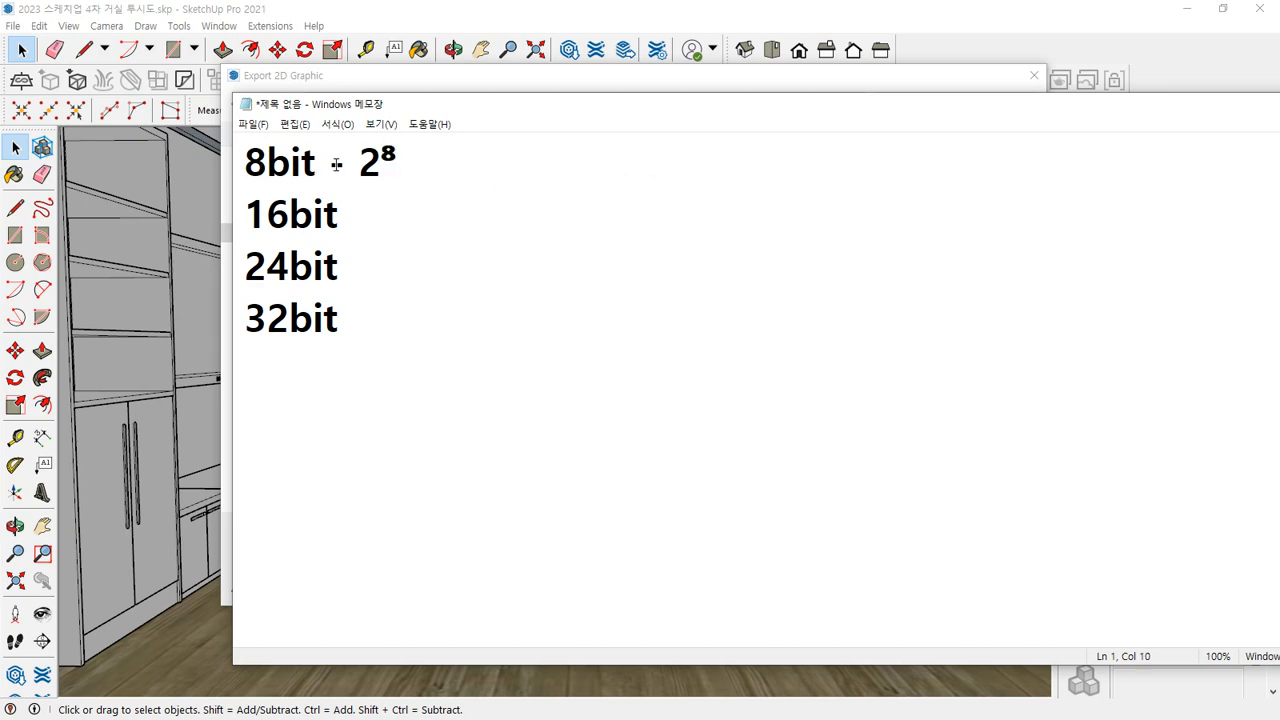
Extend the 8bit line after the exponent with "- 256 color - index color - GIF"
{"action": "left_click_drag", "start_coordinate": [398, 155], "coordinate": [380, 156]}
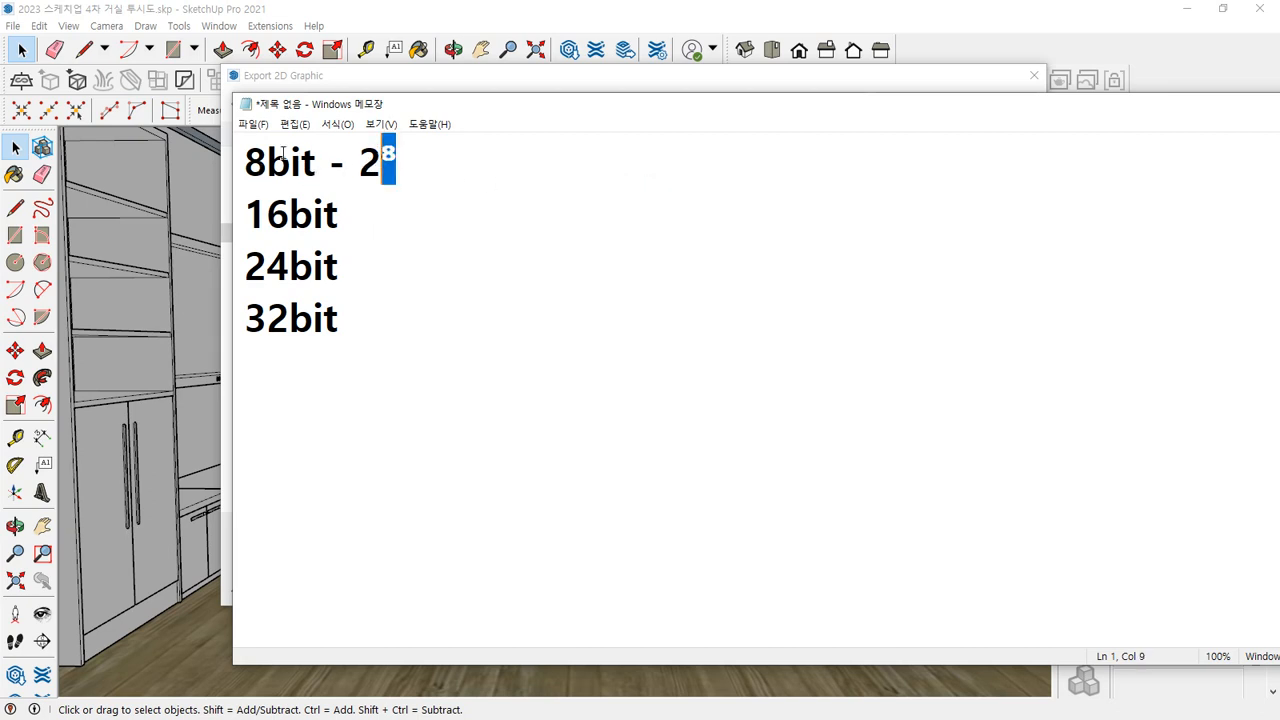
{"action": "left_click", "coordinate": [257, 158]}
{"action": "left_click_drag", "start_coordinate": [257, 158], "coordinate": [205, 181]}
{"action": "left_click", "coordinate": [449, 163]}
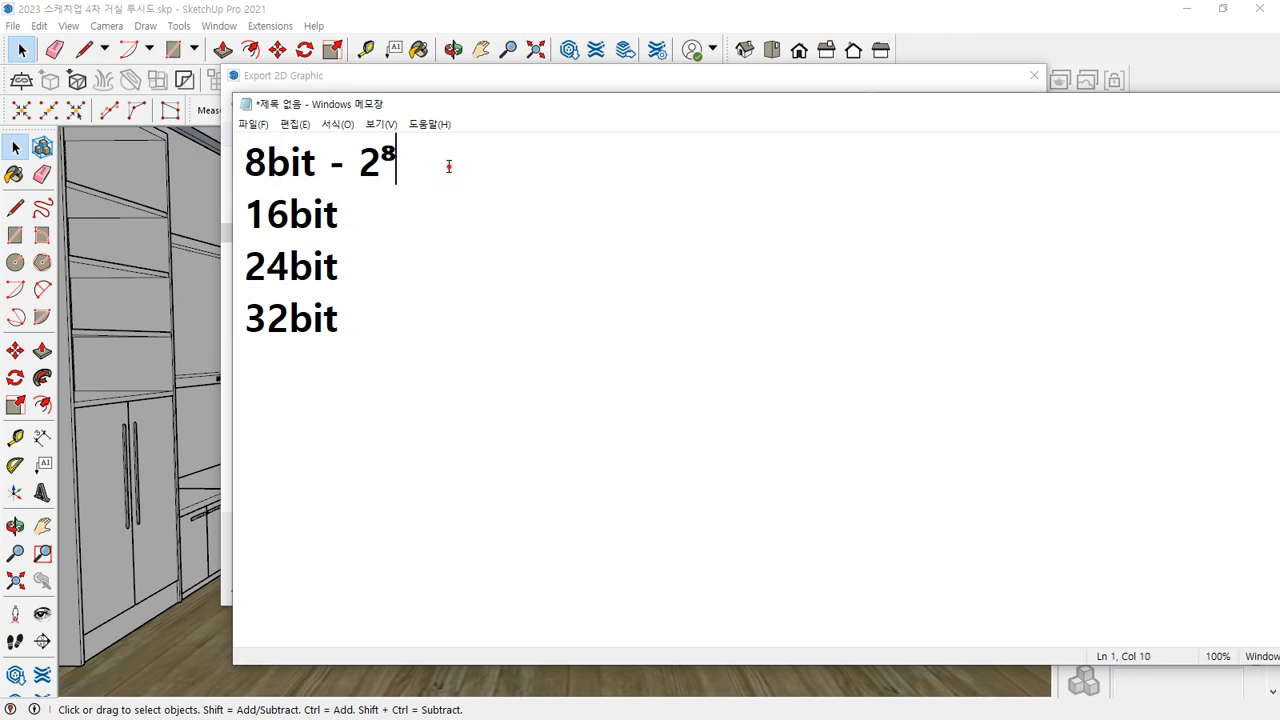
{"action": "type", "text": "-"}
{"action": "type", "text": "256"}
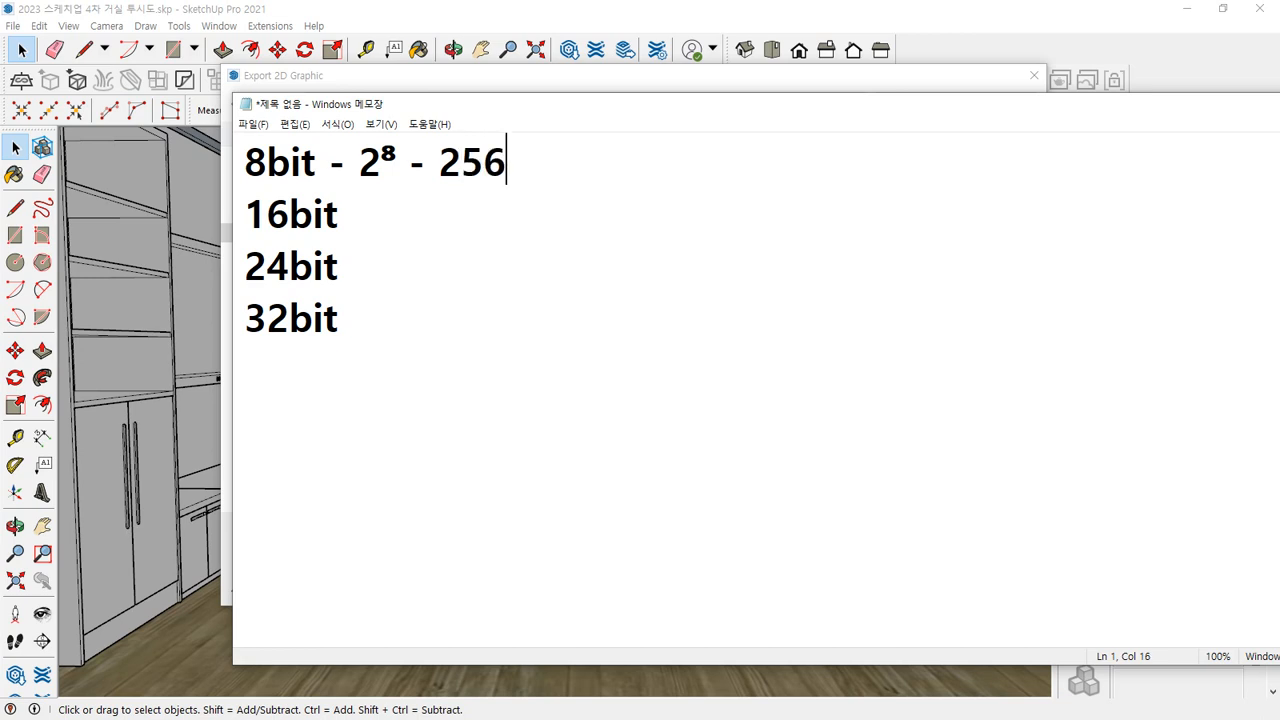
{"action": "type", "text": " color"}
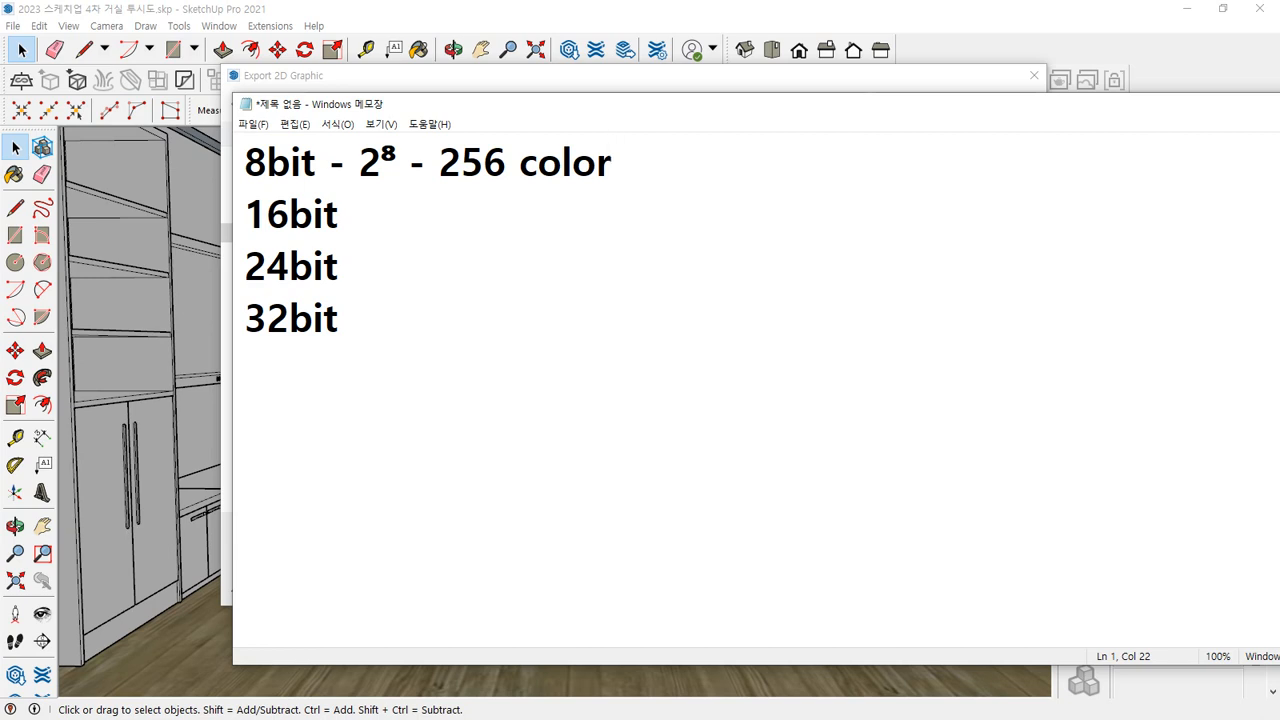
{"action": "type", "text": " - inde"}
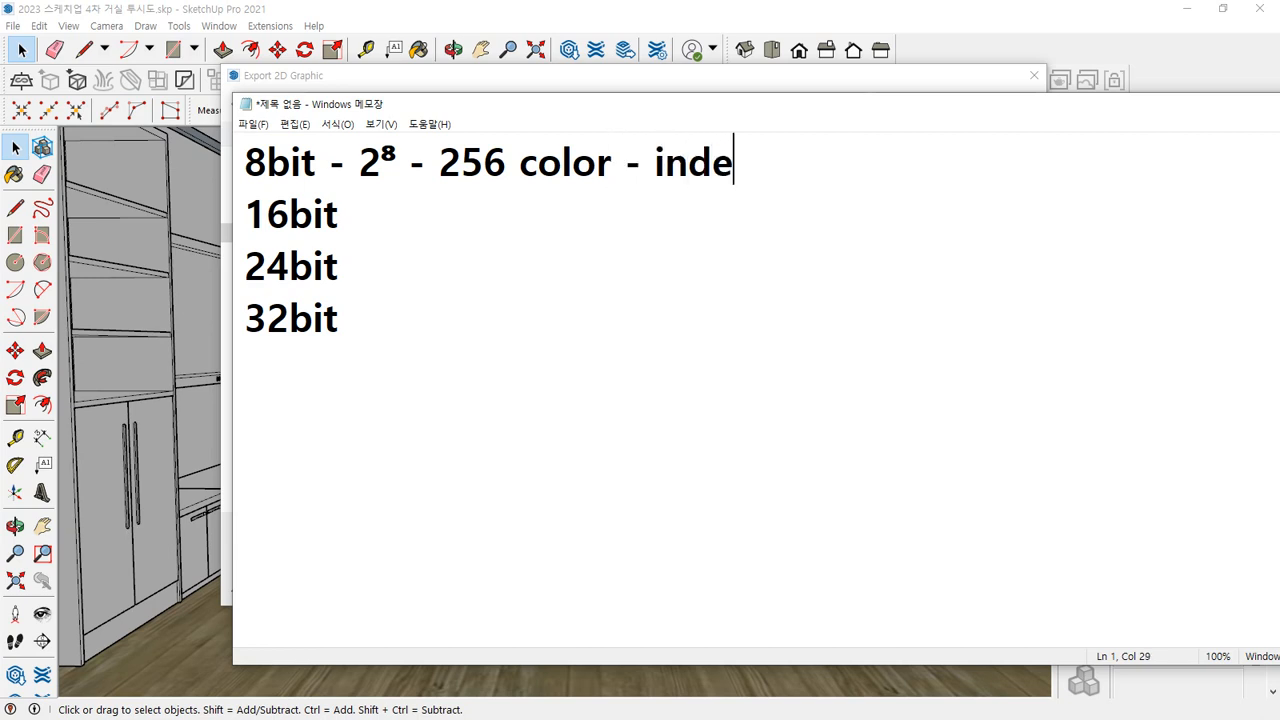
{"action": "type", "text": "x color "}
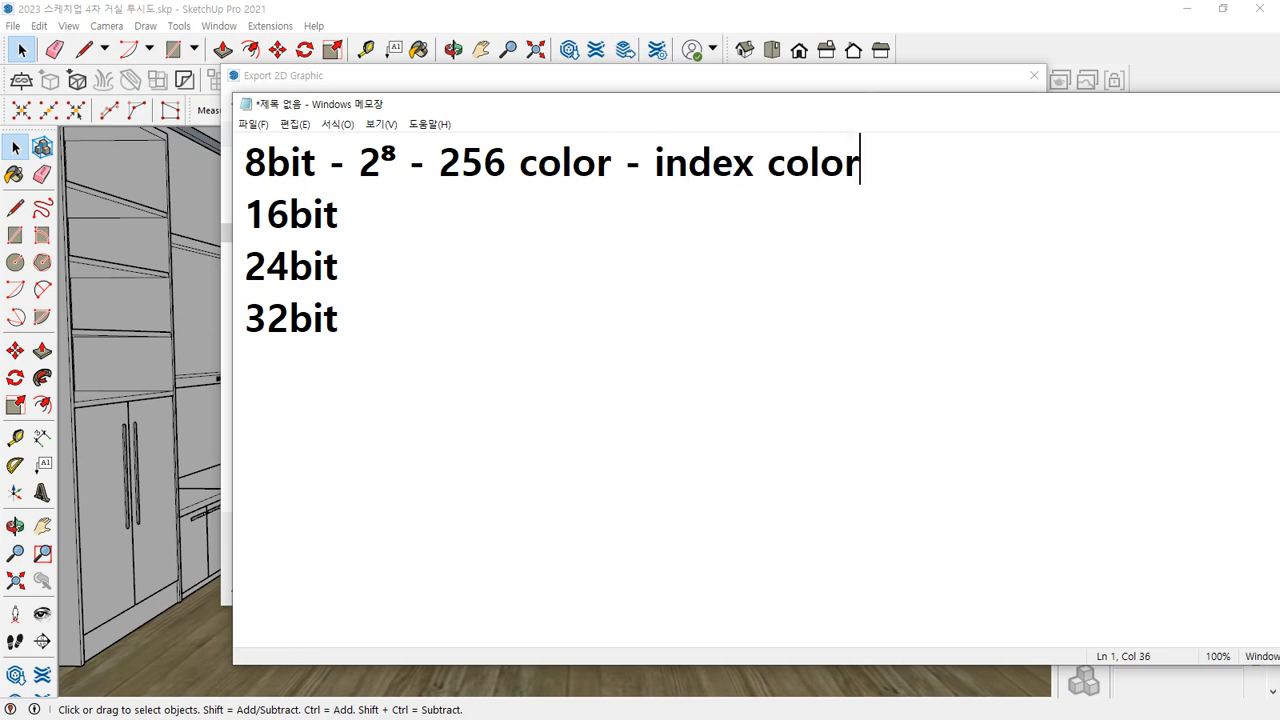
{"action": "type", "text": "- GIF"}
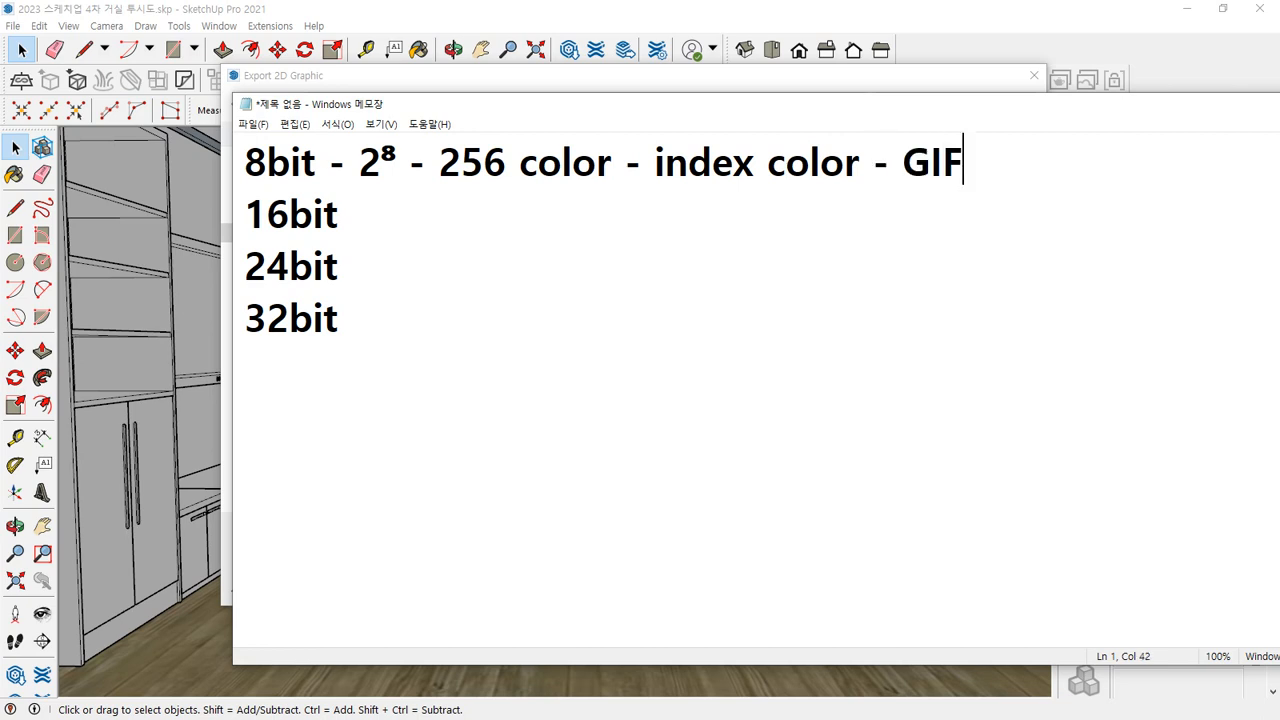
Append "- 2¹⁶" to the 16bit line, inserting the exponent's digits as superscript symbols
{"action": "left_click", "coordinate": [339, 214]}
{"action": "type", "text": "- 2"}
{"action": "key", "text": "super+period"}
{"action": "left_click", "coordinate": [466, 242]}
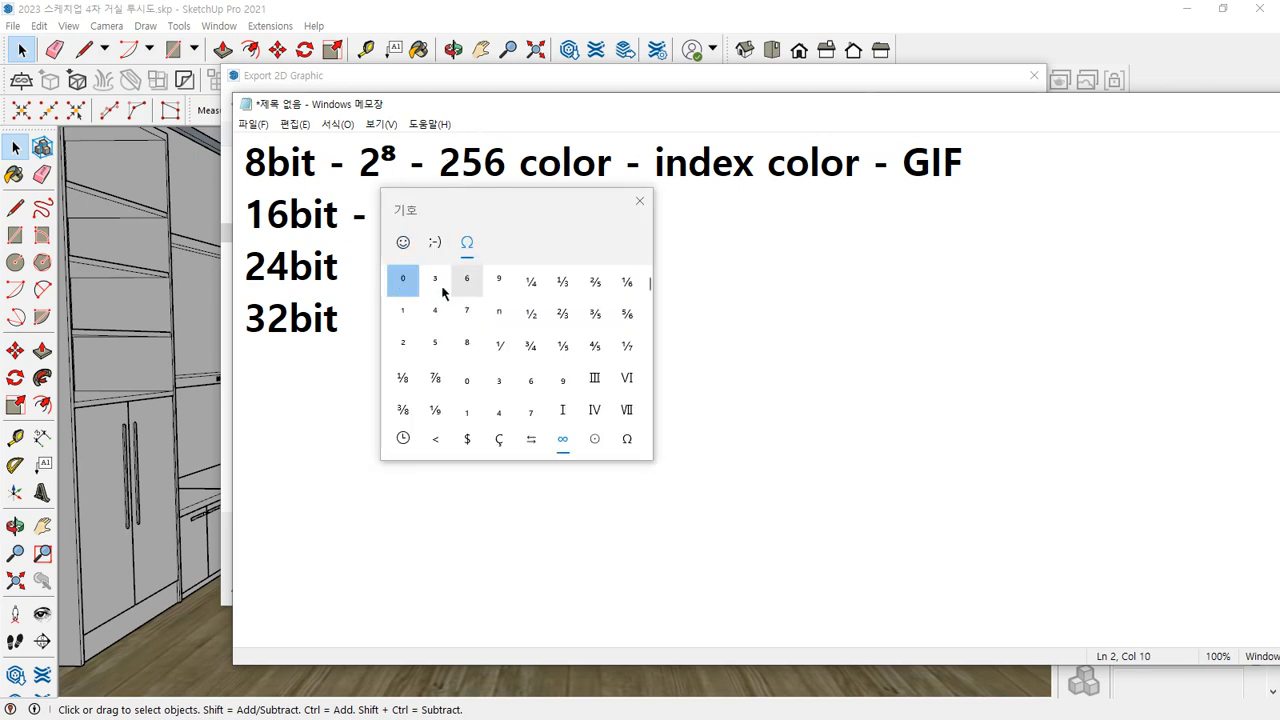
{"action": "left_click", "coordinate": [398, 313]}
{"action": "left_click", "coordinate": [466, 278]}
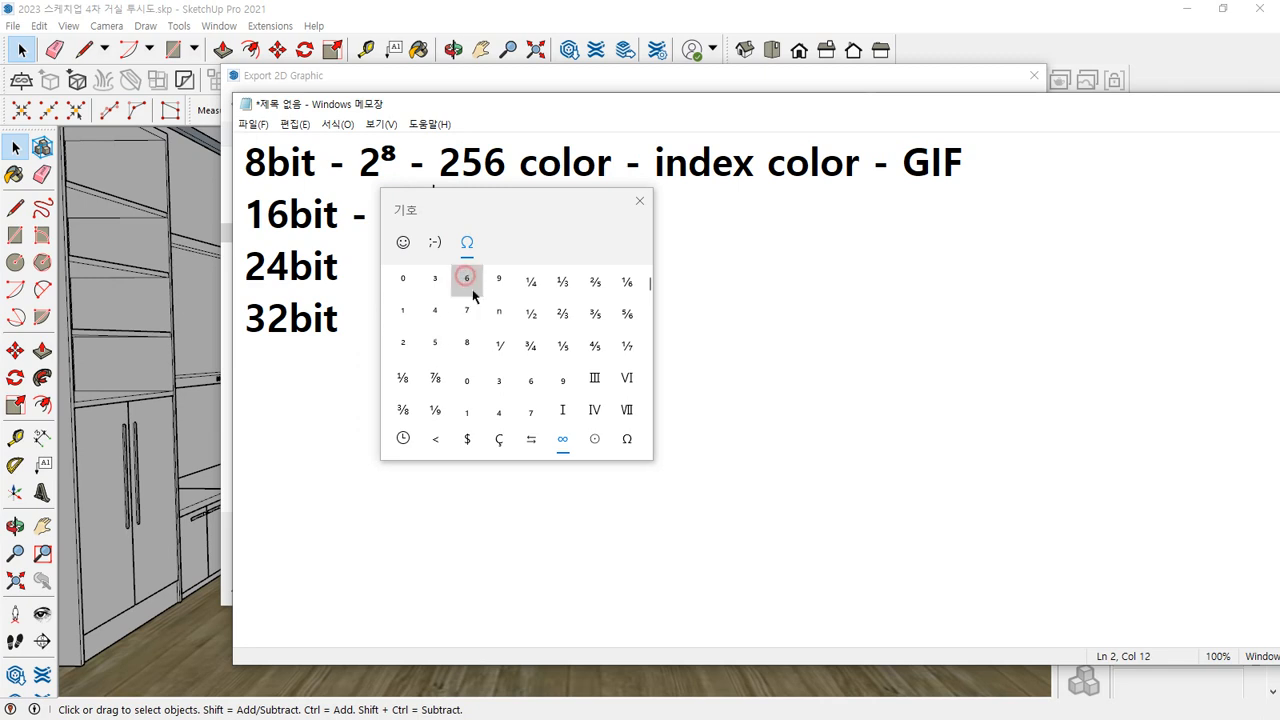
{"action": "left_click", "coordinate": [637, 199]}
Complete the 16bit line with "- 64,000개 - JPG" after the exponent
{"action": "type", "text": "- 6"}
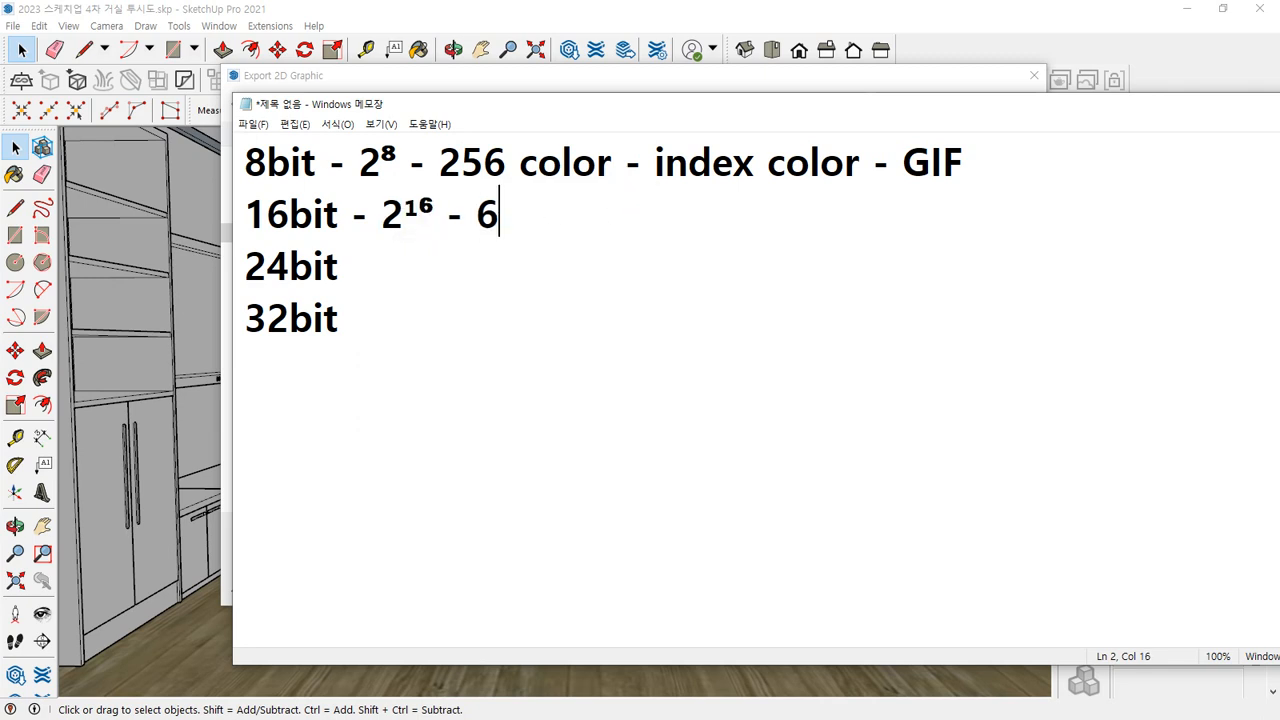
{"action": "type", "text": "4,000"}
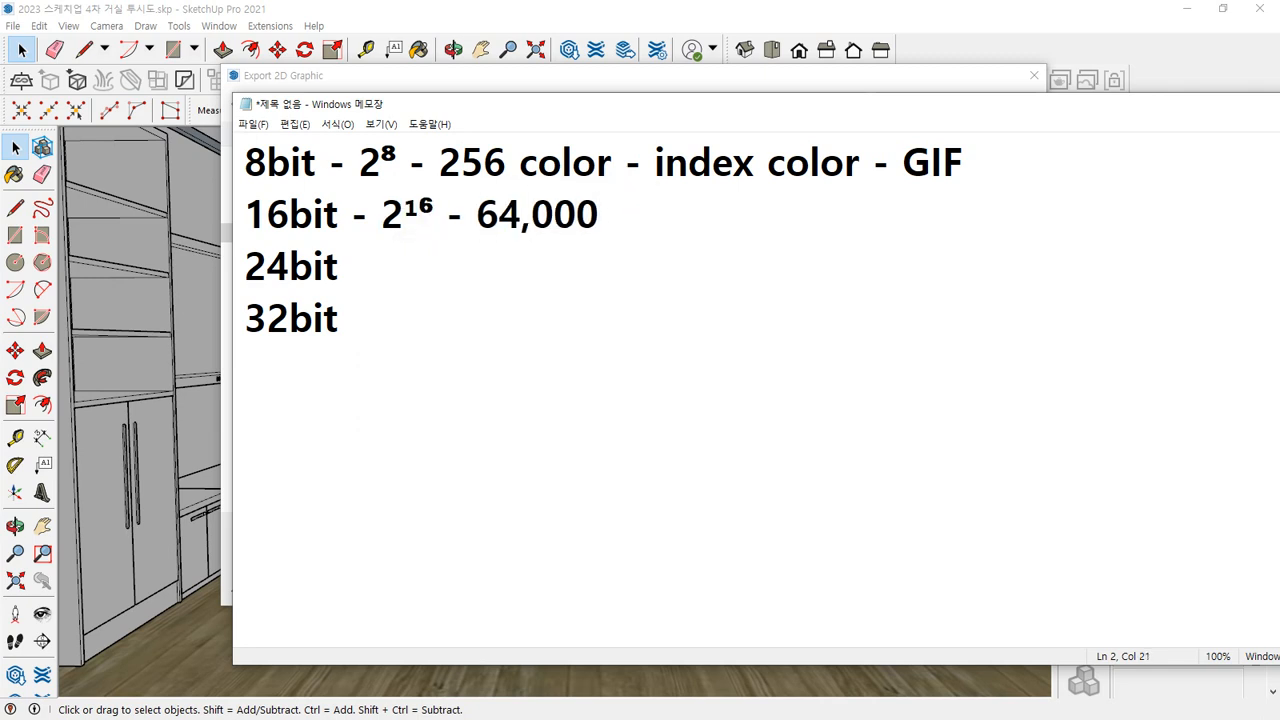
{"action": "type", "text": "개 - JPG"}
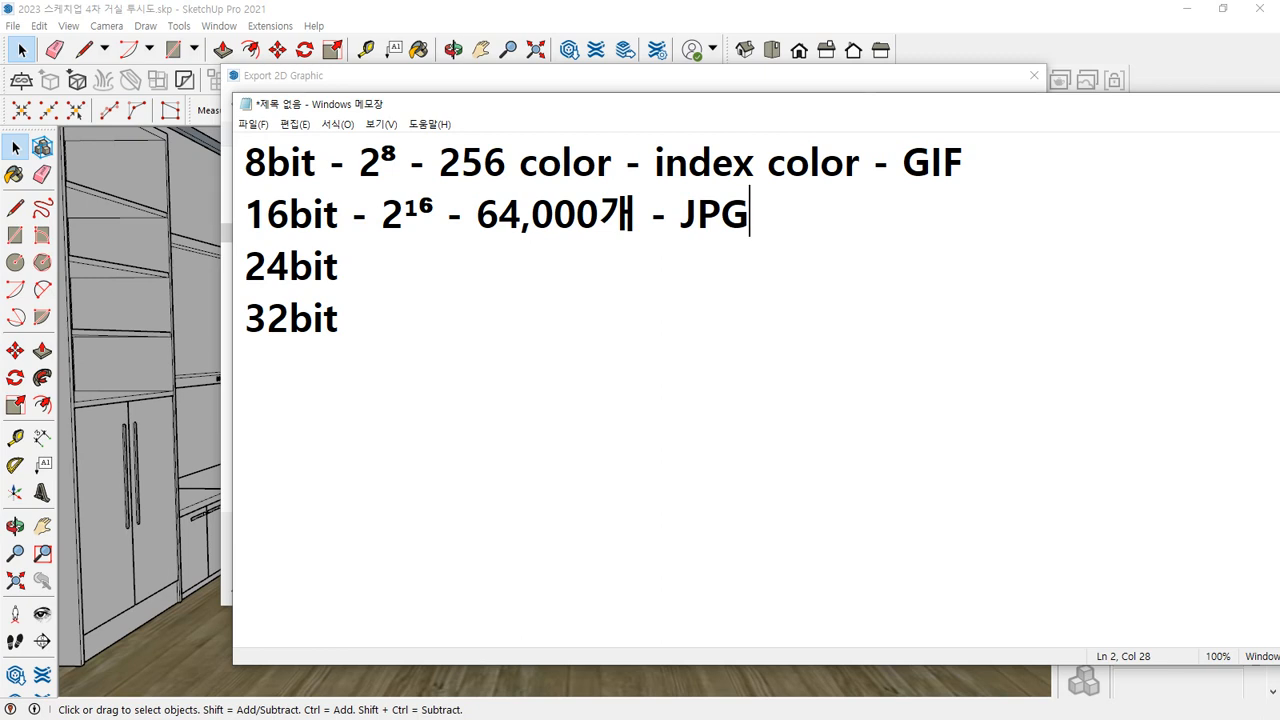
Append "- 2²⁴" to the 24bit line, inserting the exponent's digits as superscript symbols
{"action": "key", "text": "Down"}
{"action": "type", "text": "- 2"}
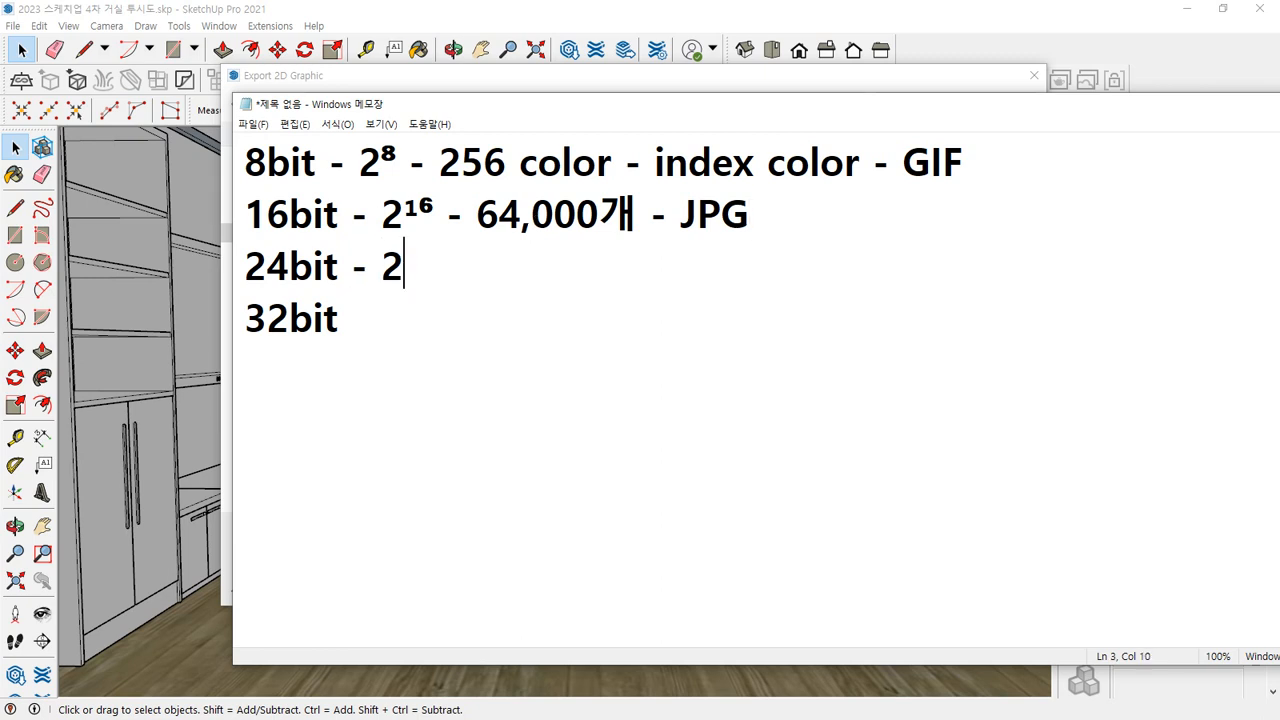
{"action": "key", "text": "super+period"}
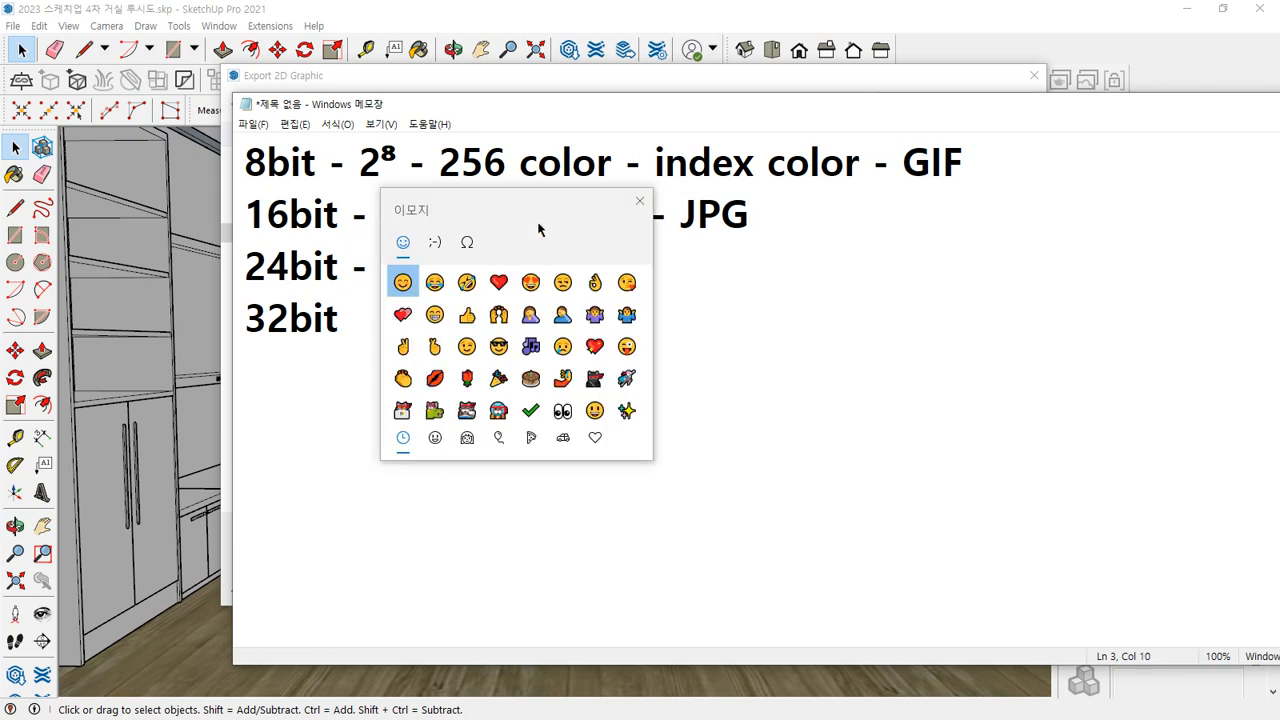
{"action": "left_click", "coordinate": [467, 242]}
{"action": "left_click", "coordinate": [403, 342]}
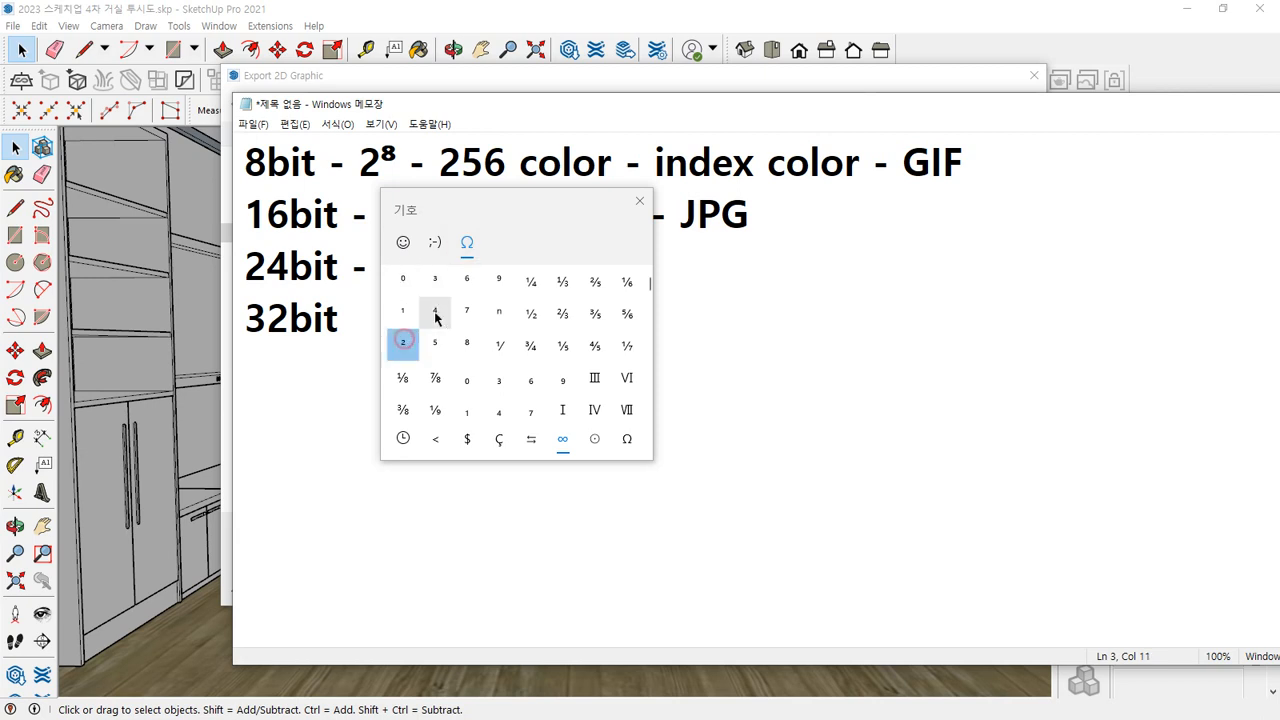
{"action": "left_click", "coordinate": [432, 316]}
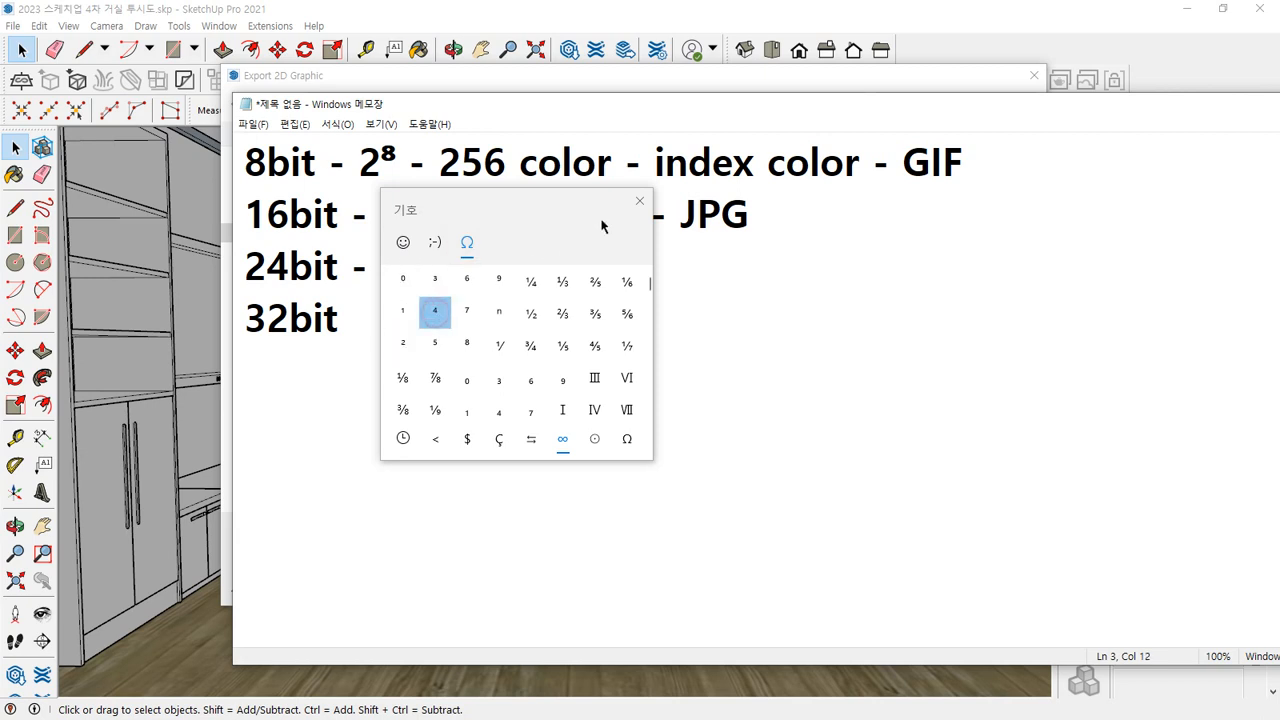
{"action": "double_click", "coordinate": [385, 162]}
Continue the 24bit line after the exponent with "- TRUE color -"
{"action": "left_click", "coordinate": [470, 272]}
{"action": "type", "text": "- TRUE"}
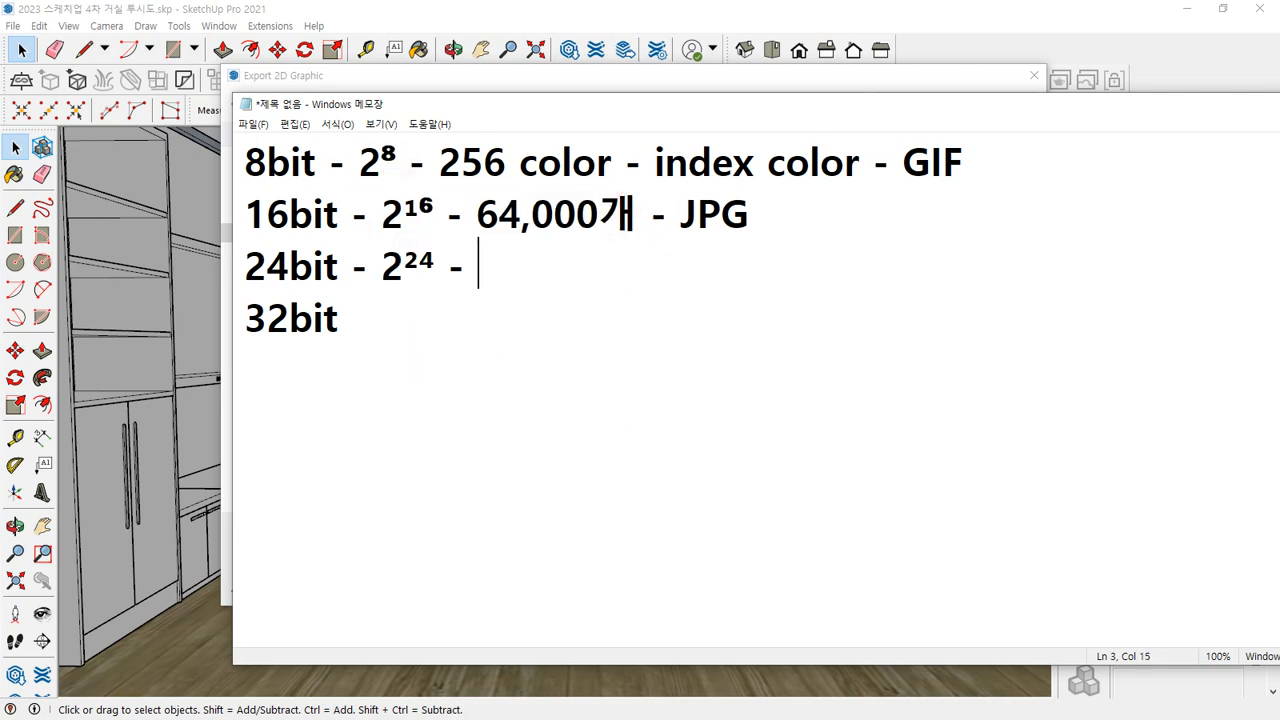
{"action": "type", "text": " c"}
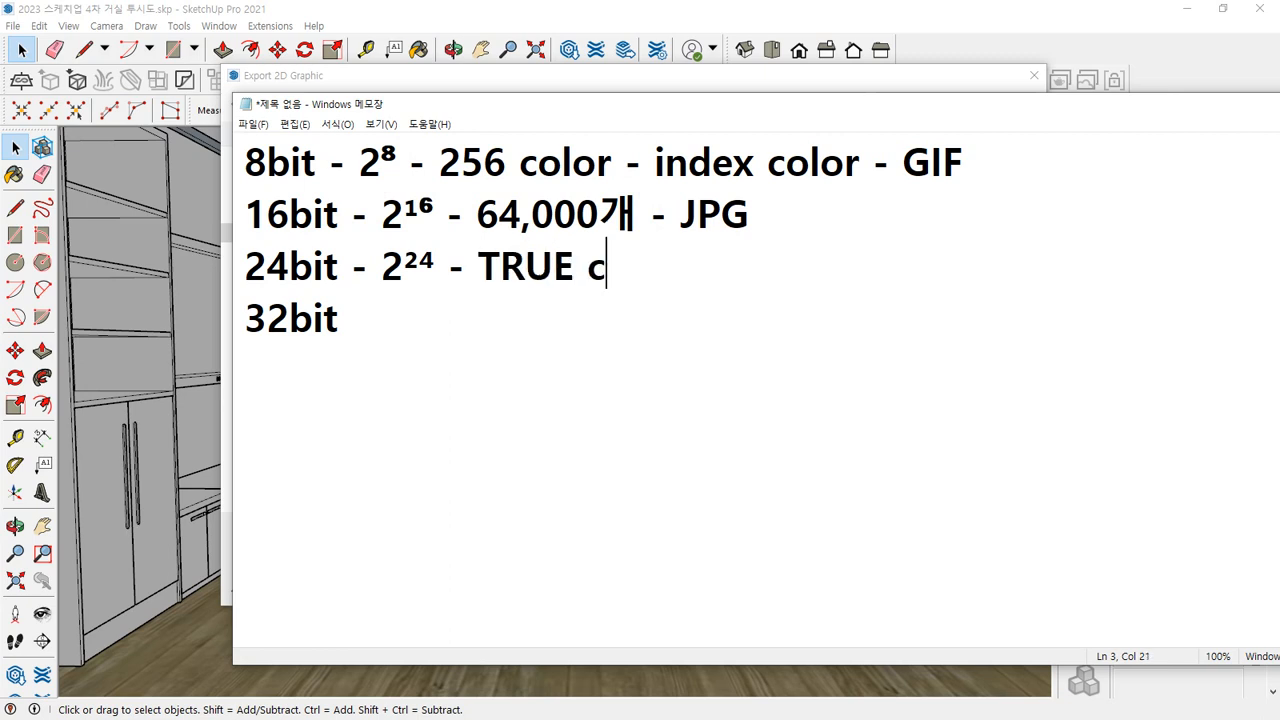
{"action": "type", "text": "olor - "}
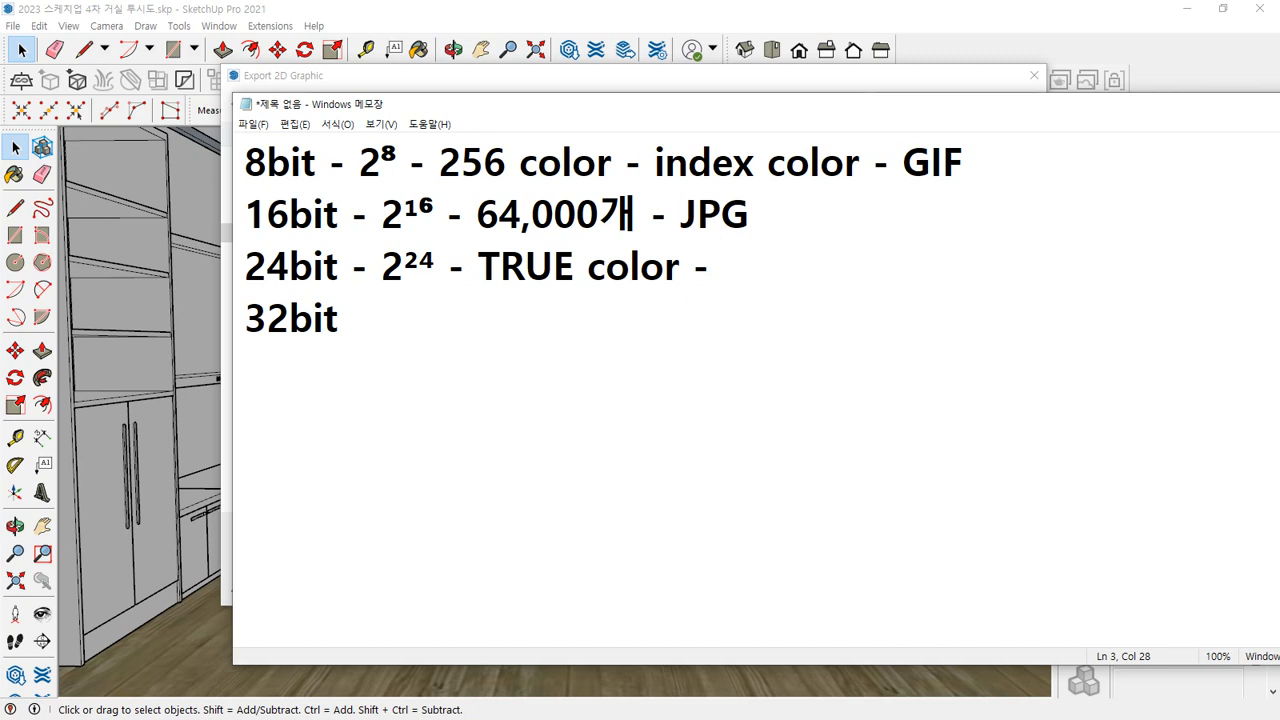
Finish the 24bit line with the channel product "R(2⁸)xG(2⁸)xB(2⁸)"
{"action": "type", "text": "R(2⁸)x"}
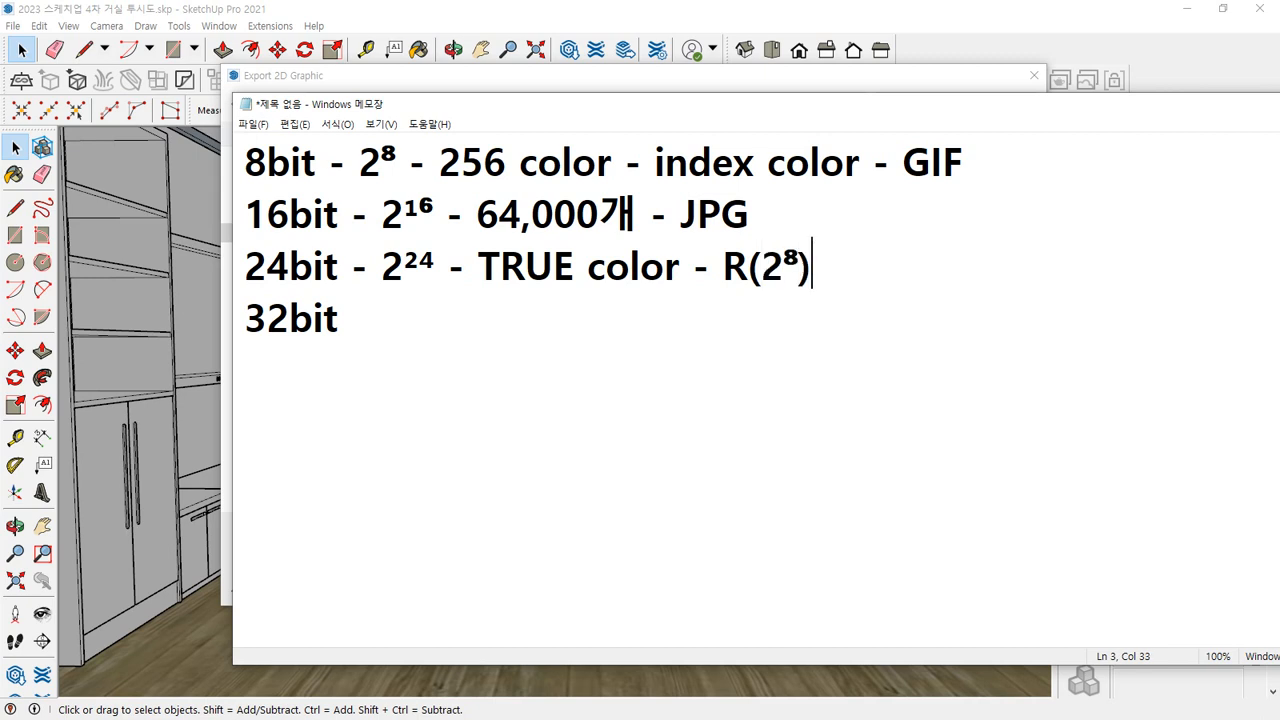
{"action": "type", "text": "G"}
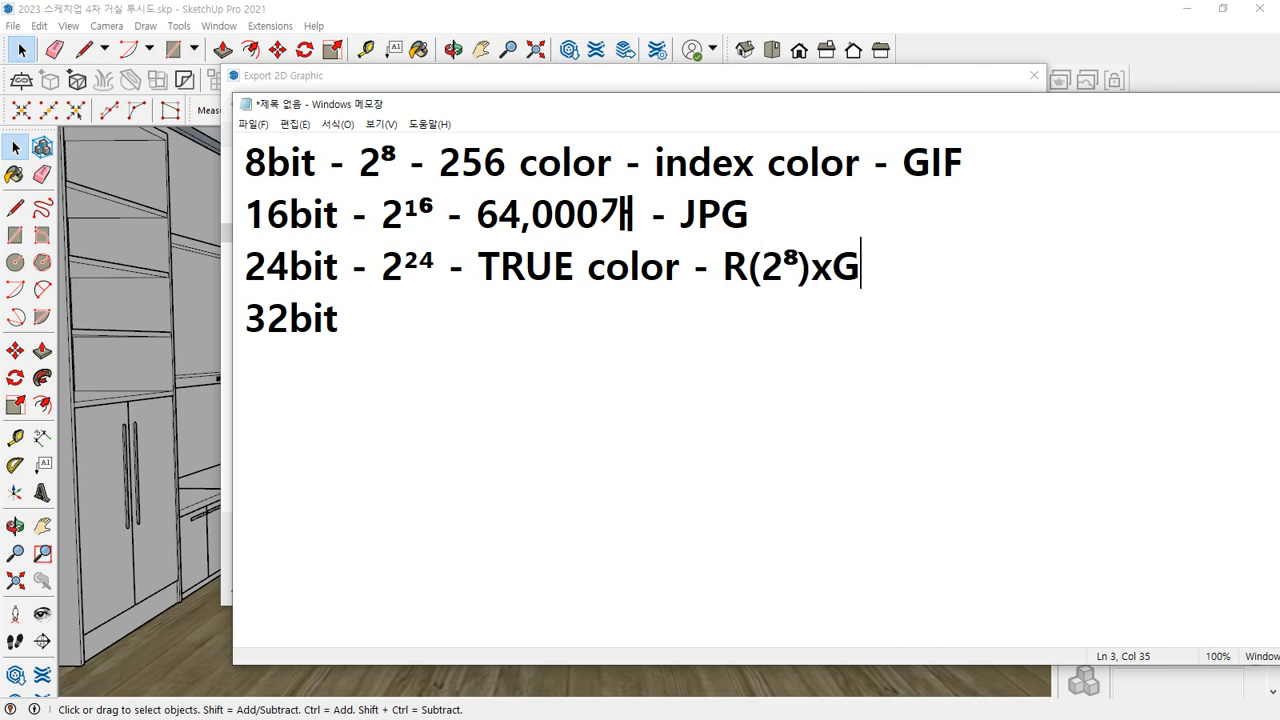
{"action": "type", "text": "(2⁸)B"}
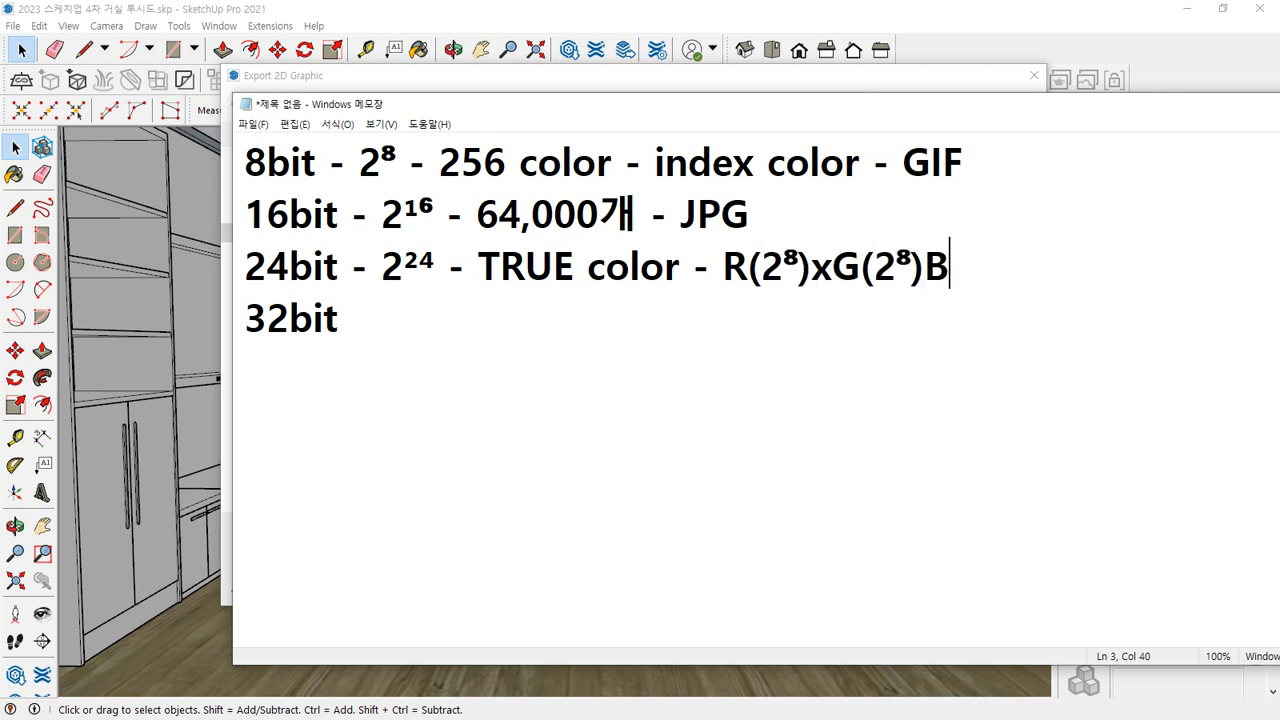
{"action": "key", "text": "BackSpace"}
{"action": "type", "text": "X"}
{"action": "key", "text": "BackSpace"}
{"action": "type", "text": "x("}
{"action": "key", "text": "BackSpace"}
{"action": "type", "text": "B(2⁸)"}
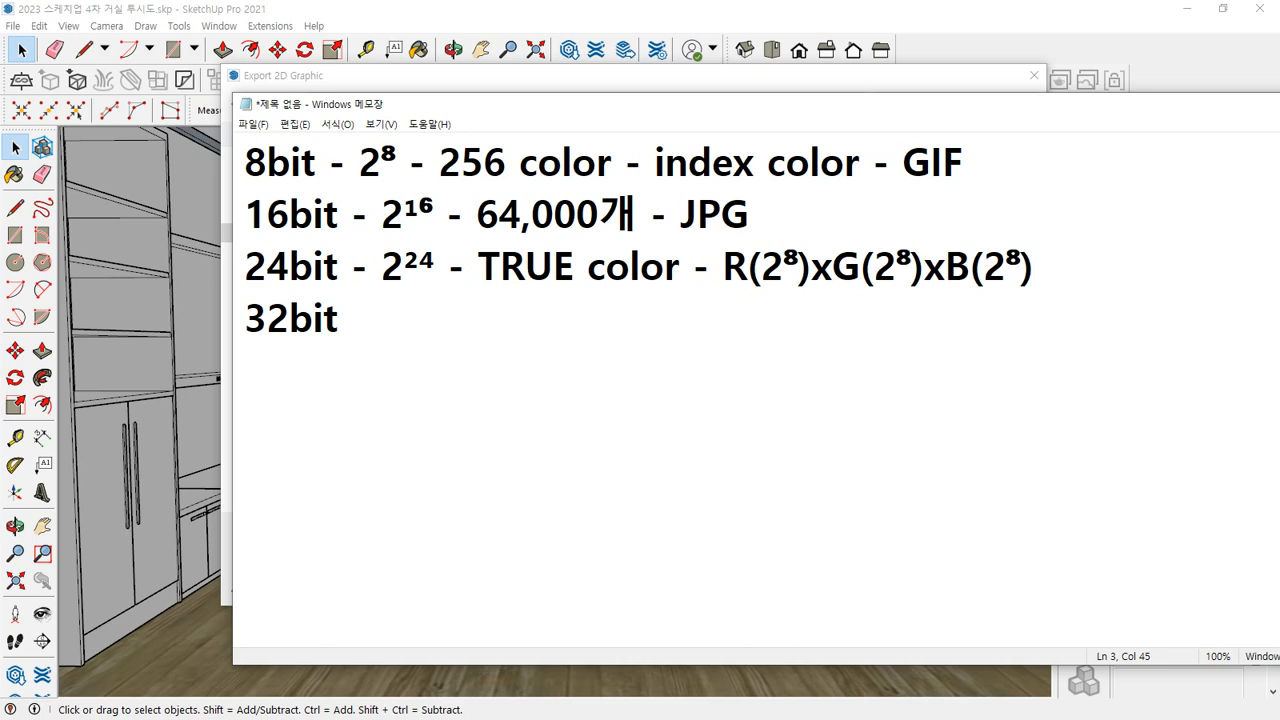
Add an indented line below the 24bit entry reading "- 1,600만개 - bmp, TIF"
{"action": "key", "text": "Return"}
{"action": "type", "text": "- "}
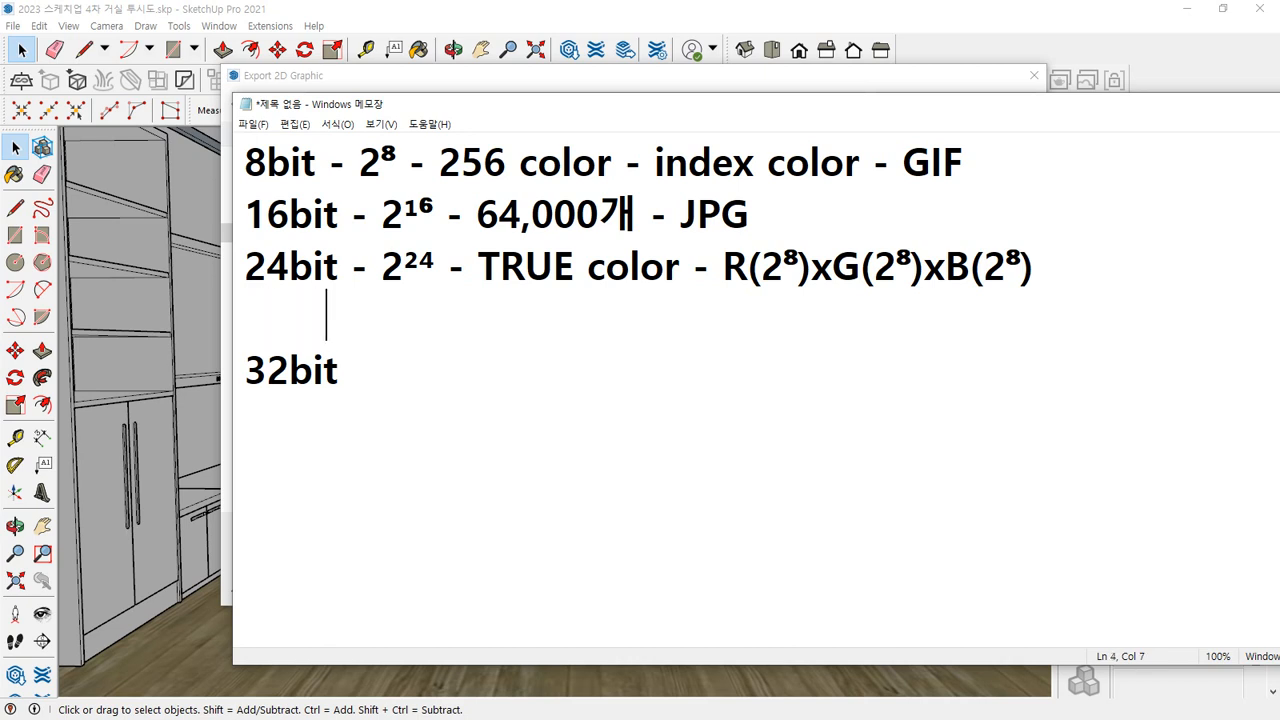
{"action": "type", "text": "1,600만개"}
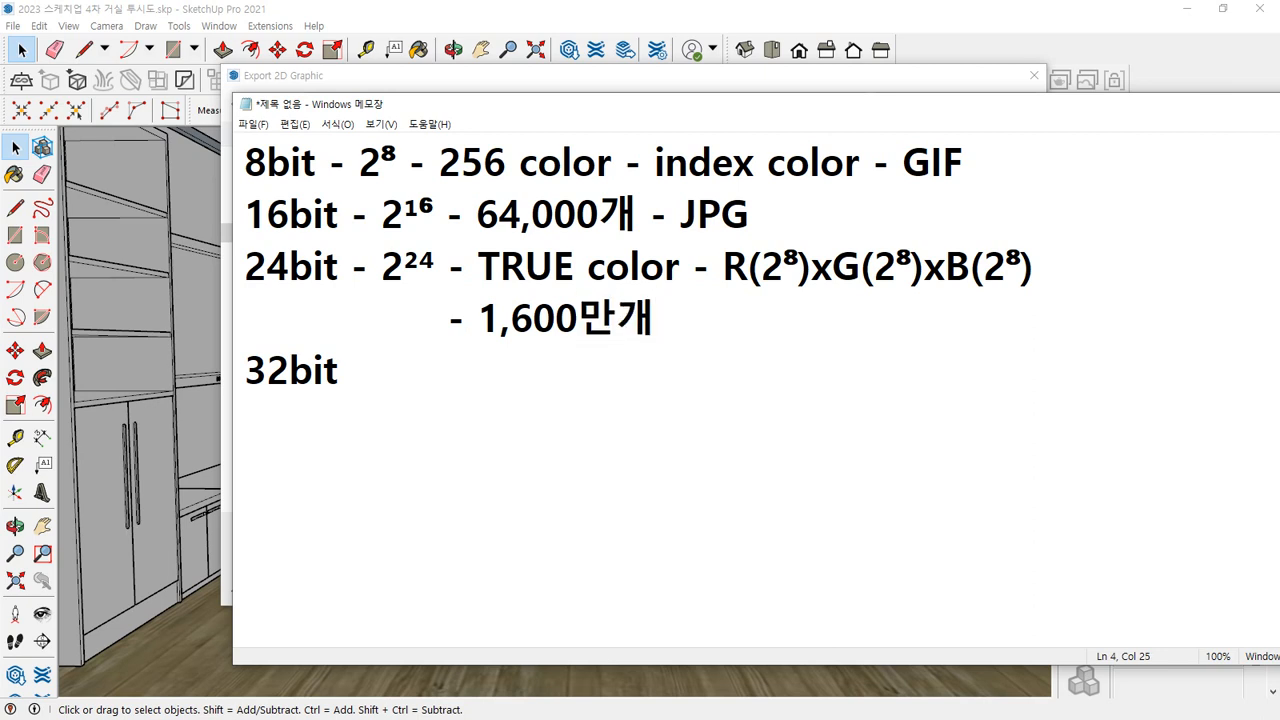
{"action": "type", "text": "- bmp, "}
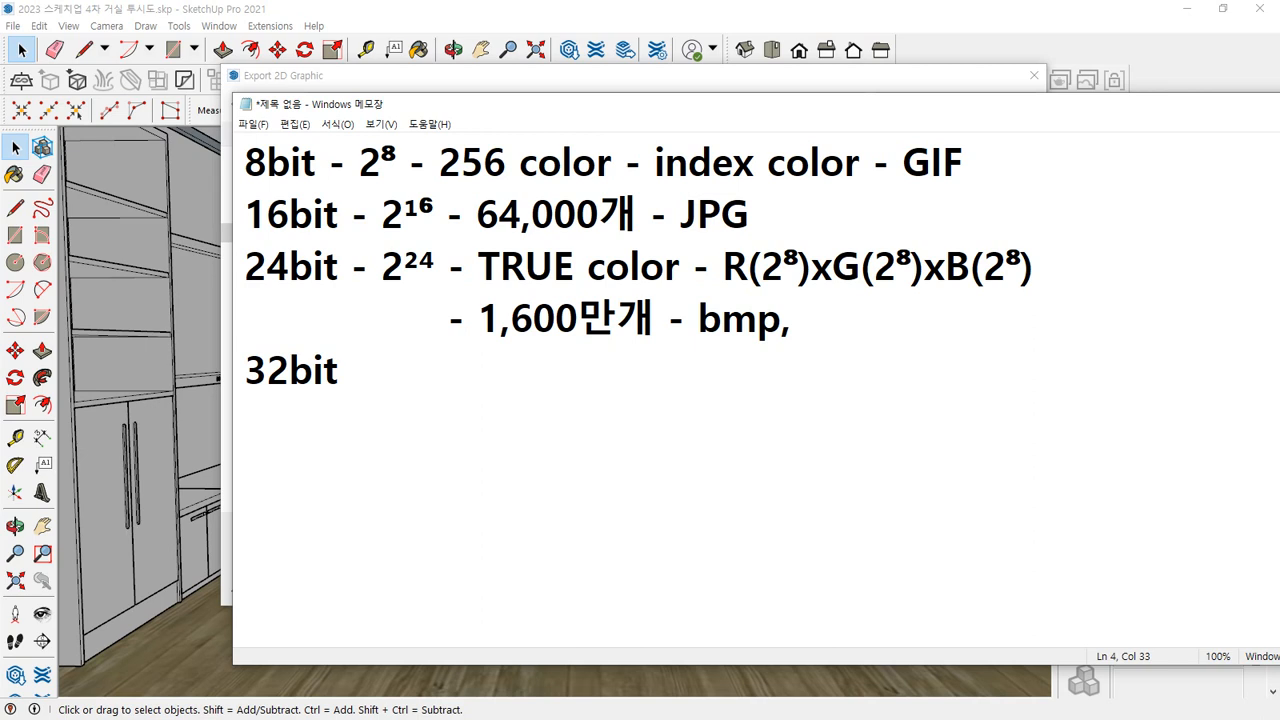
{"action": "type", "text": "TIF"}
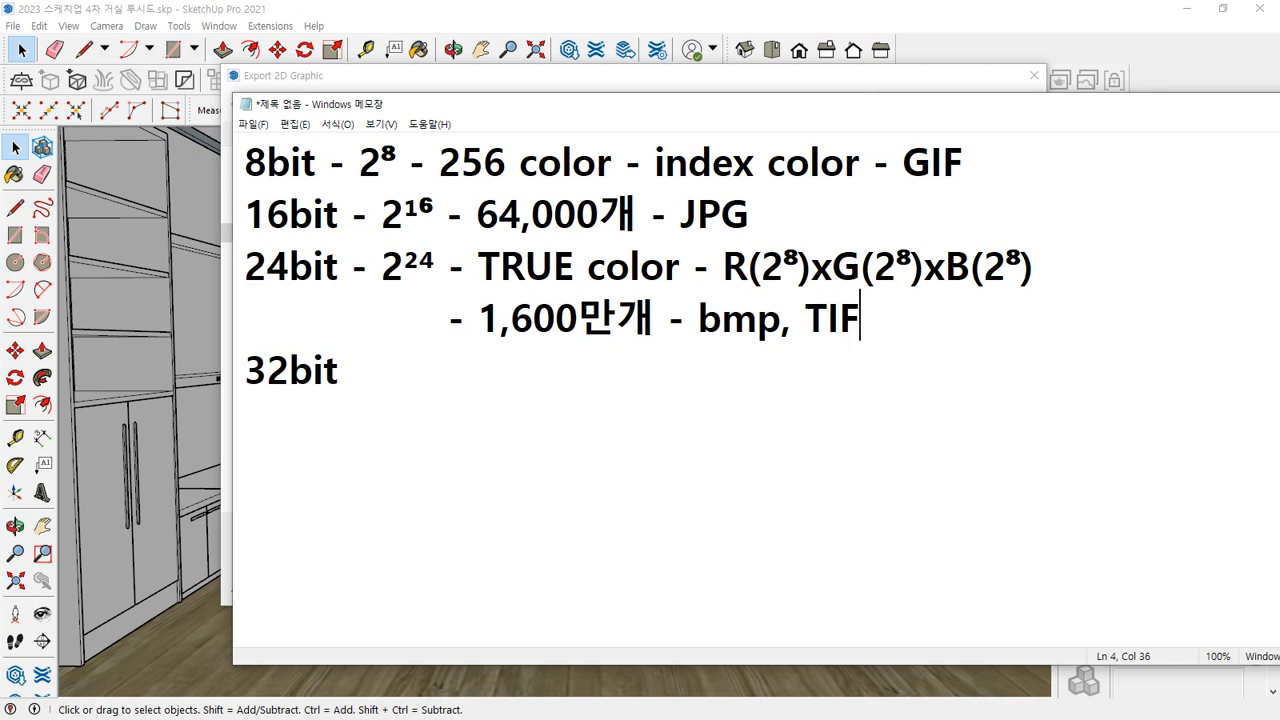
Append "- 2²⁴ x" to the 32bit line, reusing the 2²⁴ copied from the 24bit line
{"action": "key", "text": "Down"}
{"action": "type", "text": "-"}
{"action": "left_click_drag", "start_coordinate": [437, 262], "coordinate": [370, 262]}
{"action": "key", "text": "ctrl+c"}
{"action": "left_click", "coordinate": [418, 378]}
{"action": "key", "text": "ctrl+v"}
{"action": "type", "text": "x"}
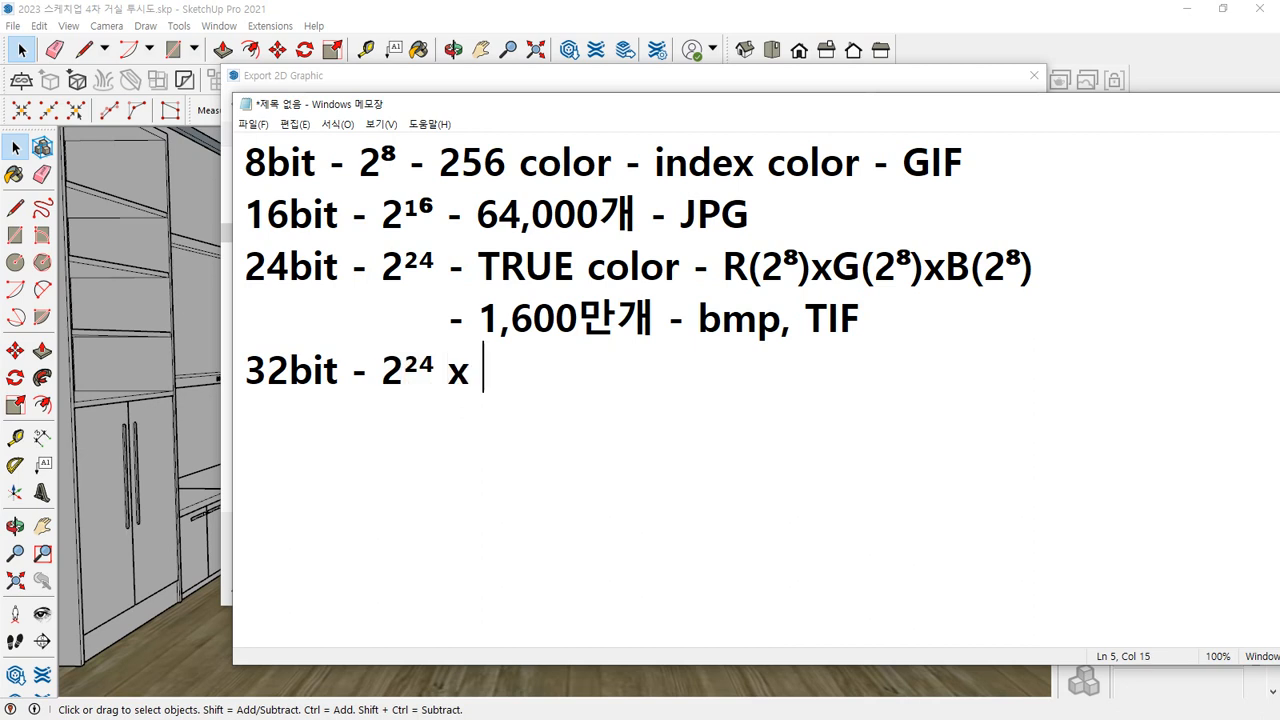
Complete the 32bit line with "투명도(2⁸) - TGA, PNG", copying 2⁸ from the 8bit line
{"action": "left_click_drag", "start_coordinate": [411, 163], "coordinate": [359, 163]}
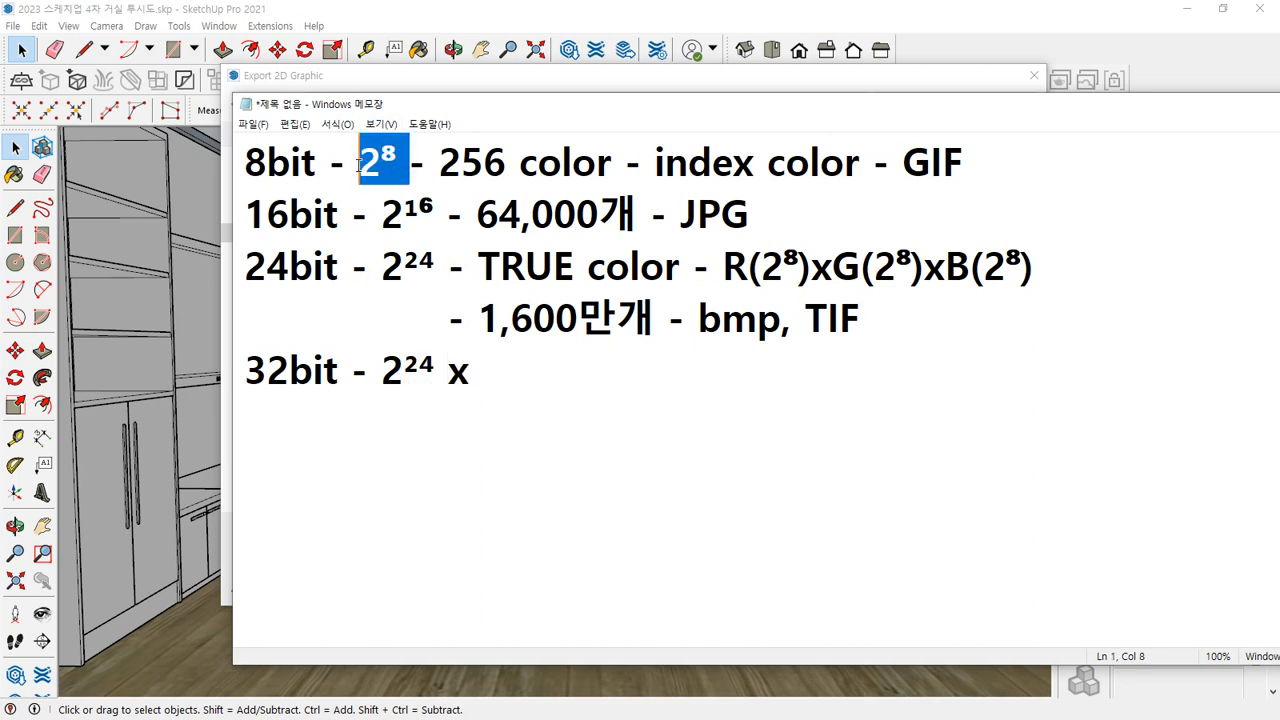
{"action": "left_click", "coordinate": [519, 377]}
{"action": "type", "text": "투명도"}
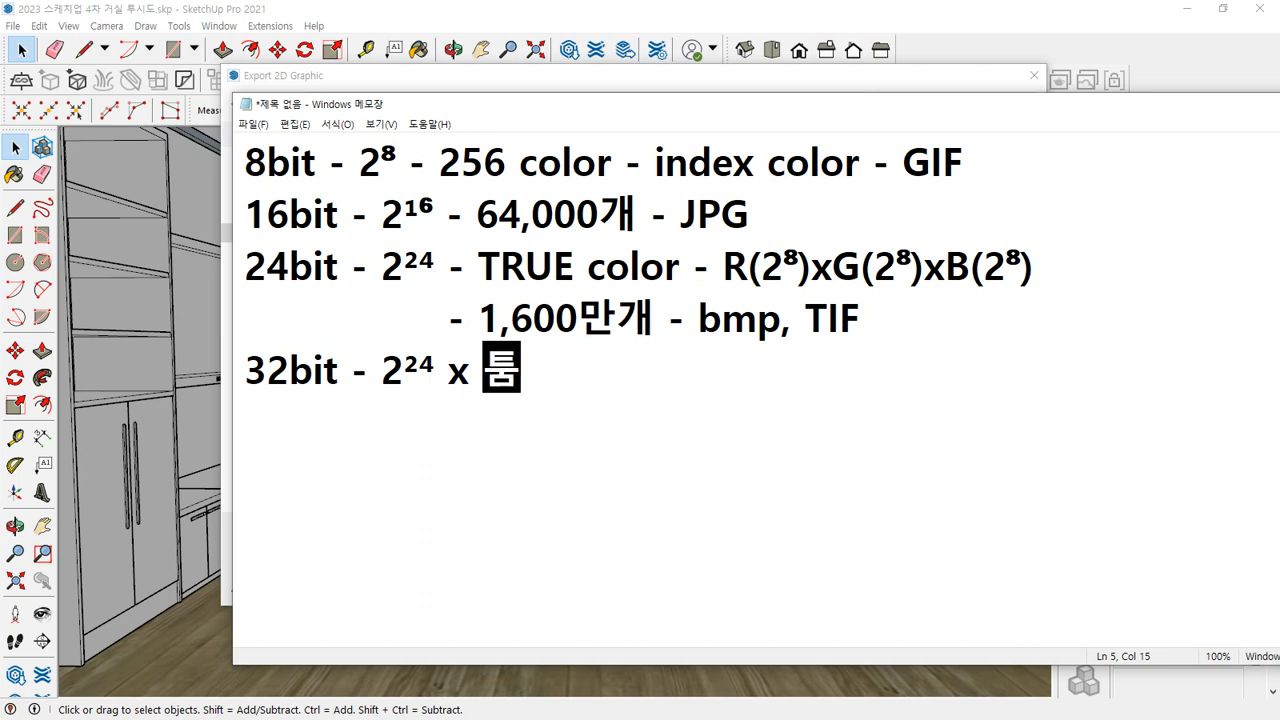
{"action": "type", "text": "("}
{"action": "key", "text": "ctrl+v"}
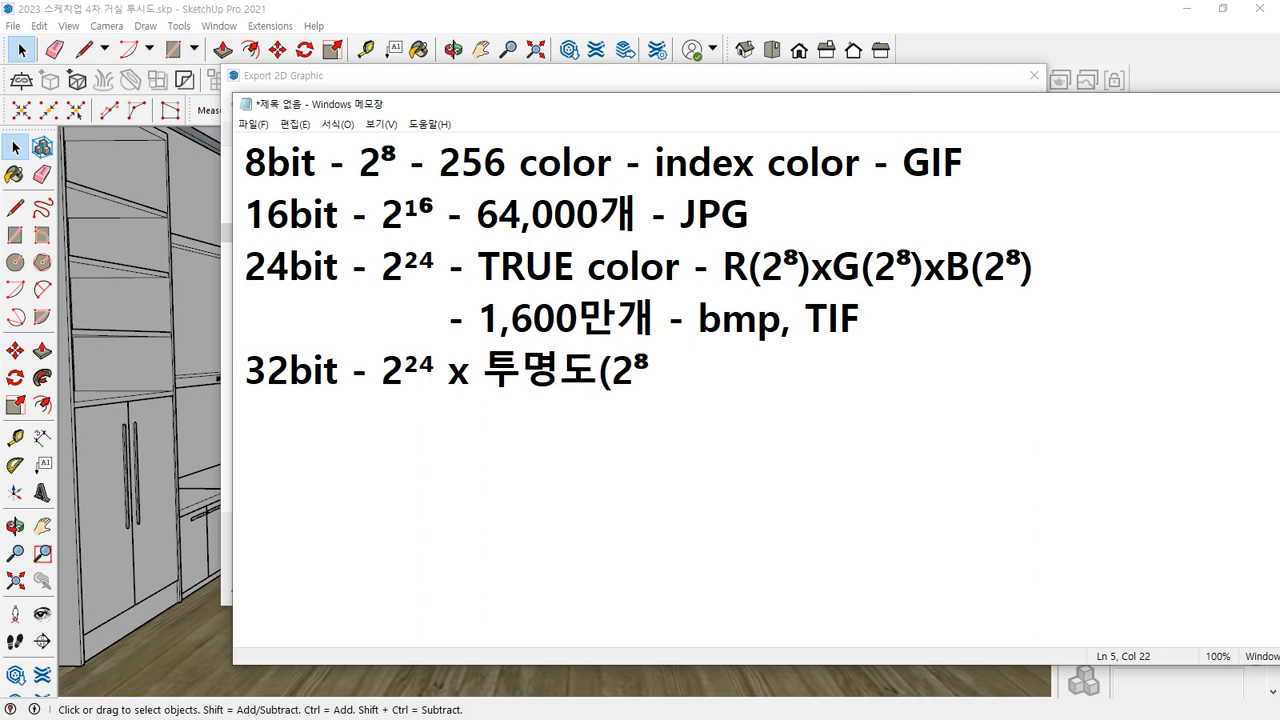
{"action": "type", "text": ") - TGA, "}
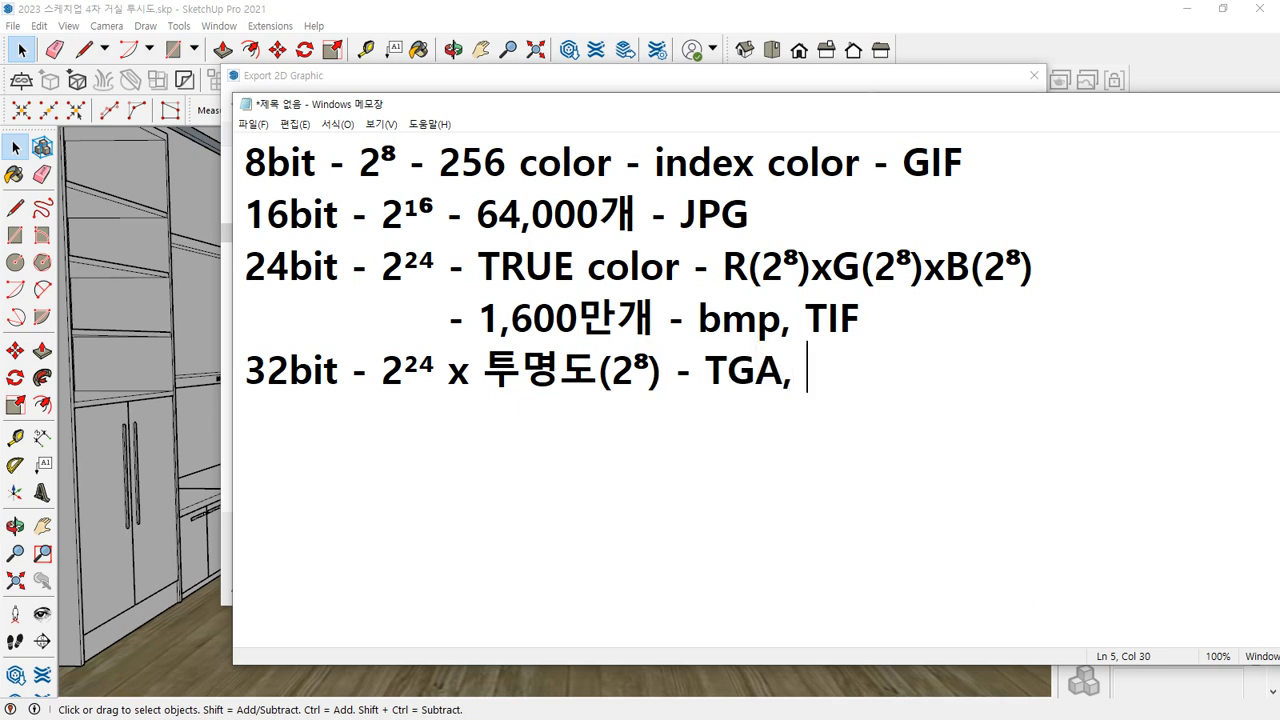
{"action": "type", "text": "PNG"}
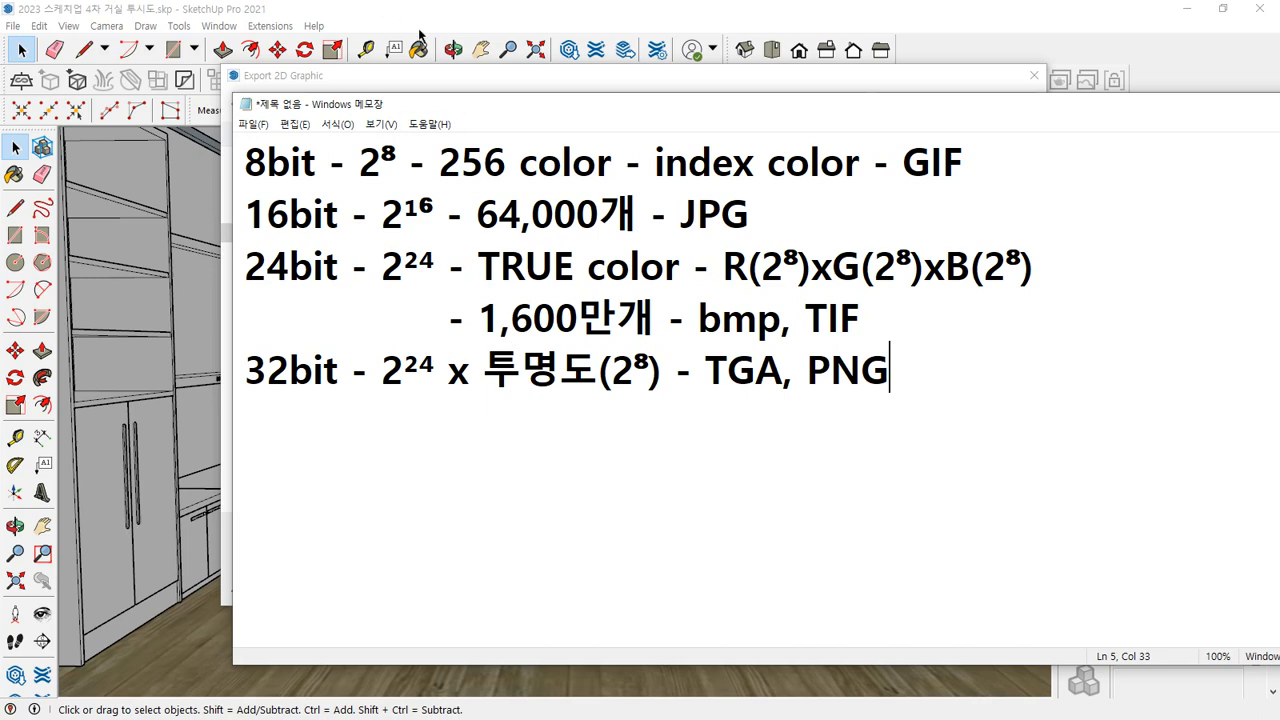
Return to the 2D graphic export, choose Portable Network Graphics (*.png), and export "2023 스케치업 4차 거실 투시도.png"
{"action": "left_click", "coordinate": [452, 70]}
{"action": "left_click", "coordinate": [508, 549]}
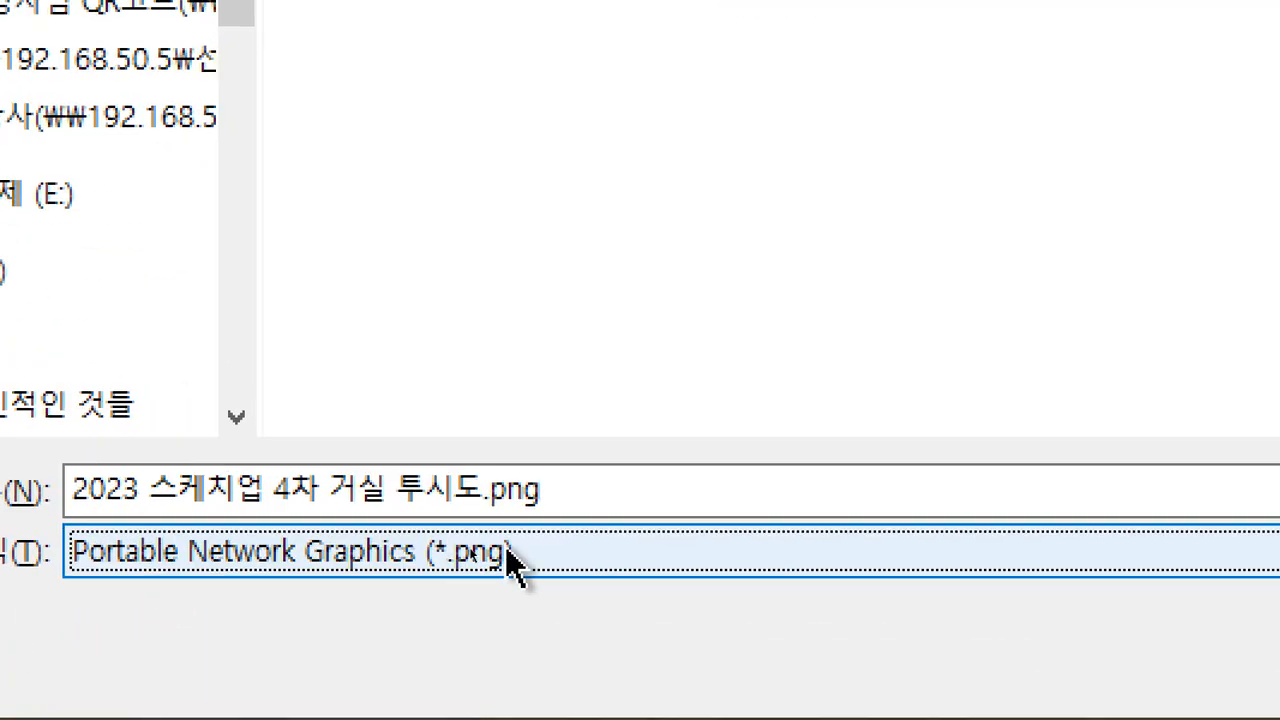
{"action": "left_click", "coordinate": [458, 558]}
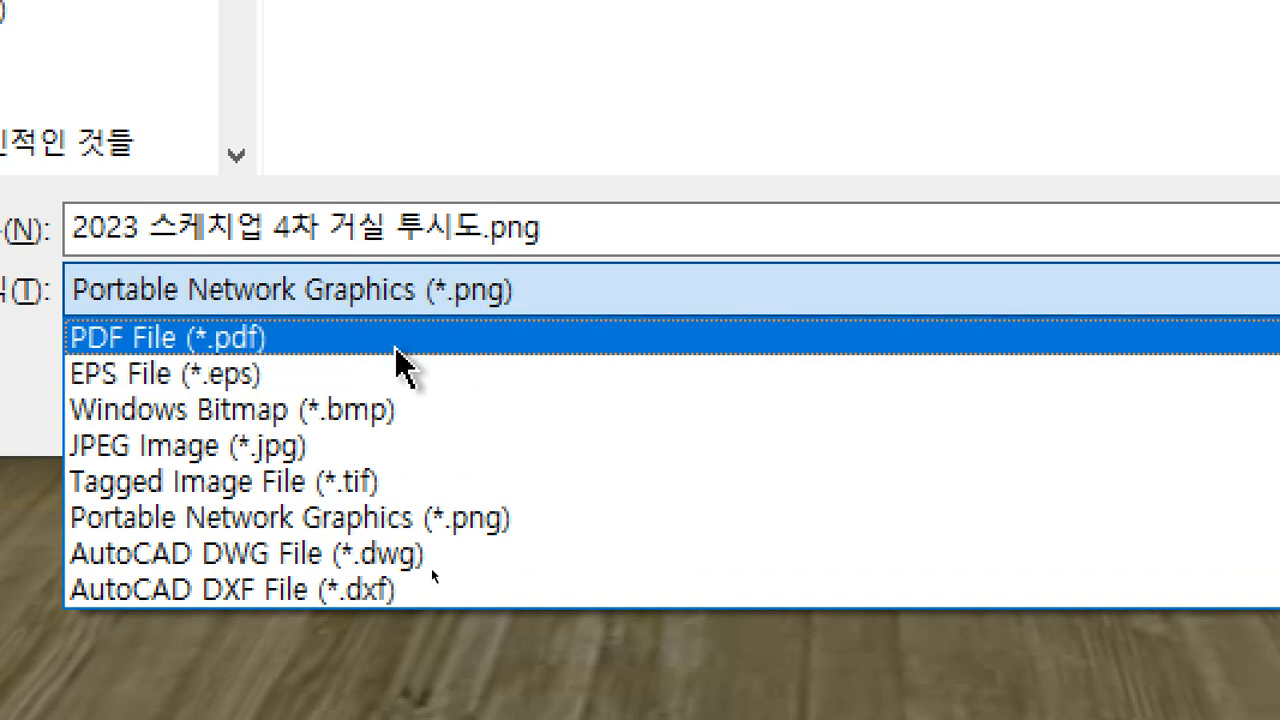
{"action": "left_click", "coordinate": [511, 528]}
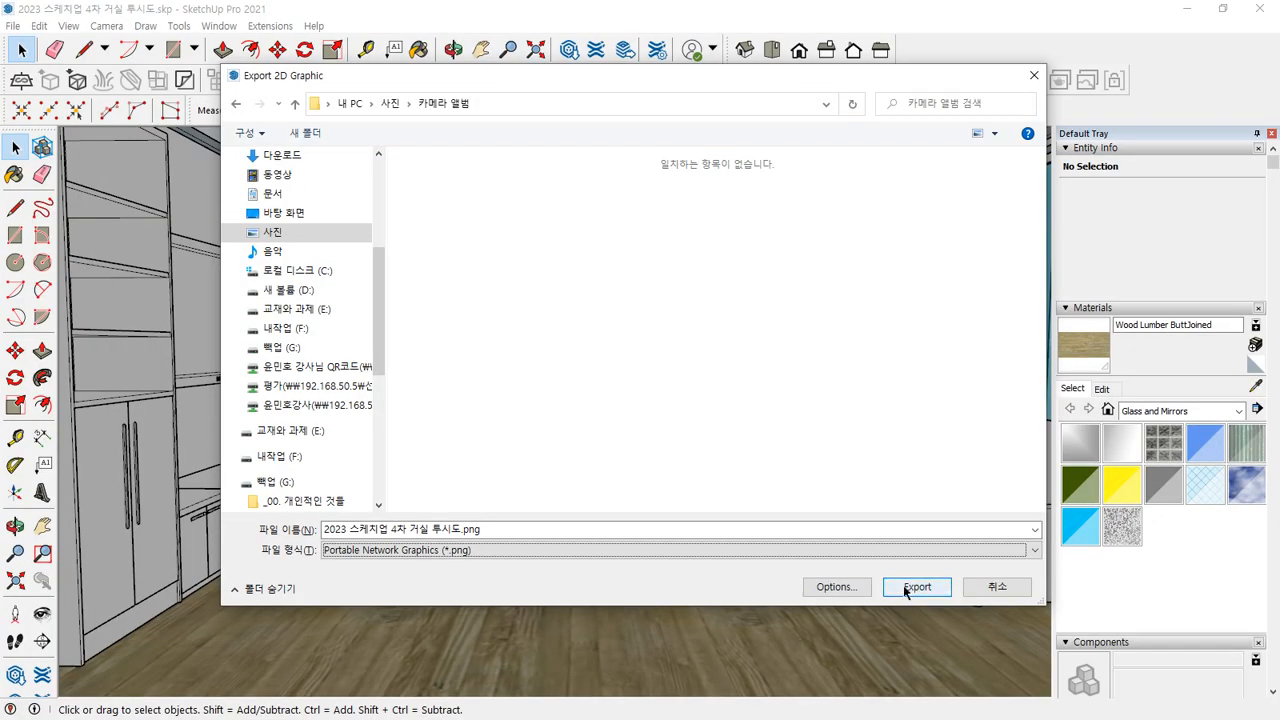
{"action": "left_click", "coordinate": [915, 587]}
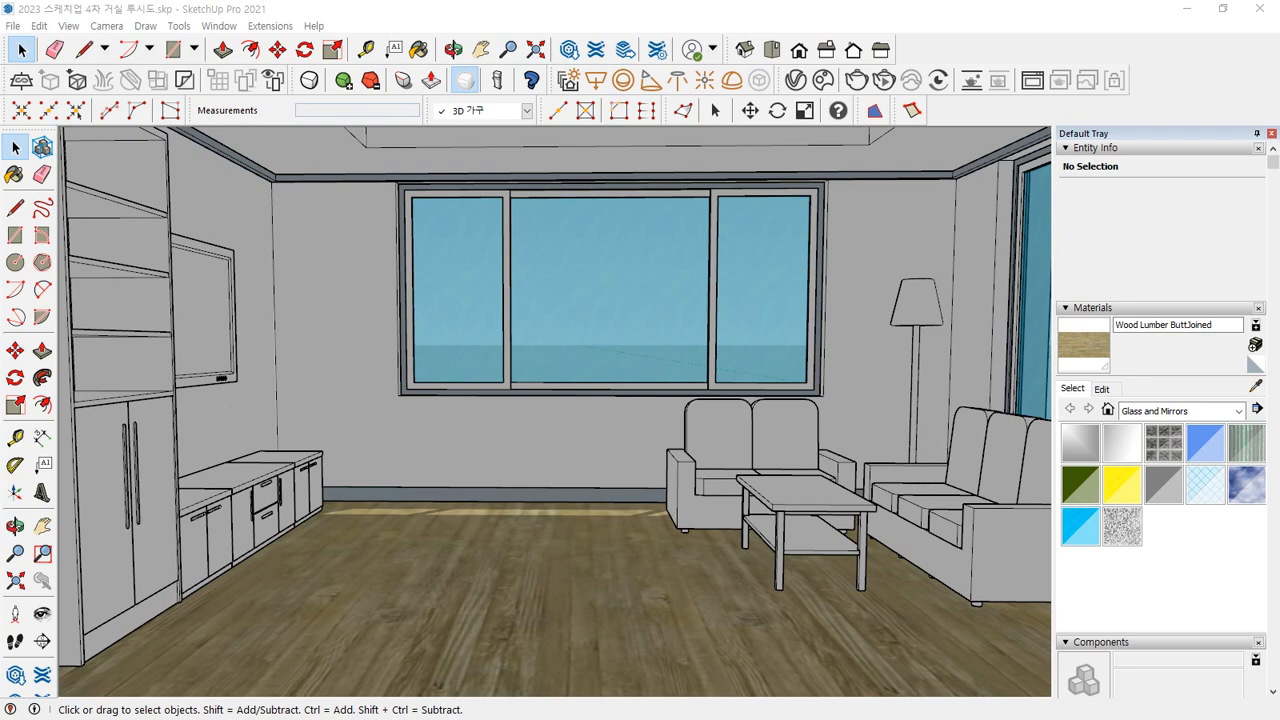
Open the exported living room PNG from the 카메라 앨범 folder and examine it at full window size
{"action": "left_click_drag", "start_coordinate": [0, 115], "coordinate": [772, 68]}
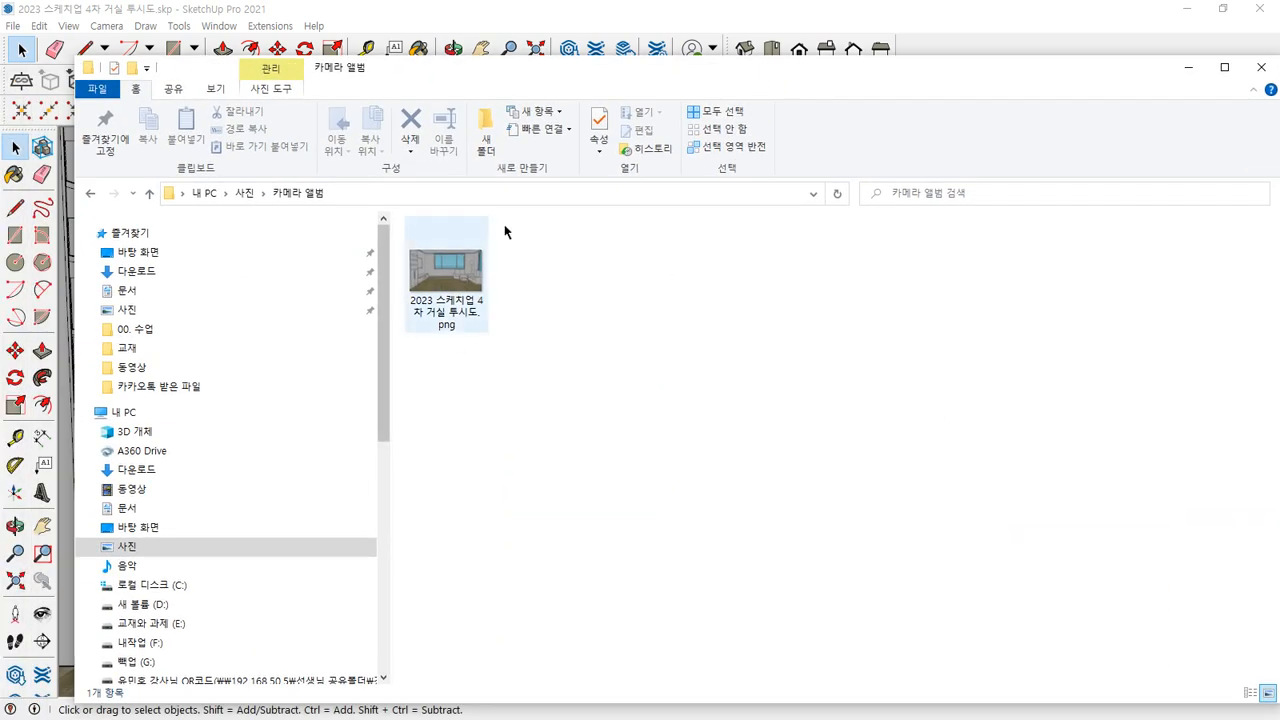
{"action": "left_click", "coordinate": [446, 272]}
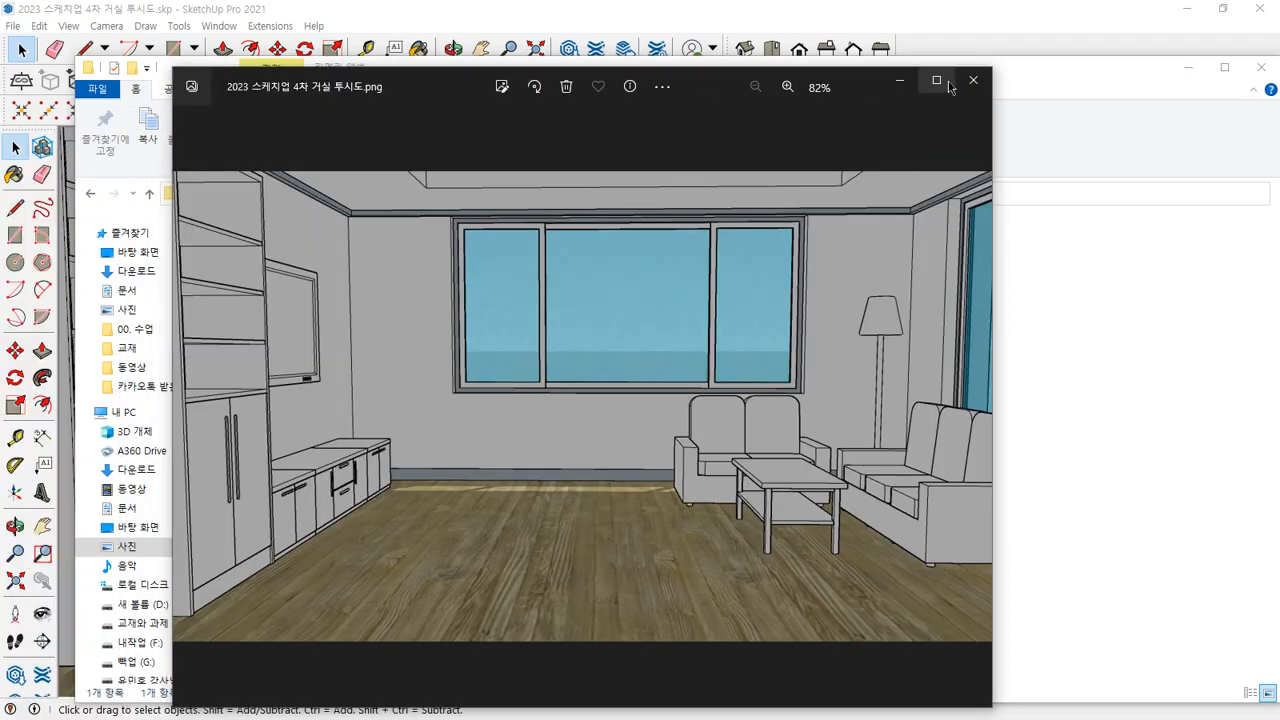
{"action": "left_click", "coordinate": [946, 84]}
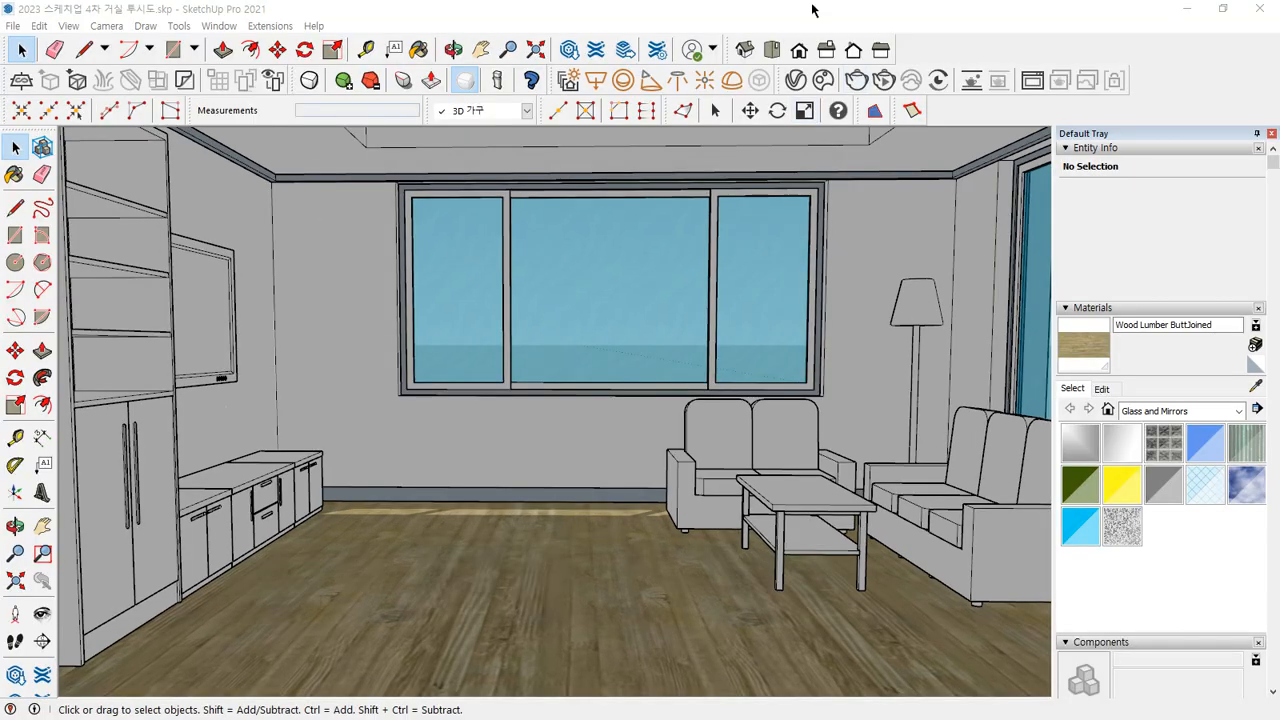
Display the V-Ray Utilities toolbar, move it within the drawing area, and close it
{"action": "right_click", "coordinate": [944, 53]}
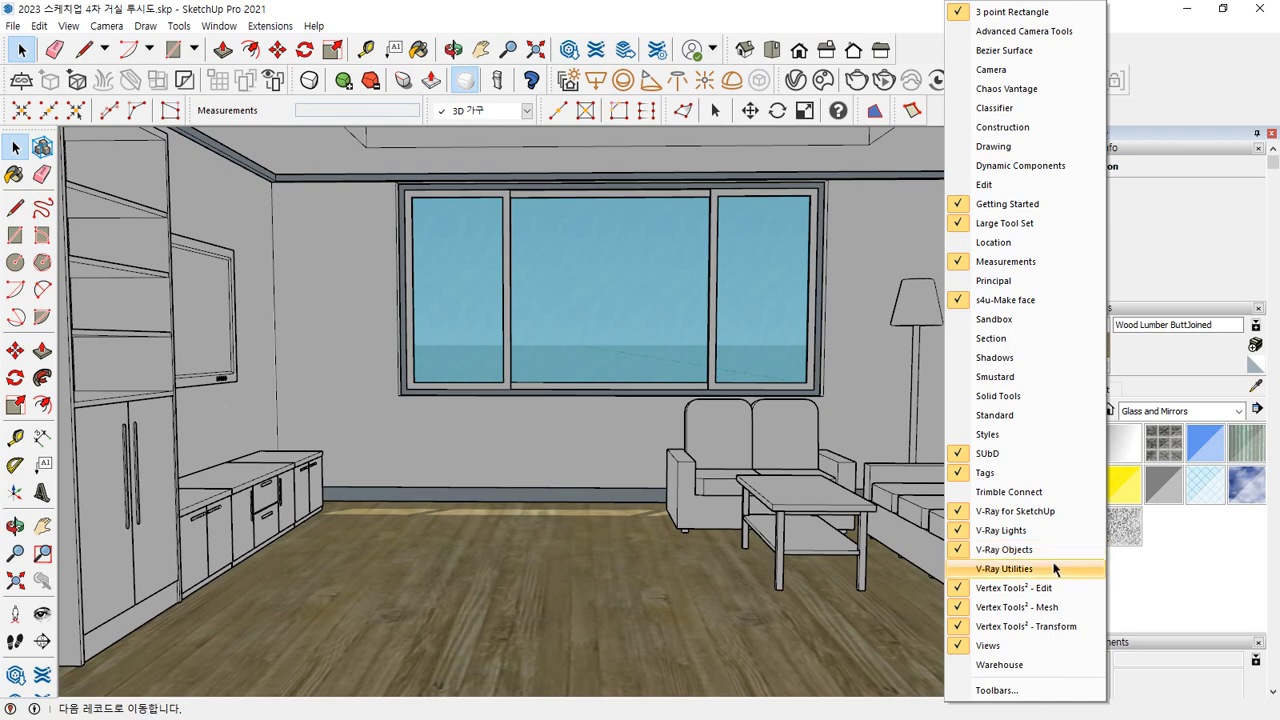
{"action": "left_click", "coordinate": [1004, 569]}
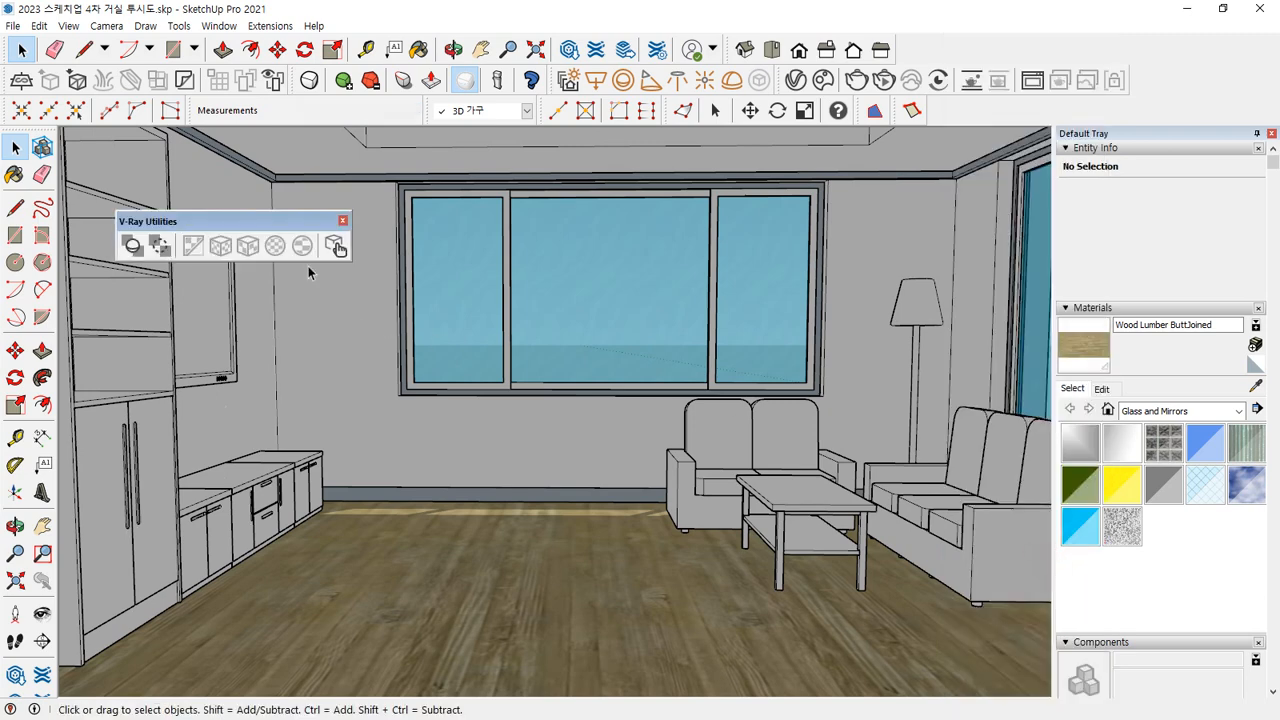
{"action": "left_click_drag", "start_coordinate": [253, 220], "coordinate": [418, 172]}
{"action": "left_click", "coordinate": [506, 168]}
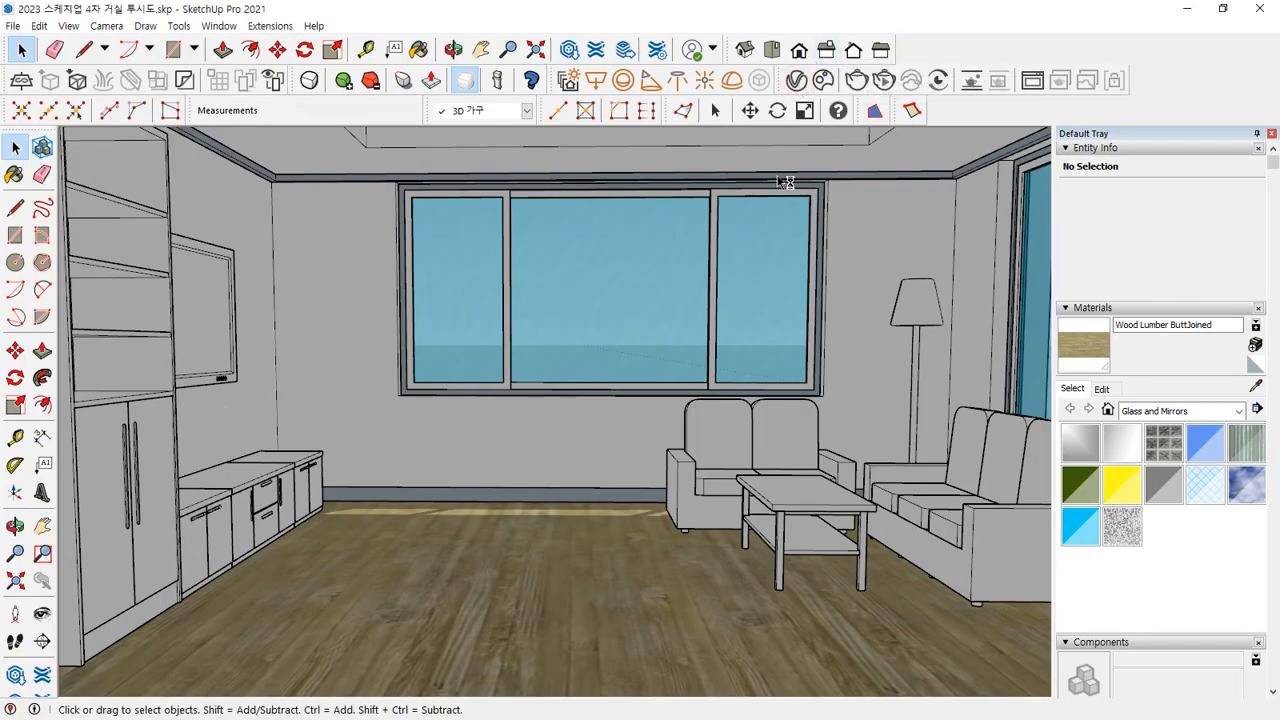
Open the V-Ray Asset Editor, reposition its window, and expand its asset settings pane
{"action": "left_click", "coordinate": [819, 86]}
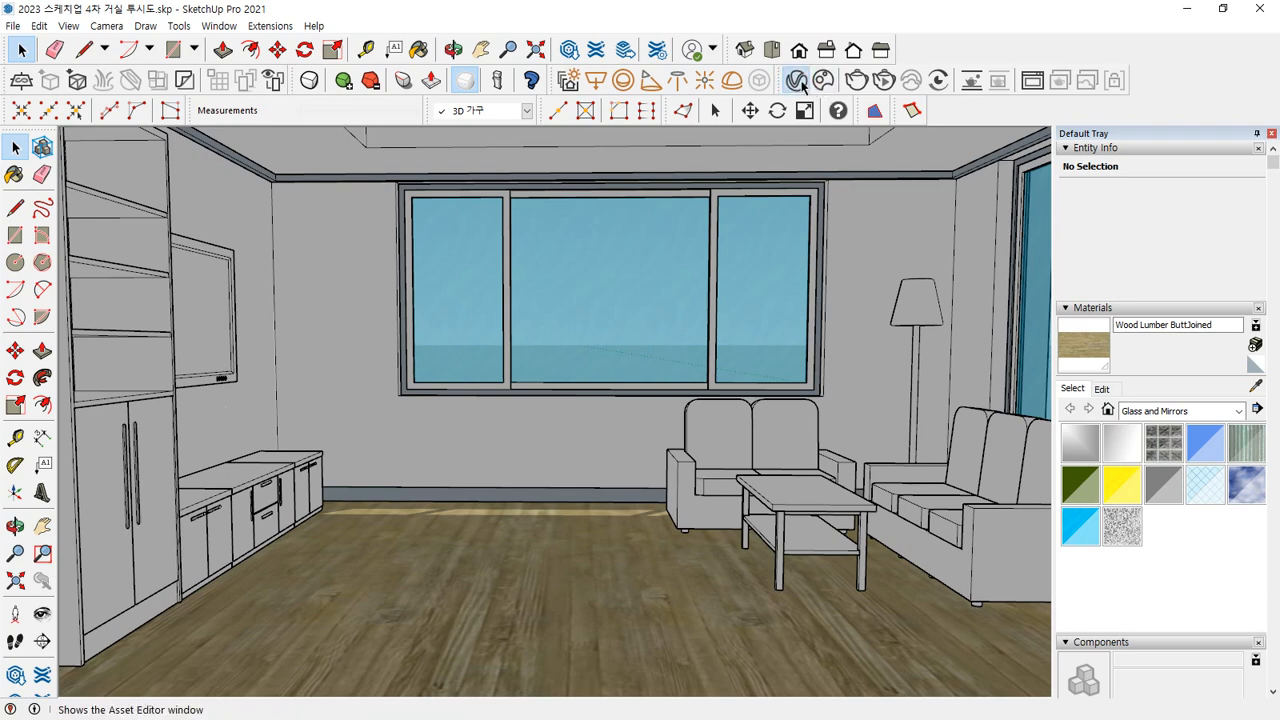
{"action": "left_click", "coordinate": [803, 86]}
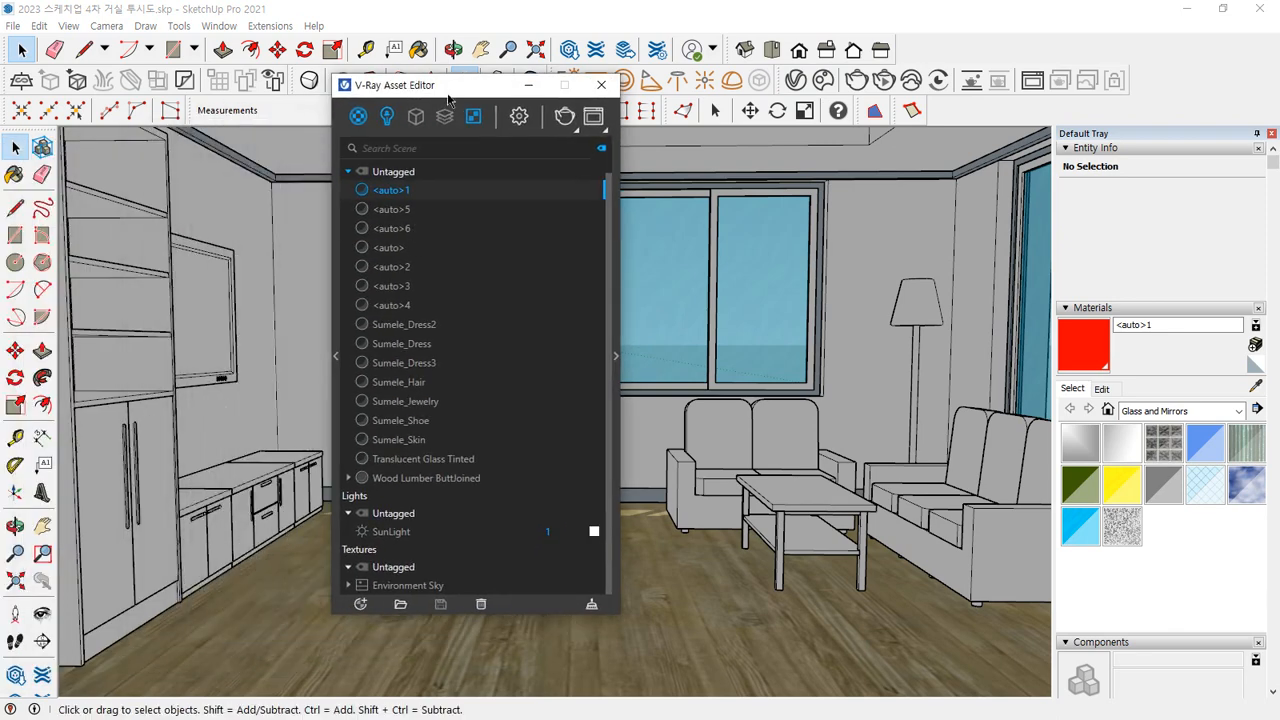
{"action": "left_click_drag", "start_coordinate": [448, 85], "coordinate": [502, 70]}
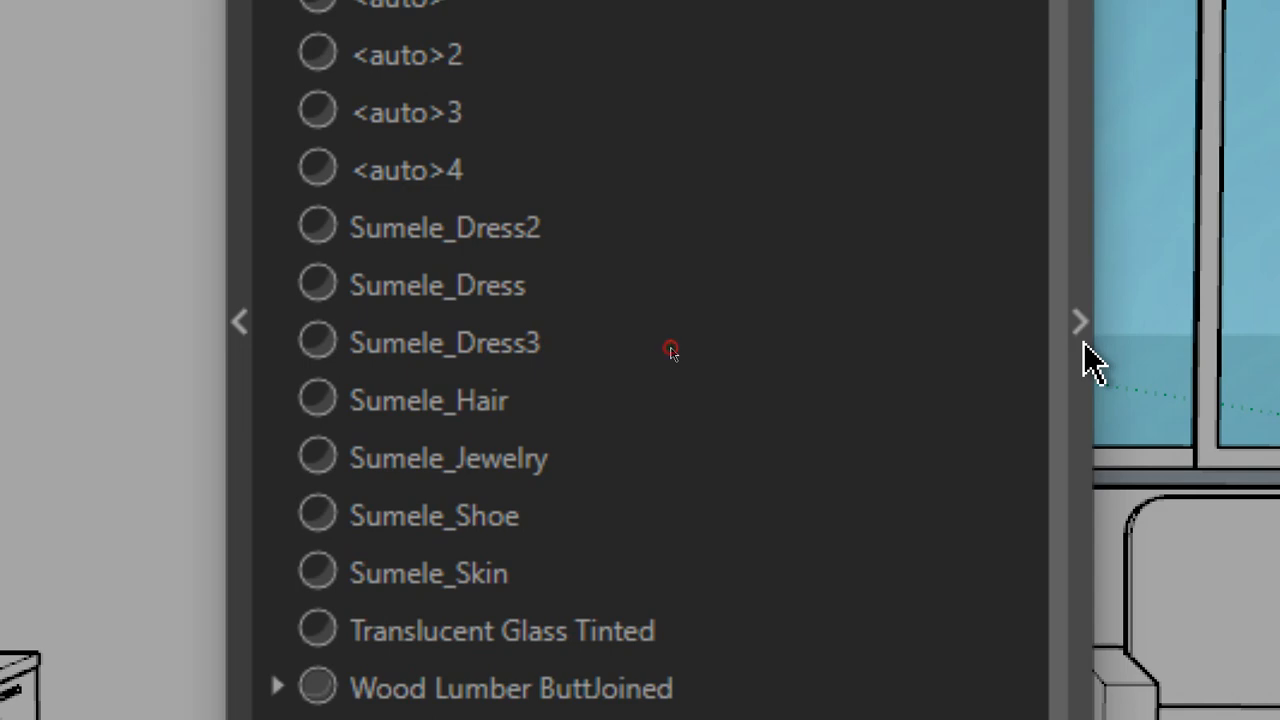
{"action": "left_click", "coordinate": [1084, 340]}
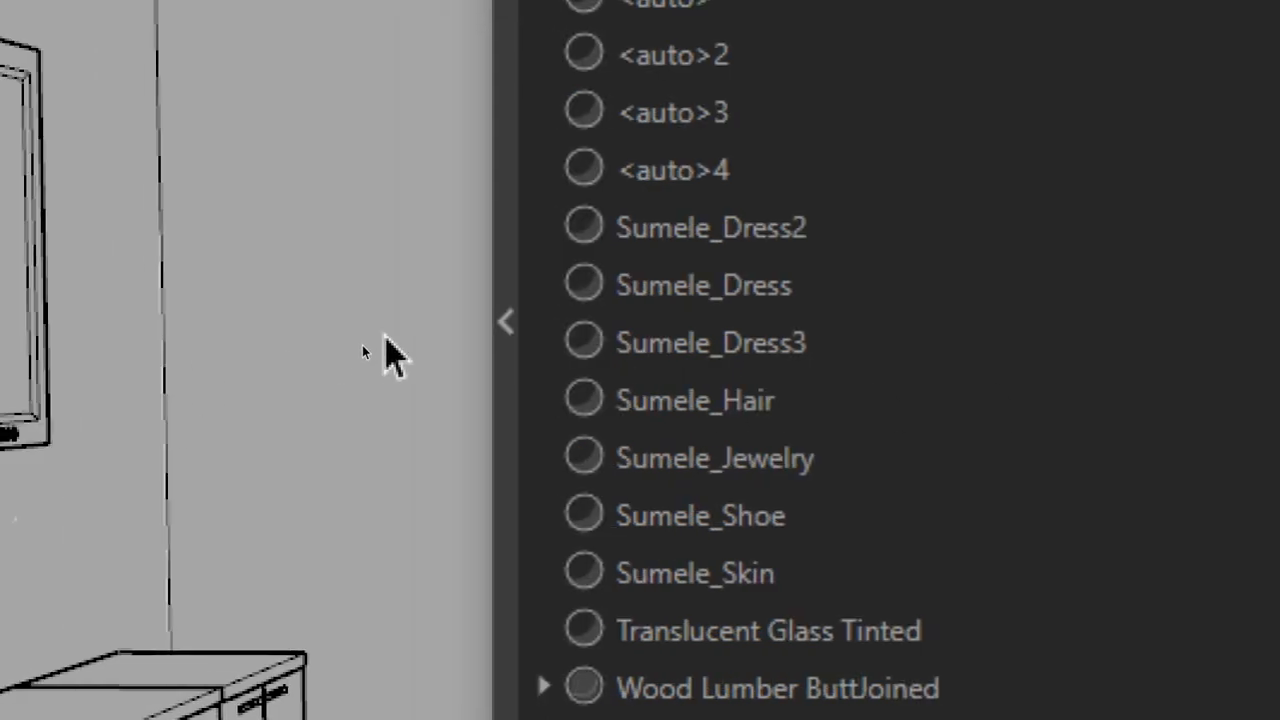
Expand the Asset Editor's material library pane, mark the library and asset settings areas with red pen strokes, and erase the marks
{"action": "left_click", "coordinate": [507, 322]}
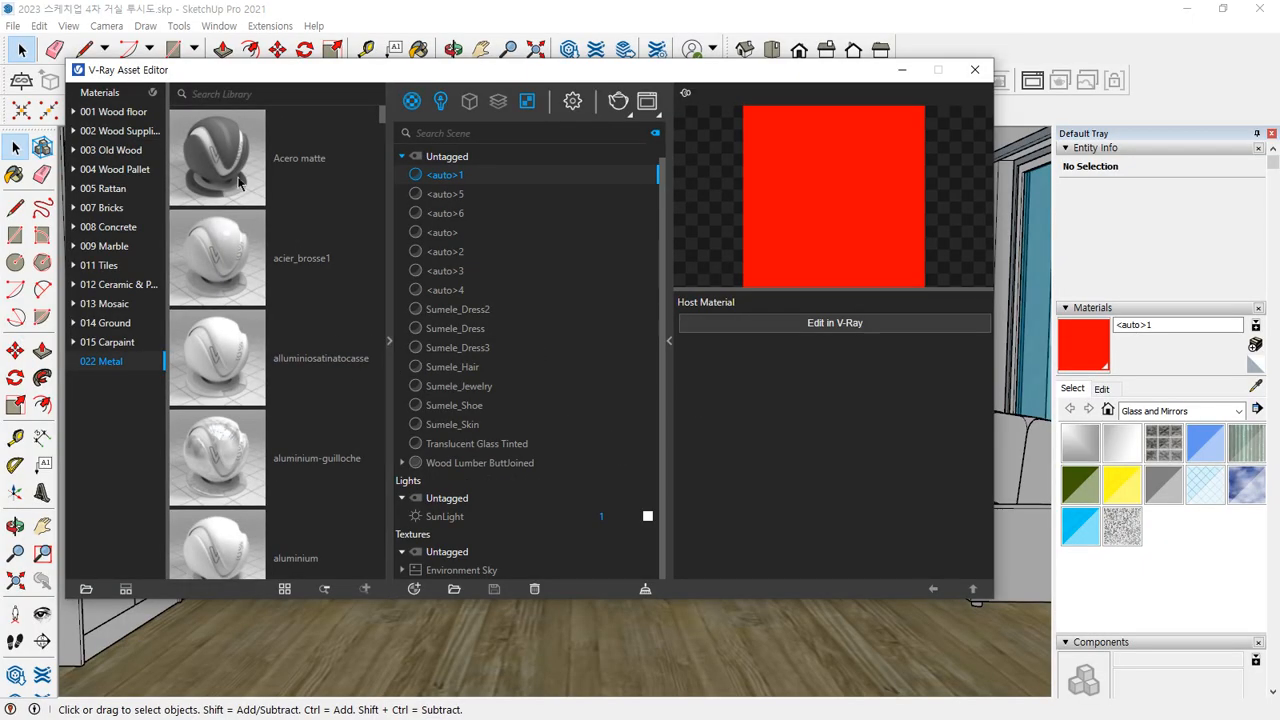
{"action": "mouse_move", "coordinate": [128, 91]}
{"action": "left_mouse_down"}
{"action": "mouse_move", "coordinate": [76, 392]}
{"action": "mouse_move", "coordinate": [320, 262]}
{"action": "mouse_move", "coordinate": [152, 100]}
{"action": "left_mouse_up"}
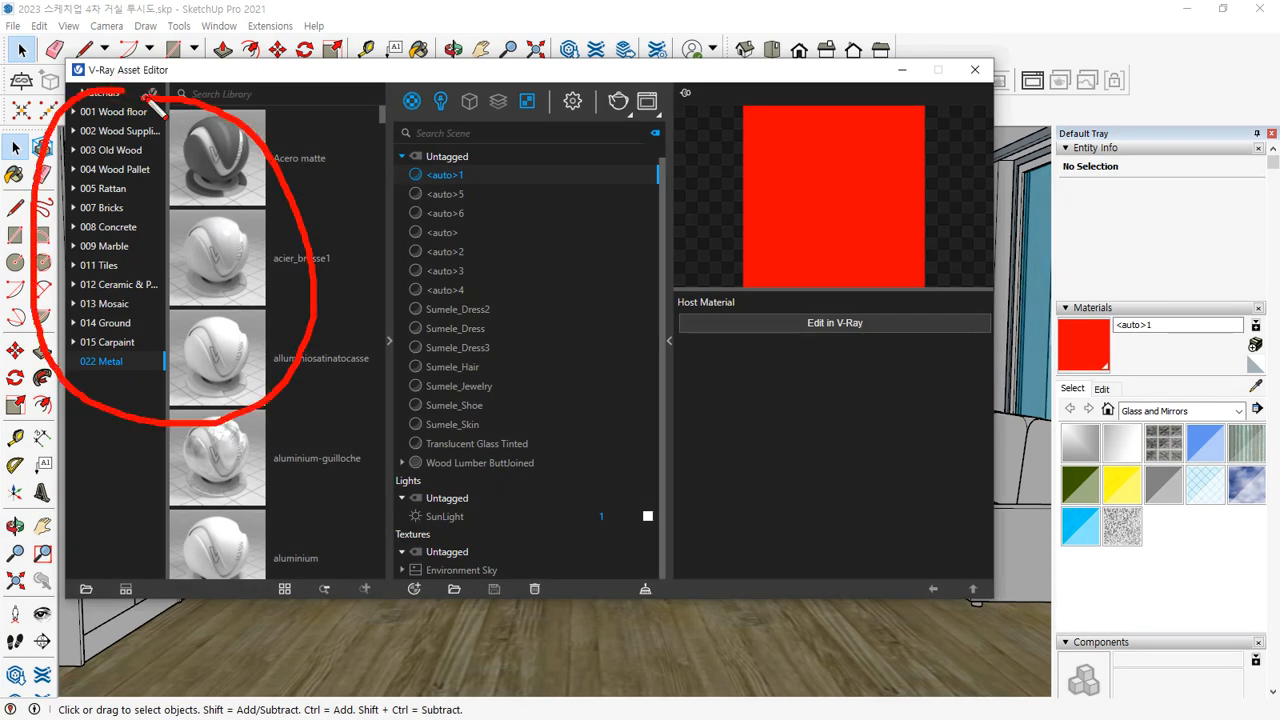
{"action": "mouse_move", "coordinate": [152, 100]}
{"action": "left_mouse_down"}
{"action": "mouse_move", "coordinate": [145, 120]}
{"action": "mouse_move", "coordinate": [192, 220]}
{"action": "mouse_move", "coordinate": [197, 405]}
{"action": "left_mouse_up"}
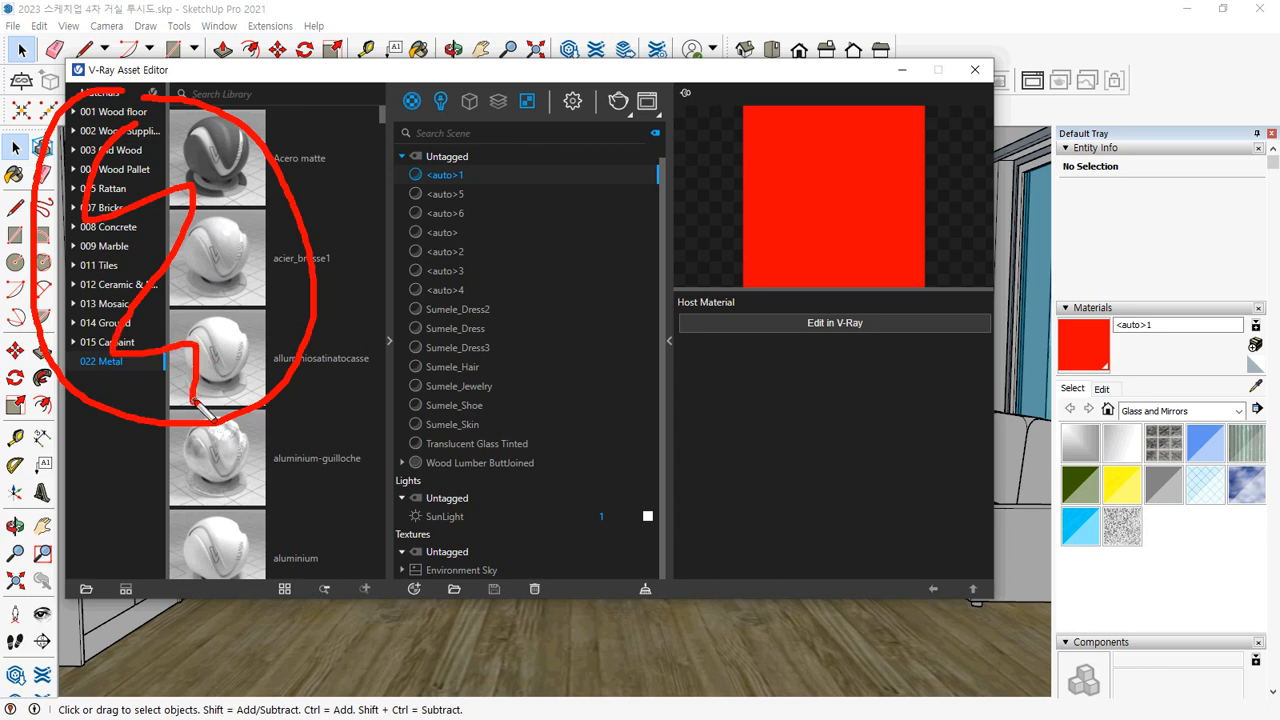
{"action": "mouse_move", "coordinate": [168, 125]}
{"action": "left_mouse_down"}
{"action": "mouse_move", "coordinate": [150, 427]}
{"action": "mouse_move", "coordinate": [193, 151]}
{"action": "mouse_move", "coordinate": [207, 309]}
{"action": "left_mouse_up"}
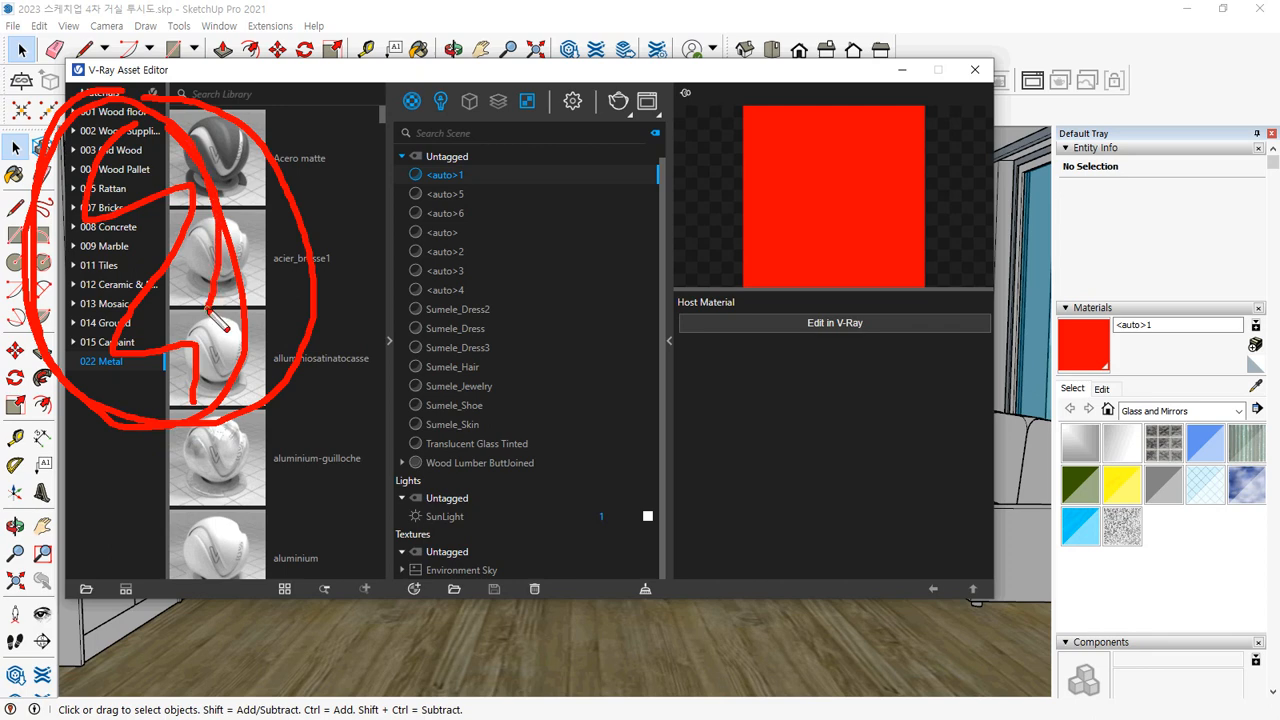
{"action": "mouse_move", "coordinate": [853, 416]}
{"action": "left_mouse_down"}
{"action": "mouse_move", "coordinate": [731, 284]}
{"action": "mouse_move", "coordinate": [886, 323]}
{"action": "mouse_move", "coordinate": [823, 463]}
{"action": "mouse_move", "coordinate": [883, 320]}
{"action": "mouse_move", "coordinate": [760, 323]}
{"action": "mouse_move", "coordinate": [770, 480]}
{"action": "mouse_move", "coordinate": [929, 451]}
{"action": "mouse_move", "coordinate": [877, 471]}
{"action": "left_mouse_up"}
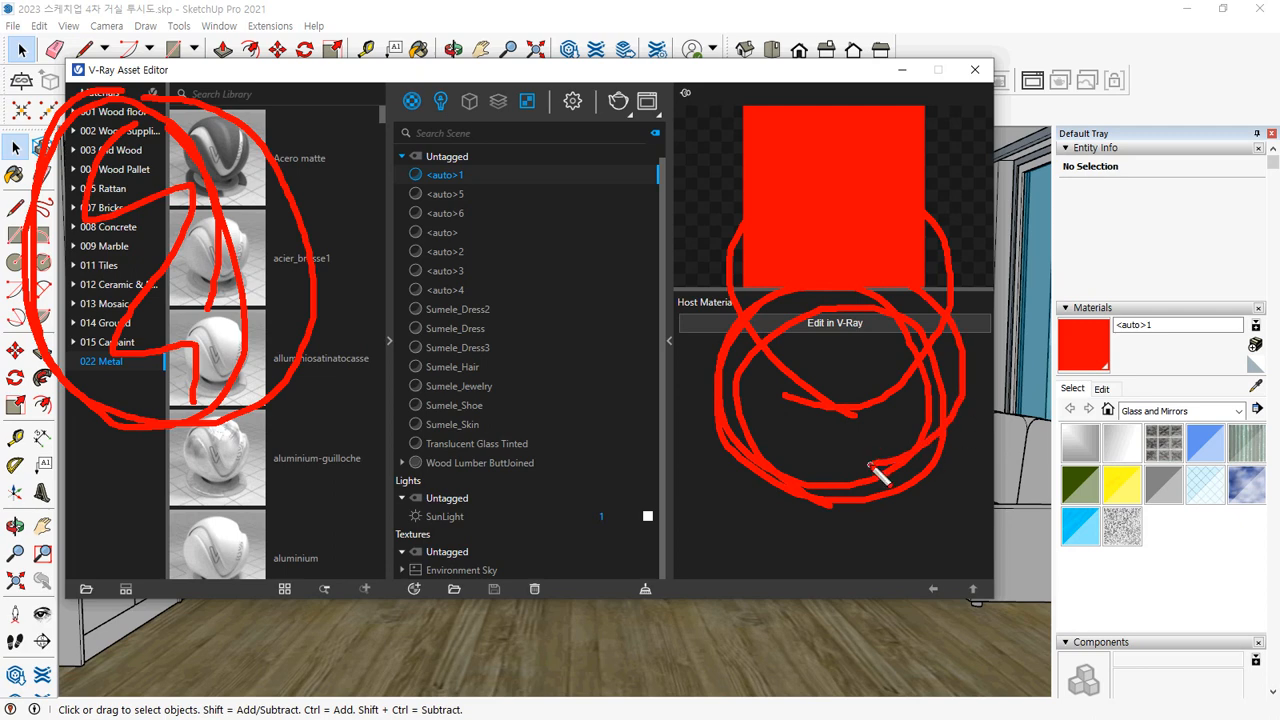
{"action": "mouse_move", "coordinate": [786, 386]}
{"action": "left_mouse_down"}
{"action": "mouse_move", "coordinate": [805, 410]}
{"action": "mouse_move", "coordinate": [836, 402]}
{"action": "left_mouse_up"}
{"action": "left_click_drag", "start_coordinate": [186, 420], "coordinate": [240, 420]}
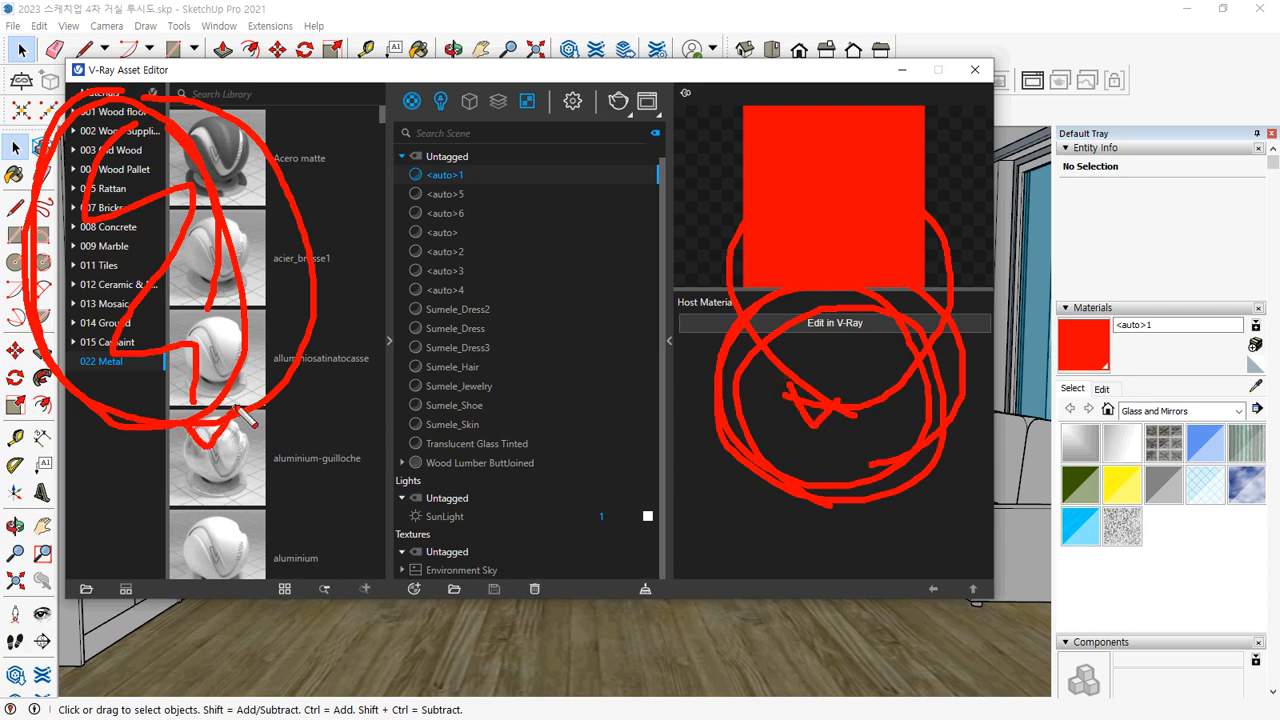
{"action": "key", "text": "e"}
Outline the Asset Editor's category and render icons in red, circle materials, lights, settings and render, and leave the annotation mode
{"action": "mouse_move", "coordinate": [443, 121]}
{"action": "left_mouse_down"}
{"action": "mouse_move", "coordinate": [390, 95]}
{"action": "mouse_move", "coordinate": [563, 86]}
{"action": "mouse_move", "coordinate": [666, 106]}
{"action": "mouse_move", "coordinate": [411, 127]}
{"action": "left_mouse_up"}
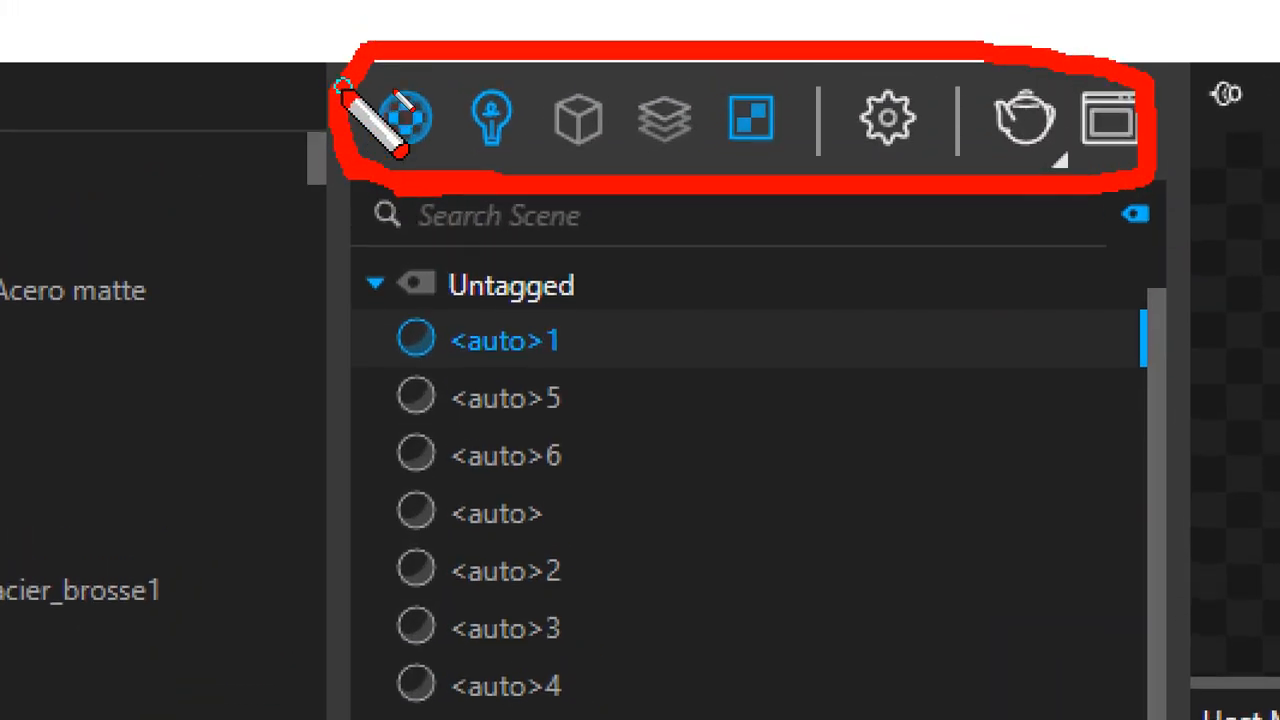
{"action": "mouse_move", "coordinate": [343, 86]}
{"action": "left_mouse_down"}
{"action": "mouse_move", "coordinate": [422, 77]}
{"action": "mouse_move", "coordinate": [454, 158]}
{"action": "mouse_move", "coordinate": [382, 197]}
{"action": "left_mouse_up"}
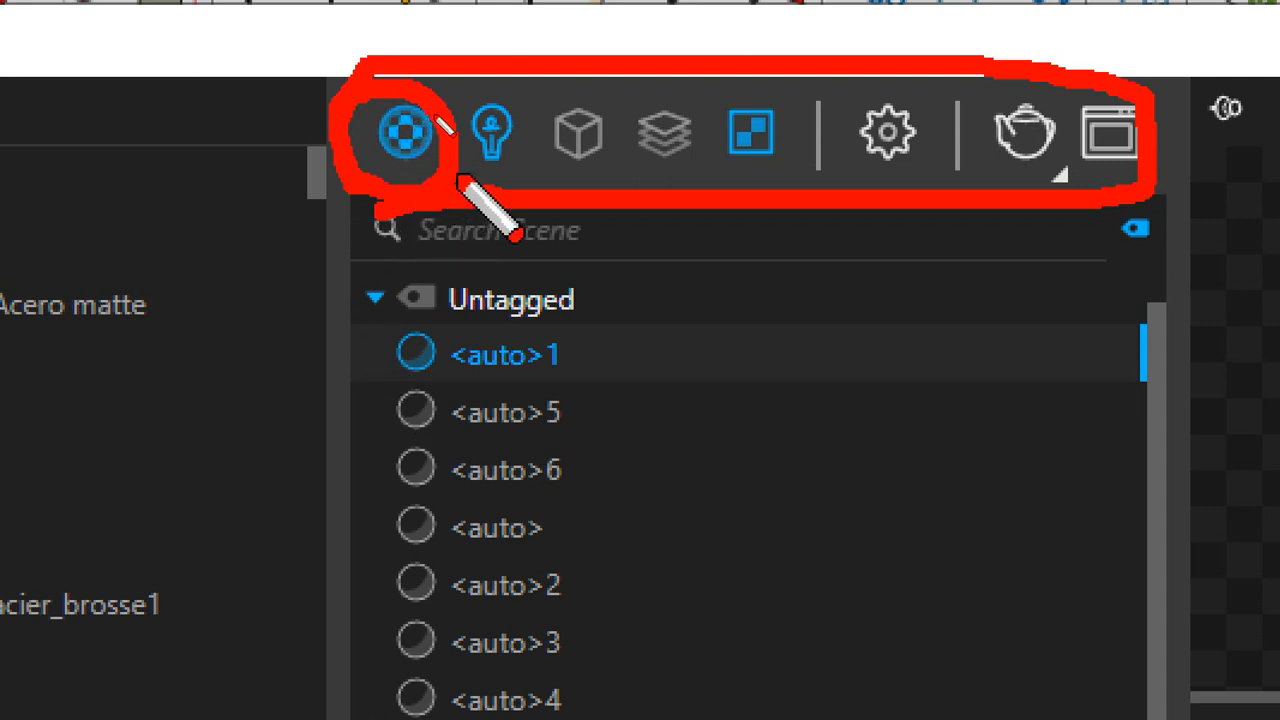
{"action": "mouse_move", "coordinate": [455, 141]}
{"action": "left_mouse_down"}
{"action": "mouse_move", "coordinate": [491, 77]}
{"action": "mouse_move", "coordinate": [548, 188]}
{"action": "mouse_move", "coordinate": [634, 147]}
{"action": "mouse_move", "coordinate": [794, 145]}
{"action": "mouse_move", "coordinate": [925, 95]}
{"action": "mouse_move", "coordinate": [945, 150]}
{"action": "mouse_move", "coordinate": [925, 205]}
{"action": "mouse_move", "coordinate": [912, 207]}
{"action": "left_mouse_up"}
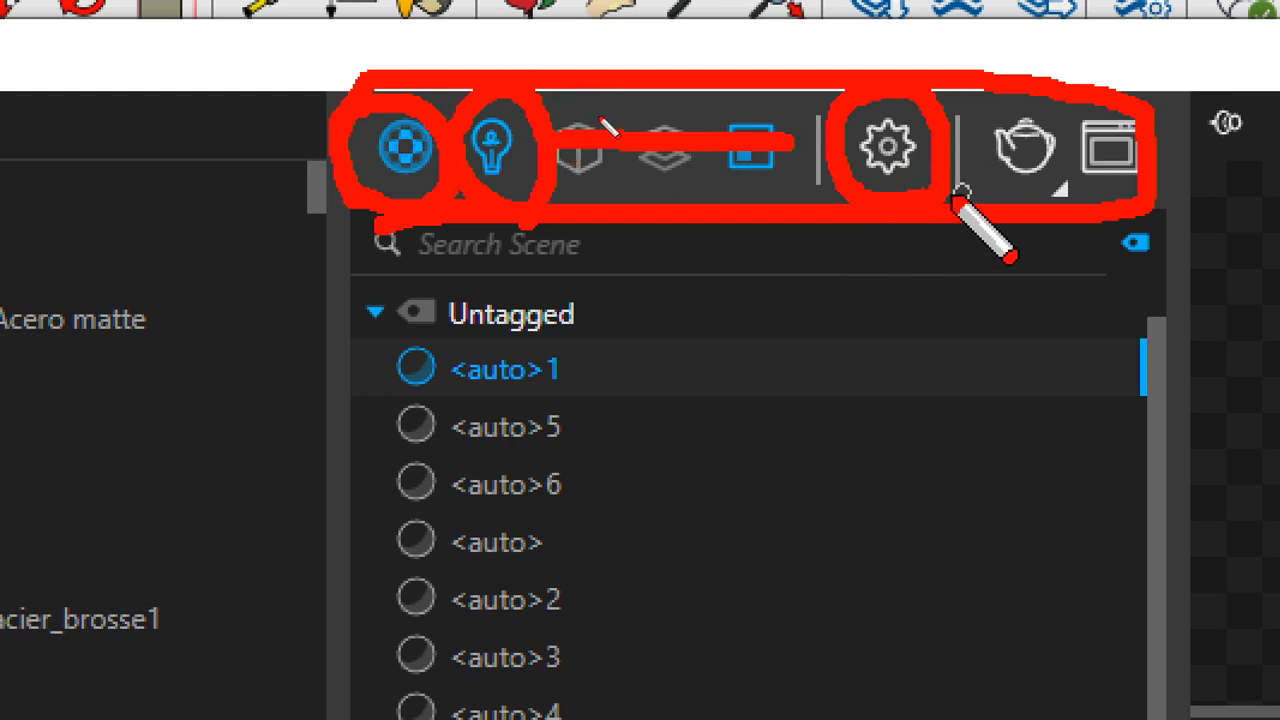
{"action": "mouse_move", "coordinate": [1026, 194]}
{"action": "left_mouse_down"}
{"action": "mouse_move", "coordinate": [989, 183]}
{"action": "mouse_move", "coordinate": [1018, 68]}
{"action": "mouse_move", "coordinate": [1060, 210]}
{"action": "left_mouse_up"}
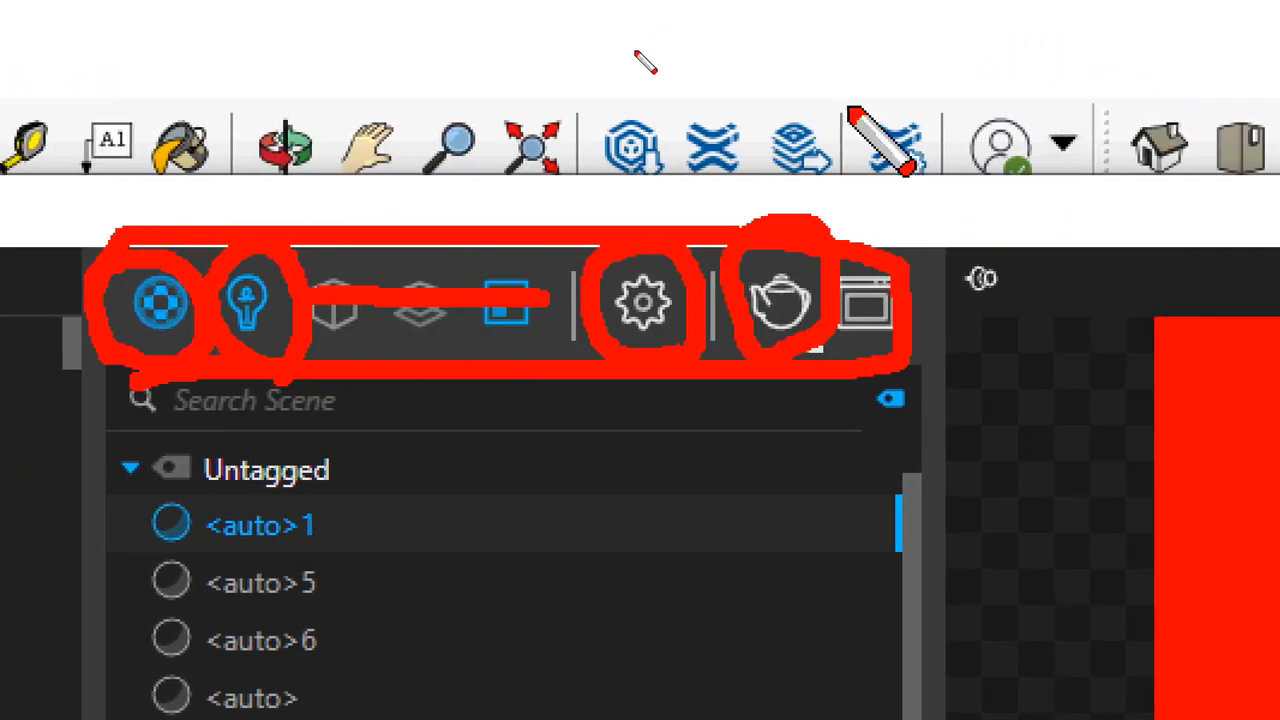
{"action": "key", "text": "Escape"}
Move the Asset Editor clear of the perspective, render the living room with V-Ray, and close the Frame Buffer
{"action": "left_click_drag", "start_coordinate": [870, 200], "coordinate": [814, 357]}
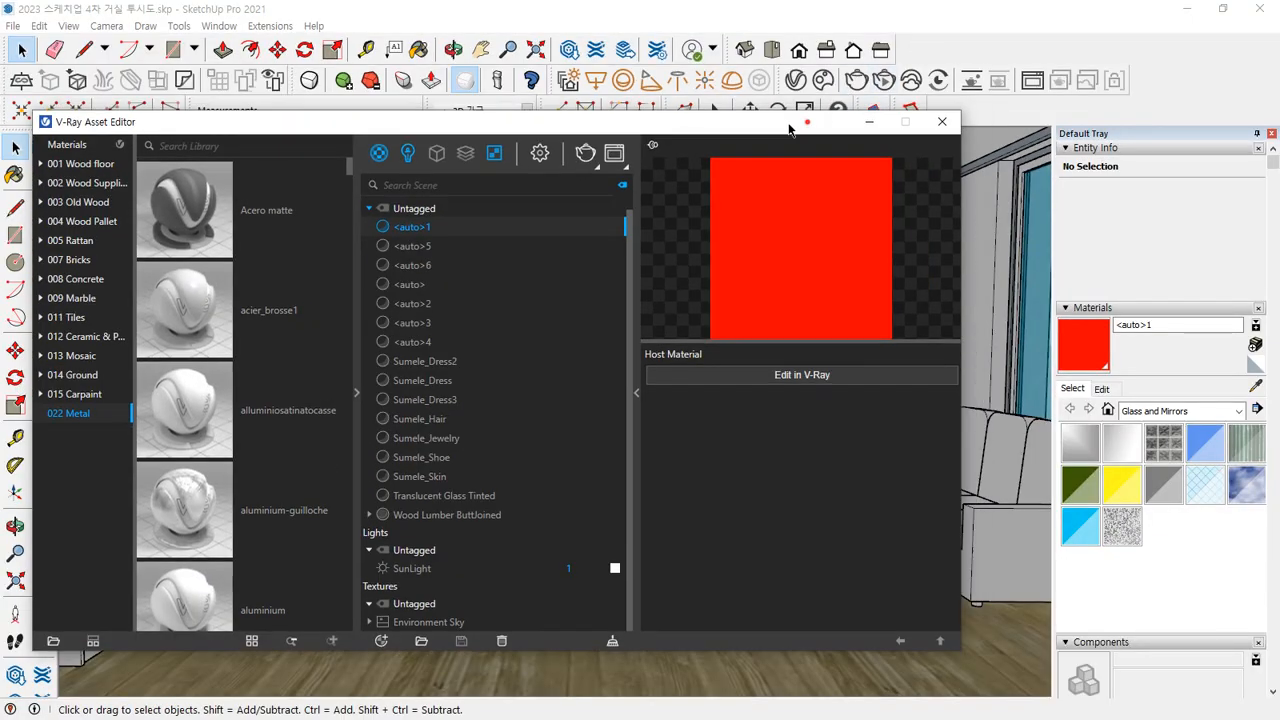
{"action": "left_click_drag", "start_coordinate": [951, 376], "coordinate": [1279, 719]}
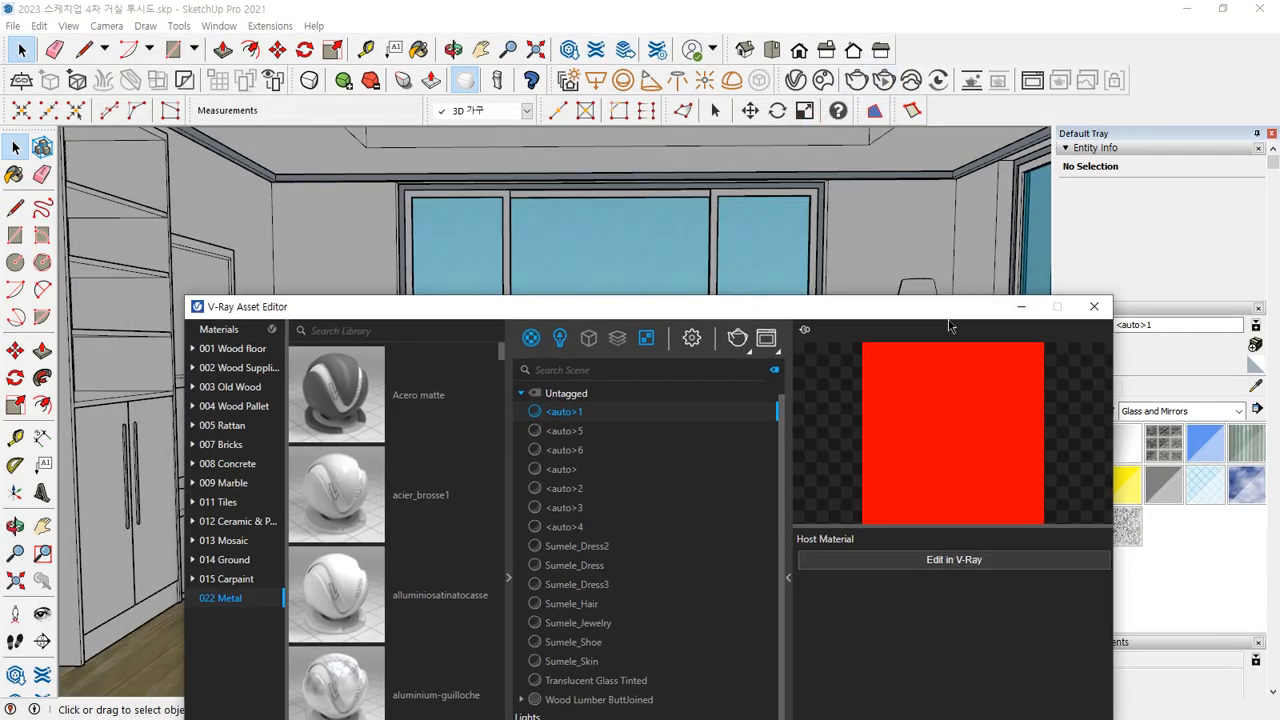
{"action": "left_click", "coordinate": [729, 364]}
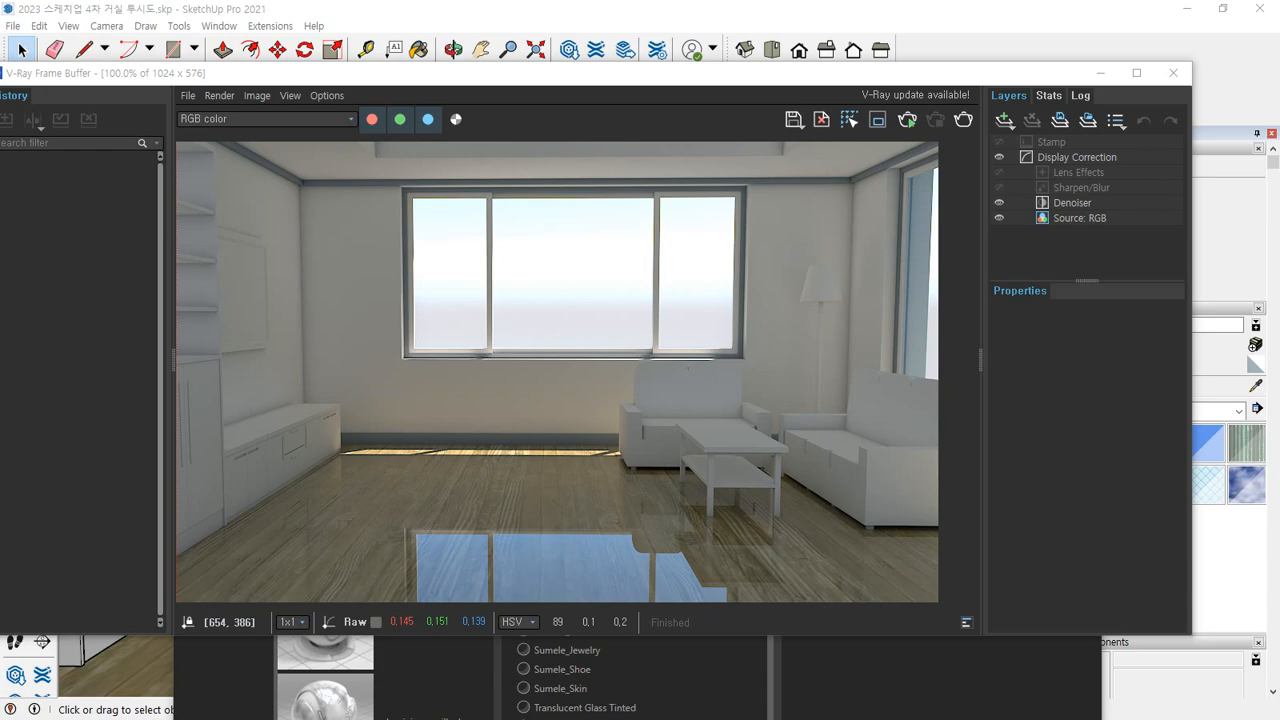
{"action": "left_click", "coordinate": [1173, 72]}
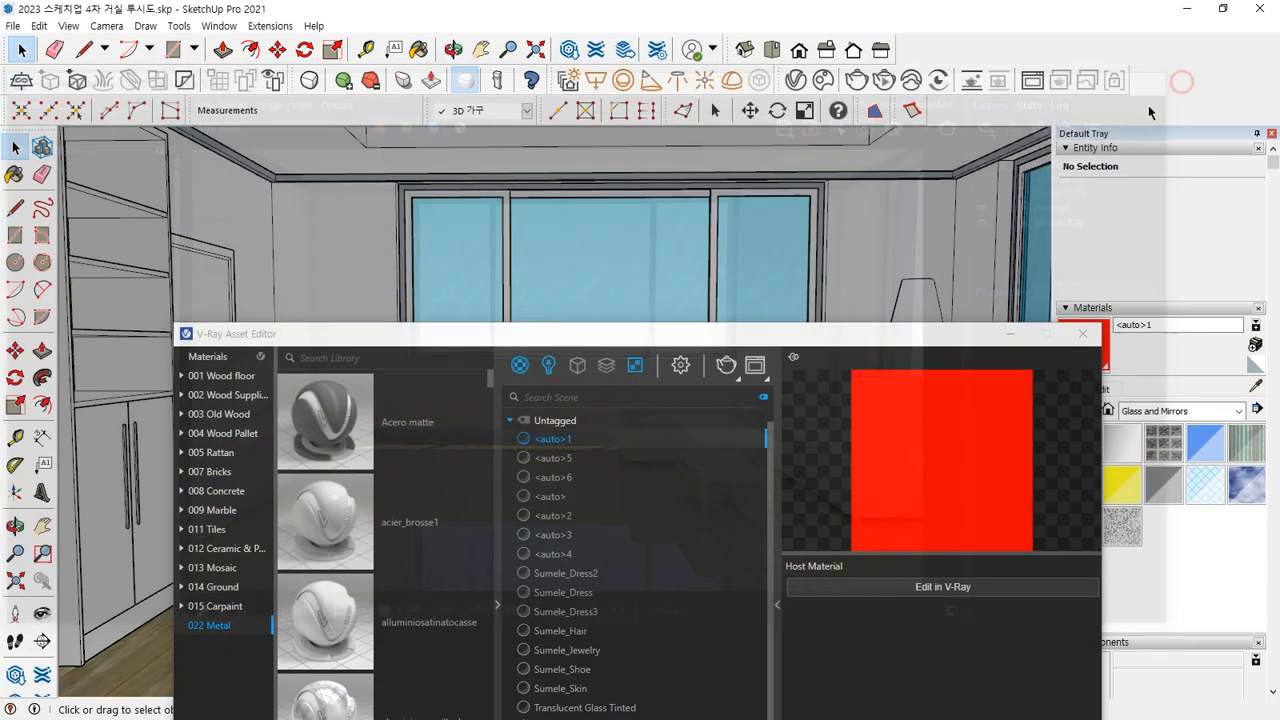
Reposition the Asset Editor over the drawing area and display its render settings
{"action": "left_click_drag", "start_coordinate": [607, 337], "coordinate": [556, 90]}
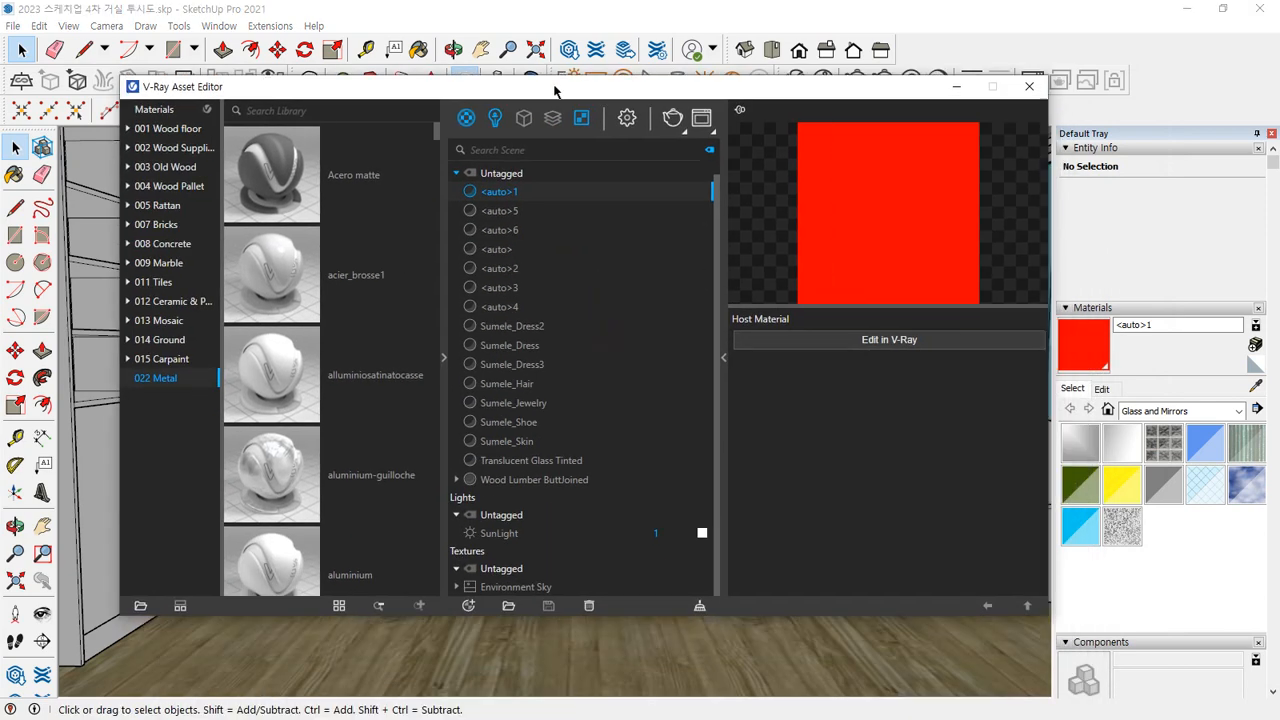
{"action": "left_click", "coordinate": [627, 118]}
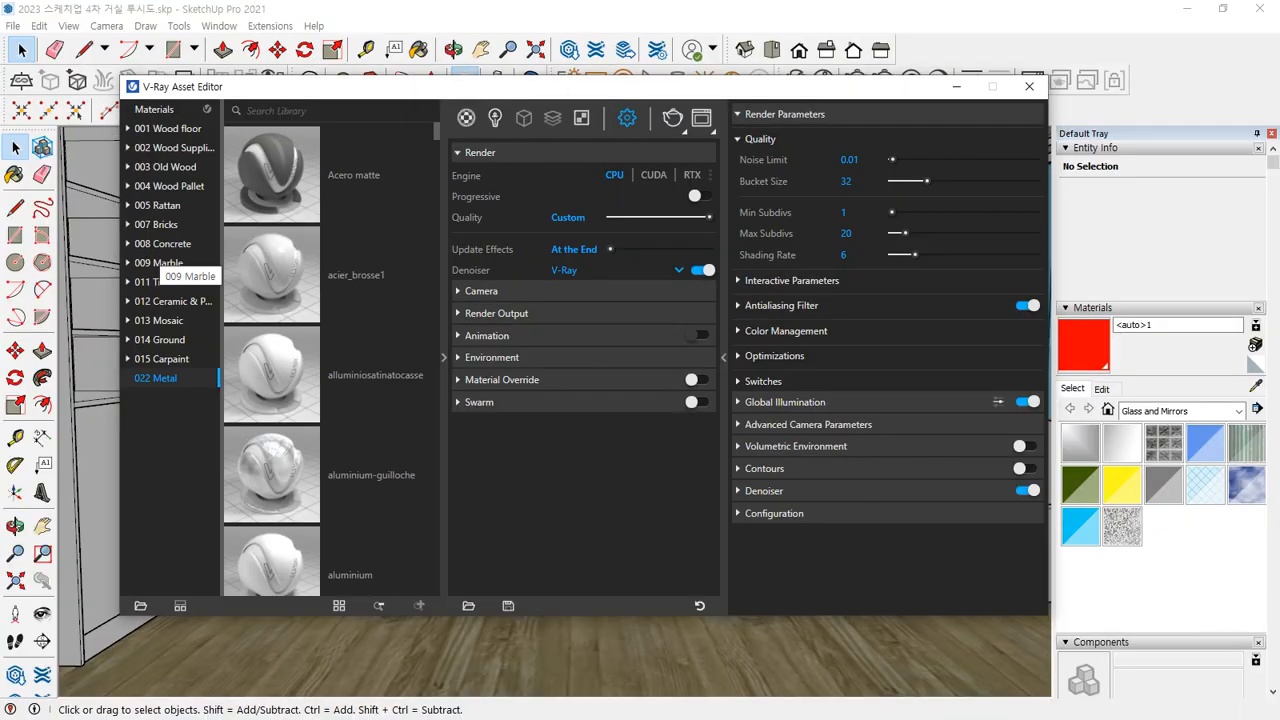
Switch to the Notepad notes and add "CPU" and "GPU" on separate lines below the image format list
{"action": "key", "text": "alt+Tab"}
{"action": "key", "text": "Return"}
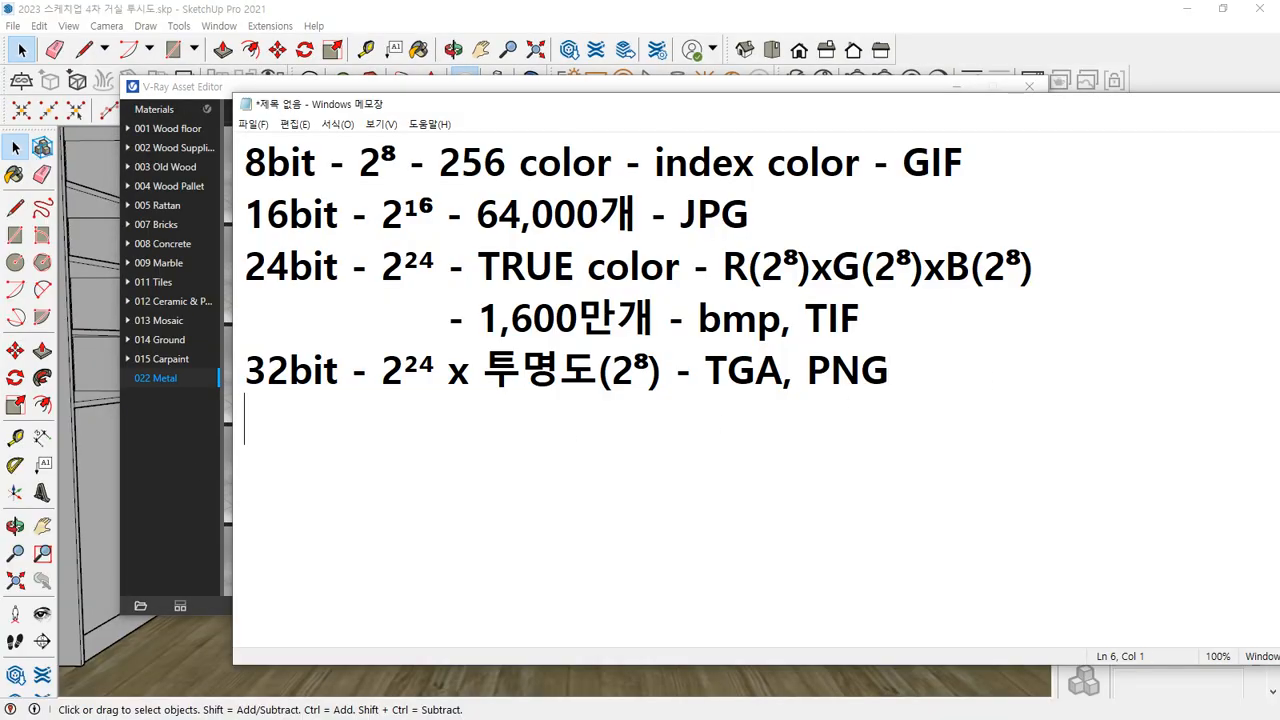
{"action": "key", "text": "Return"}
{"action": "type", "text": "CPU"}
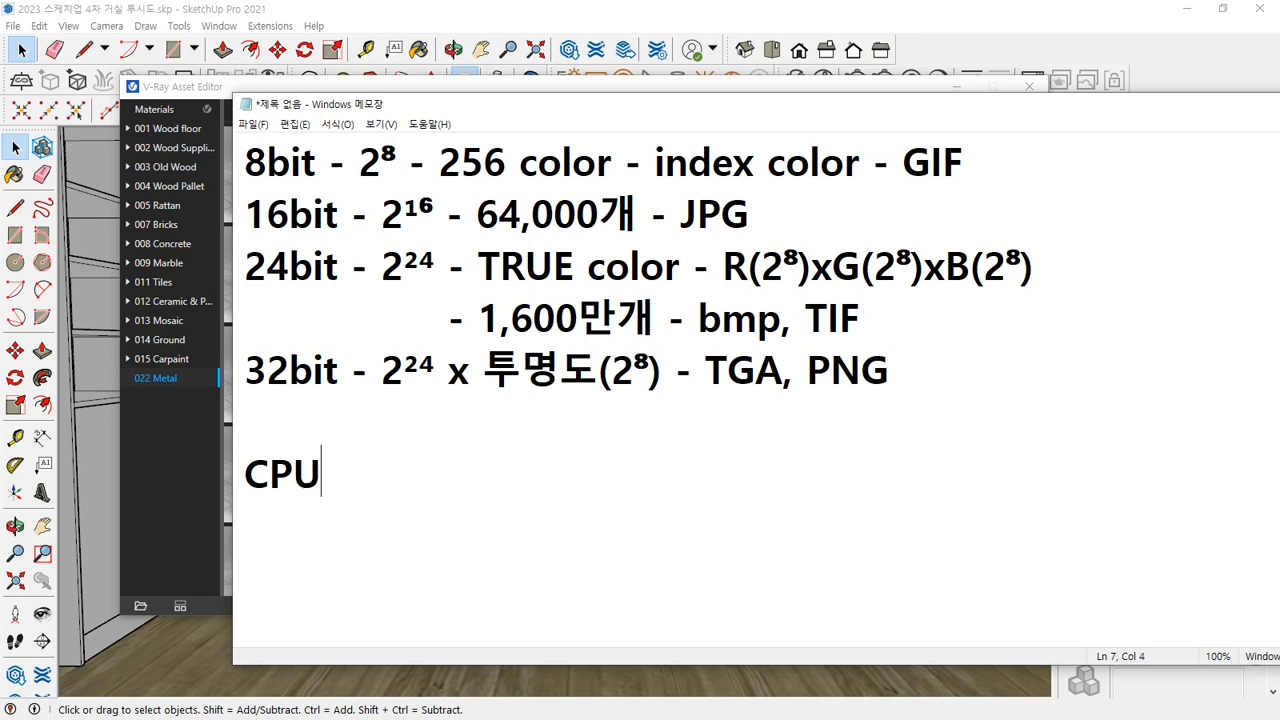
{"action": "key", "text": "Return"}
{"action": "type", "text": "GPU"}
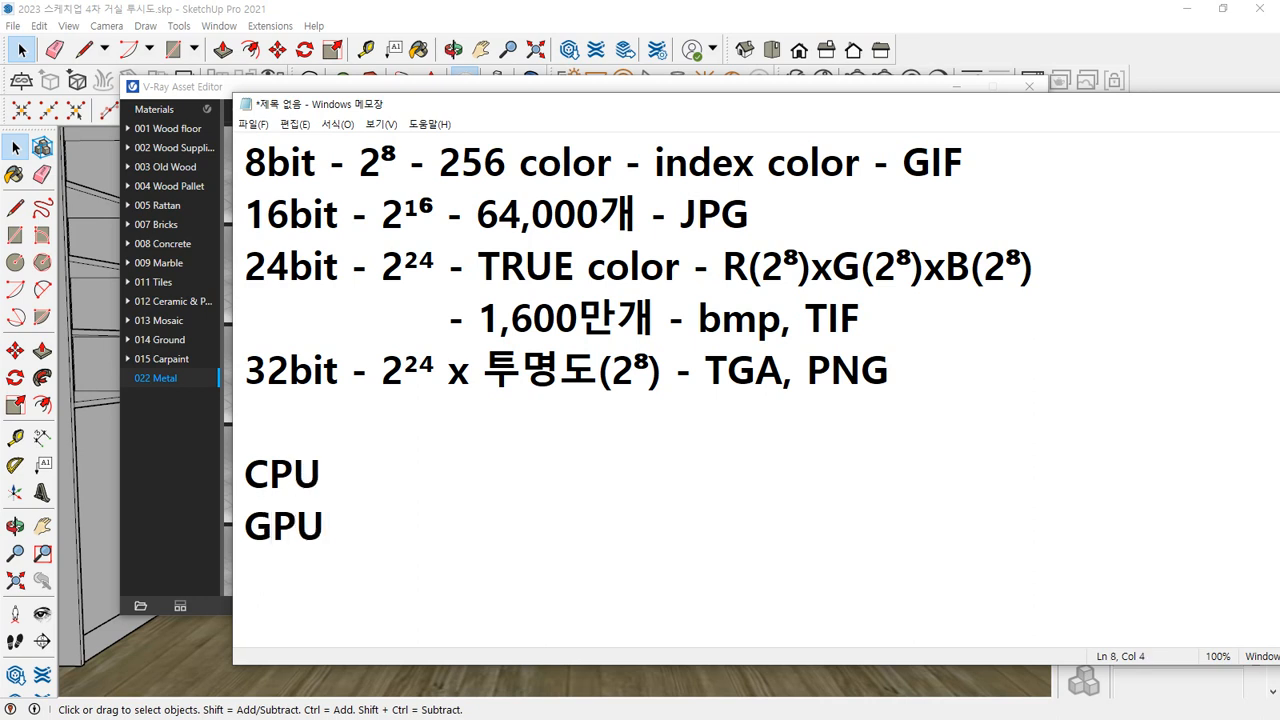
Complete the CPU line of the notes as "CPU - 중앙연산처리장치"
{"action": "type", "text": "- Center"}
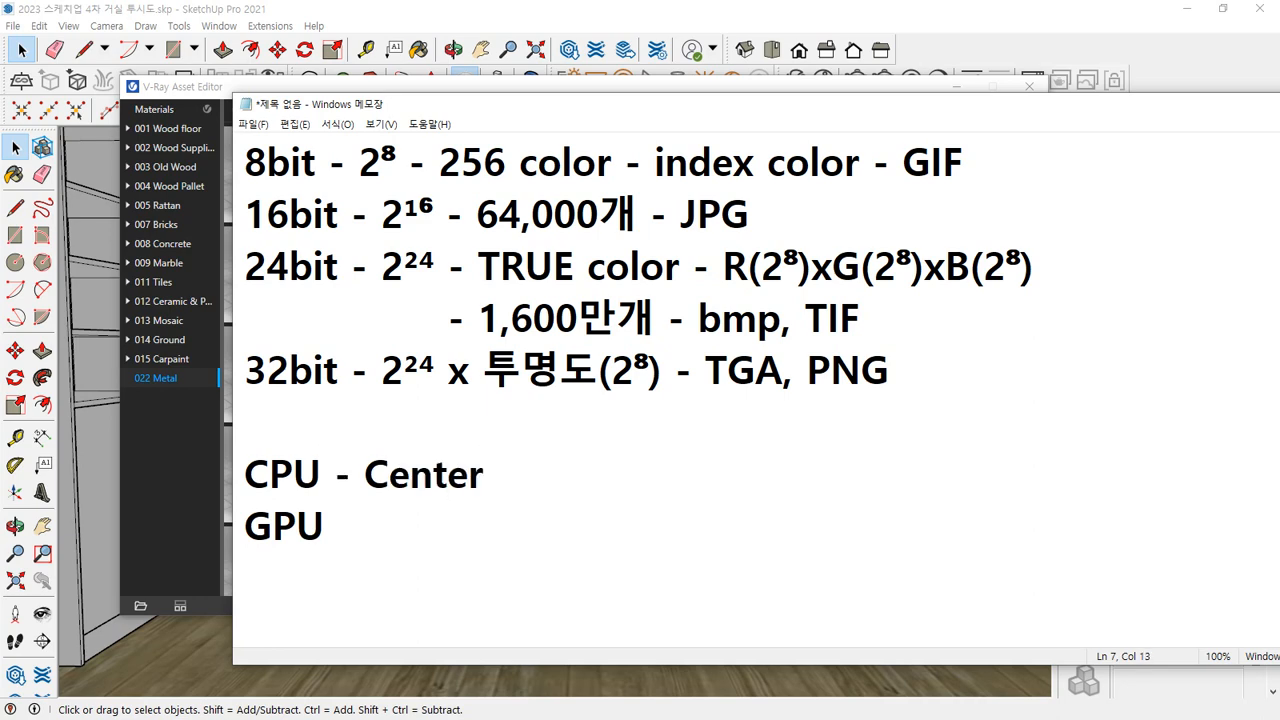
{"action": "type", "text": "l"}
{"action": "key", "text": "BackSpace"}
{"action": "key", "text": "BackSpace"}
{"action": "key", "text": "BackSpace"}
{"action": "key", "text": "BackSpace"}
{"action": "key", "text": "BackSpace"}
{"action": "key", "text": "BackSpace"}
{"action": "key", "text": "BackSpace"}
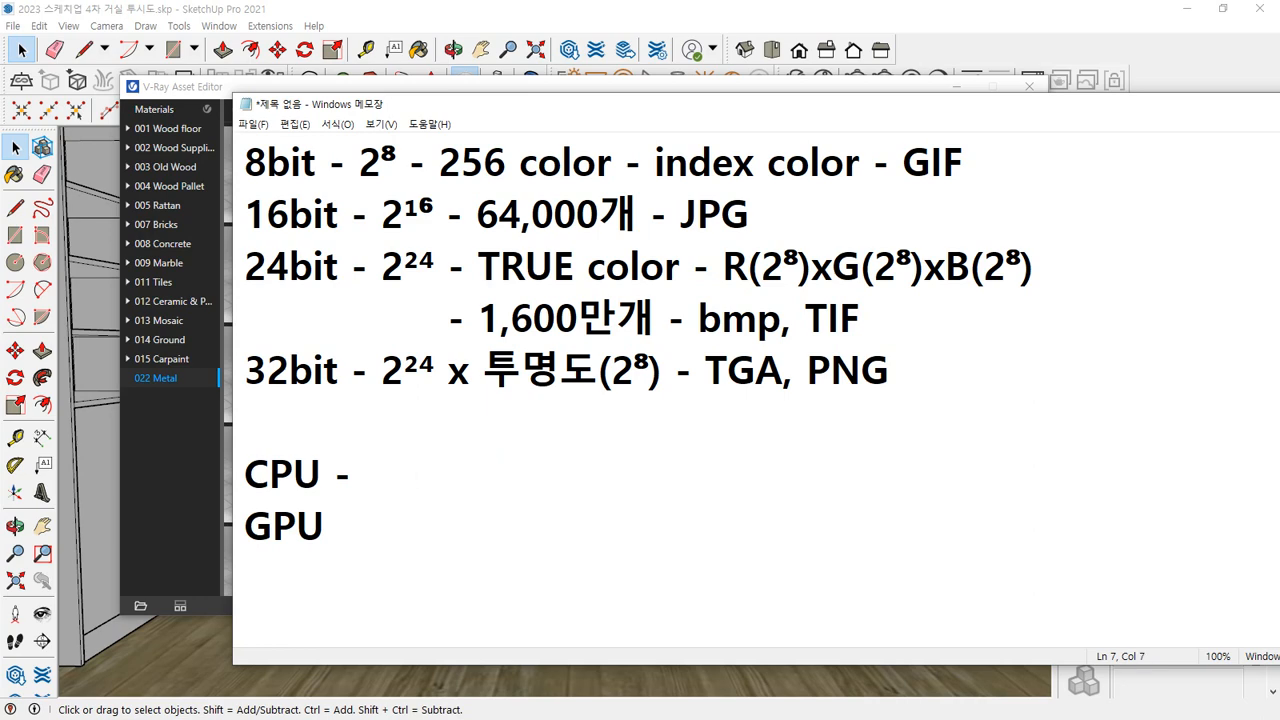
{"action": "type", "text": "중앙연산"}
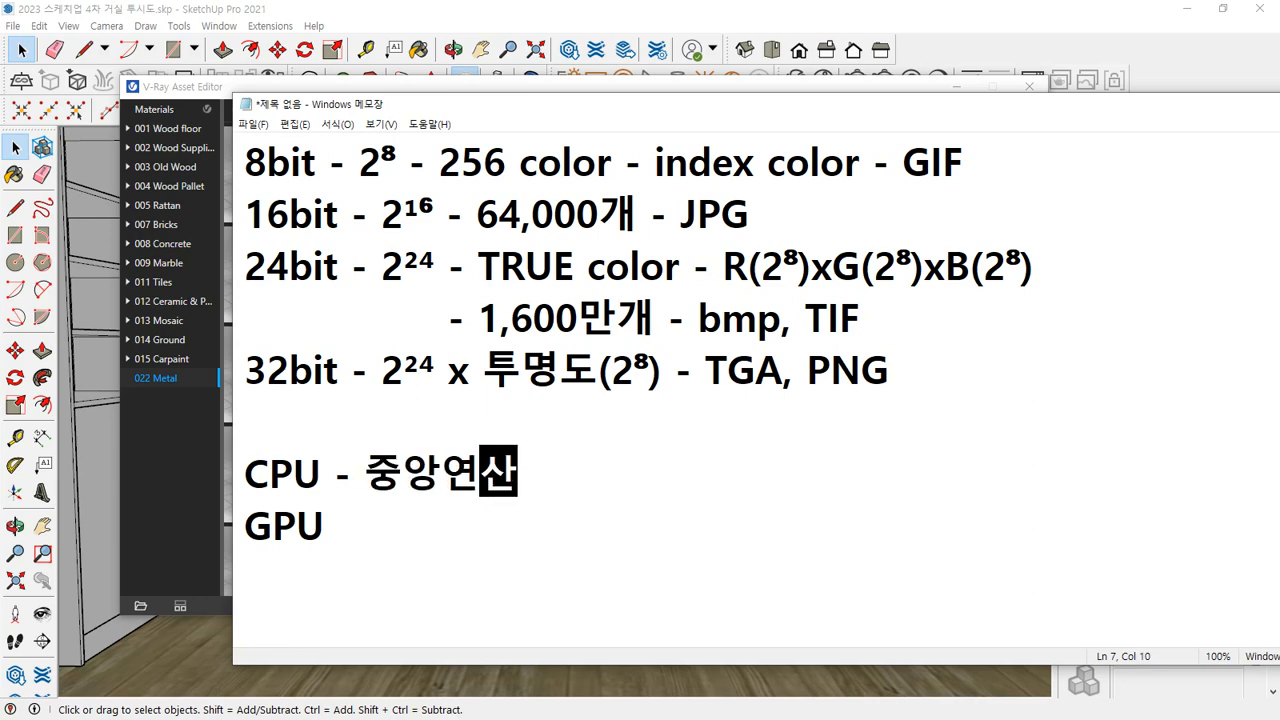
{"action": "type", "text": "처리장치"}
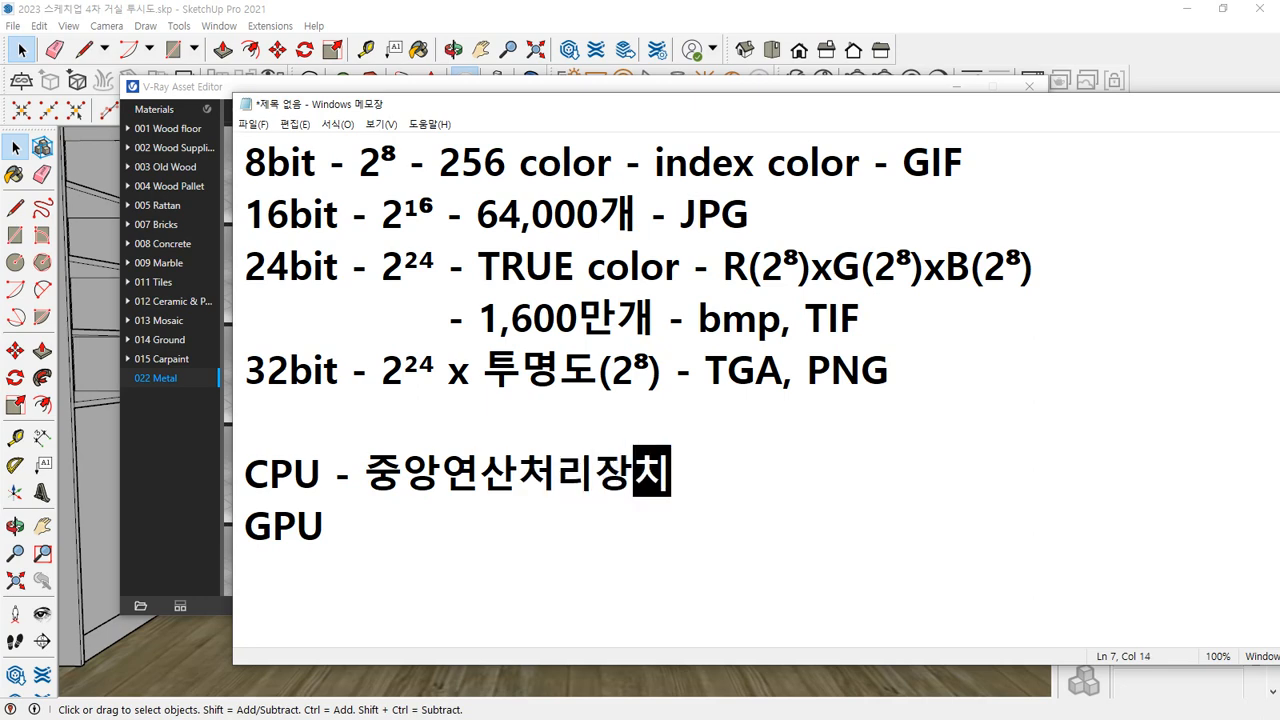
{"action": "key", "text": "Left"}
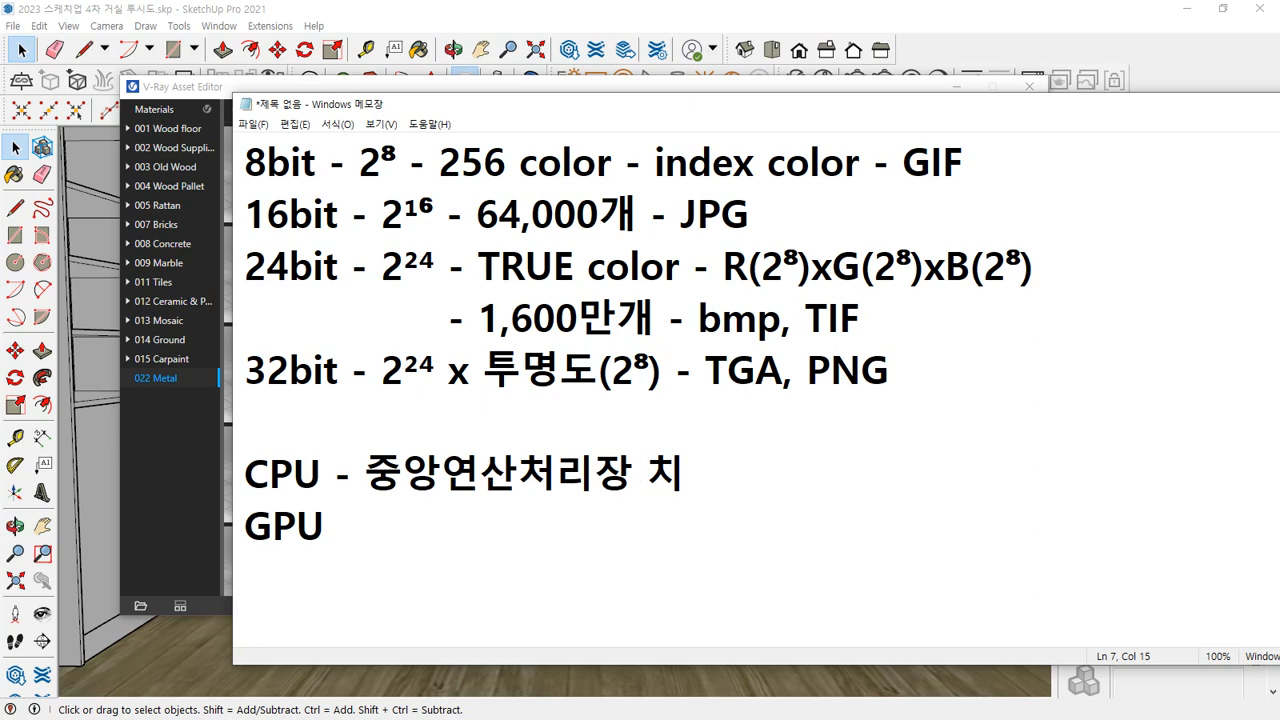
{"action": "key", "text": "BackSpace"}
Extend the GPU line of the notes to read "GPU - Graphic"
{"action": "key", "text": "Down"}
{"action": "type", "text": "-"}
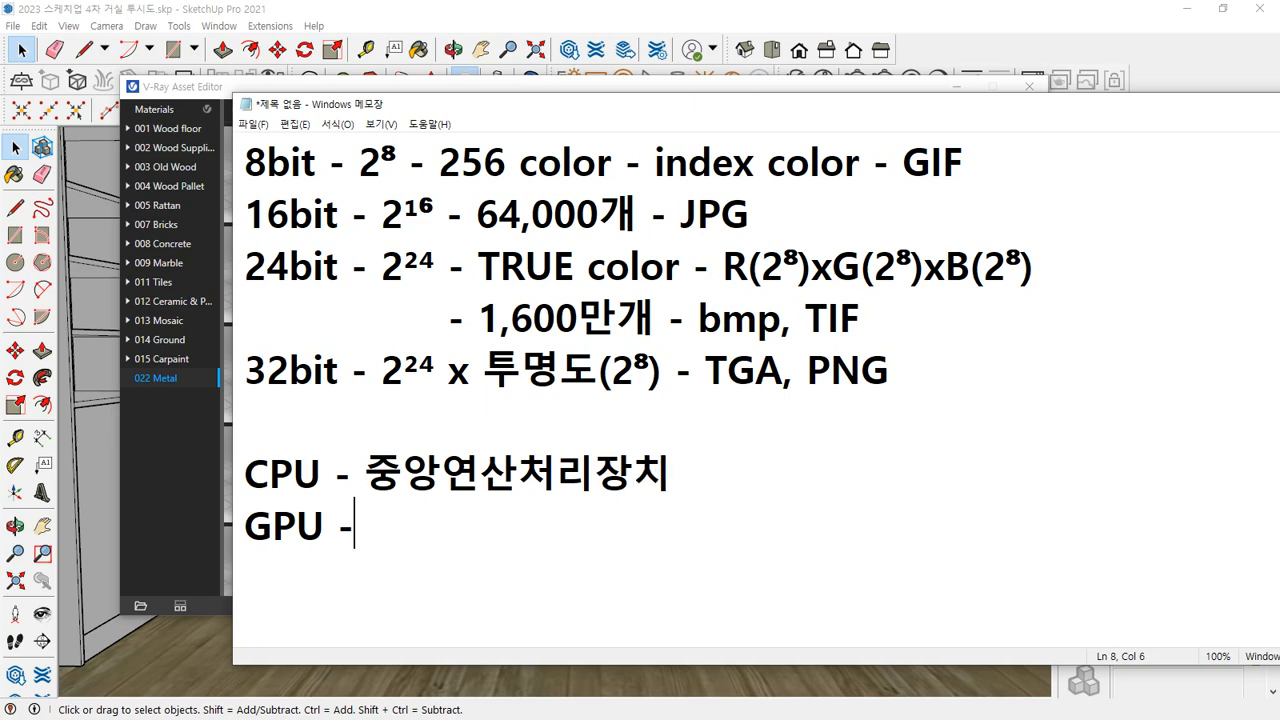
{"action": "type", "text": " Gr"}
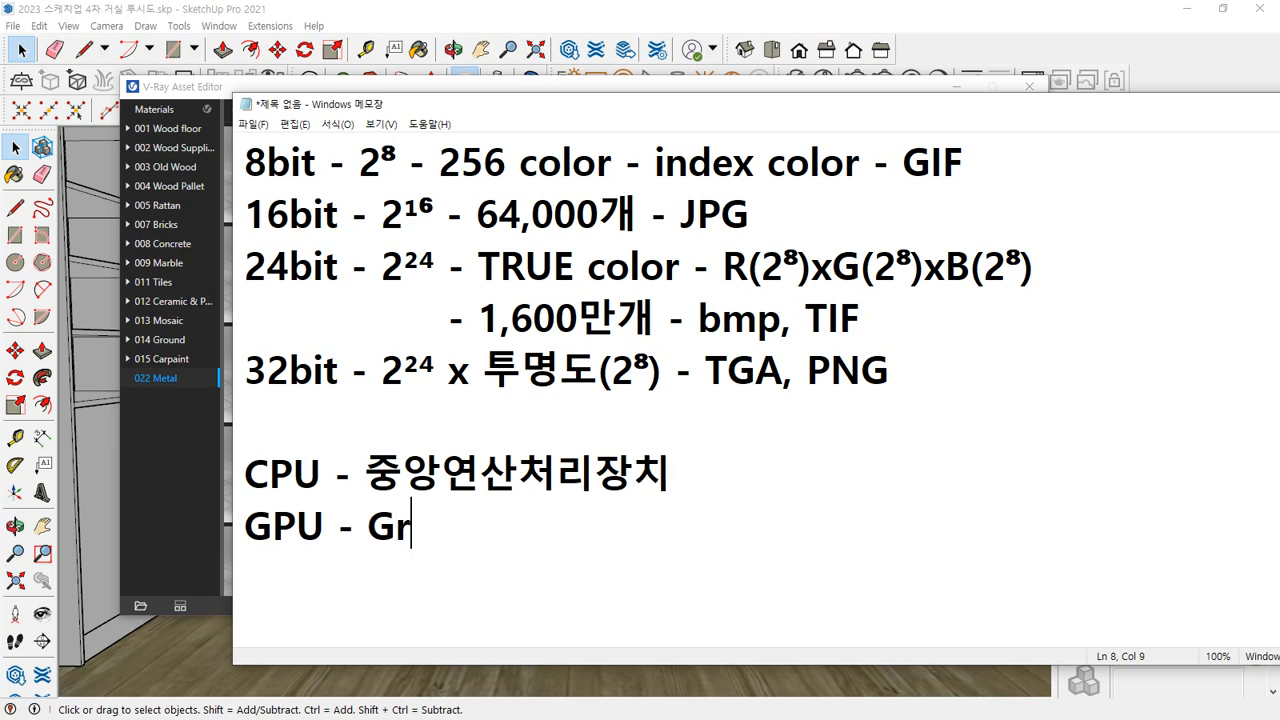
{"action": "type", "text": "aphic"}
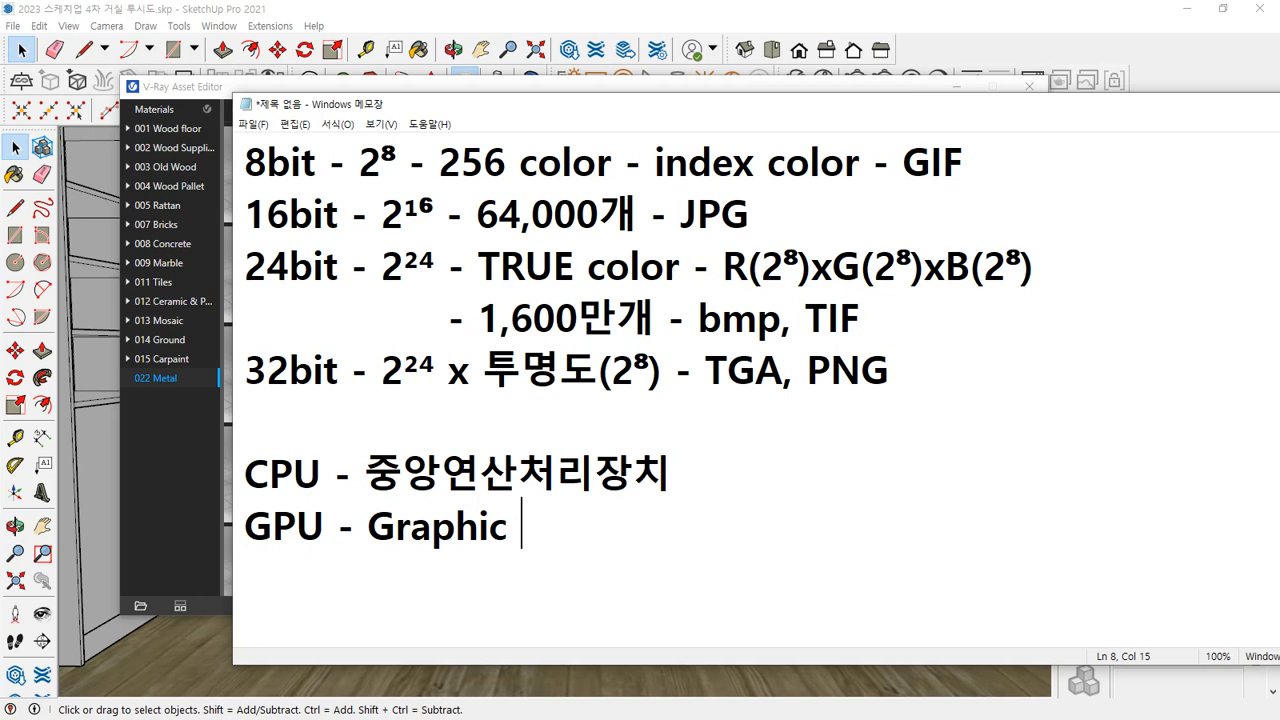
Return to the V-Ray Asset Editor and set the render engine to CUDA with the C++/CPU and NVIDIA GeForce GTX 1050 Ti devices enabled
{"action": "left_click", "coordinate": [645, 12]}
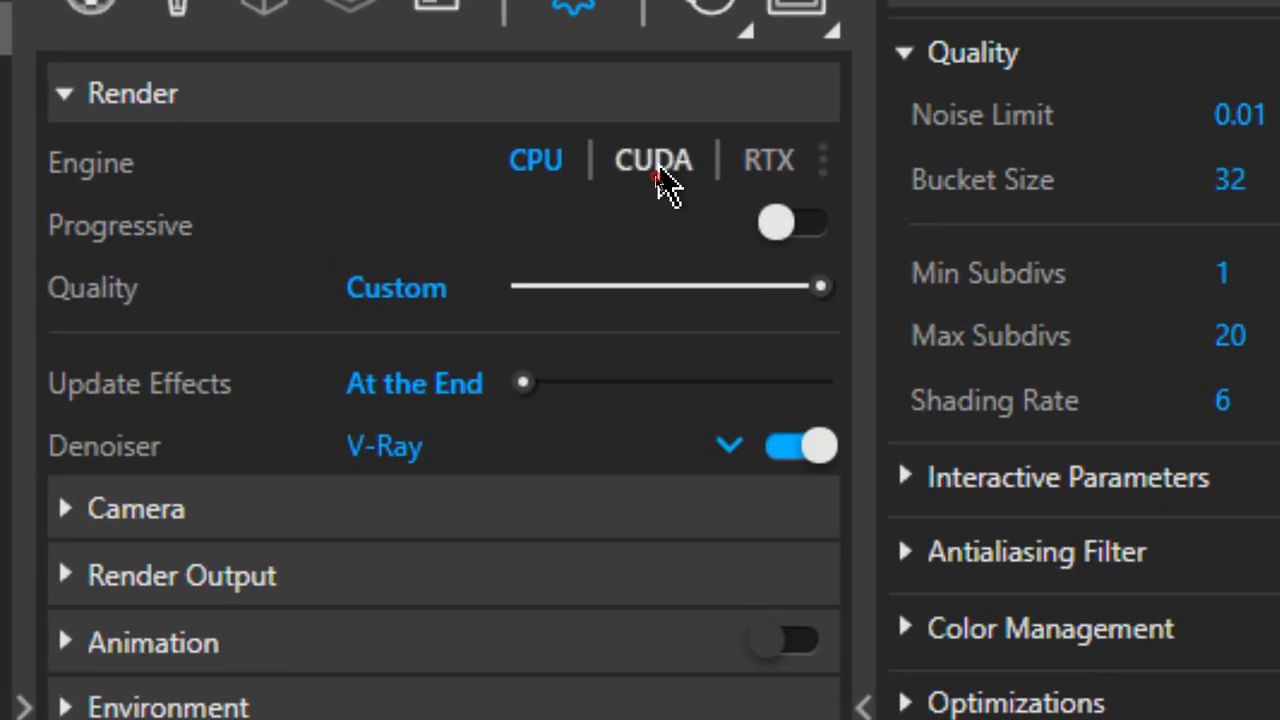
{"action": "left_click", "coordinate": [657, 178]}
{"action": "left_click", "coordinate": [823, 165]}
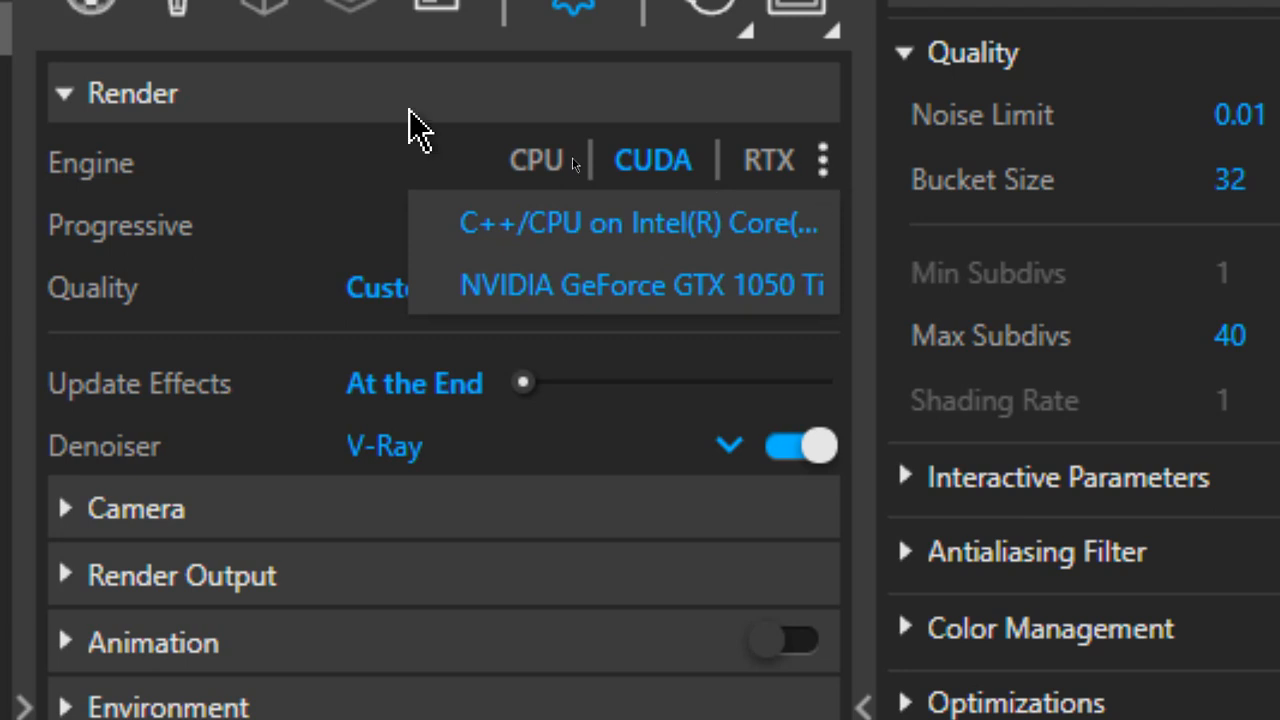
{"action": "left_click", "coordinate": [577, 220]}
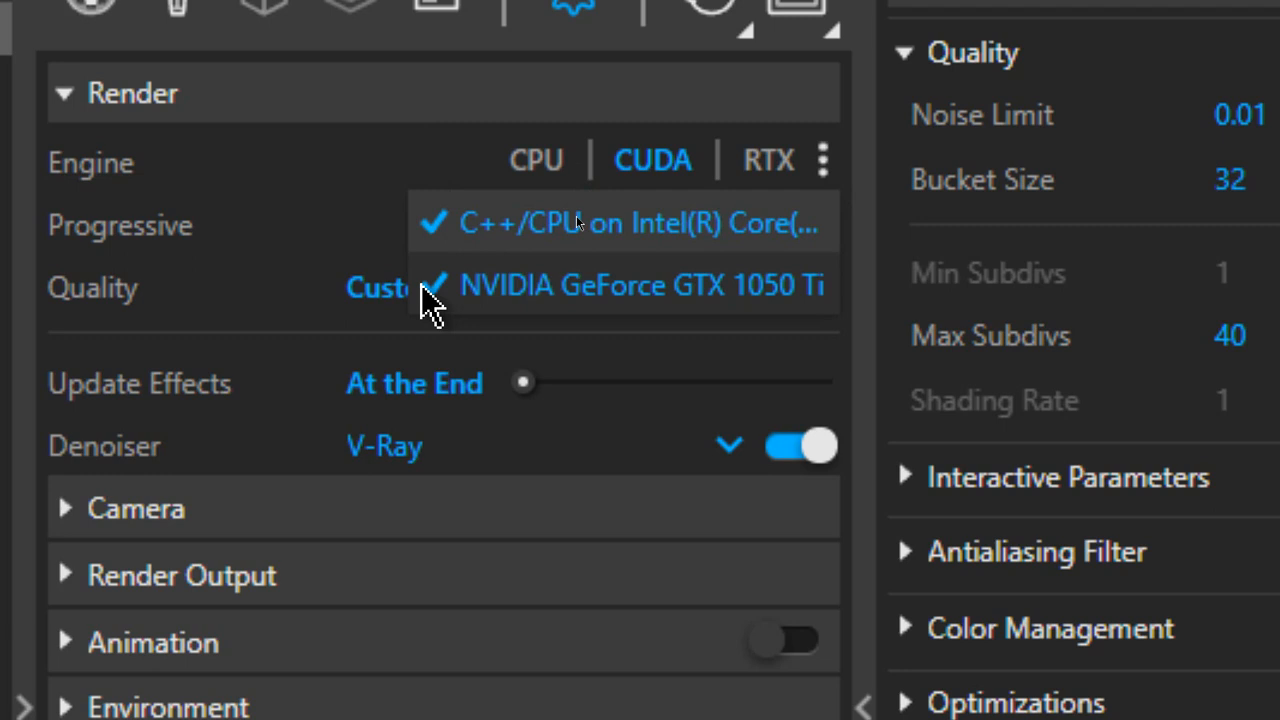
Set the render engine to RTX with the NVIDIA GeForce GTX 1050 Ti as its device
{"action": "left_click", "coordinate": [772, 168]}
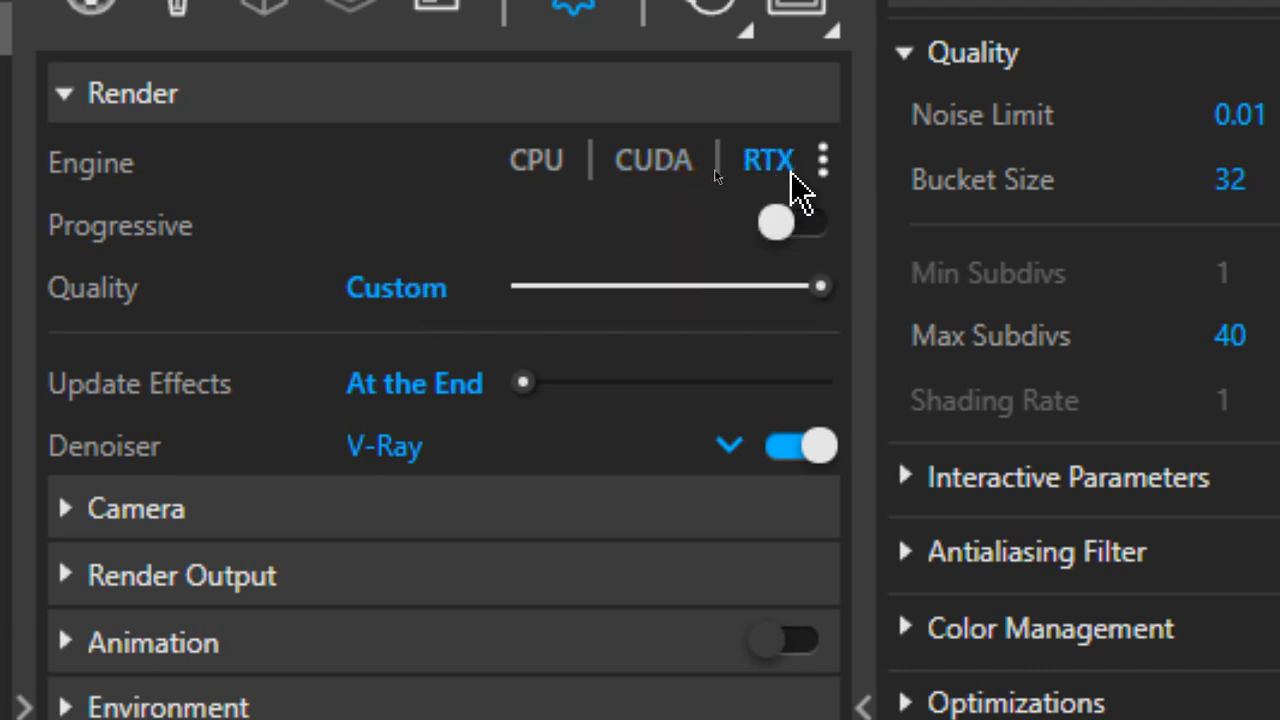
{"action": "left_click", "coordinate": [824, 162]}
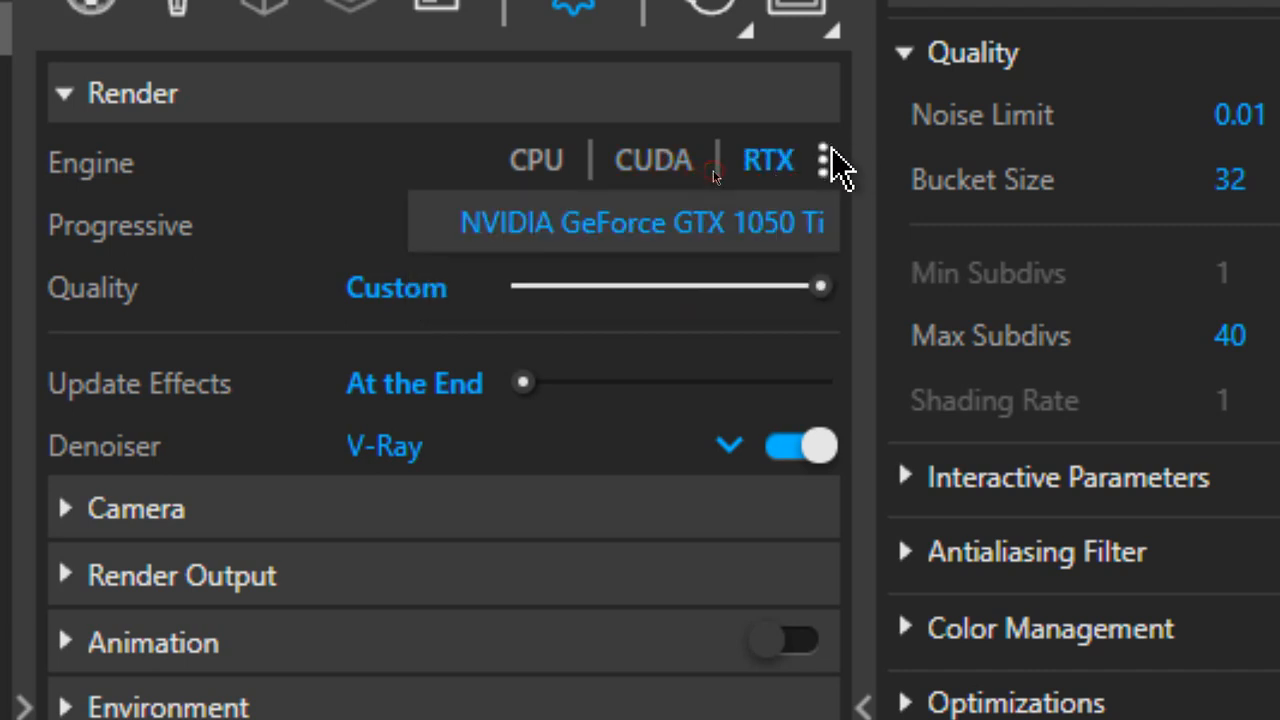
{"action": "left_click", "coordinate": [527, 232]}
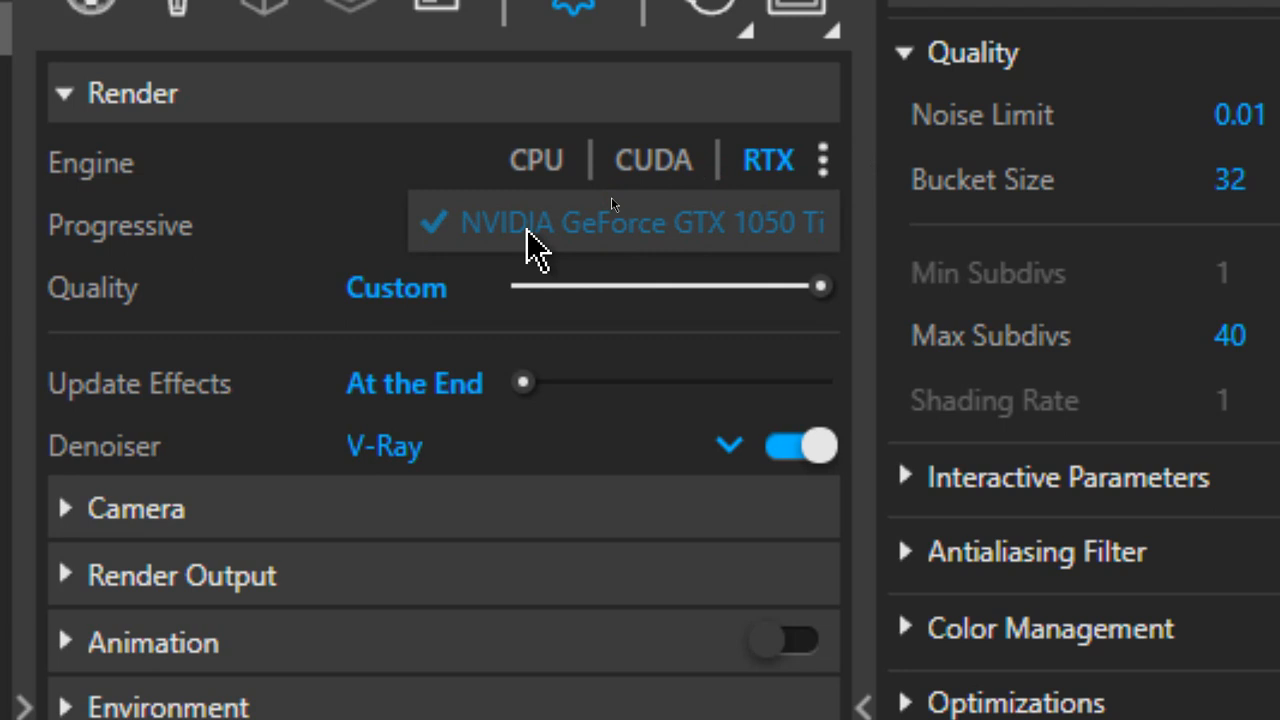
Set the render engine back to CUDA and display its list of compute devices
{"action": "left_click", "coordinate": [660, 172]}
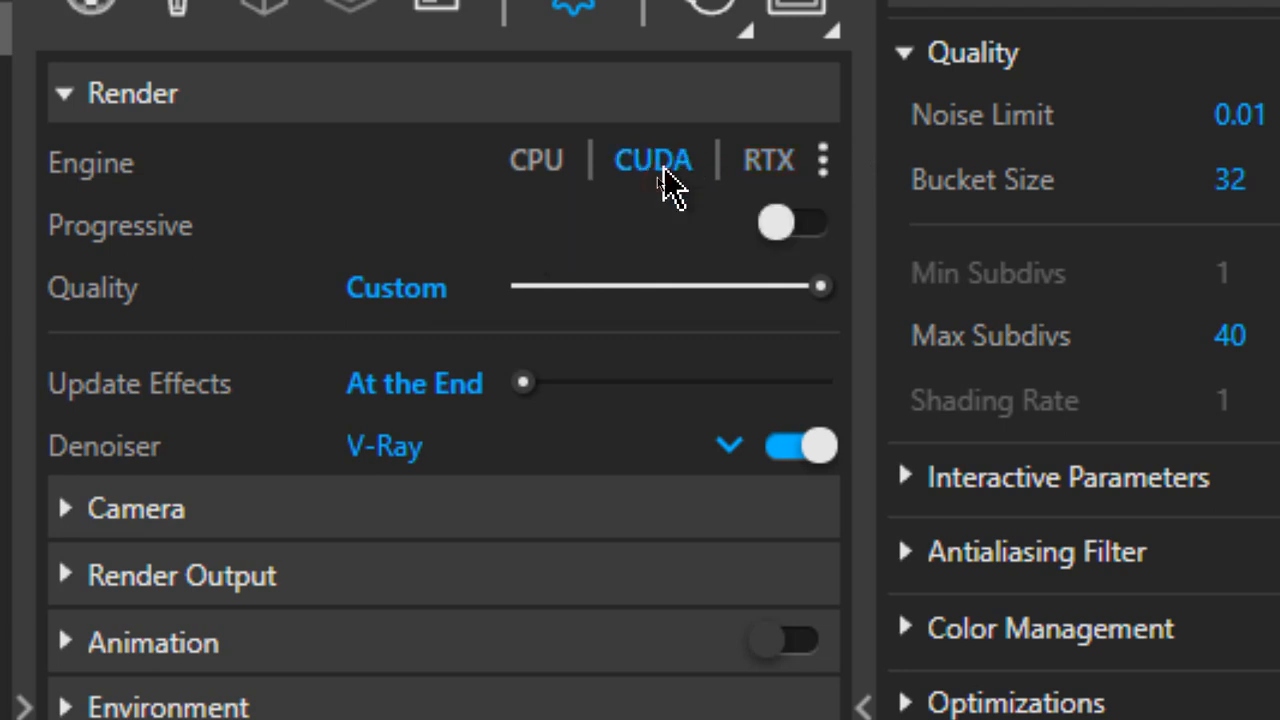
{"action": "left_click", "coordinate": [824, 165]}
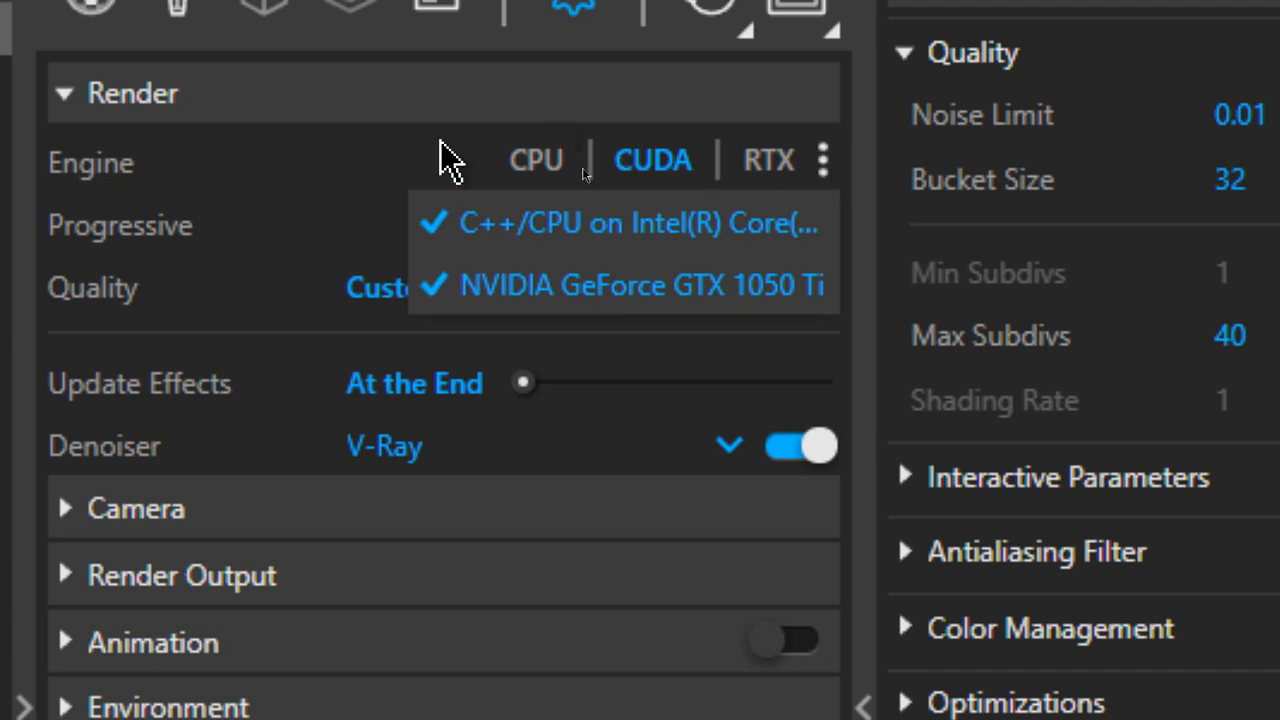
Switch the render engine to CPU and back to CUDA, and display the CUDA compute device list again
{"action": "left_click", "coordinate": [510, 154]}
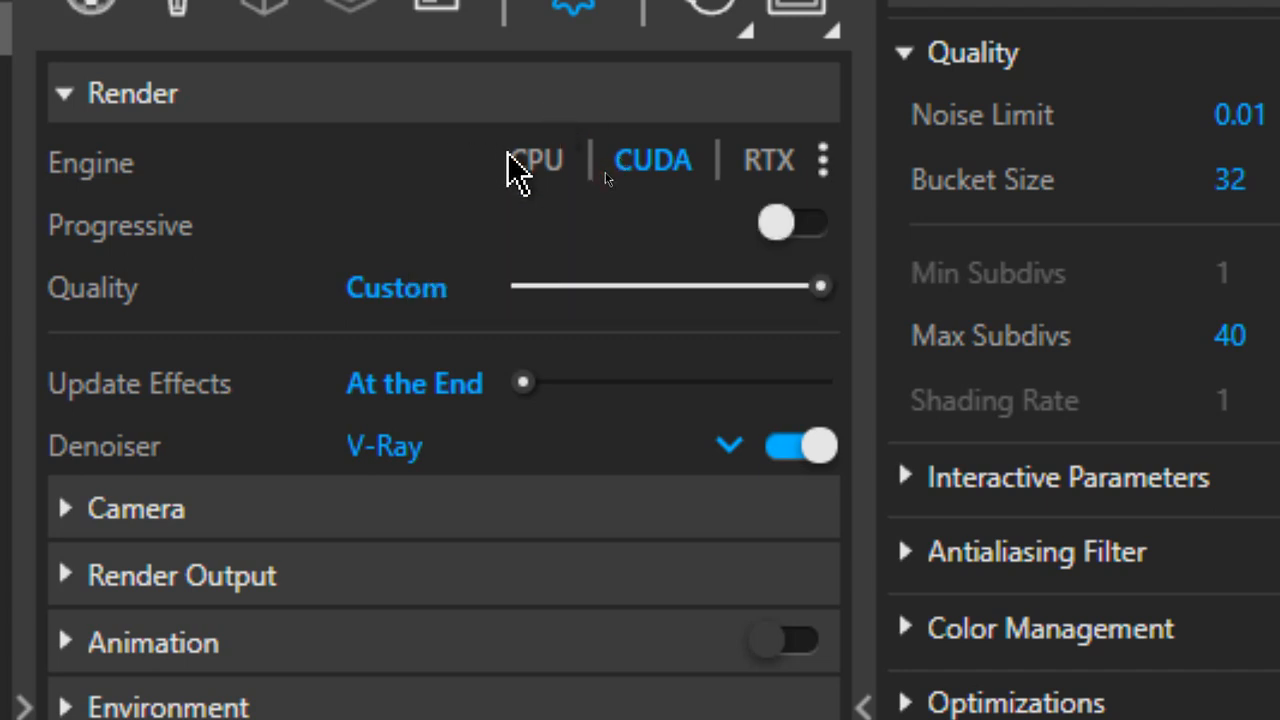
{"action": "left_click", "coordinate": [533, 176]}
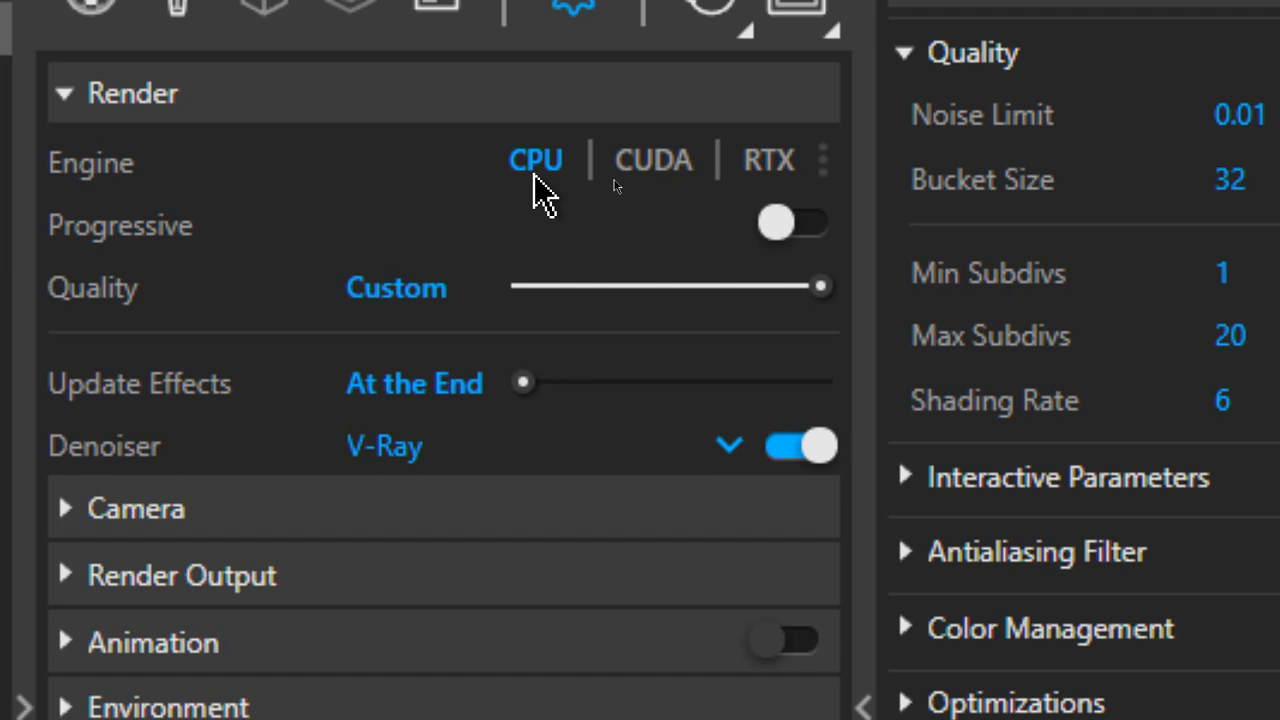
{"action": "left_click", "coordinate": [622, 168]}
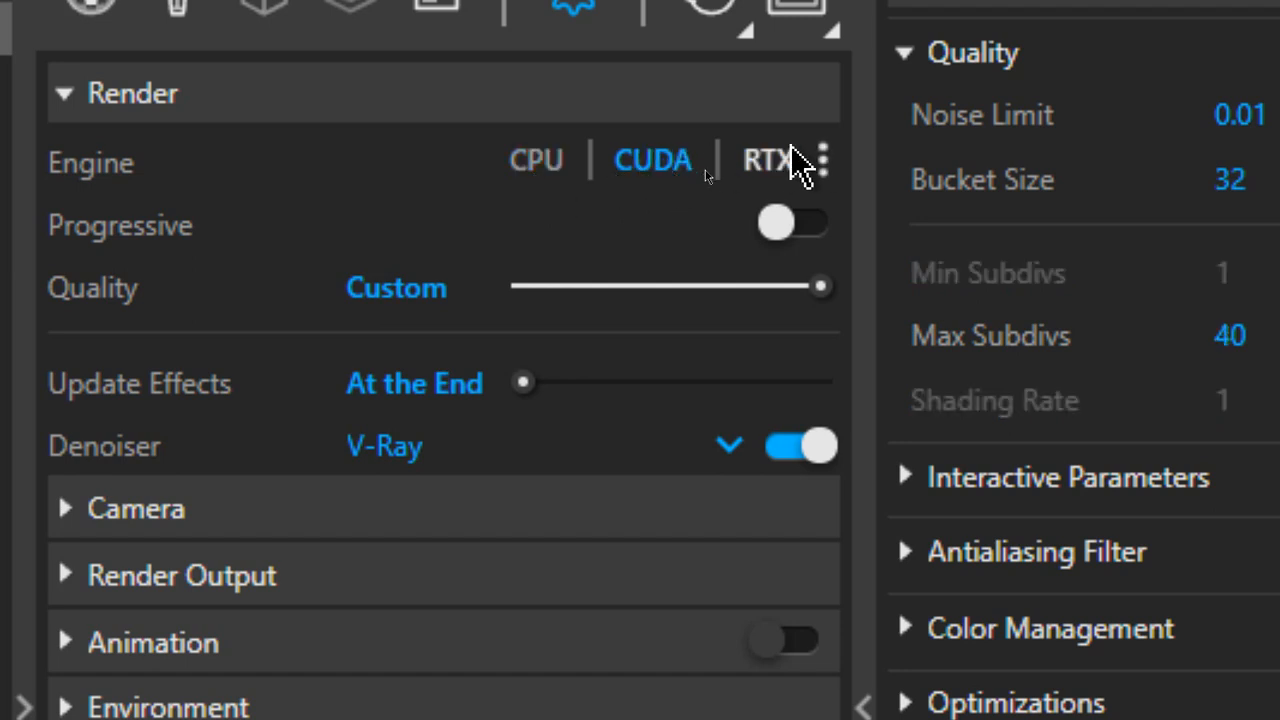
{"action": "left_click", "coordinate": [822, 158]}
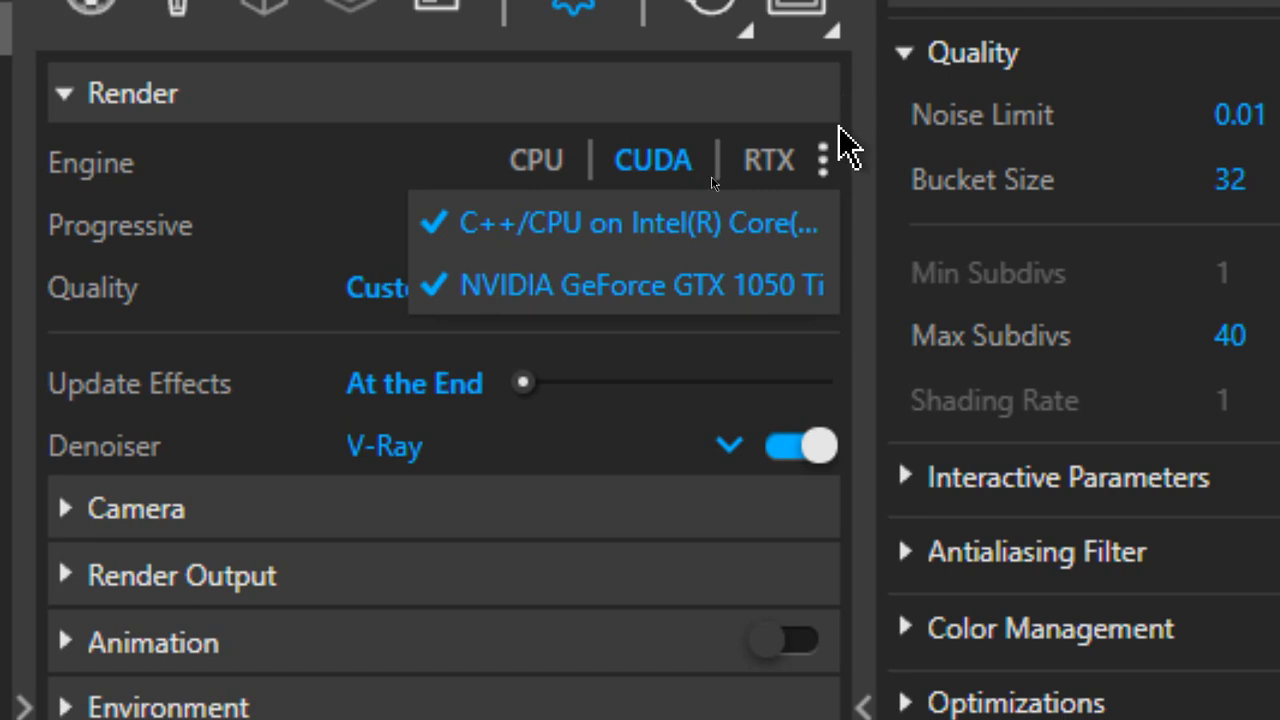
{"action": "left_click", "coordinate": [839, 128]}
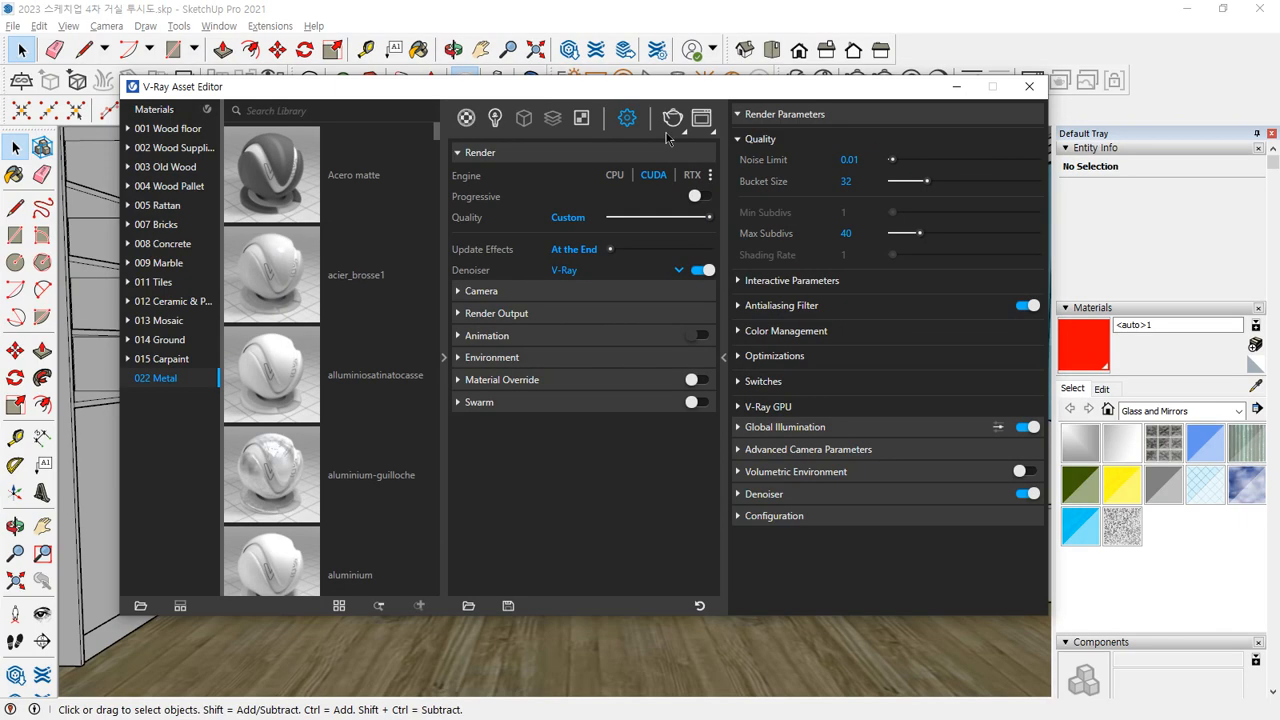
Render the living room with CUDA and rearrange the V-Ray Frame Buffer by collapsing its layers area, narrowing the window and moving it
{"action": "left_click", "coordinate": [673, 117]}
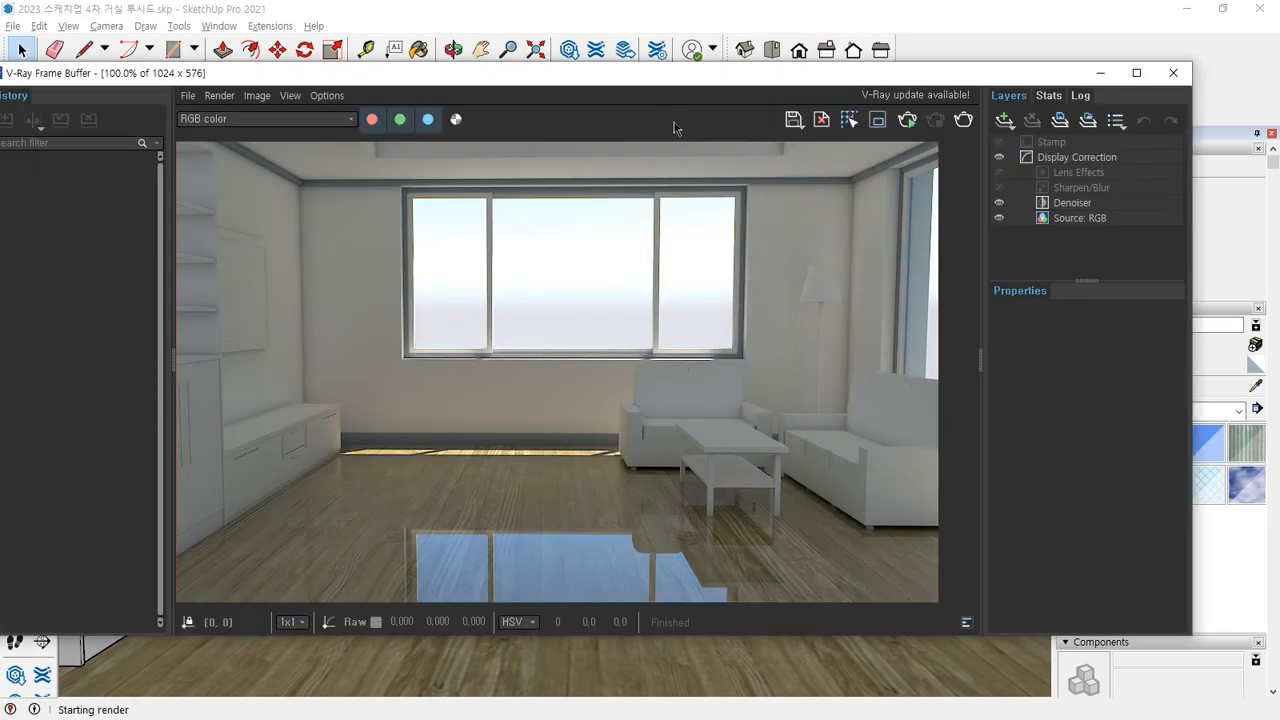
{"action": "left_click_drag", "start_coordinate": [983, 365], "coordinate": [1157, 367]}
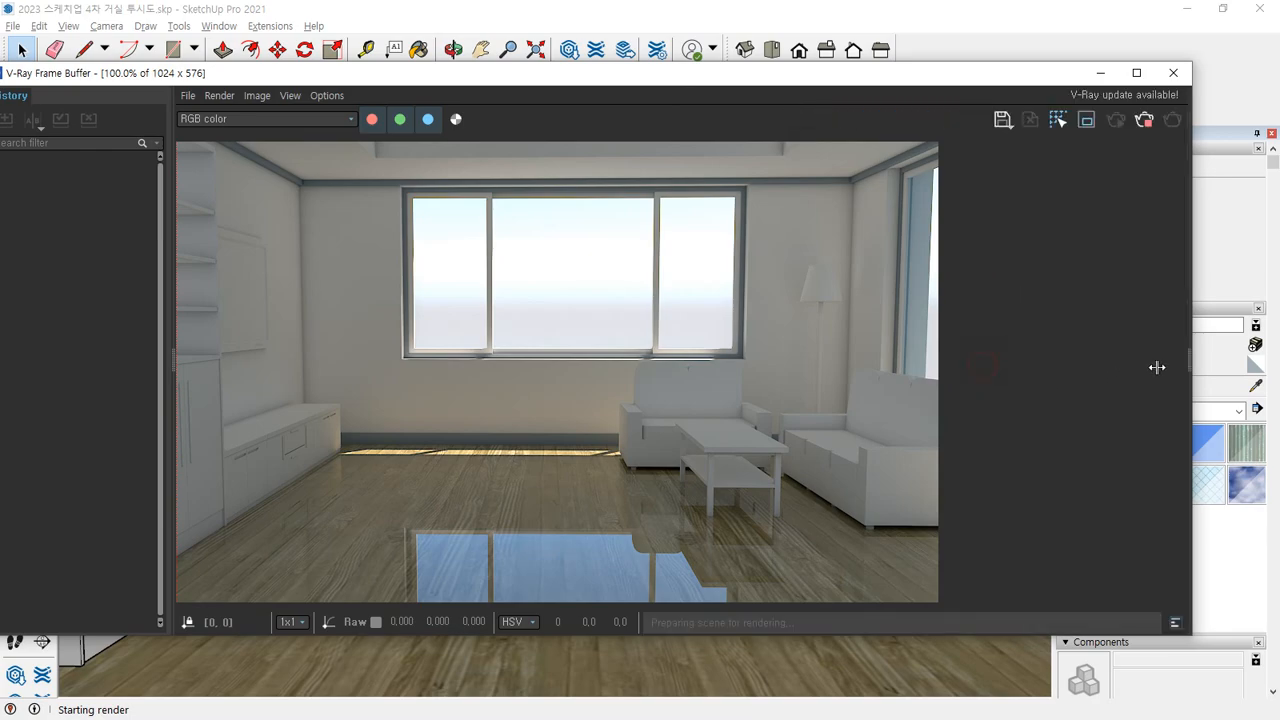
{"action": "left_click_drag", "start_coordinate": [1193, 326], "coordinate": [966, 316]}
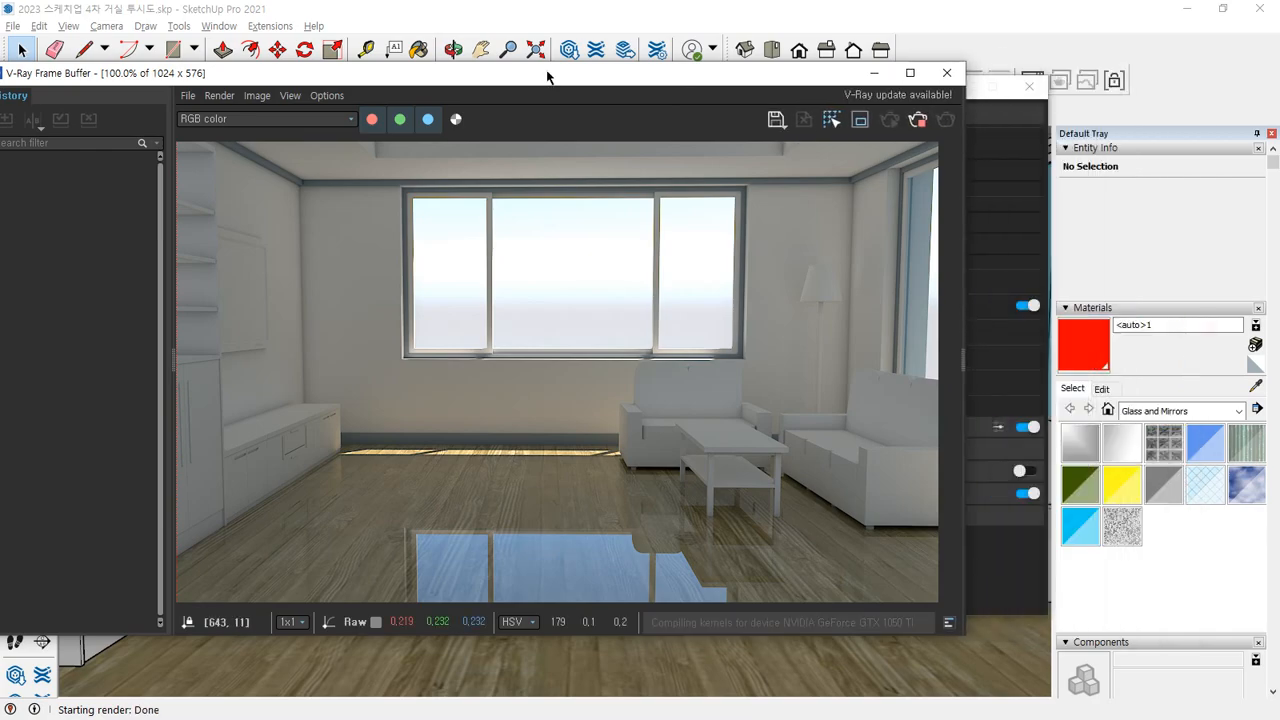
{"action": "left_click_drag", "start_coordinate": [547, 74], "coordinate": [719, 75]}
{"action": "left_click_drag", "start_coordinate": [342, 354], "coordinate": [238, 380]}
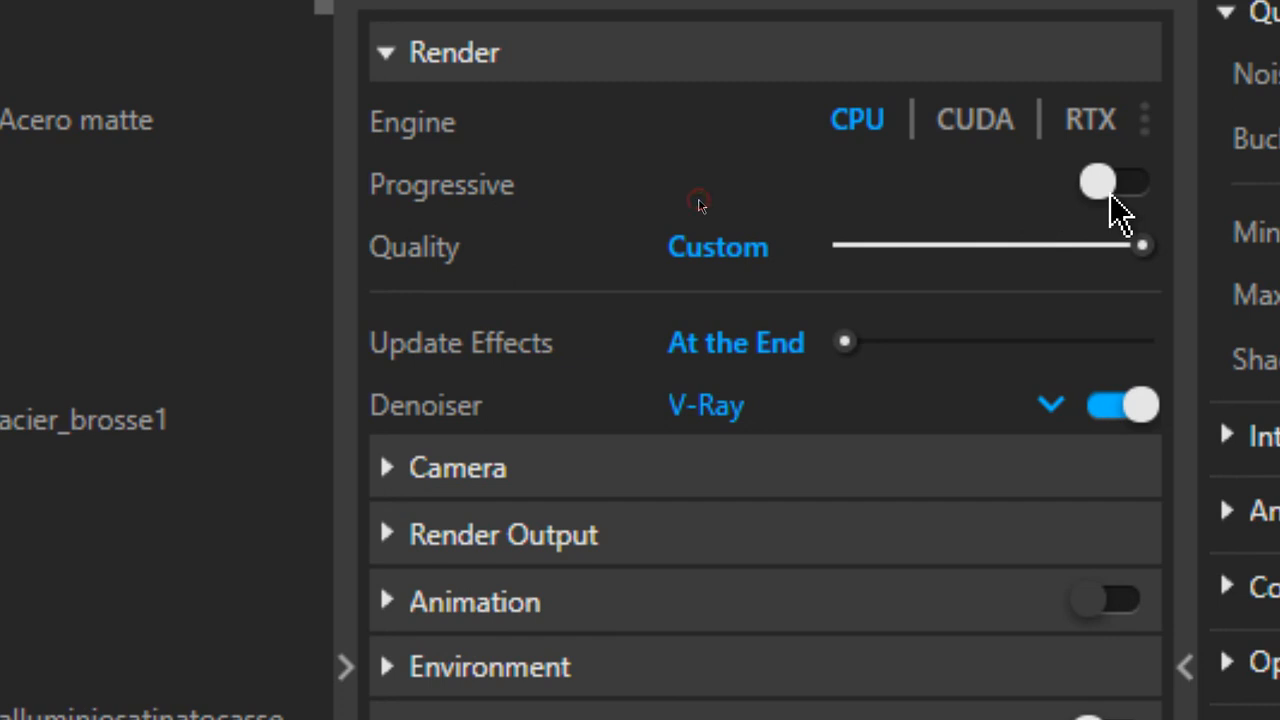
Turn Progressive rendering on and back off for the CPU engine
{"action": "left_click", "coordinate": [1110, 196]}
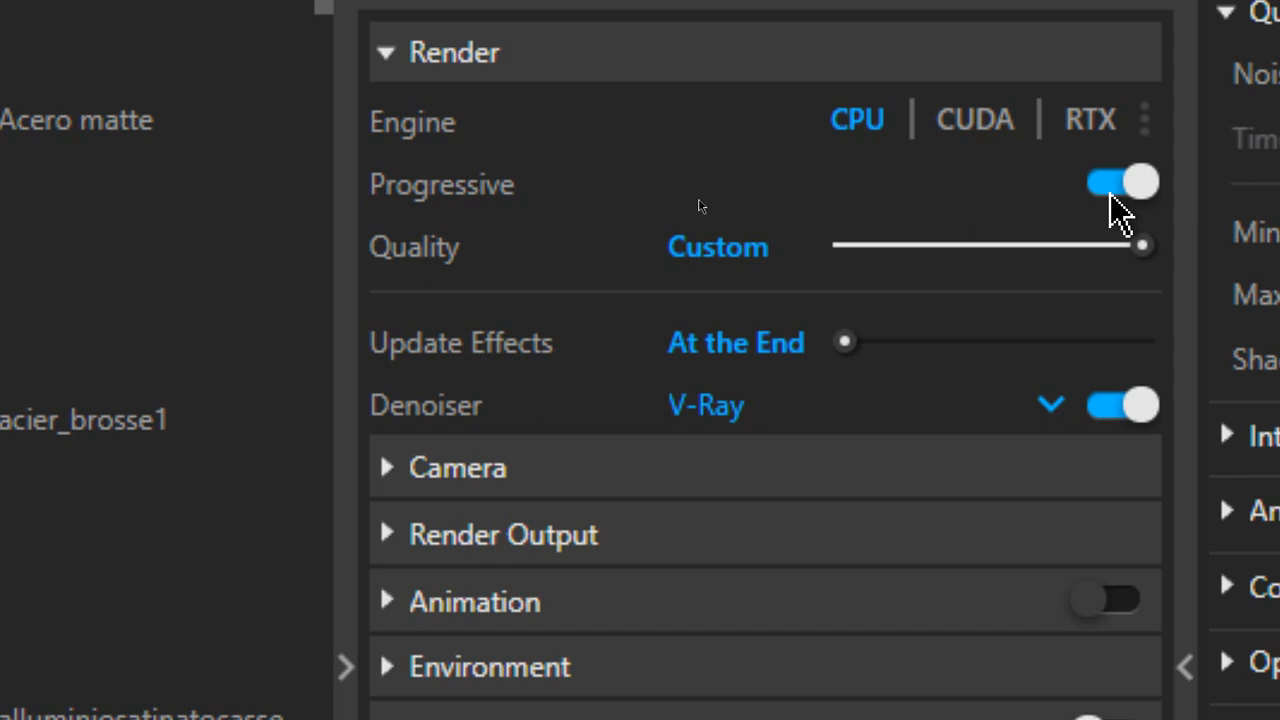
{"action": "left_click", "coordinate": [1110, 195]}
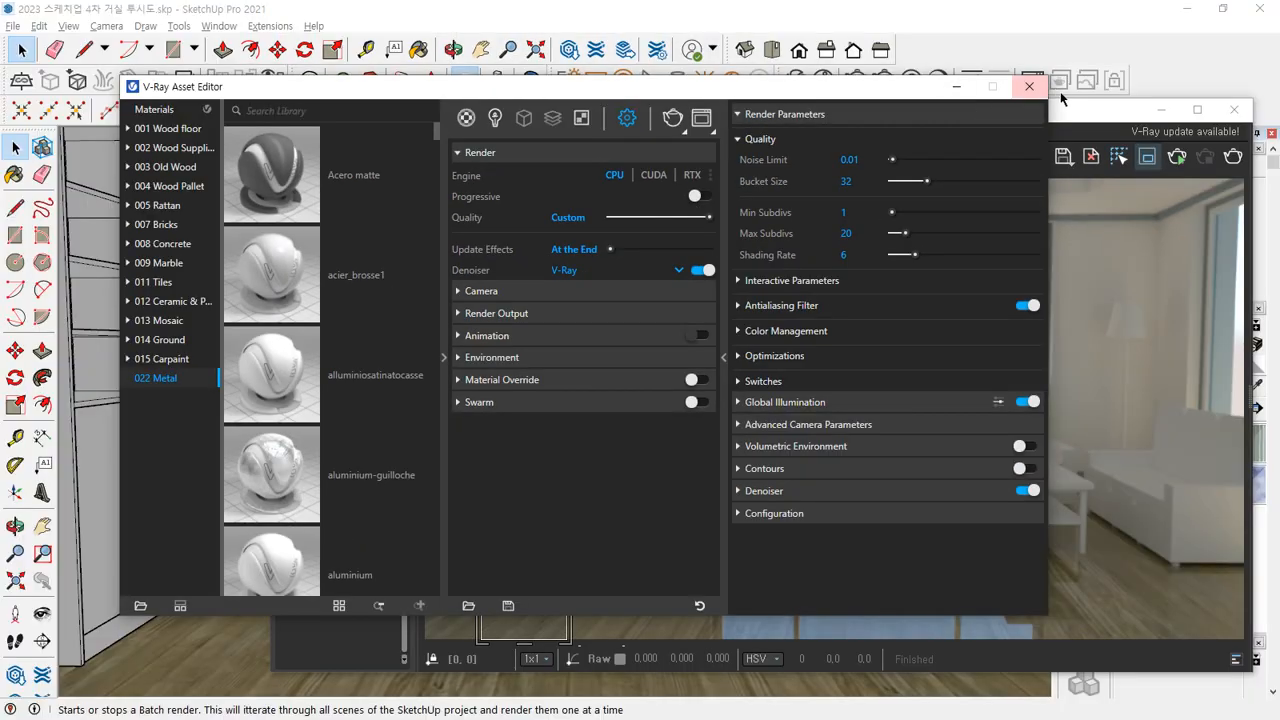
In the V-Ray Frame Buffer, redefine the render region around the wall and ceiling corner beside the shelves and render it
{"action": "left_click", "coordinate": [1073, 113]}
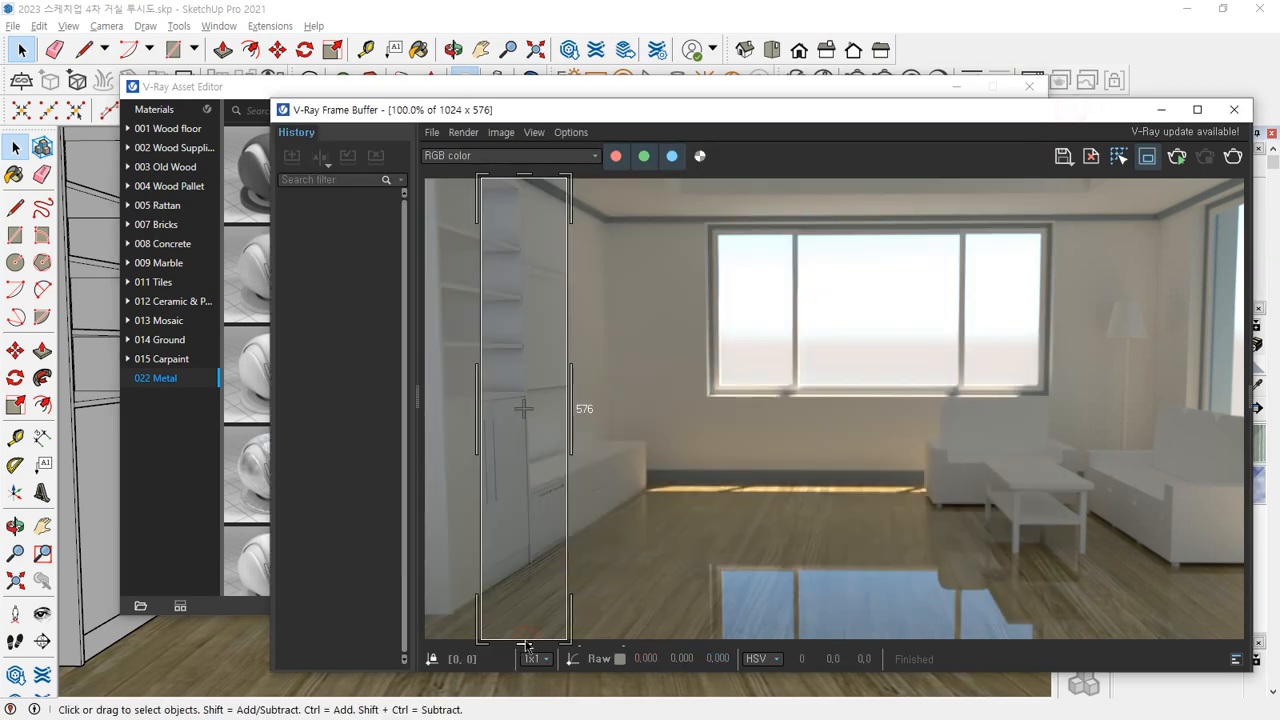
{"action": "left_click_drag", "start_coordinate": [527, 645], "coordinate": [560, 217]}
{"action": "left_click_drag", "start_coordinate": [607, 255], "coordinate": [699, 335]}
{"action": "scroll", "coordinate": [582, 220], "scroll_direction": "up", "scroll_amount": 1}
{"action": "middle_click_drag", "start_coordinate": [600, 240], "coordinate": [677, 318]}
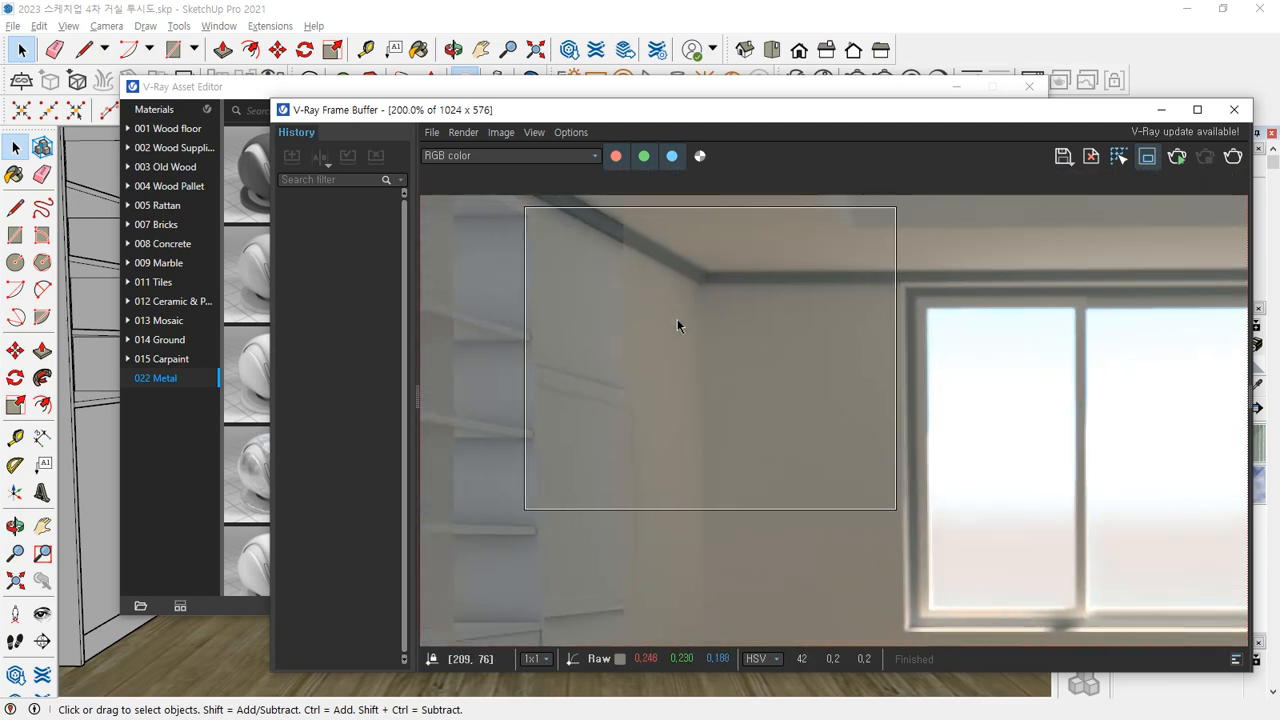
{"action": "left_click", "coordinate": [1233, 156]}
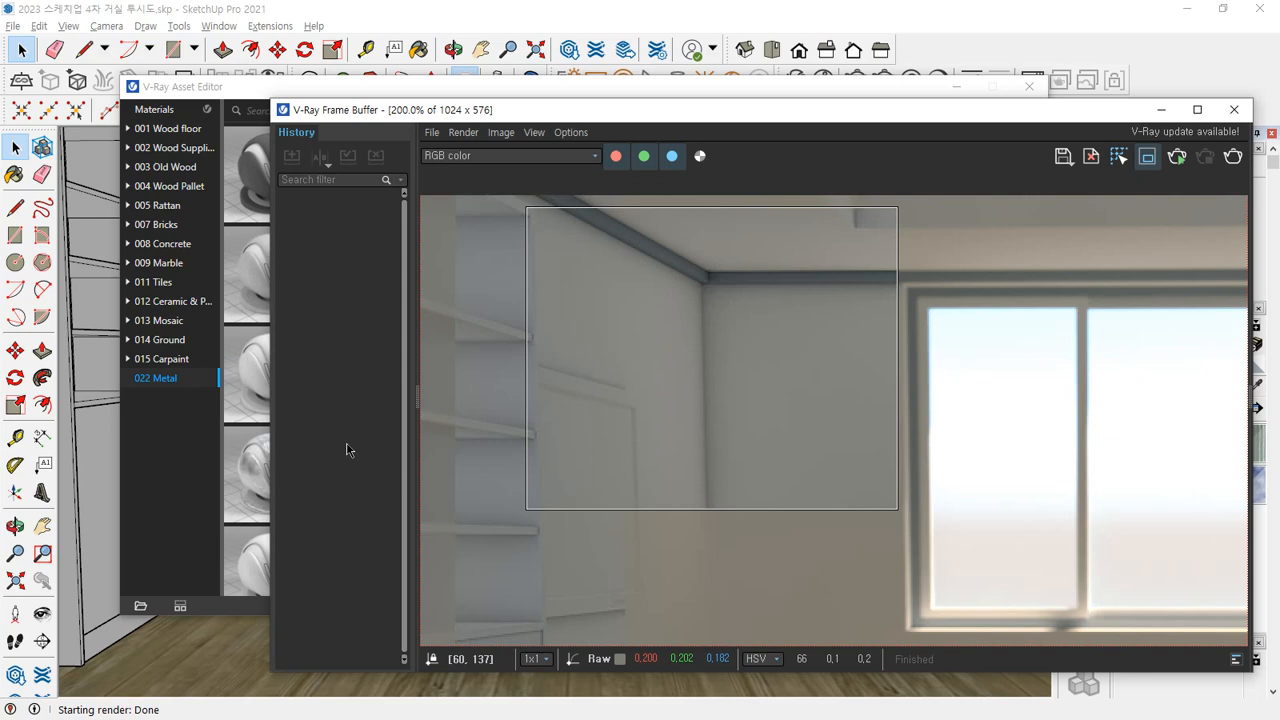
Bring the V-Ray Asset Editor back in front of the frame buffer and open the Bucket Size value for editing
{"action": "left_click_drag", "start_coordinate": [312, 110], "coordinate": [282, 81]}
{"action": "left_click", "coordinate": [188, 87]}
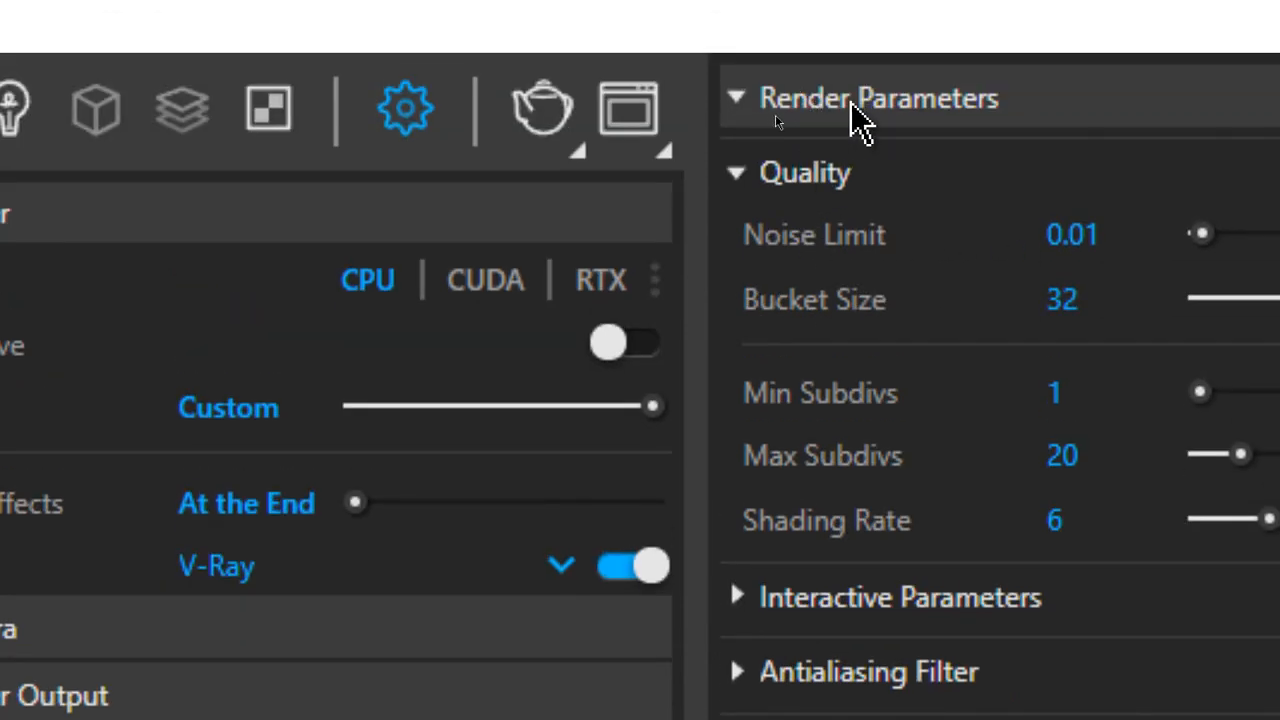
{"action": "double_click", "coordinate": [1040, 298]}
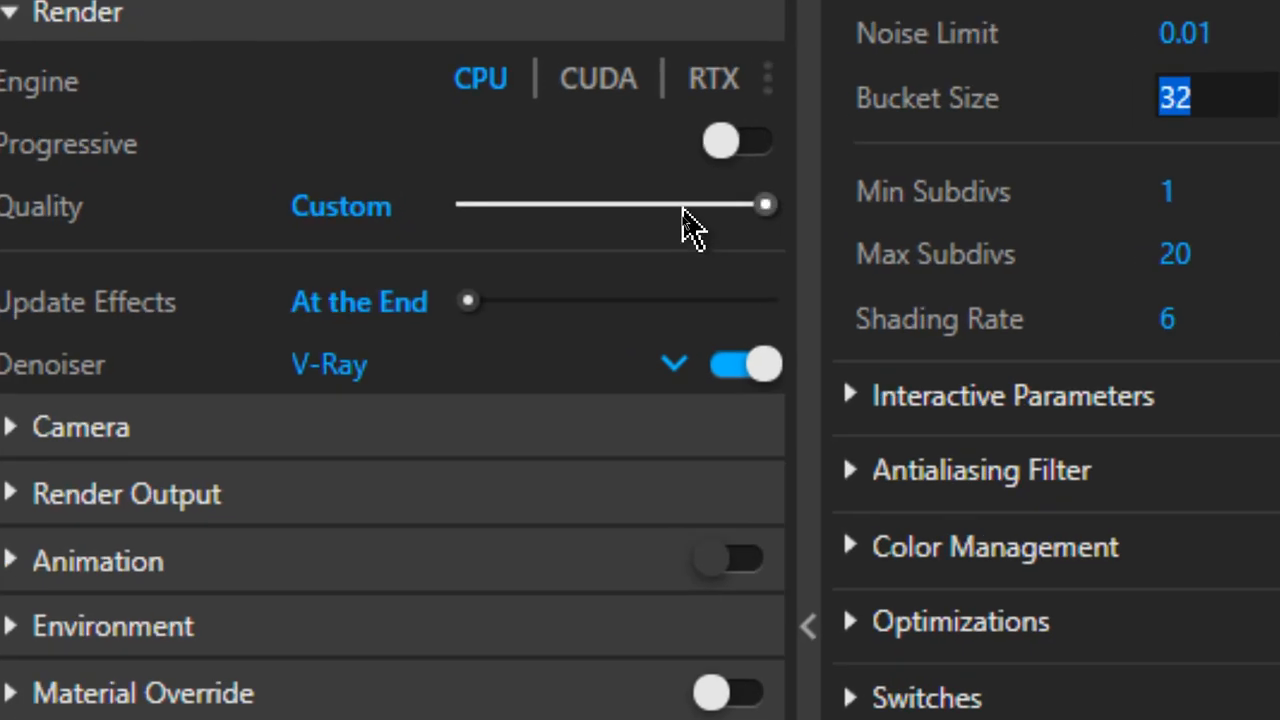
Try the Medium, Low+ and High+ render quality presets and return to Medium
{"action": "left_click_drag", "start_coordinate": [682, 220], "coordinate": [580, 220]}
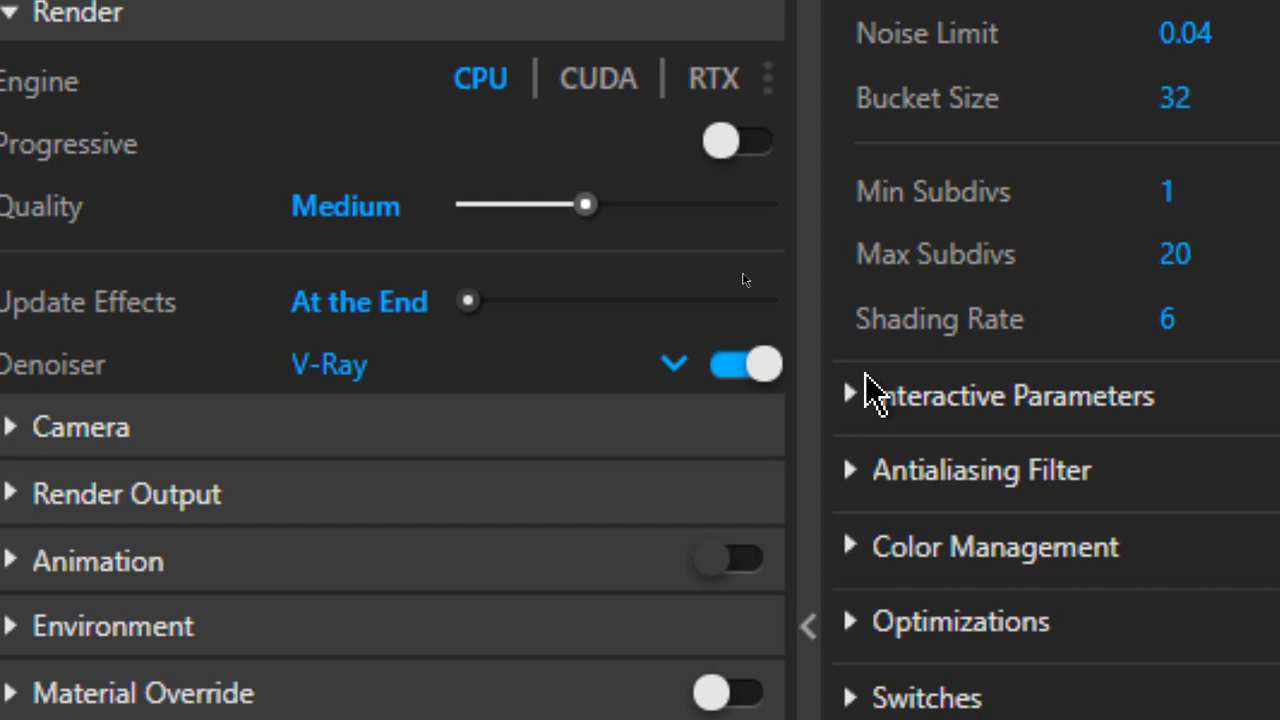
{"action": "left_click", "coordinate": [513, 207]}
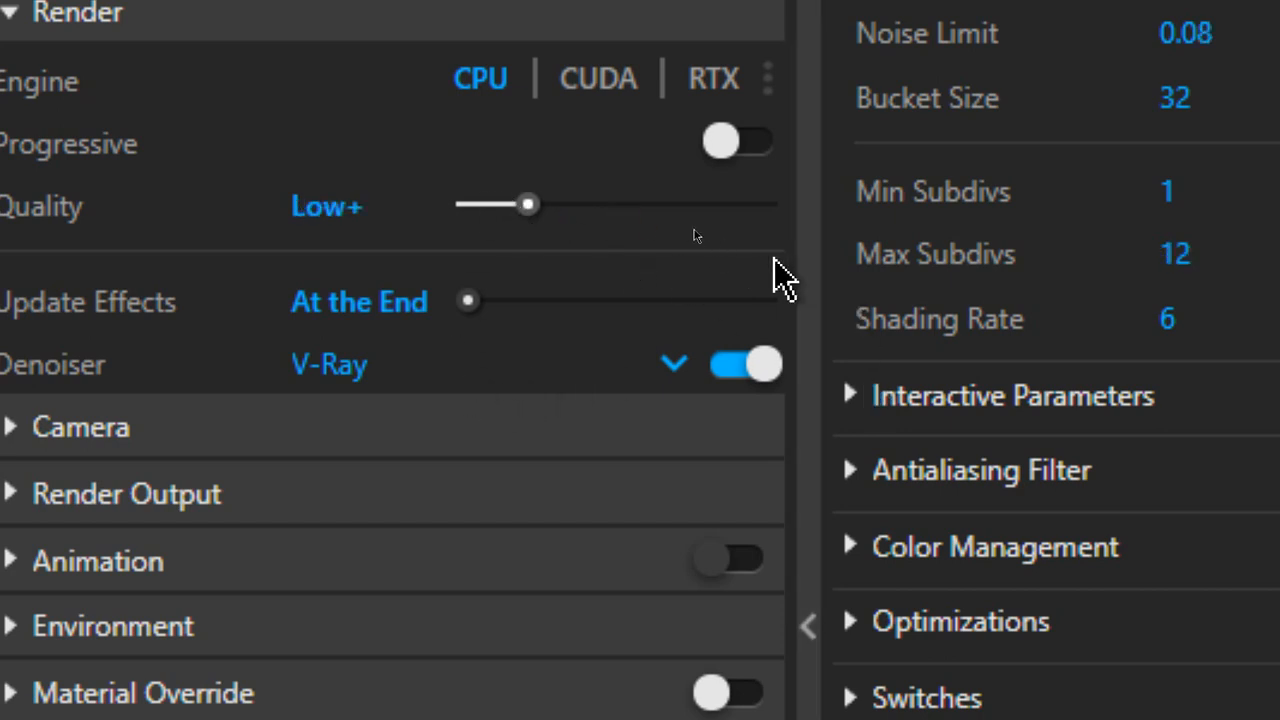
{"action": "left_click", "coordinate": [488, 210]}
{"action": "left_click_drag", "start_coordinate": [486, 217], "coordinate": [560, 217]}
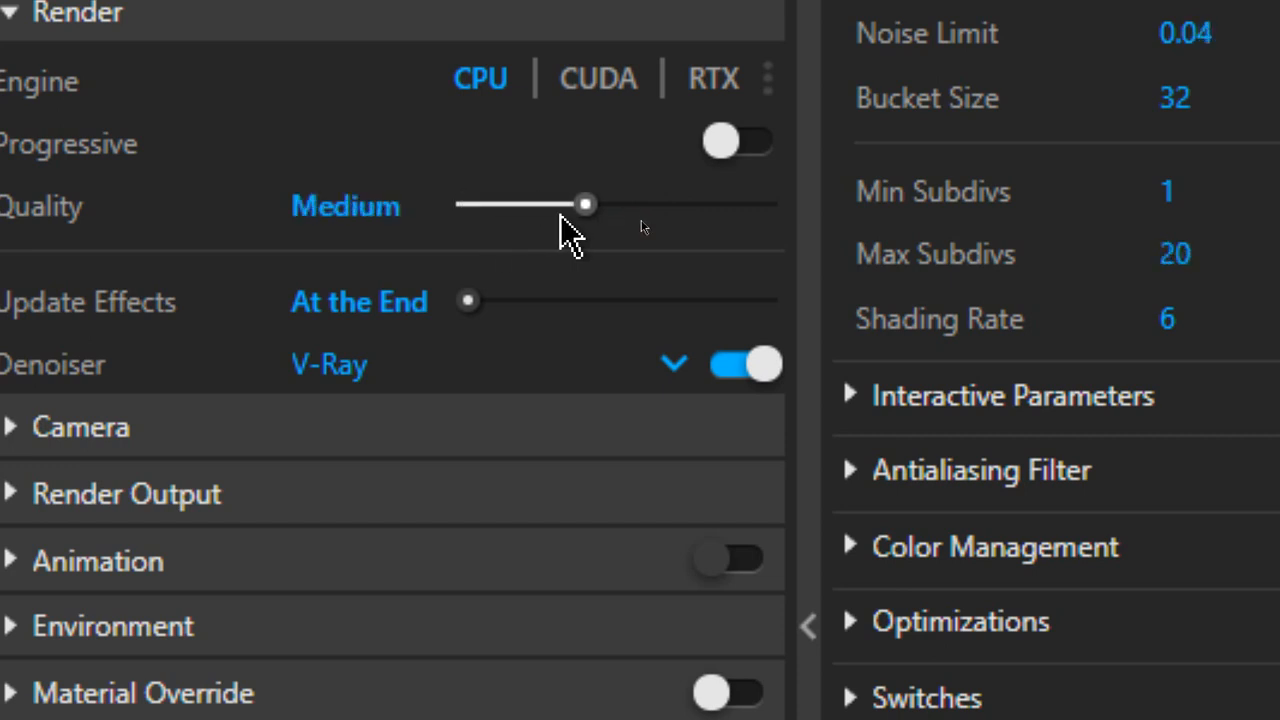
{"action": "left_click_drag", "start_coordinate": [582, 208], "coordinate": [757, 209]}
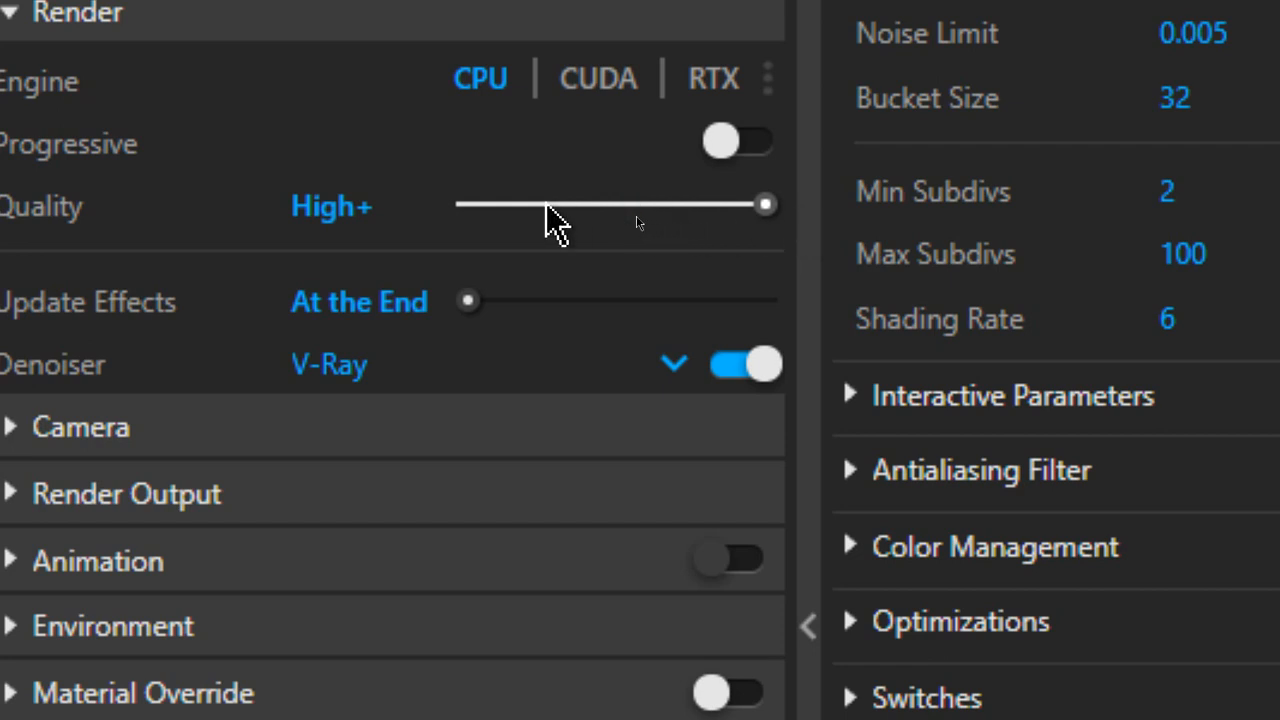
{"action": "left_click_drag", "start_coordinate": [543, 214], "coordinate": [577, 207]}
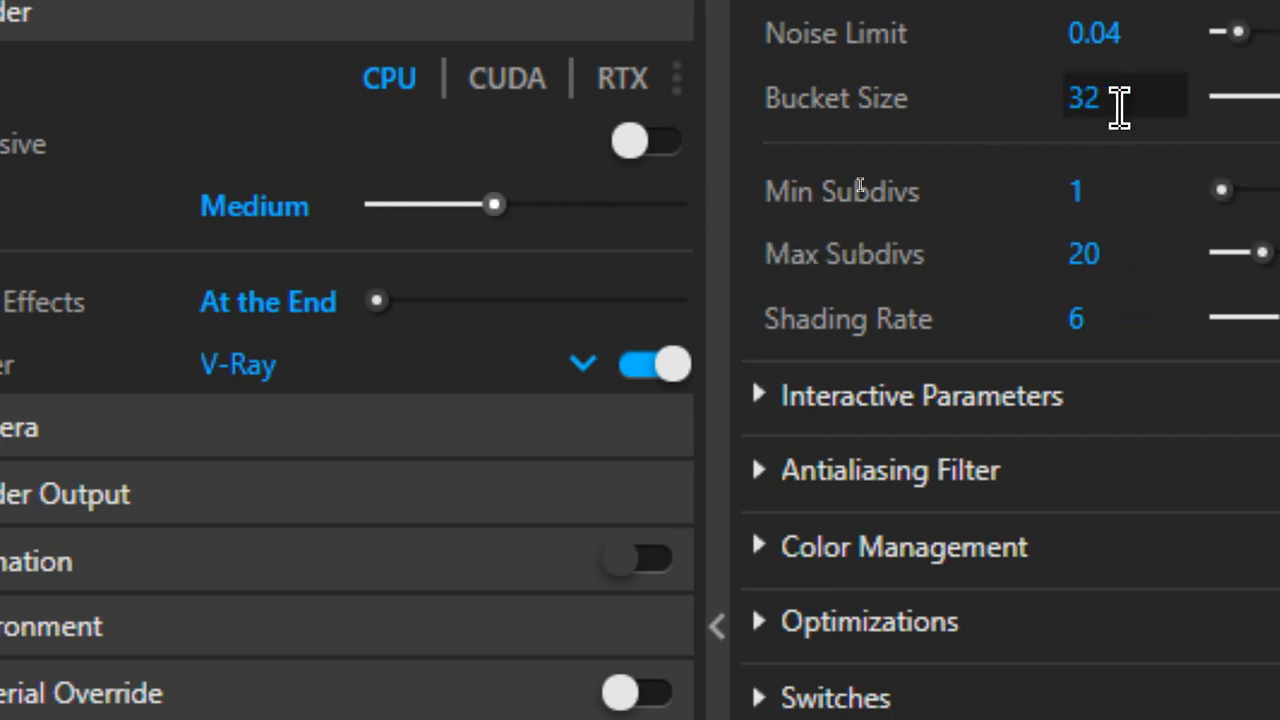
Set the Noise Limit of the render quality parameters to 0.01
{"action": "left_click", "coordinate": [1105, 62]}
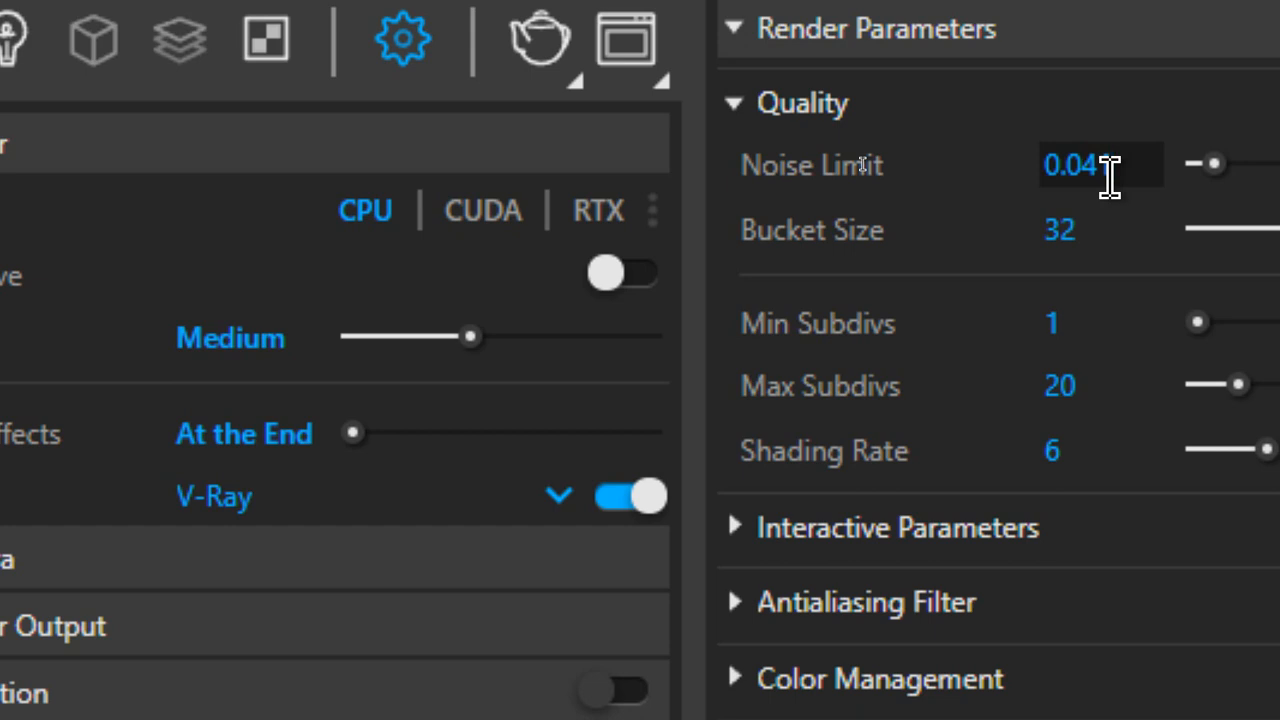
{"action": "key", "text": "BackSpace"}
{"action": "key", "text": "BackSpace"}
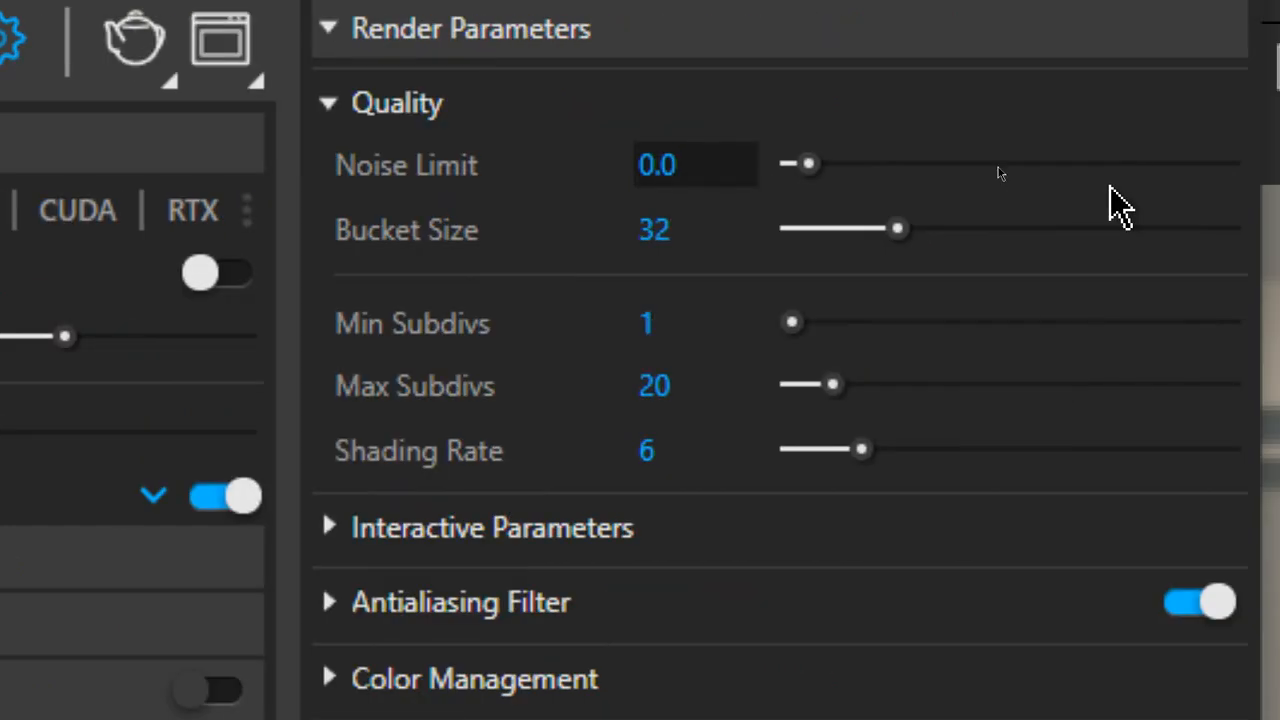
{"action": "type", "text": "1"}
{"action": "key", "text": "Return"}
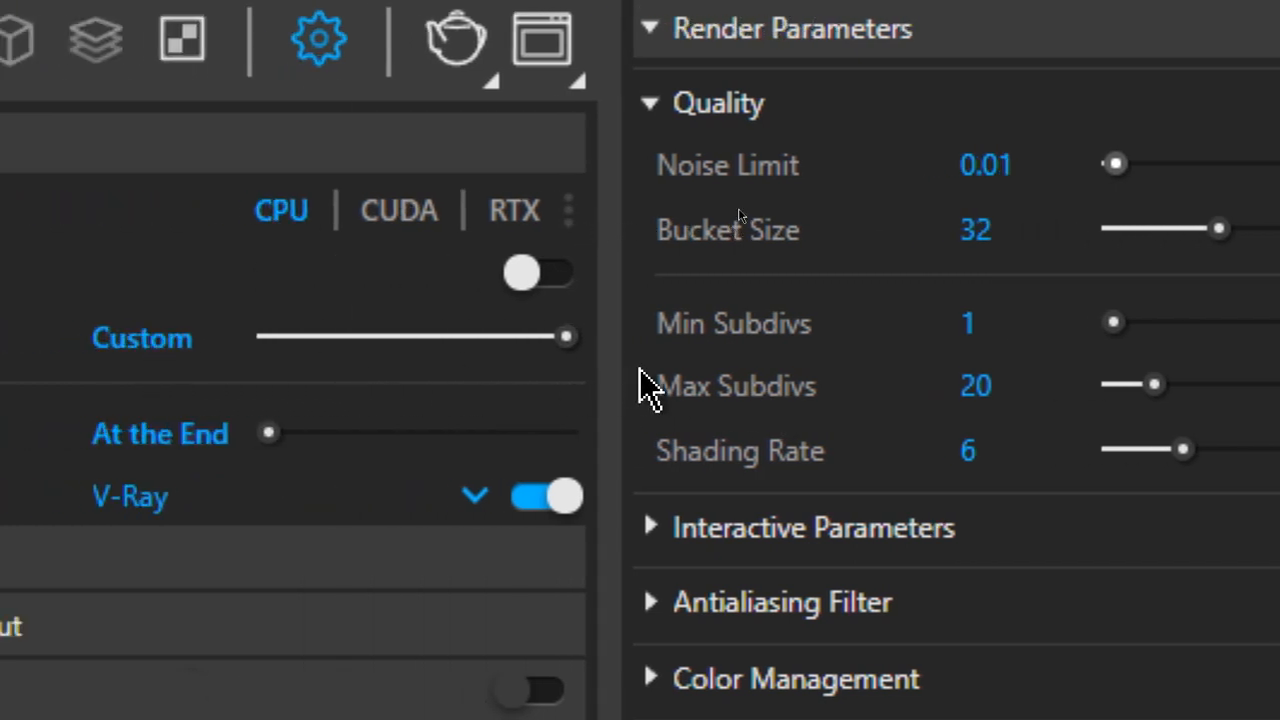
Set the render quality preset to High to compare its quality parameters
{"action": "mouse_move", "coordinate": [786, 182]}
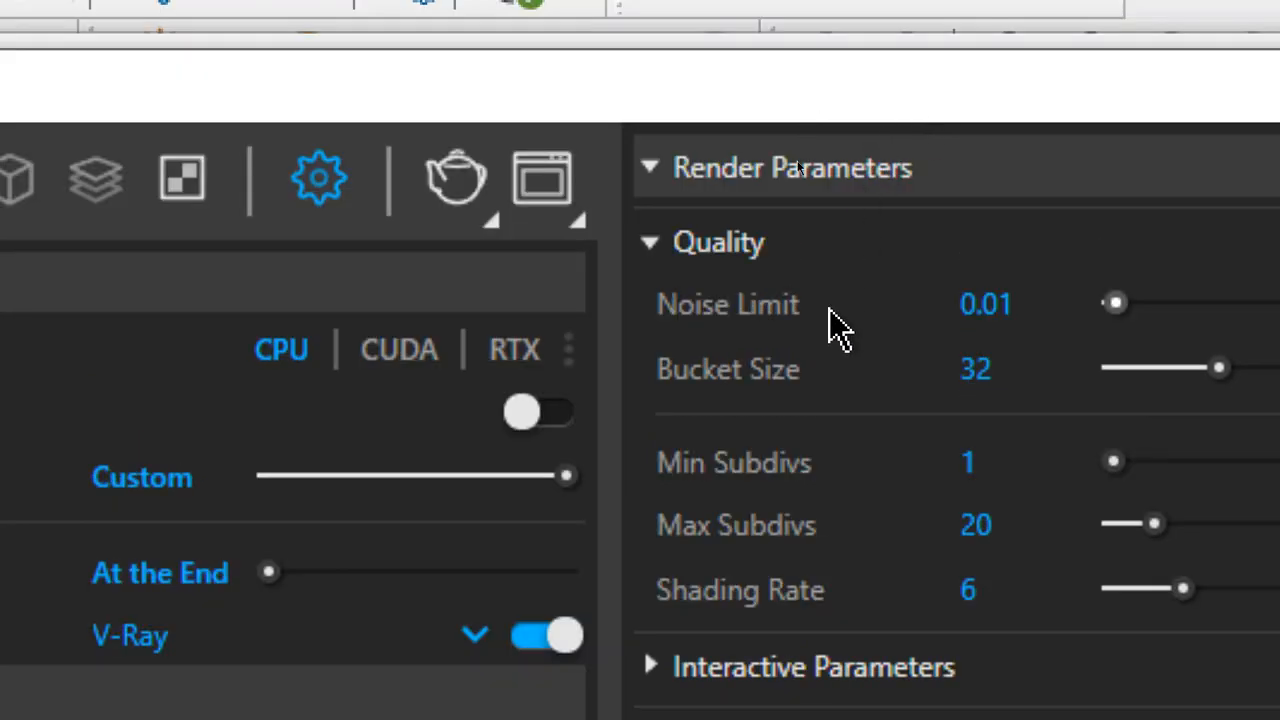
{"action": "left_click", "coordinate": [985, 176]}
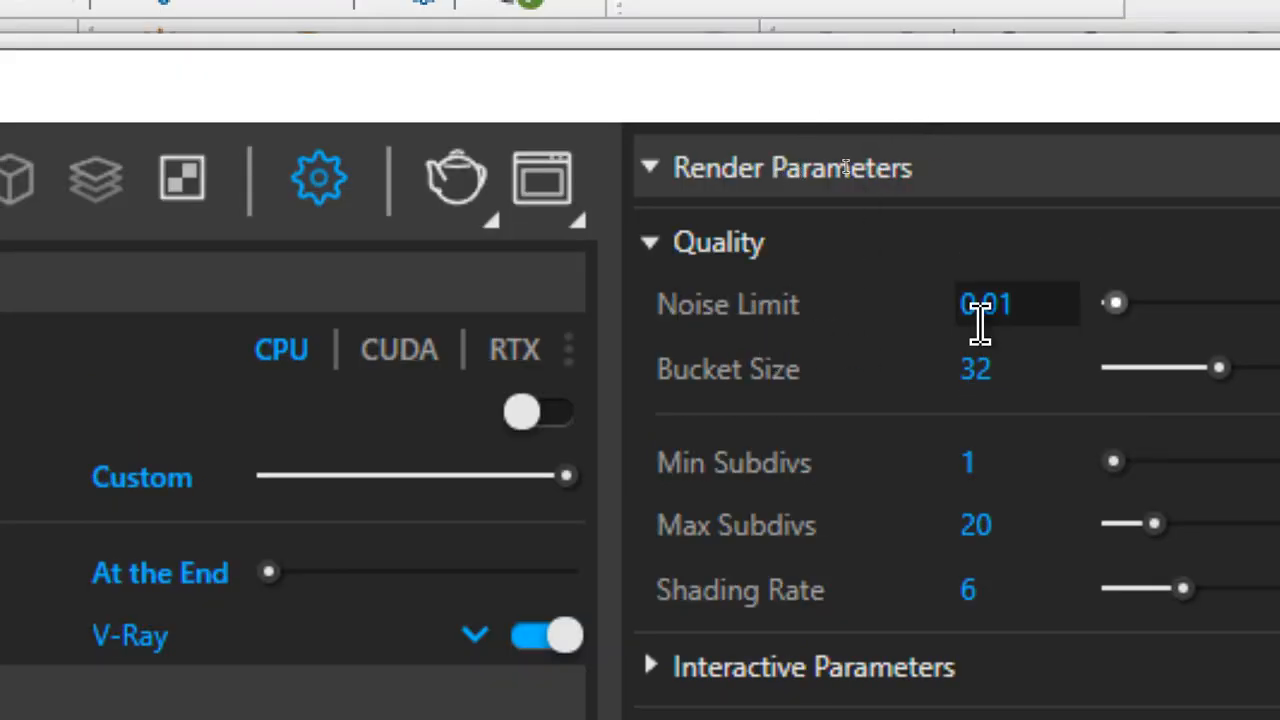
{"action": "left_click", "coordinate": [446, 476]}
{"action": "left_click_drag", "start_coordinate": [470, 483], "coordinate": [537, 493]}
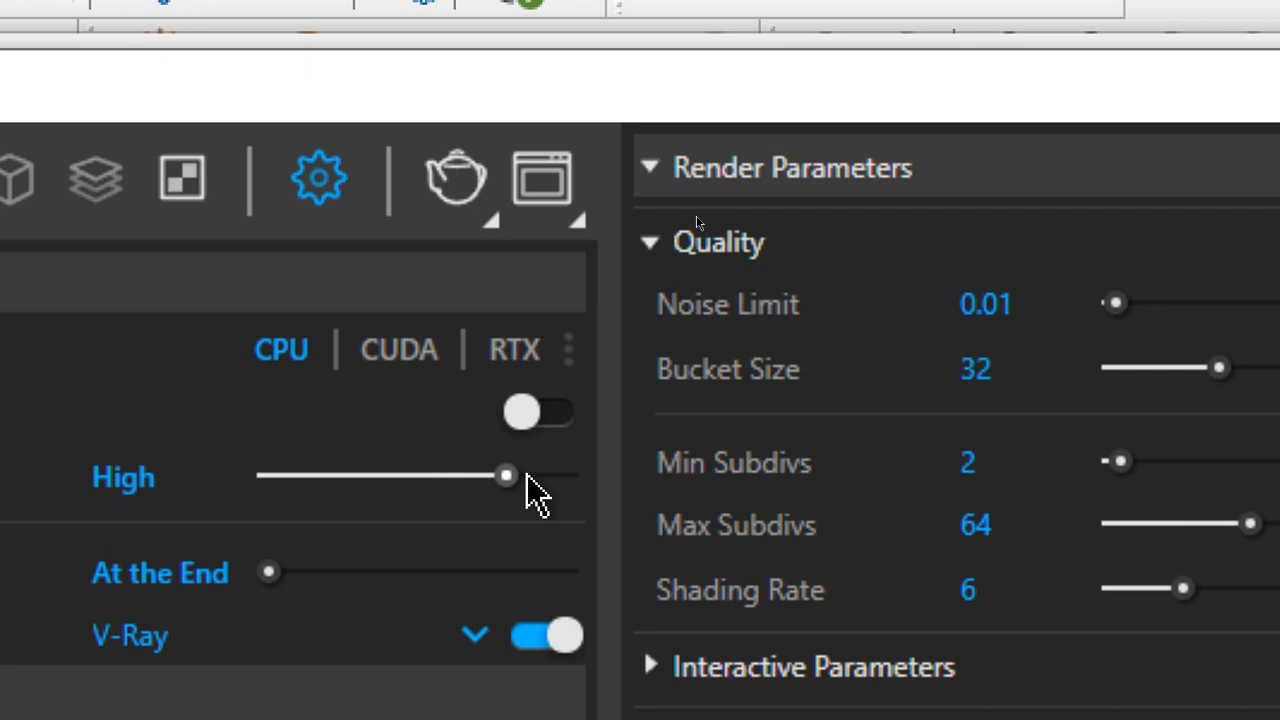
Set the render quality preset to Medium and override its Noise Limit with 0.01
{"action": "left_click_drag", "start_coordinate": [527, 474], "coordinate": [401, 478]}
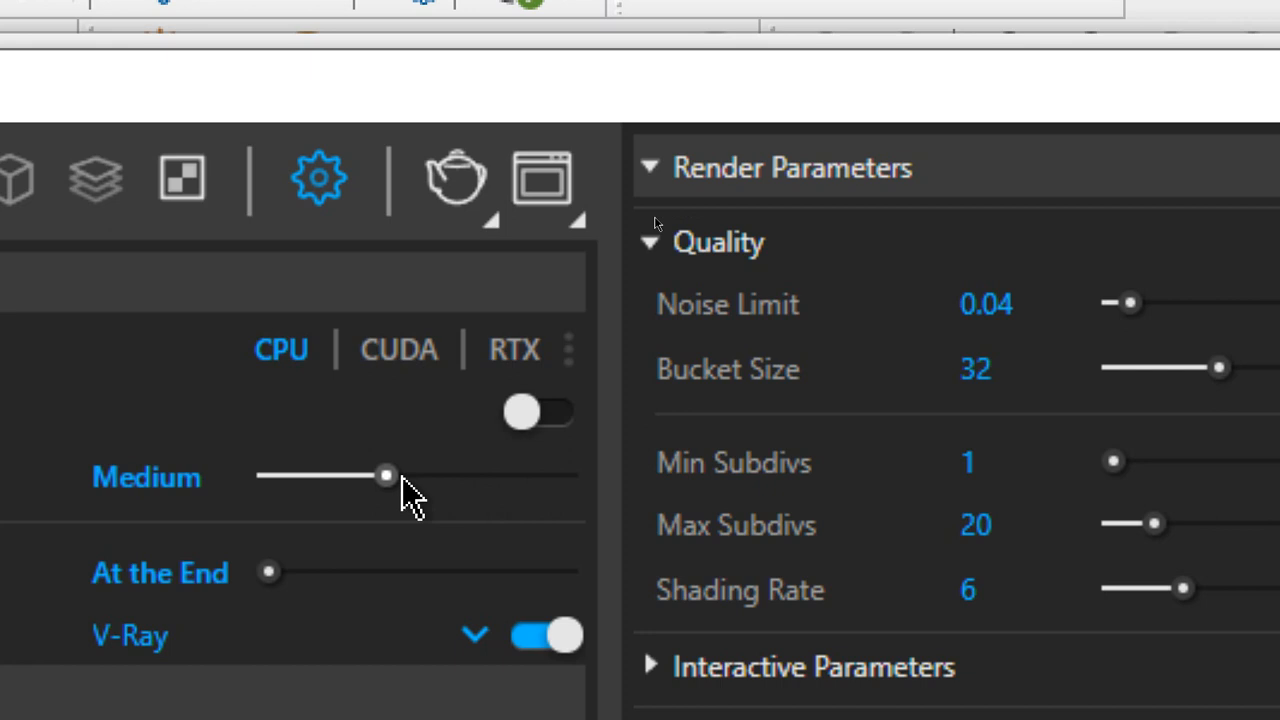
{"action": "left_click", "coordinate": [1003, 312]}
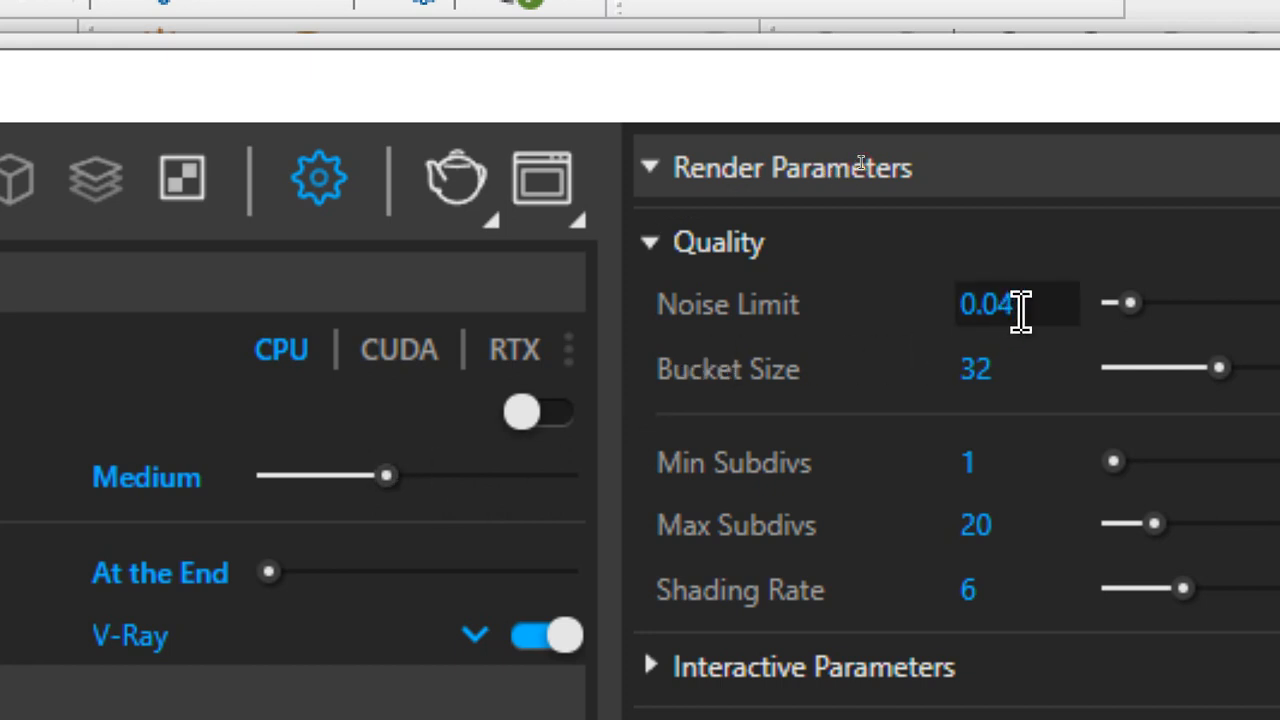
{"action": "key", "text": "BackSpace"}
{"action": "type", "text": "1"}
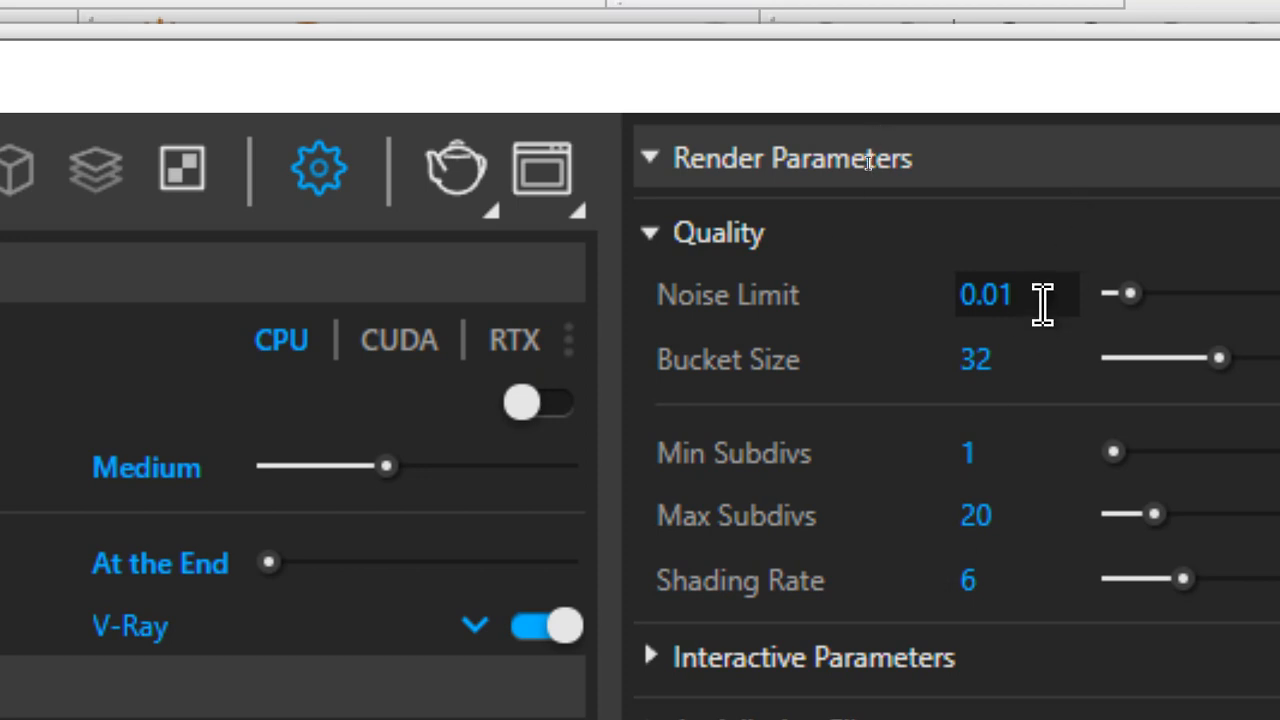
{"action": "left_click", "coordinate": [1064, 252]}
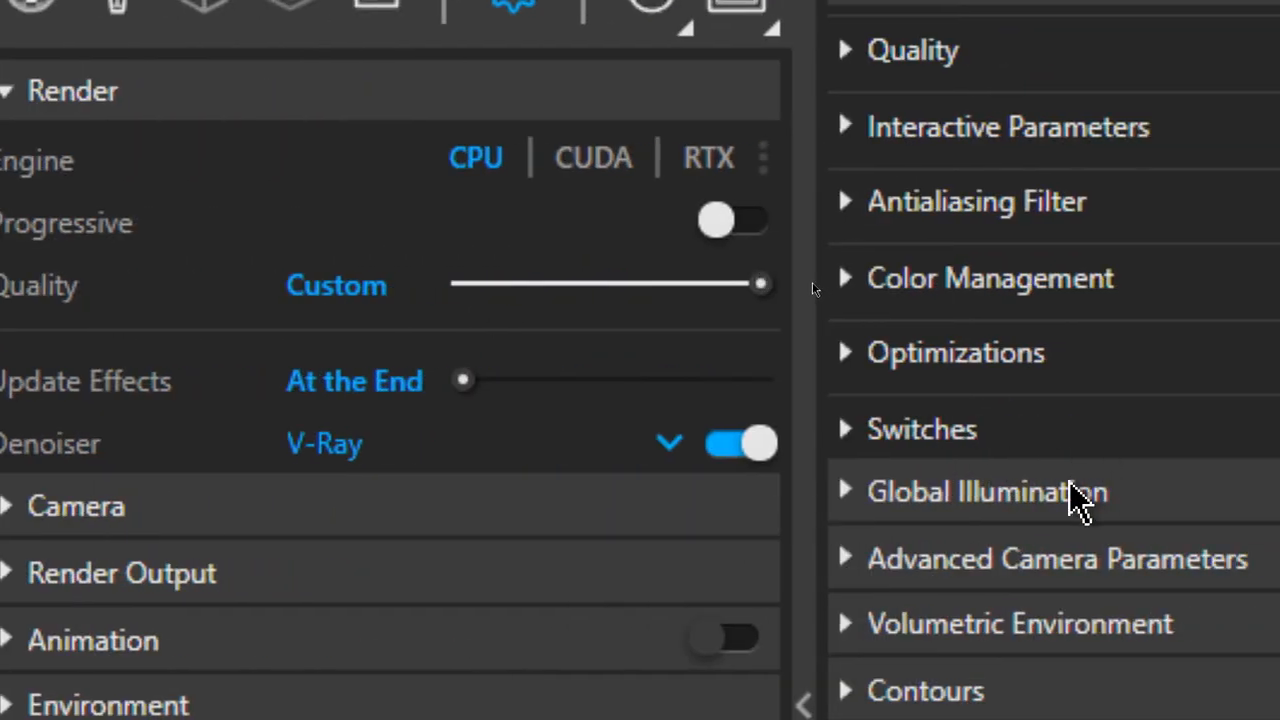
Expand the Quality parameters and choose V-Ray as the denoiser from the available denoiser engines
{"action": "mouse_move", "coordinate": [451, 480]}
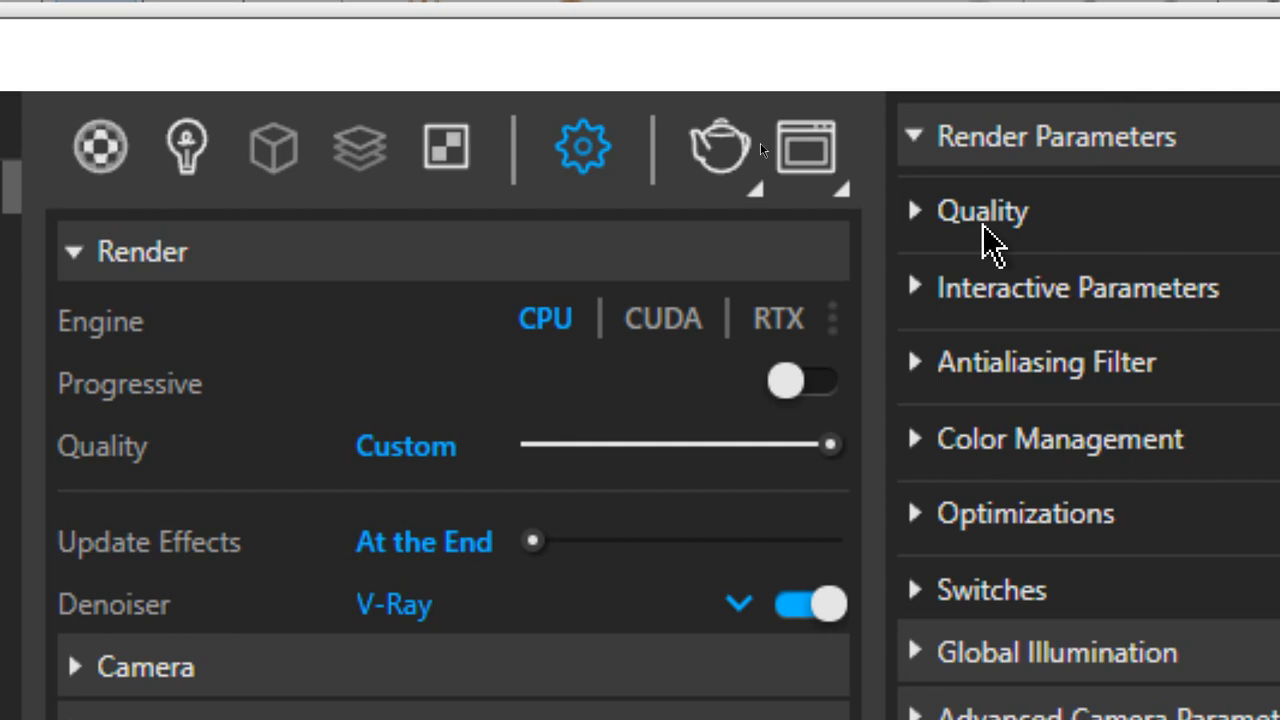
{"action": "left_click", "coordinate": [983, 58]}
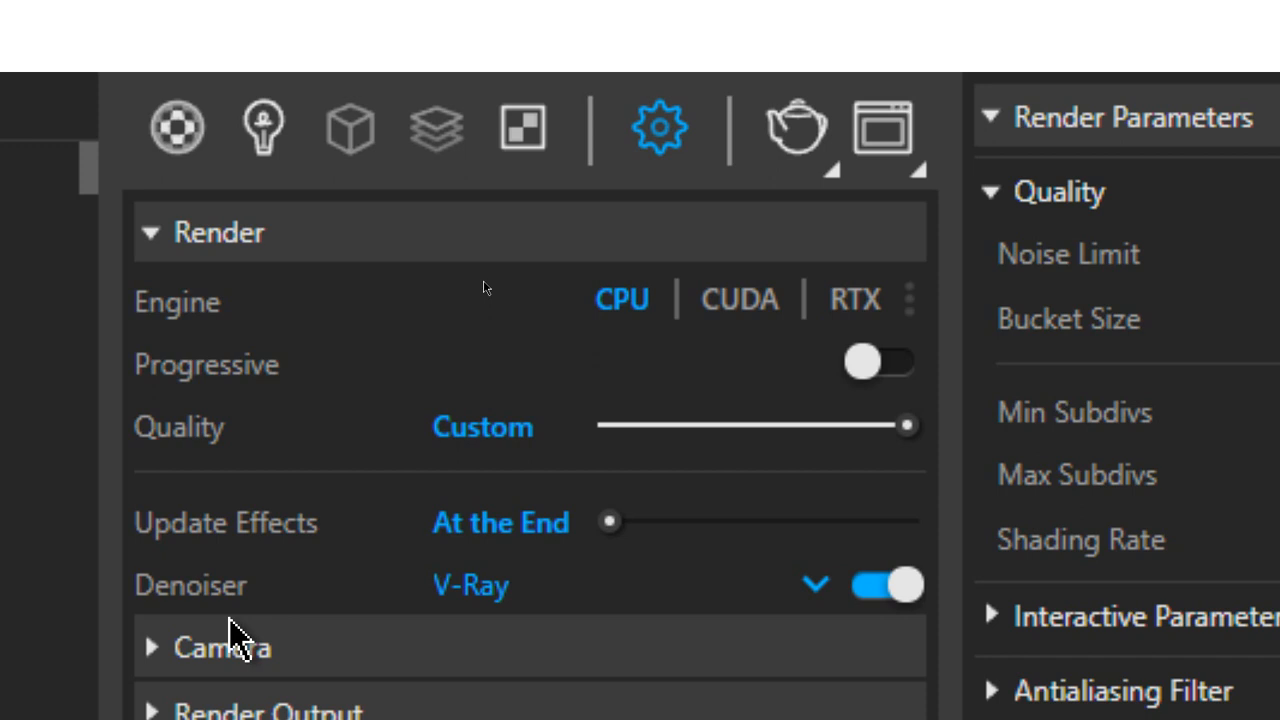
{"action": "left_click", "coordinate": [640, 590]}
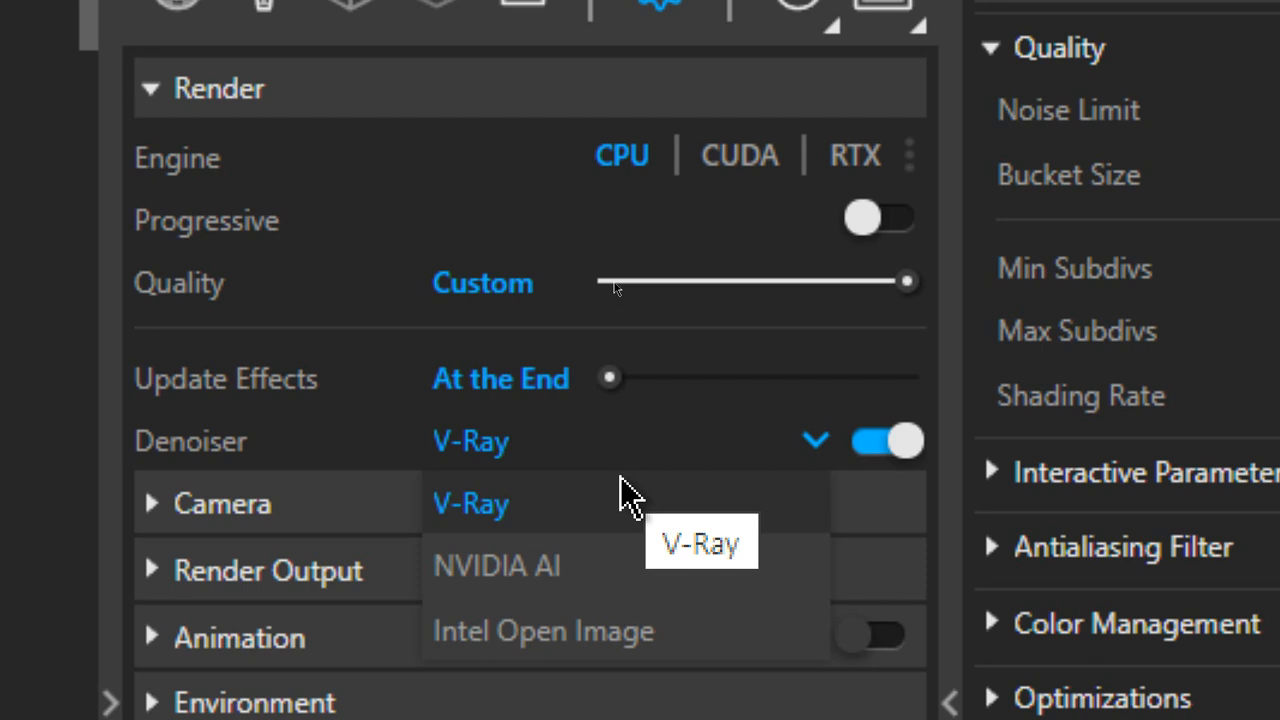
{"action": "left_click", "coordinate": [630, 500]}
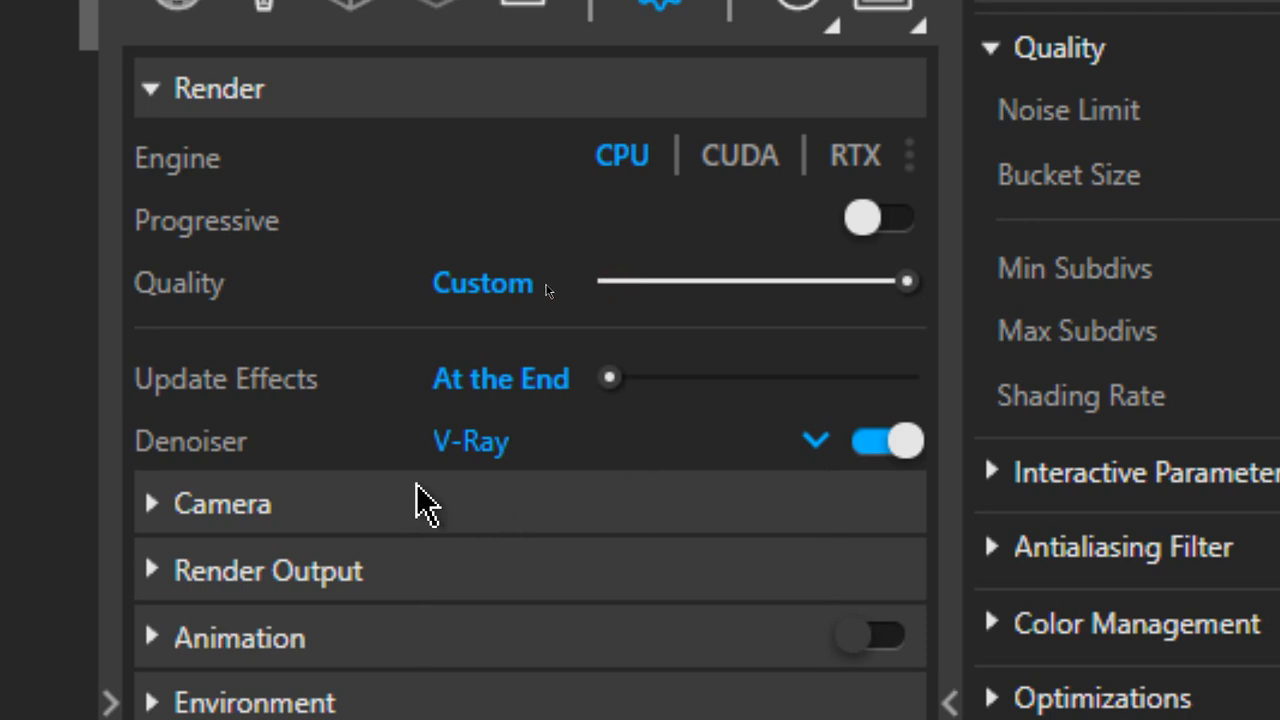
Expand the Render Output settings, turn on Safe Frame, and move the Asset Editor aside to uncover the viewport
{"action": "left_click", "coordinate": [248, 510]}
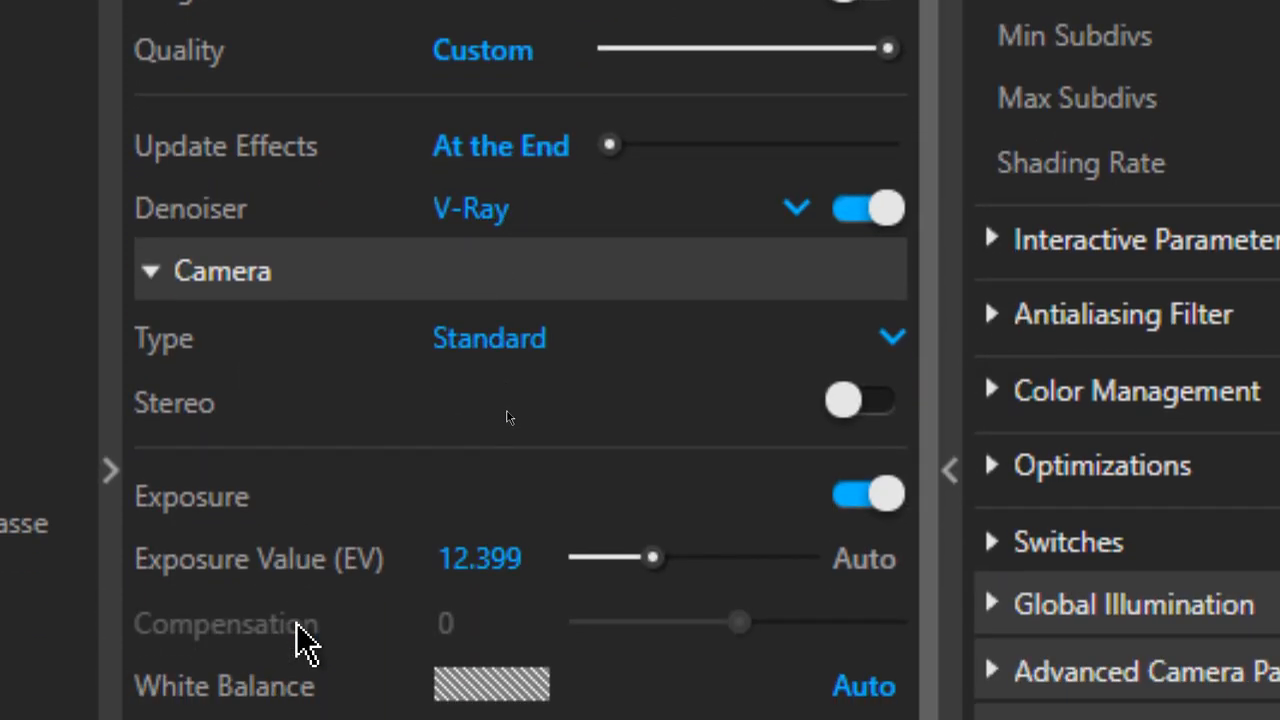
{"action": "left_click", "coordinate": [206, 244]}
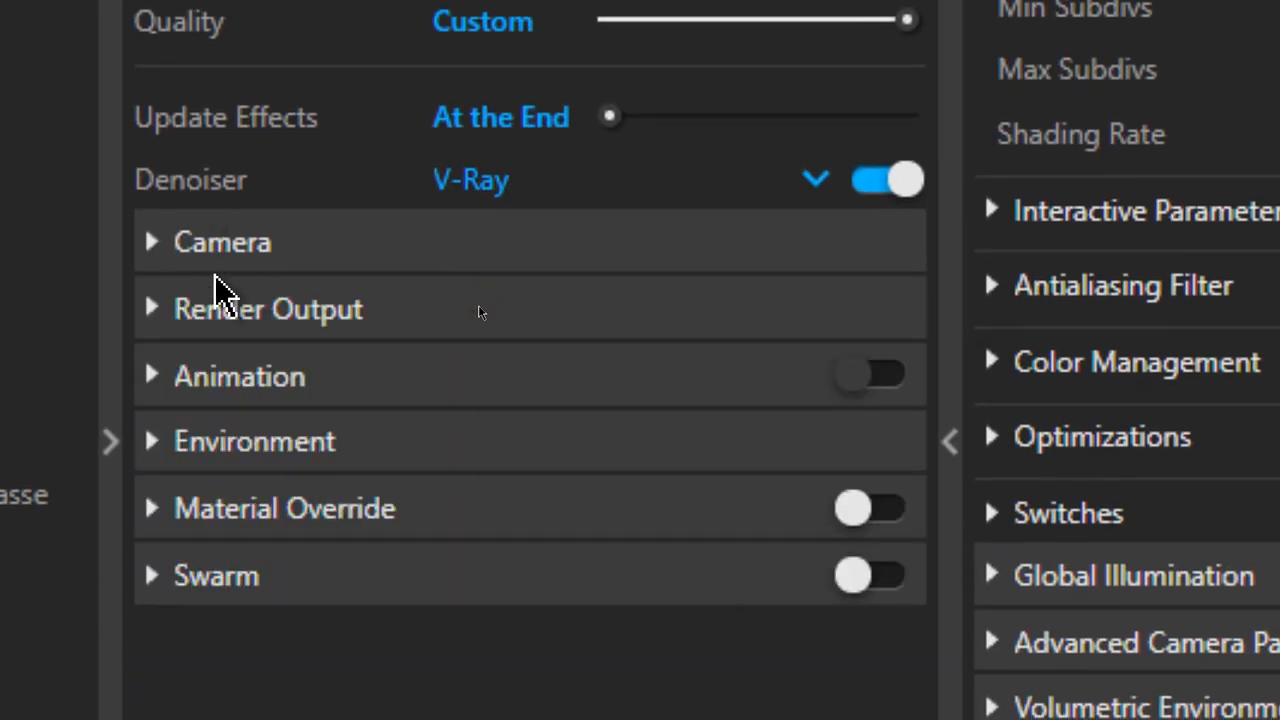
{"action": "left_click", "coordinate": [220, 315]}
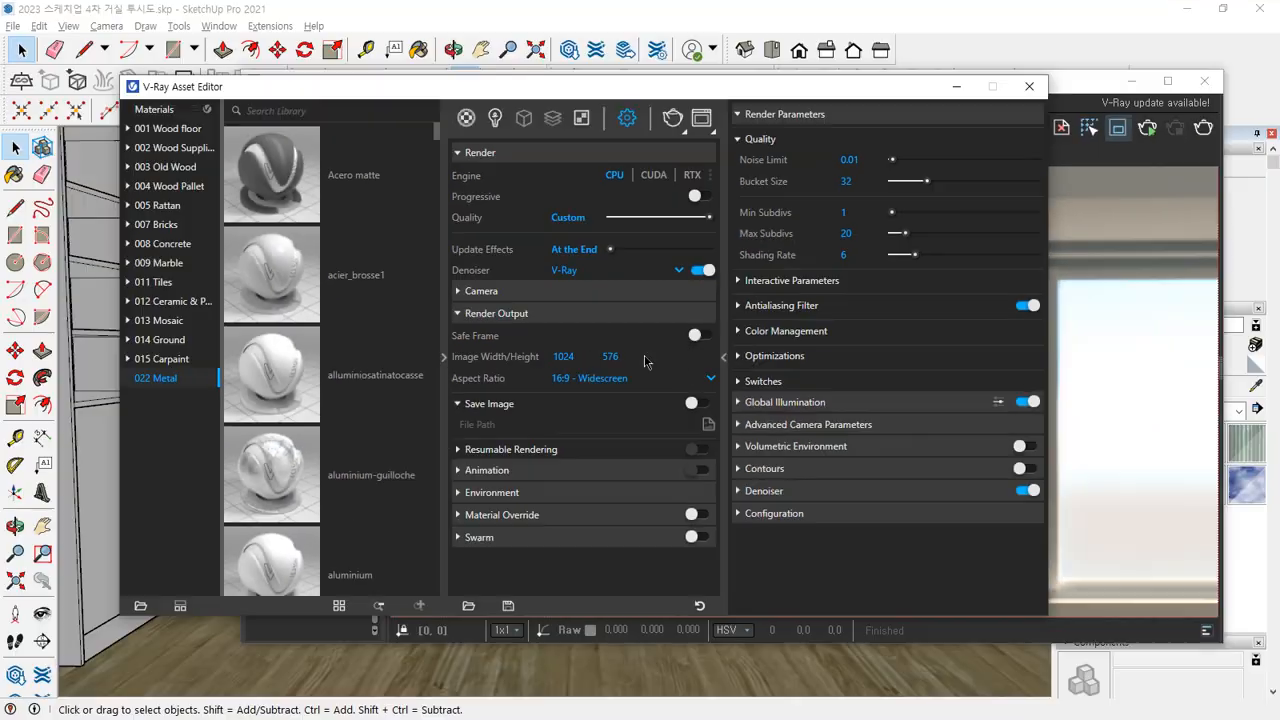
{"action": "left_click", "coordinate": [893, 376]}
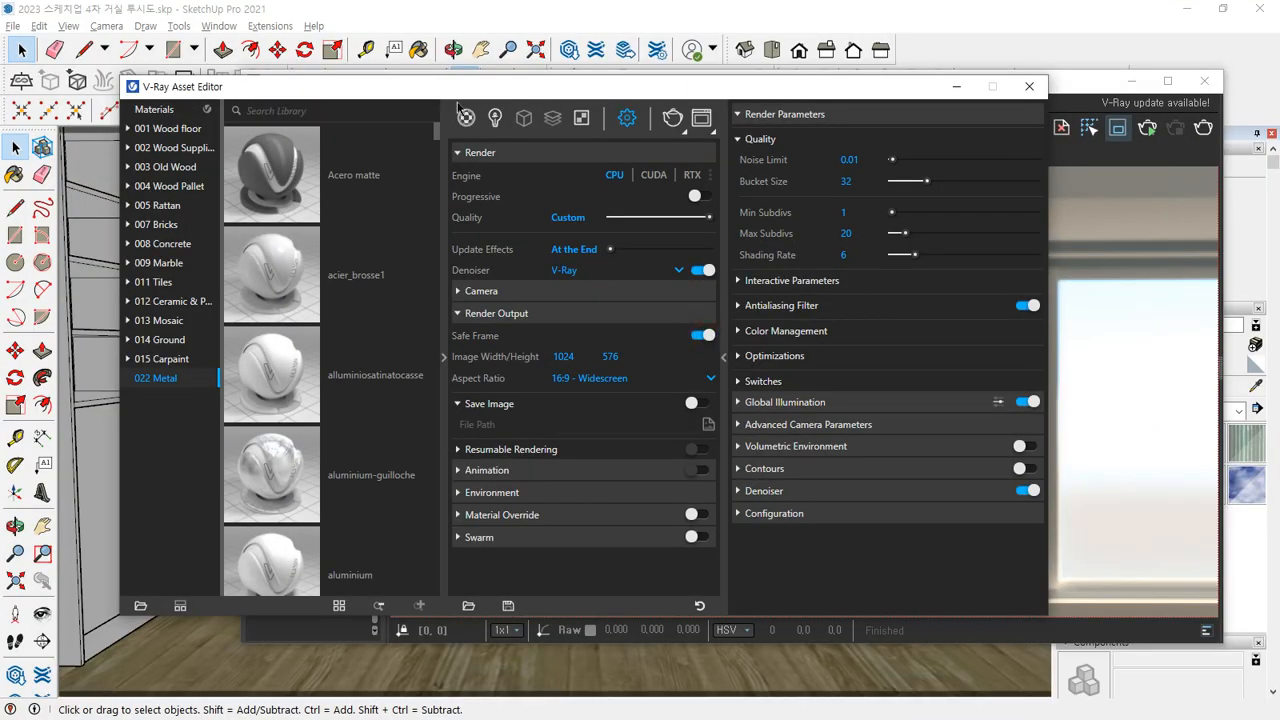
{"action": "left_click_drag", "start_coordinate": [457, 95], "coordinate": [748, 93]}
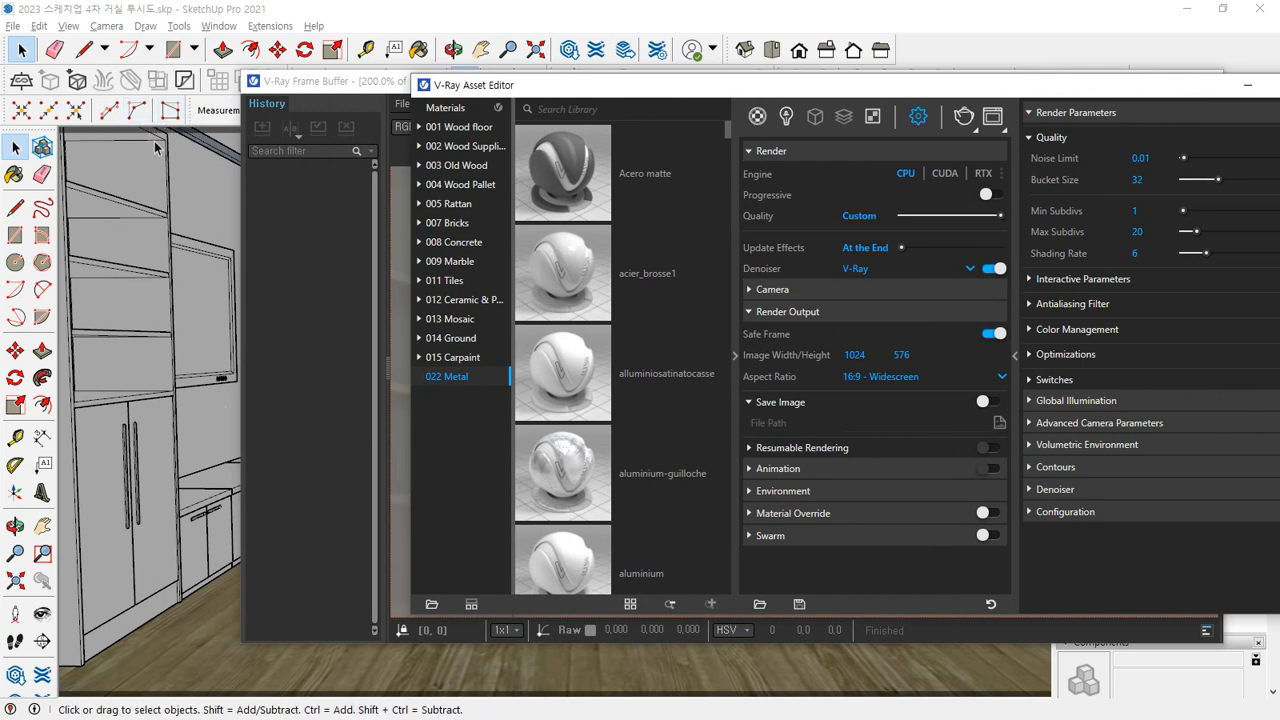
{"action": "mouse_move", "coordinate": [184, 145]}
{"action": "left_mouse_down"}
{"action": "mouse_move", "coordinate": [151, 128]}
{"action": "mouse_move", "coordinate": [175, 152]}
{"action": "left_mouse_up"}
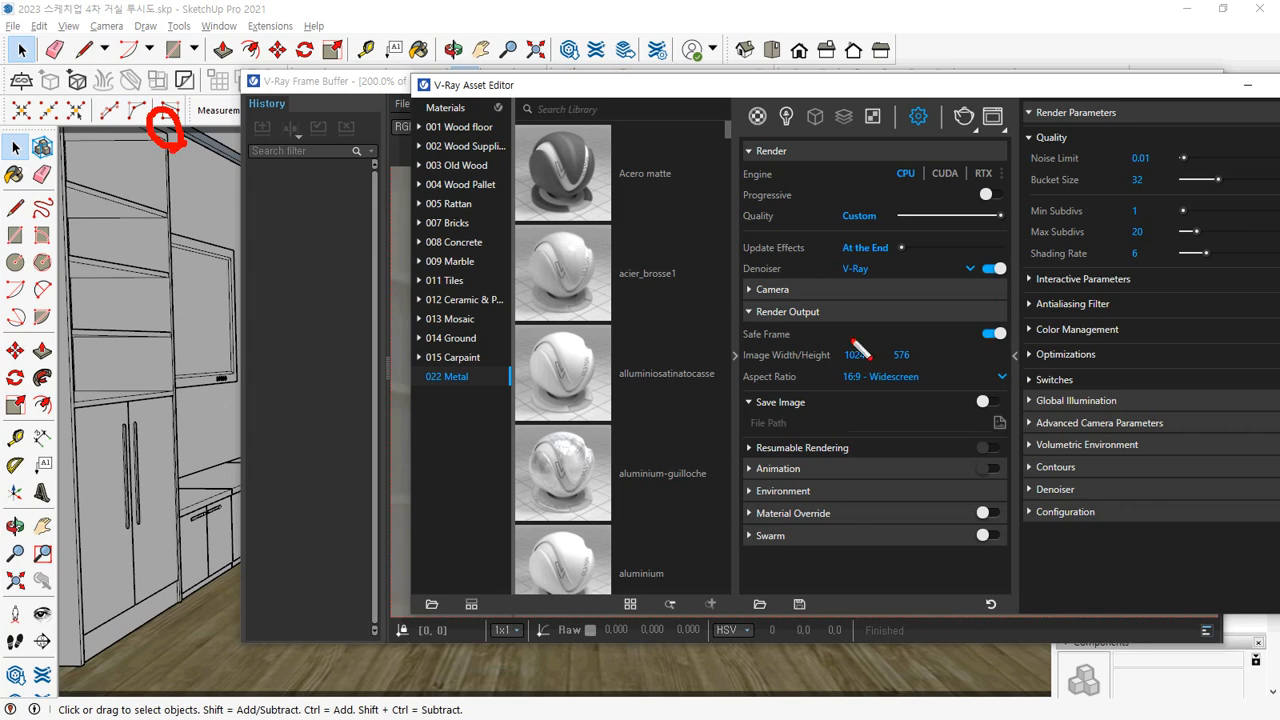
{"action": "left_click_drag", "start_coordinate": [1010, 346], "coordinate": [953, 343]}
{"action": "left_click_drag", "start_coordinate": [160, 152], "coordinate": [195, 143]}
{"action": "key", "text": "Escape"}
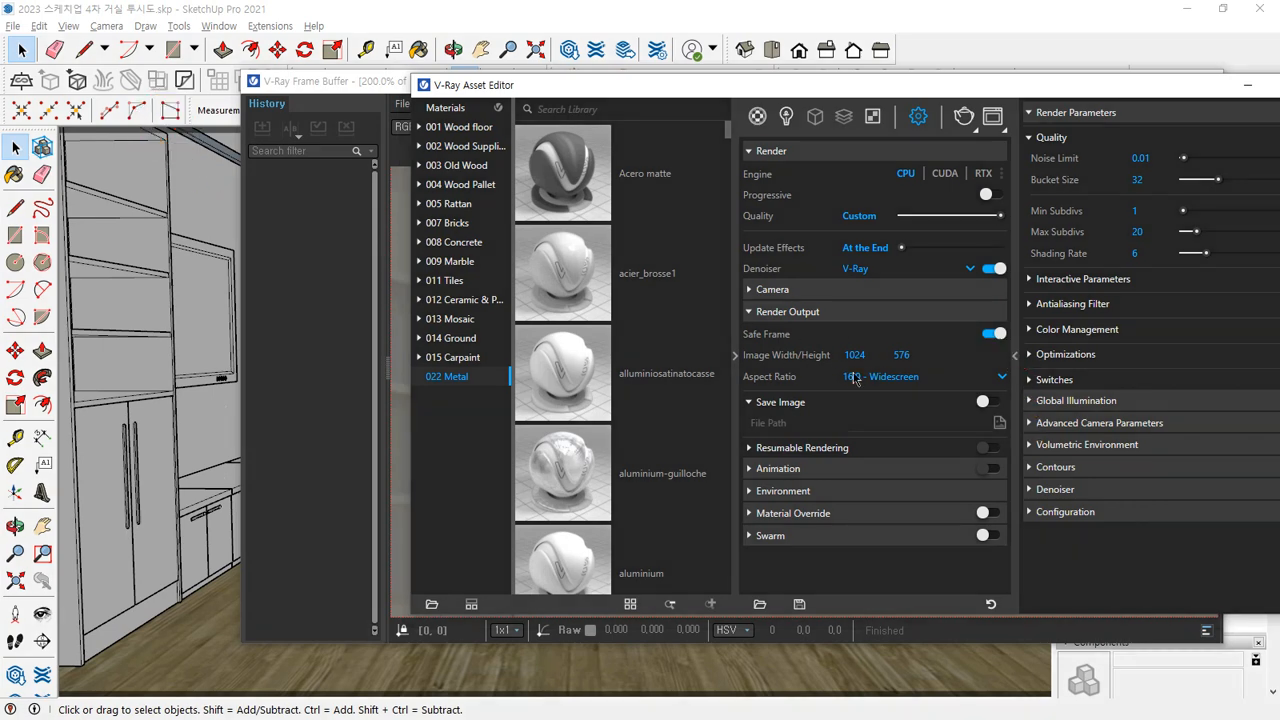
Set the render output image width to 800
{"action": "left_click_drag", "start_coordinate": [874, 357], "coordinate": [769, 346]}
{"action": "type", "text": "800"}
{"action": "key", "text": "Tab"}
Close the V-Ray Frame Buffer and rearrange the Asset Editor and a smaller model window so the whole view can be seen
{"action": "left_click_drag", "start_coordinate": [641, 88], "coordinate": [582, 212]}
{"action": "left_click", "coordinate": [1203, 80]}
{"action": "left_click_drag", "start_coordinate": [901, 222], "coordinate": [1006, 20]}
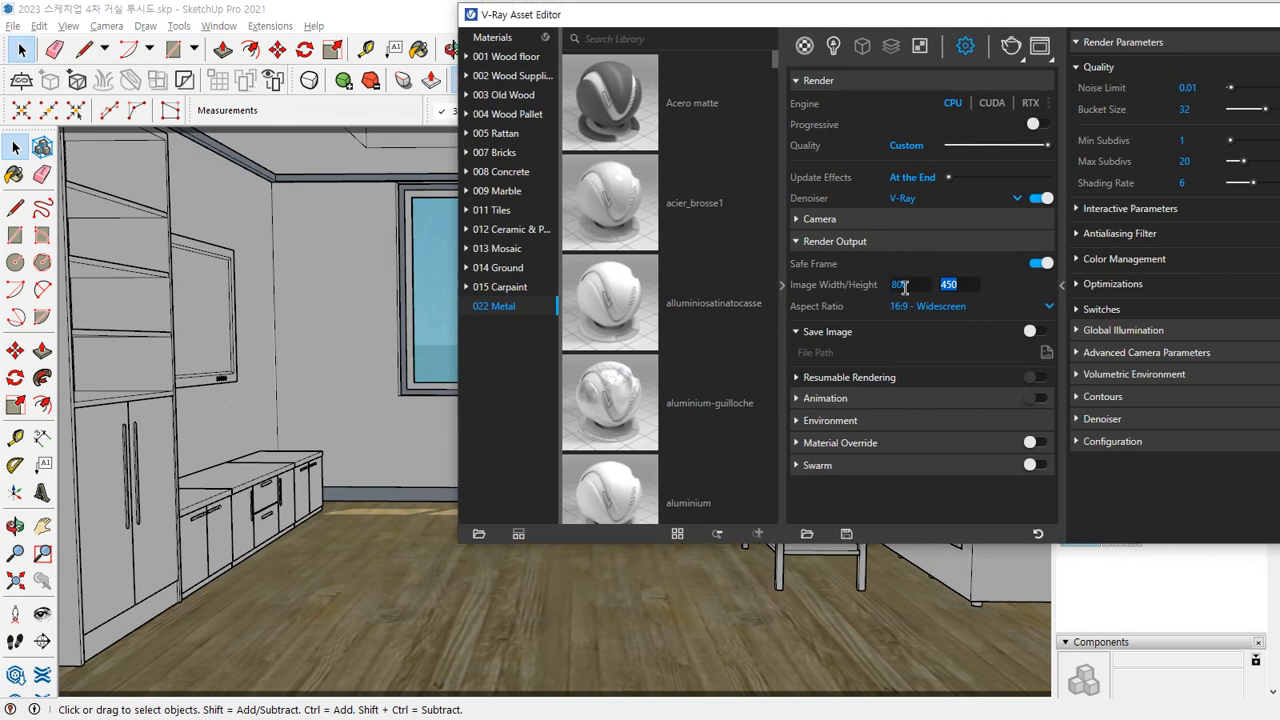
{"action": "mouse_move", "coordinate": [351, 8]}
{"action": "left_mouse_down"}
{"action": "mouse_move", "coordinate": [372, 62]}
{"action": "mouse_move", "coordinate": [327, 20]}
{"action": "mouse_move", "coordinate": [176, 20]}
{"action": "mouse_move", "coordinate": [223, 28]}
{"action": "left_mouse_up"}
{"action": "key", "text": "ctrl+2"}
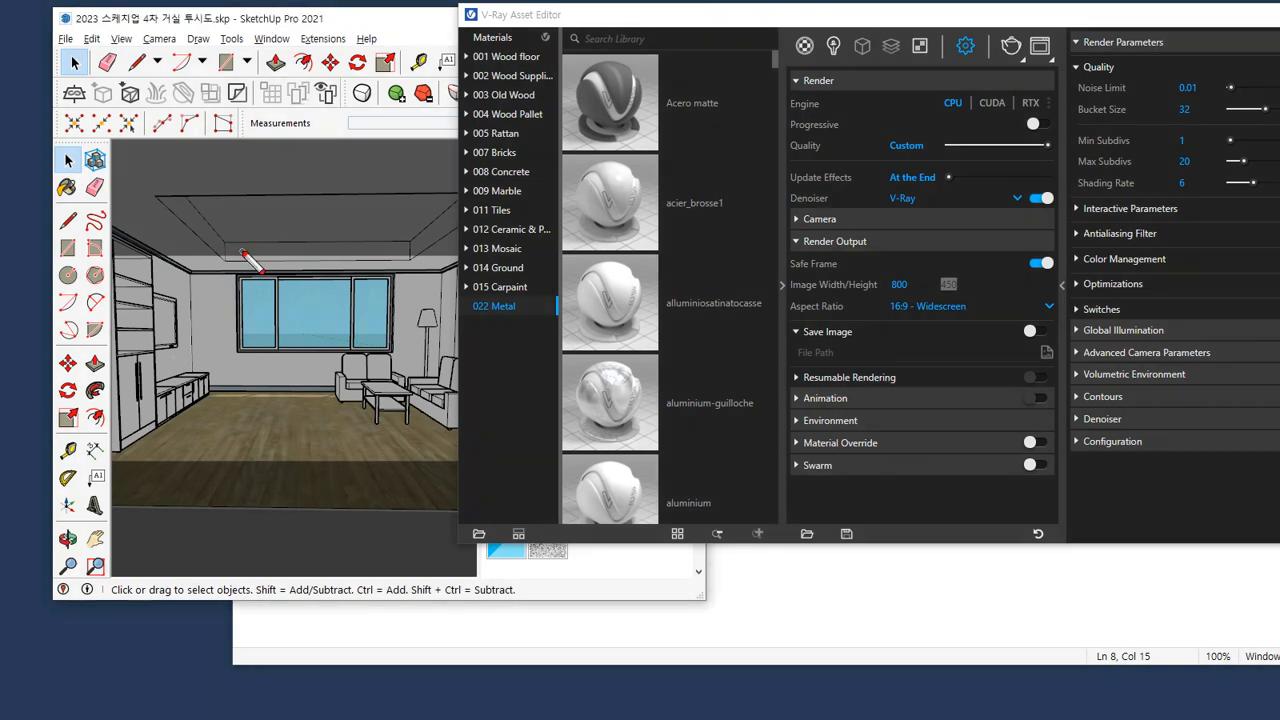
{"action": "mouse_move", "coordinate": [243, 250]}
{"action": "left_mouse_down"}
{"action": "mouse_move", "coordinate": [282, 202]}
{"action": "mouse_move", "coordinate": [252, 241]}
{"action": "left_mouse_up"}
{"action": "mouse_move", "coordinate": [268, 516]}
{"action": "left_mouse_down"}
{"action": "mouse_move", "coordinate": [216, 470]}
{"action": "mouse_move", "coordinate": [252, 514]}
{"action": "left_mouse_up"}
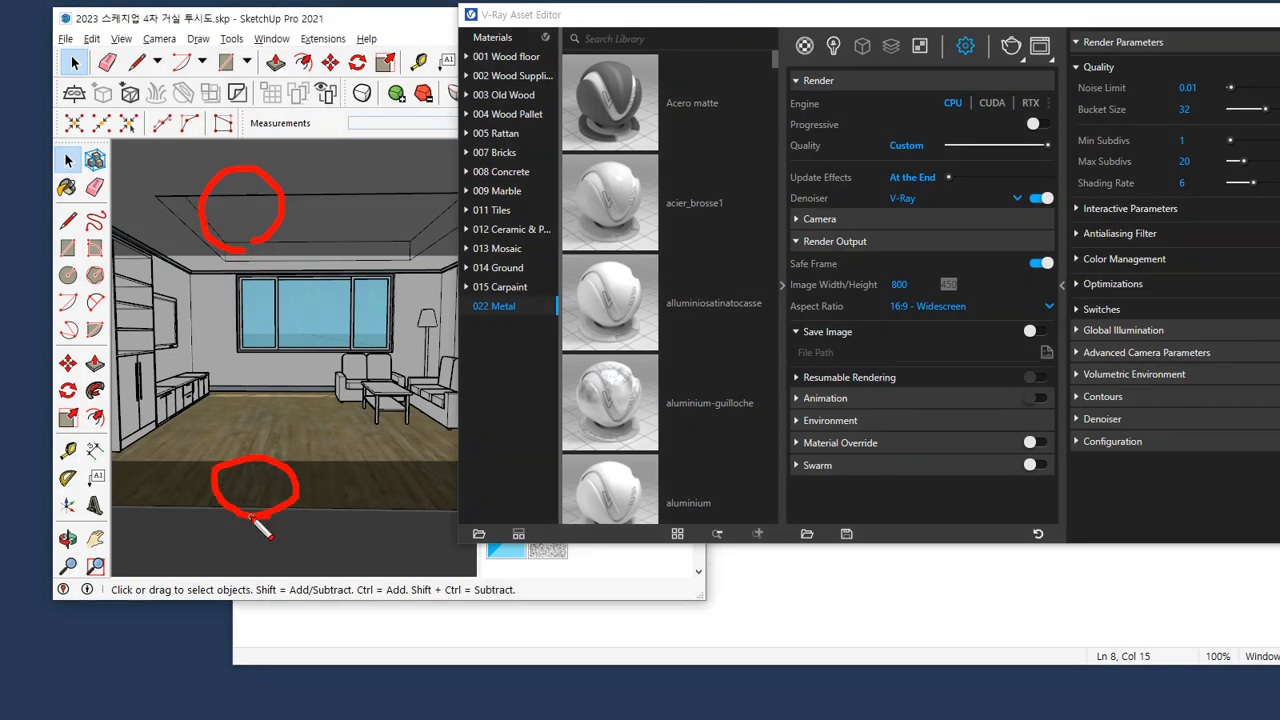
{"action": "left_click_drag", "start_coordinate": [1062, 283], "coordinate": [875, 283]}
{"action": "key", "text": "e"}
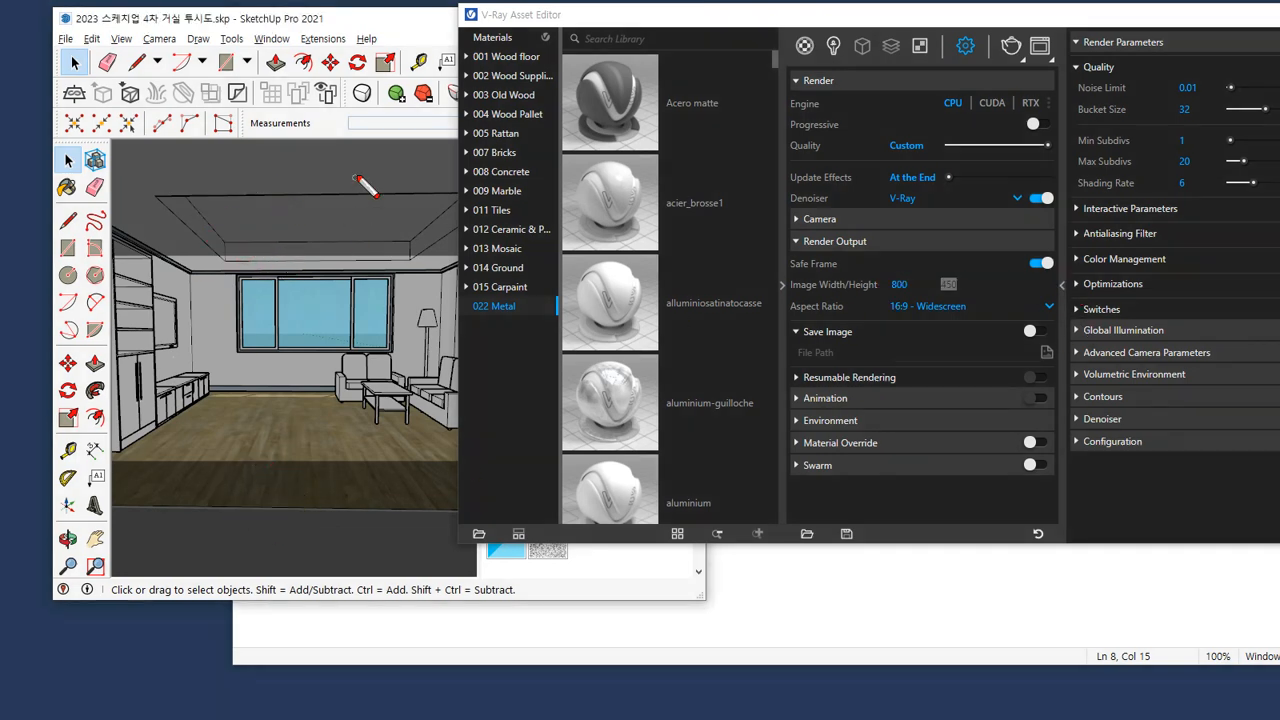
{"action": "left_click_drag", "start_coordinate": [360, 168], "coordinate": [294, 213]}
{"action": "left_click_drag", "start_coordinate": [286, 157], "coordinate": [350, 213]}
{"action": "left_click_drag", "start_coordinate": [343, 452], "coordinate": [297, 513]}
{"action": "mouse_move", "coordinate": [306, 470]}
{"action": "left_mouse_down"}
{"action": "mouse_move", "coordinate": [343, 502]}
{"action": "mouse_move", "coordinate": [211, 462]}
{"action": "left_mouse_up"}
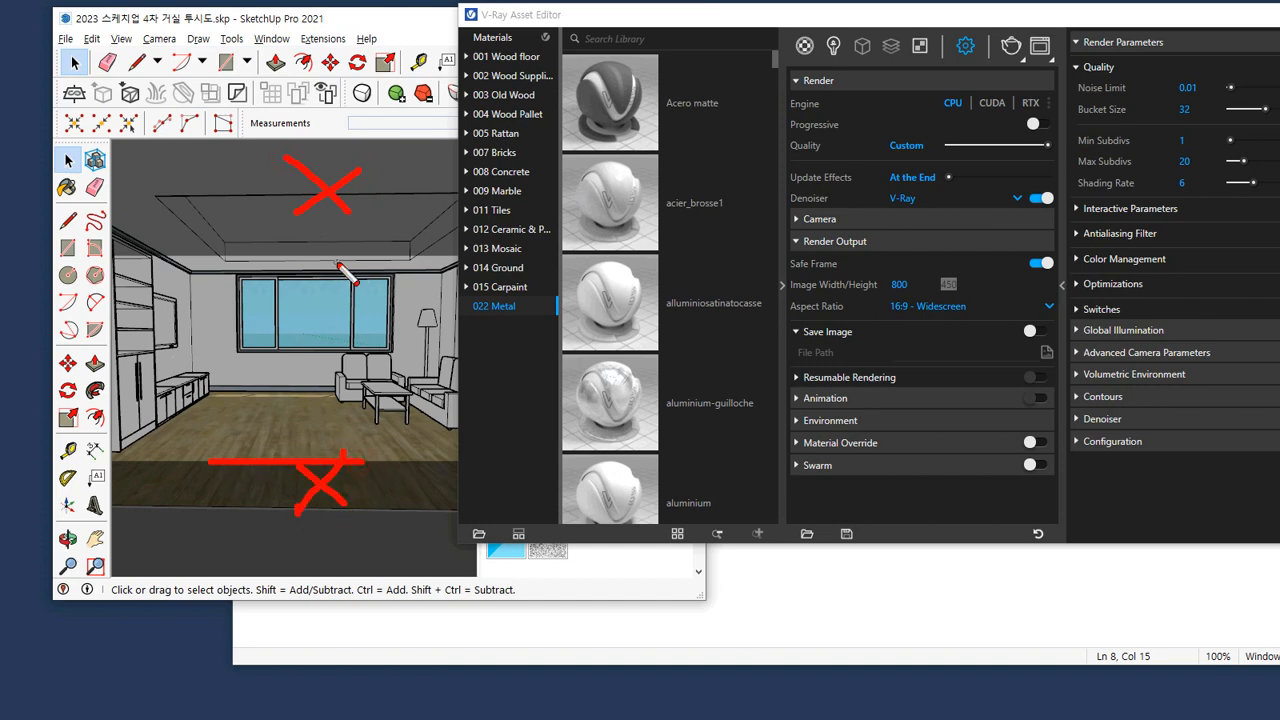
{"action": "left_click_drag", "start_coordinate": [340, 262], "coordinate": [242, 263]}
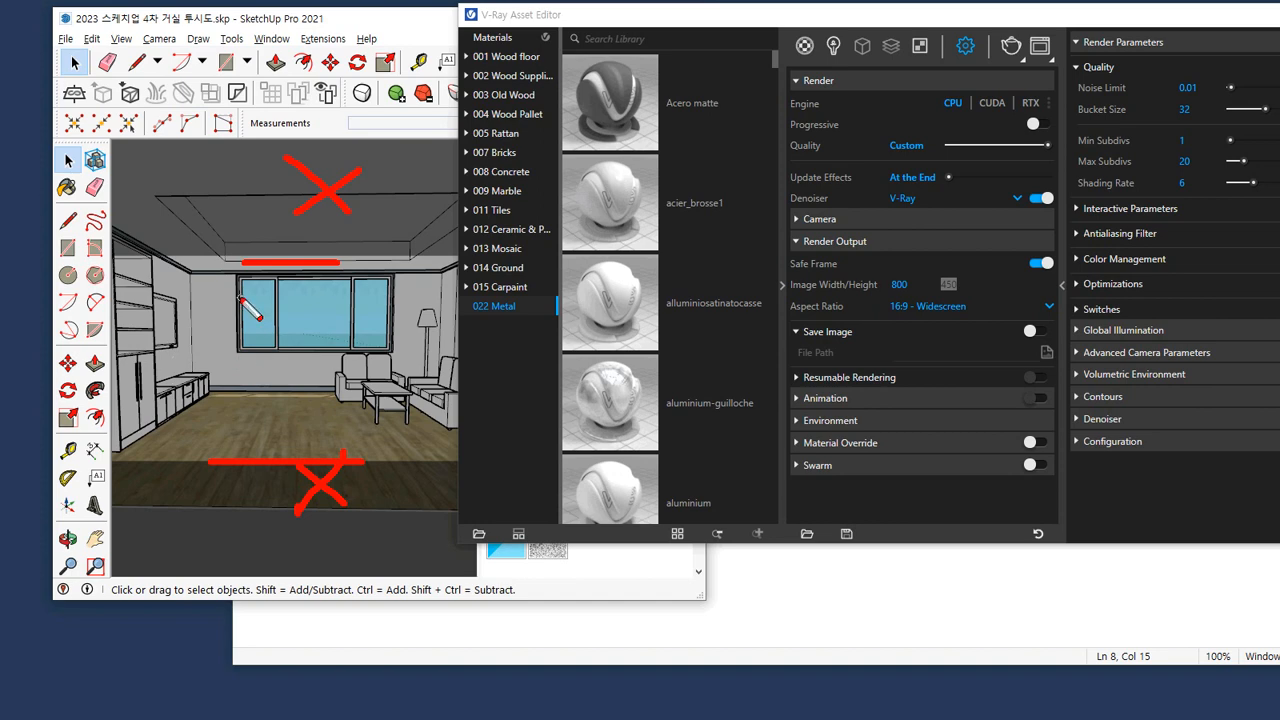
{"action": "key", "text": "Escape"}
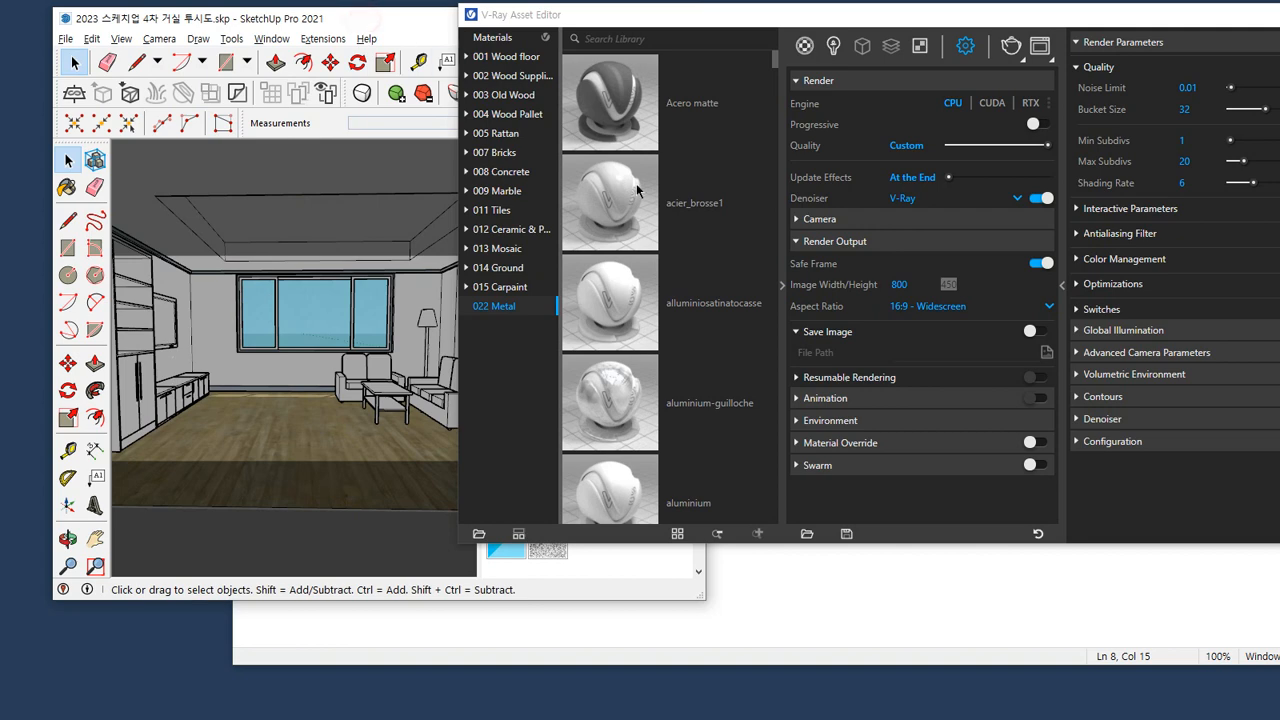
Turn off Safe Frame and move the Asset Editor clear of the model window to compare the unframed view
{"action": "left_click", "coordinate": [1041, 263]}
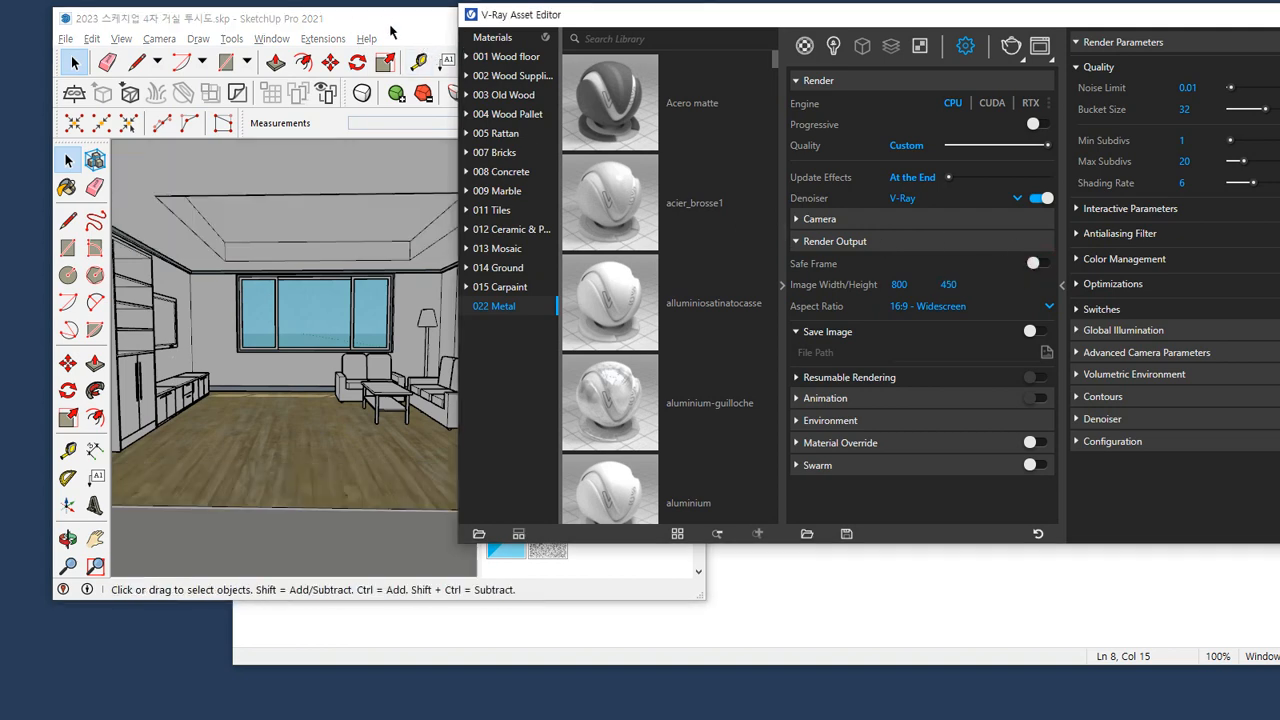
{"action": "left_click_drag", "start_coordinate": [384, 16], "coordinate": [378, 14]}
{"action": "left_click_drag", "start_coordinate": [664, 17], "coordinate": [953, 18]}
{"action": "key", "text": "ctrl+2"}
{"action": "mouse_move", "coordinate": [255, 494]}
{"action": "left_mouse_down"}
{"action": "mouse_move", "coordinate": [132, 376]}
{"action": "mouse_move", "coordinate": [409, 192]}
{"action": "mouse_move", "coordinate": [349, 457]}
{"action": "mouse_move", "coordinate": [322, 456]}
{"action": "left_mouse_up"}
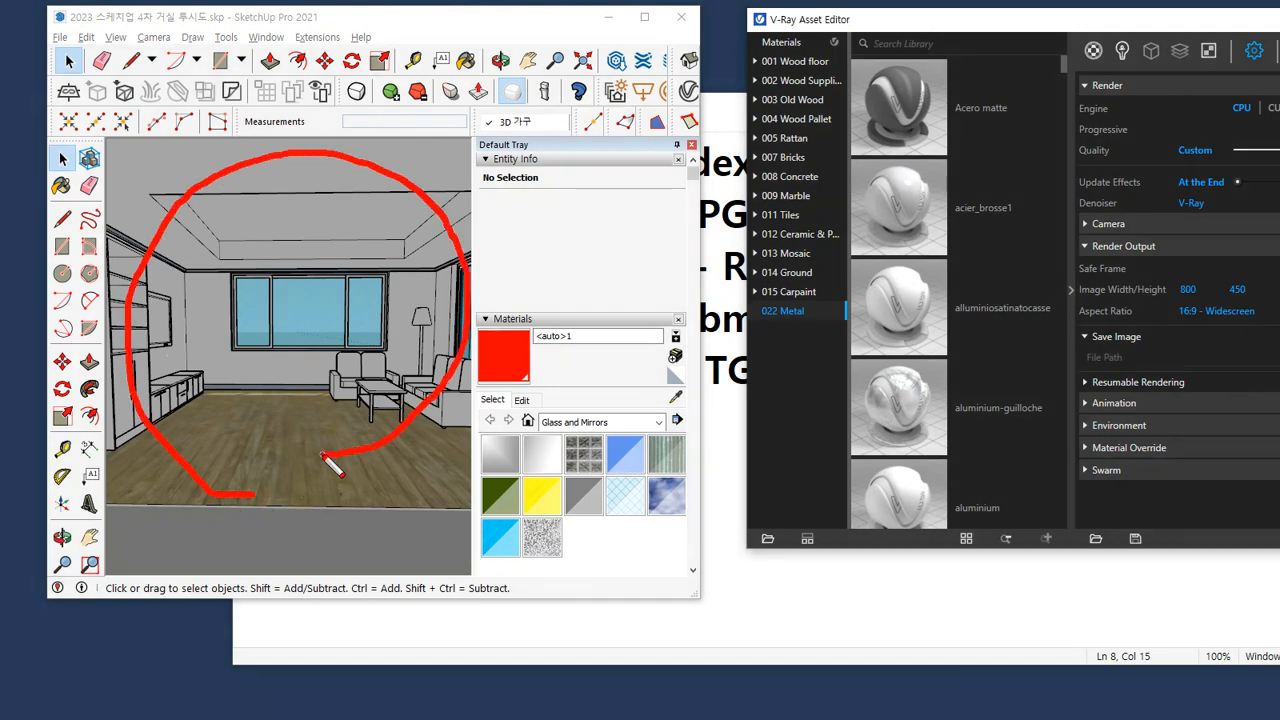
{"action": "left_click_drag", "start_coordinate": [427, 251], "coordinate": [263, 248]}
{"action": "left_click_drag", "start_coordinate": [382, 154], "coordinate": [265, 156]}
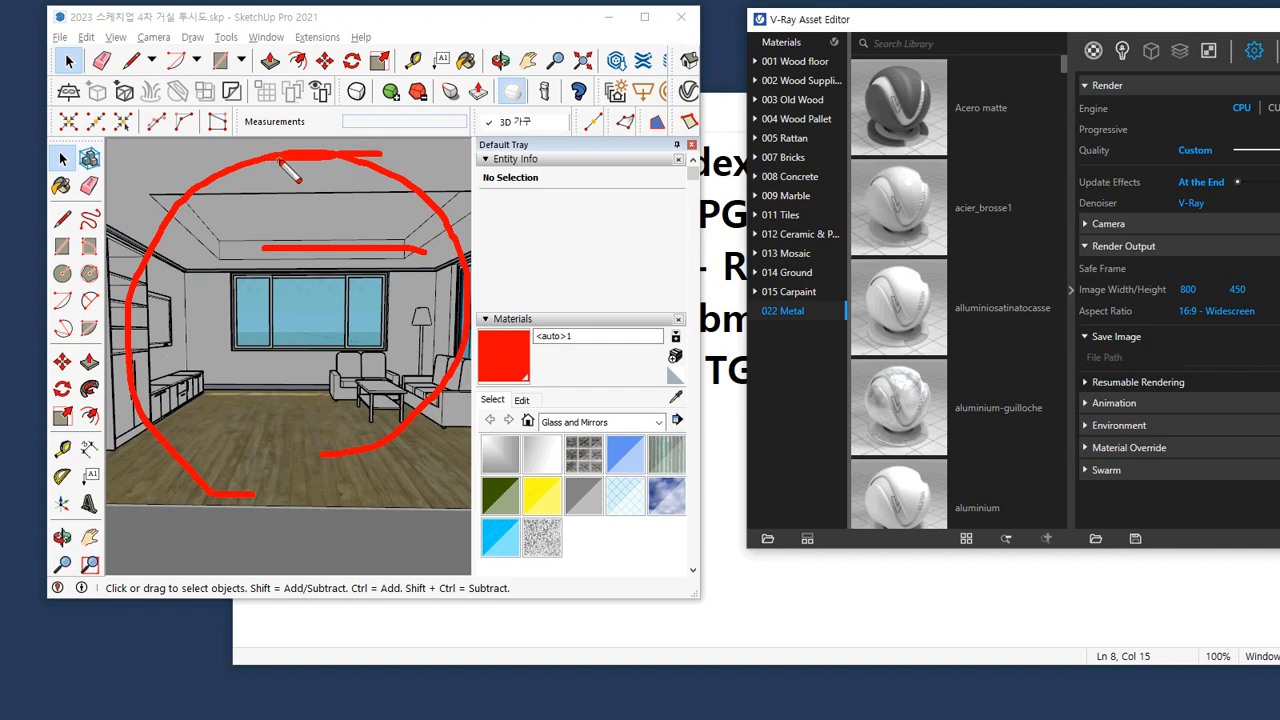
{"action": "key", "text": "e"}
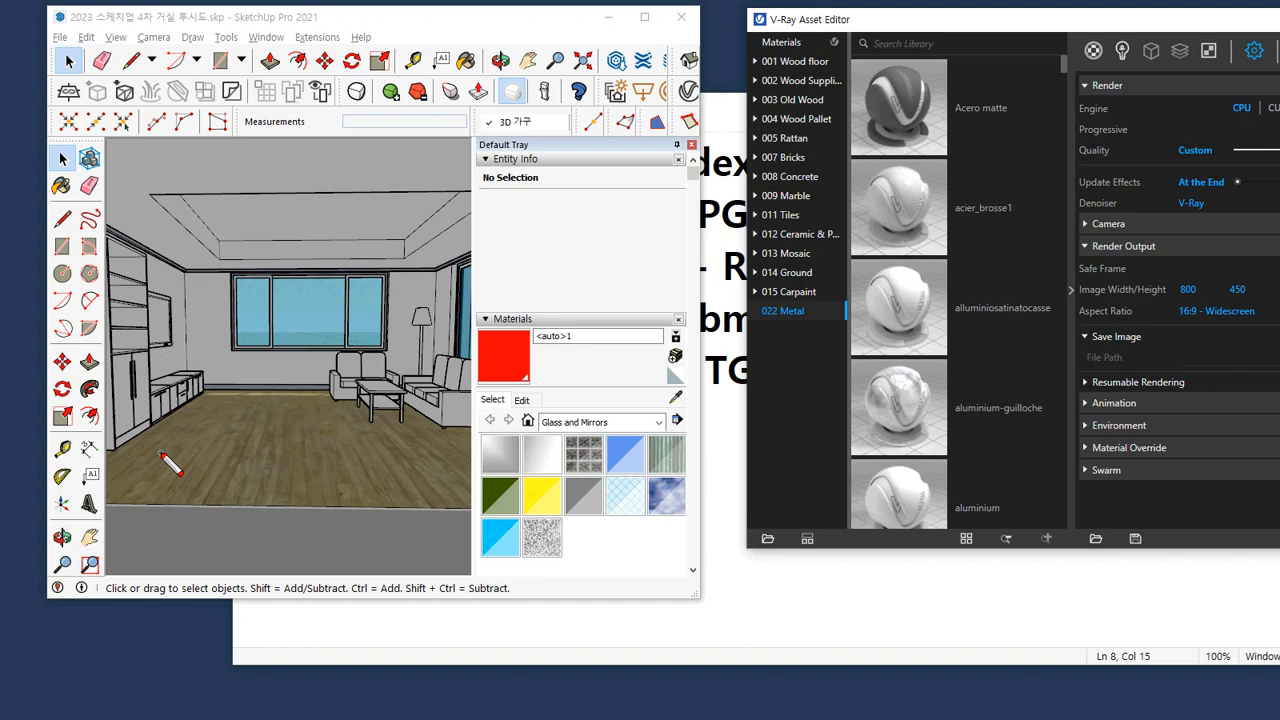
Bring the Asset Editor back beside the viewport and turn Safe Frame on again
{"action": "left_click_drag", "start_coordinate": [1118, 22], "coordinate": [927, 40]}
{"action": "left_click", "coordinate": [1155, 281]}
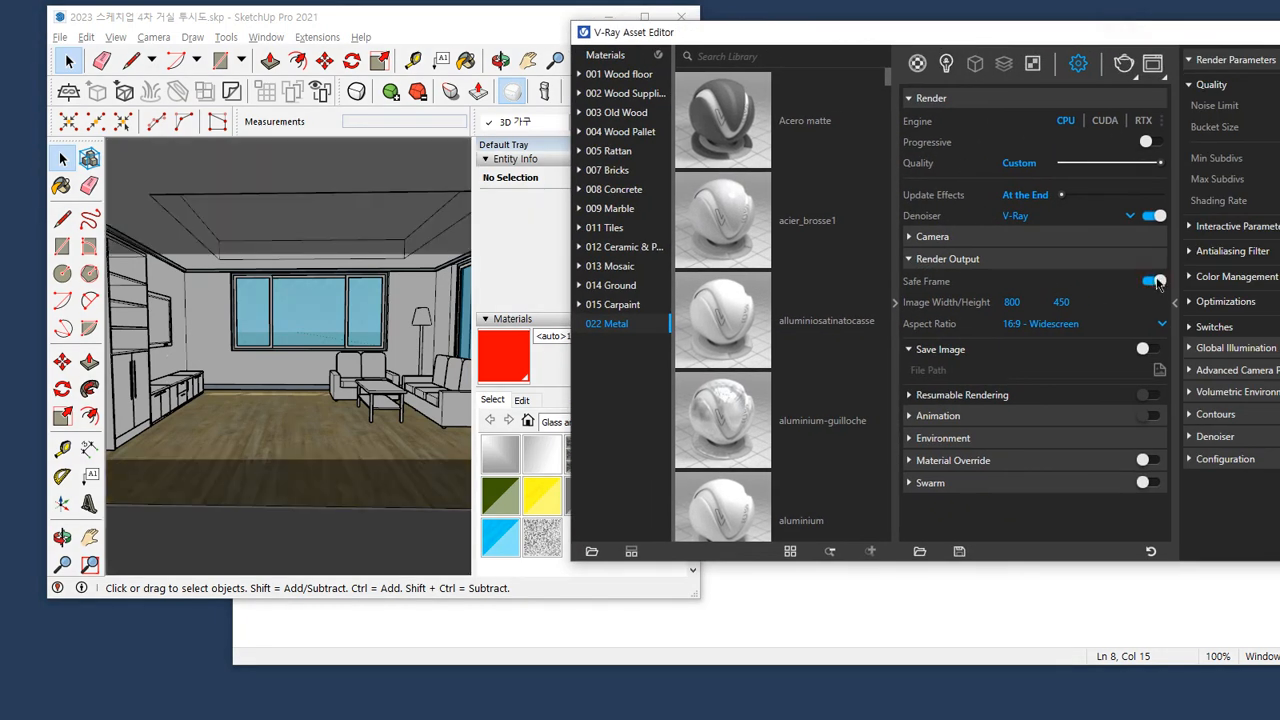
{"action": "mouse_move", "coordinate": [291, 253]}
{"action": "left_mouse_down"}
{"action": "mouse_move", "coordinate": [352, 253]}
{"action": "mouse_move", "coordinate": [328, 388]}
{"action": "mouse_move", "coordinate": [348, 463]}
{"action": "mouse_move", "coordinate": [404, 460]}
{"action": "left_mouse_up"}
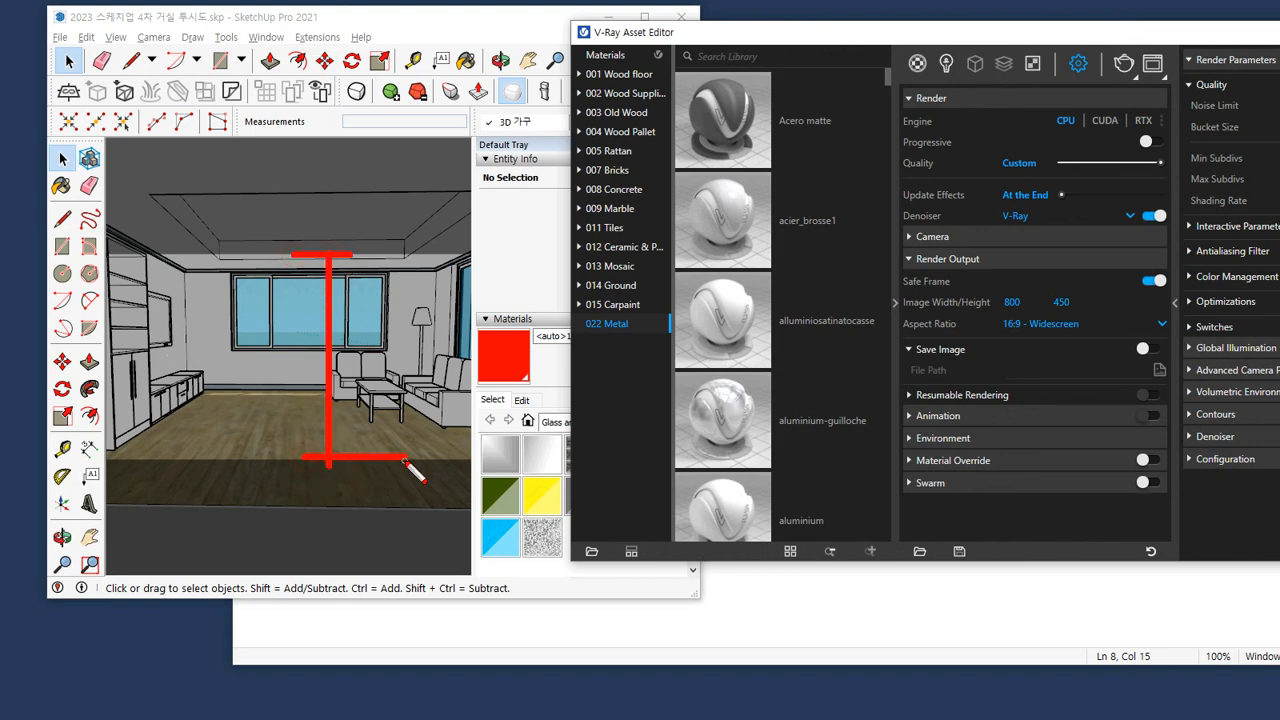
{"action": "mouse_move", "coordinate": [373, 159]}
{"action": "left_mouse_down"}
{"action": "mouse_move", "coordinate": [312, 200]}
{"action": "mouse_move", "coordinate": [375, 205]}
{"action": "left_mouse_up"}
{"action": "mouse_move", "coordinate": [337, 468]}
{"action": "left_mouse_down"}
{"action": "mouse_move", "coordinate": [293, 506]}
{"action": "mouse_move", "coordinate": [384, 540]}
{"action": "left_mouse_up"}
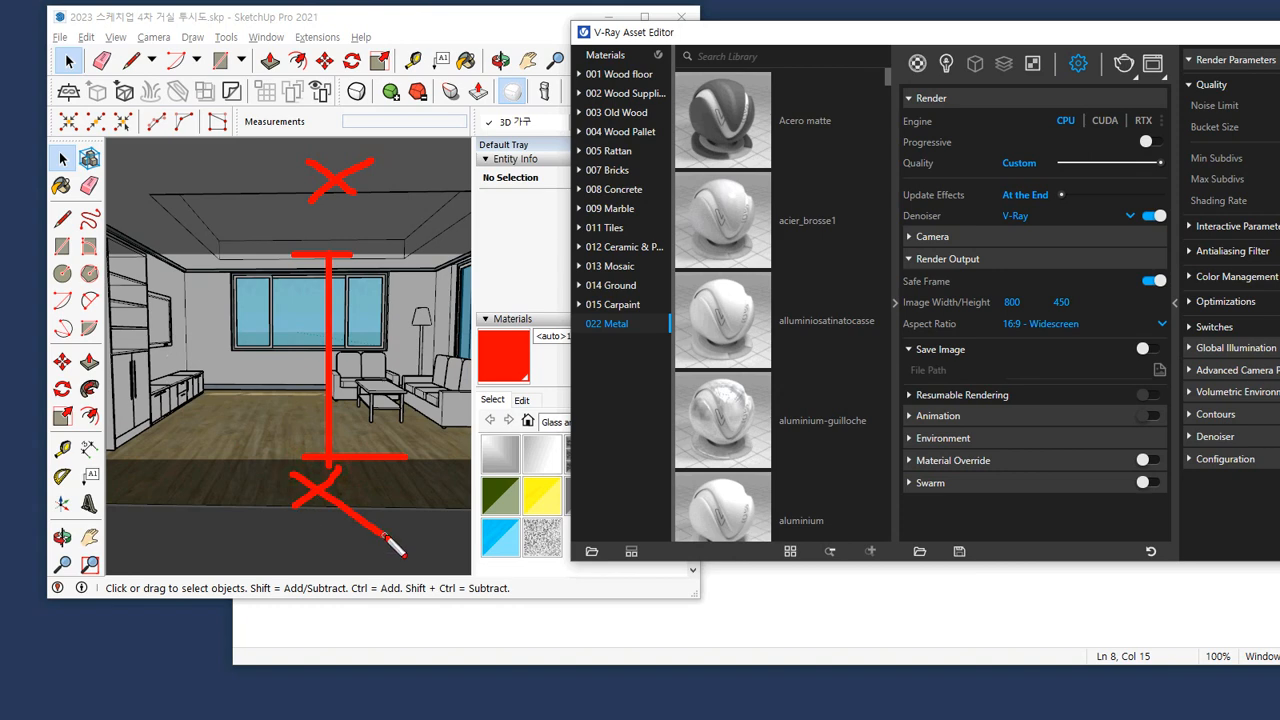
{"action": "key", "text": "e"}
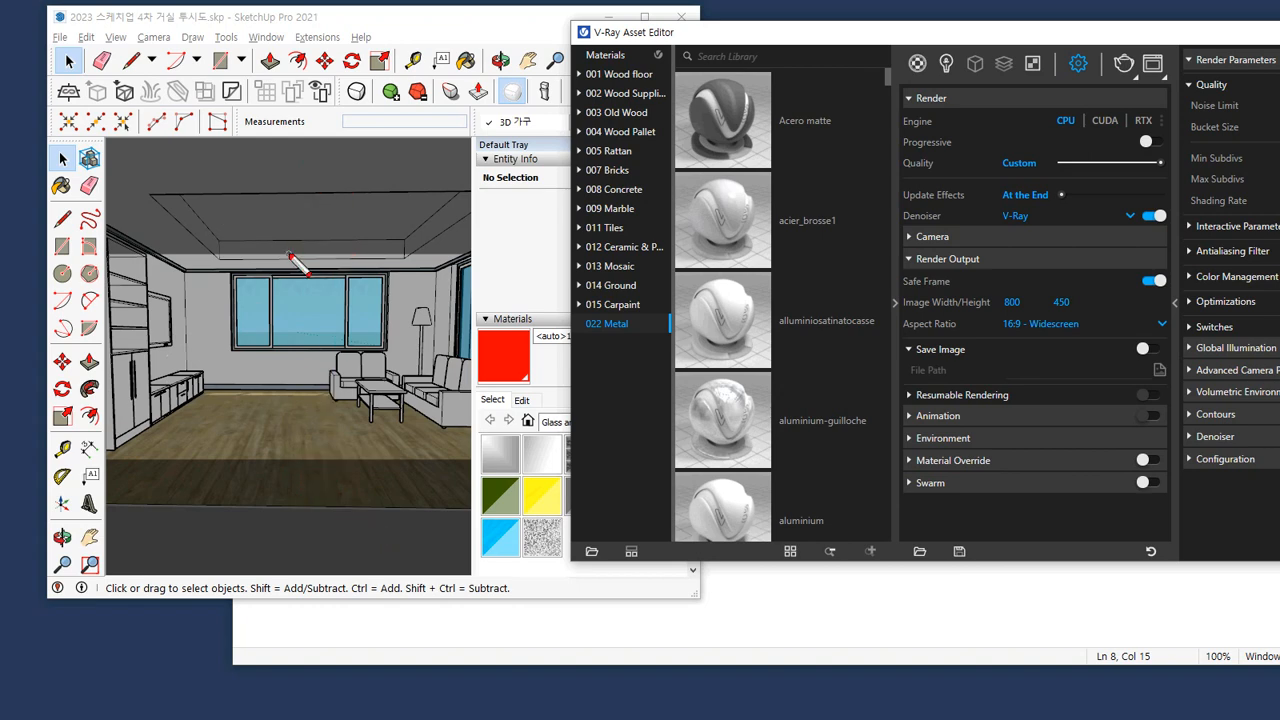
{"action": "mouse_move", "coordinate": [283, 254]}
{"action": "left_mouse_down", "text": "shift"}
{"action": "mouse_move", "coordinate": [351, 254]}
{"action": "mouse_move", "coordinate": [297, 156]}
{"action": "mouse_move", "coordinate": [338, 143]}
{"action": "left_mouse_up", "text": "shift"}
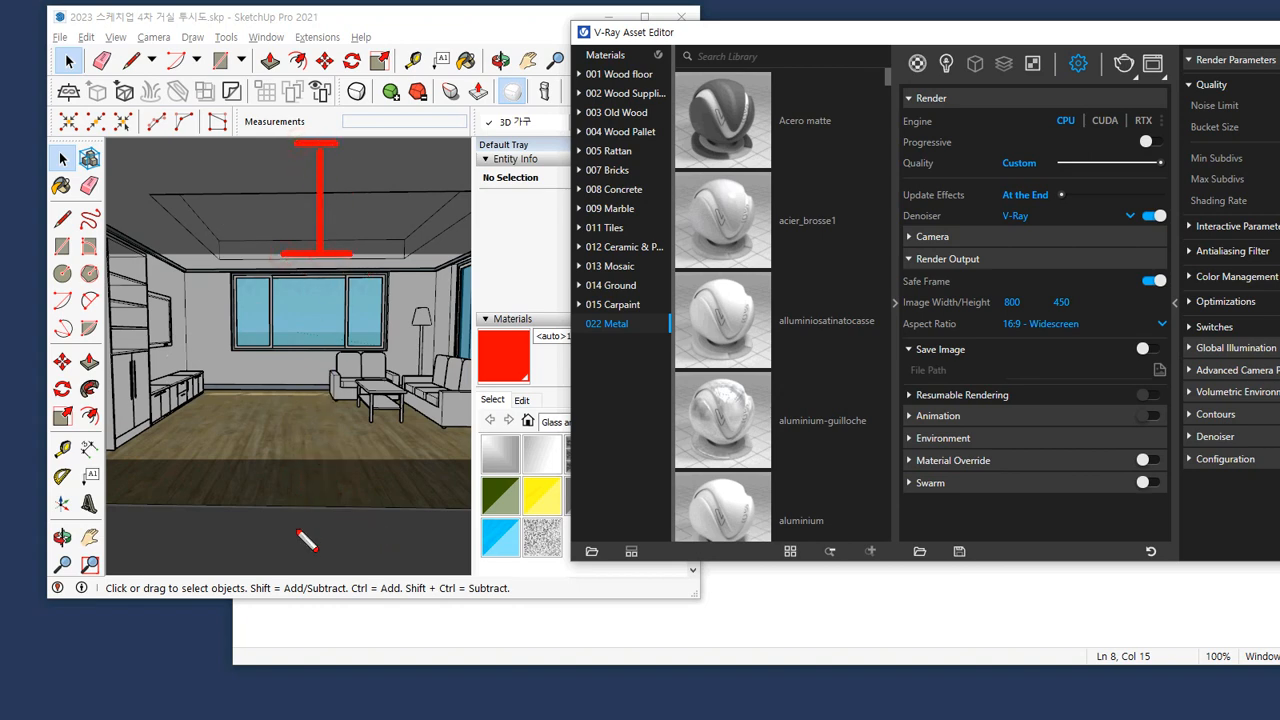
{"action": "mouse_move", "coordinate": [214, 250]}
{"action": "left_mouse_down", "text": "shift"}
{"action": "mouse_move", "coordinate": [250, 250]}
{"action": "mouse_move", "coordinate": [244, 455]}
{"action": "mouse_move", "coordinate": [290, 455]}
{"action": "left_mouse_up", "text": "shift"}
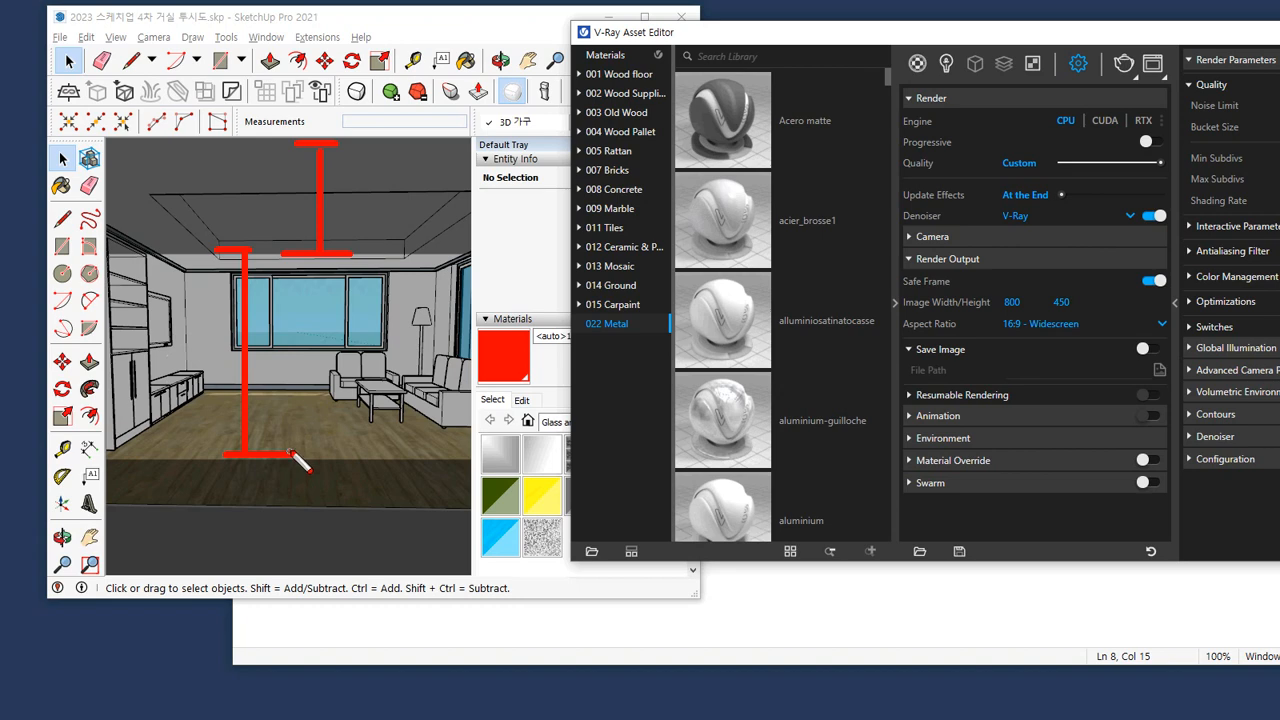
{"action": "key", "text": "e"}
{"action": "mouse_move", "coordinate": [298, 446]}
{"action": "left_mouse_down"}
{"action": "mouse_move", "coordinate": [268, 439]}
{"action": "mouse_move", "coordinate": [300, 436]}
{"action": "left_mouse_up"}
{"action": "key", "text": "Escape"}
Orbit the living room view up and down to examine which ceiling and floor areas fall inside the safe frame
{"action": "middle_click_drag", "start_coordinate": [320, 322], "coordinate": [322, 395]}
{"action": "key", "text": "ctrl+2"}
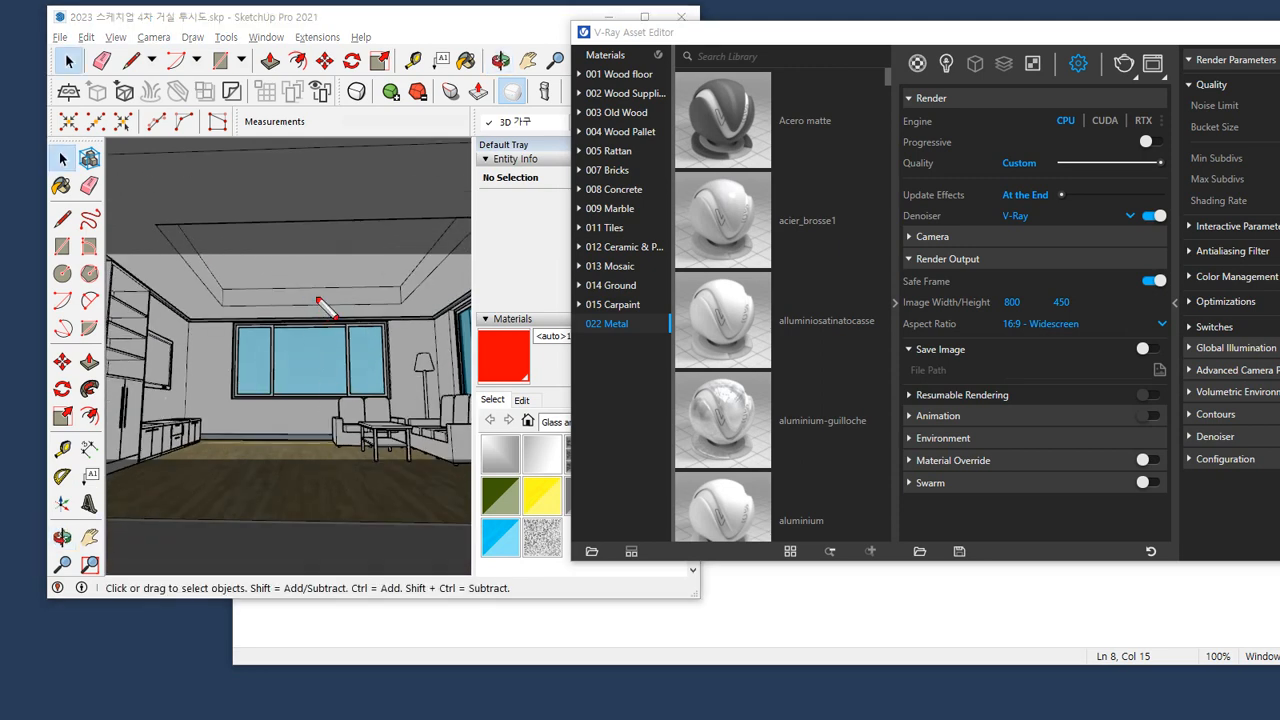
{"action": "mouse_move", "coordinate": [320, 306]}
{"action": "left_mouse_down"}
{"action": "mouse_move", "coordinate": [337, 297]}
{"action": "mouse_move", "coordinate": [314, 317]}
{"action": "left_mouse_up"}
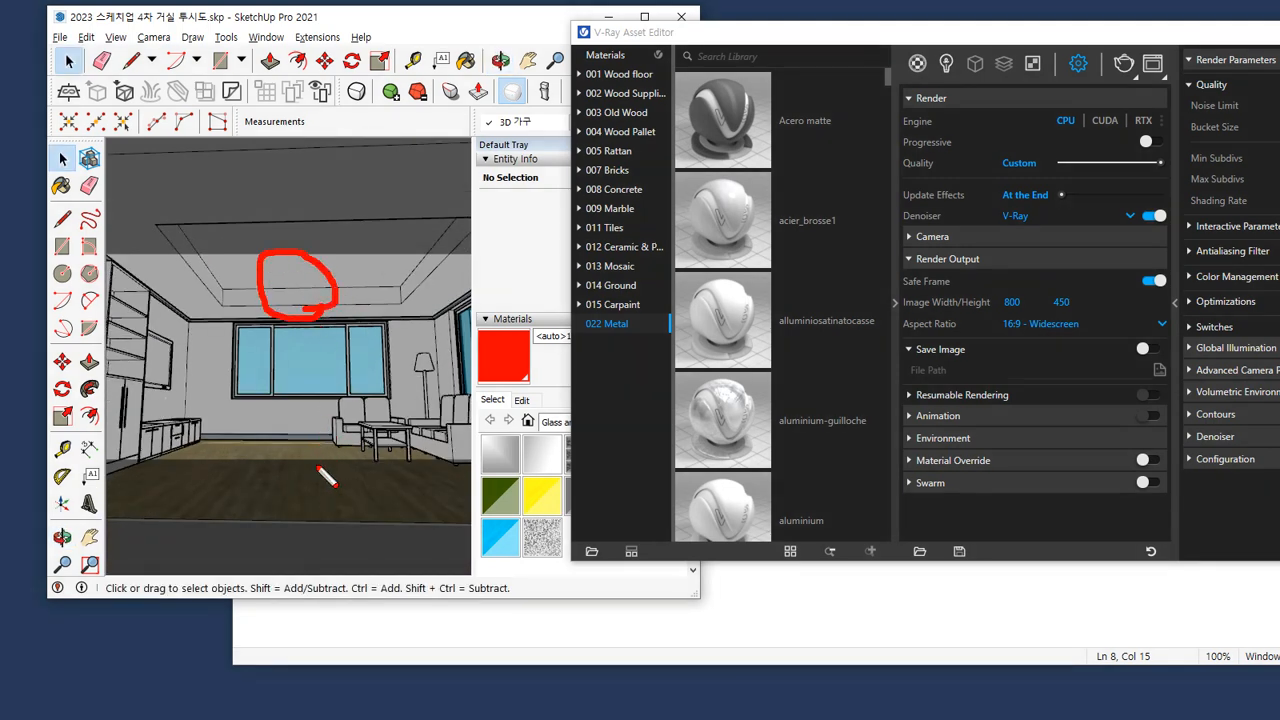
{"action": "mouse_move", "coordinate": [323, 471]}
{"action": "left_mouse_down"}
{"action": "mouse_move", "coordinate": [309, 483]}
{"action": "mouse_move", "coordinate": [297, 474]}
{"action": "left_mouse_up"}
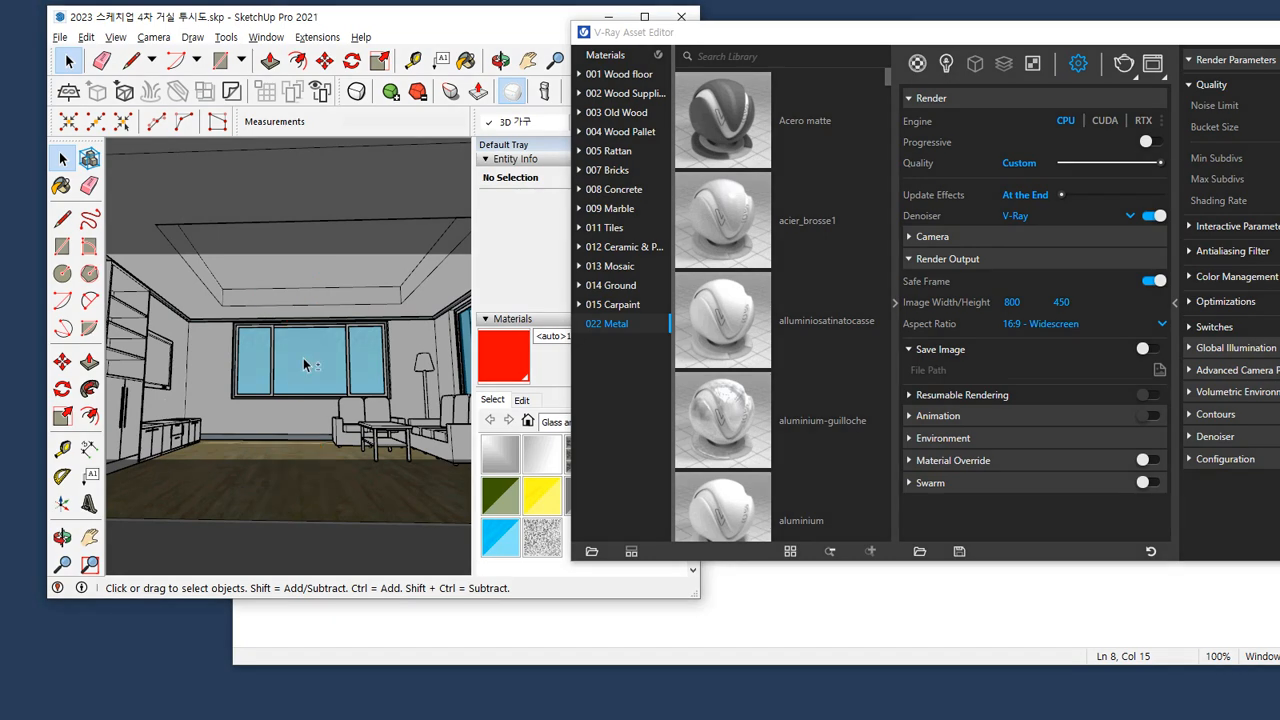
{"action": "middle_click_drag", "start_coordinate": [306, 365], "coordinate": [306, 372]}
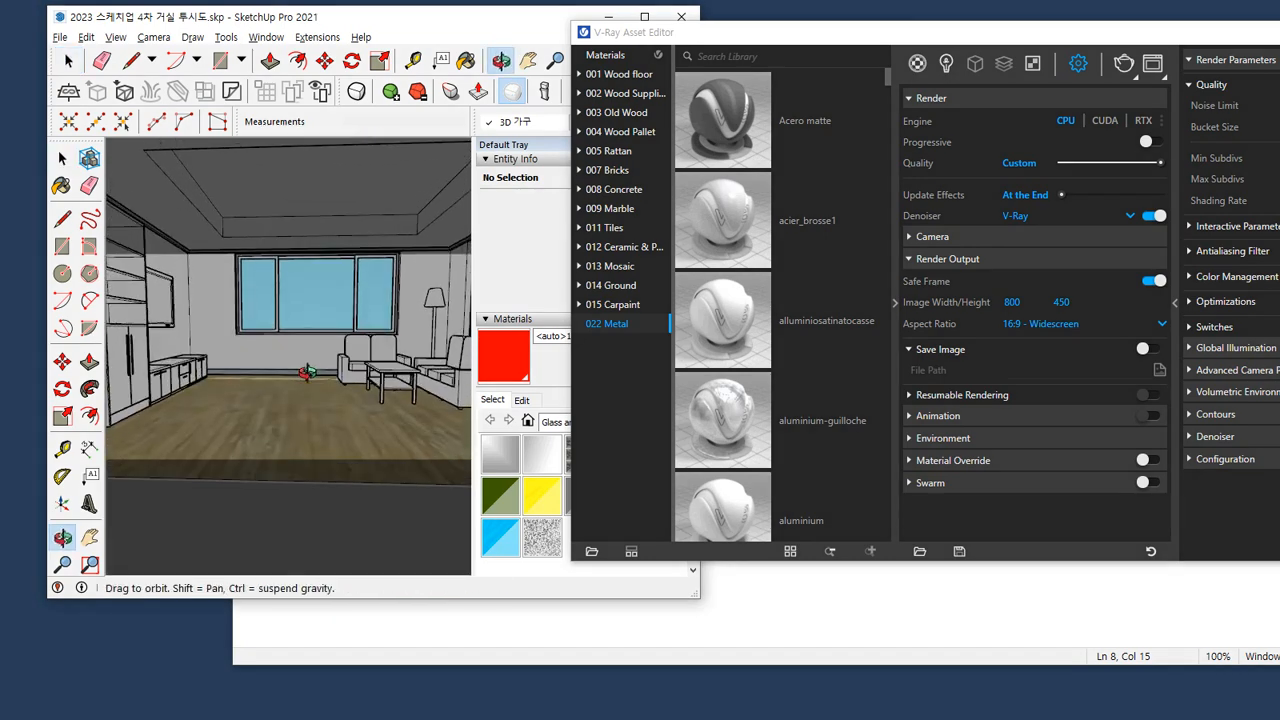
{"action": "key", "text": "ctrl+2"}
{"action": "left_click_drag", "start_coordinate": [325, 452], "coordinate": [323, 436]}
{"action": "mouse_move", "coordinate": [317, 229]}
{"action": "left_mouse_down"}
{"action": "mouse_move", "coordinate": [277, 240]}
{"action": "mouse_move", "coordinate": [331, 245]}
{"action": "left_mouse_up"}
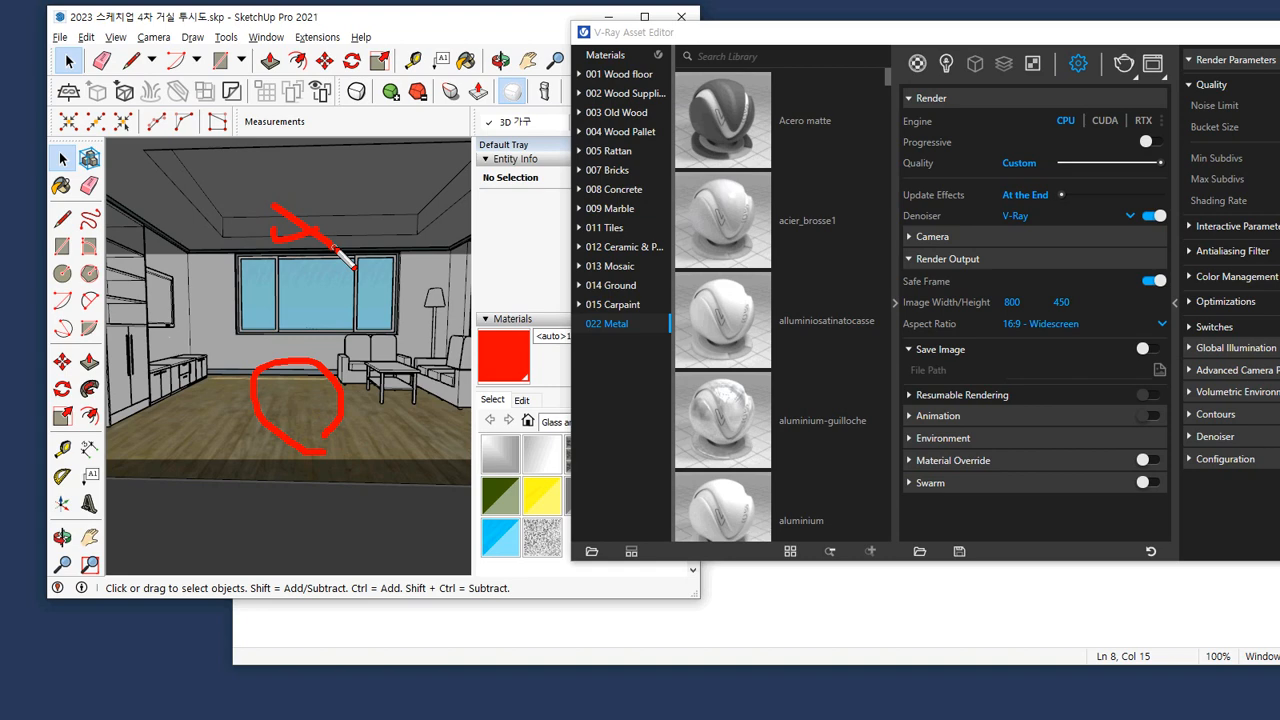
{"action": "key", "text": "Escape"}
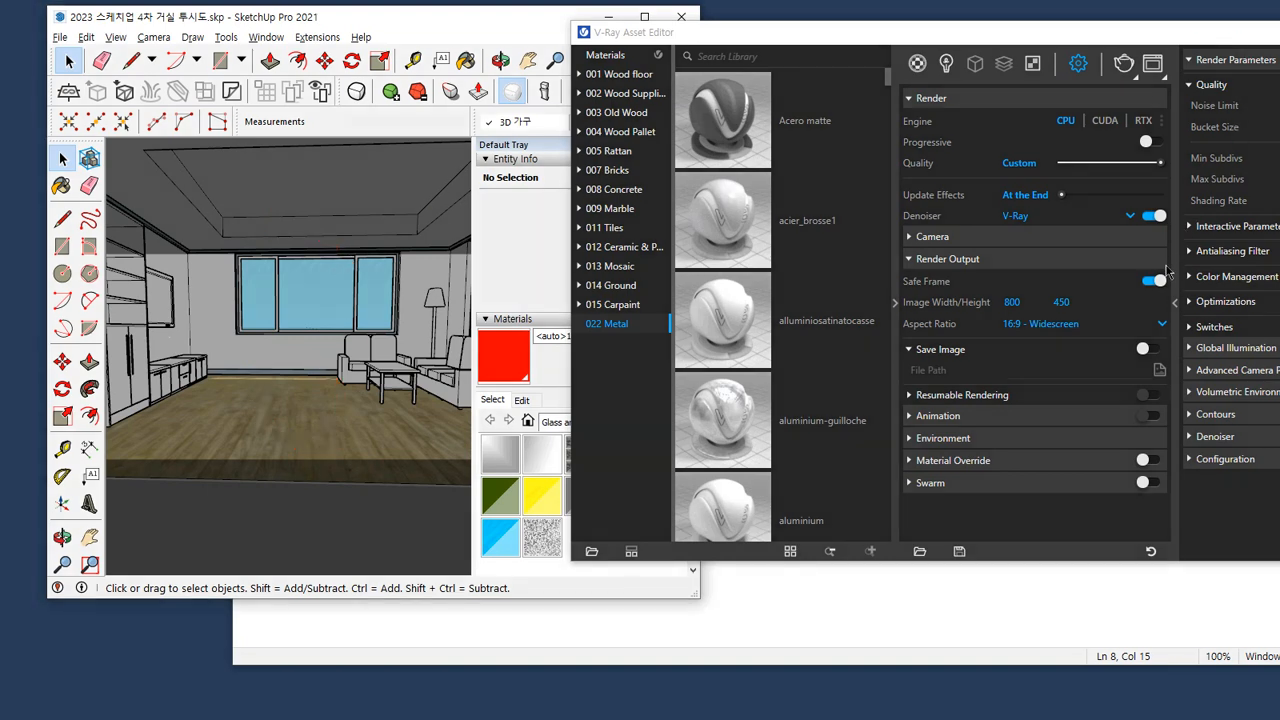
Toggle Safe Frame off and on to compare the viewport with and without the render boundaries
{"action": "left_click", "coordinate": [1155, 281]}
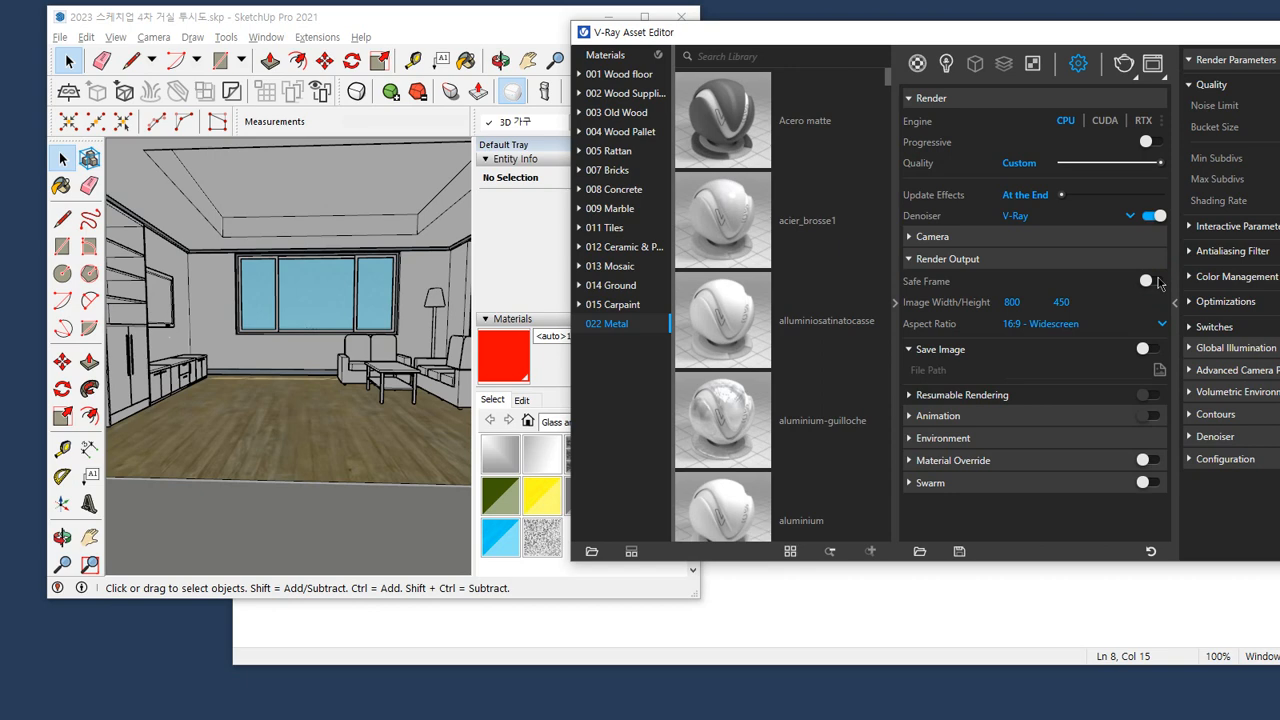
{"action": "left_click", "coordinate": [1155, 281]}
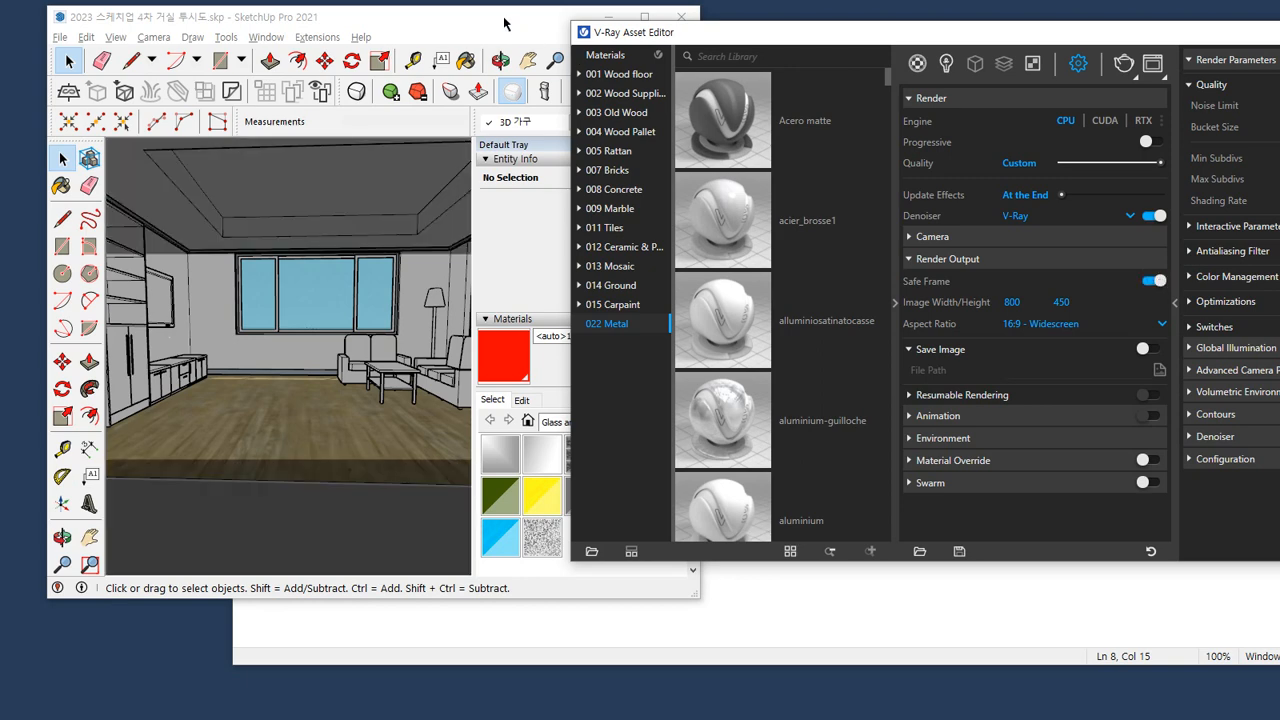
{"action": "left_click", "coordinate": [504, 24]}
{"action": "key", "text": "ctrl+alt+d"}
{"action": "mouse_move", "coordinate": [293, 405]}
{"action": "left_mouse_down"}
{"action": "mouse_move", "coordinate": [232, 352]}
{"action": "mouse_move", "coordinate": [294, 386]}
{"action": "left_mouse_up"}
{"action": "left_click_drag", "start_coordinate": [319, 177], "coordinate": [360, 168]}
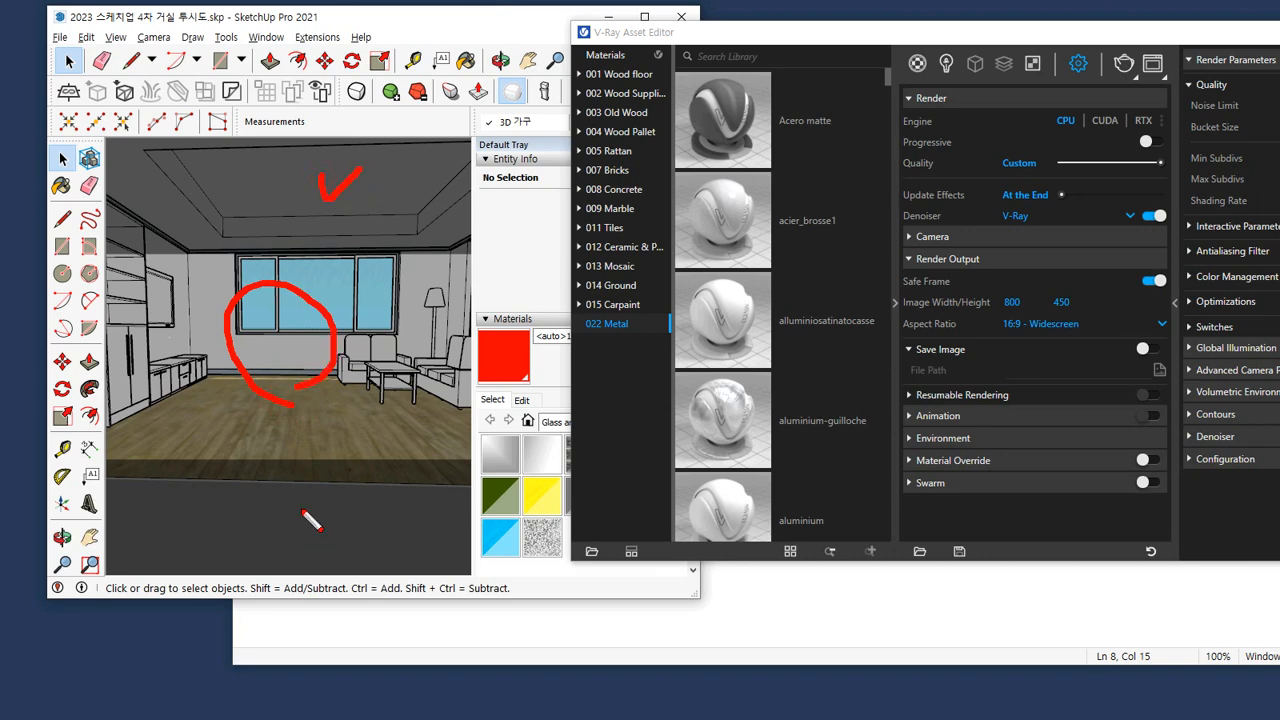
{"action": "left_click_drag", "start_coordinate": [286, 543], "coordinate": [347, 542]}
{"action": "key", "text": "Escape"}
Export the living room view with Safe Frame on as a 2D PNG, overwriting 2023 스케치업 4차 거실 투시도.png
{"action": "left_click", "coordinate": [60, 38]}
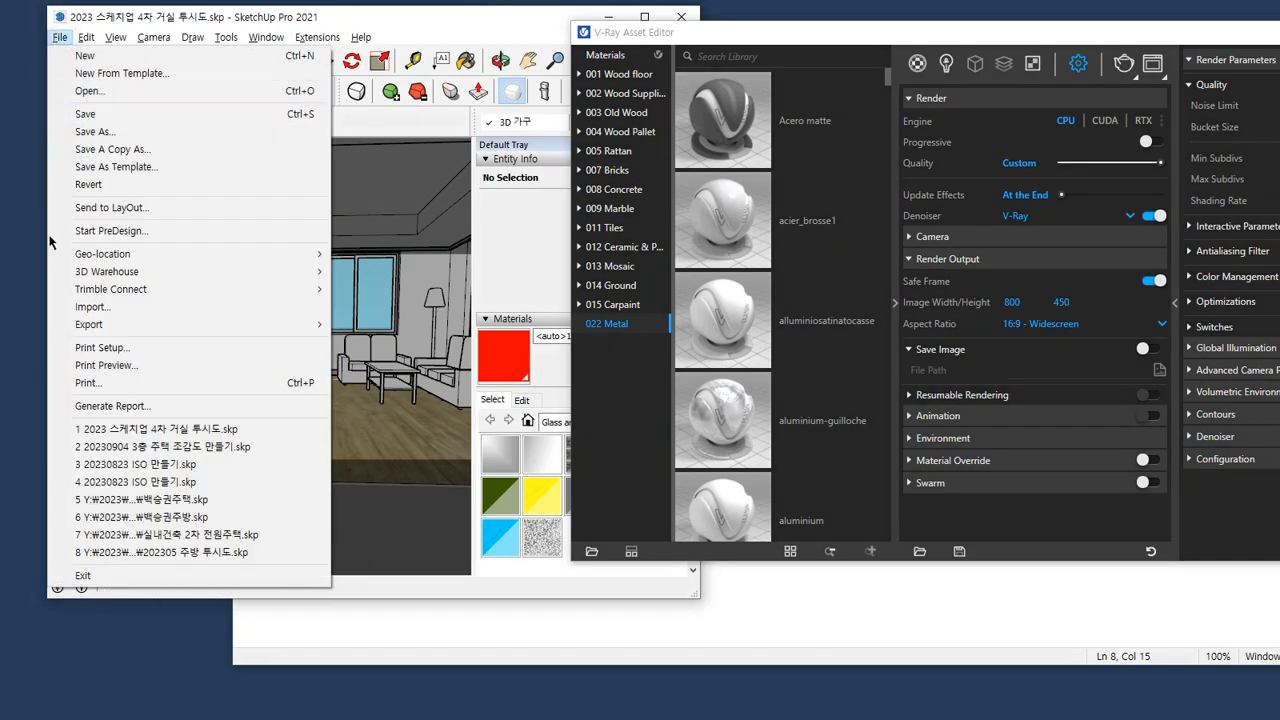
{"action": "mouse_move", "coordinate": [94, 324]}
{"action": "left_click", "coordinate": [385, 341]}
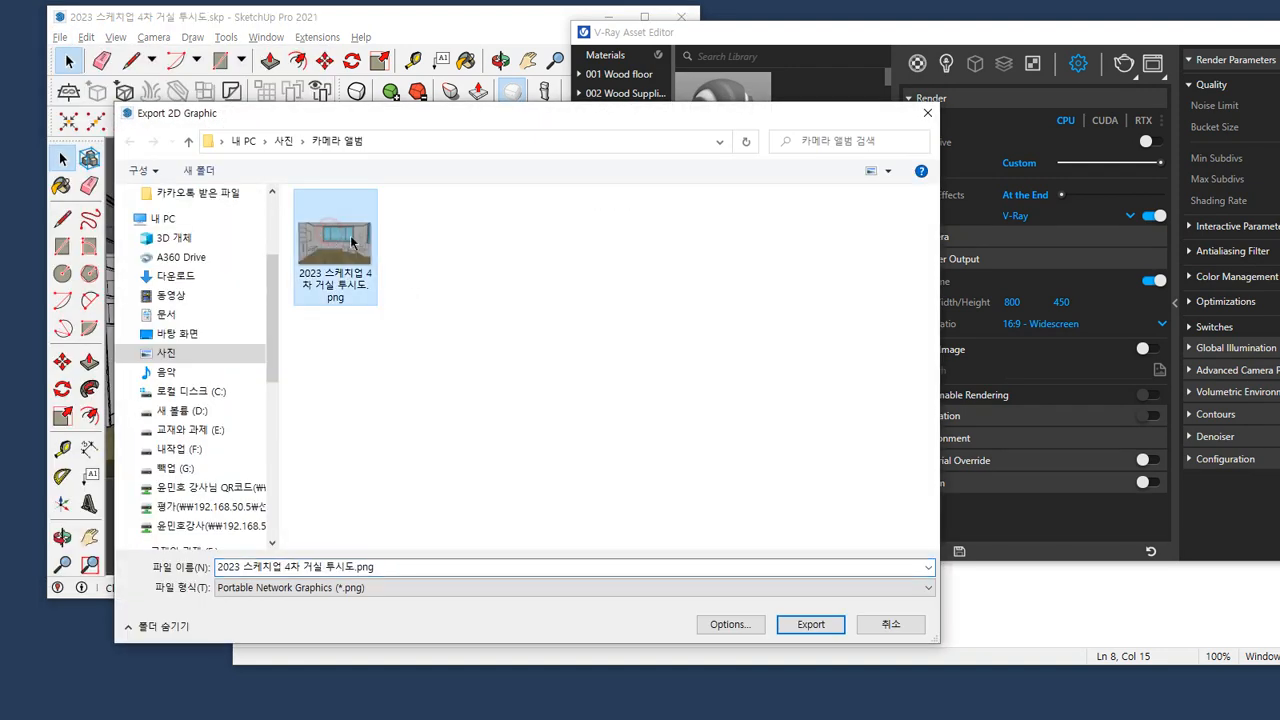
{"action": "left_click", "coordinate": [811, 624]}
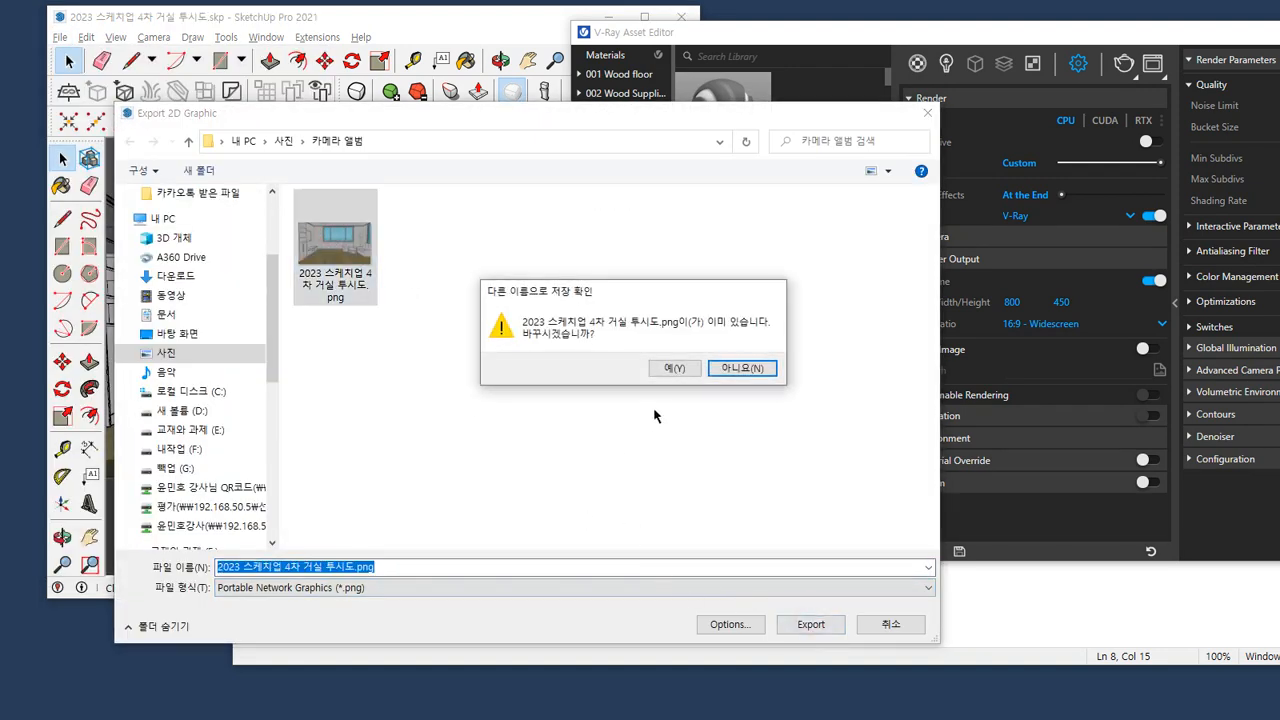
{"action": "left_click", "coordinate": [674, 368]}
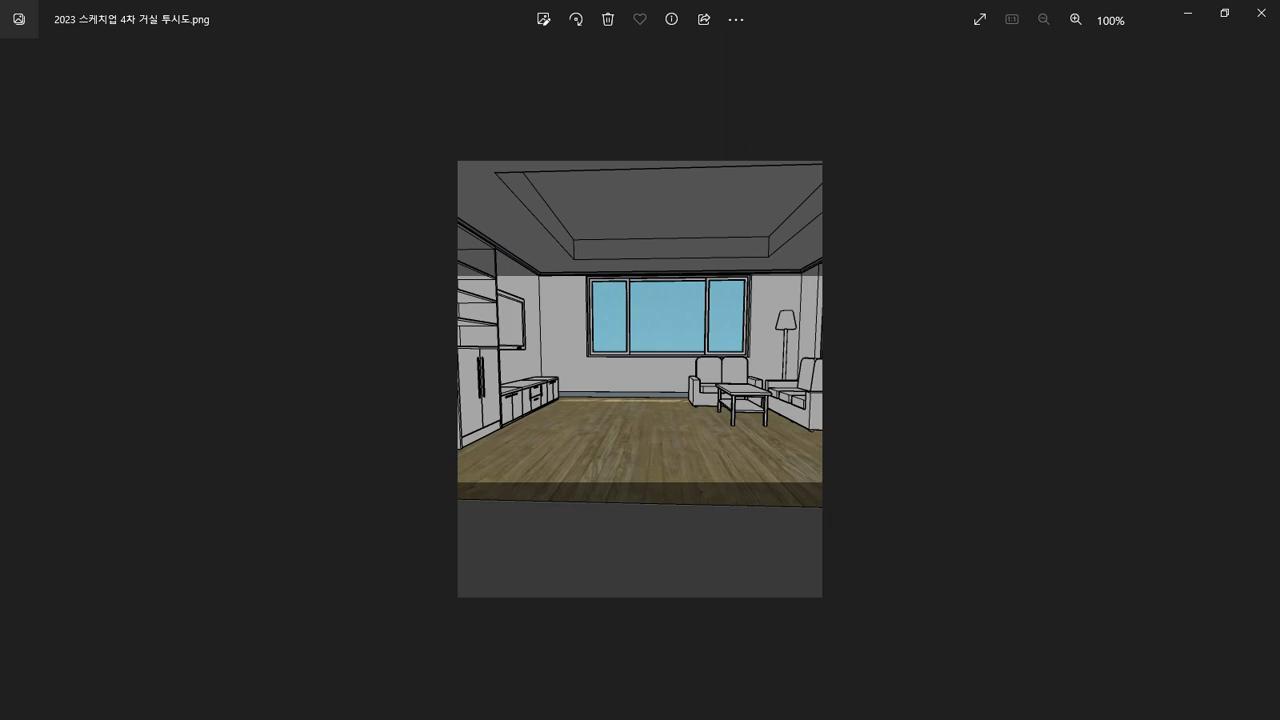
Examine the darkened bands above and below the room in the exported PNG and close the image
{"action": "scroll", "coordinate": [566, 291], "scroll_direction": "up", "scroll_amount": 2}
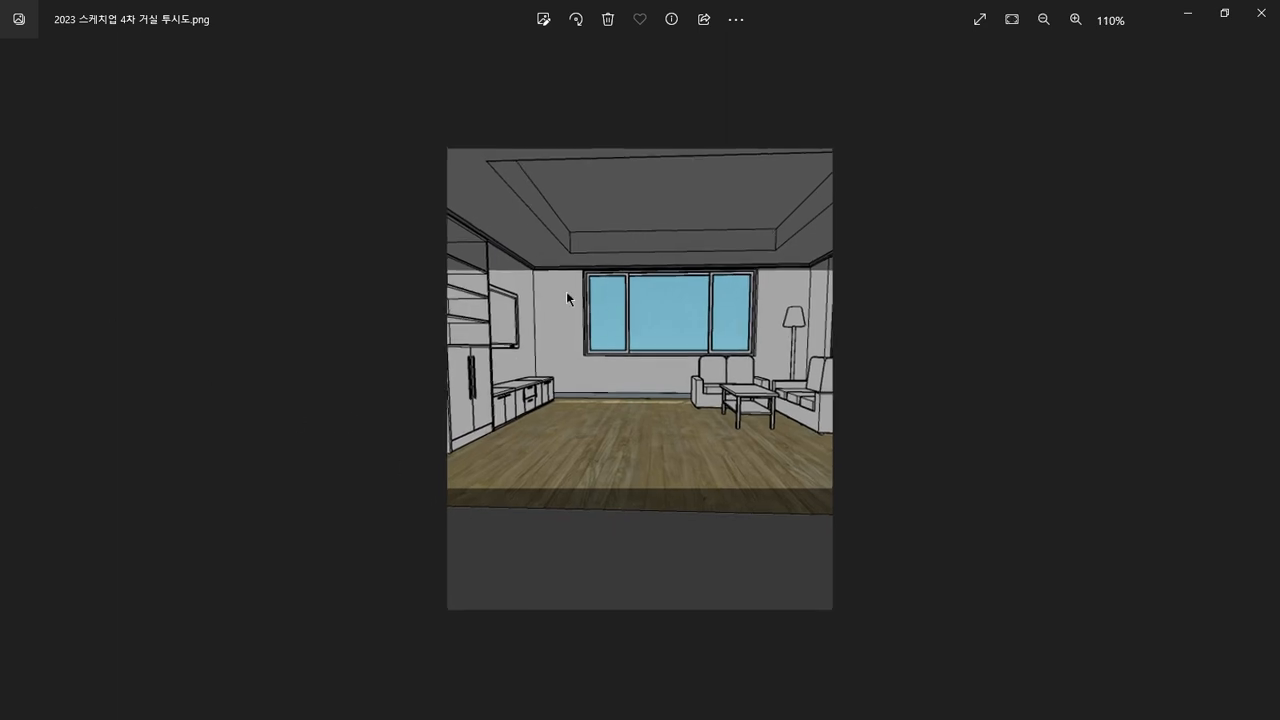
{"action": "mouse_move", "coordinate": [690, 512]}
{"action": "left_mouse_down"}
{"action": "mouse_move", "coordinate": [638, 606]}
{"action": "mouse_move", "coordinate": [618, 525]}
{"action": "mouse_move", "coordinate": [692, 577]}
{"action": "left_mouse_up"}
{"action": "mouse_move", "coordinate": [666, 259]}
{"action": "left_mouse_down"}
{"action": "mouse_move", "coordinate": [674, 267]}
{"action": "mouse_move", "coordinate": [654, 252]}
{"action": "mouse_move", "coordinate": [642, 186]}
{"action": "mouse_move", "coordinate": [608, 121]}
{"action": "mouse_move", "coordinate": [688, 120]}
{"action": "left_mouse_up"}
{"action": "key", "text": "Escape"}
{"action": "mouse_move", "coordinate": [620, 502]}
{"action": "left_mouse_down"}
{"action": "mouse_move", "coordinate": [697, 502]}
{"action": "mouse_move", "coordinate": [657, 654]}
{"action": "mouse_move", "coordinate": [713, 661]}
{"action": "left_mouse_up"}
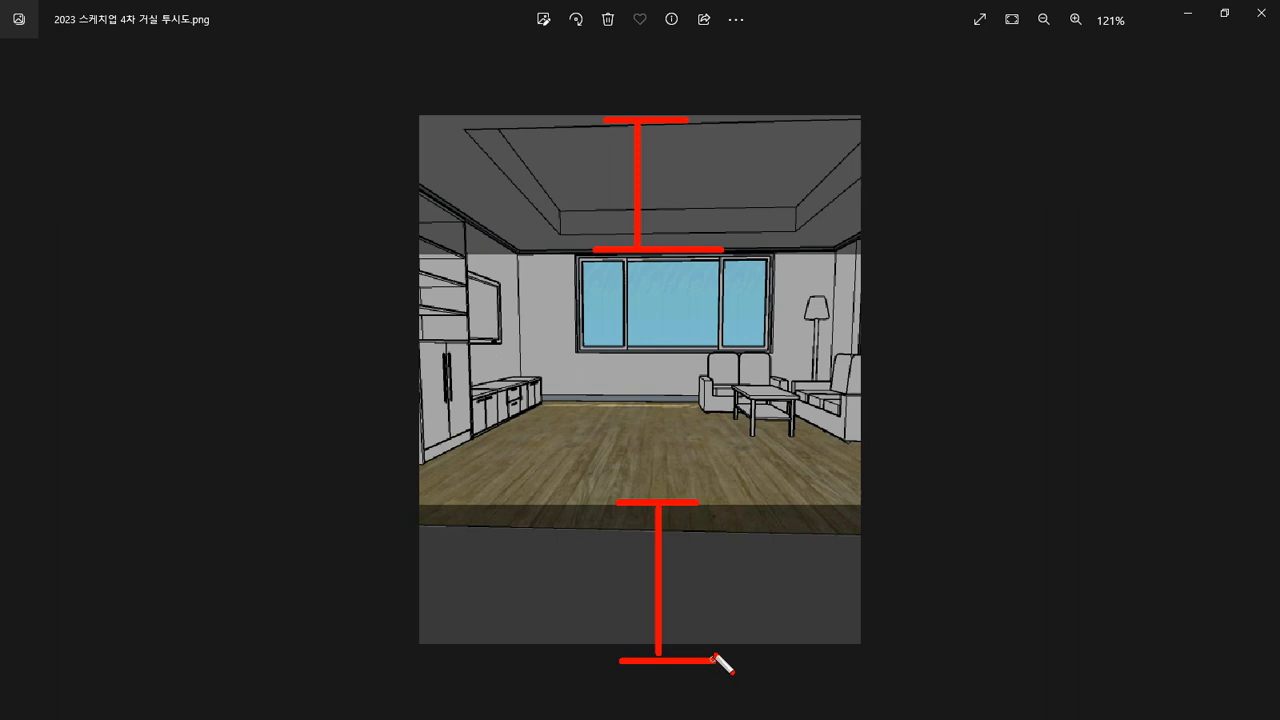
{"action": "key", "text": "Escape"}
{"action": "left_click", "coordinate": [1266, 8]}
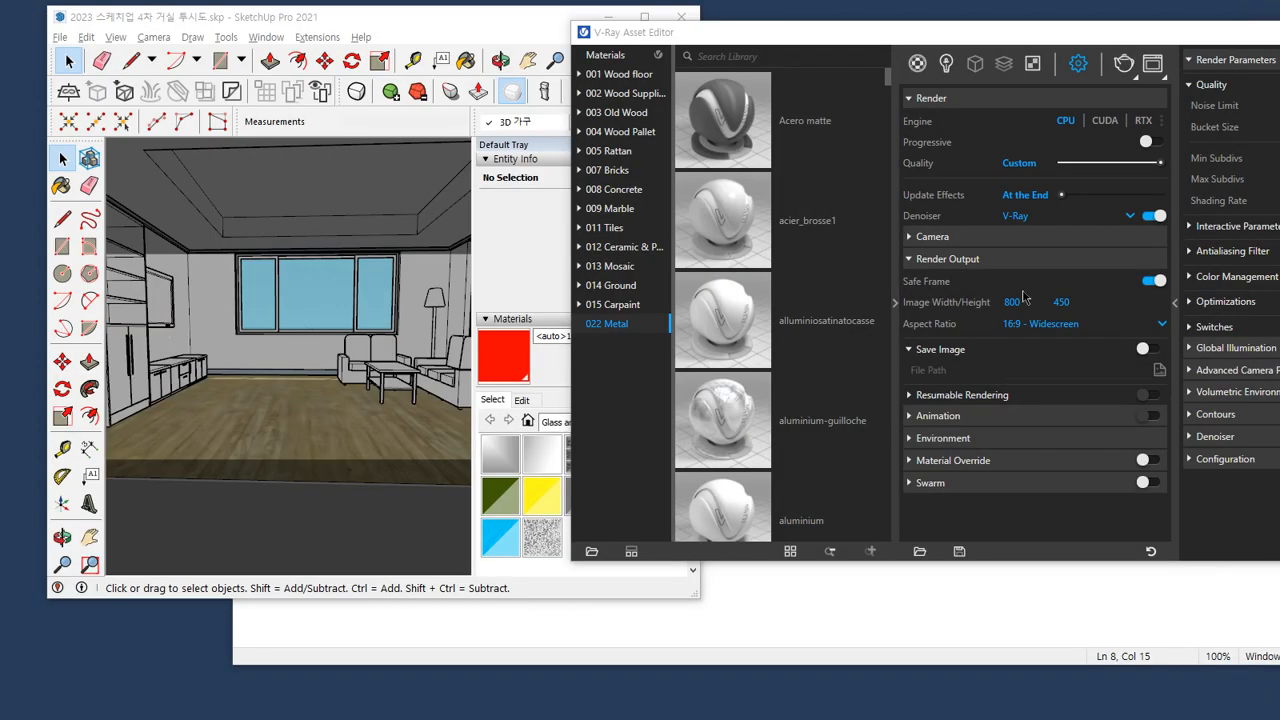
Turn off Safe Frame, re-export the view over 2023 스케치업 4차 거실 투시도.png and check the exported image
{"action": "left_click", "coordinate": [1153, 281]}
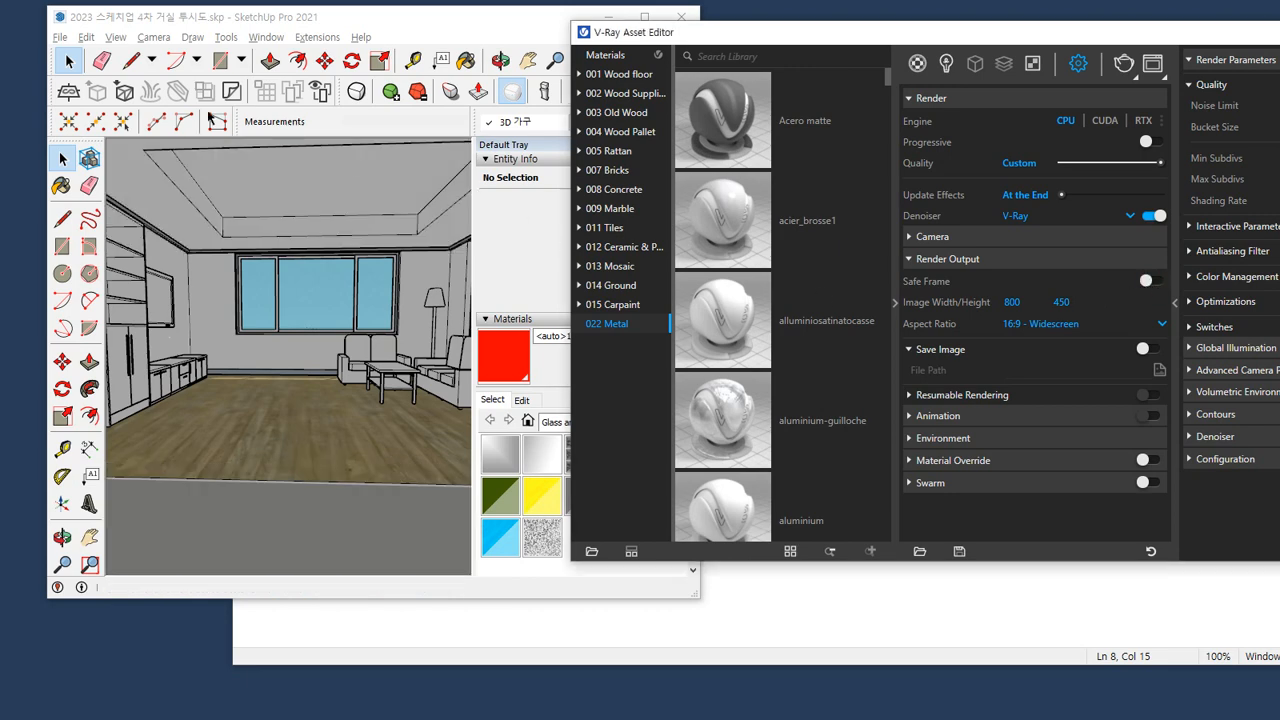
{"action": "left_click", "coordinate": [58, 40]}
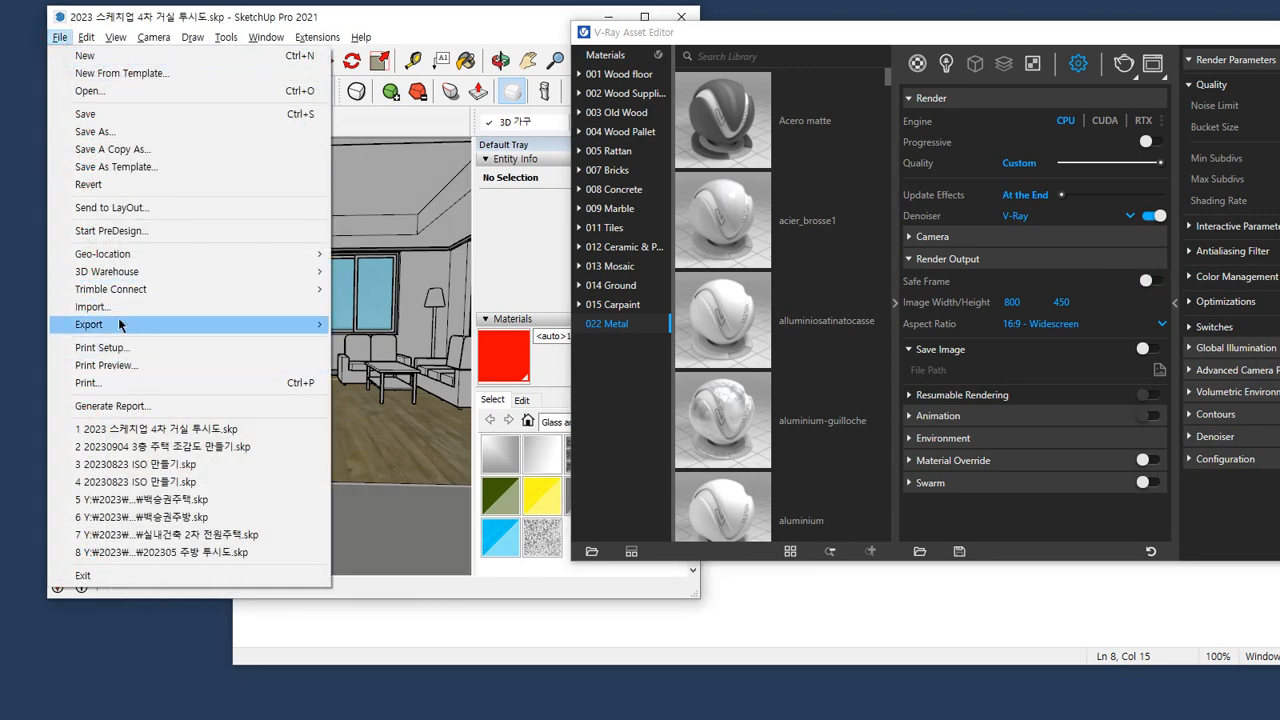
{"action": "left_click", "coordinate": [118, 322]}
{"action": "left_click", "coordinate": [382, 342]}
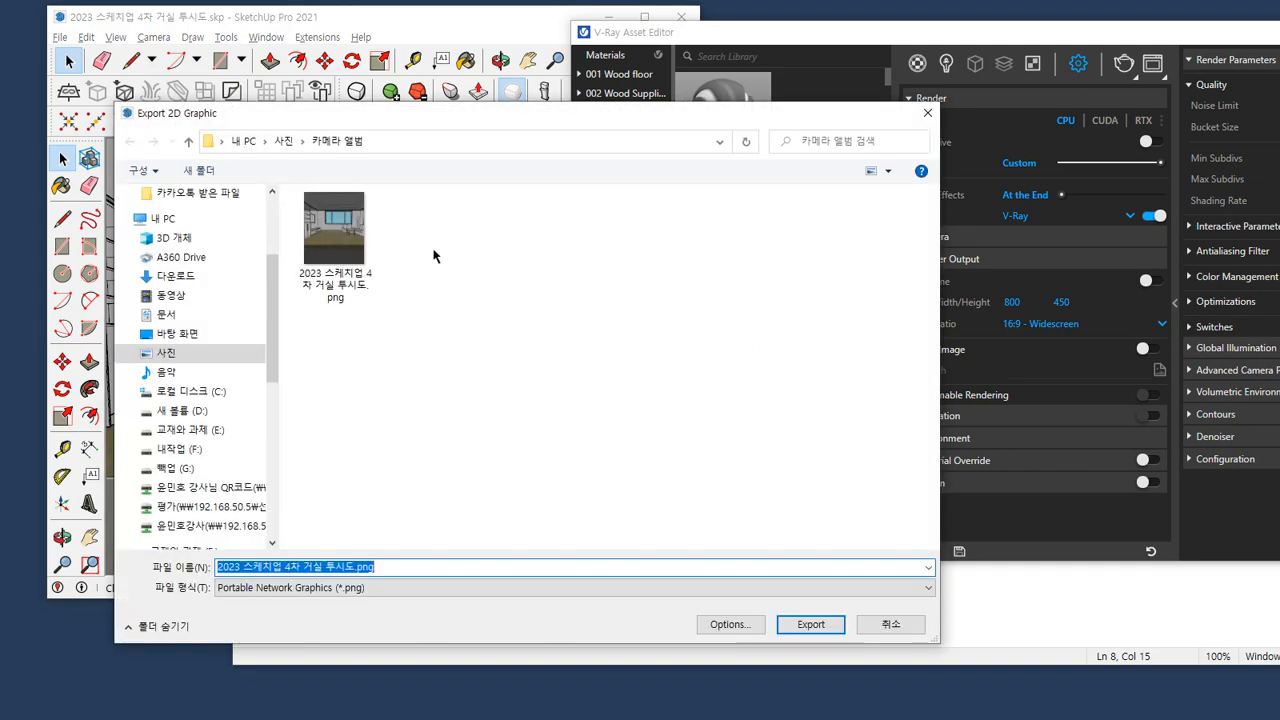
{"action": "left_click", "coordinate": [334, 228]}
{"action": "left_click", "coordinate": [811, 624]}
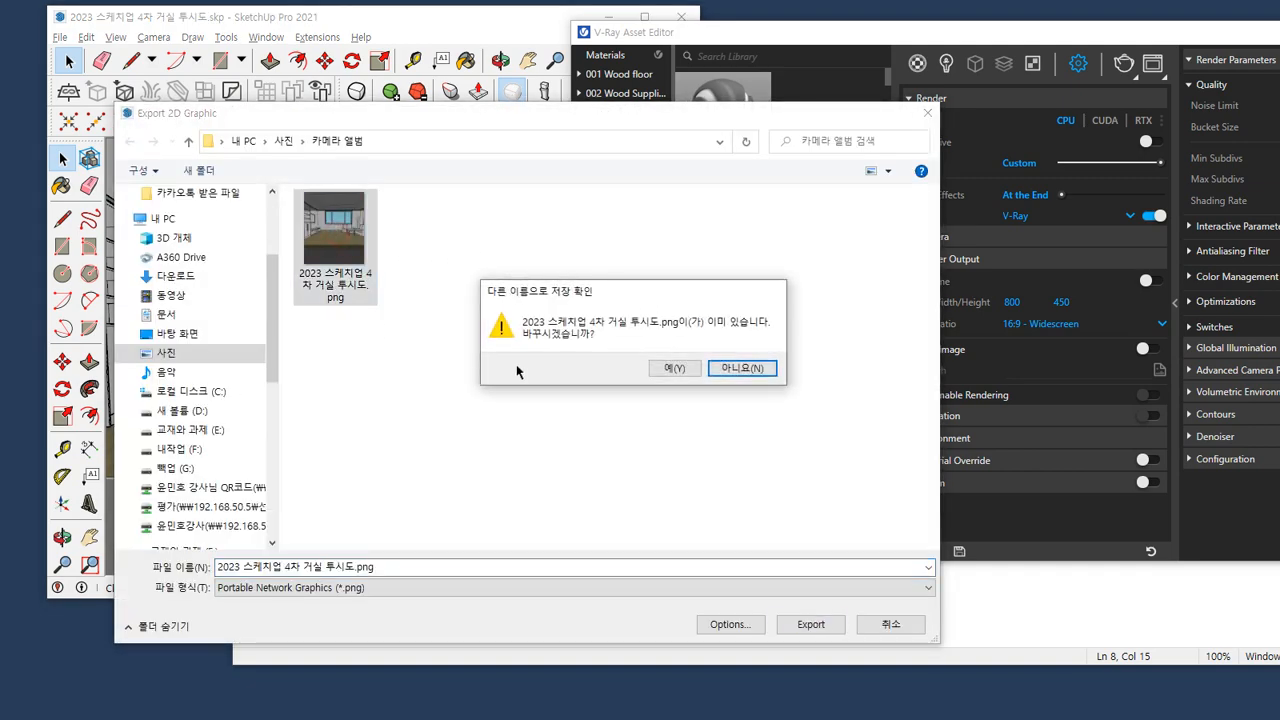
{"action": "left_click", "coordinate": [672, 371]}
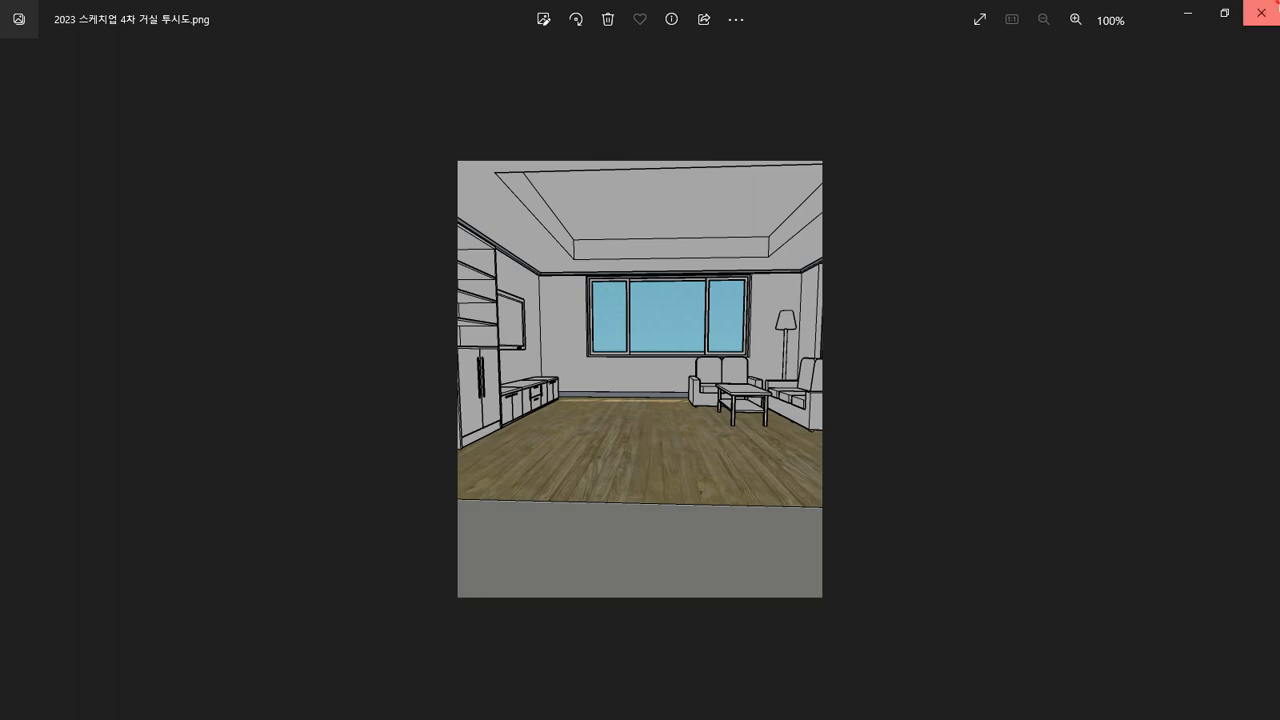
{"action": "left_click", "coordinate": [1260, 12]}
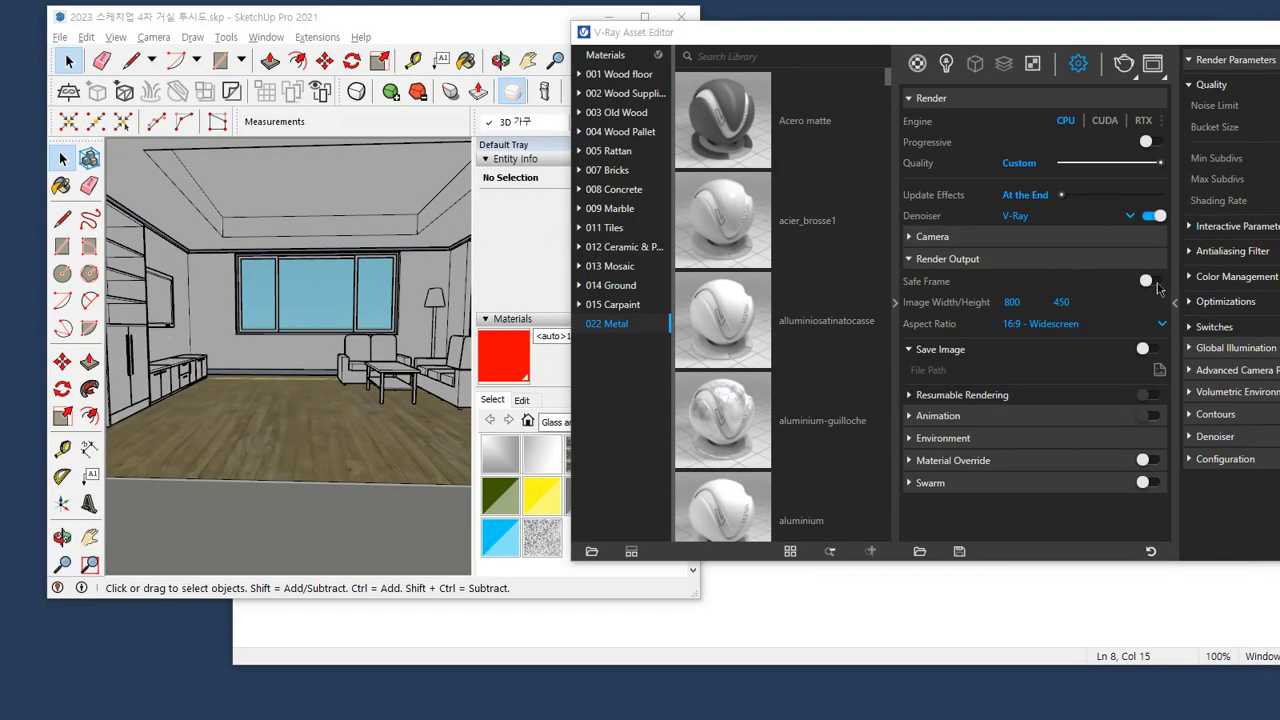
Turn Safe Frame back on and reframe the living room in a maximized model window, with the Asset Editor out of the way
{"action": "left_click", "coordinate": [1152, 282]}
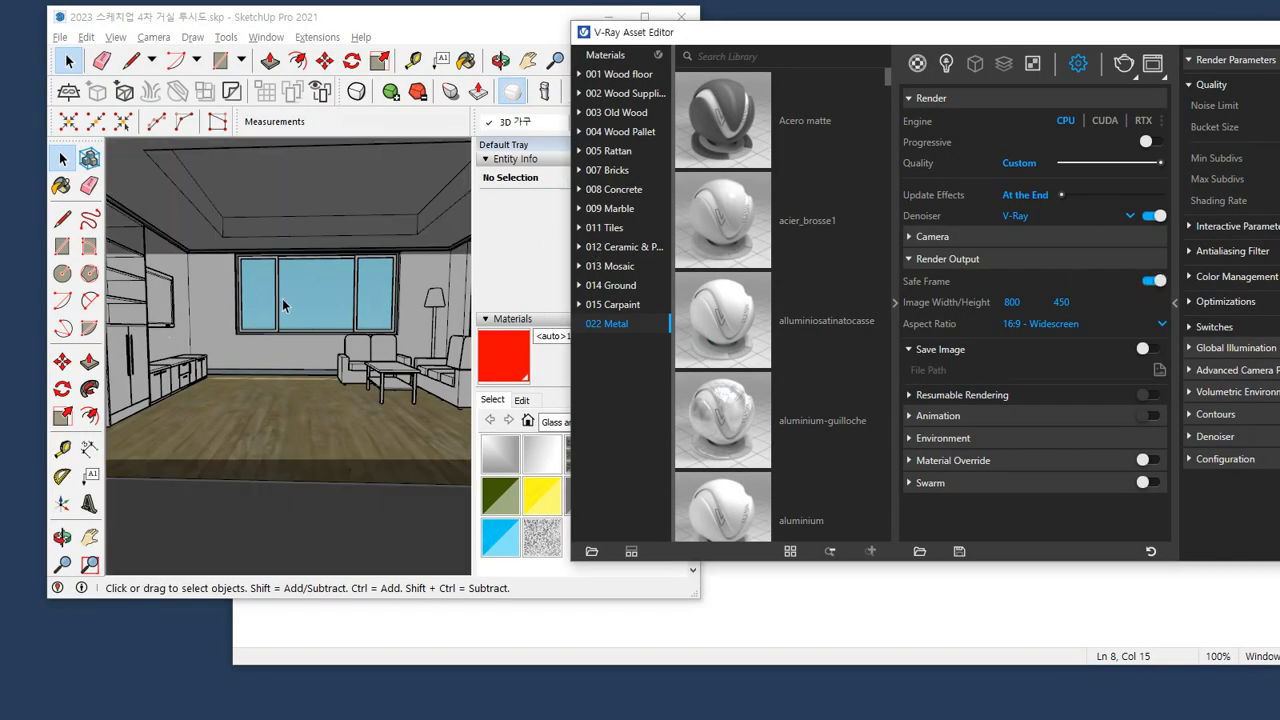
{"action": "mouse_move", "coordinate": [740, 32]}
{"action": "left_mouse_down"}
{"action": "mouse_move", "coordinate": [683, 159]}
{"action": "mouse_move", "coordinate": [684, 98]}
{"action": "mouse_move", "coordinate": [653, 491]}
{"action": "mouse_move", "coordinate": [653, 708]}
{"action": "left_mouse_up"}
{"action": "left_click", "coordinate": [650, 20]}
{"action": "middle_click_drag", "start_coordinate": [400, 390], "coordinate": [397, 363]}
{"action": "mouse_move", "coordinate": [515, 320]}
{"action": "middle_mouse_down"}
{"action": "mouse_move", "coordinate": [534, 334]}
{"action": "mouse_move", "coordinate": [509, 371]}
{"action": "mouse_move", "coordinate": [489, 371]}
{"action": "mouse_move", "coordinate": [543, 380]}
{"action": "mouse_move", "coordinate": [530, 362]}
{"action": "mouse_move", "coordinate": [523, 394]}
{"action": "mouse_move", "coordinate": [543, 377]}
{"action": "mouse_move", "coordinate": [536, 392]}
{"action": "middle_mouse_up"}
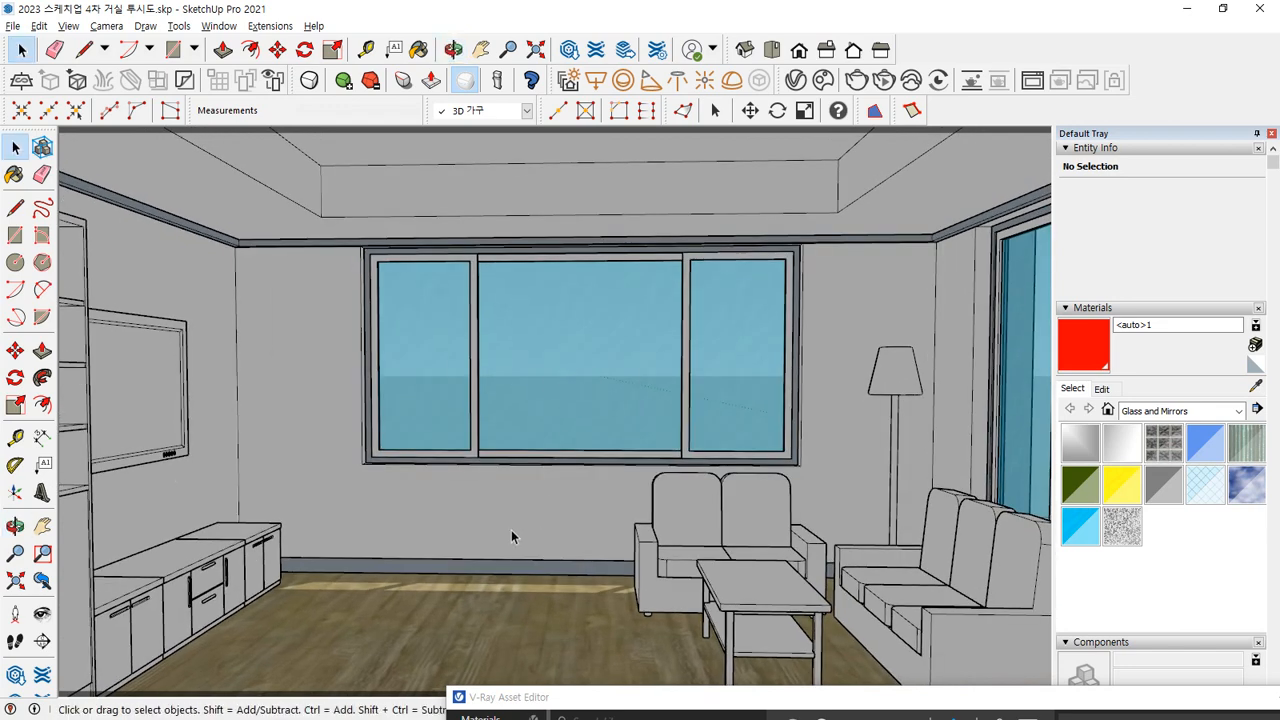
With Safe Frame off, change the render aspect ratio to 4:3 - Picture and back to 16:9 - Widescreen
{"action": "left_click", "coordinate": [534, 704]}
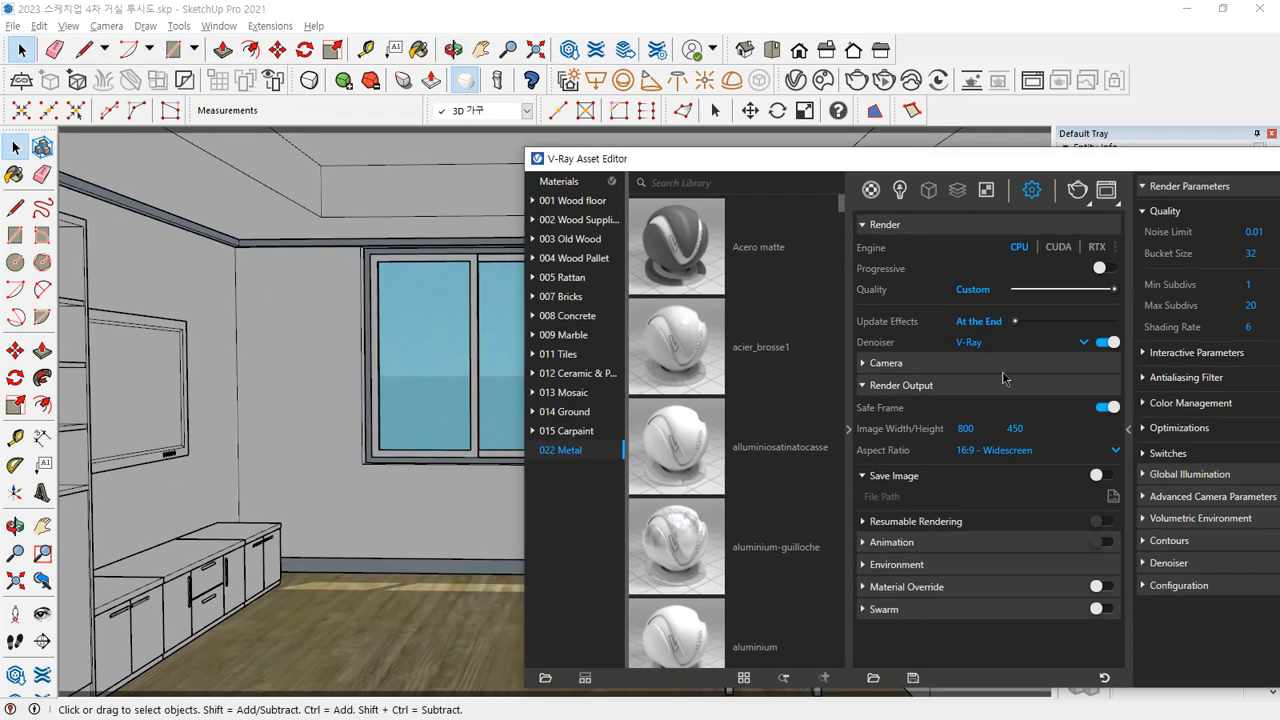
{"action": "left_click", "coordinate": [1107, 408]}
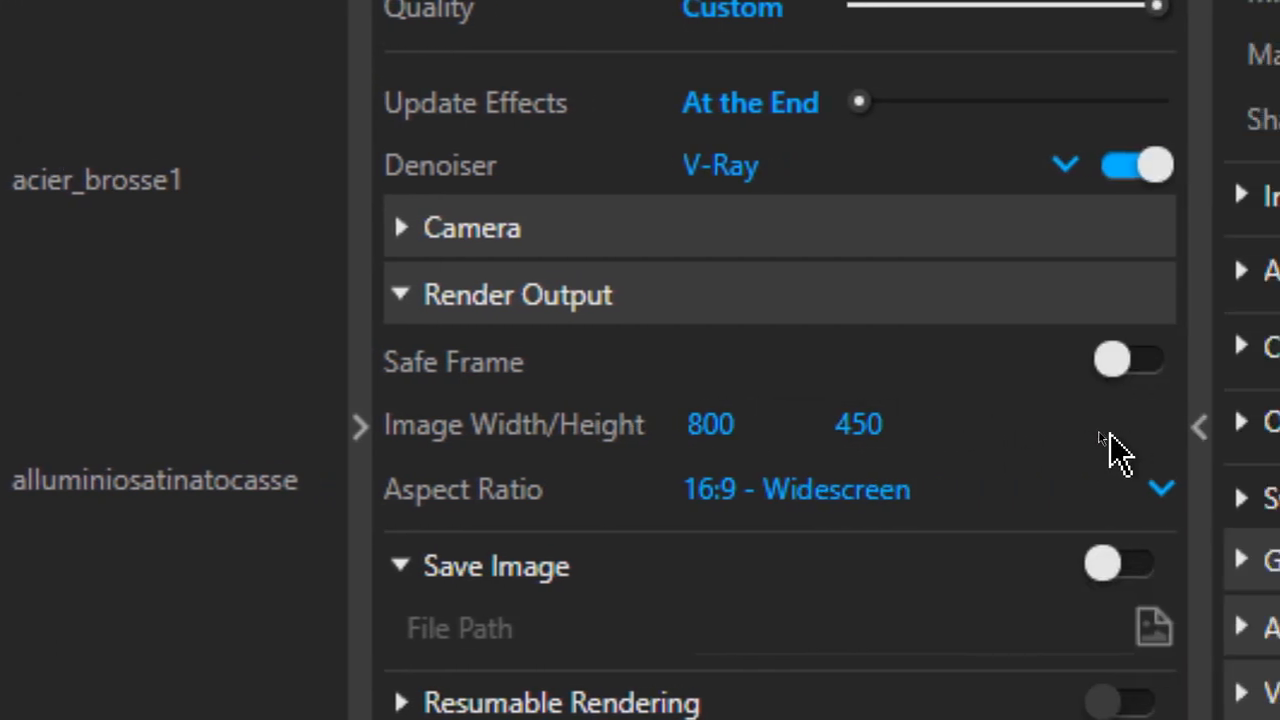
{"action": "left_click", "coordinate": [712, 498]}
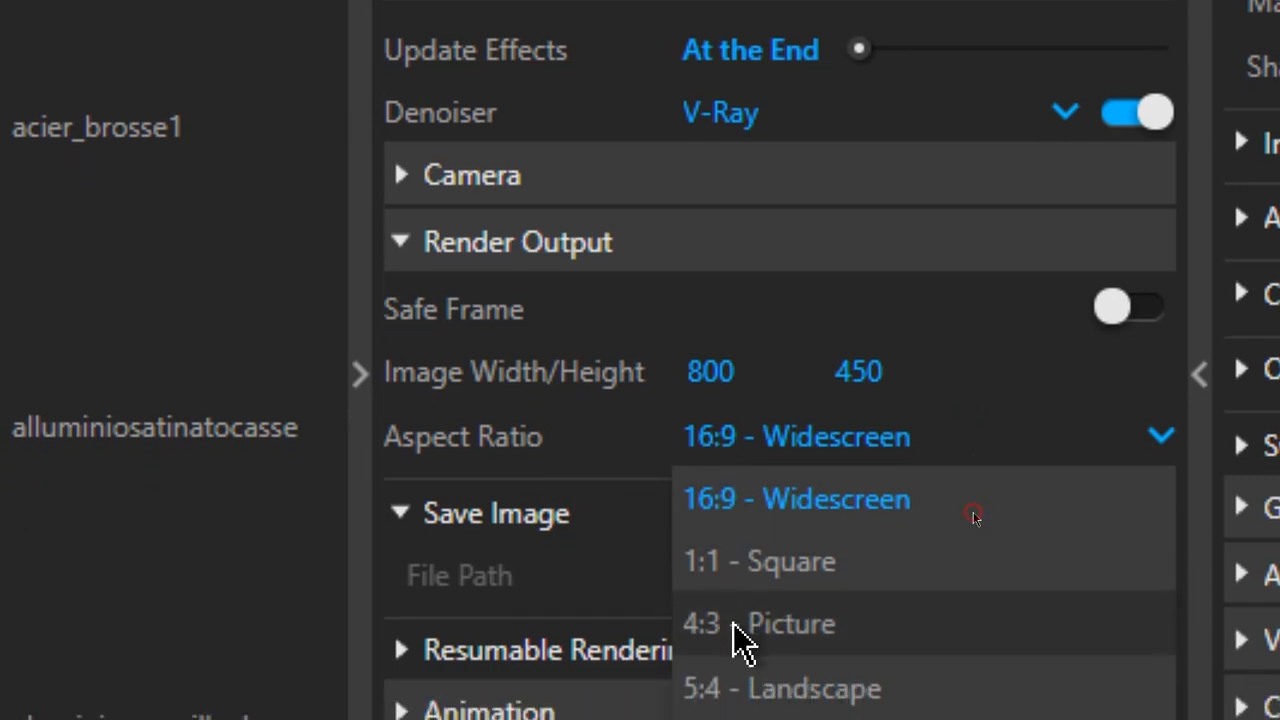
{"action": "left_click", "coordinate": [742, 682]}
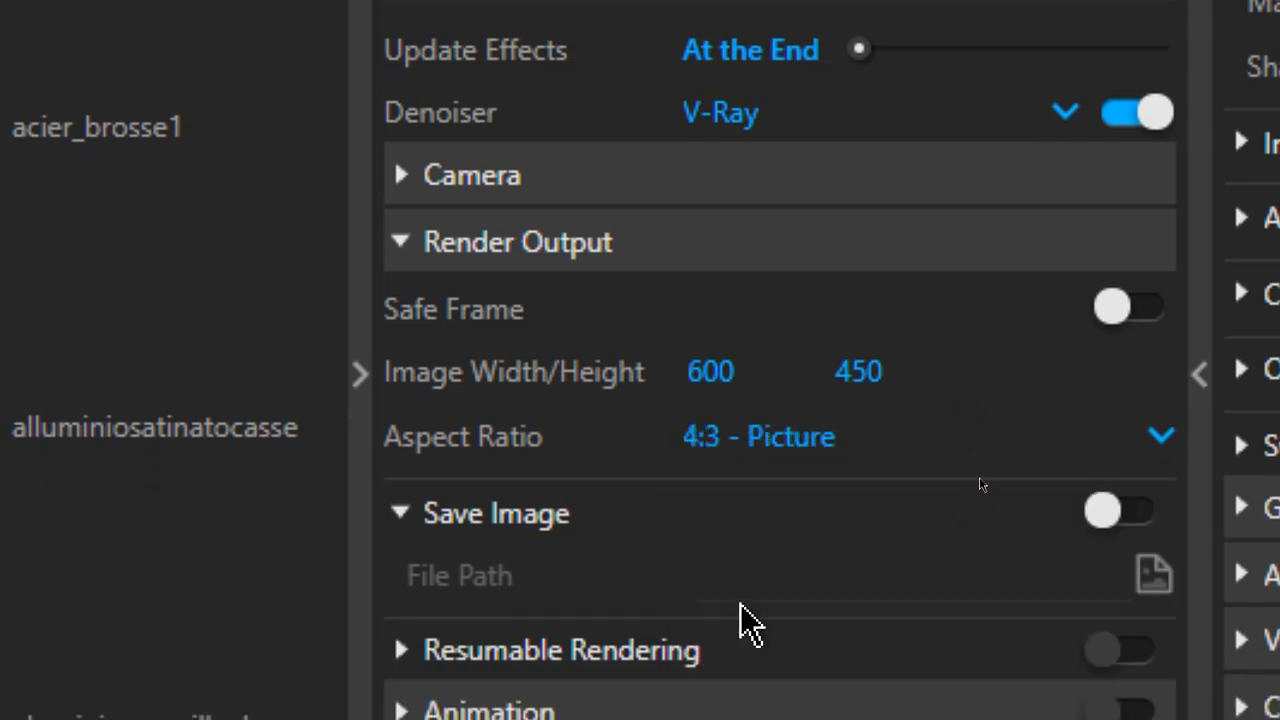
{"action": "left_click", "coordinate": [826, 440]}
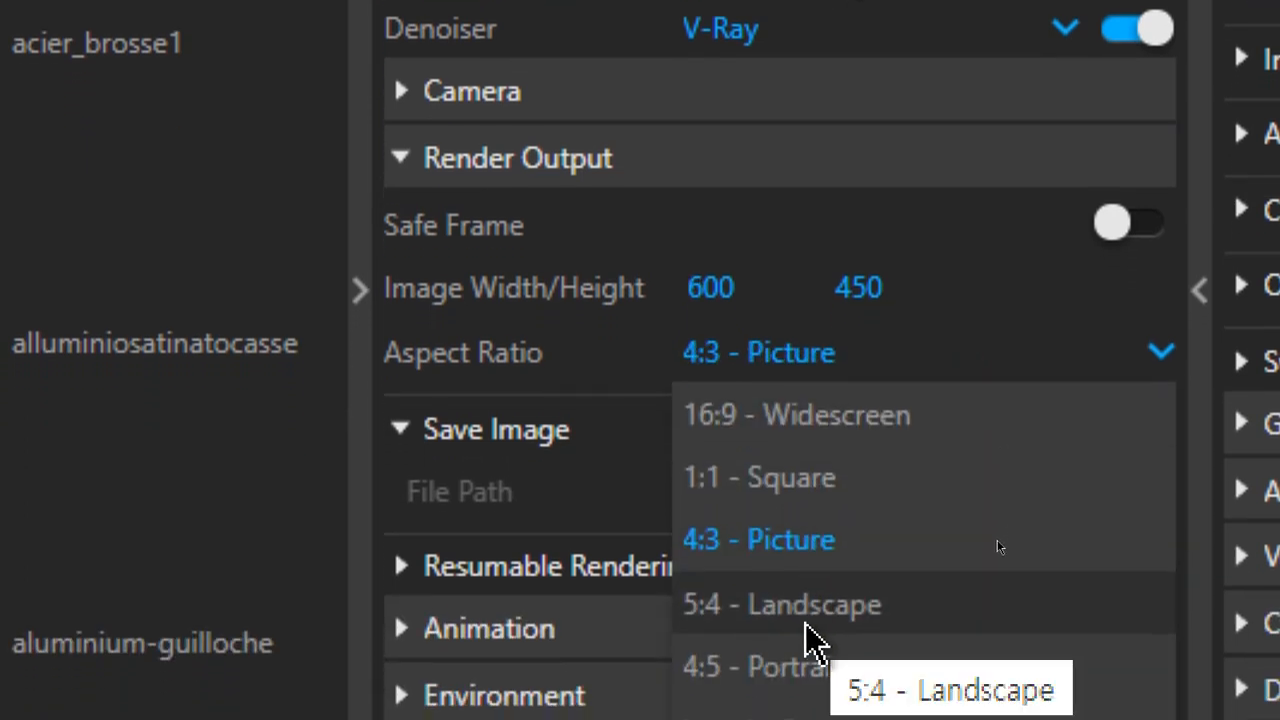
{"action": "left_click", "coordinate": [806, 412]}
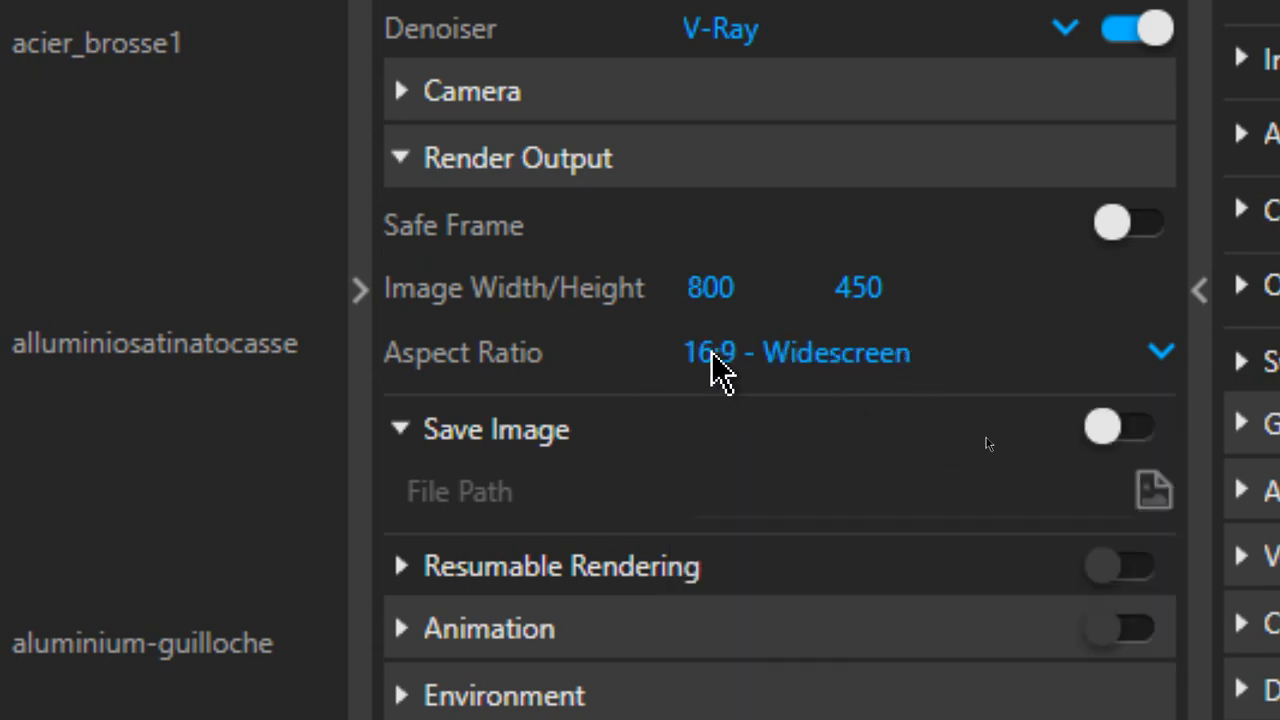
Set the render output width to 1024 at the 16:9 - Widescreen ratio
{"action": "left_click_drag", "start_coordinate": [757, 297], "coordinate": [638, 308]}
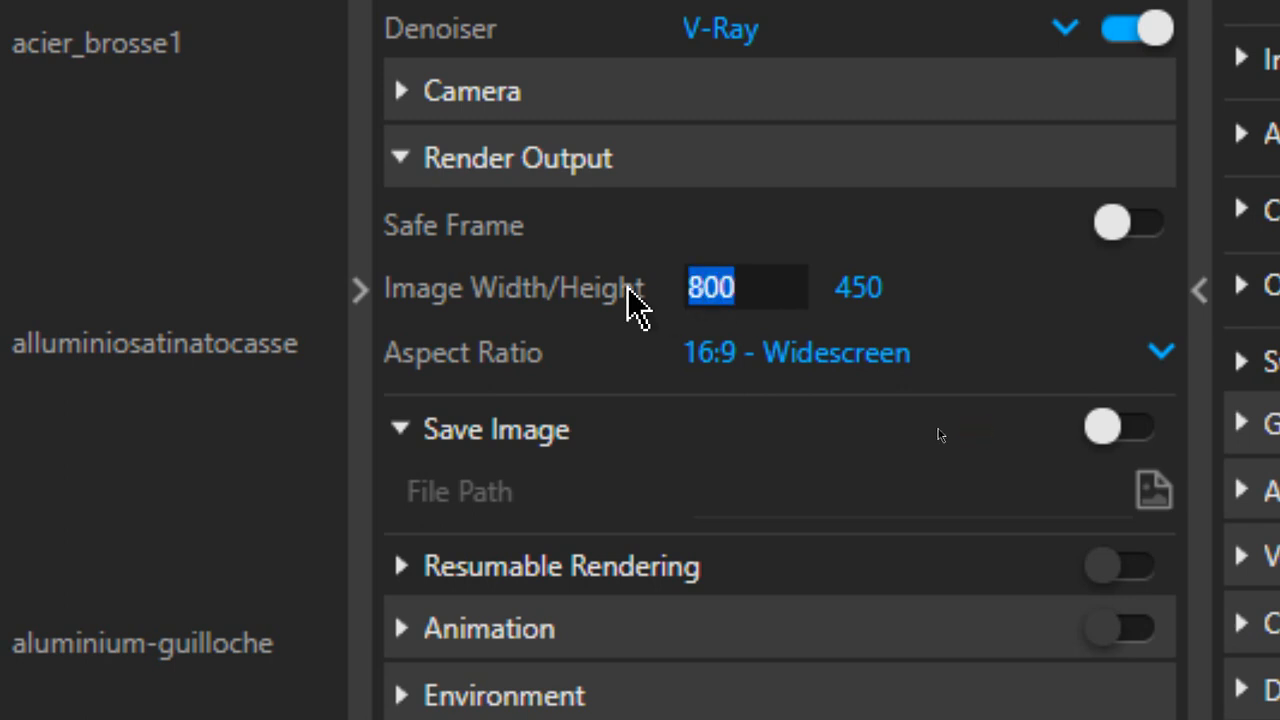
{"action": "type", "text": "1024"}
{"action": "key", "text": "Tab"}
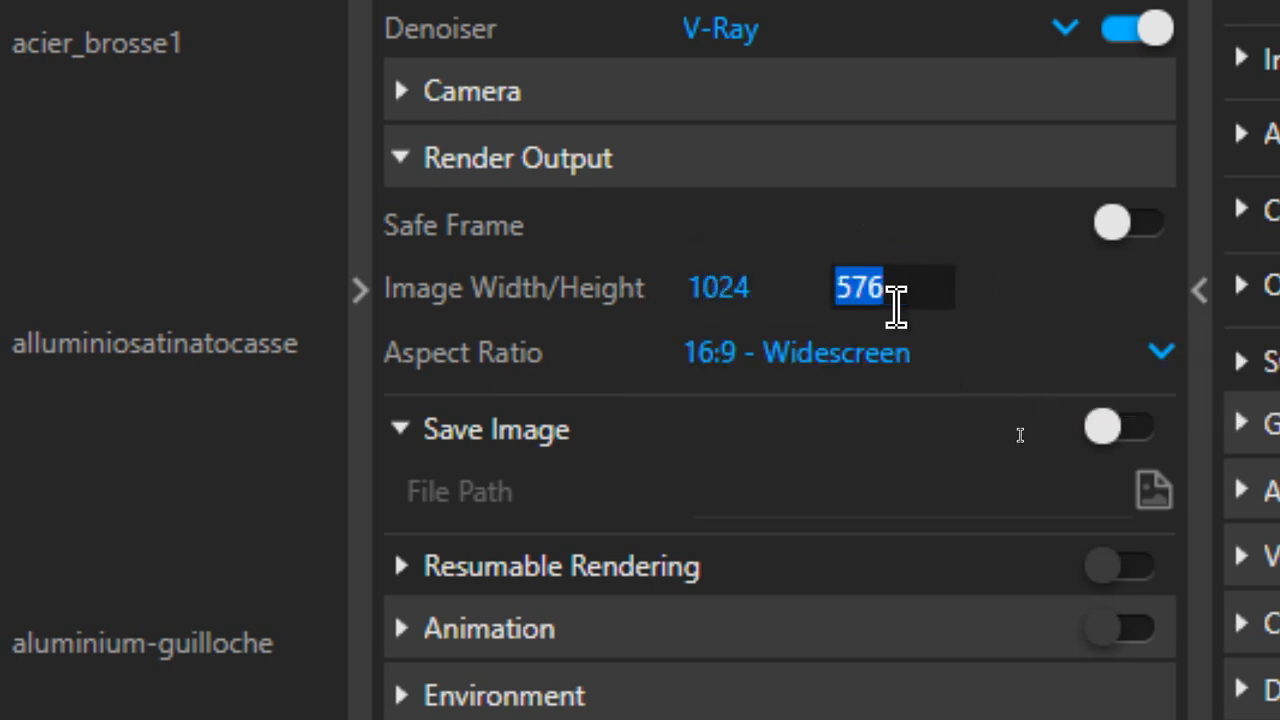
Switch the aspect ratio to 4:3 - Picture and set the image width to 1024
{"action": "left_click", "coordinate": [731, 366]}
{"action": "left_click", "coordinate": [770, 540]}
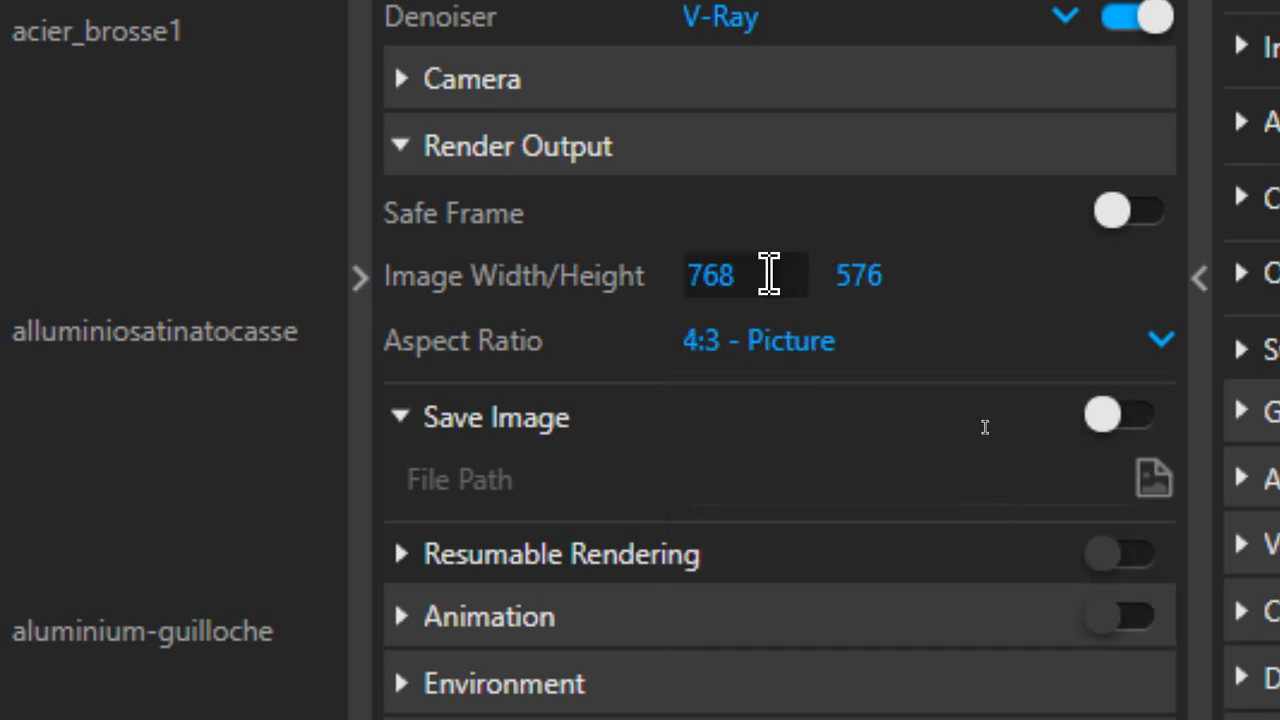
{"action": "left_click_drag", "start_coordinate": [769, 286], "coordinate": [709, 284]}
{"action": "type", "text": "1024"}
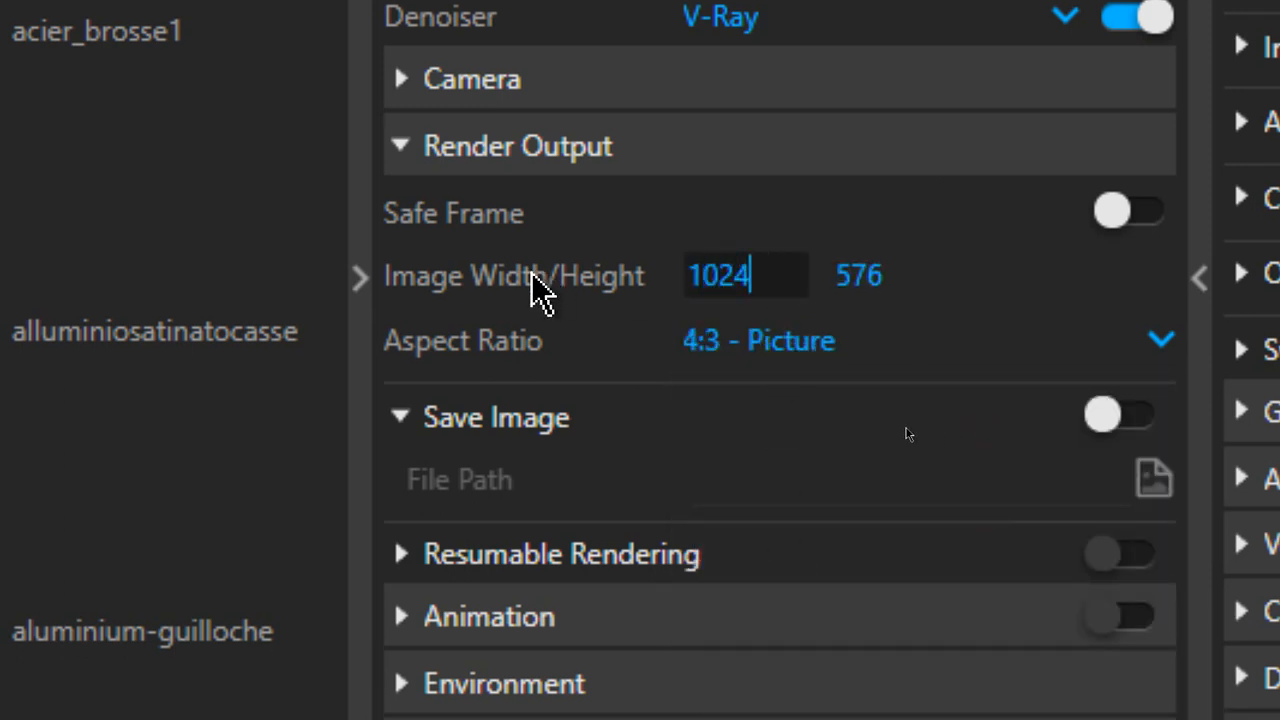
{"action": "key", "text": "Tab"}
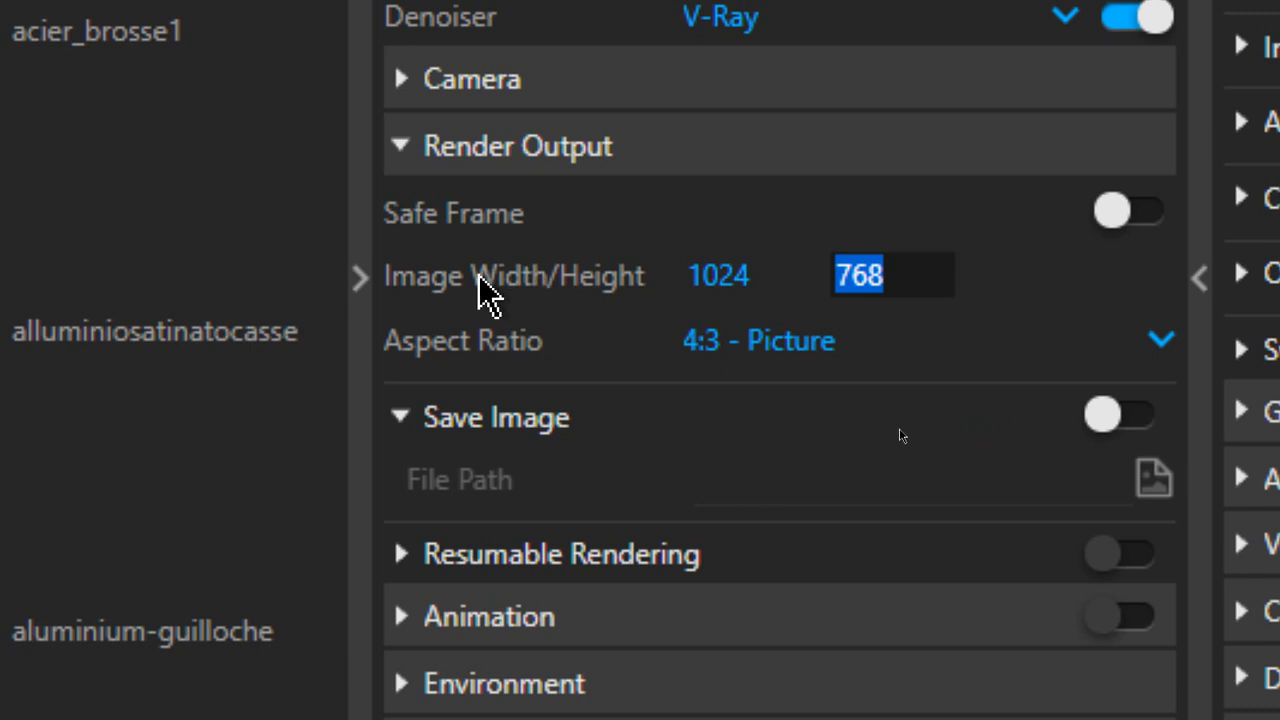
Change the image width to 800 and back to 1024 to compare the resulting heights at the 4:3 ratio
{"action": "double_click", "coordinate": [709, 278]}
{"action": "type", "text": "800"}
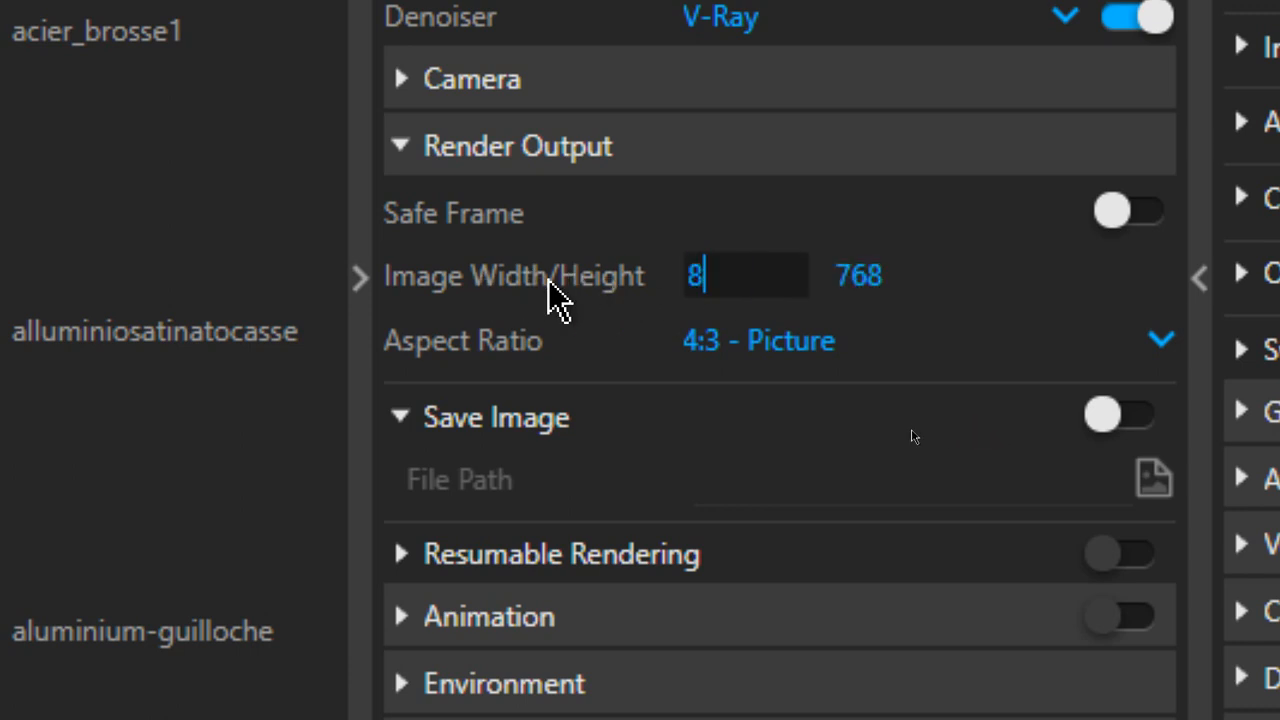
{"action": "key", "text": "Tab"}
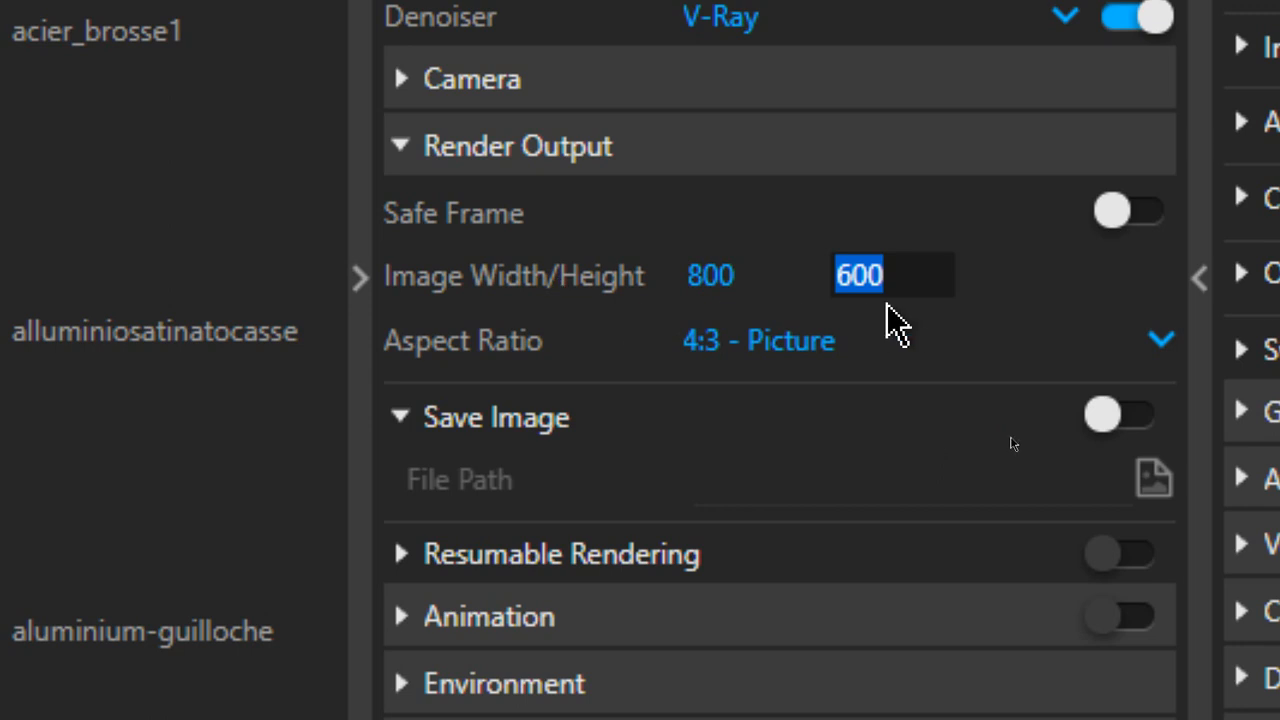
{"action": "double_click", "coordinate": [737, 272]}
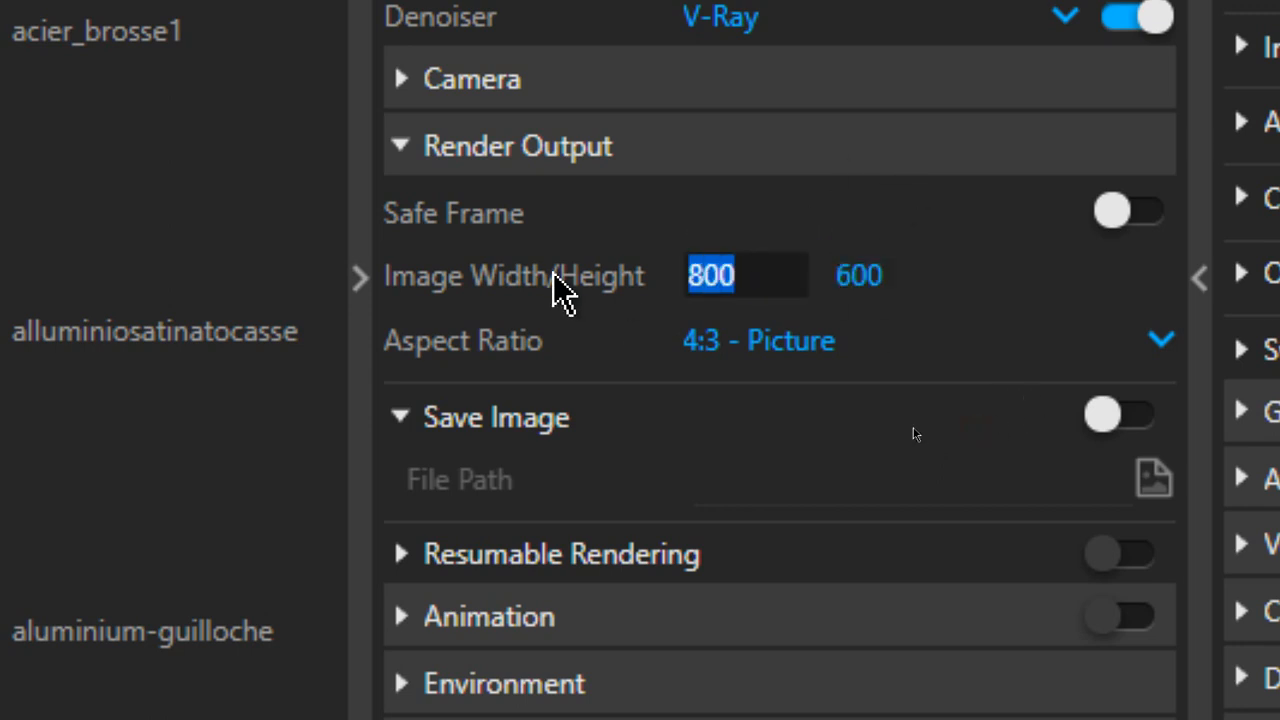
{"action": "type", "text": "1024"}
{"action": "key", "text": "Tab"}
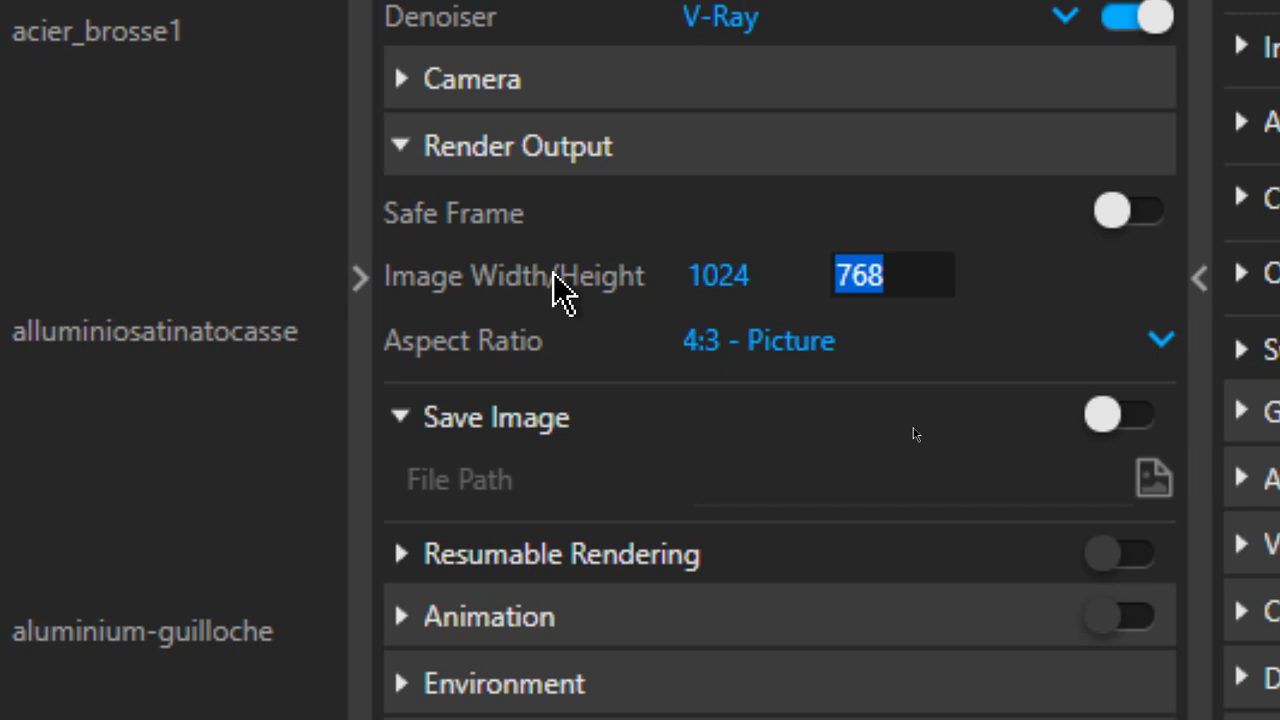
Return the aspect ratio to 16:9 - Widescreen and set the image width to 1024 again
{"action": "scroll", "coordinate": [563, 290], "scroll_direction": "up", "scroll_amount": 1}
{"action": "left_click", "coordinate": [792, 433]}
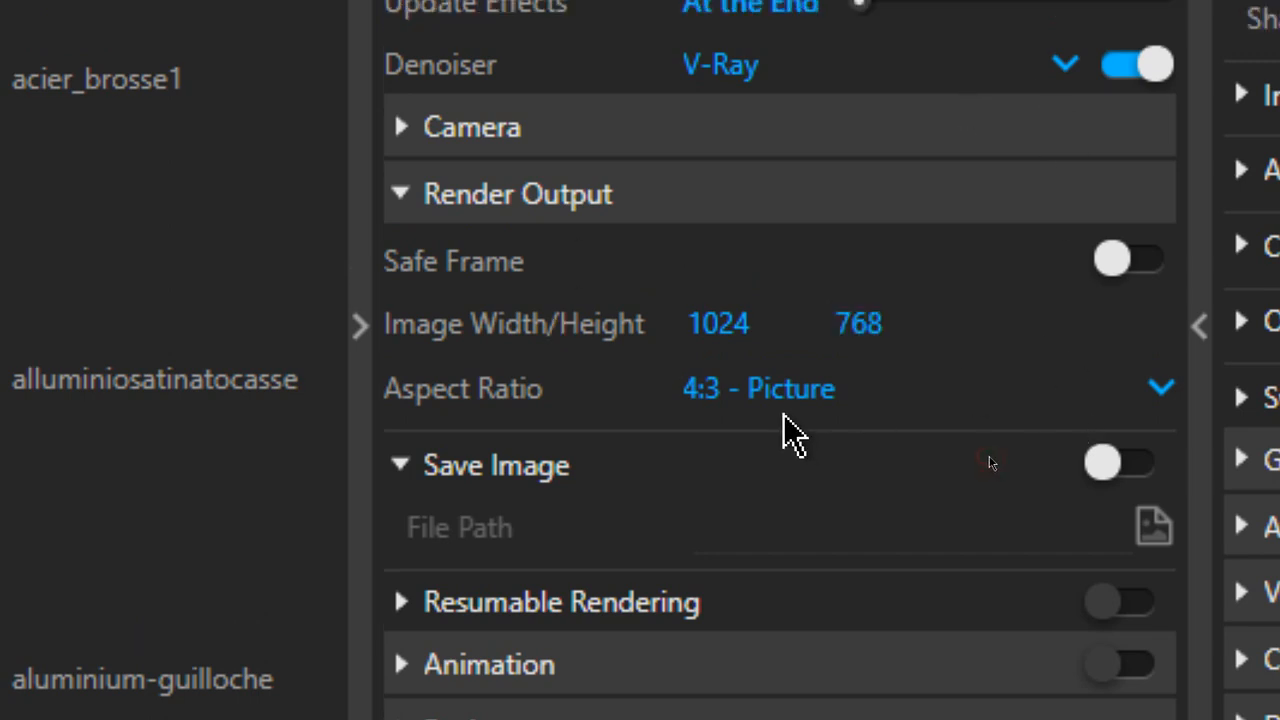
{"action": "left_click", "coordinate": [785, 395]}
{"action": "left_click", "coordinate": [788, 455]}
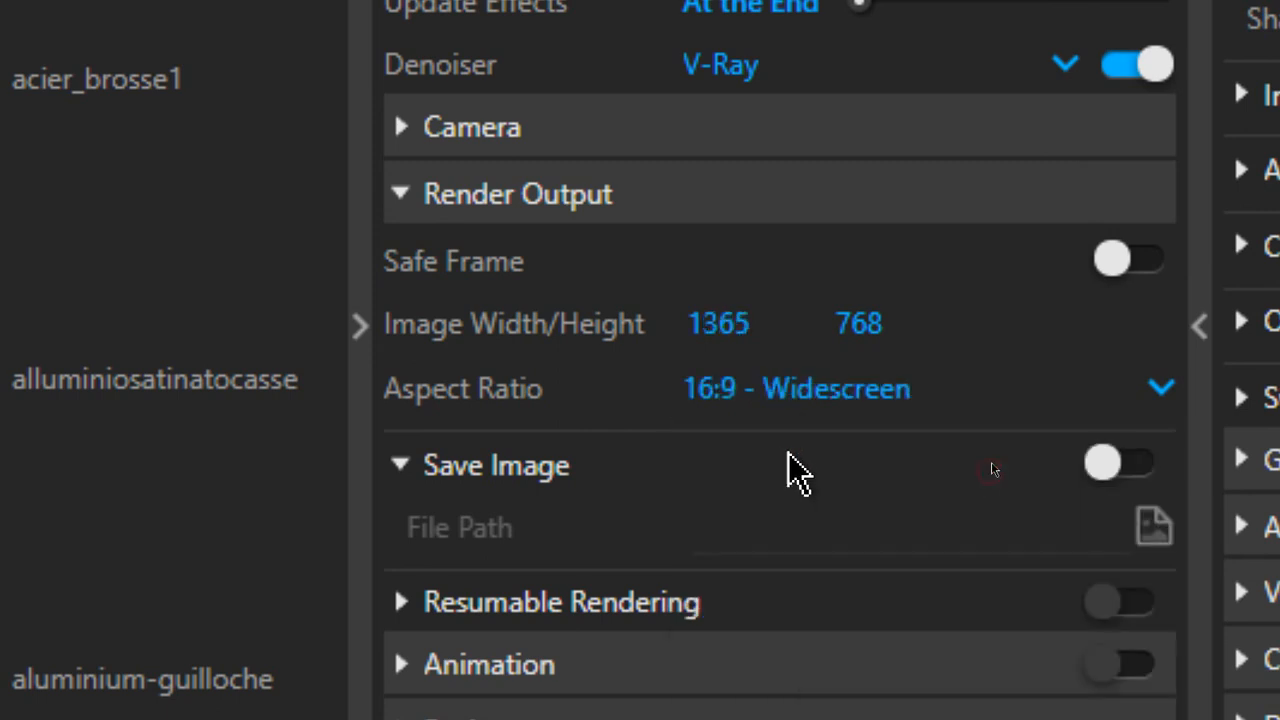
{"action": "double_click", "coordinate": [780, 323]}
{"action": "type", "text": "1024"}
{"action": "key", "text": "Tab"}
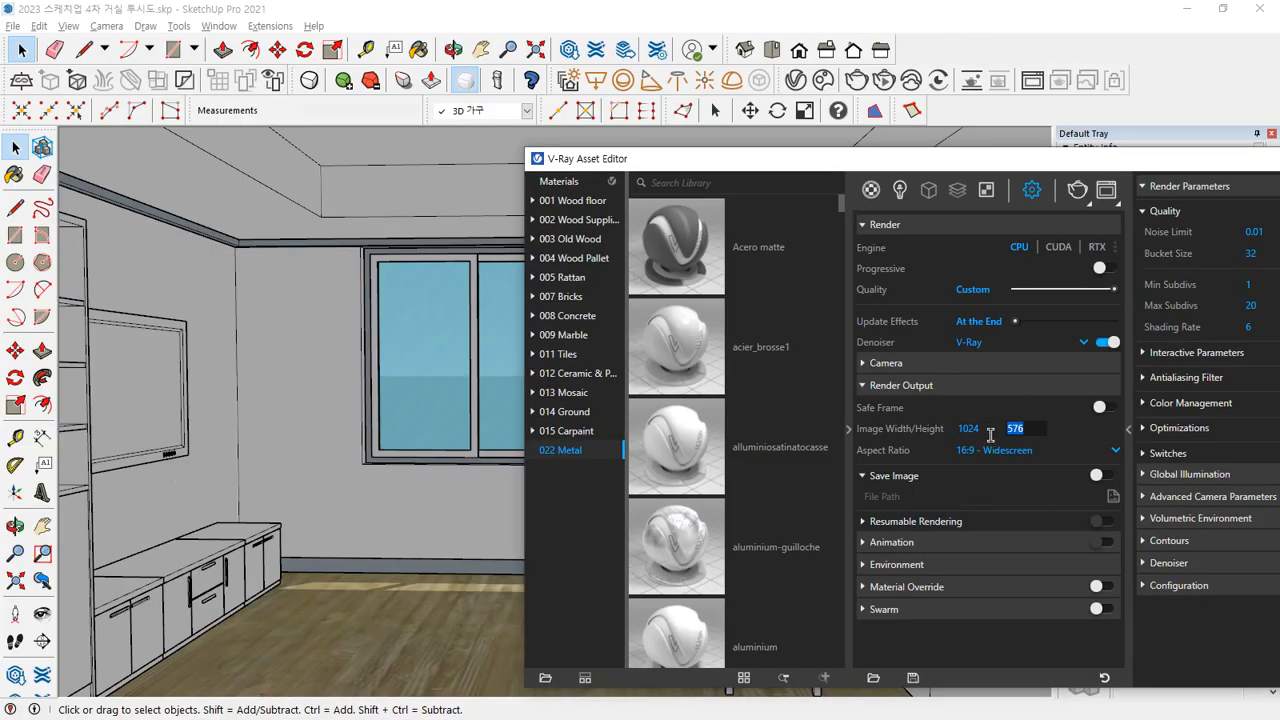
Set the render output to the 4:3 - Picture ratio with an image width of 800
{"action": "left_click", "coordinate": [992, 449]}
{"action": "left_click", "coordinate": [1000, 506]}
{"action": "double_click", "coordinate": [986, 432]}
{"action": "type", "text": "800"}
{"action": "key", "text": "Tab"}
Turn on Safe Frame, uncover the living room view and start a V-Ray render of it
{"action": "left_click", "coordinate": [1098, 407]}
{"action": "left_click_drag", "start_coordinate": [693, 162], "coordinate": [1160, 380]}
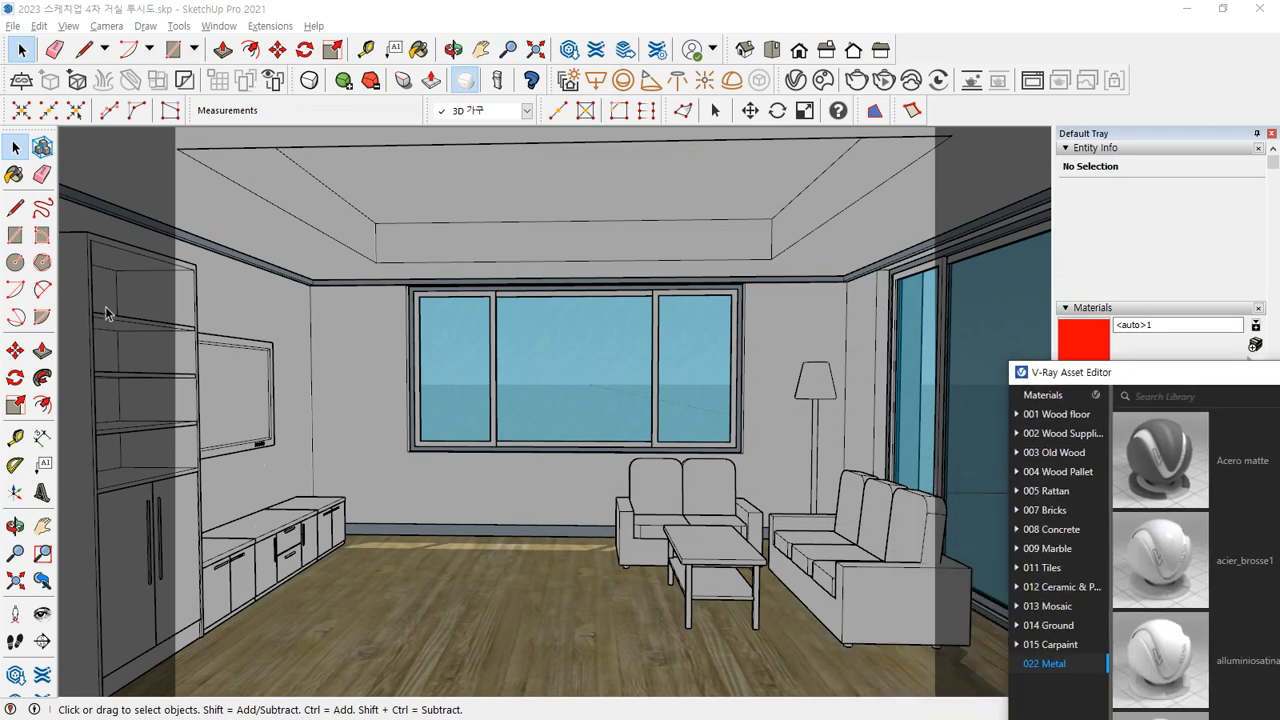
{"action": "left_click", "coordinate": [857, 82]}
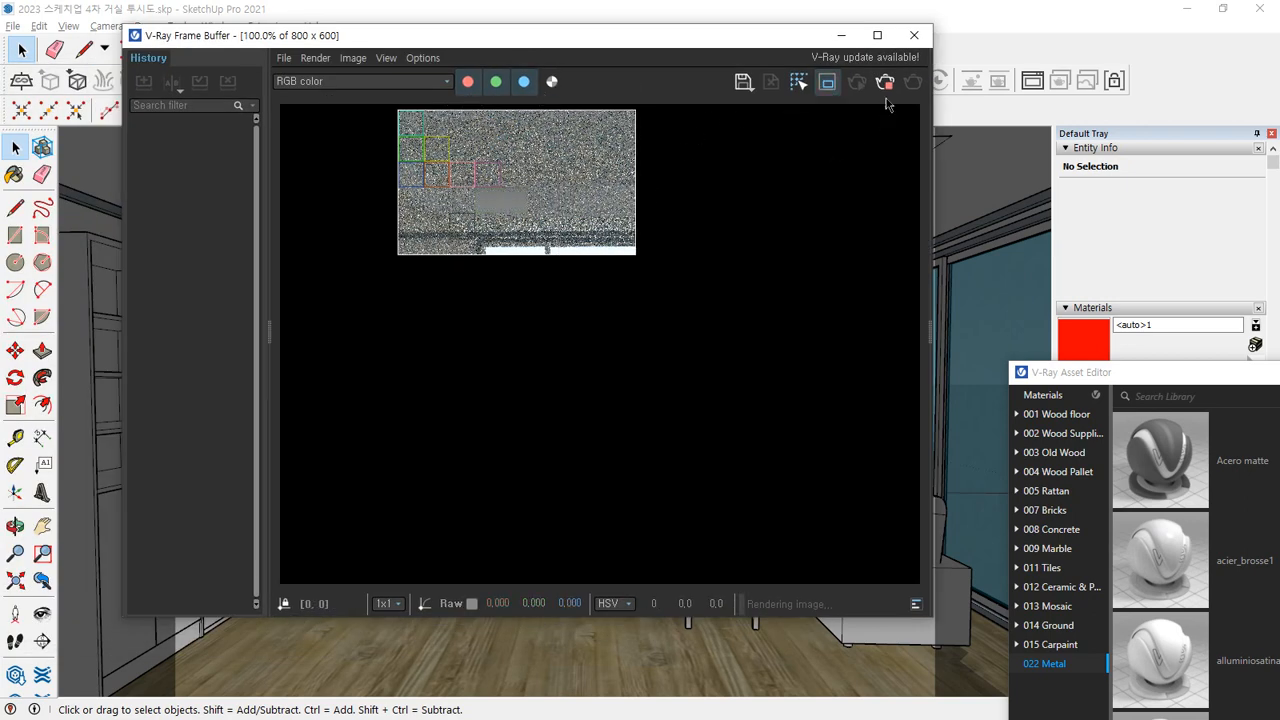
Stop the running render, turn off region rendering and render the full living room view again
{"action": "left_click", "coordinate": [882, 90]}
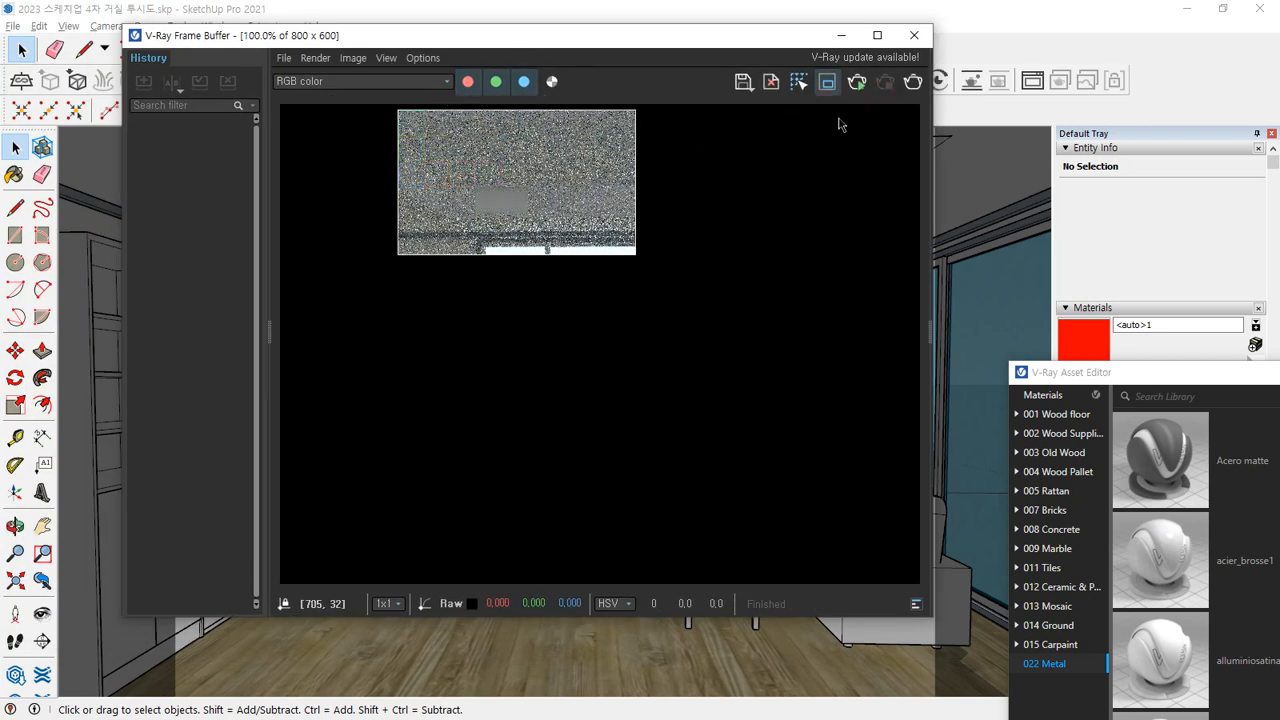
{"action": "left_click", "coordinate": [824, 84]}
{"action": "left_click", "coordinate": [908, 86]}
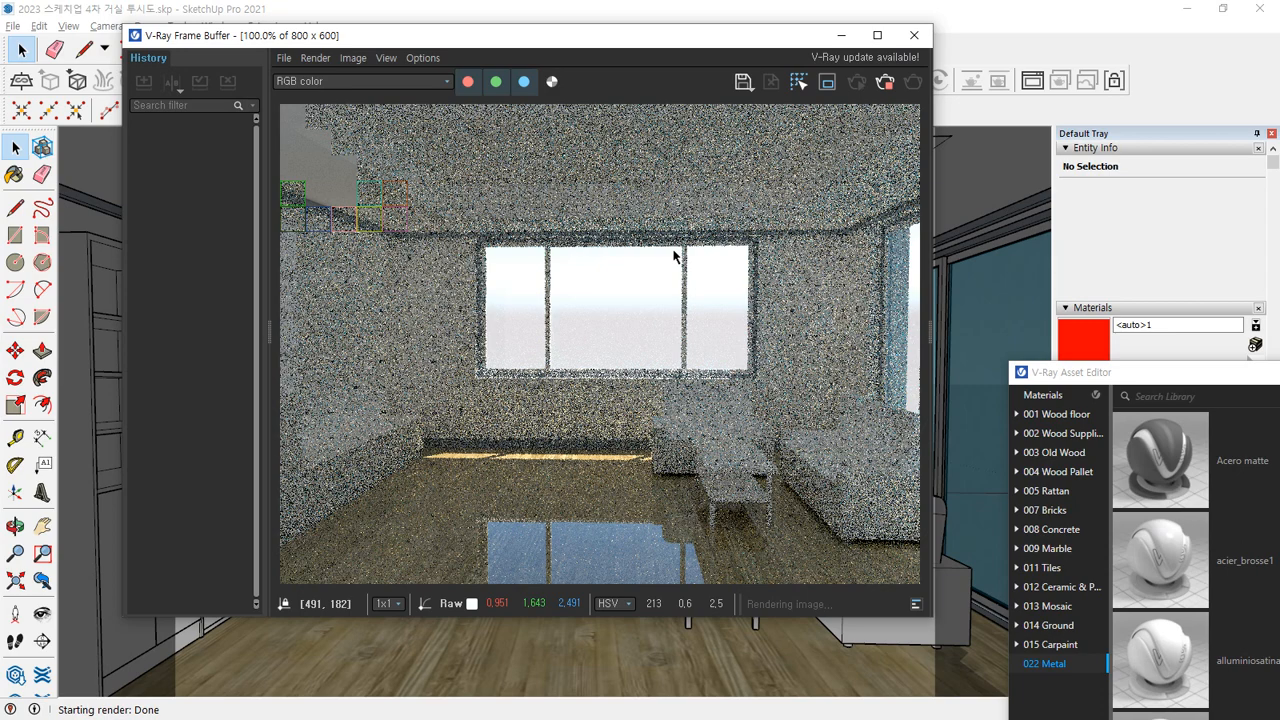
Turn on Save Image in the render output settings and open the file path selection
{"action": "left_click_drag", "start_coordinate": [1057, 372], "coordinate": [343, 92]}
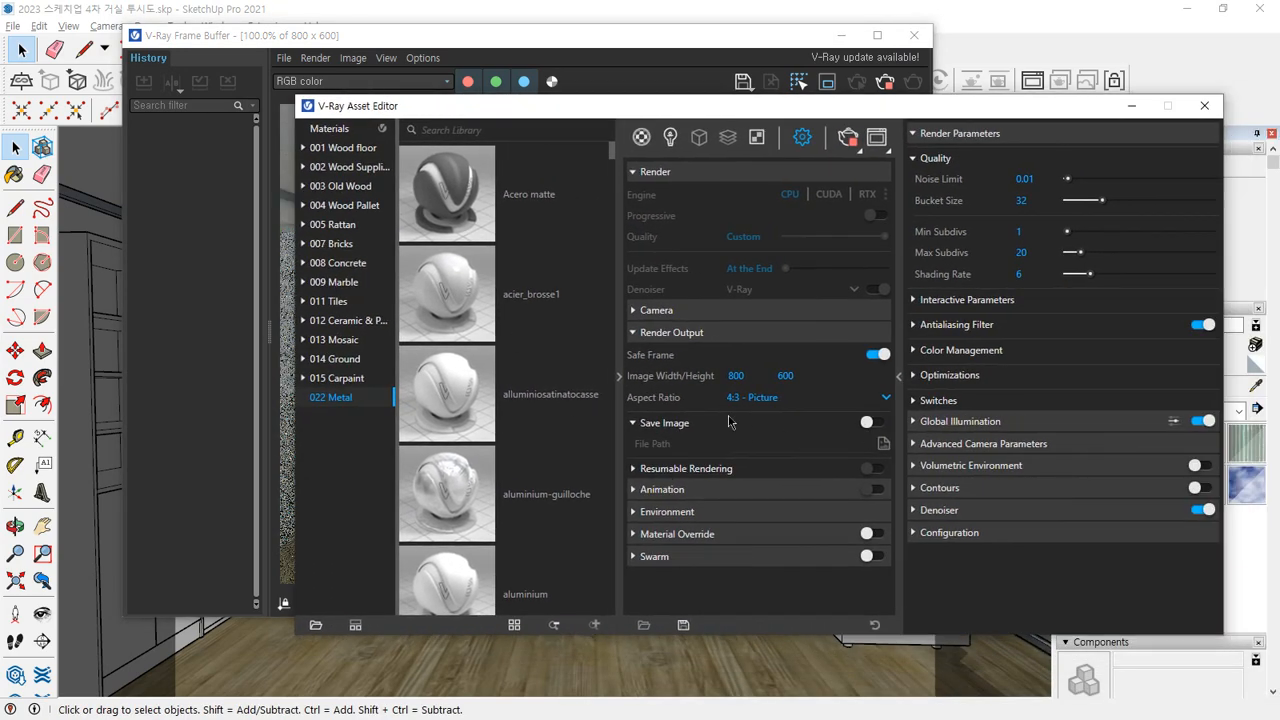
{"action": "mouse_move", "coordinate": [757, 415]}
{"action": "left_mouse_down"}
{"action": "mouse_move", "coordinate": [708, 420]}
{"action": "mouse_move", "coordinate": [821, 378]}
{"action": "mouse_move", "coordinate": [764, 418]}
{"action": "left_mouse_up"}
{"action": "key", "text": "Escape"}
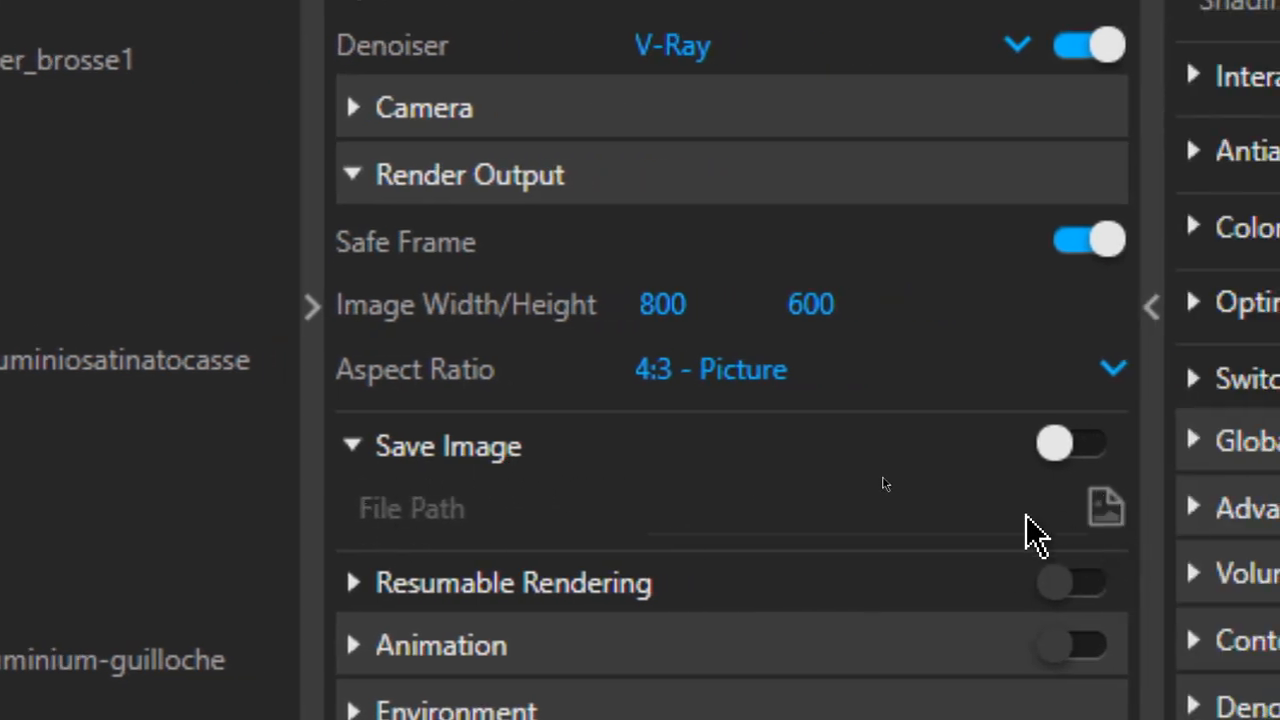
{"action": "left_click", "coordinate": [1100, 440]}
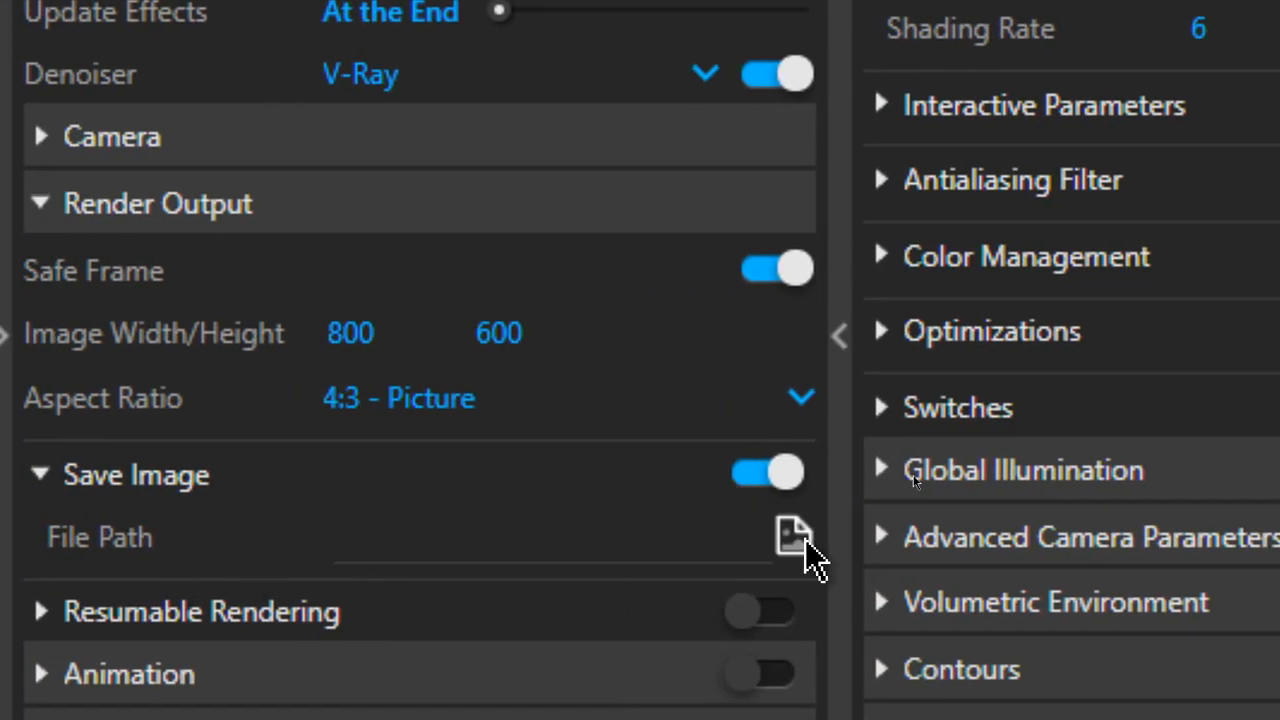
{"action": "left_click", "coordinate": [806, 541]}
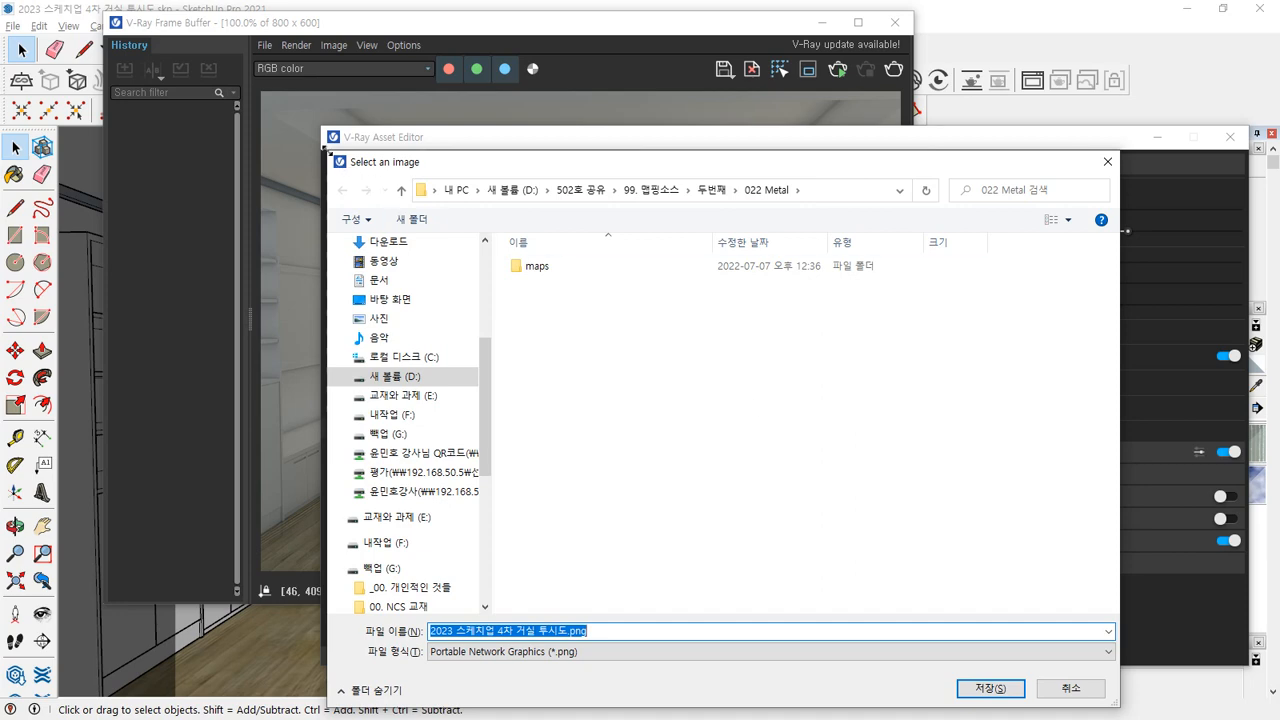
Set the saved render to 2023 스케치업 4차 거실 투시도.png in the 카메라 앨범 folder under Pictures, replacing the existing file
{"action": "left_click_drag", "start_coordinate": [328, 152], "coordinate": [345, 333]}
{"action": "left_click_drag", "start_coordinate": [620, 352], "coordinate": [570, 132]}
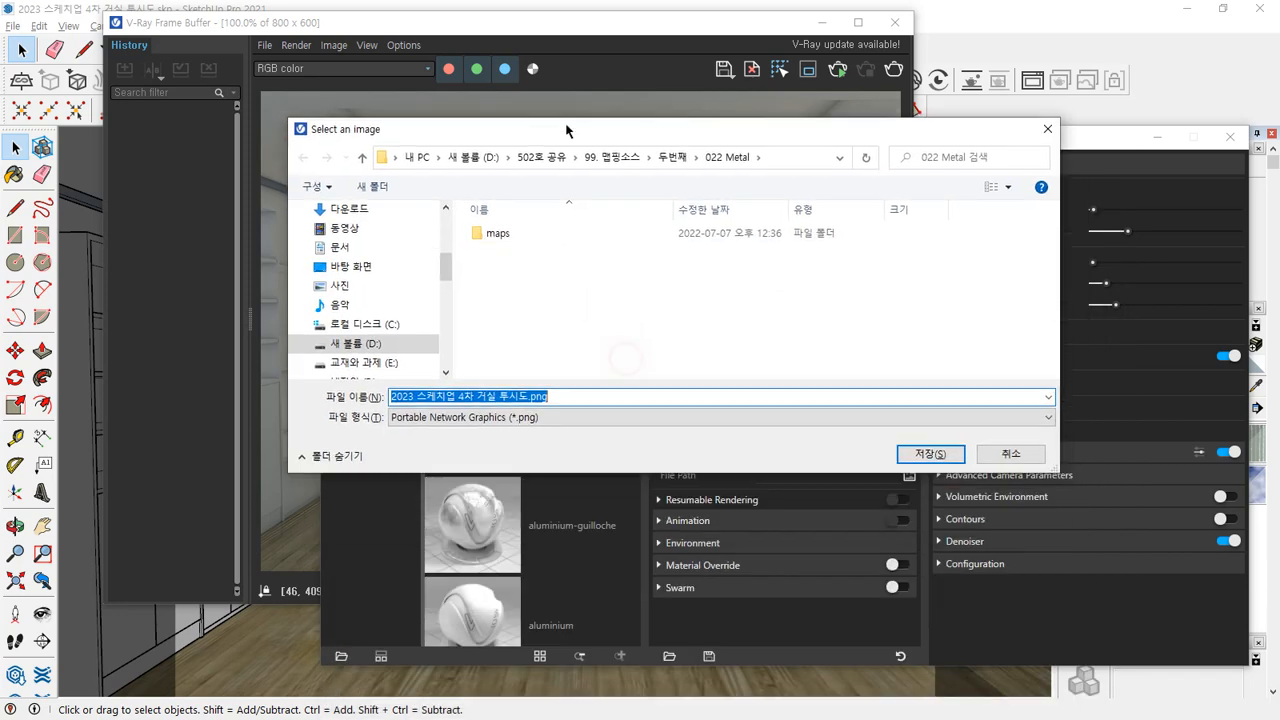
{"action": "left_click", "coordinate": [557, 419]}
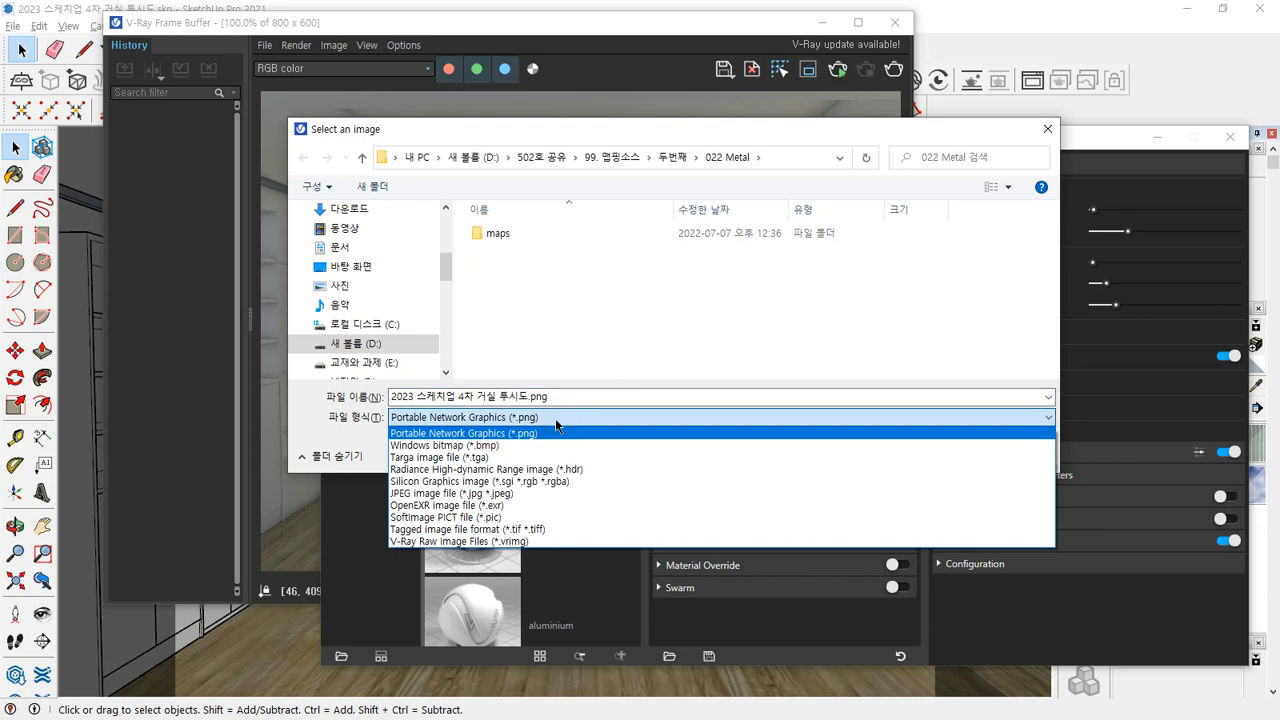
{"action": "left_click", "coordinate": [629, 343]}
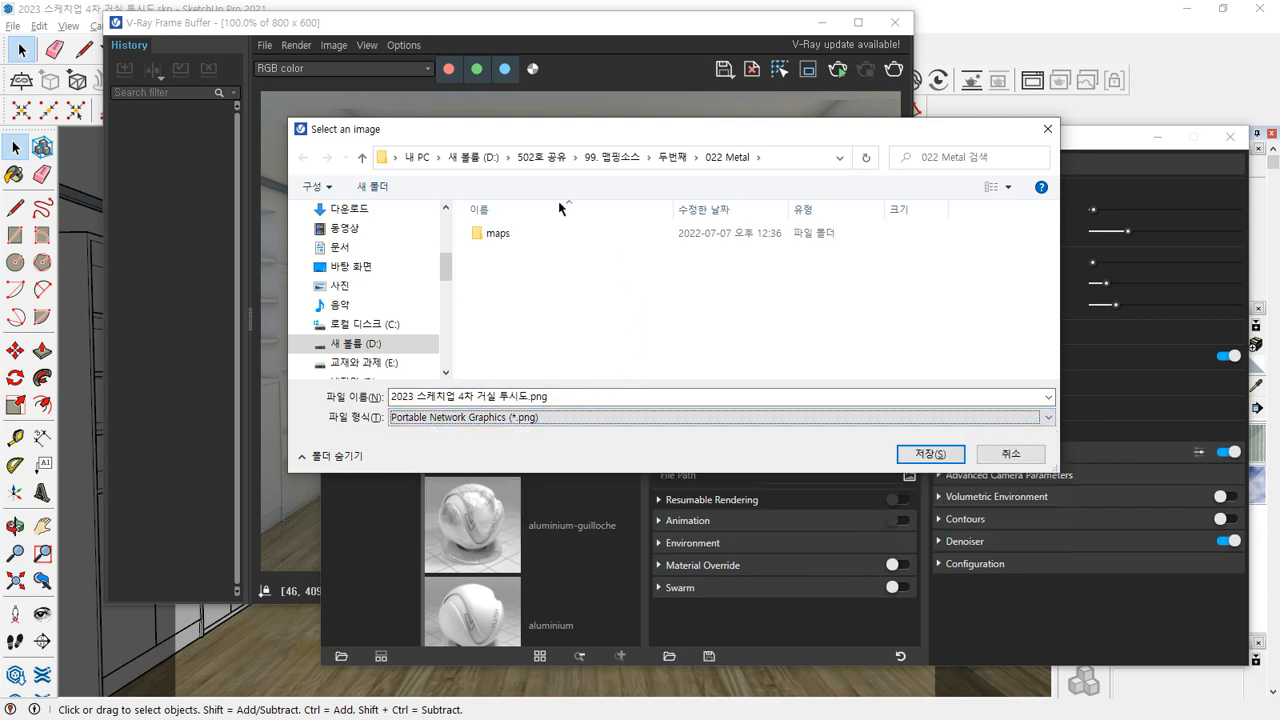
{"action": "left_click", "coordinate": [334, 287]}
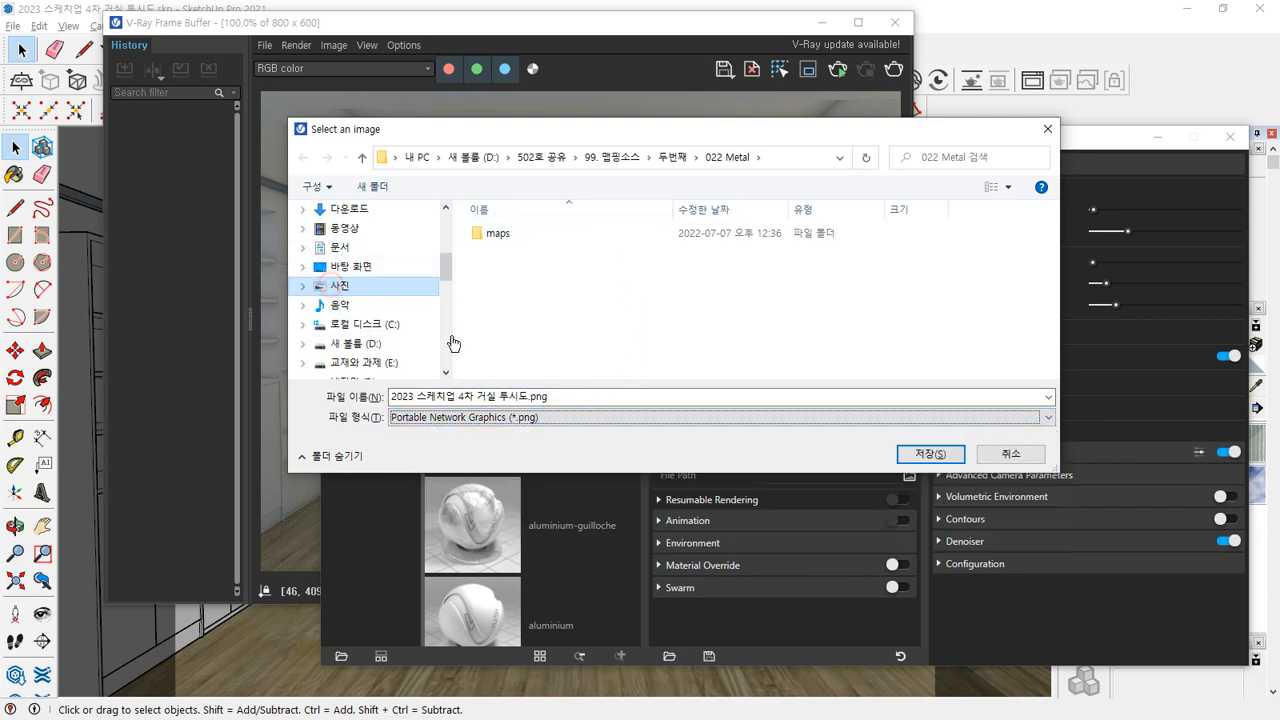
{"action": "double_click", "coordinate": [764, 253]}
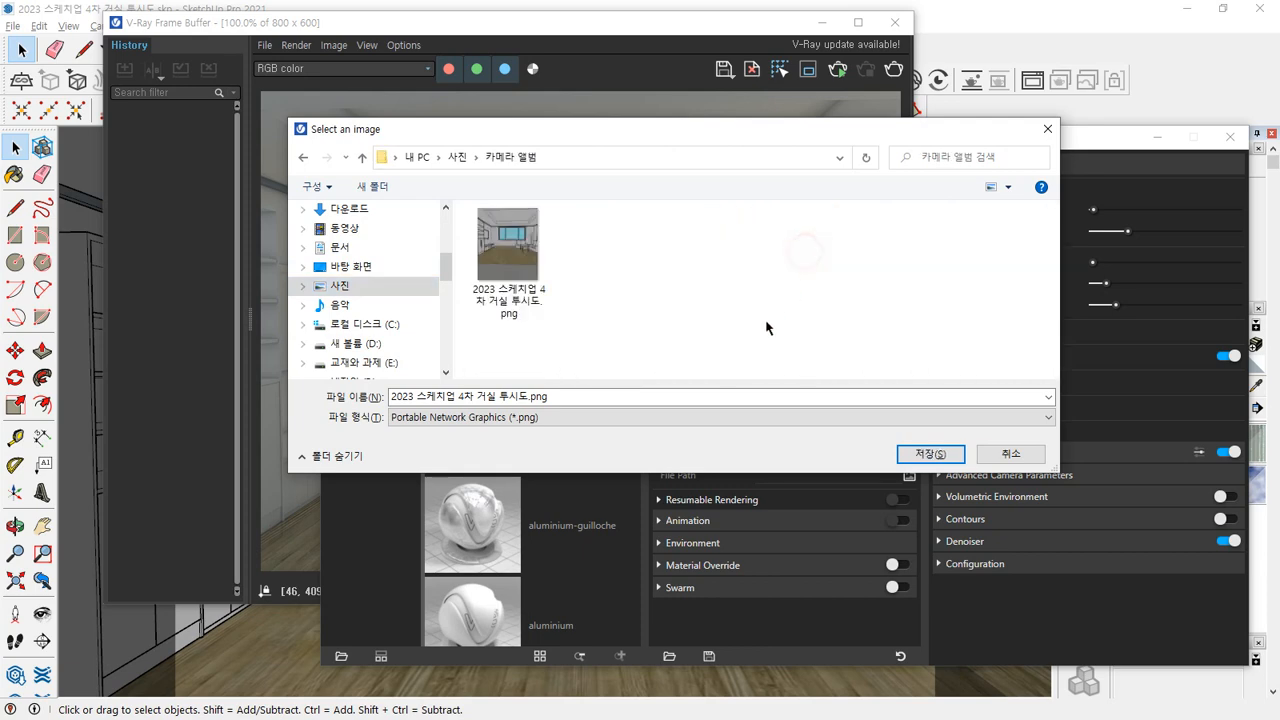
{"action": "left_click", "coordinate": [926, 453]}
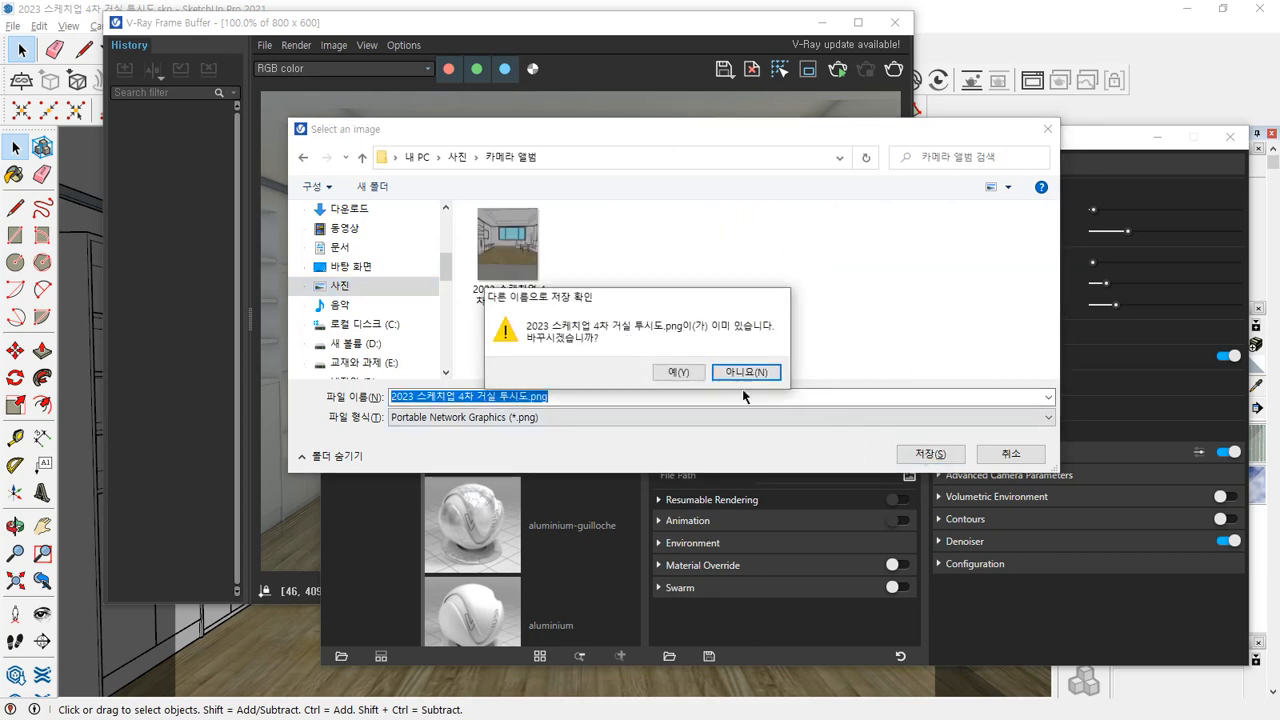
{"action": "left_click", "coordinate": [678, 371]}
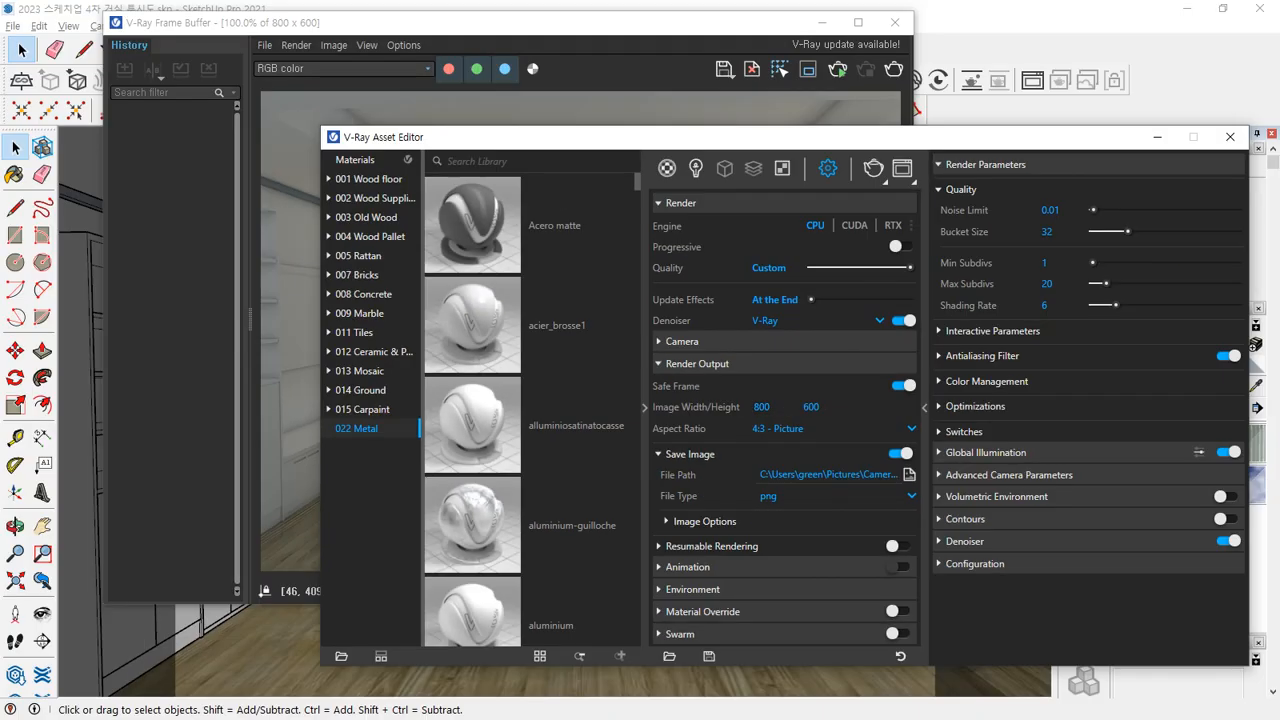
Switch to the Notepad notes and add the line "A4 2970x2100" below the GPU entry
{"action": "key", "text": "alt+Tab"}
{"action": "key", "text": "Return"}
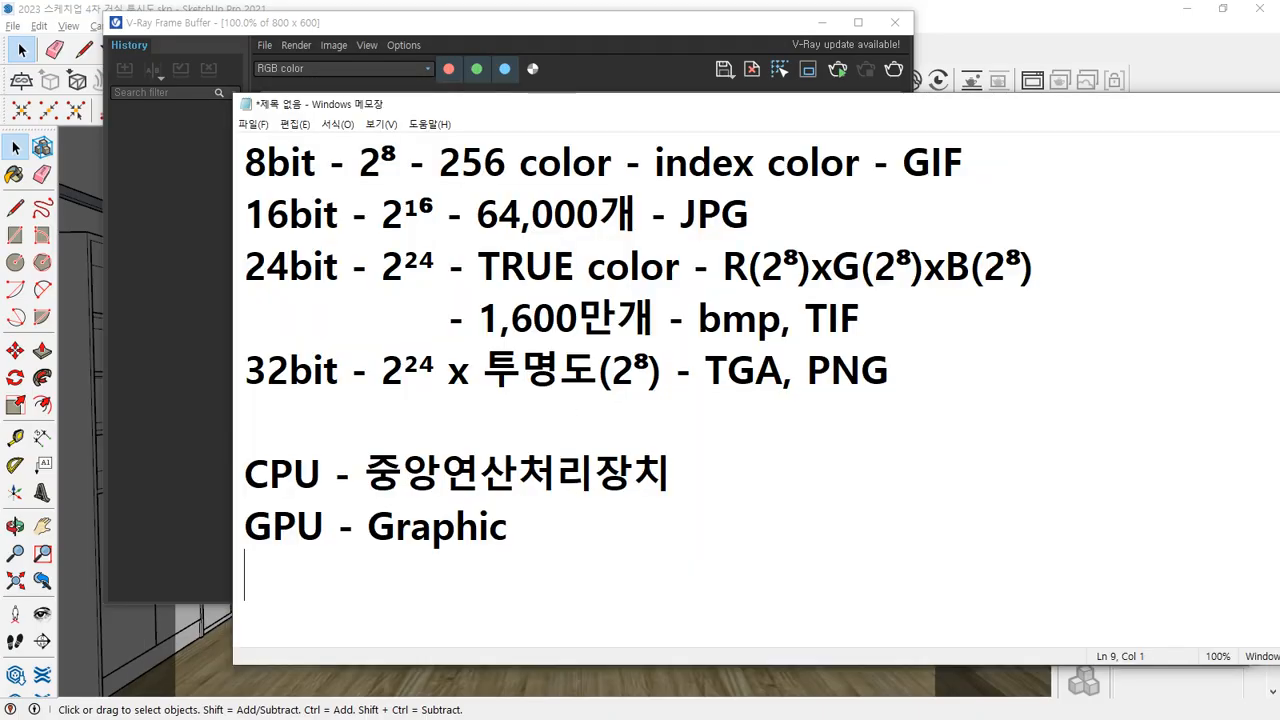
{"action": "type", "text": "A4"}
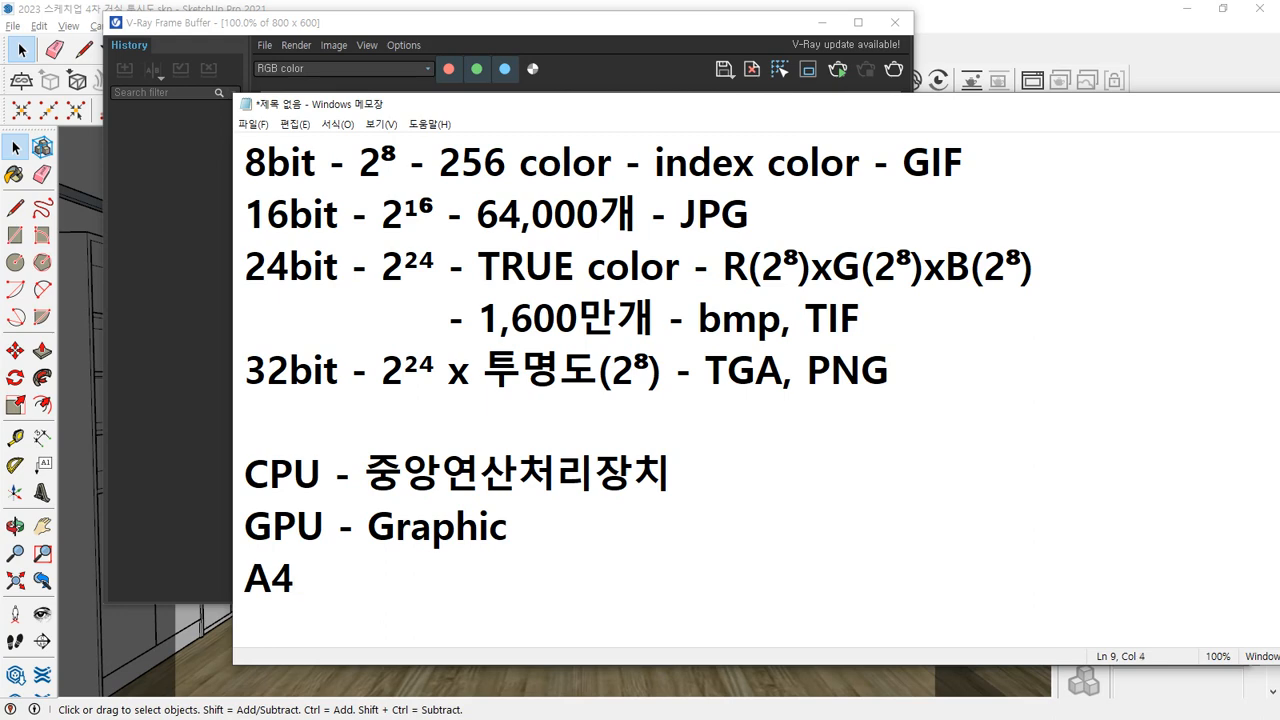
{"action": "type", "text": " 297x210"}
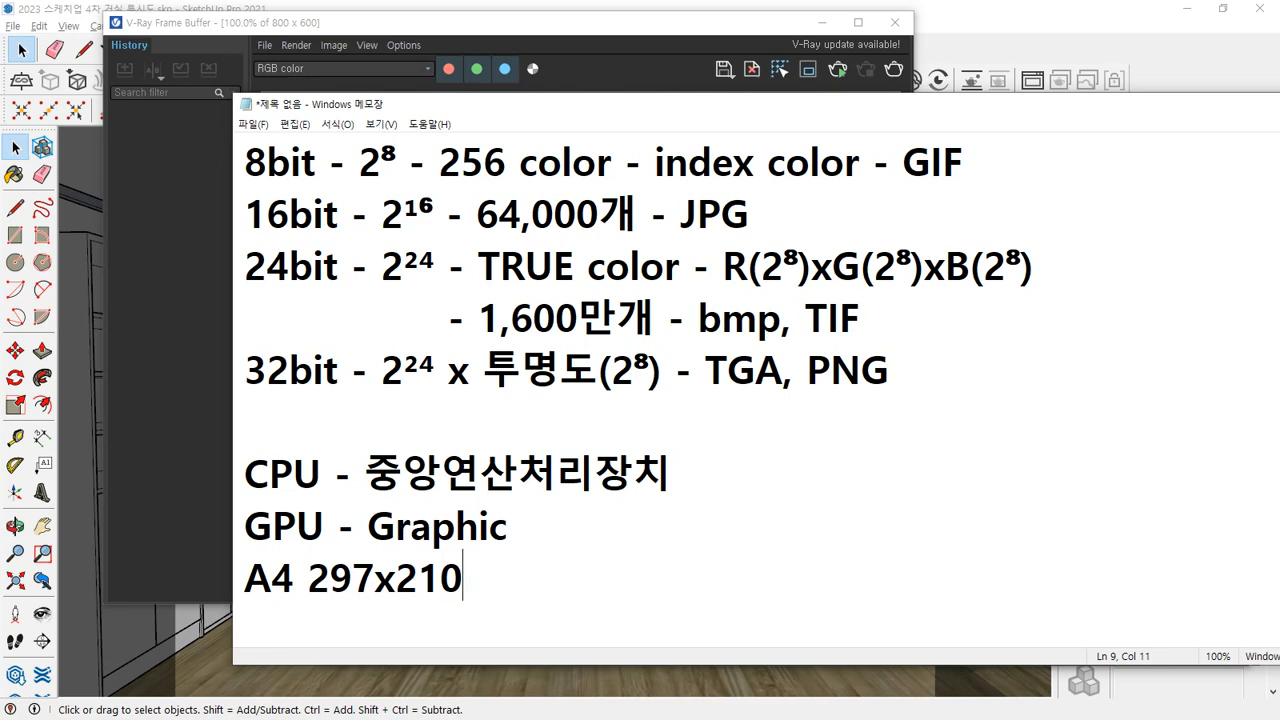
{"action": "key", "text": "Left"}
{"action": "key", "text": "Left"}
{"action": "key", "text": "Left"}
{"action": "key", "text": "Left"}
{"action": "type", "text": "0"}
{"action": "key", "text": "End"}
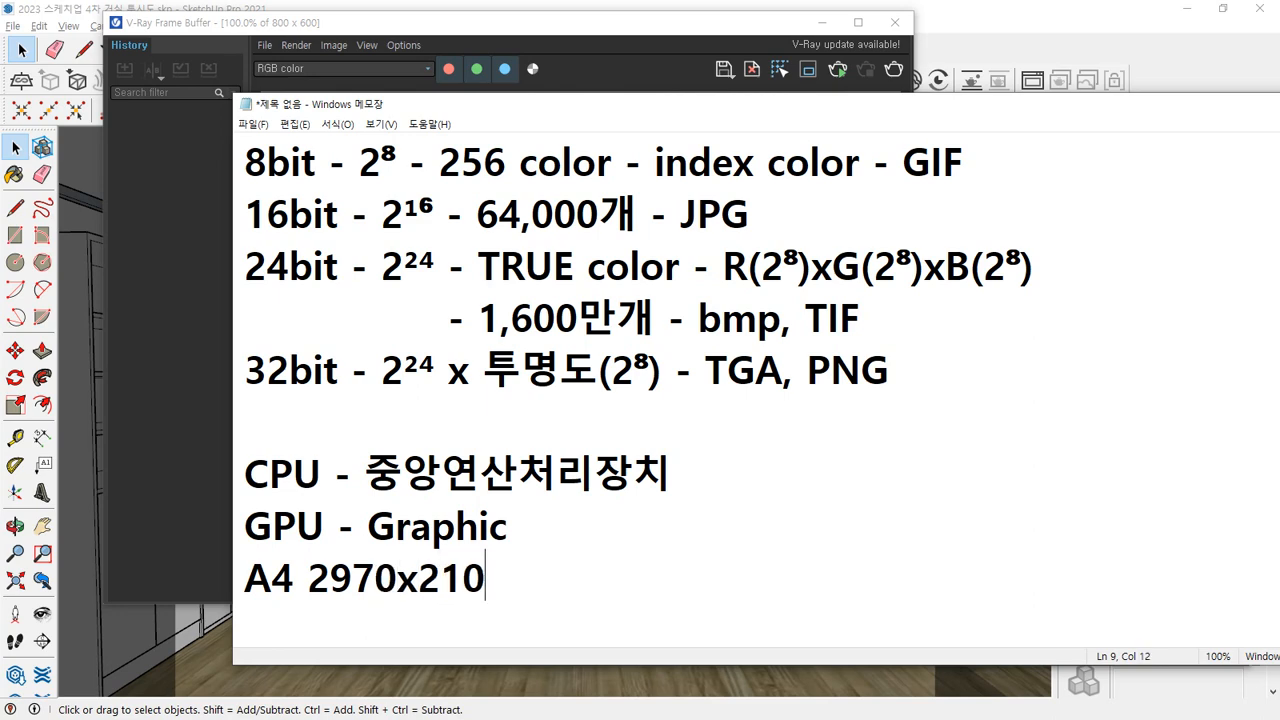
{"action": "type", "text": "0"}
Return to the V-Ray render settings and try an A4 output size with width 2970 and height 2100
{"action": "left_click", "coordinate": [547, 14]}
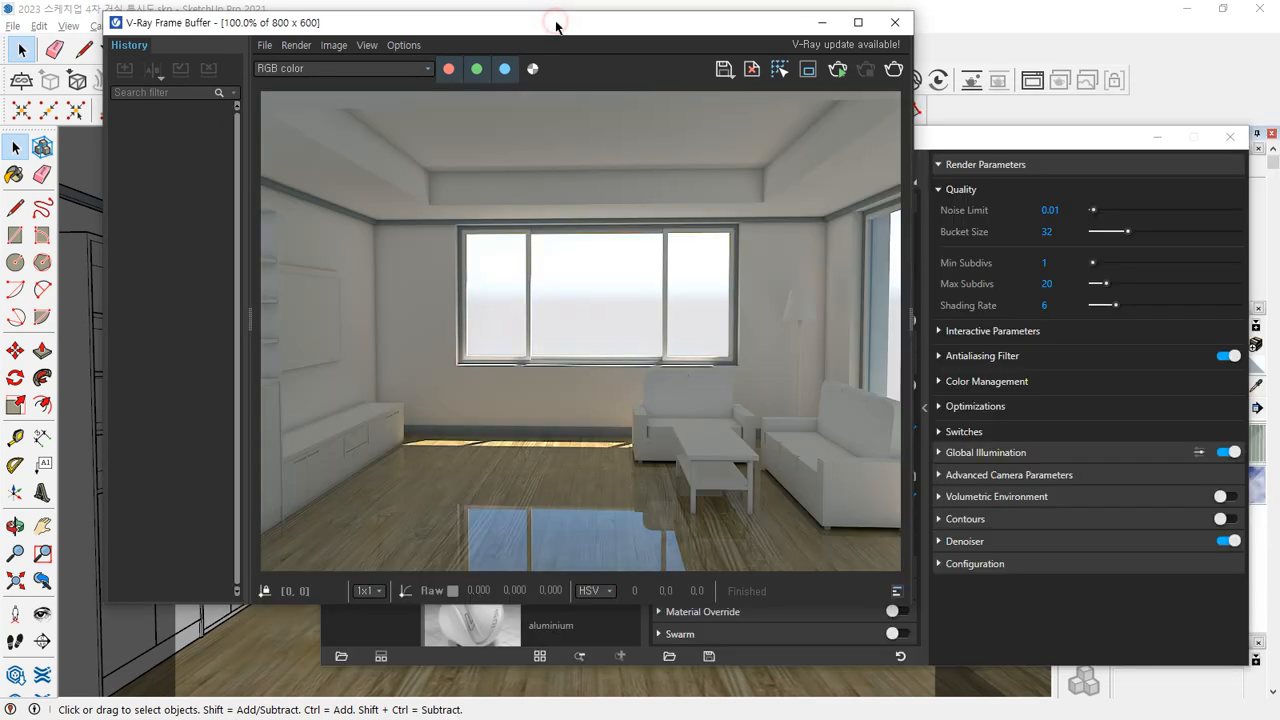
{"action": "left_click", "coordinate": [962, 145]}
{"action": "double_click", "coordinate": [762, 407]}
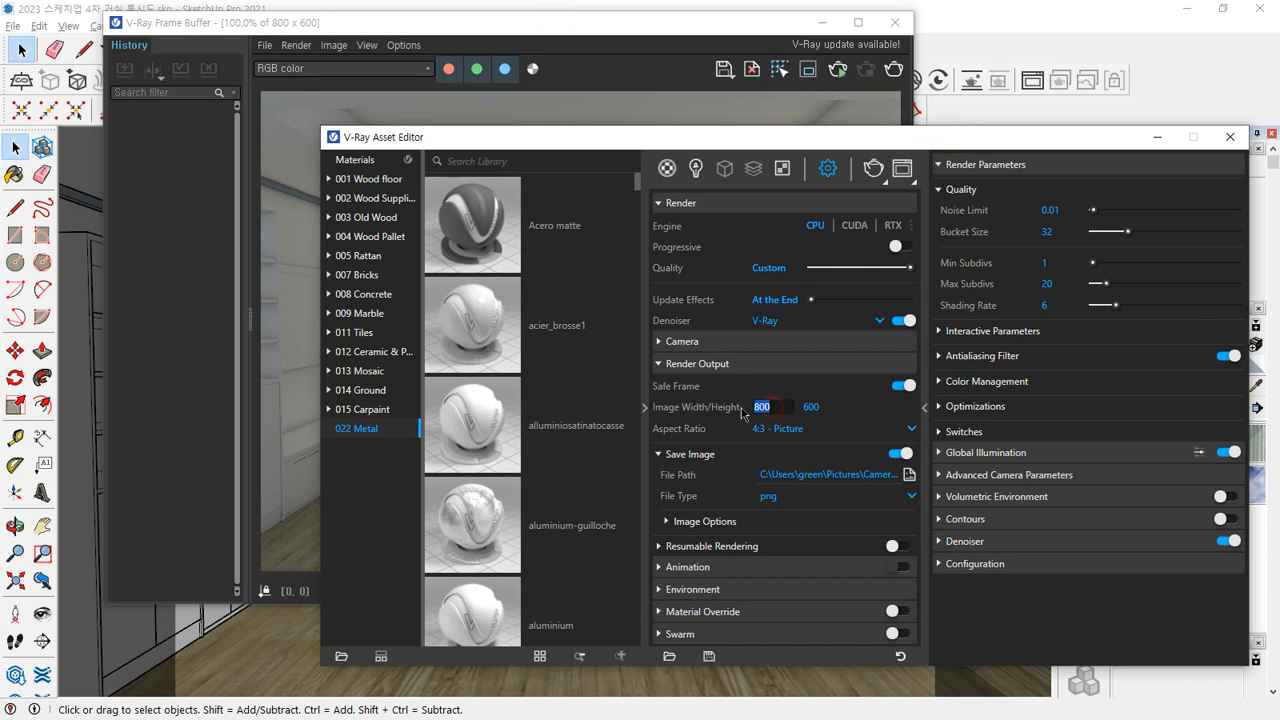
{"action": "type", "text": "2970"}
{"action": "key", "text": "Tab"}
{"action": "type", "text": "2100"}
{"action": "key", "text": "Tab"}
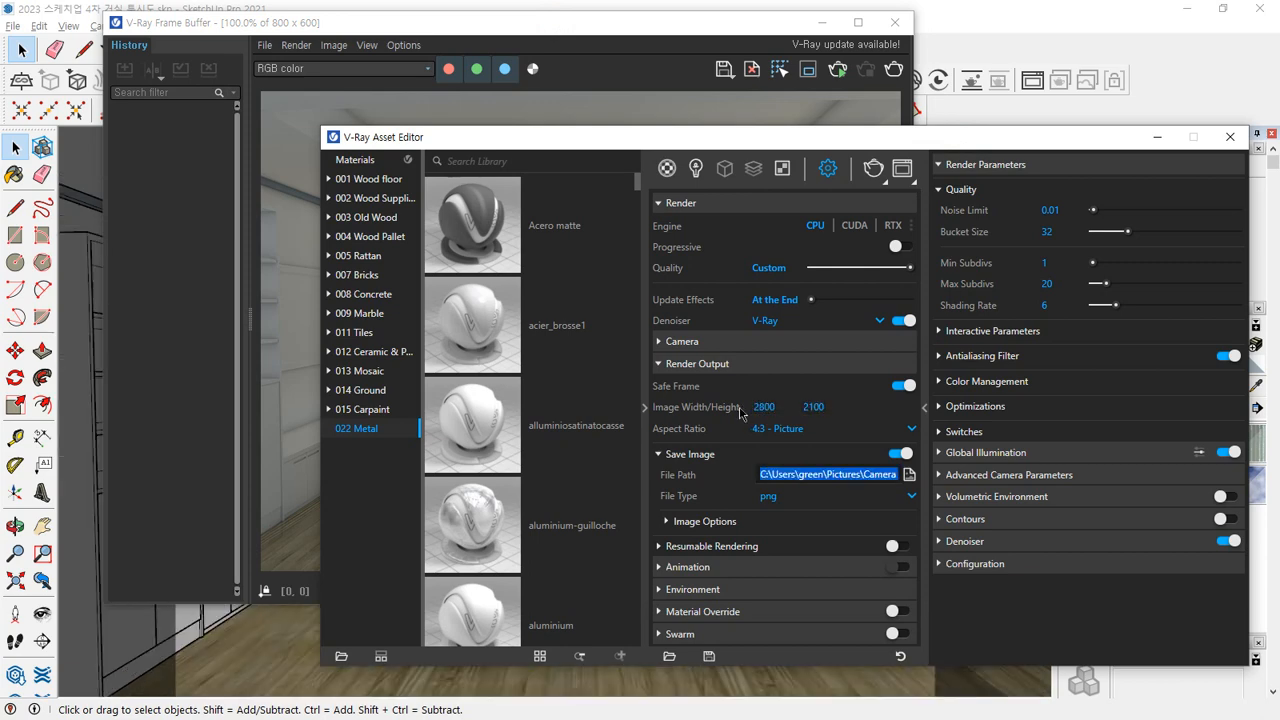
Set the image width to 800 at the 4:3 - Picture aspect ratio and turn off Save Image
{"action": "left_click", "coordinate": [588, 20]}
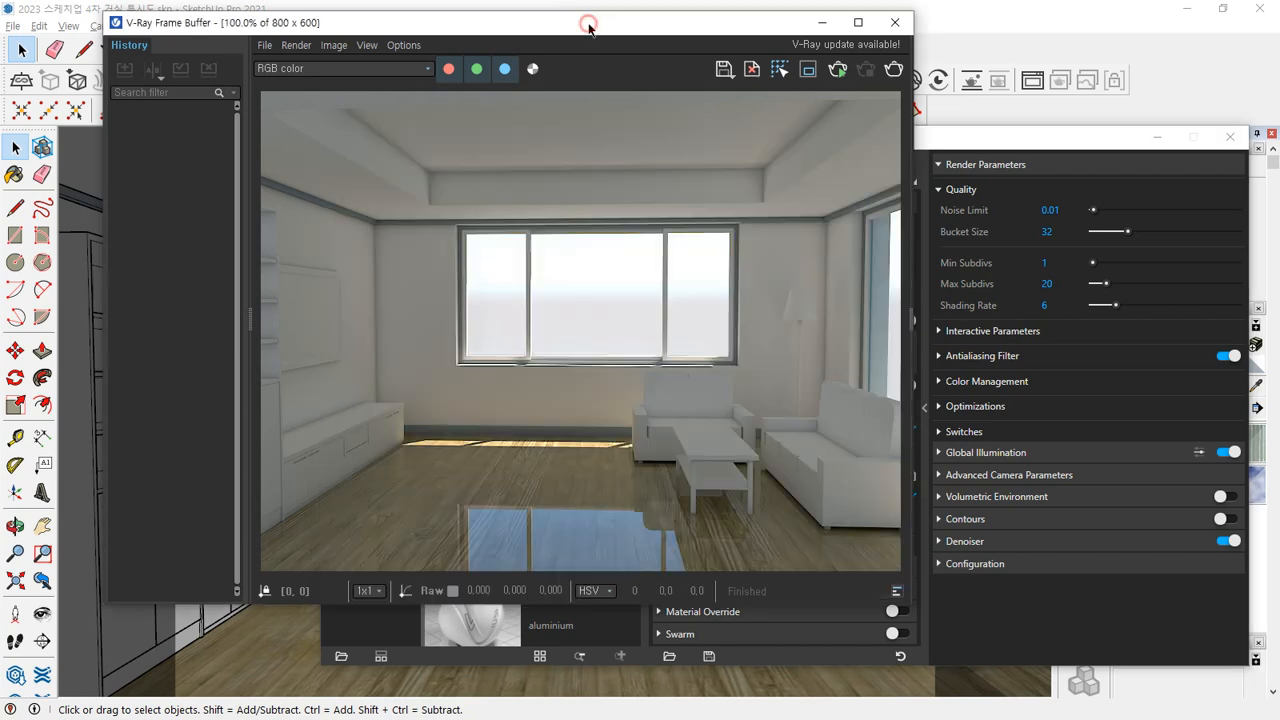
{"action": "left_click", "coordinate": [972, 137]}
{"action": "left_click", "coordinate": [765, 407]}
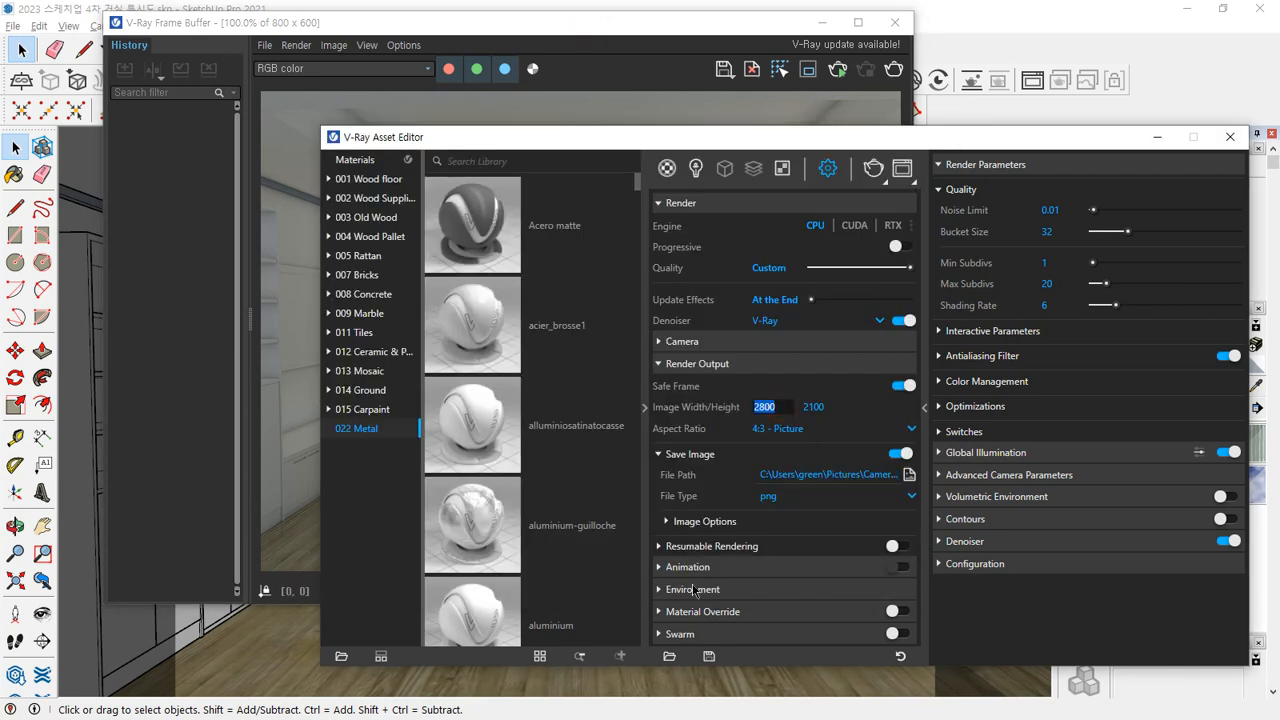
{"action": "left_click", "coordinate": [808, 428]}
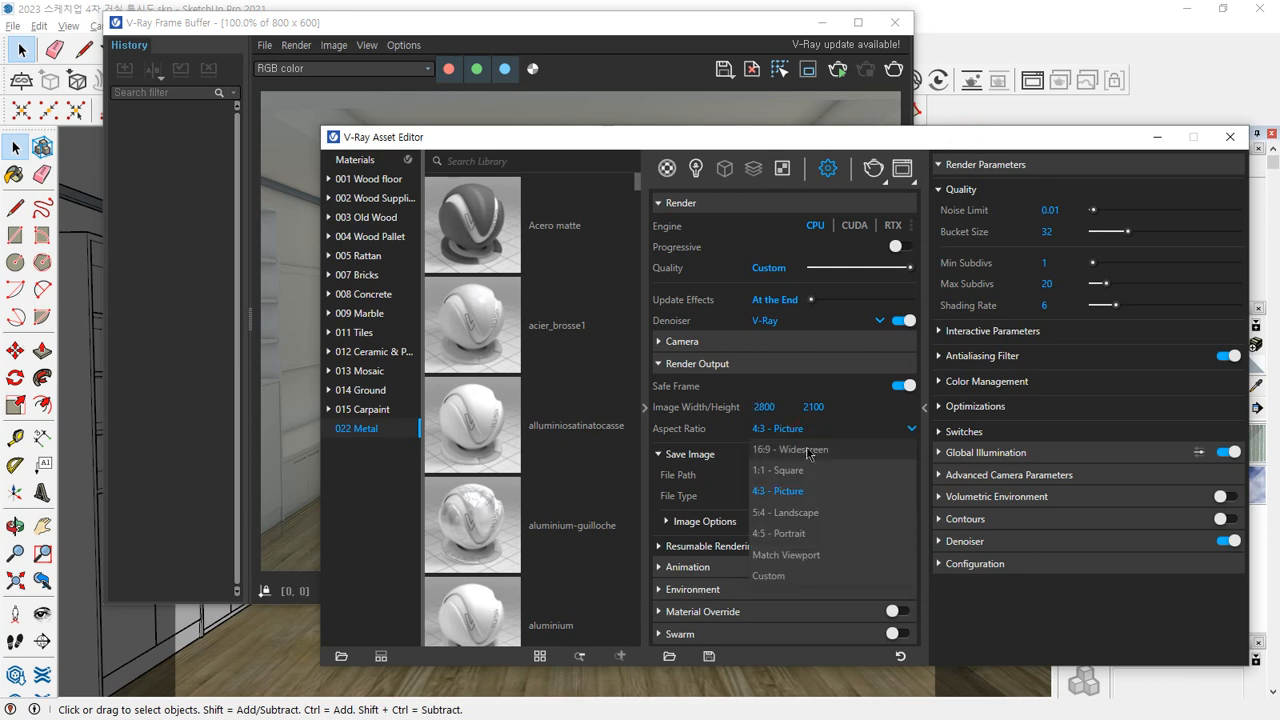
{"action": "left_click", "coordinate": [810, 499]}
{"action": "left_click", "coordinate": [770, 407]}
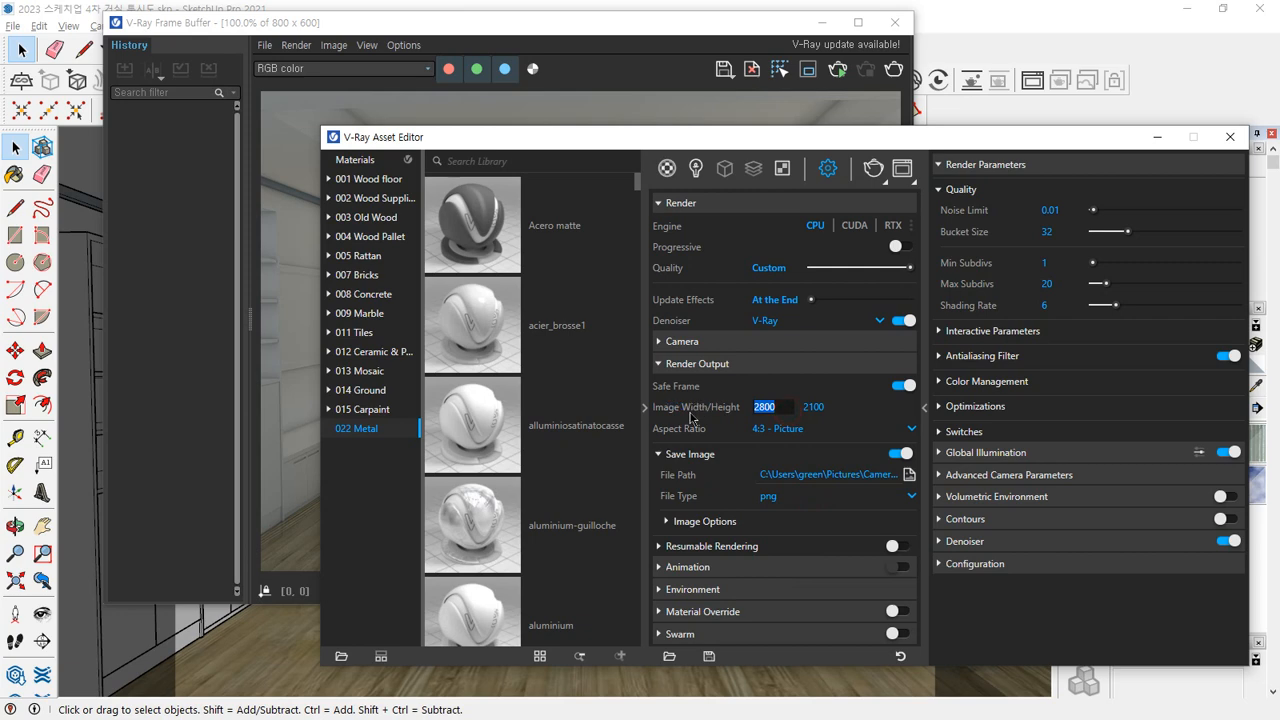
{"action": "type", "text": "800"}
{"action": "key", "text": "Tab"}
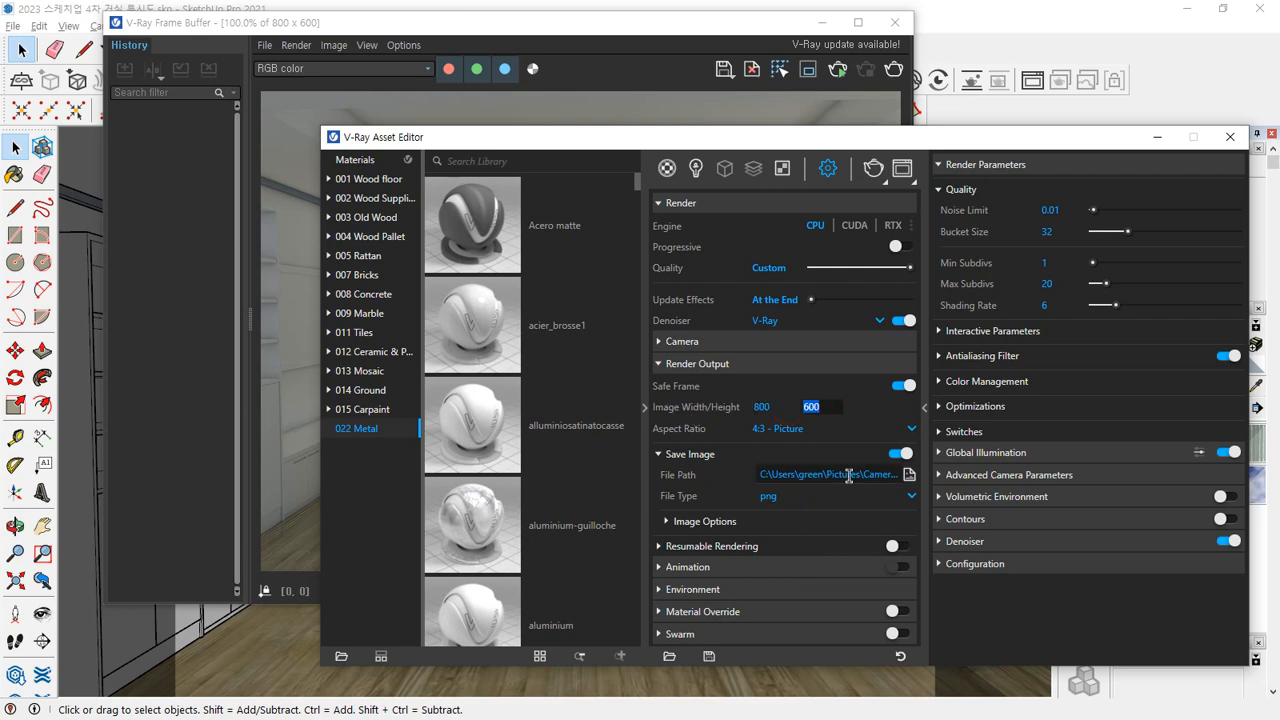
{"action": "left_click", "coordinate": [906, 456]}
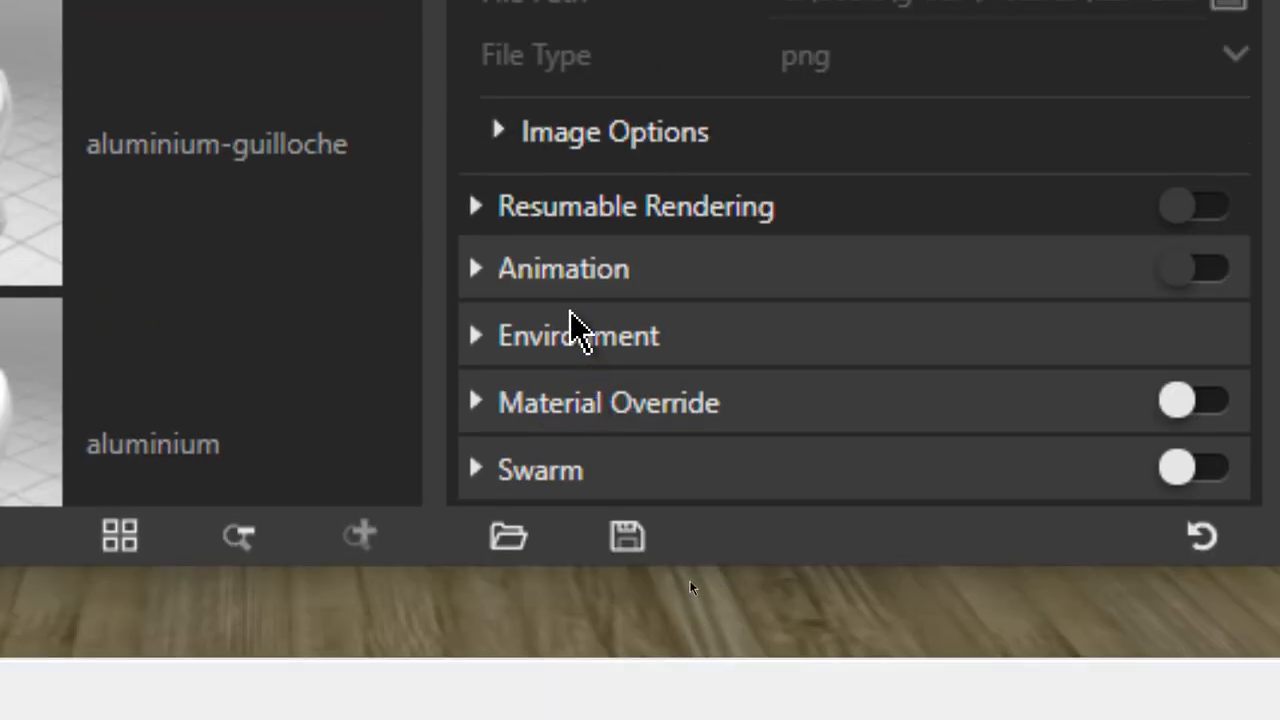
Expand the Environment settings, inspect the Sky texture assigned to the background and return to the render settings
{"action": "left_click", "coordinate": [578, 336]}
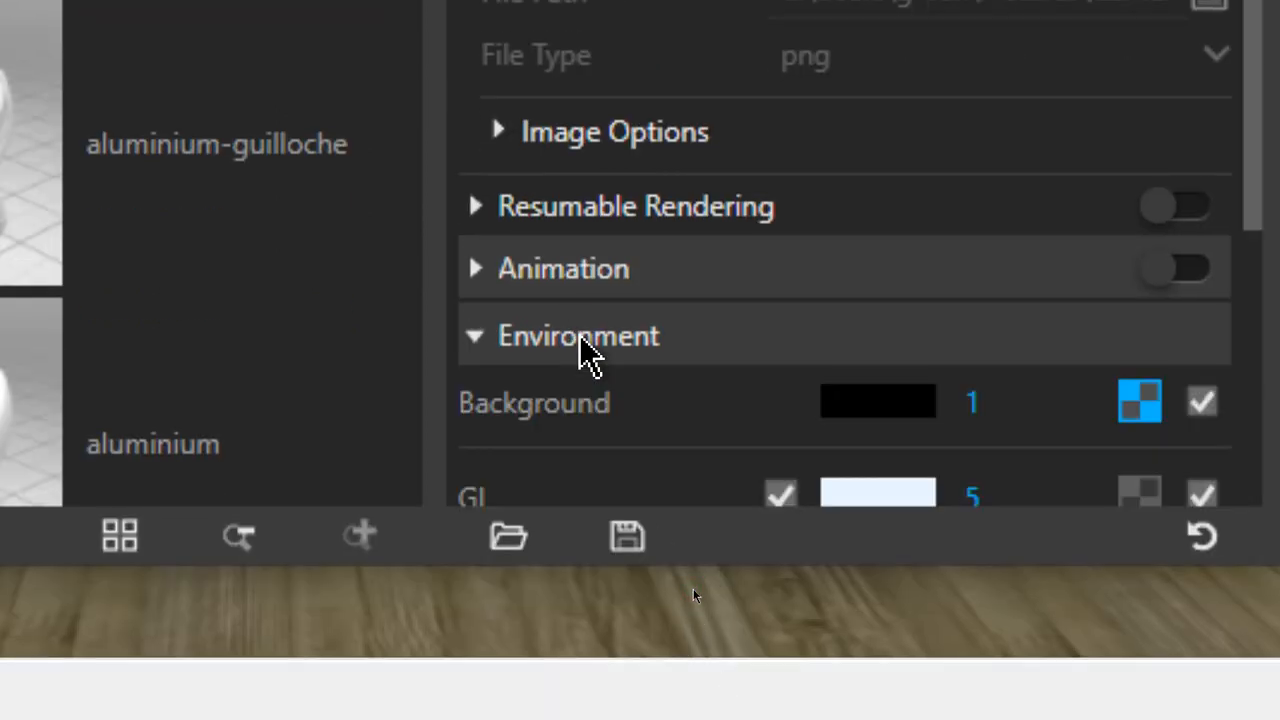
{"action": "scroll", "coordinate": [712, 128], "scroll_direction": "down", "scroll_amount": 1}
{"action": "scroll", "coordinate": [720, 130], "scroll_direction": "down", "scroll_amount": 3}
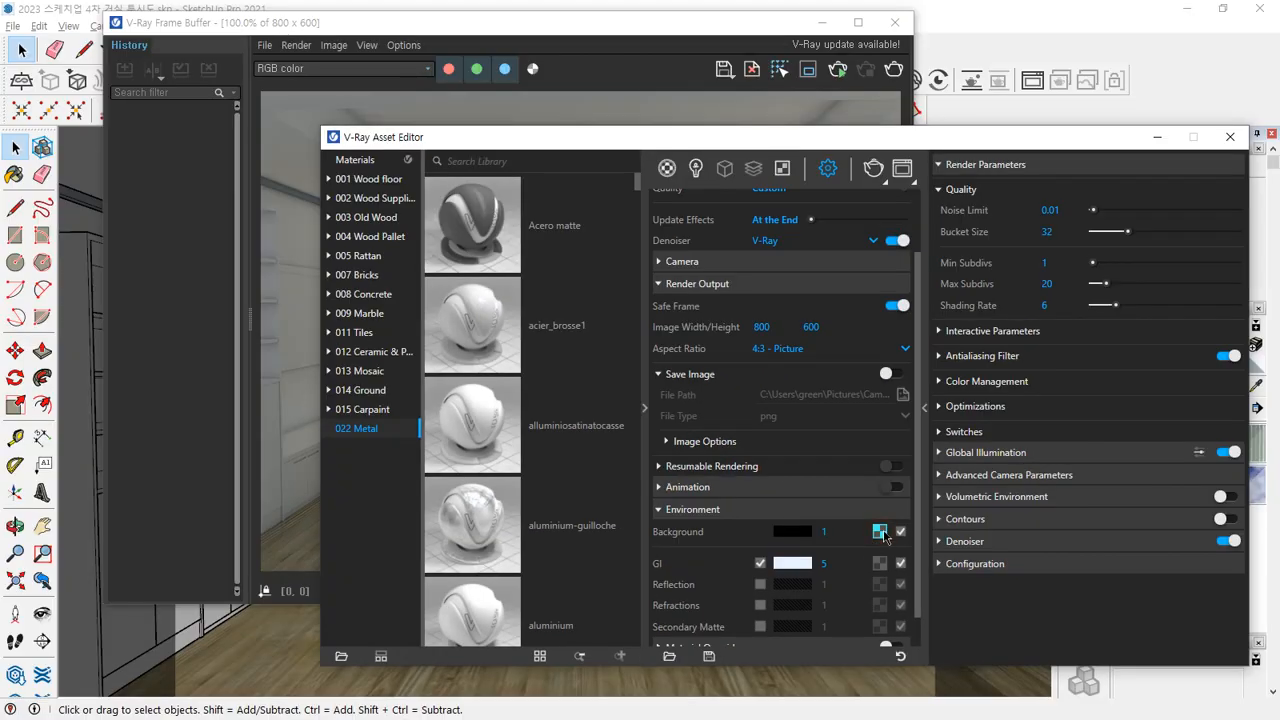
{"action": "left_click", "coordinate": [879, 533]}
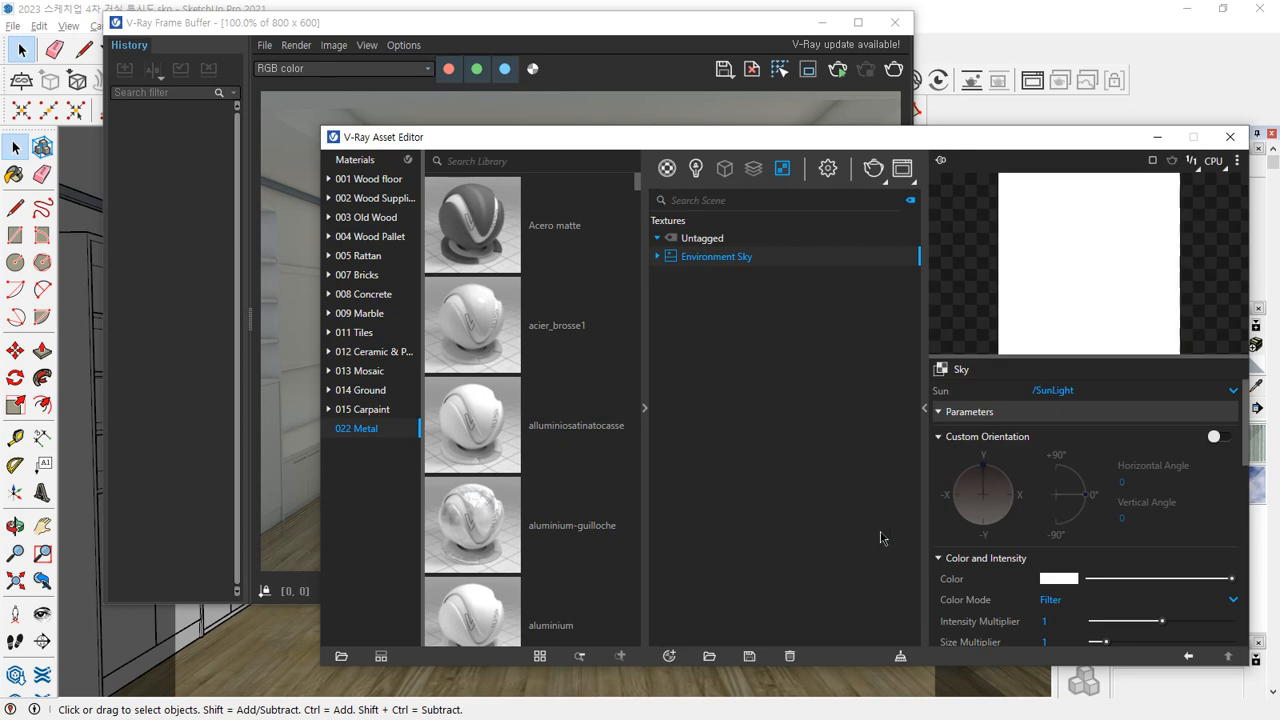
{"action": "mouse_move", "coordinate": [673, 276]}
{"action": "left_mouse_down"}
{"action": "mouse_move", "coordinate": [797, 276]}
{"action": "mouse_move", "coordinate": [828, 291]}
{"action": "left_mouse_up"}
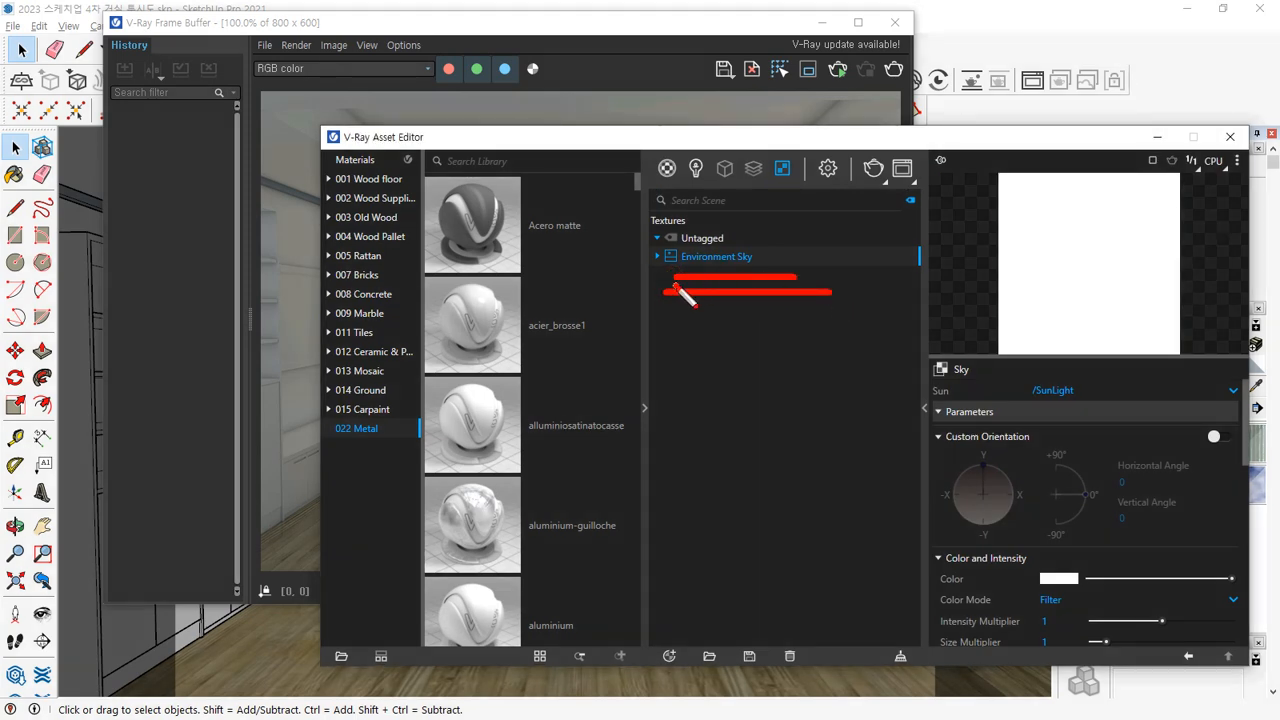
{"action": "left_click_drag", "start_coordinate": [674, 285], "coordinate": [830, 287]}
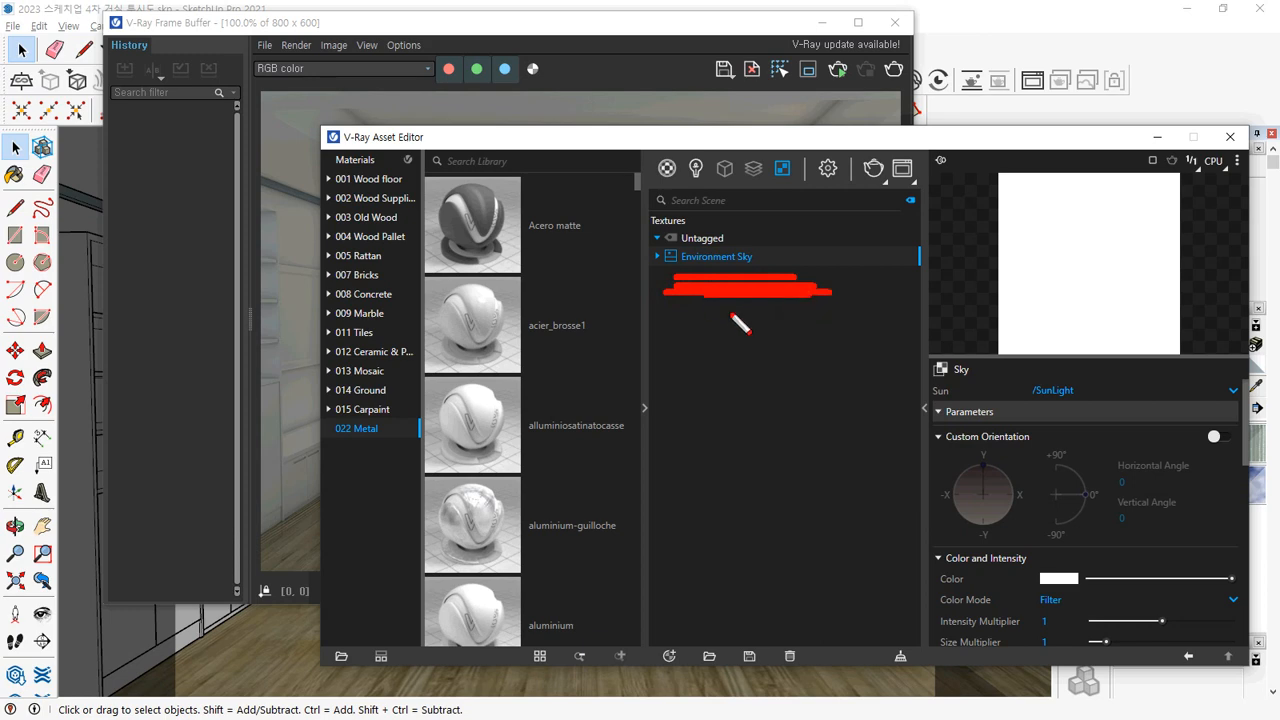
{"action": "key", "text": "Escape"}
{"action": "left_click", "coordinate": [1187, 656]}
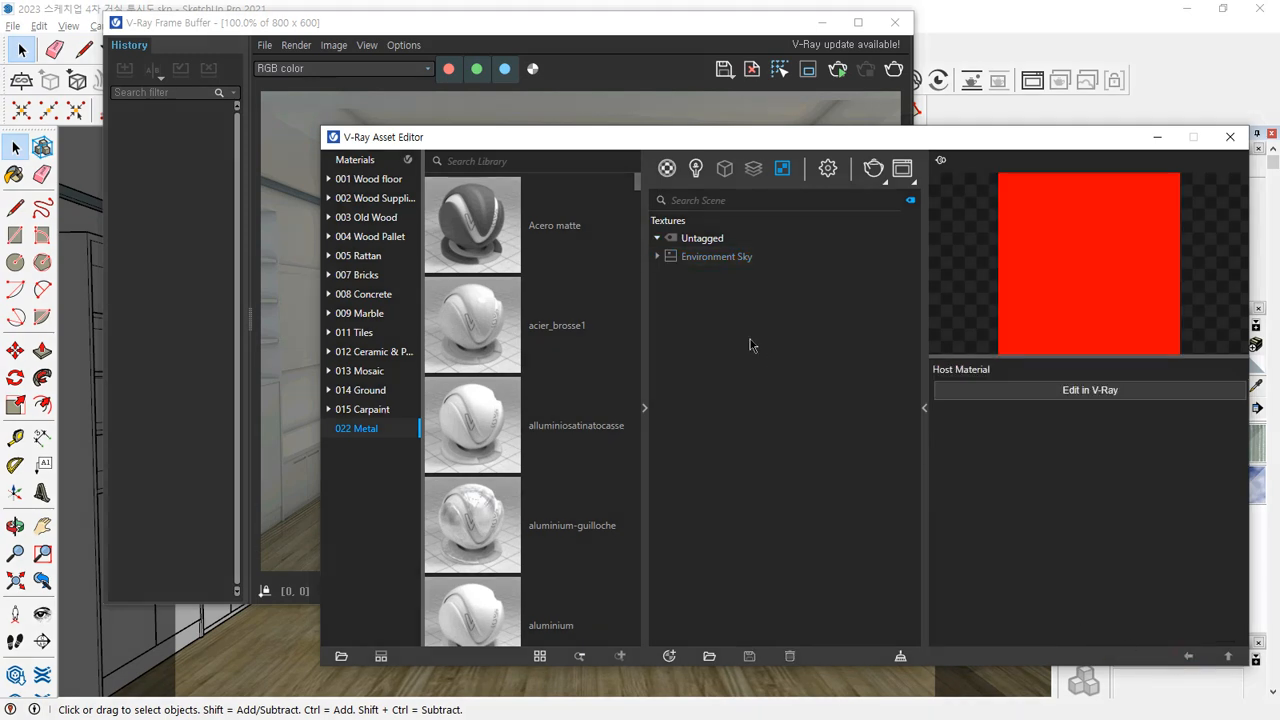
{"action": "left_click", "coordinate": [827, 168]}
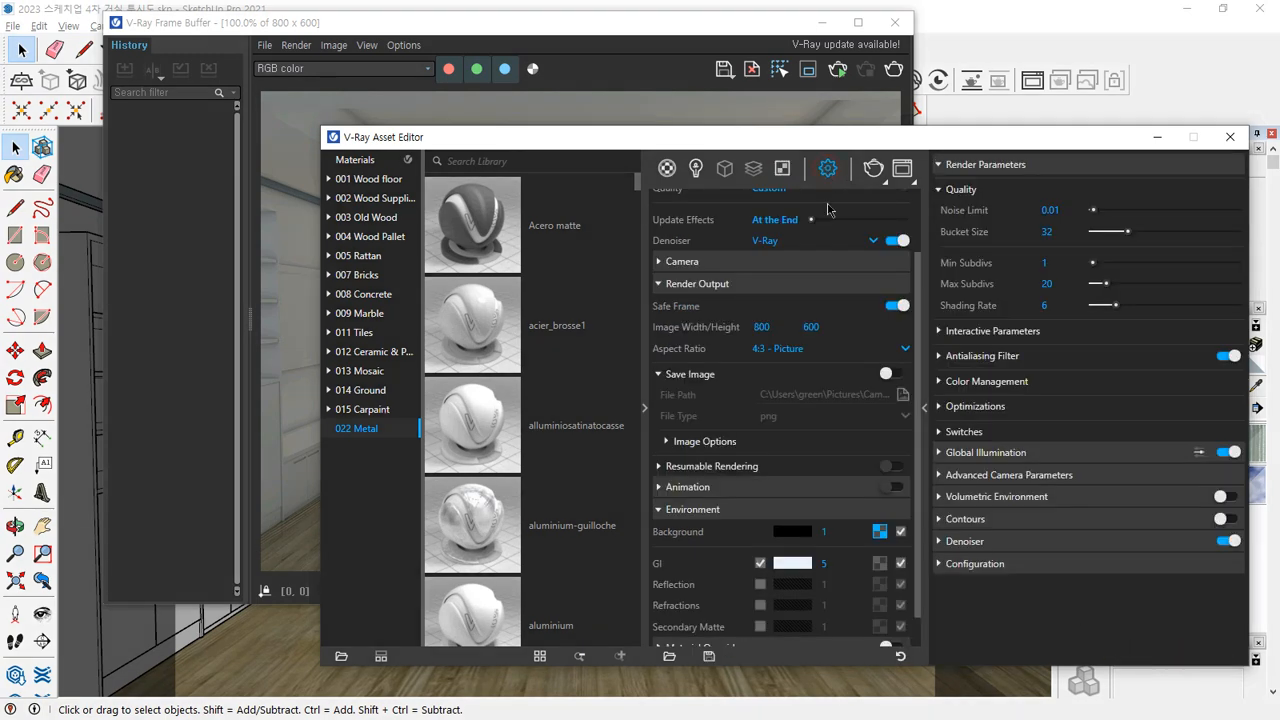
Set the Environment GI intensity to 1
{"action": "scroll", "coordinate": [800, 549], "scroll_direction": "down", "scroll_amount": 1}
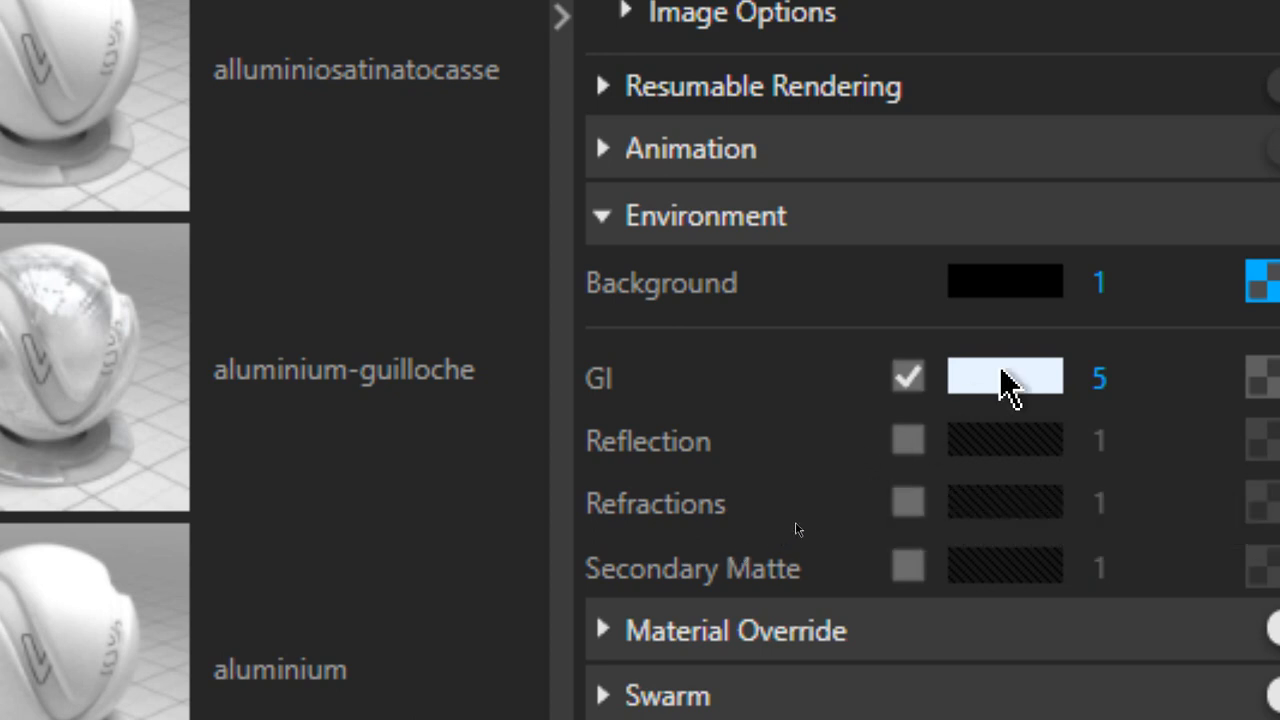
{"action": "left_click", "coordinate": [1136, 390]}
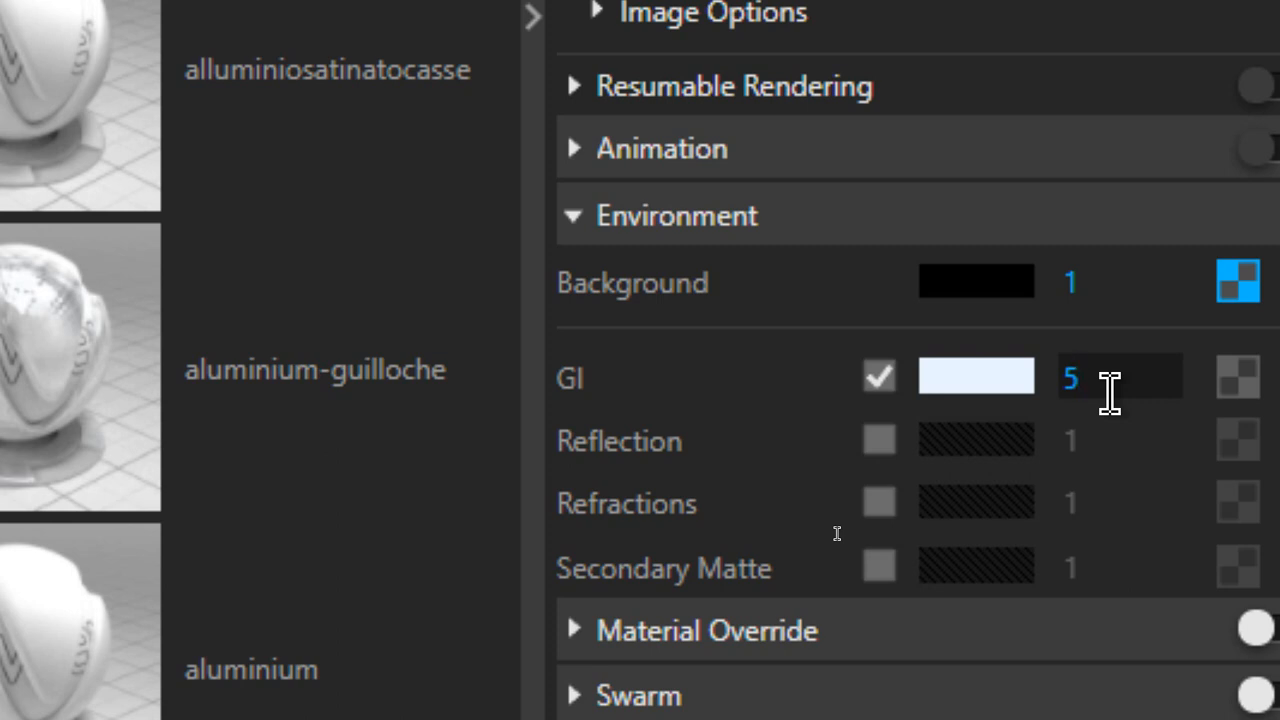
{"action": "key", "text": "BackSpace"}
{"action": "type", "text": "1"}
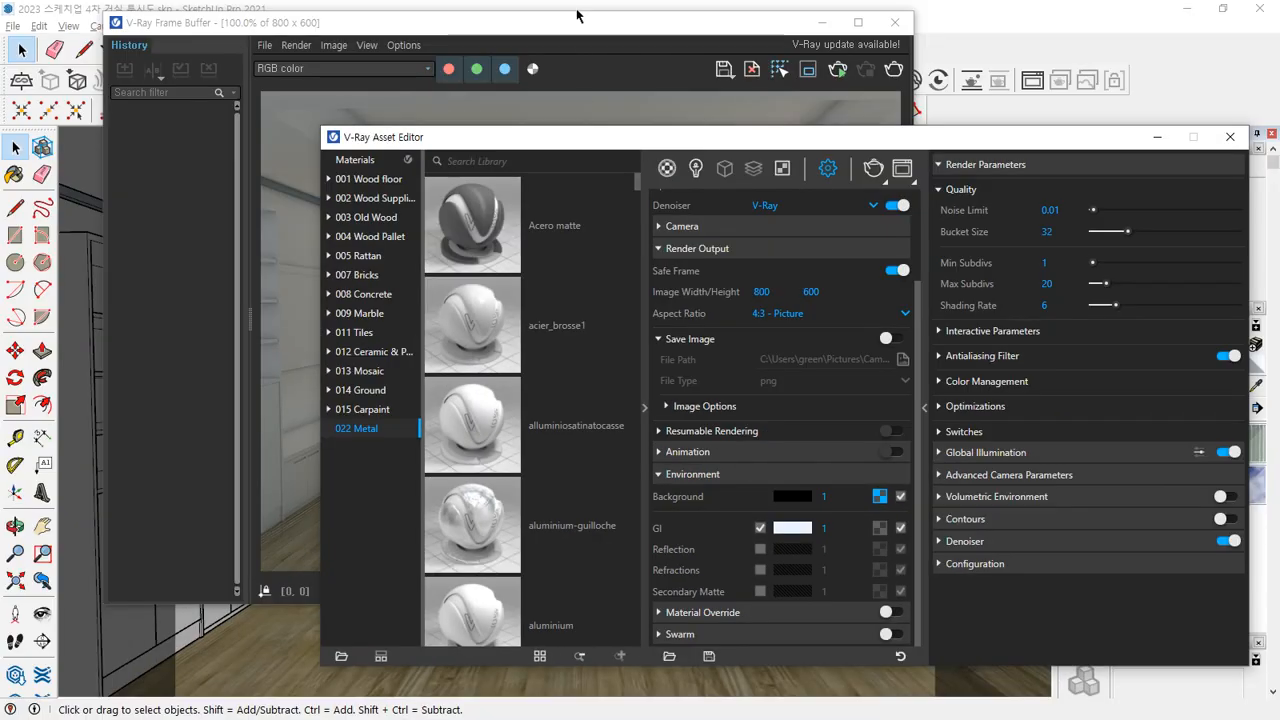
Enable region rendering in the frame buffer, render a region about 180 px high over the ceiling and window top, and inspect it closely
{"action": "left_click", "coordinate": [585, 20]}
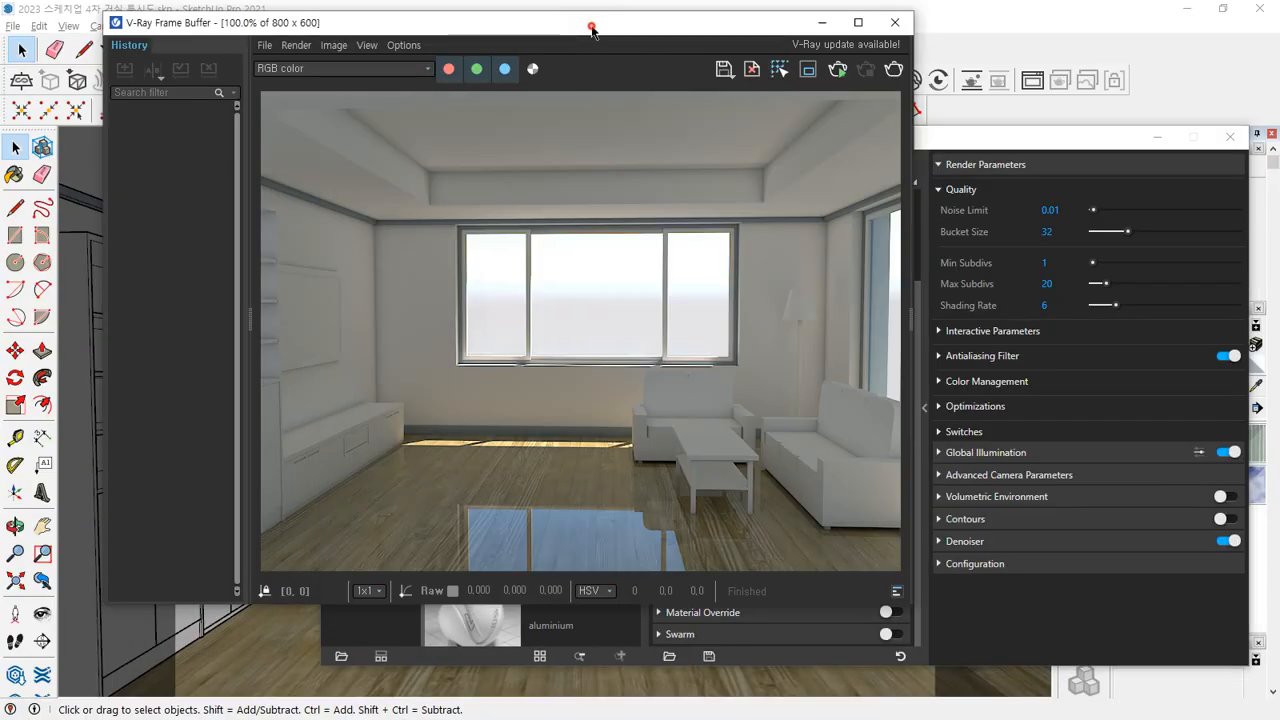
{"action": "left_click", "coordinate": [808, 72]}
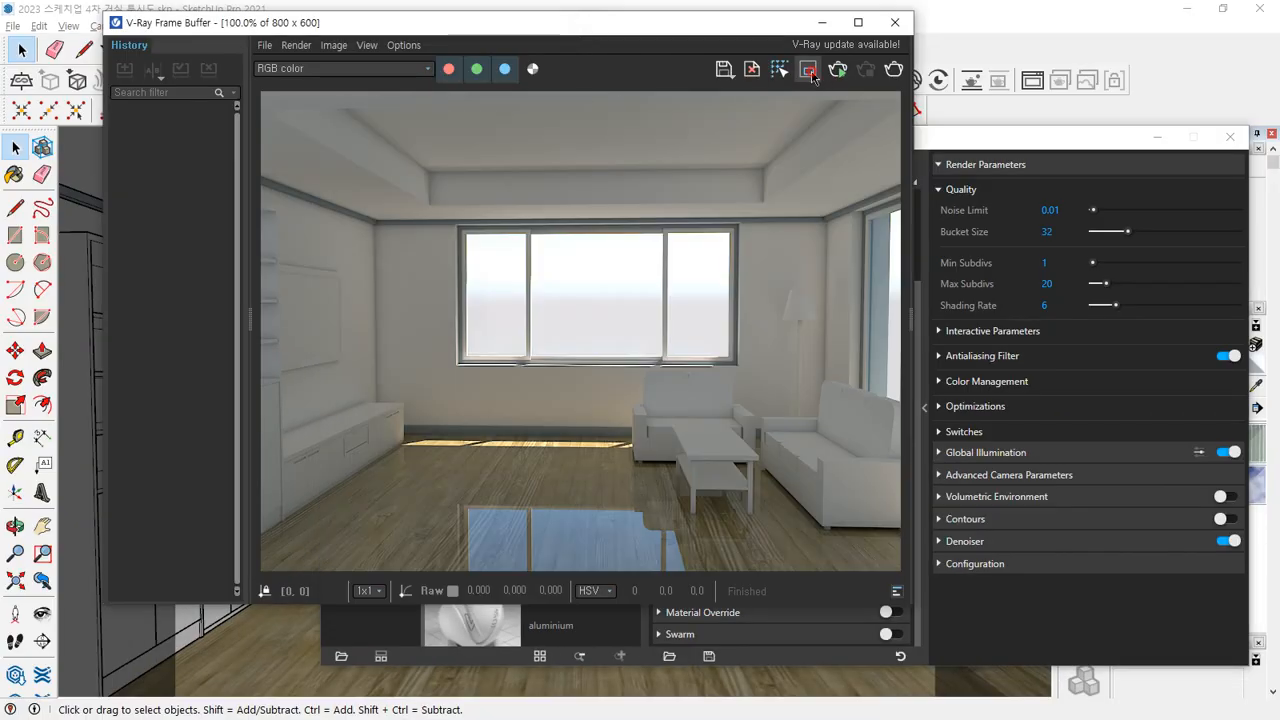
{"action": "left_click", "coordinate": [900, 74]}
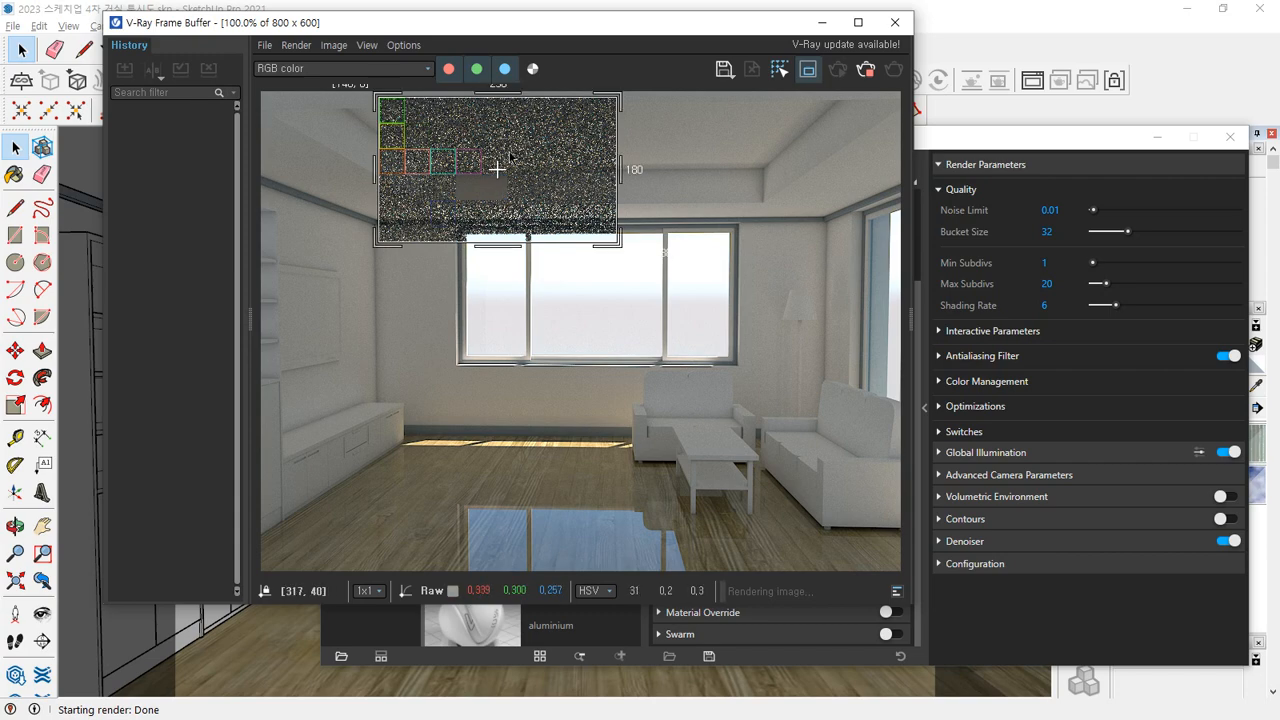
{"action": "scroll", "coordinate": [388, 148], "scroll_direction": "up", "scroll_amount": 2}
{"action": "scroll", "coordinate": [398, 188], "scroll_direction": "down", "scroll_amount": 1}
{"action": "middle_click_drag", "start_coordinate": [406, 190], "coordinate": [450, 245]}
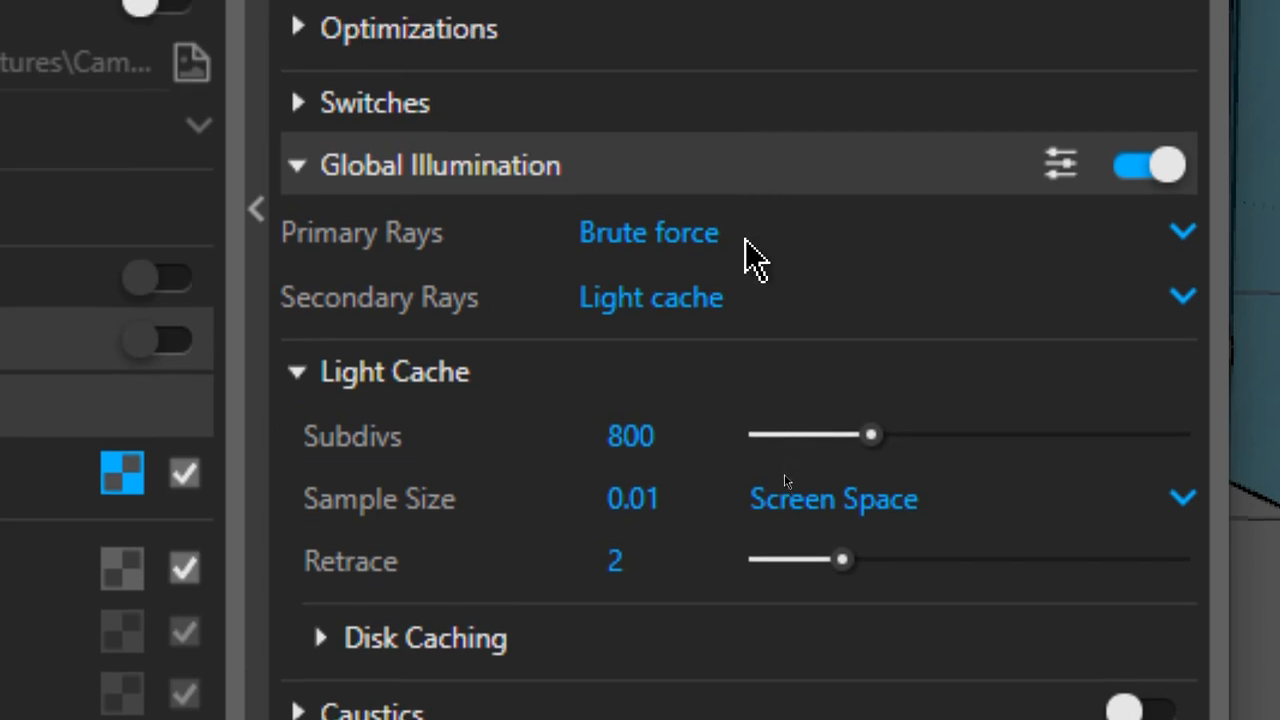
Set the Global Illumination primary rays to Irradiance map and check the options available for secondary rays
{"action": "left_click", "coordinate": [746, 240]}
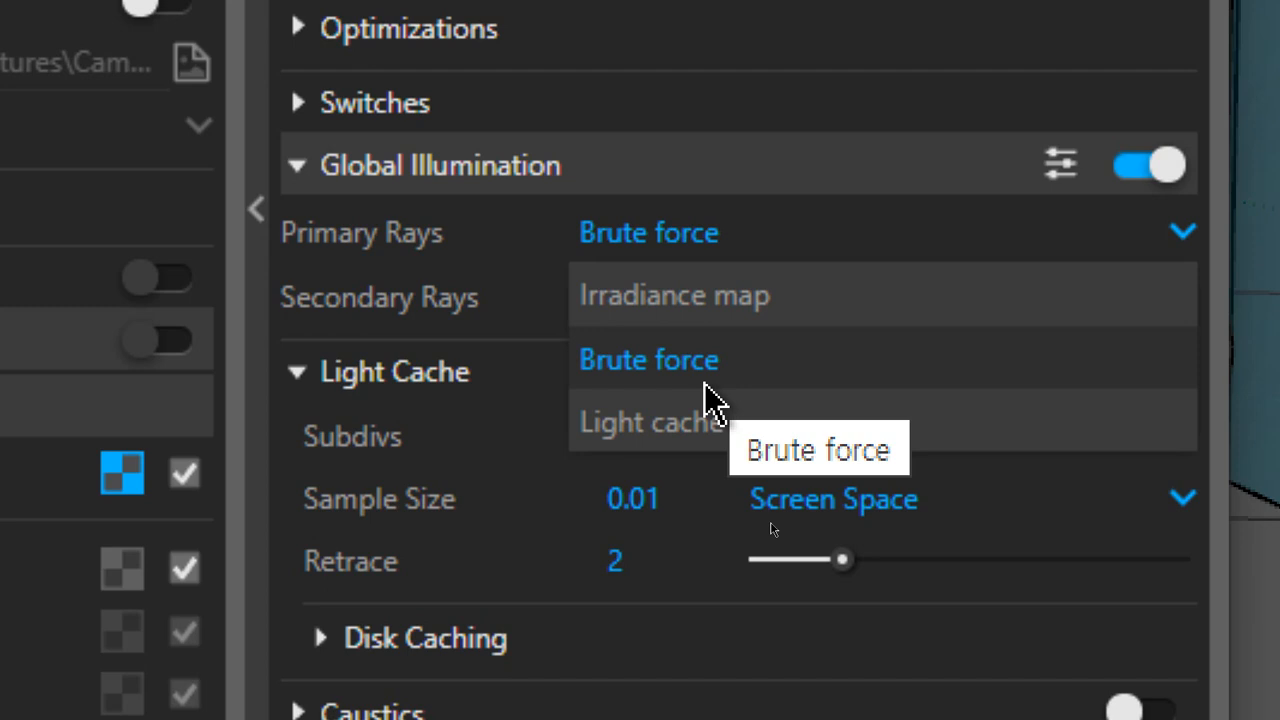
{"action": "left_click", "coordinate": [796, 312]}
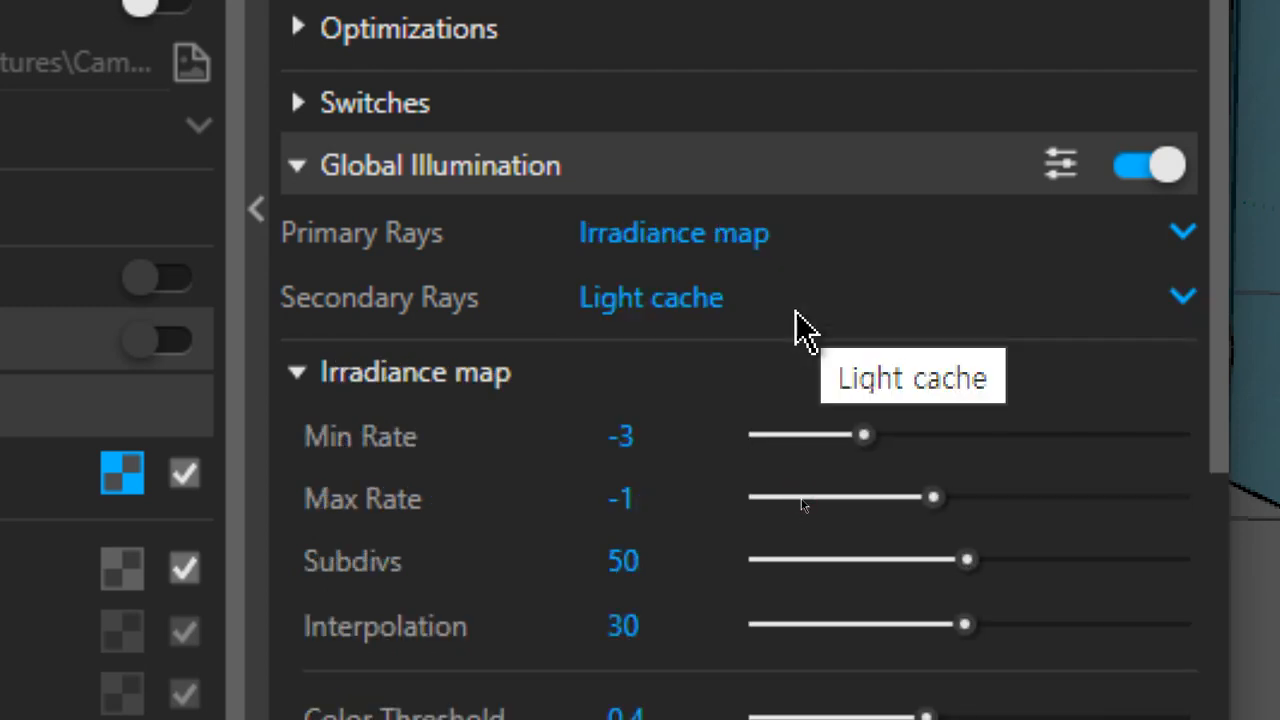
{"action": "left_click", "coordinate": [796, 312]}
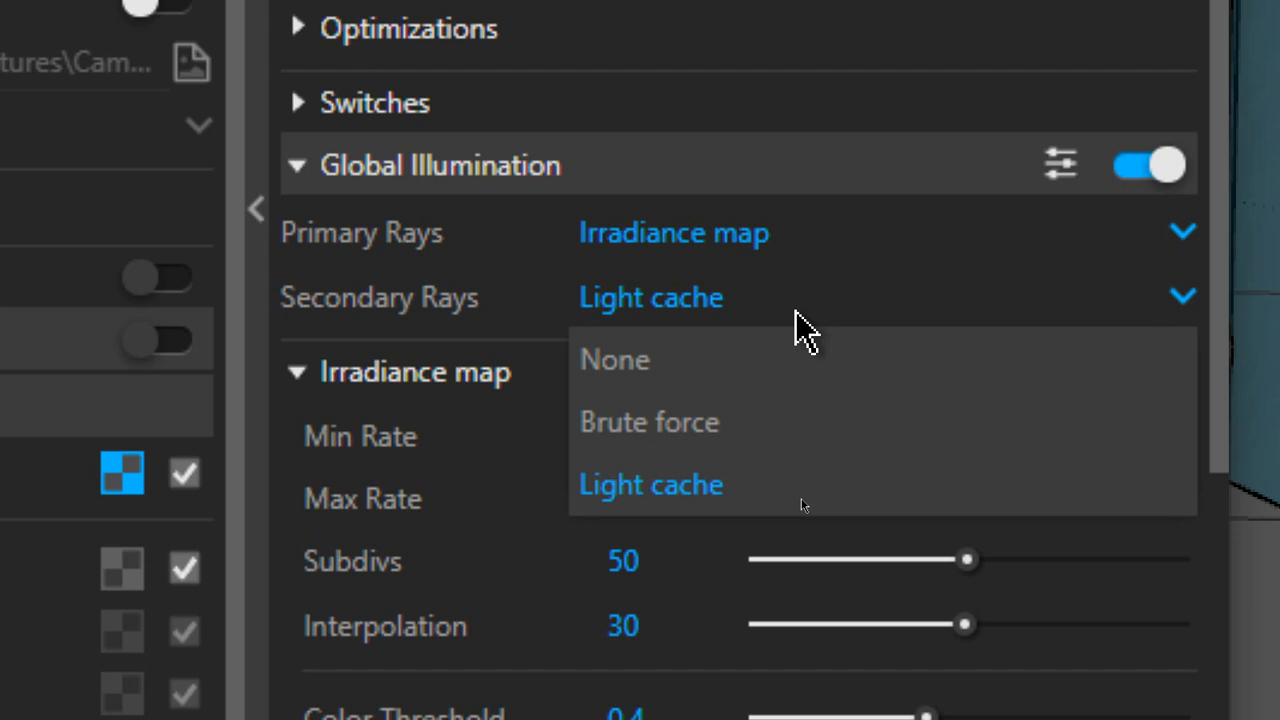
{"action": "left_click", "coordinate": [820, 233]}
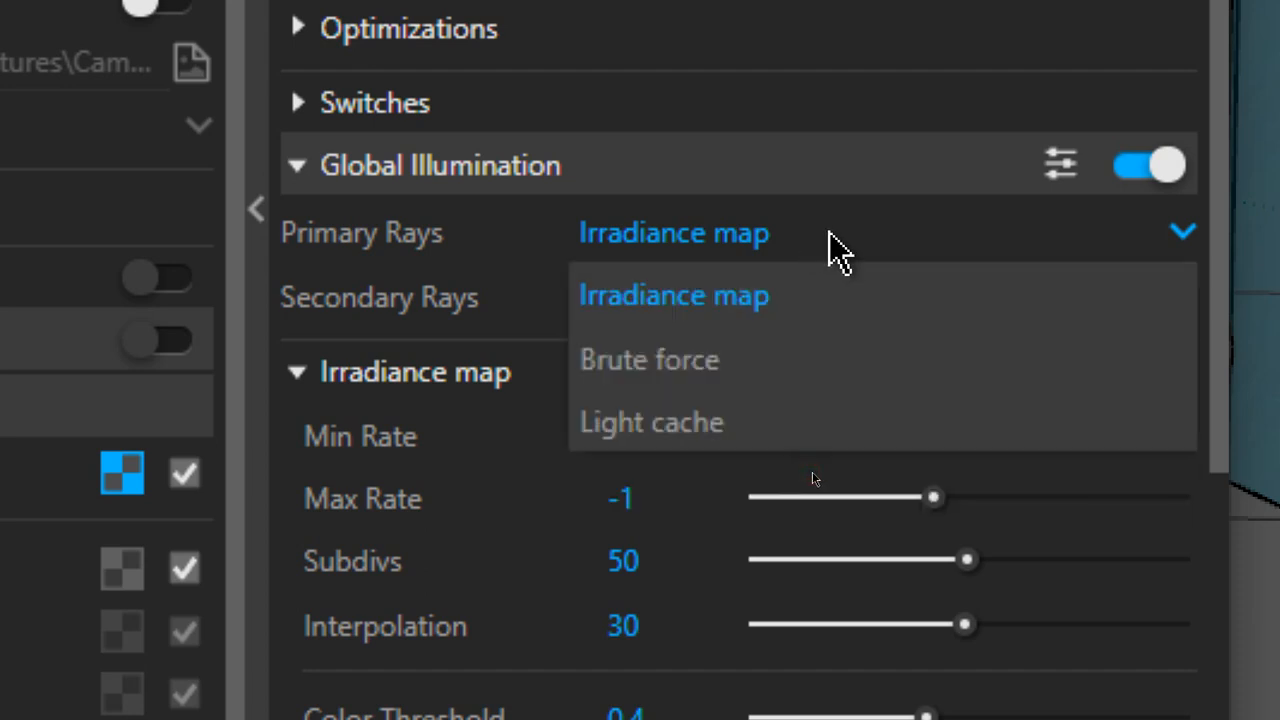
{"action": "left_click", "coordinate": [832, 249]}
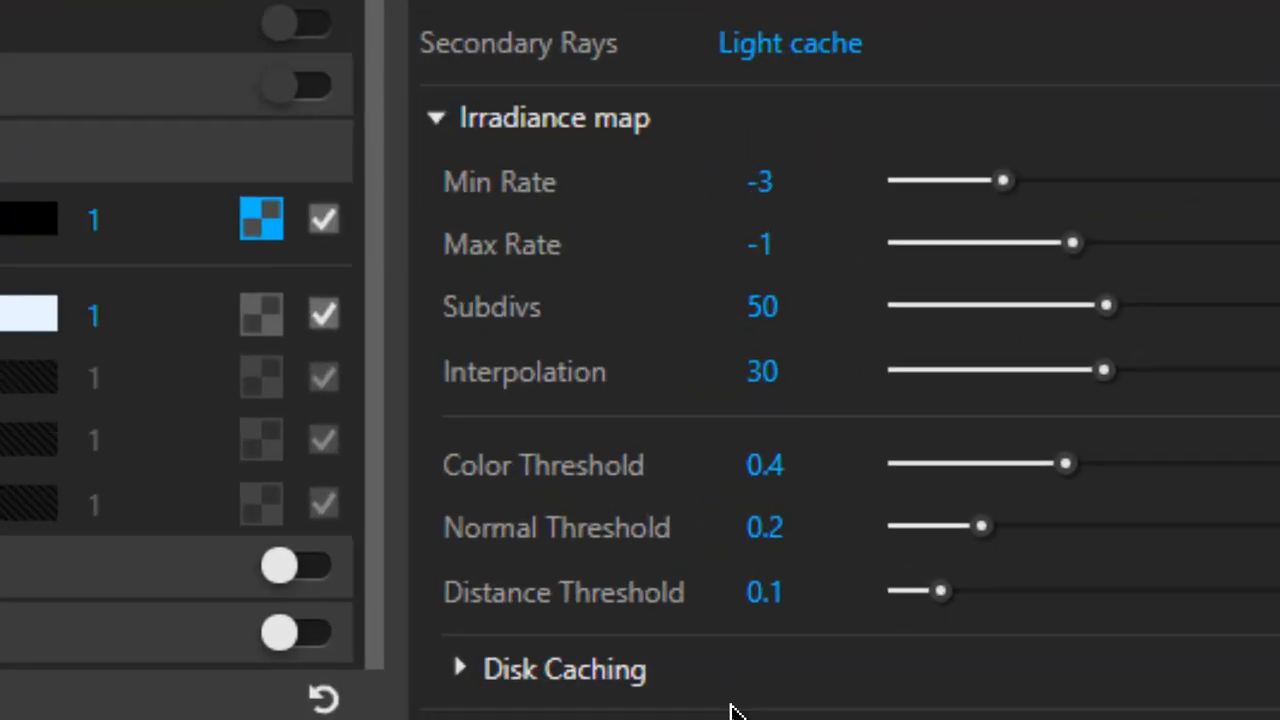
Review the Irradiance map and Light Cache parameters and expand the Ambient Occlusion settings
{"action": "scroll", "coordinate": [751, 590], "scroll_direction": "down", "scroll_amount": 6}
{"action": "scroll", "coordinate": [783, 450], "scroll_direction": "up", "scroll_amount": 2}
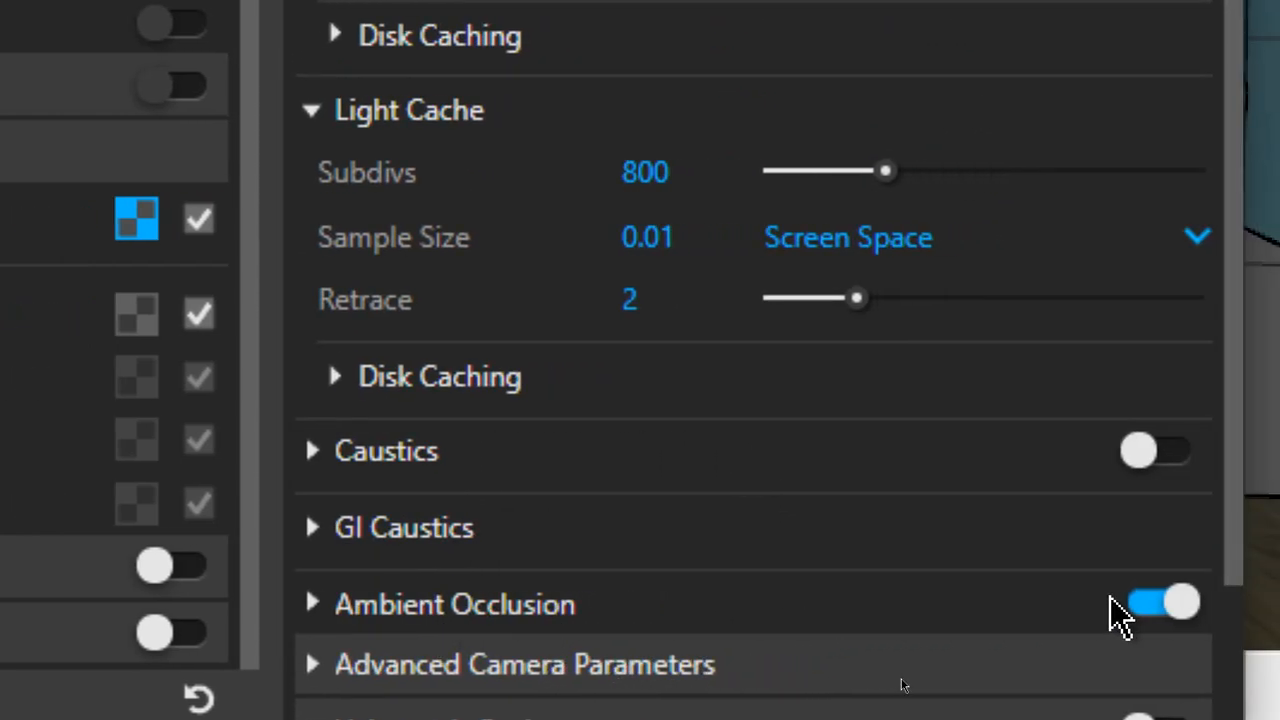
{"action": "left_click", "coordinate": [380, 606]}
{"action": "scroll", "coordinate": [440, 555], "scroll_direction": "down", "scroll_amount": 2}
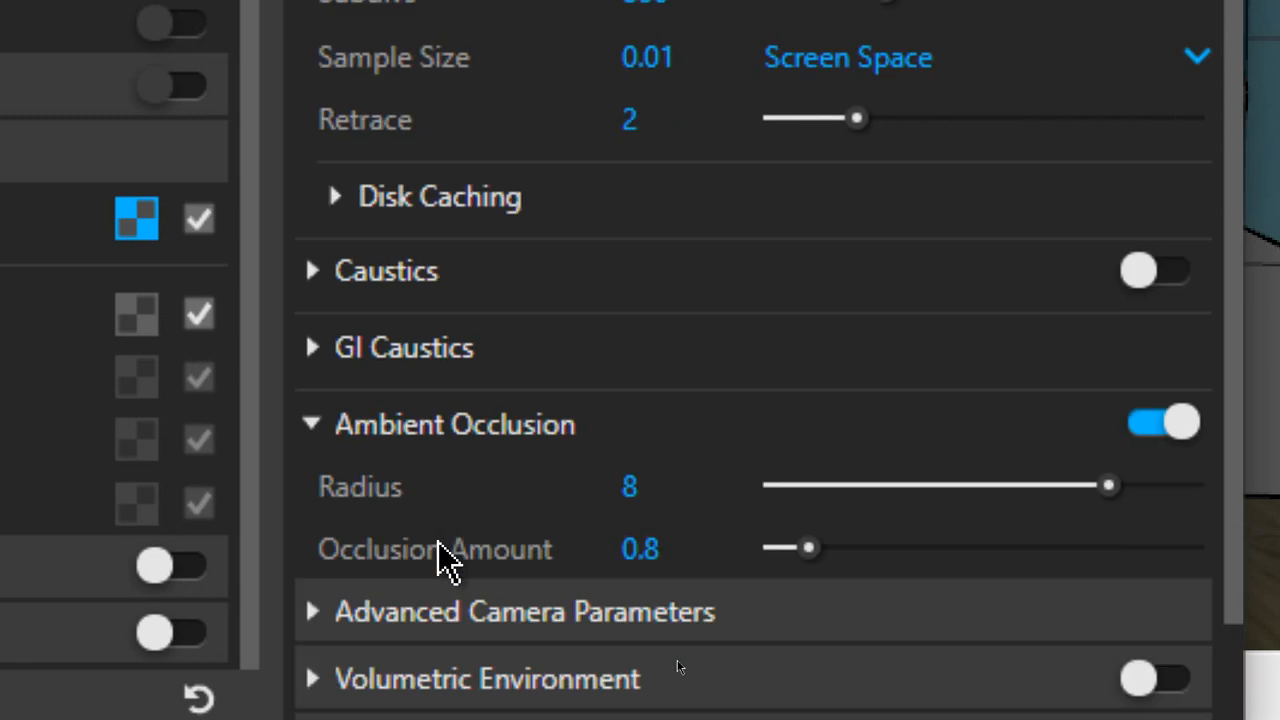
{"action": "scroll", "coordinate": [440, 555], "scroll_direction": "down", "scroll_amount": 2}
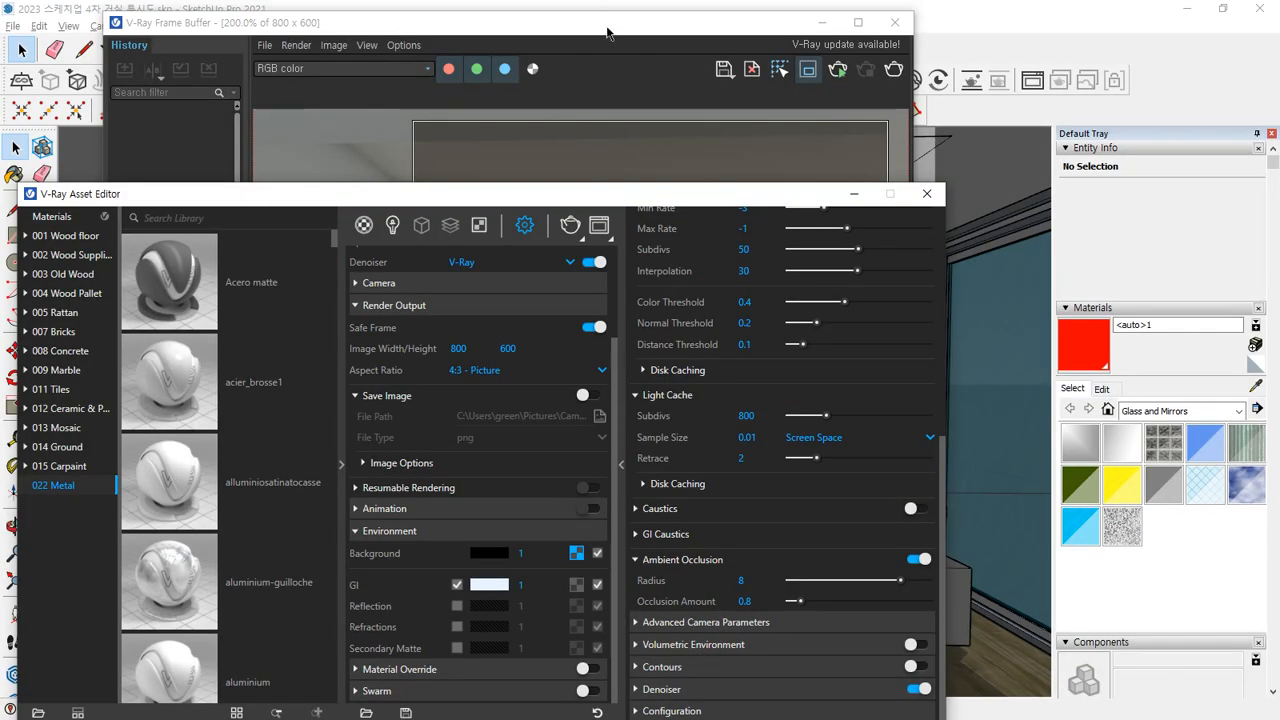
Examine the shading of the ceiling corner and the low cabinet in the rendered image
{"action": "left_click", "coordinate": [607, 33]}
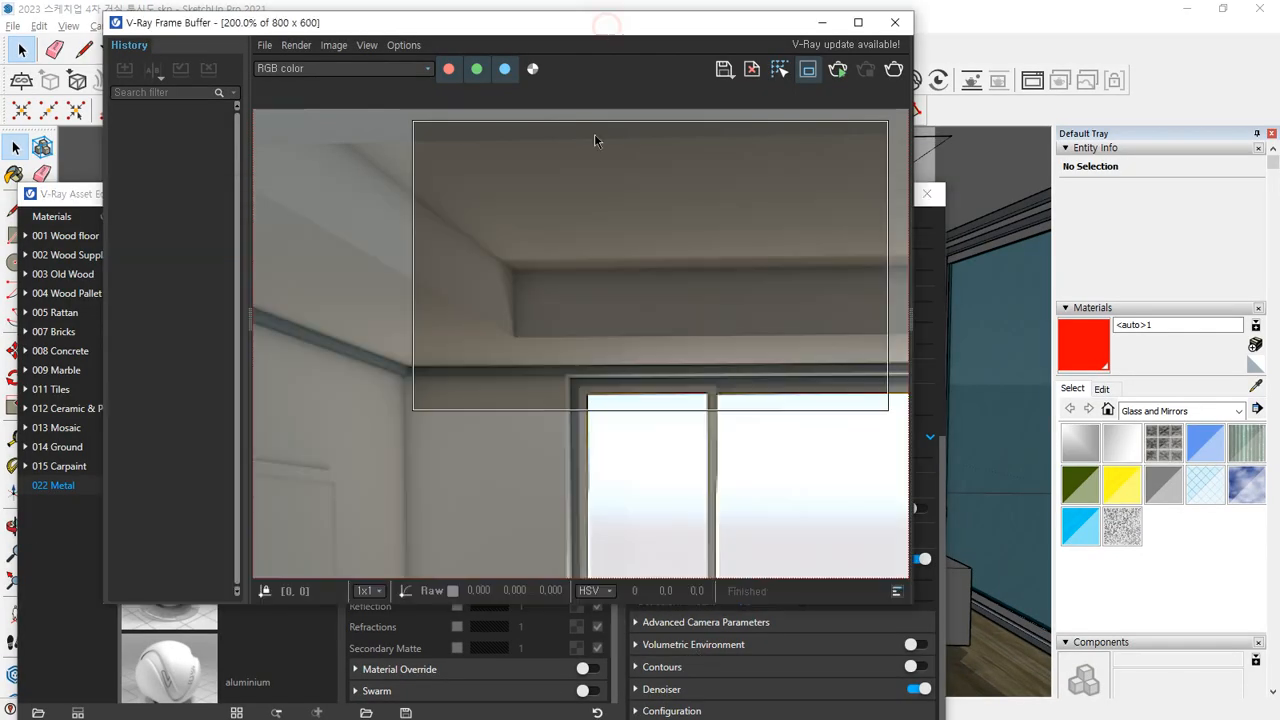
{"action": "scroll", "coordinate": [530, 452], "scroll_direction": "down", "scroll_amount": 1}
{"action": "scroll", "coordinate": [290, 473], "scroll_direction": "up", "scroll_amount": 2}
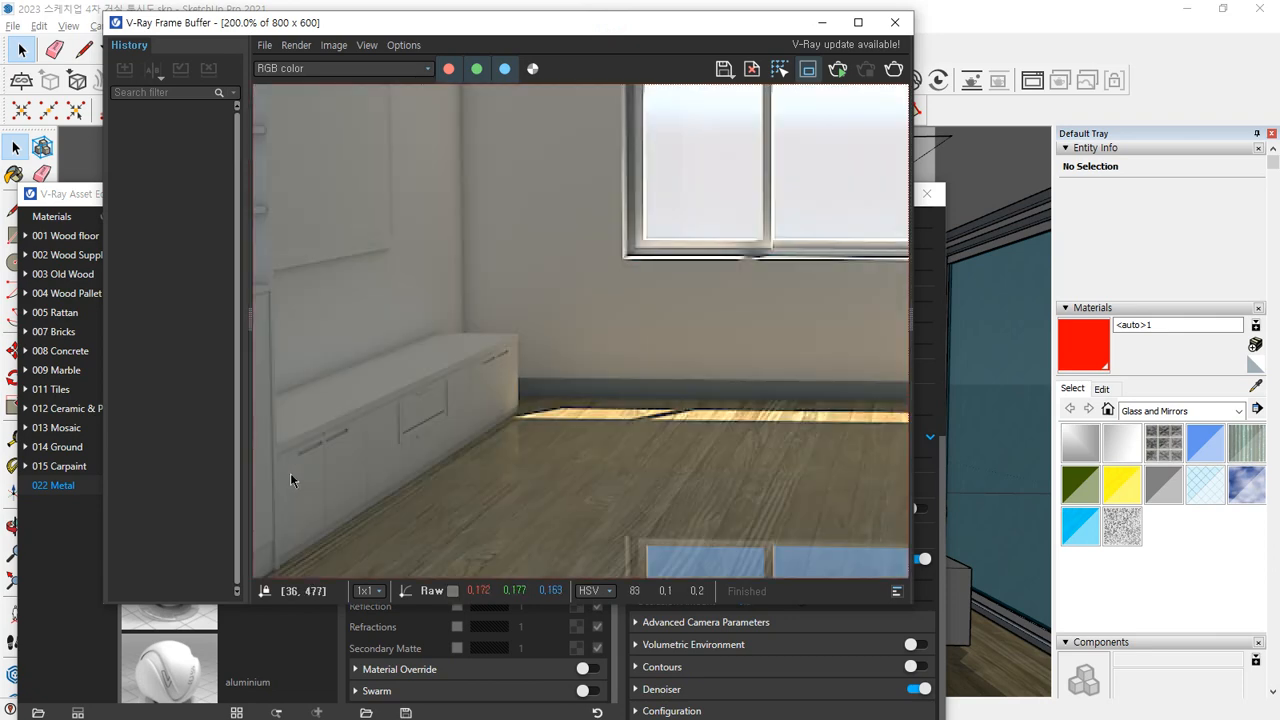
{"action": "middle_click_drag", "start_coordinate": [351, 468], "coordinate": [474, 434]}
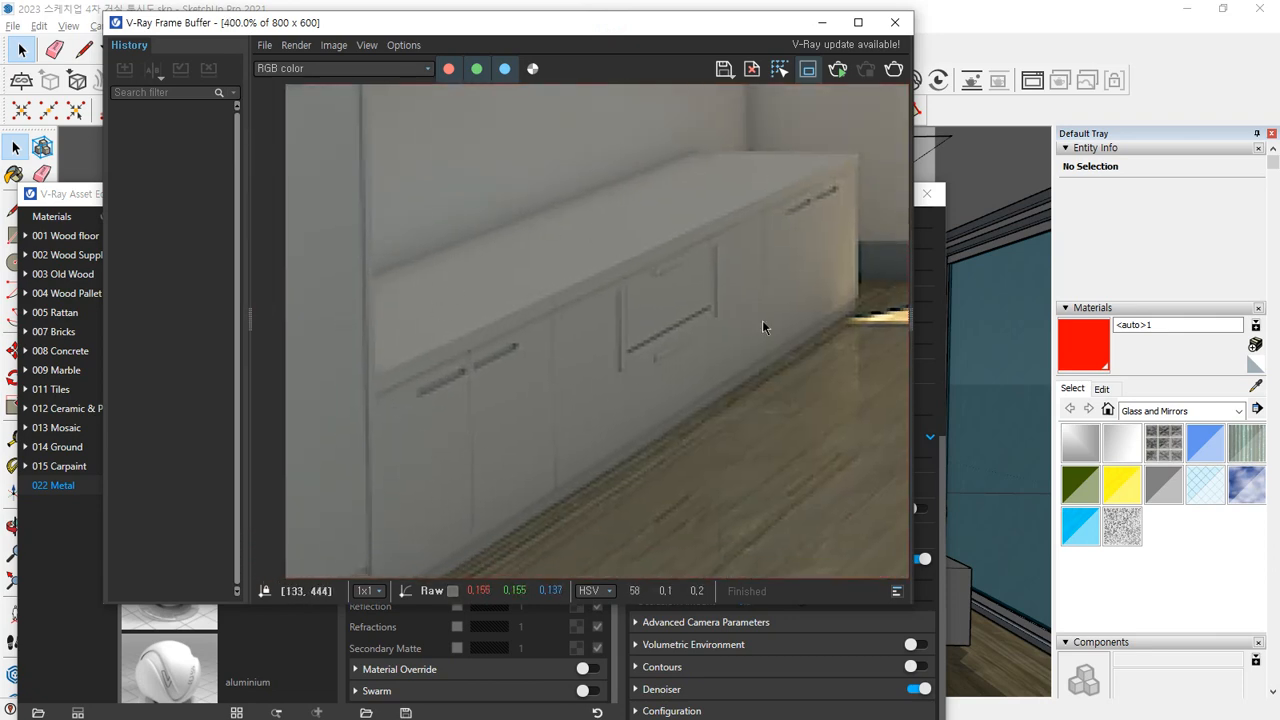
Turn off Ambient Occlusion and render a region about 62 px wide over the low cabinet's drawer fronts
{"action": "left_click", "coordinate": [951, 413]}
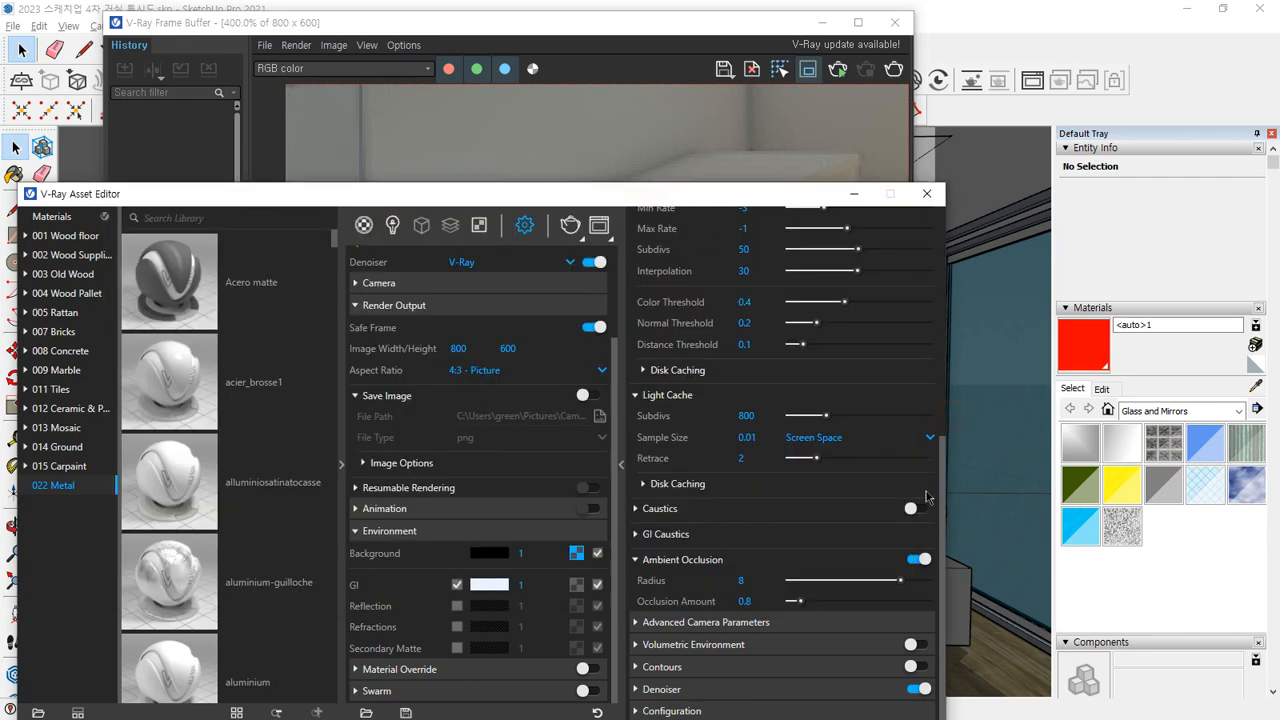
{"action": "left_click", "coordinate": [914, 559]}
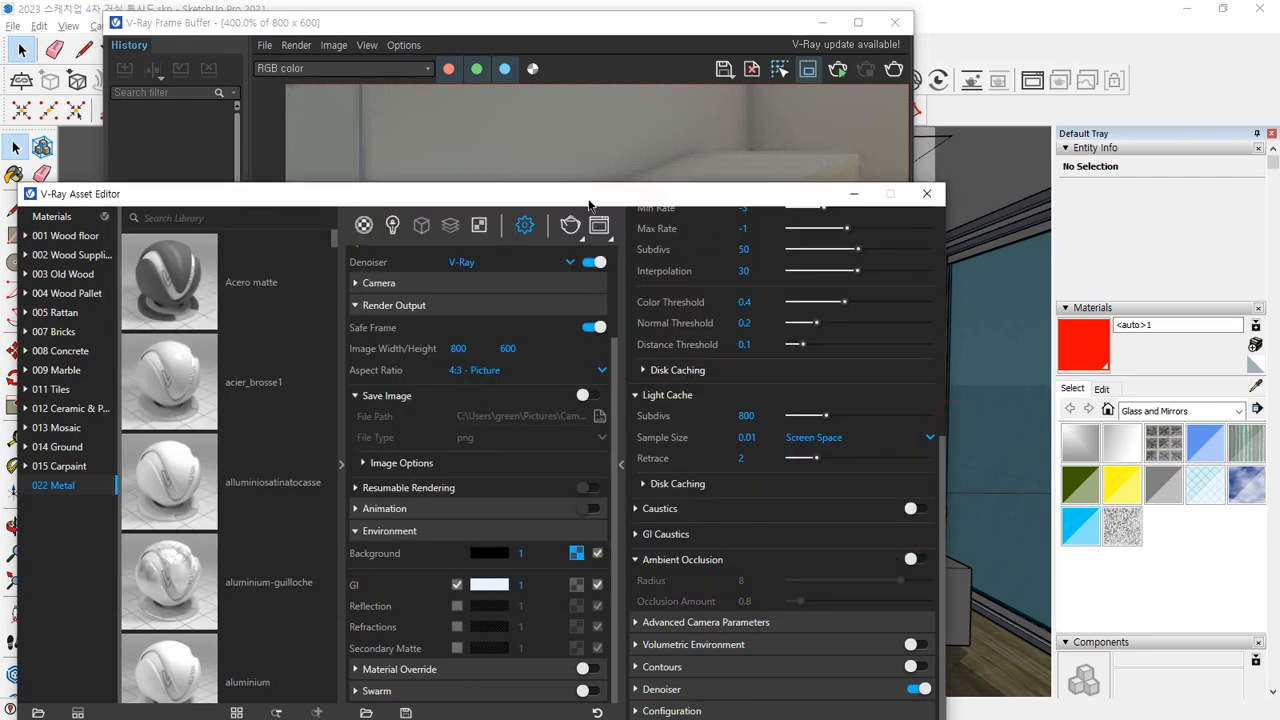
{"action": "left_click", "coordinate": [560, 29]}
{"action": "left_click_drag", "start_coordinate": [557, 207], "coordinate": [827, 420]}
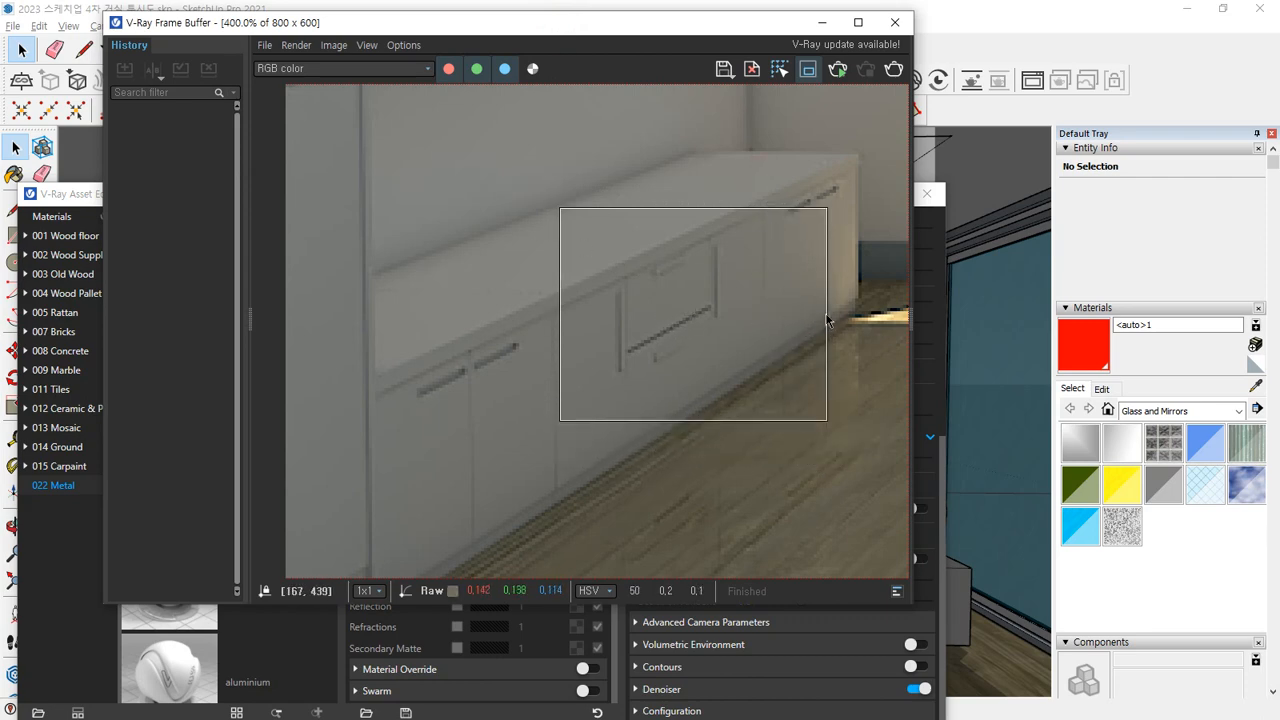
{"action": "left_click_drag", "start_coordinate": [829, 309], "coordinate": [762, 305]}
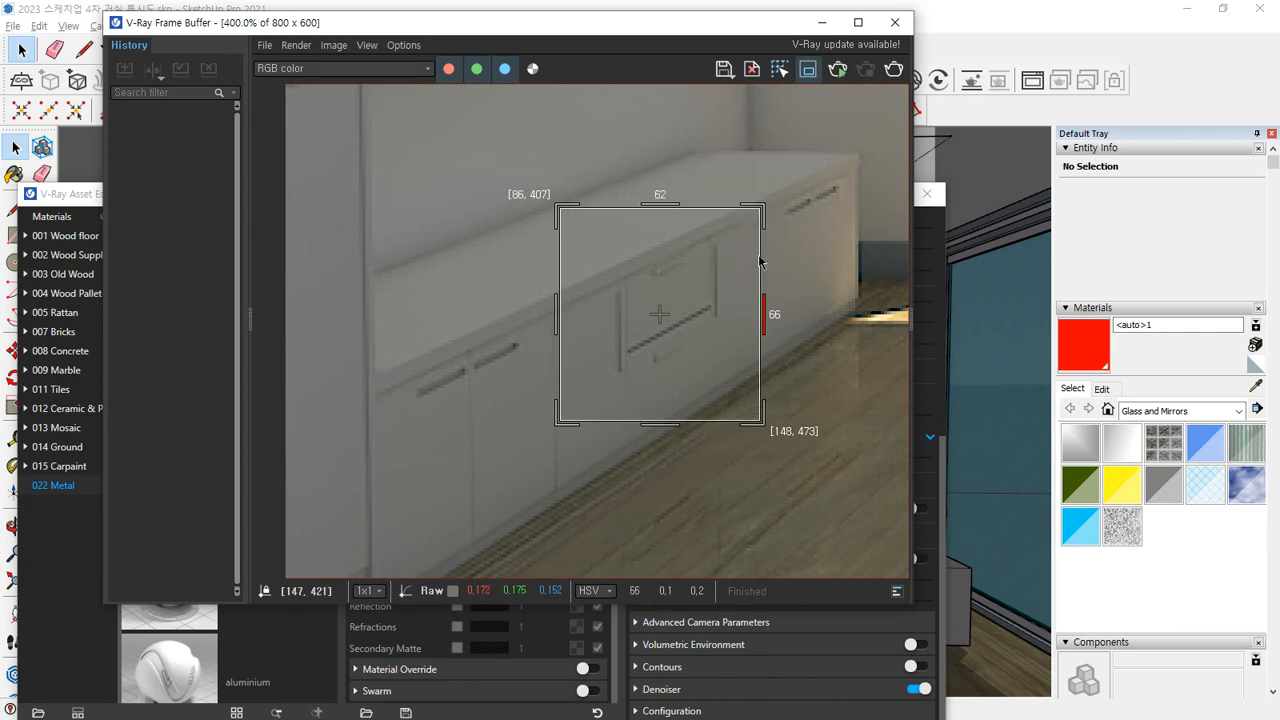
{"action": "left_click_drag", "start_coordinate": [655, 207], "coordinate": [655, 185]}
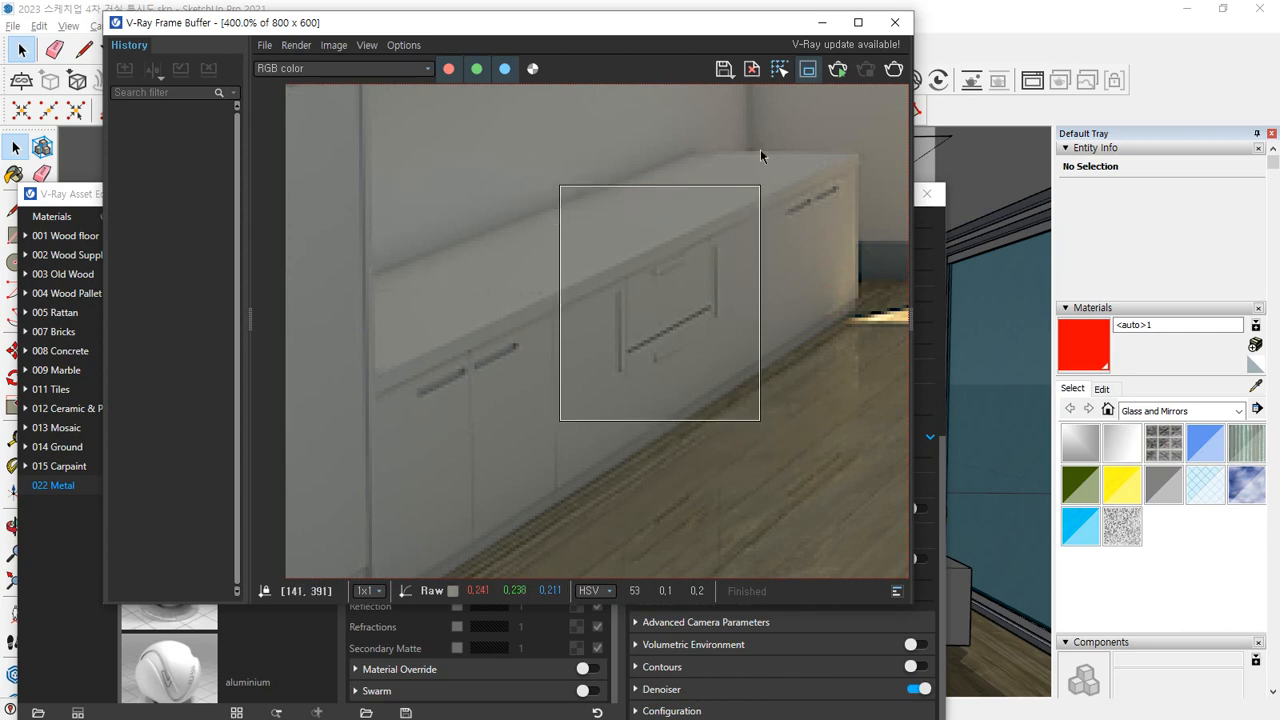
{"action": "left_click", "coordinate": [893, 68]}
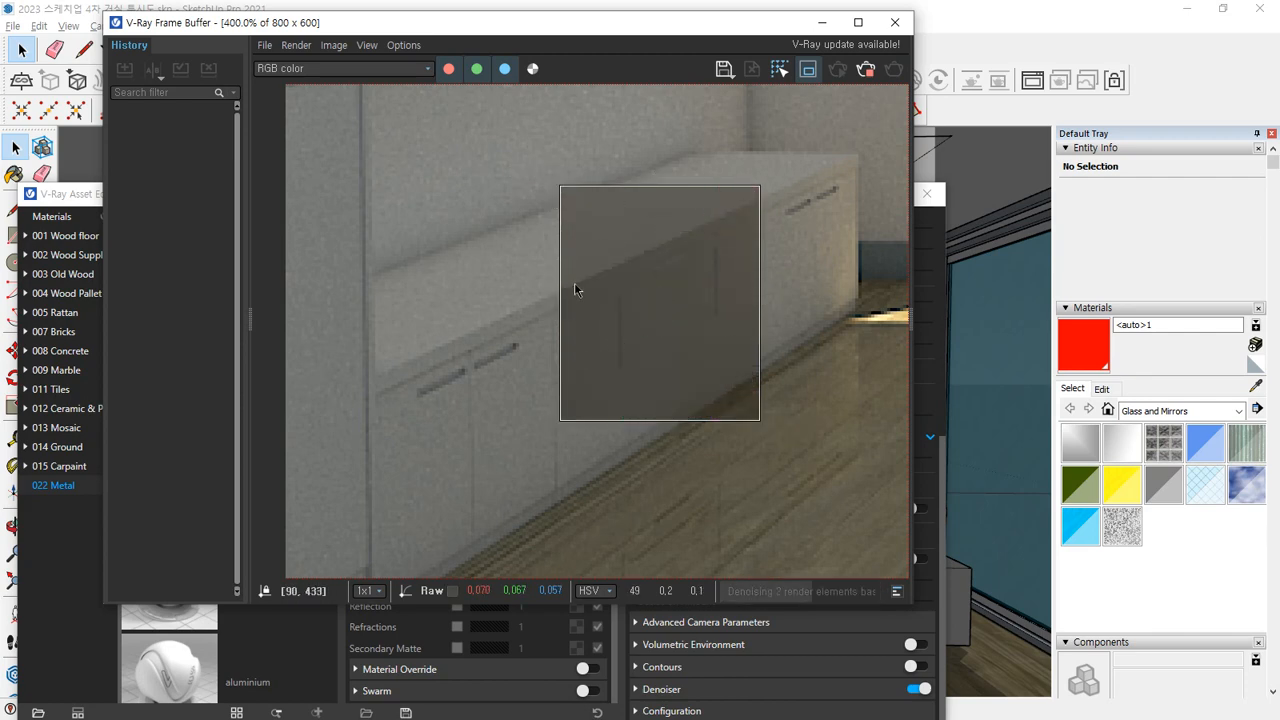
{"action": "scroll", "coordinate": [655, 351], "scroll_direction": "up", "scroll_amount": 1}
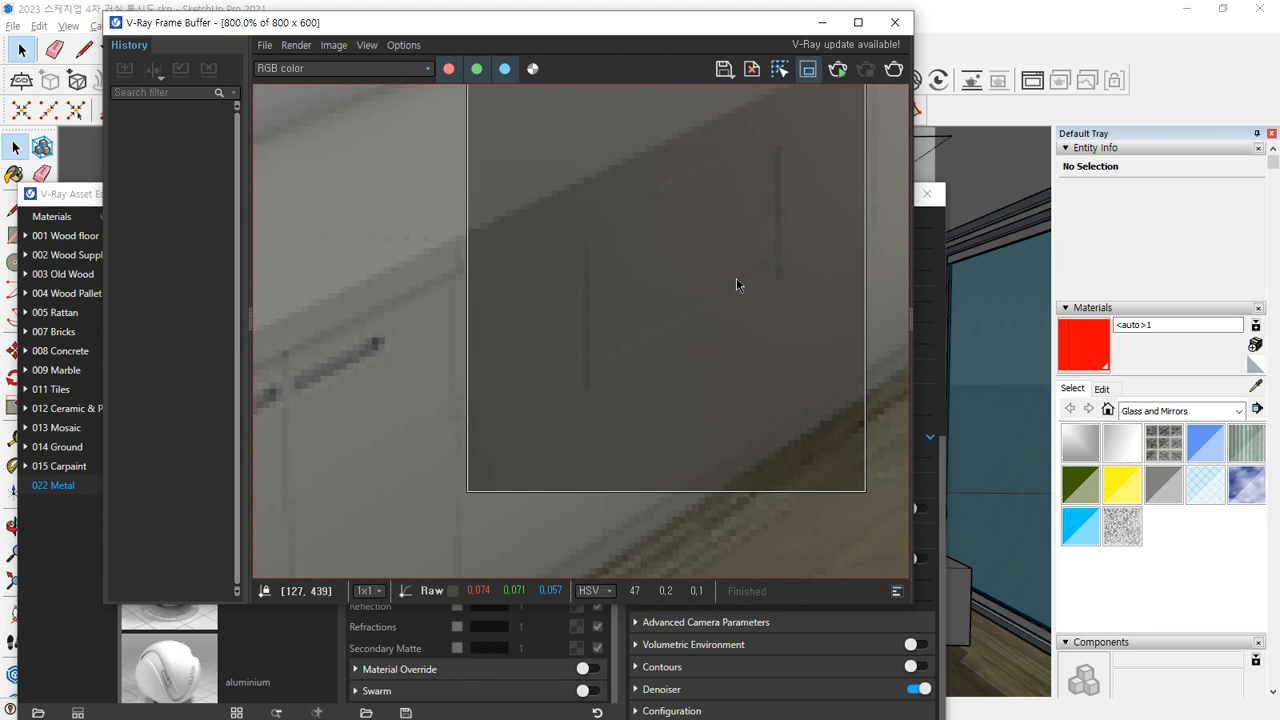
Set the Environment GI intensity to 5, render the cabinet region again and inspect its edges
{"action": "left_click", "coordinate": [950, 286]}
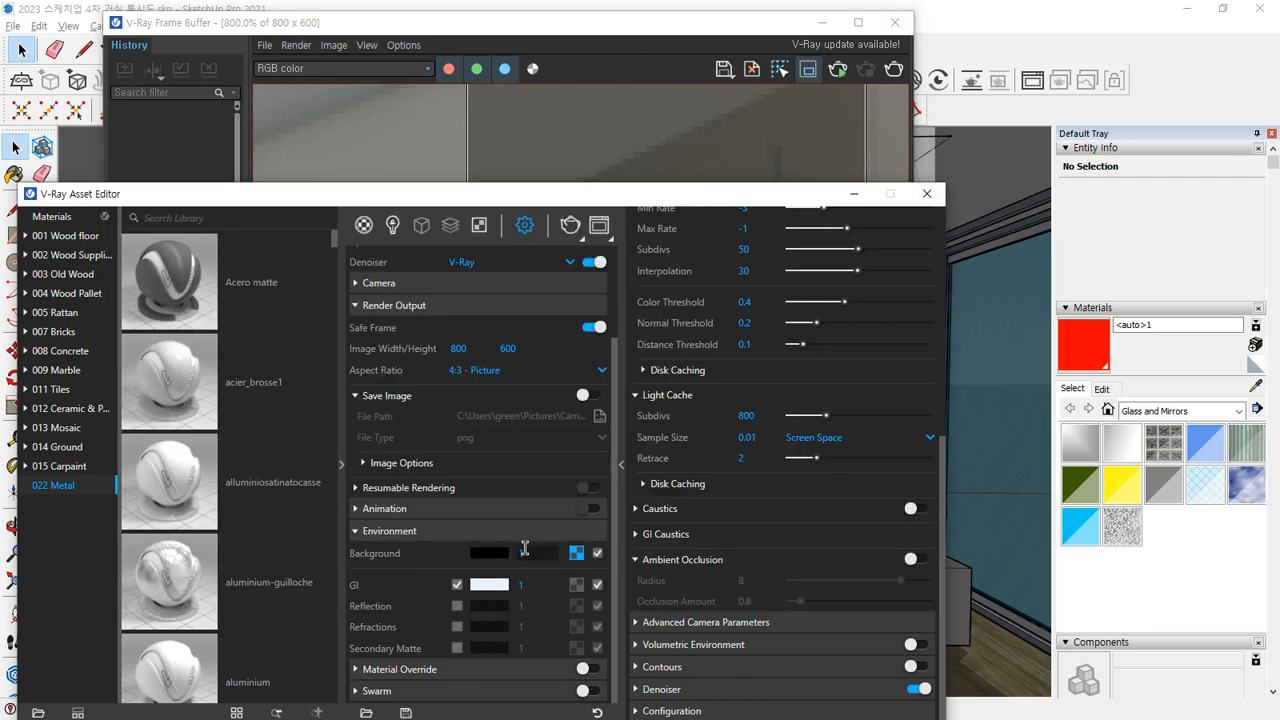
{"action": "double_click", "coordinate": [520, 585]}
{"action": "type", "text": "5"}
{"action": "key", "text": "Return"}
{"action": "left_click", "coordinate": [628, 24]}
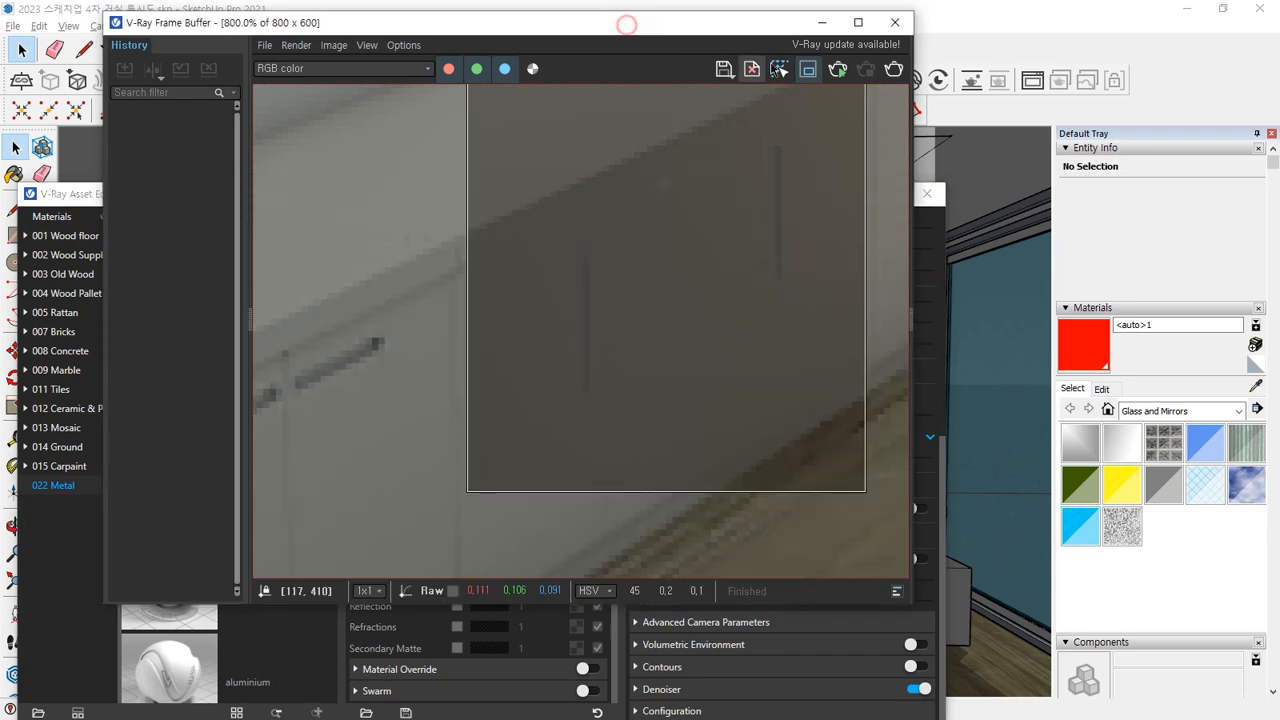
{"action": "left_click", "coordinate": [900, 75]}
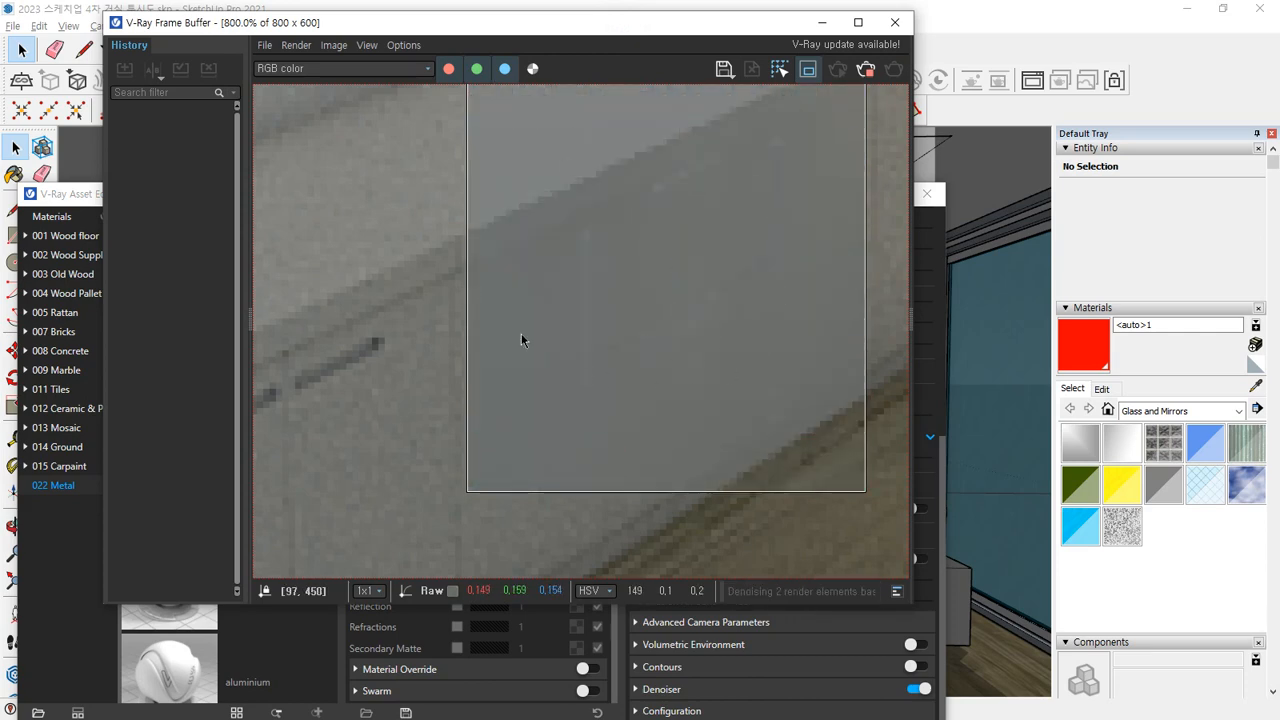
{"action": "scroll", "coordinate": [683, 112], "scroll_direction": "up", "scroll_amount": 1}
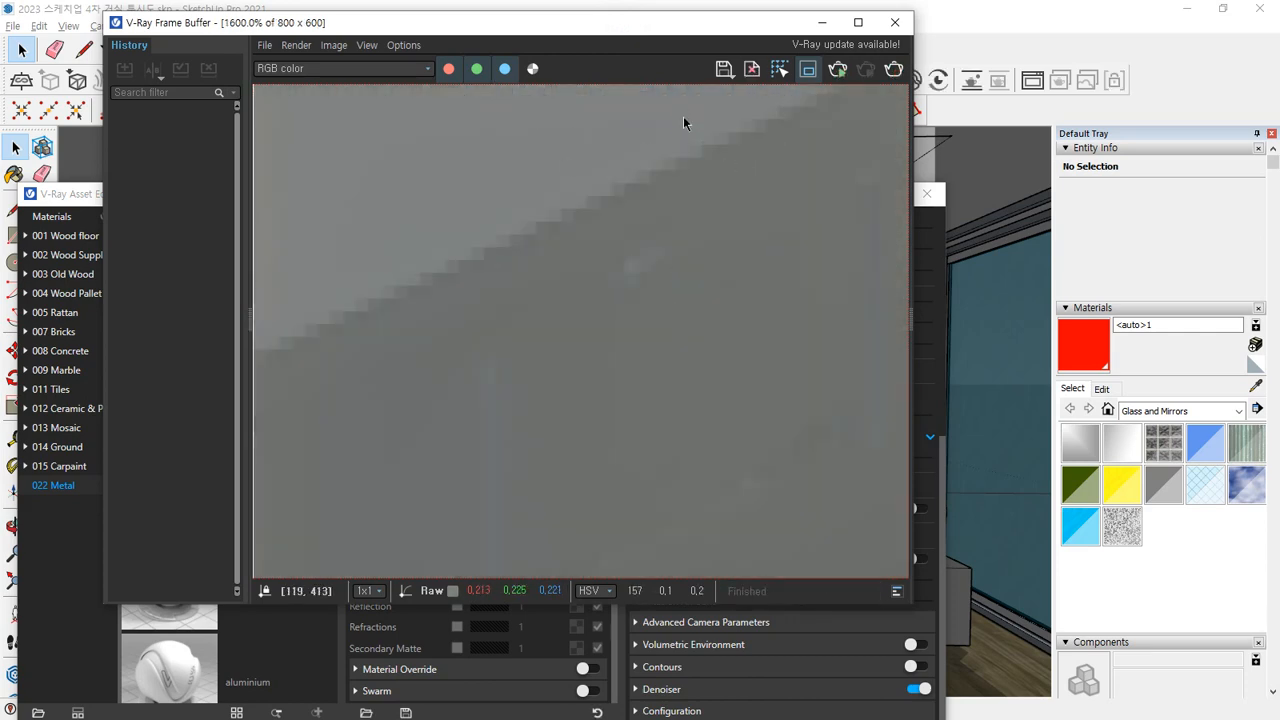
{"action": "scroll", "coordinate": [683, 140], "scroll_direction": "down", "scroll_amount": 1}
{"action": "middle_click_drag", "start_coordinate": [681, 194], "coordinate": [644, 251]}
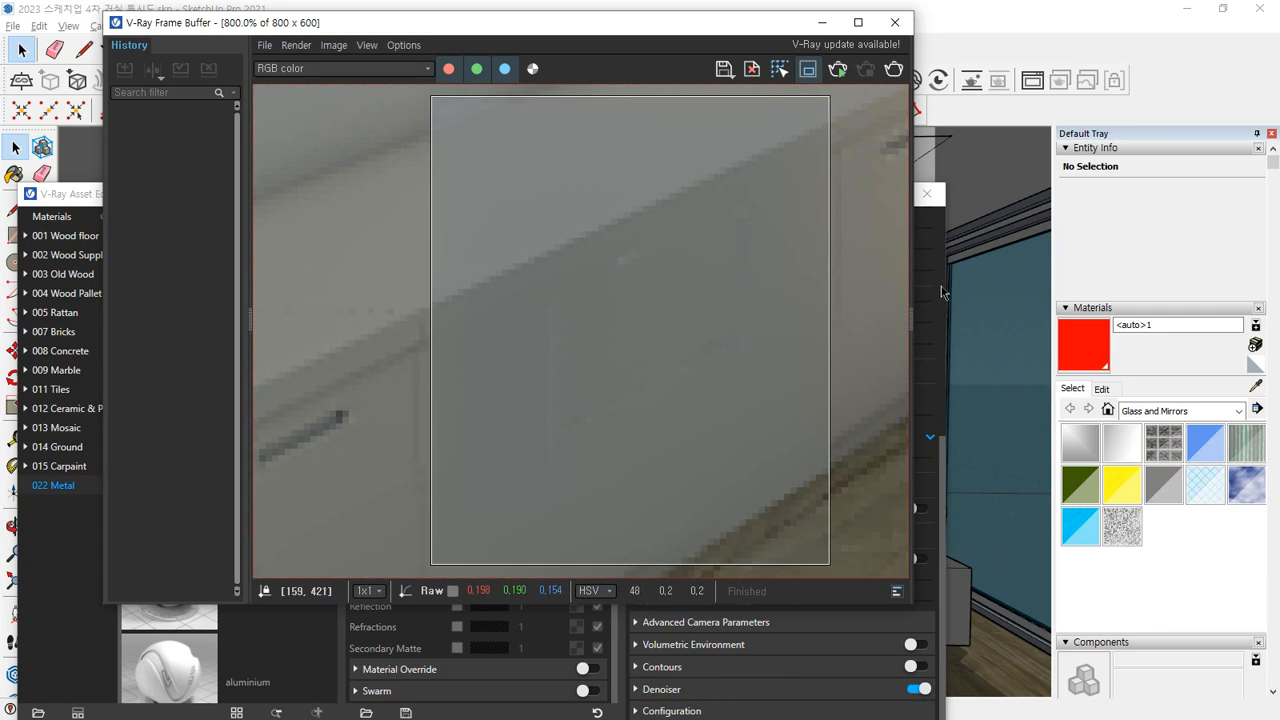
Turn Ambient Occlusion back on and render the cabinet region again for comparison
{"action": "left_click", "coordinate": [938, 605]}
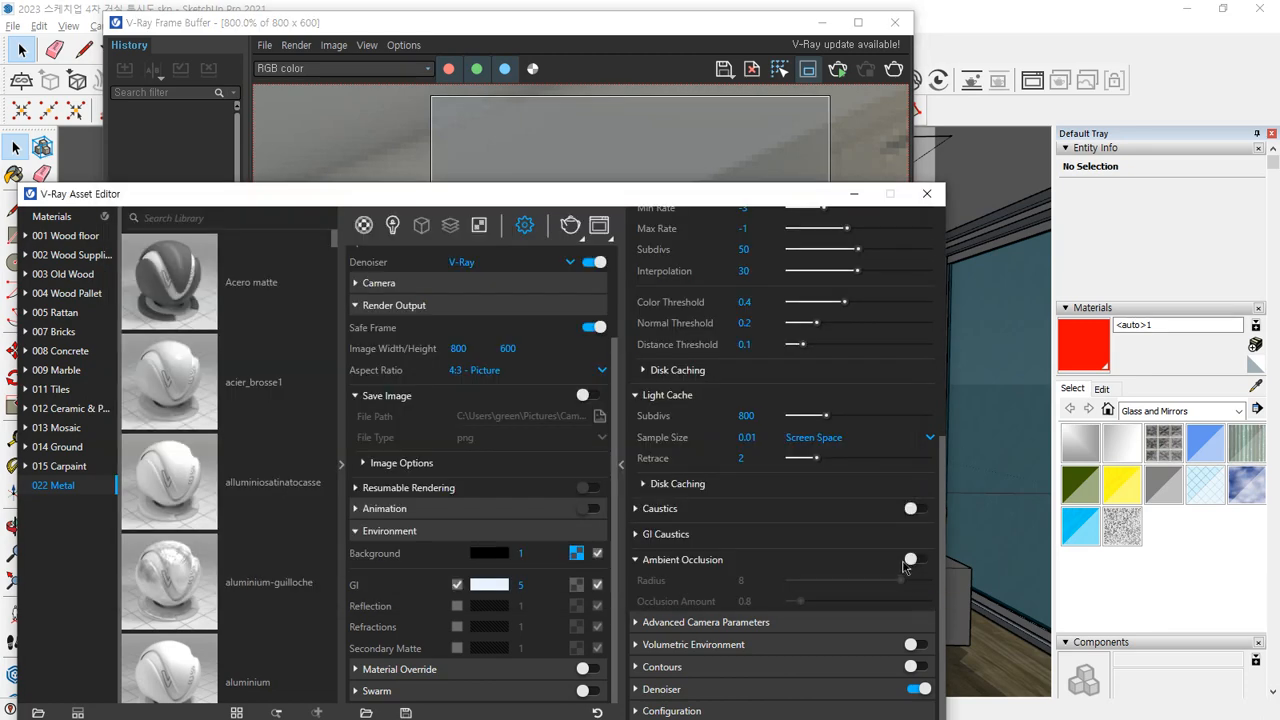
{"action": "left_click", "coordinate": [912, 559]}
{"action": "left_click", "coordinate": [580, 30]}
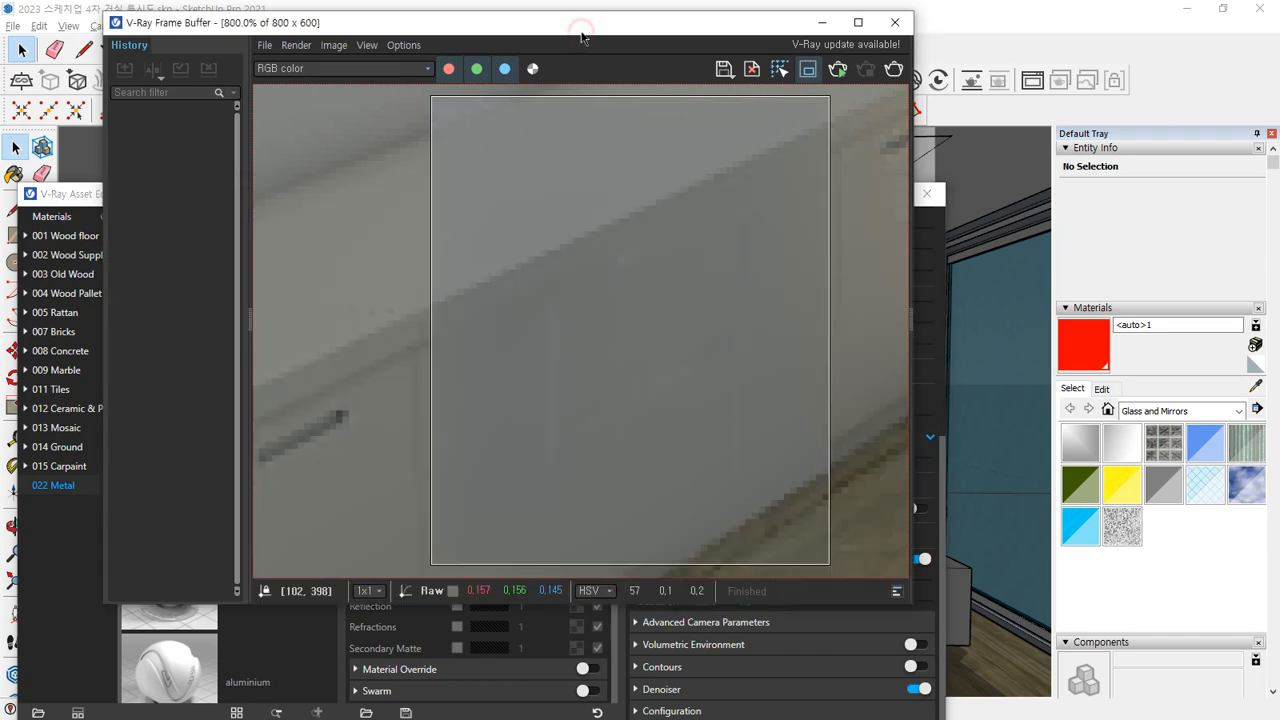
{"action": "left_click", "coordinate": [894, 70]}
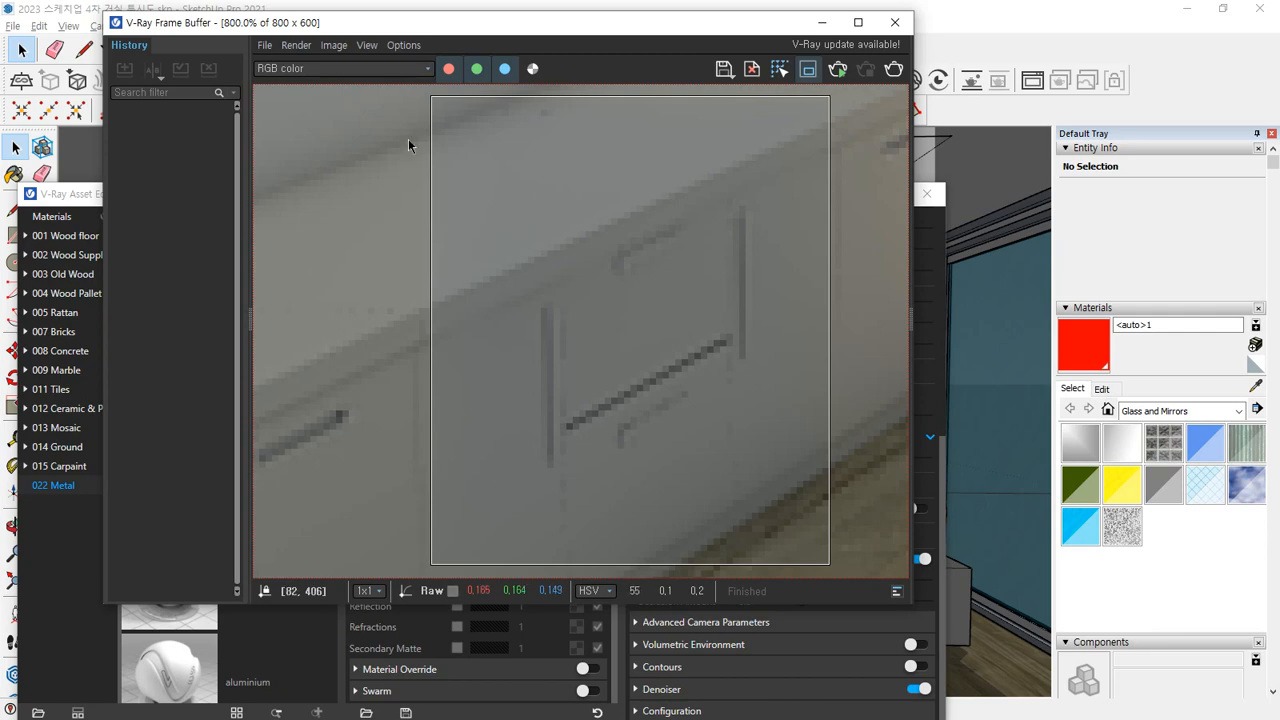
Move the frame buffer and Asset Editor windows apart and expand the Denoiser settings
{"action": "left_click_drag", "start_coordinate": [523, 28], "coordinate": [801, 28]}
{"action": "left_click_drag", "start_coordinate": [325, 196], "coordinate": [290, 84]}
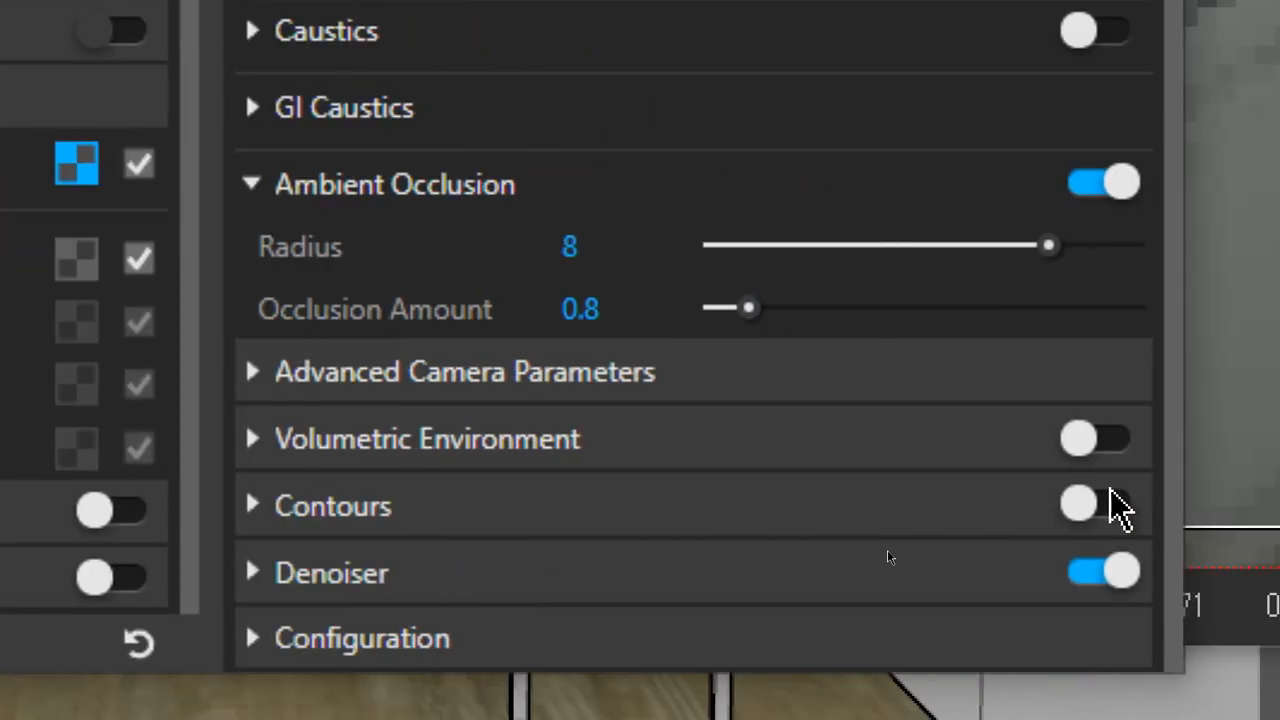
{"action": "left_click", "coordinate": [340, 573]}
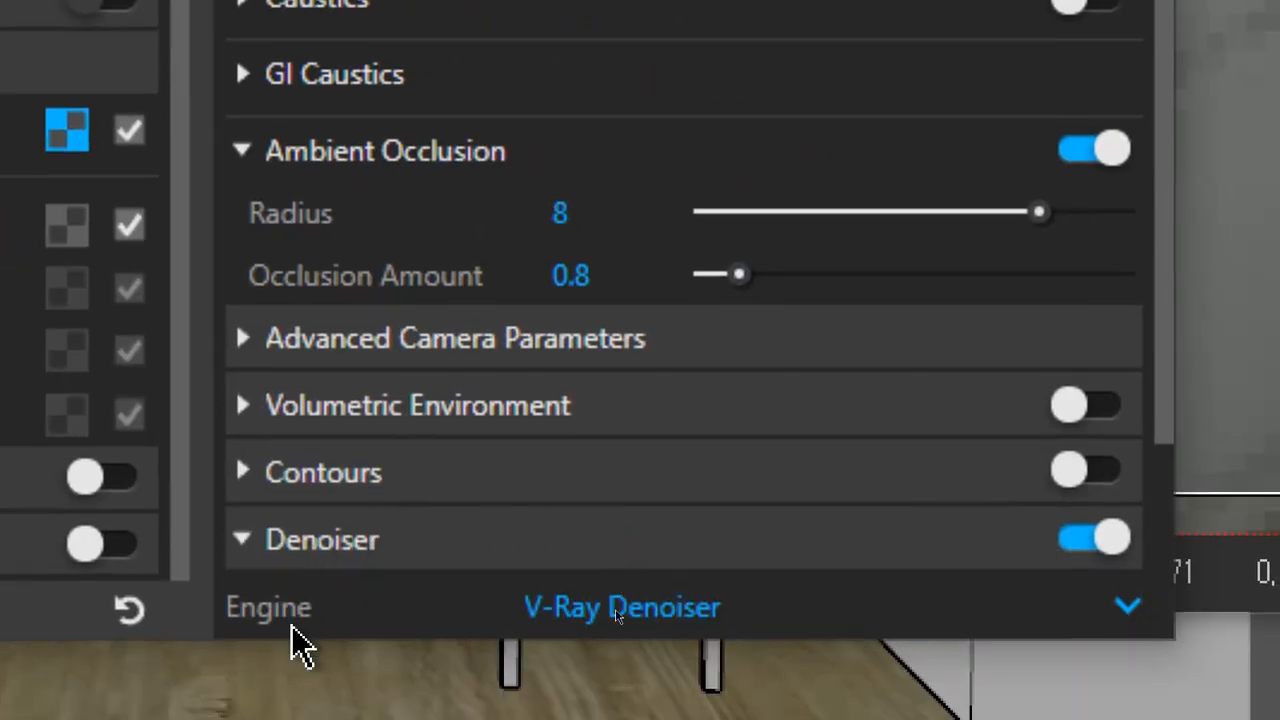
Collapse the Denoiser settings and open the SunLight's parameters in the Asset Editor
{"action": "scroll", "coordinate": [346, 503], "scroll_direction": "down", "scroll_amount": 3}
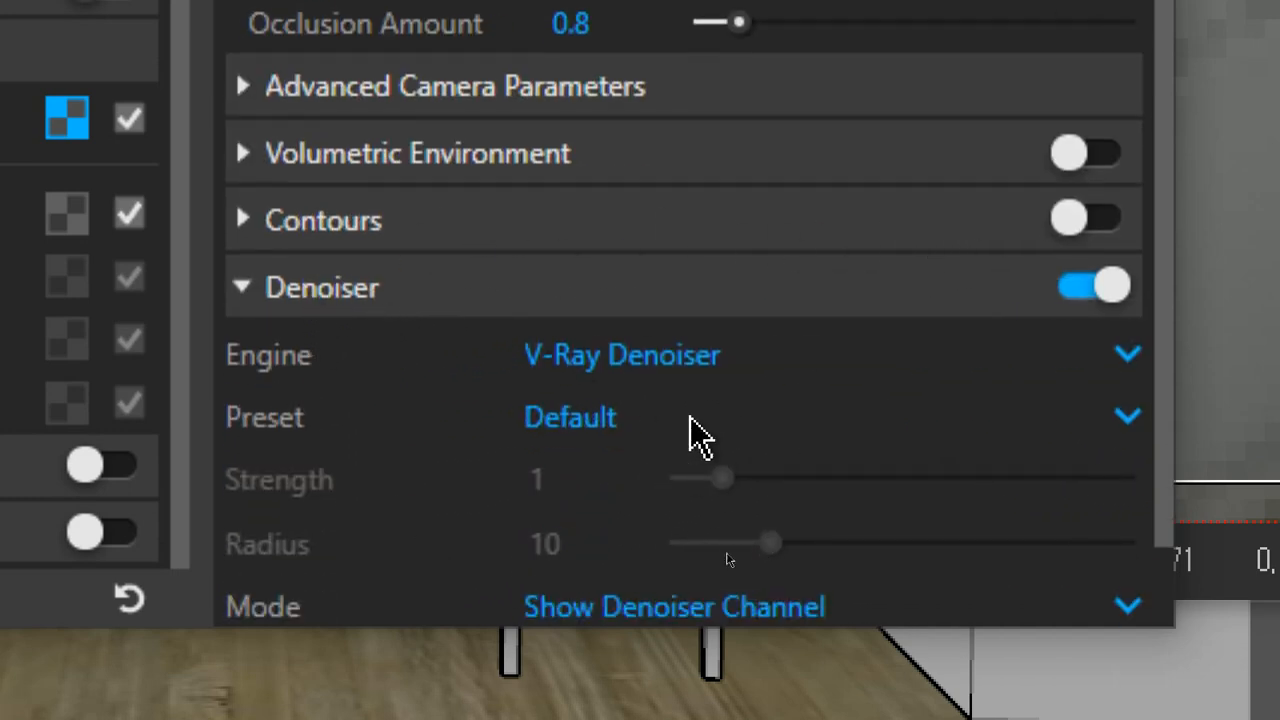
{"action": "left_click", "coordinate": [265, 287]}
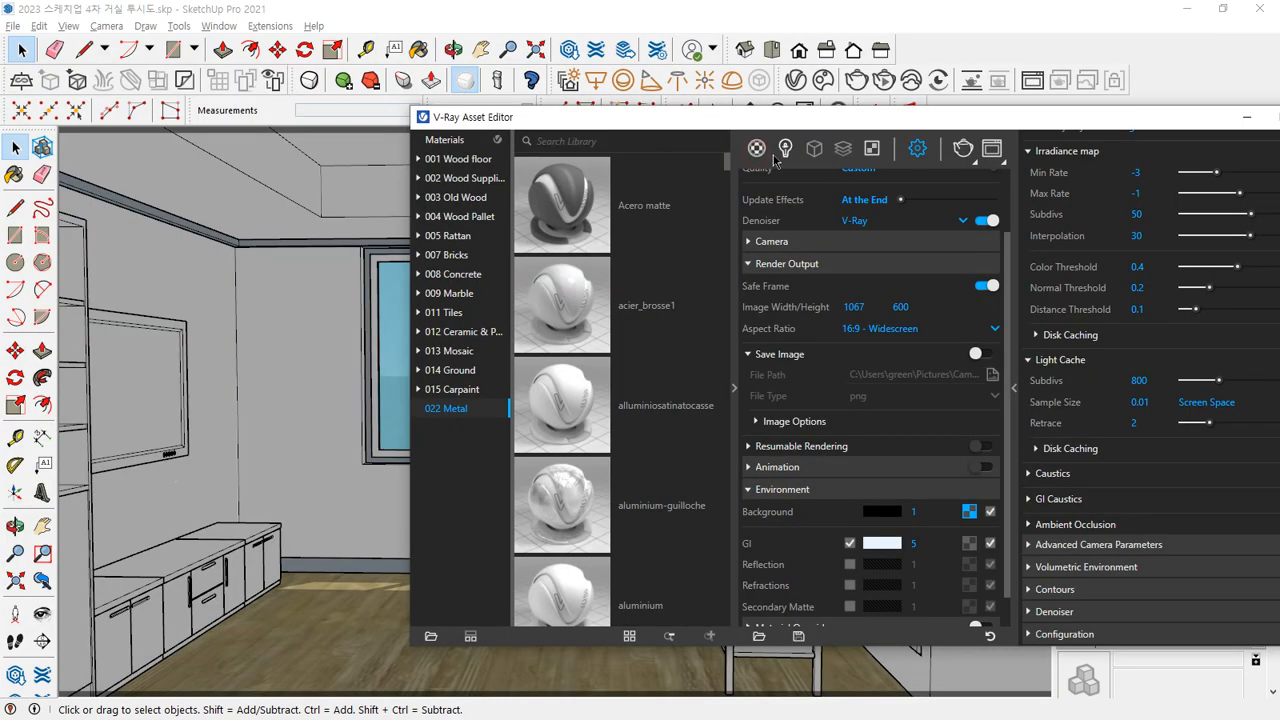
{"action": "left_click", "coordinate": [785, 148]}
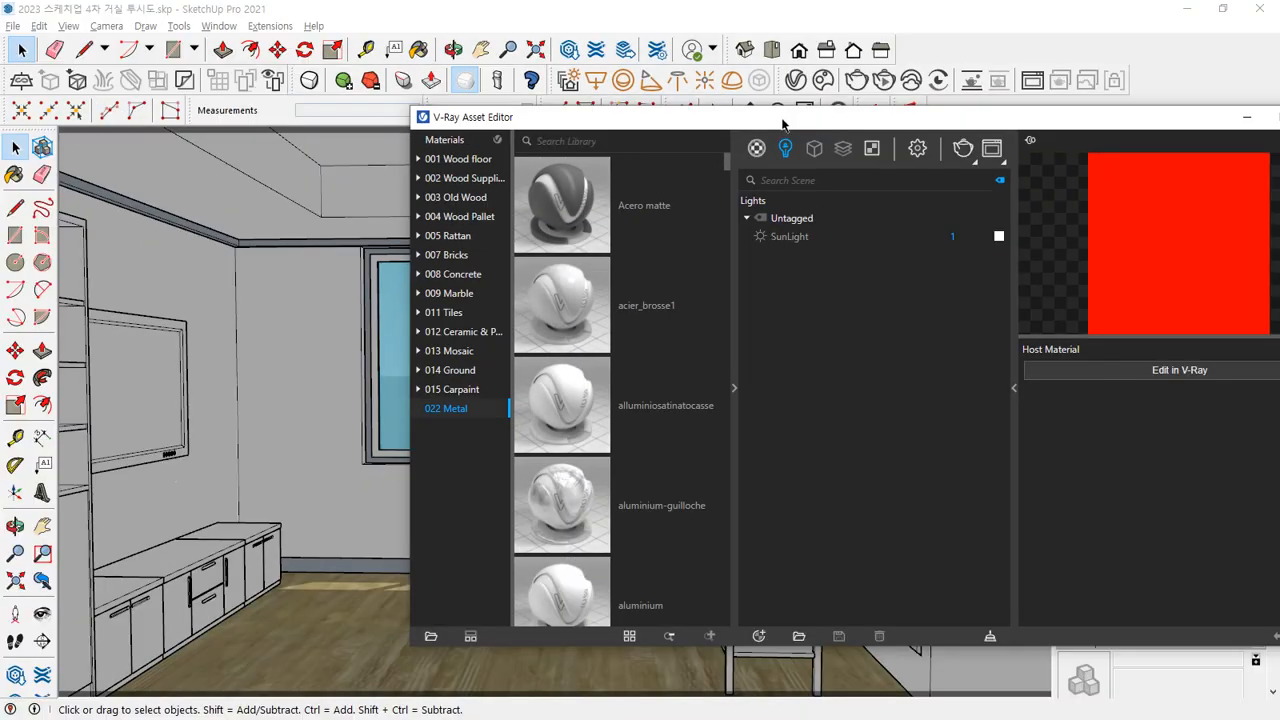
{"action": "left_click_drag", "start_coordinate": [808, 118], "coordinate": [393, 104]}
{"action": "left_click", "coordinate": [365, 222]}
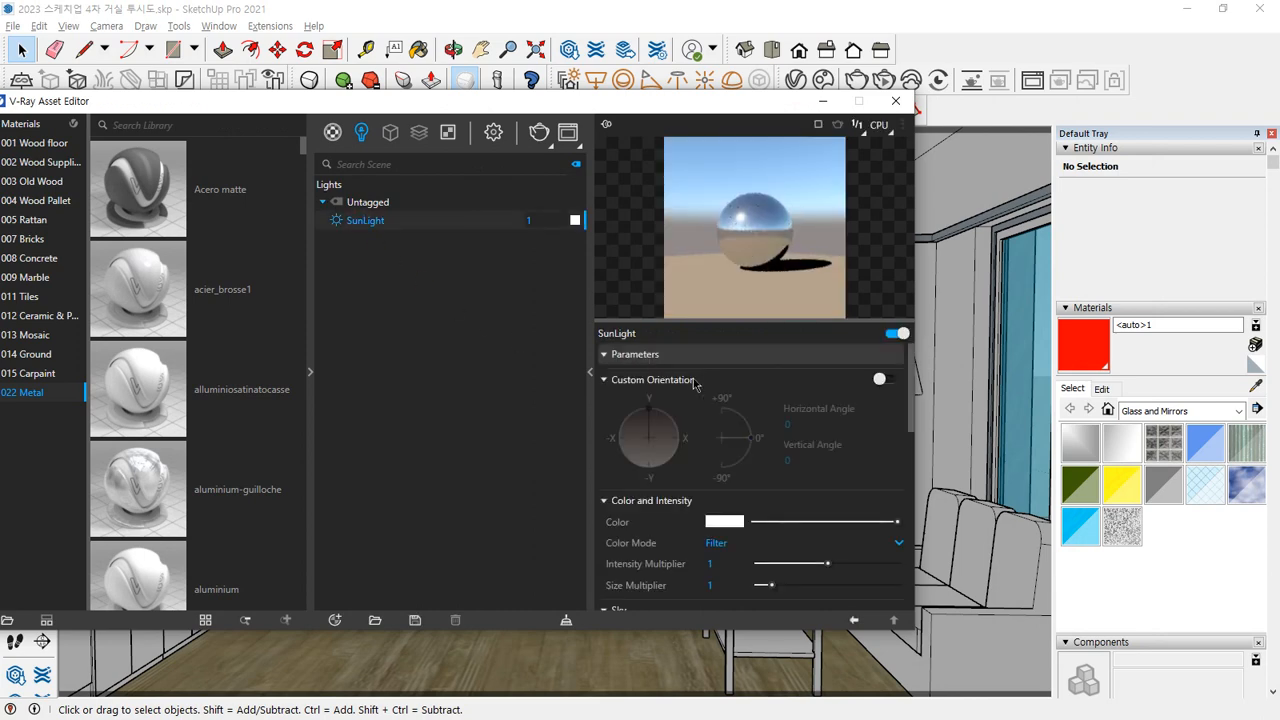
Orbit out to view the whole room model from outside and examine the SunLight's Custom Orientation settings beside it
{"action": "mouse_move", "coordinate": [775, 386]}
{"action": "left_mouse_down"}
{"action": "mouse_move", "coordinate": [766, 394]}
{"action": "mouse_move", "coordinate": [886, 494]}
{"action": "mouse_move", "coordinate": [762, 412]}
{"action": "left_mouse_up"}
{"action": "left_click", "coordinate": [895, 101]}
{"action": "scroll", "coordinate": [537, 353], "scroll_direction": "down", "scroll_amount": 10}
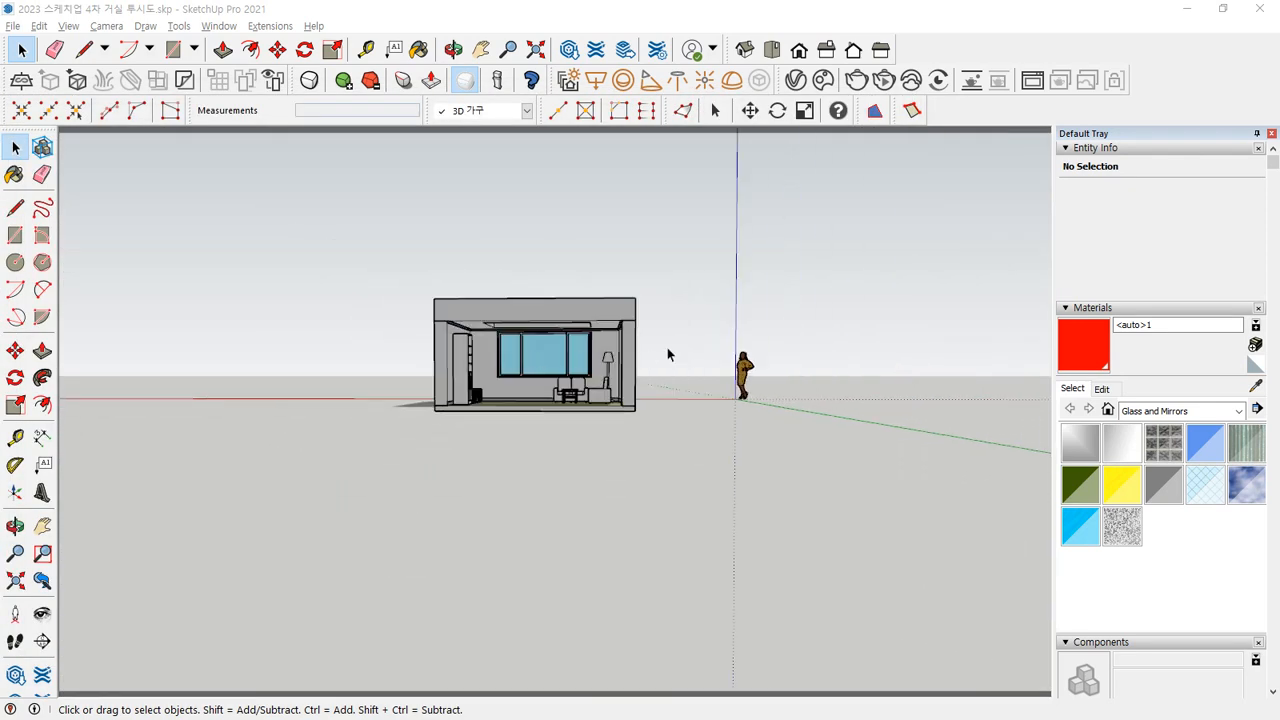
{"action": "middle_click_drag", "start_coordinate": [669, 355], "coordinate": [577, 515]}
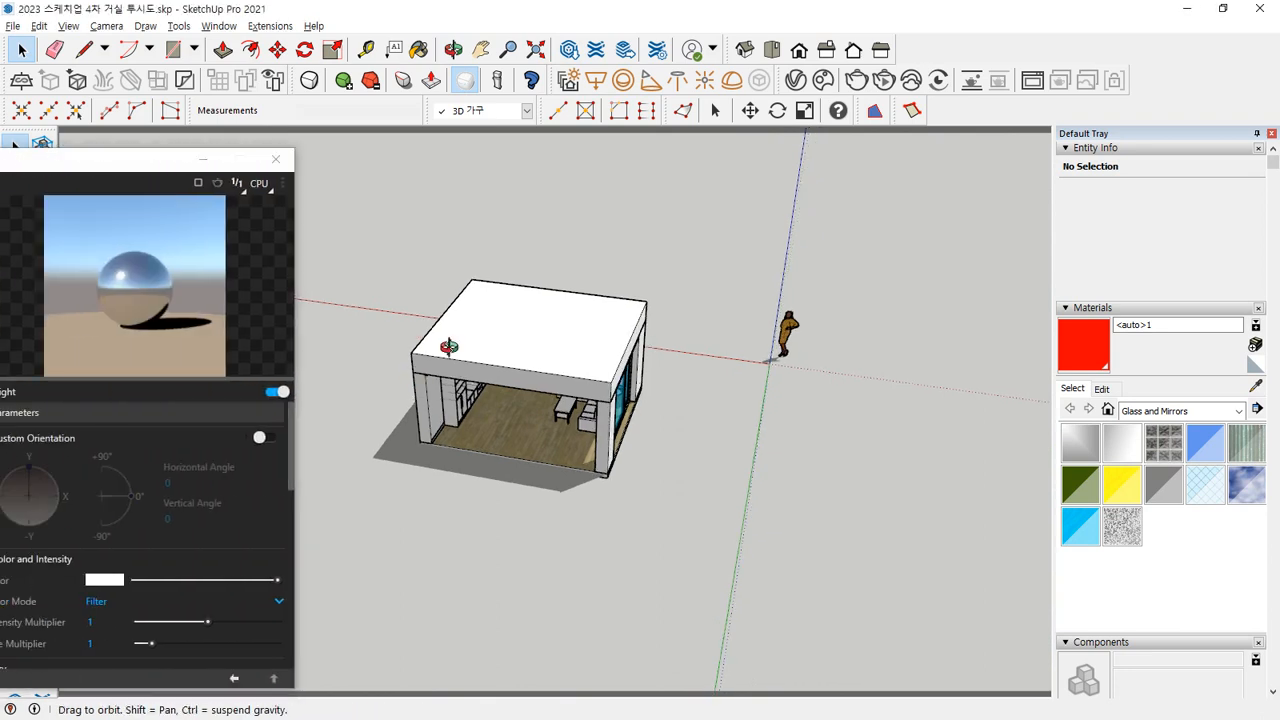
{"action": "middle_click_drag", "start_coordinate": [451, 343], "coordinate": [507, 285]}
{"action": "left_click_drag", "start_coordinate": [112, 162], "coordinate": [170, 112]}
{"action": "mouse_move", "coordinate": [155, 492]}
{"action": "left_mouse_down"}
{"action": "mouse_move", "coordinate": [58, 412]}
{"action": "mouse_move", "coordinate": [305, 392]}
{"action": "mouse_move", "coordinate": [306, 484]}
{"action": "mouse_move", "coordinate": [152, 492]}
{"action": "left_mouse_up"}
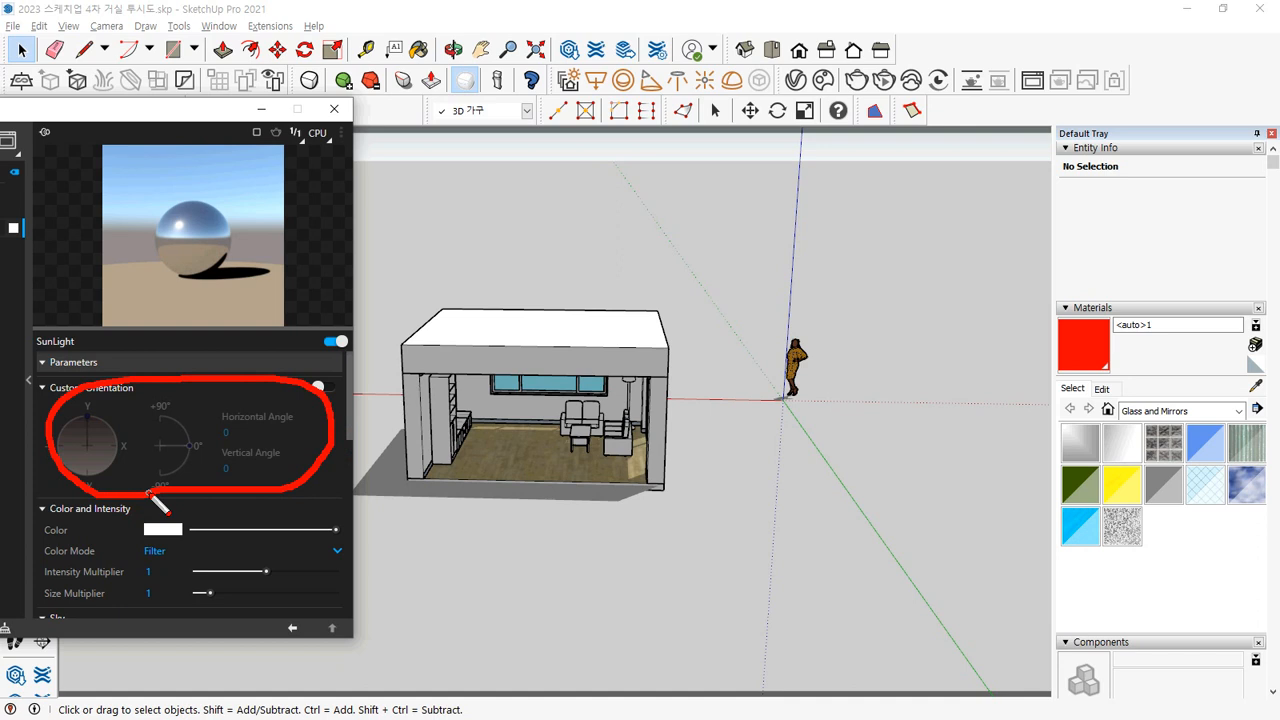
{"action": "left_click_drag", "start_coordinate": [120, 502], "coordinate": [293, 500]}
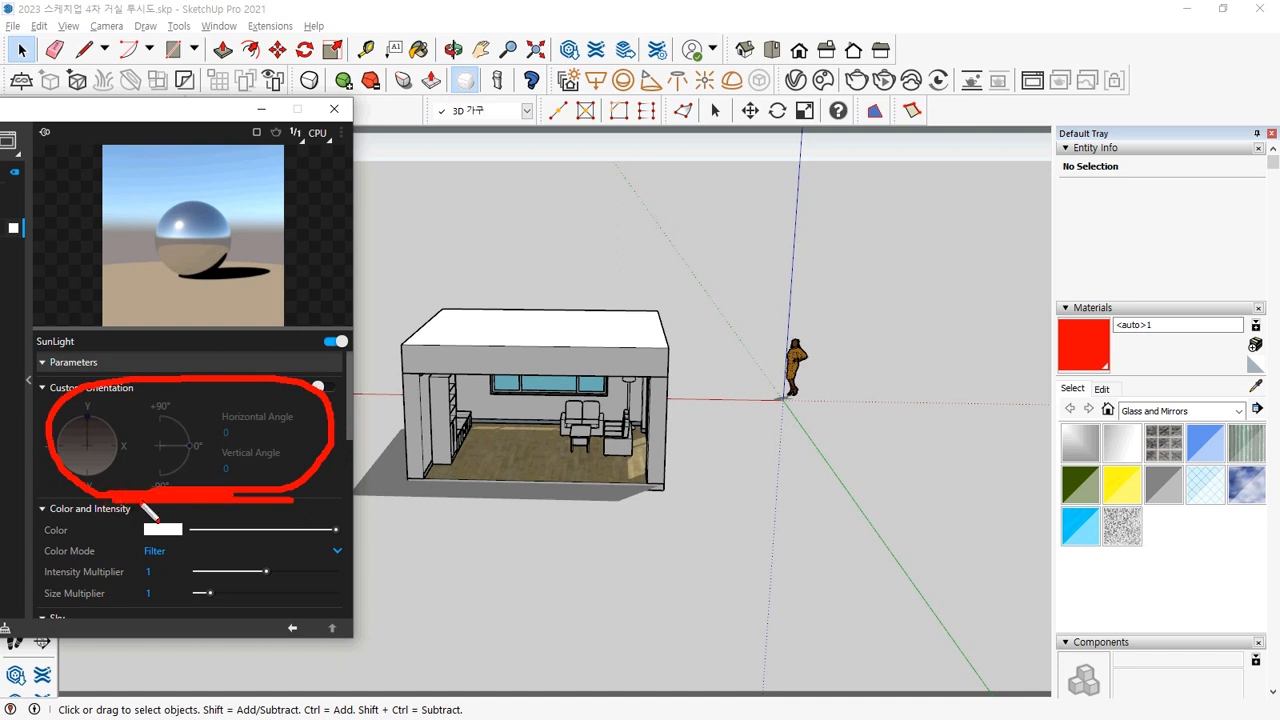
{"action": "key", "text": "Escape"}
Enable the SunLight's Custom Orientation and set its vertical angle to about 62.6 and horizontal angle to about 15.3
{"action": "left_click", "coordinate": [318, 387]}
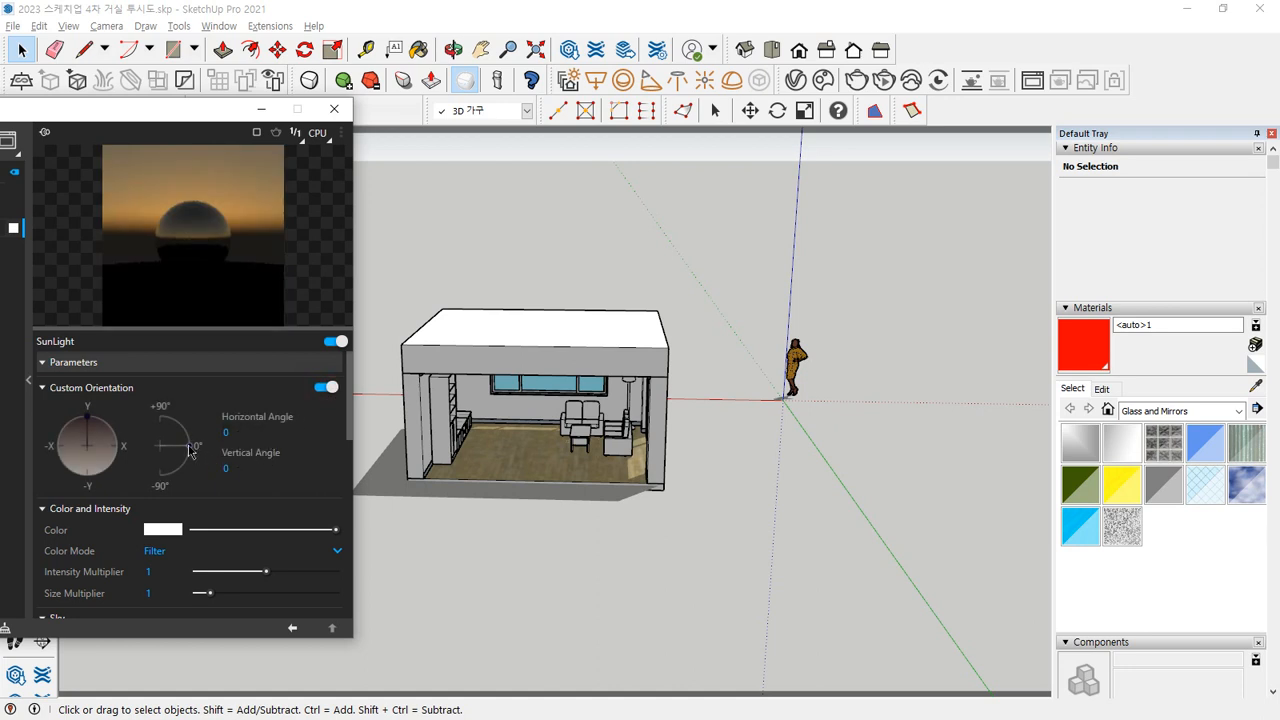
{"action": "left_click_drag", "start_coordinate": [190, 450], "coordinate": [179, 420]}
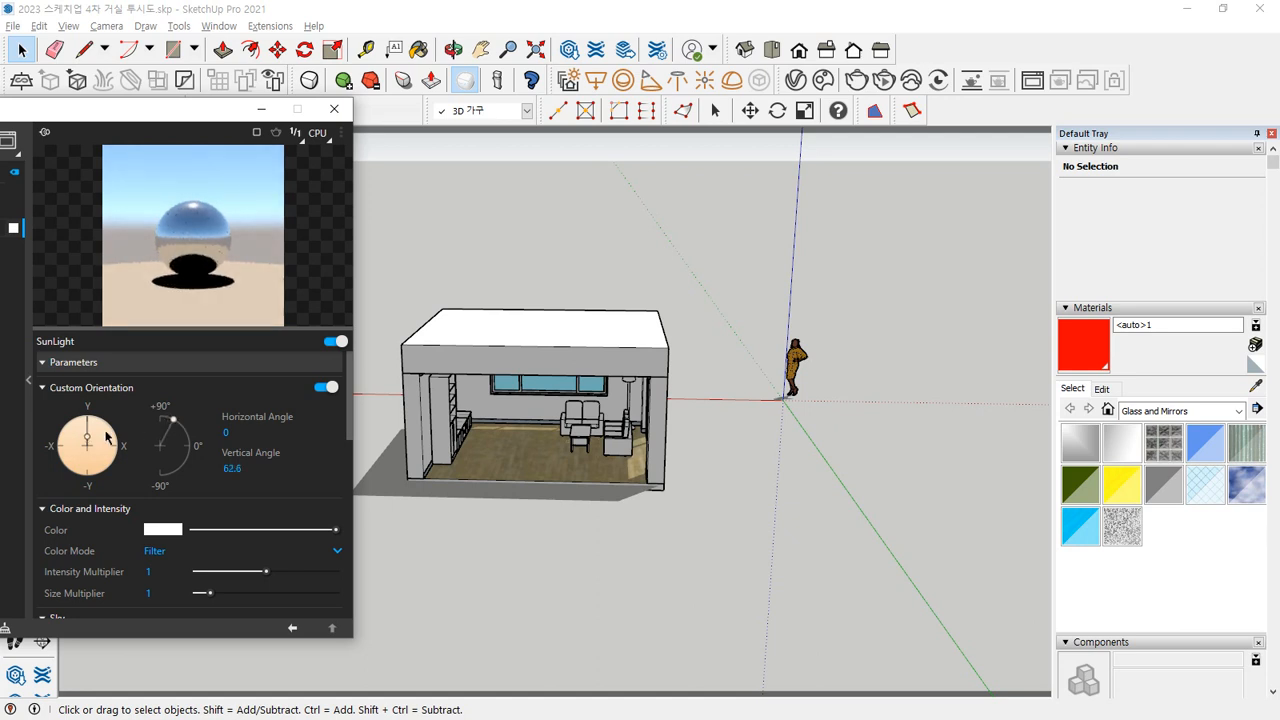
{"action": "mouse_move", "coordinate": [99, 427]}
{"action": "left_mouse_down"}
{"action": "mouse_move", "coordinate": [114, 442]}
{"action": "mouse_move", "coordinate": [88, 471]}
{"action": "mouse_move", "coordinate": [43, 440]}
{"action": "mouse_move", "coordinate": [97, 418]}
{"action": "left_mouse_up"}
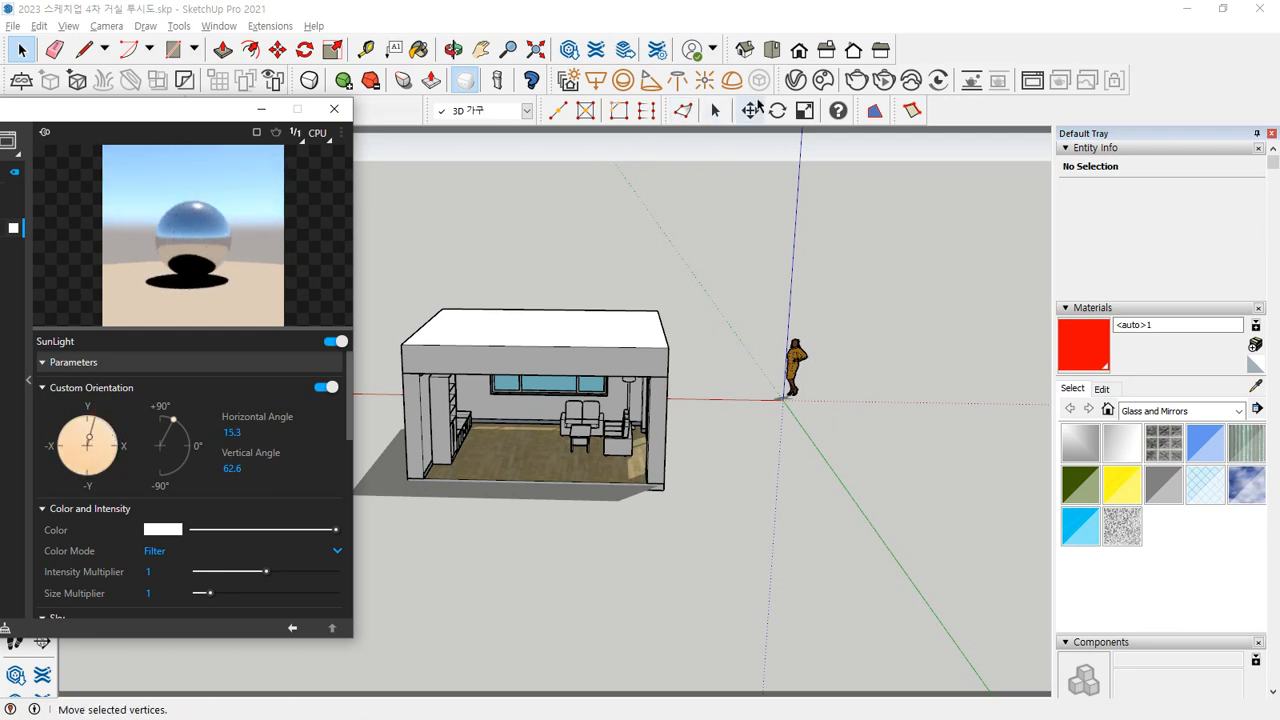
Turn off region rendering in the frame buffer and render the full exterior view of the room
{"action": "left_click", "coordinate": [854, 82]}
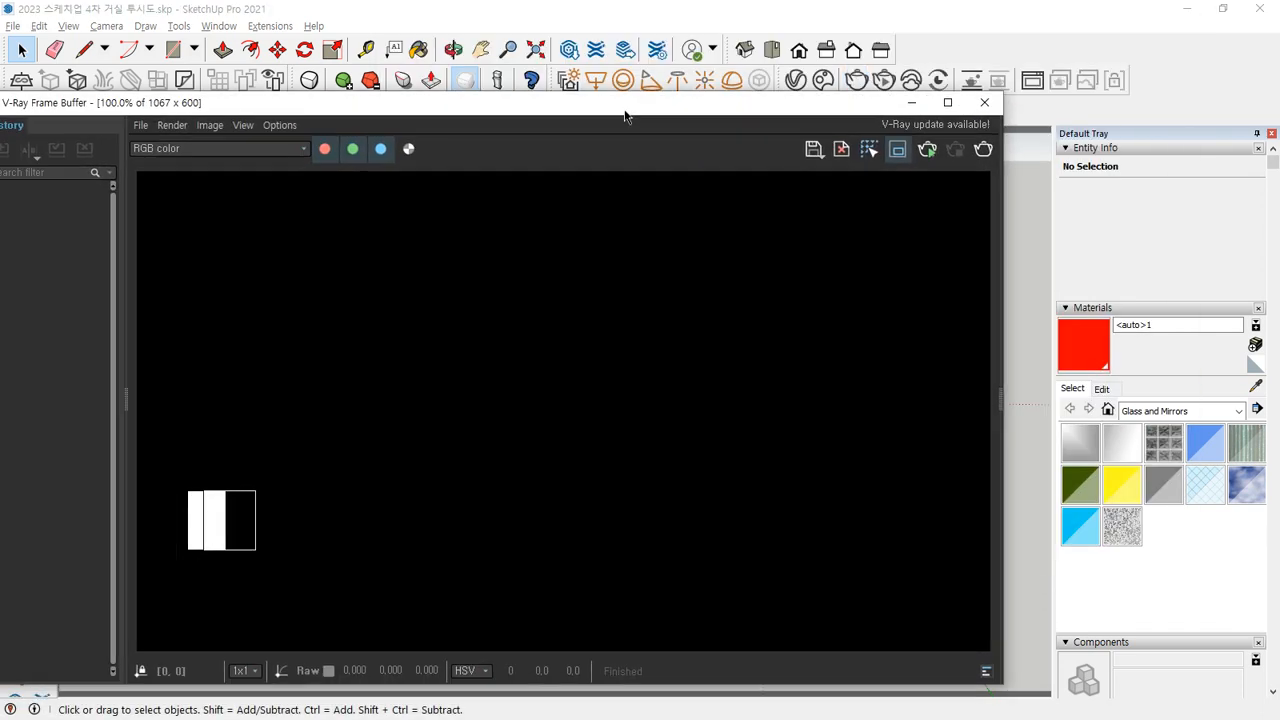
{"action": "left_click", "coordinate": [906, 153]}
{"action": "left_click", "coordinate": [981, 151]}
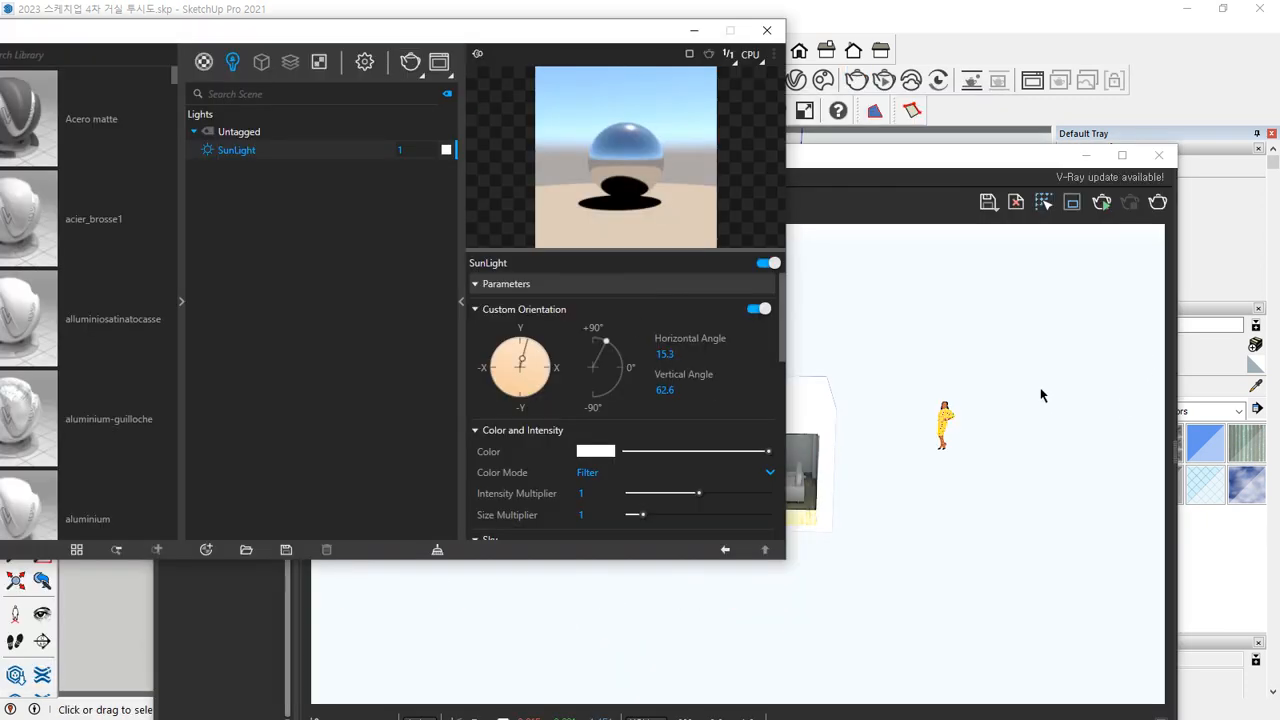
Set the Environment GI intensity to 1 and render the exterior view again
{"action": "left_click", "coordinate": [1040, 395]}
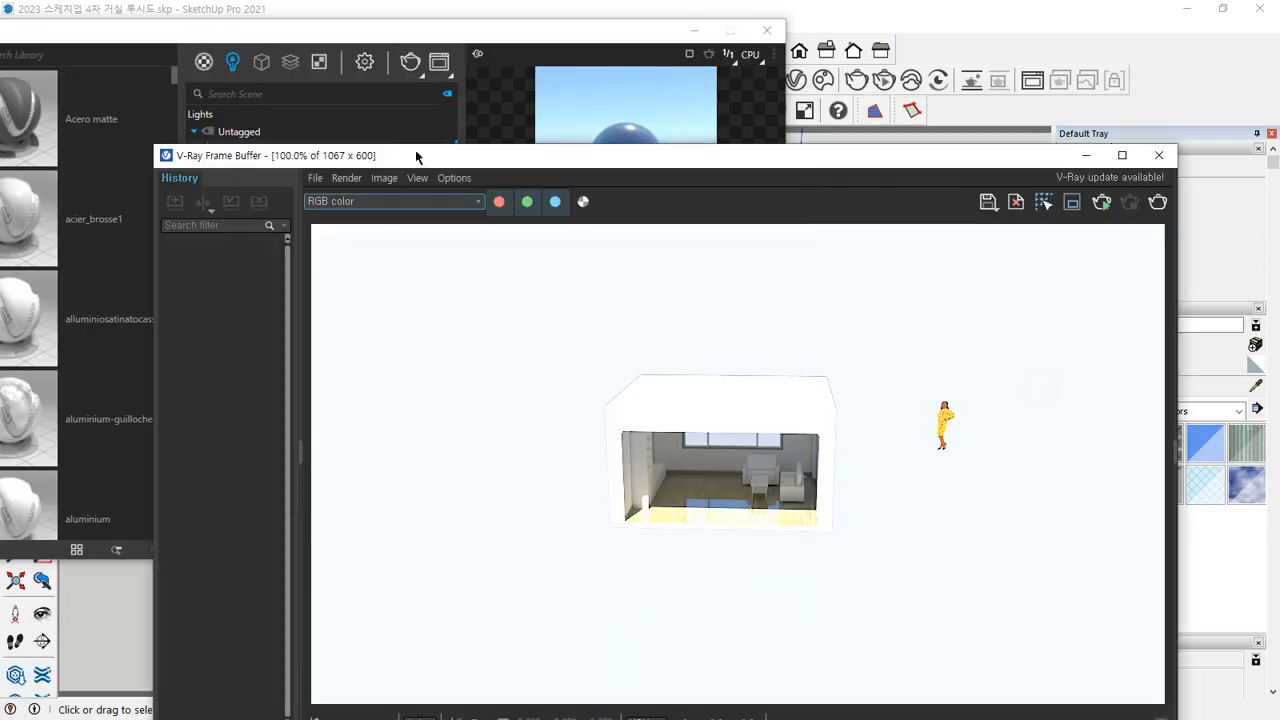
{"action": "left_click", "coordinate": [363, 62]}
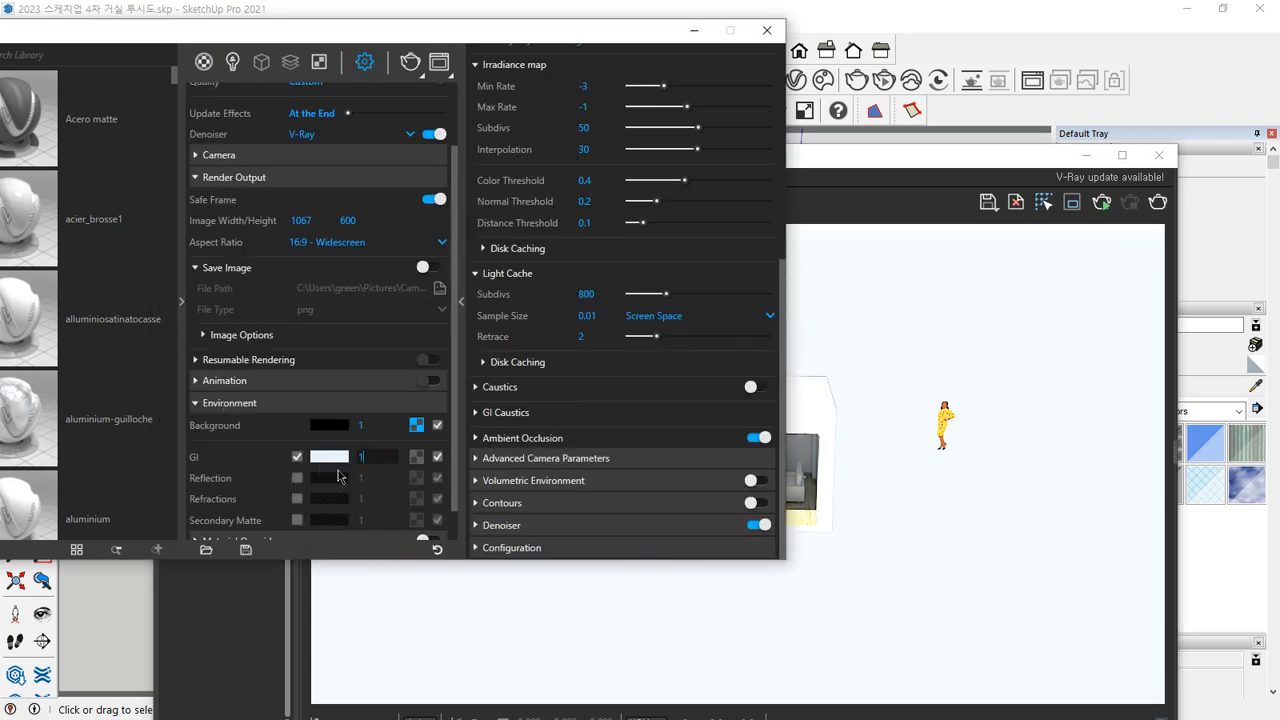
{"action": "left_click", "coordinate": [1152, 204]}
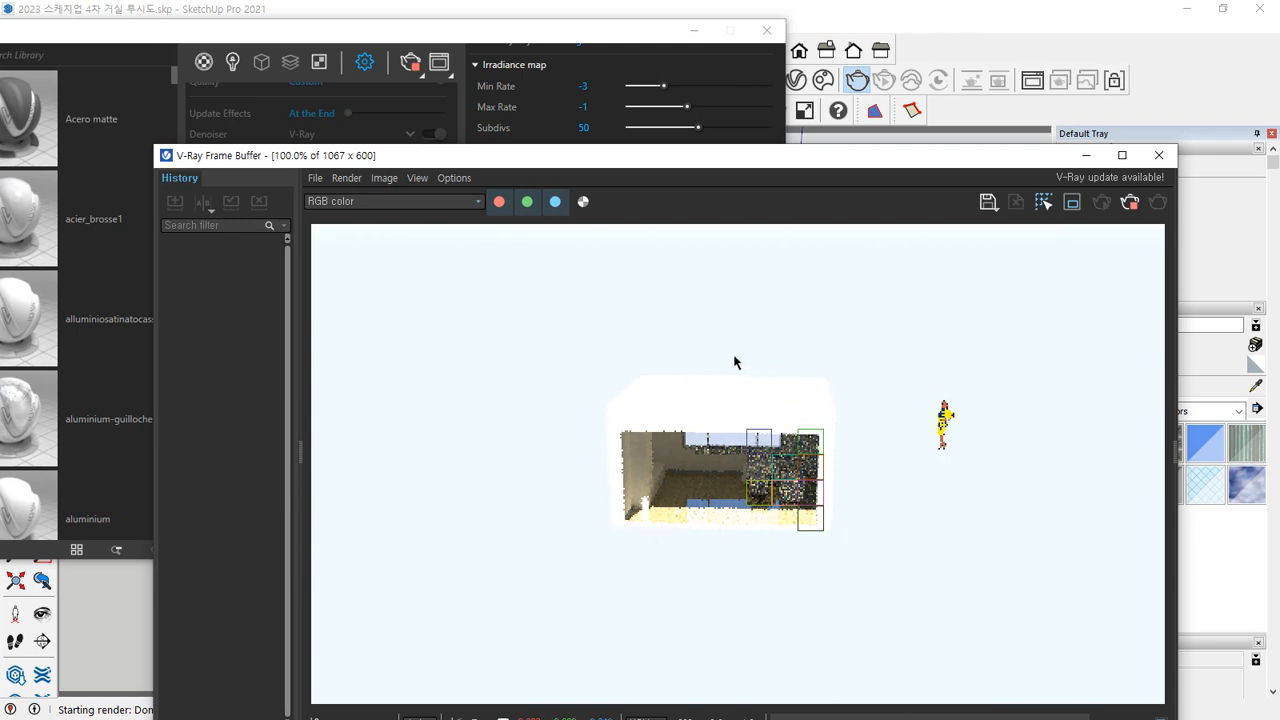
Lower the SunLight's vertical angle to about 16.4, stop the running render and render the exterior view again
{"action": "left_click_drag", "start_coordinate": [526, 28], "coordinate": [325, 34]}
{"action": "left_click", "coordinate": [189, 62]}
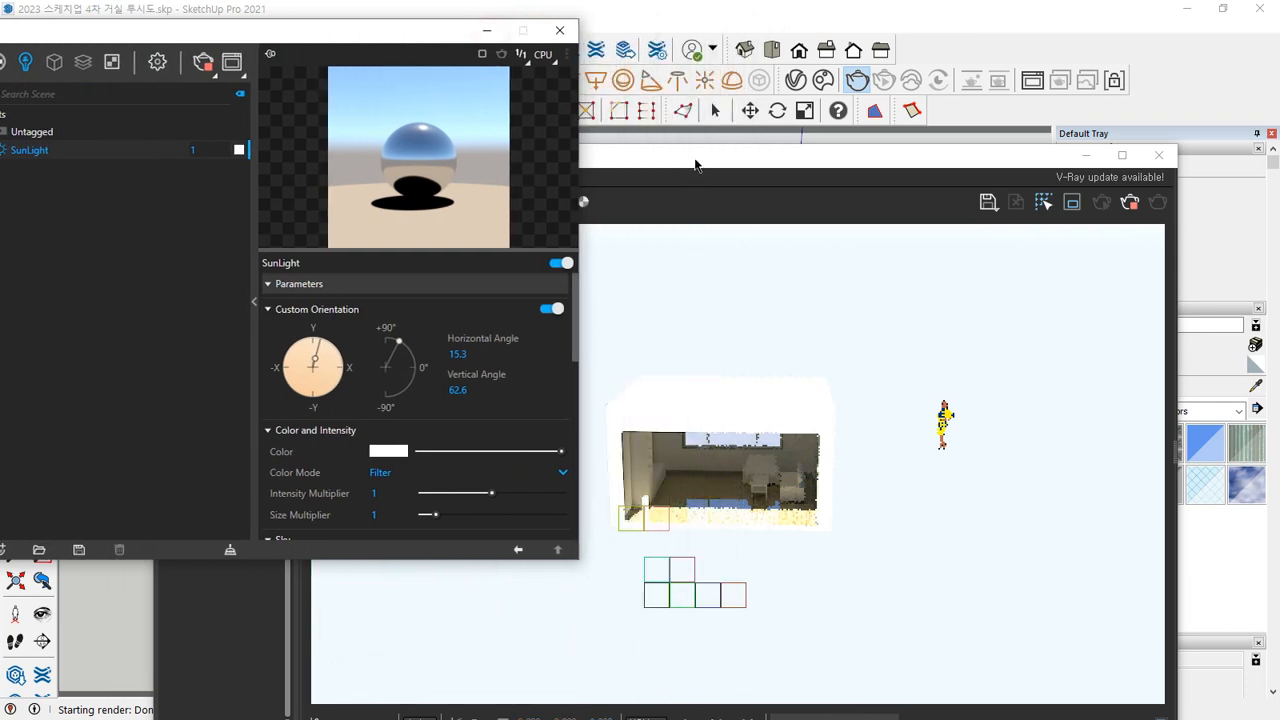
{"action": "left_click_drag", "start_coordinate": [406, 38], "coordinate": [345, 42]}
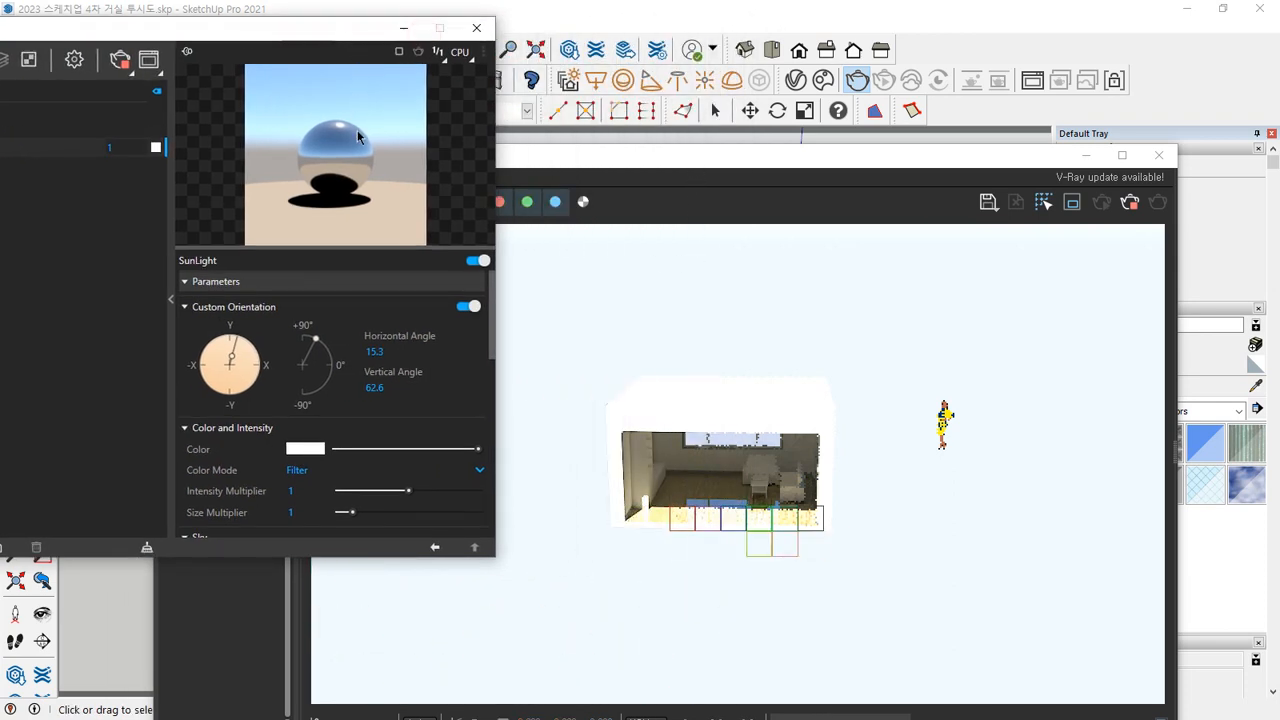
{"action": "left_click_drag", "start_coordinate": [315, 338], "coordinate": [336, 363]}
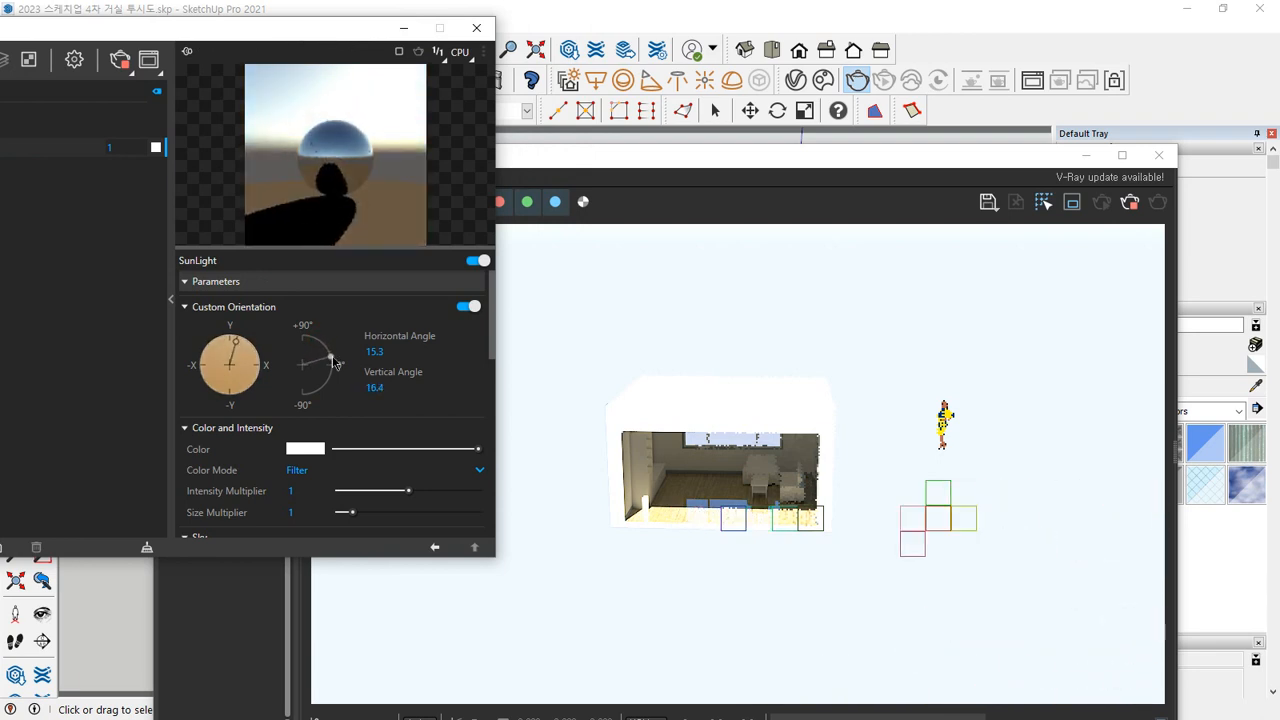
{"action": "left_click", "coordinate": [1129, 202]}
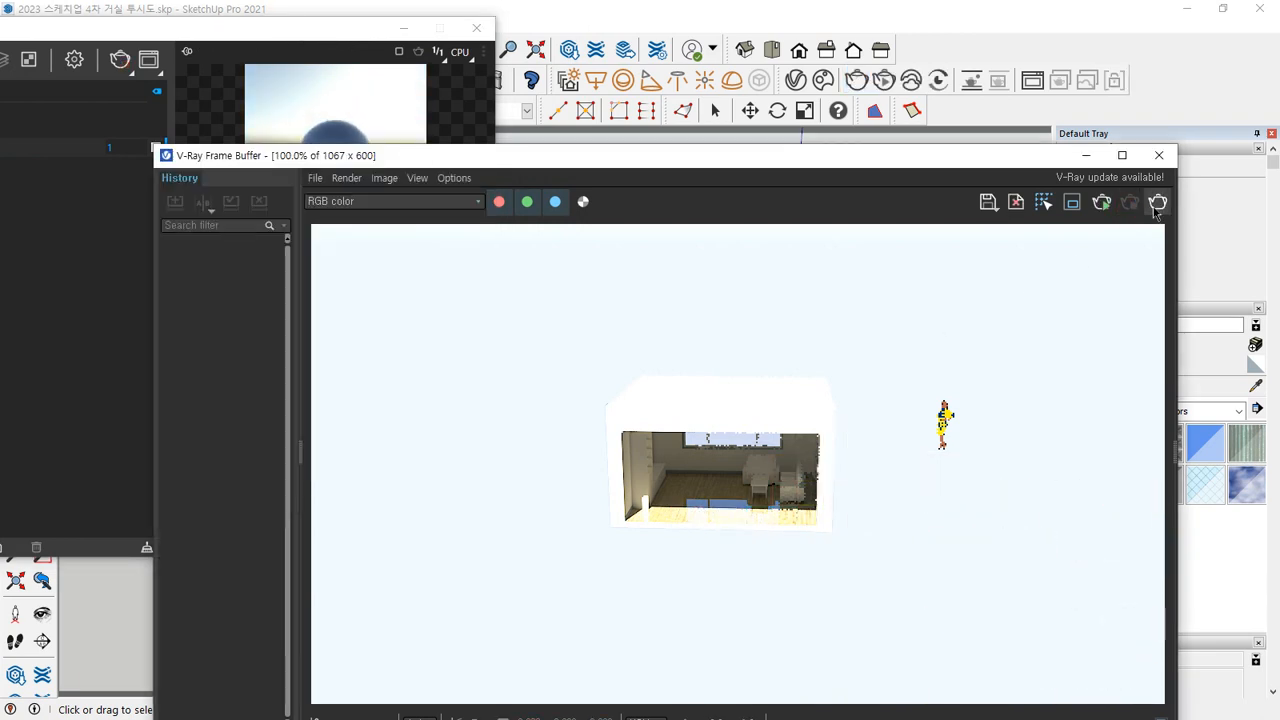
{"action": "left_click", "coordinate": [1157, 202]}
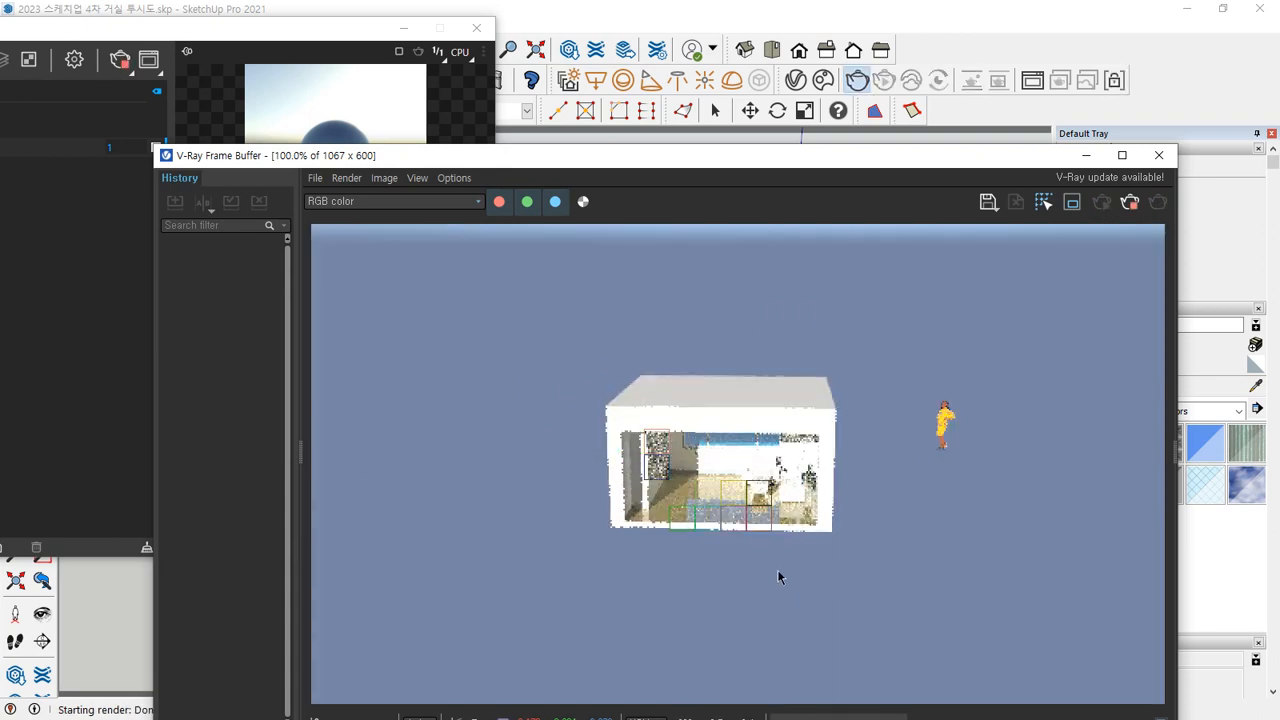
Set the sun's custom angles to about 49.2 horizontal and 19.2 vertical, and turn Custom Orientation off
{"action": "left_click", "coordinate": [309, 29]}
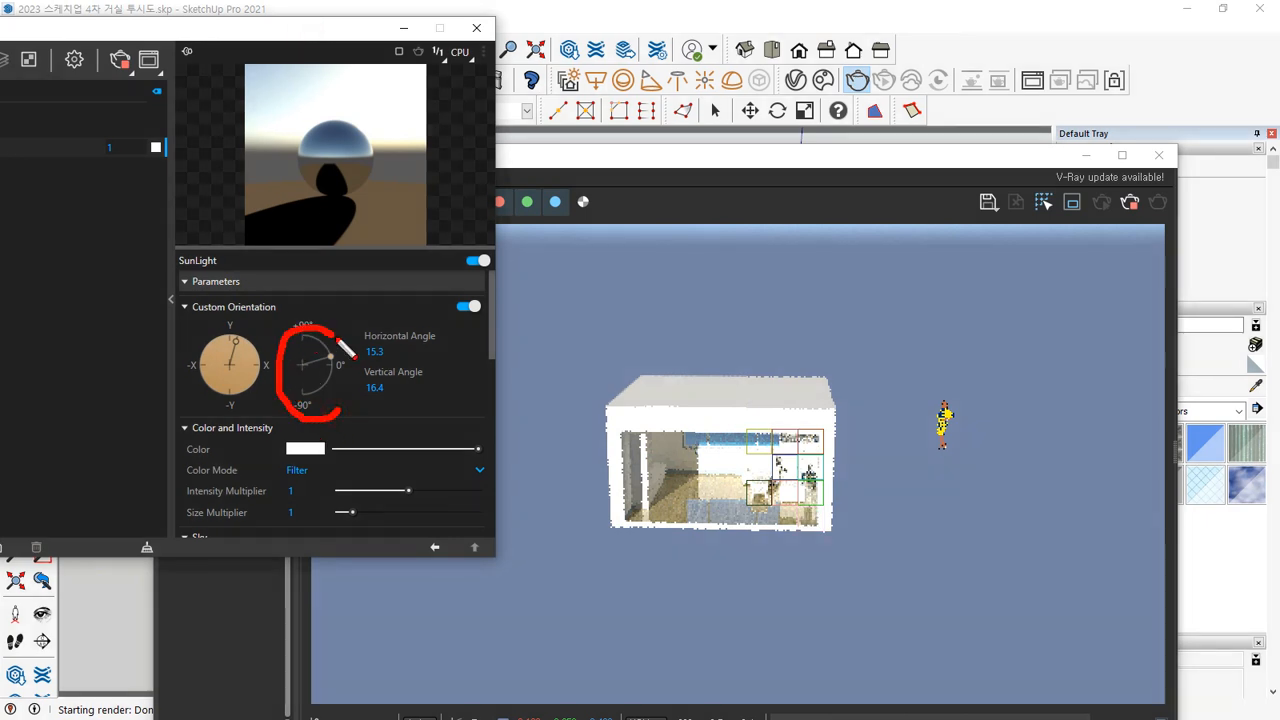
{"action": "mouse_move", "coordinate": [240, 408]}
{"action": "left_mouse_down"}
{"action": "mouse_move", "coordinate": [183, 352]}
{"action": "mouse_move", "coordinate": [285, 378]}
{"action": "left_mouse_up"}
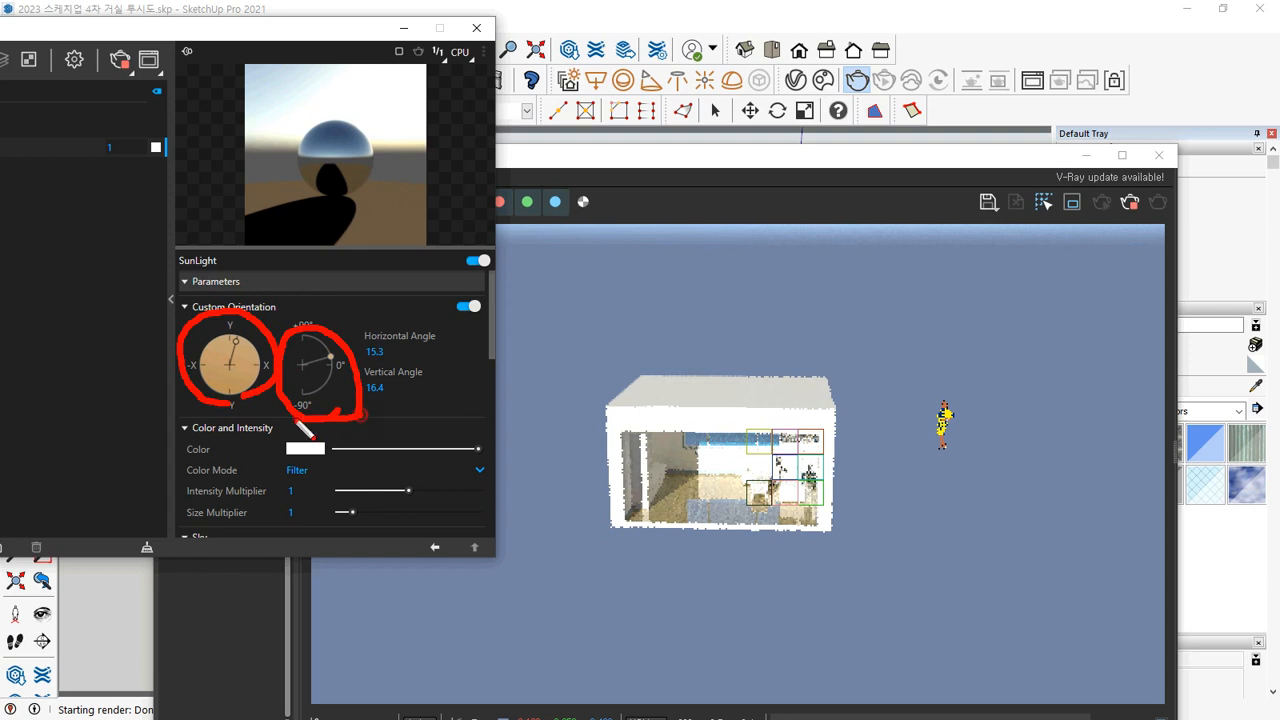
{"action": "left_click_drag", "start_coordinate": [298, 422], "coordinate": [374, 342]}
{"action": "mouse_move", "coordinate": [712, 572]}
{"action": "left_mouse_down"}
{"action": "mouse_move", "coordinate": [591, 477]}
{"action": "mouse_move", "coordinate": [843, 500]}
{"action": "mouse_move", "coordinate": [743, 551]}
{"action": "left_mouse_up"}
{"action": "key", "text": "Escape"}
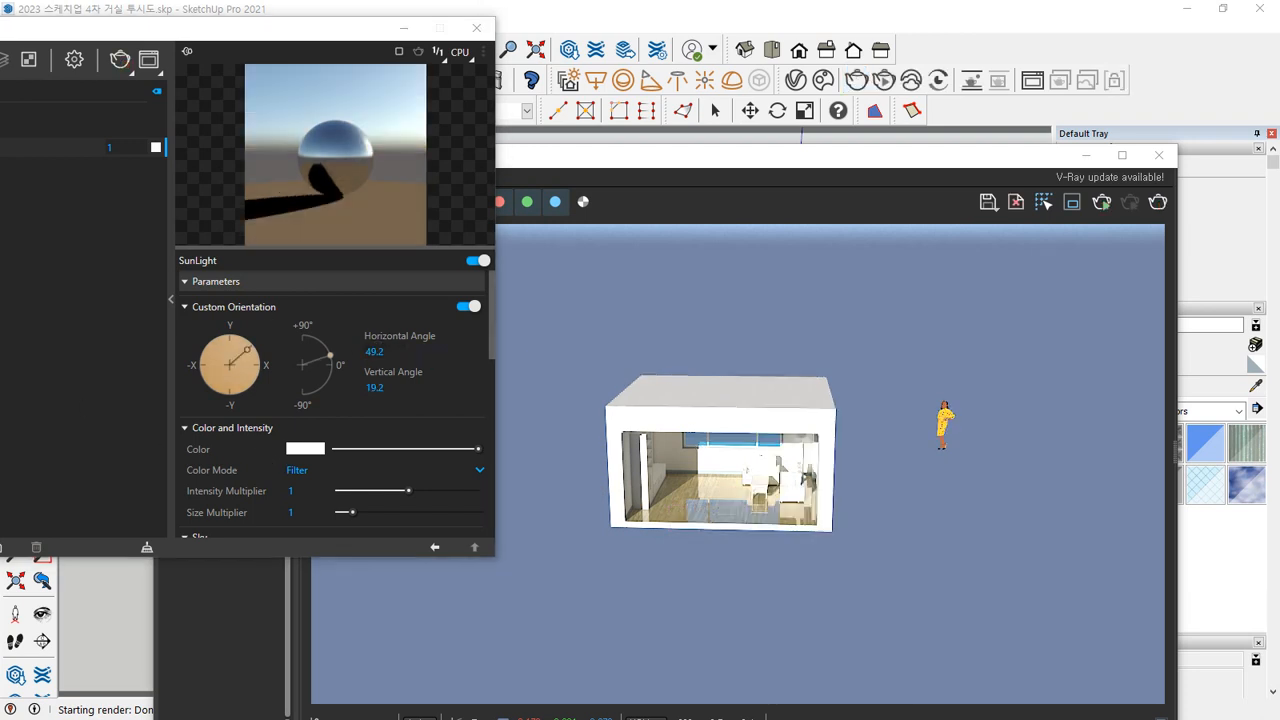
{"action": "left_click", "coordinate": [463, 307]}
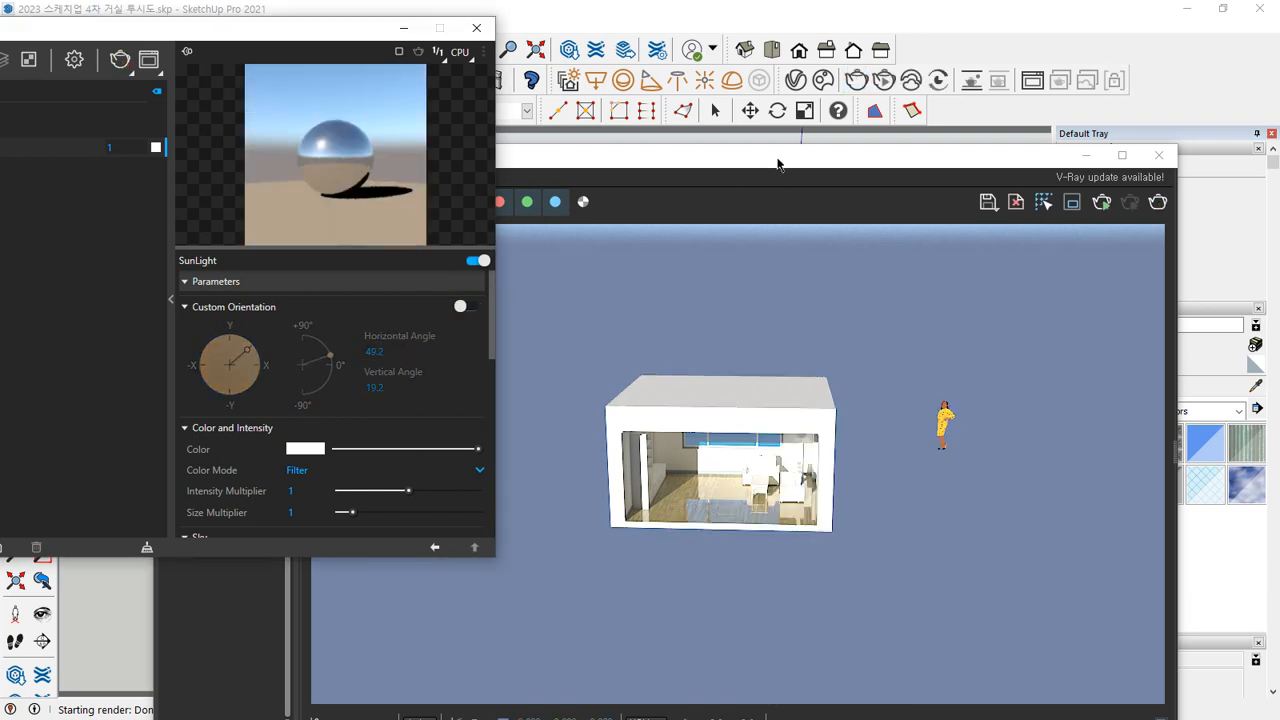
Move the render windows aside and examine the time and date controls in the tray's Shadows settings
{"action": "left_click_drag", "start_coordinate": [778, 164], "coordinate": [389, 253]}
{"action": "left_click_drag", "start_coordinate": [237, 29], "coordinate": [84, 50]}
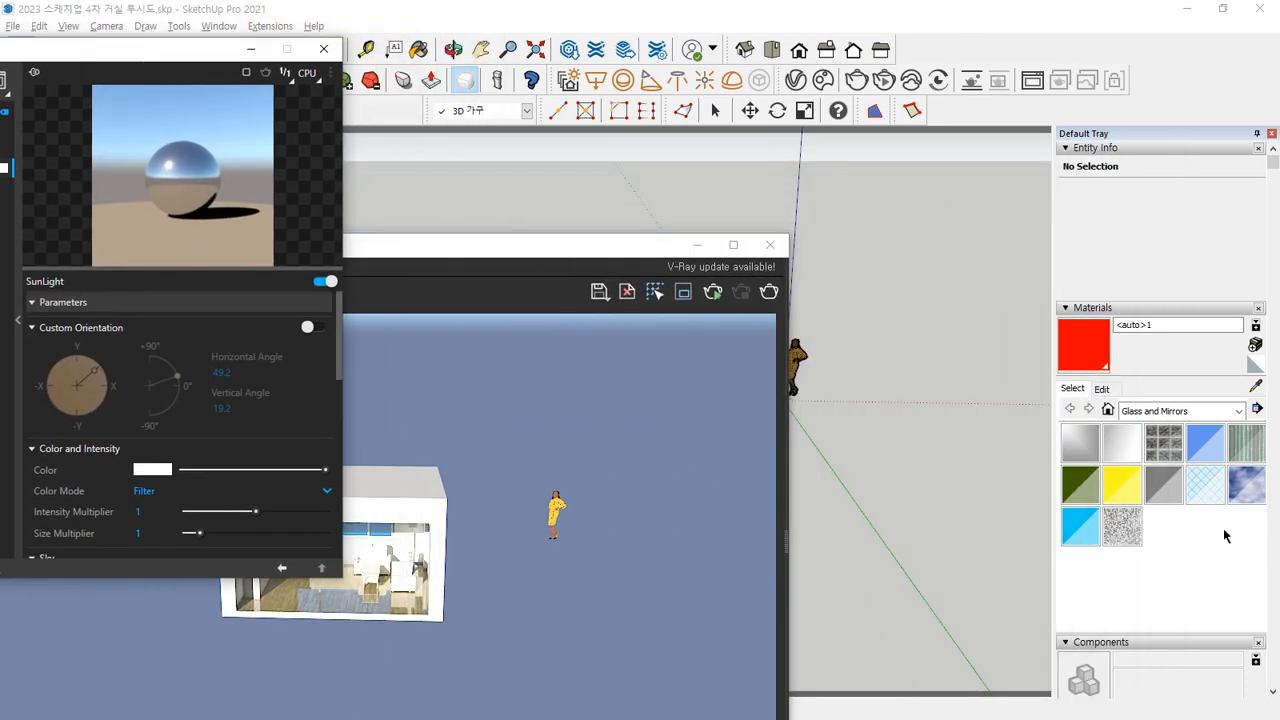
{"action": "scroll", "coordinate": [1225, 536], "scroll_direction": "down", "scroll_amount": 5}
{"action": "scroll", "coordinate": [1199, 565], "scroll_direction": "down", "scroll_amount": 3}
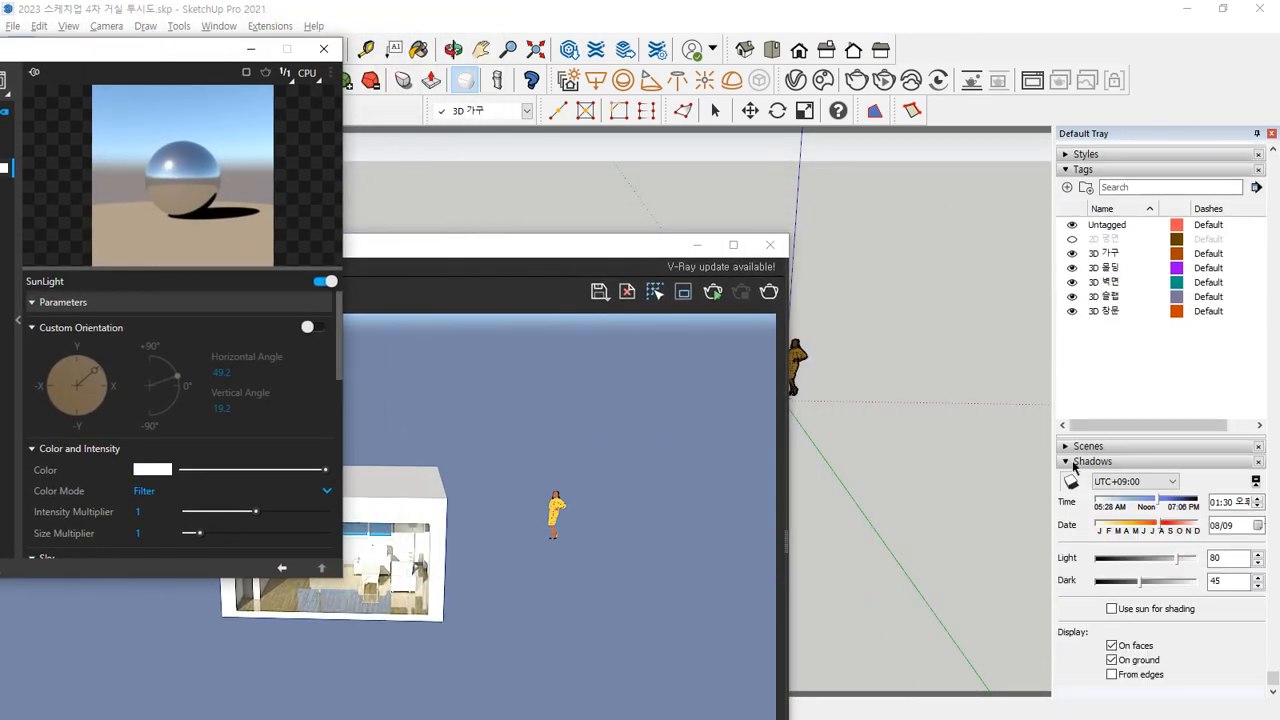
{"action": "mouse_move", "coordinate": [1160, 575]}
{"action": "left_mouse_down"}
{"action": "mouse_move", "coordinate": [1095, 462]}
{"action": "mouse_move", "coordinate": [1240, 548]}
{"action": "mouse_move", "coordinate": [1120, 588]}
{"action": "mouse_move", "coordinate": [1085, 498]}
{"action": "mouse_move", "coordinate": [1226, 564]}
{"action": "mouse_move", "coordinate": [1195, 584]}
{"action": "left_mouse_up"}
{"action": "key", "text": "Escape"}
Examine the SunLight's Color and Intensity settings, including the colour mode options and the intensity and size multipliers
{"action": "left_click_drag", "start_coordinate": [187, 48], "coordinate": [420, 42]}
{"action": "scroll", "coordinate": [380, 392], "scroll_direction": "down", "scroll_amount": 5}
{"action": "scroll", "coordinate": [380, 392], "scroll_direction": "up", "scroll_amount": 2}
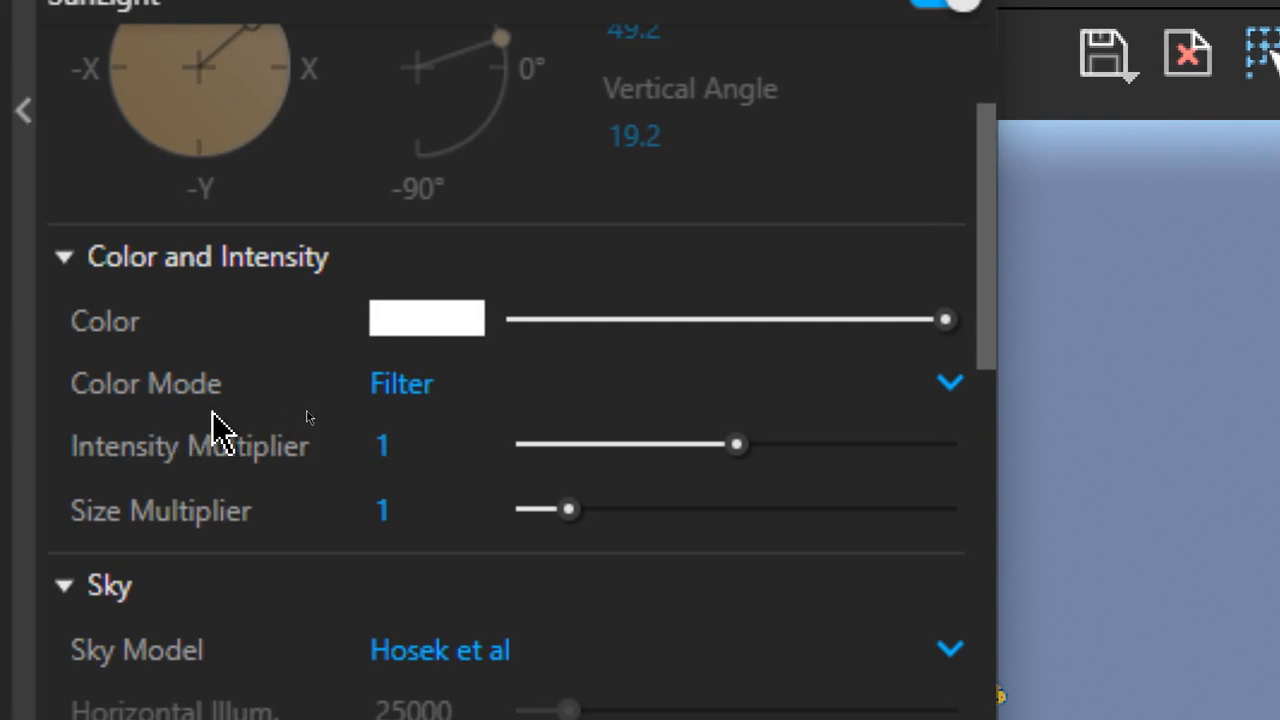
{"action": "left_click", "coordinate": [424, 400]}
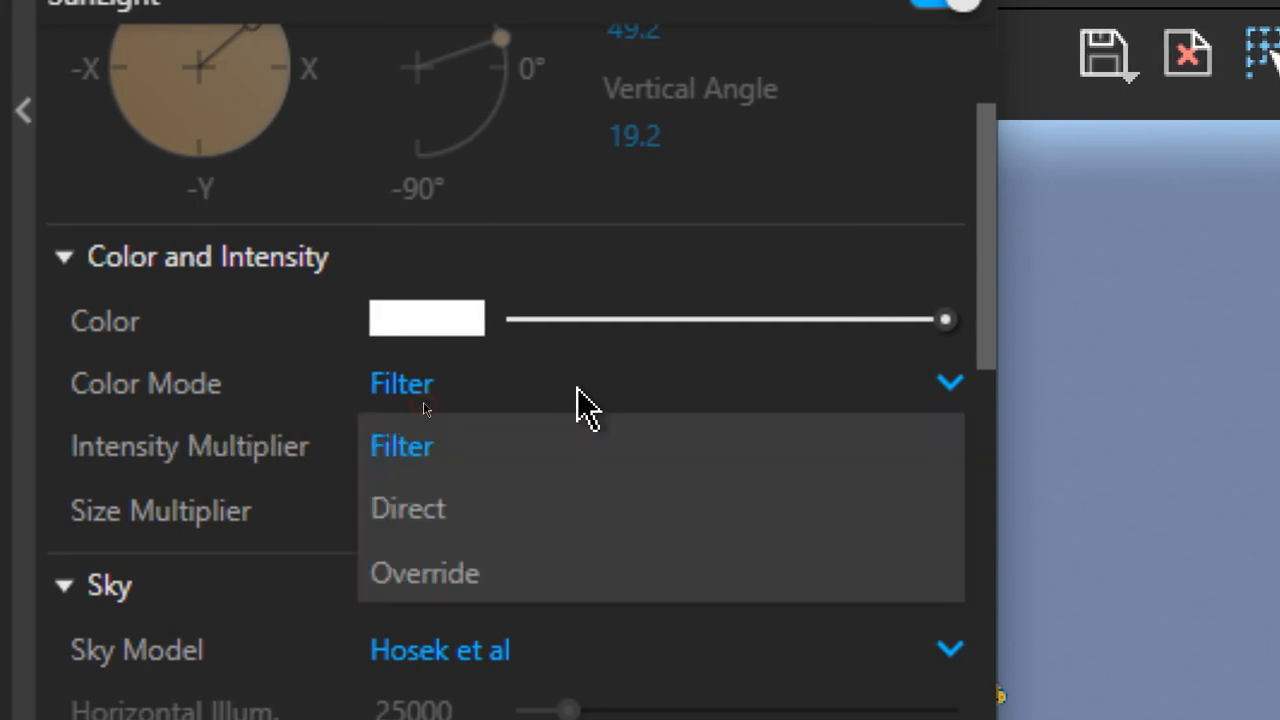
{"action": "left_click", "coordinate": [586, 405]}
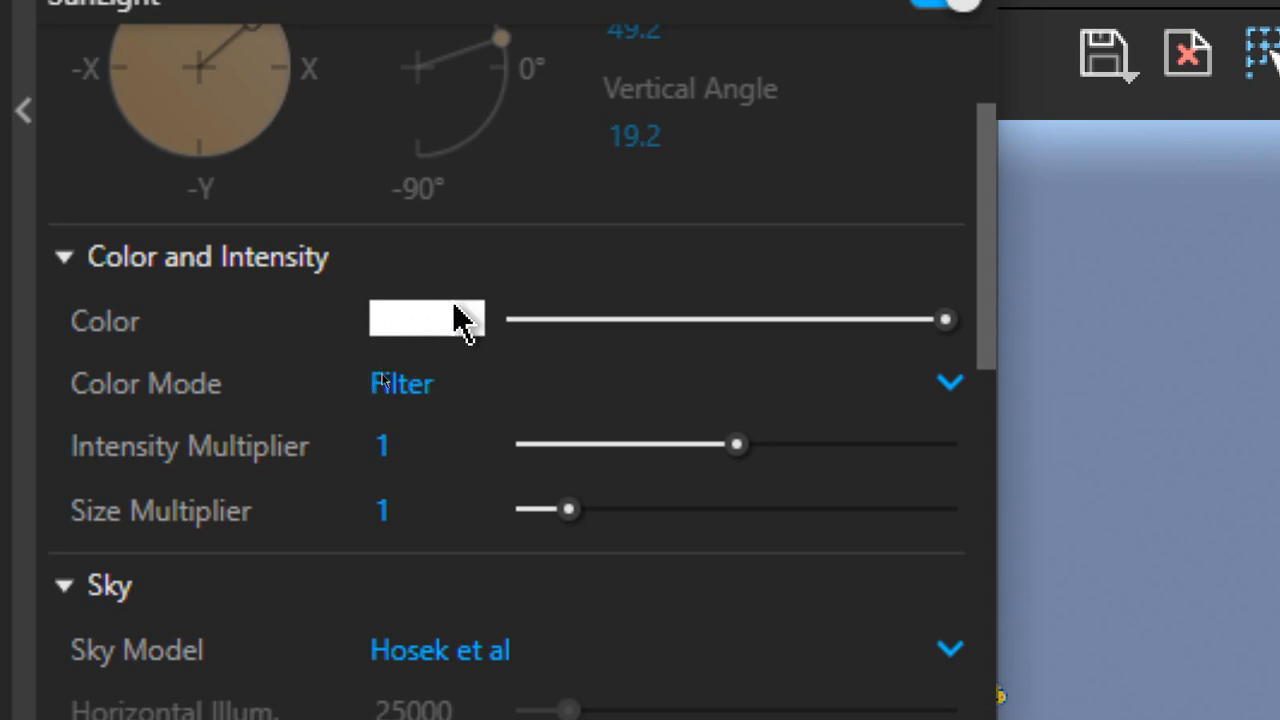
{"action": "left_click", "coordinate": [378, 446]}
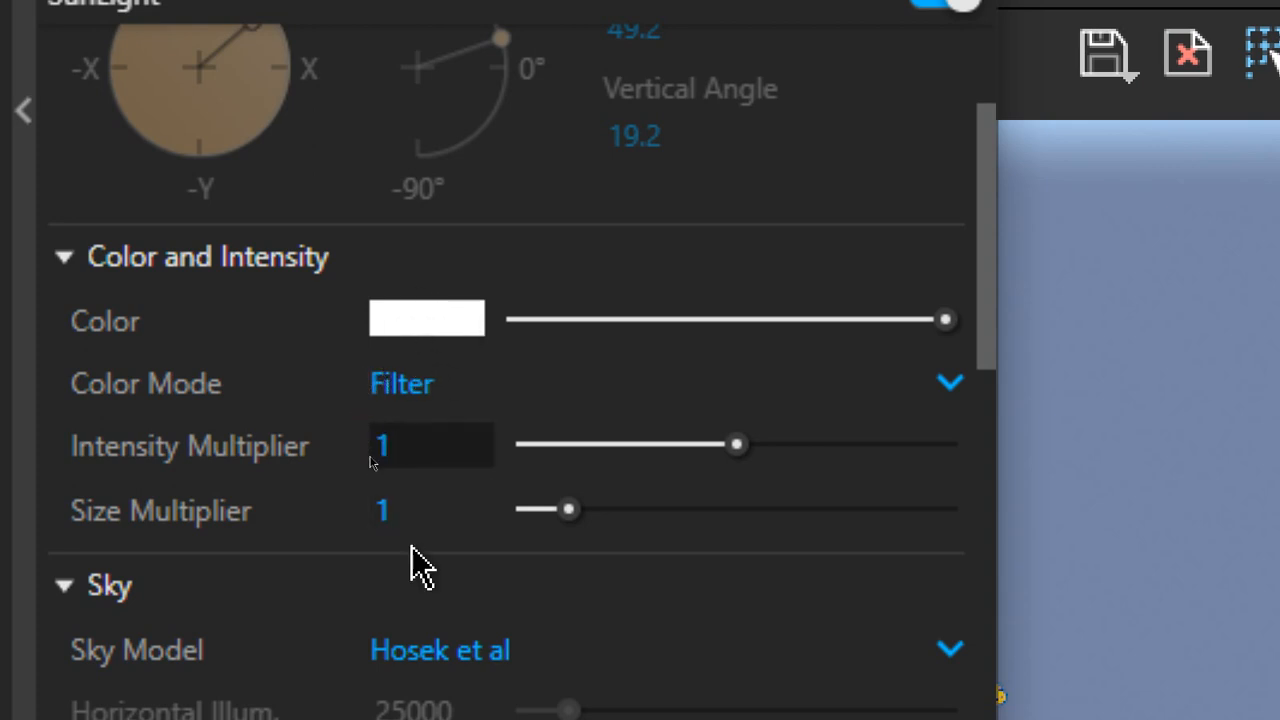
{"action": "left_click", "coordinate": [407, 515]}
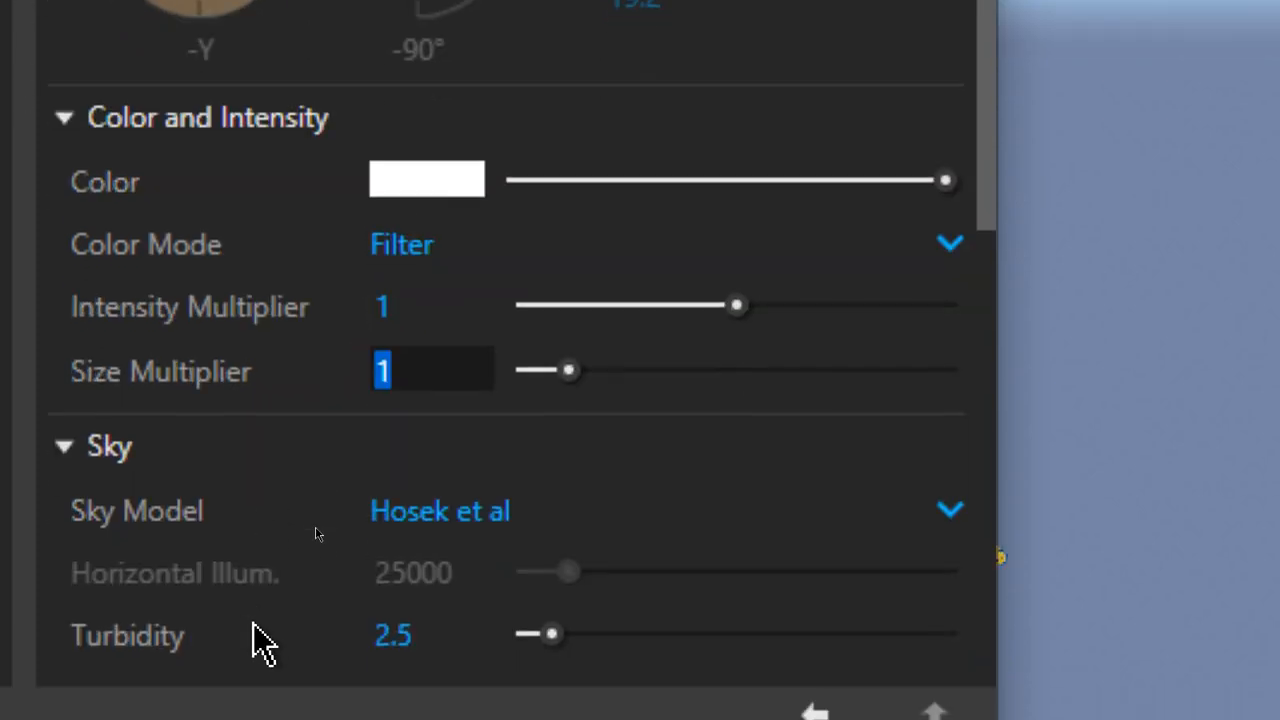
{"action": "scroll", "coordinate": [263, 335], "scroll_direction": "up", "scroll_amount": 3}
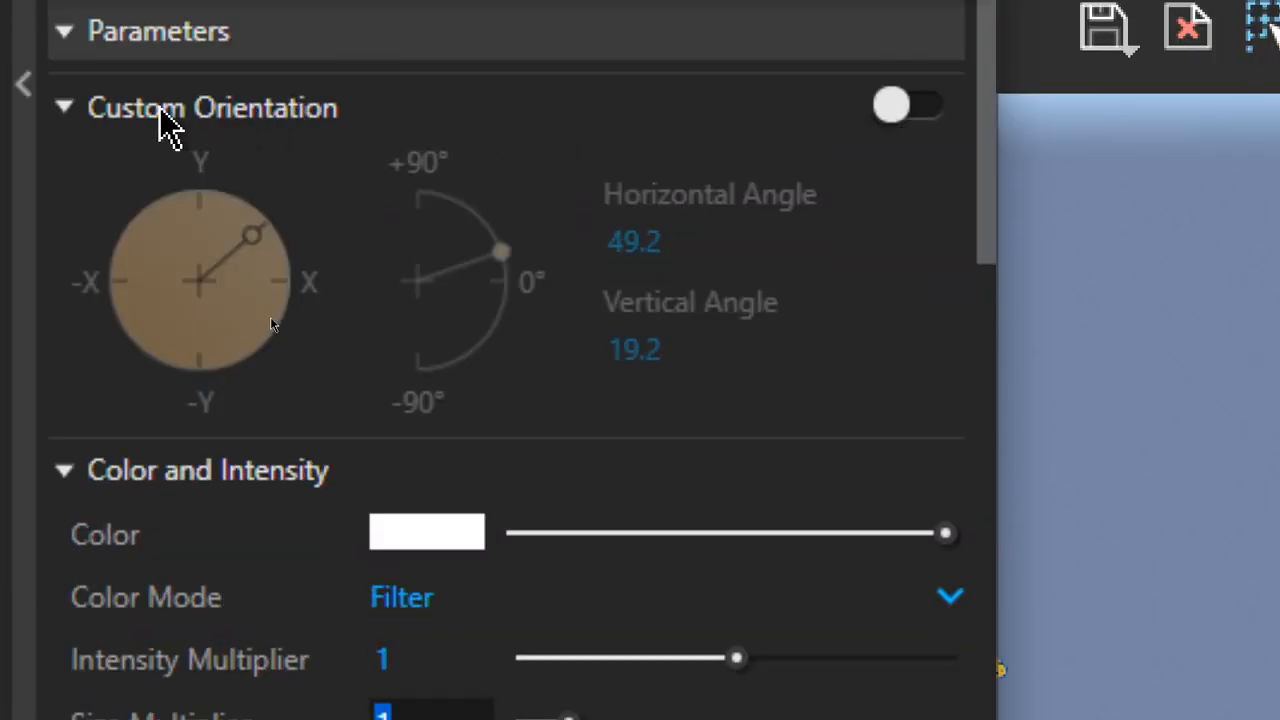
Collapse the SunLight's Custom Orientation settings, keeping the Parameters section expanded
{"action": "left_click", "coordinate": [88, 110]}
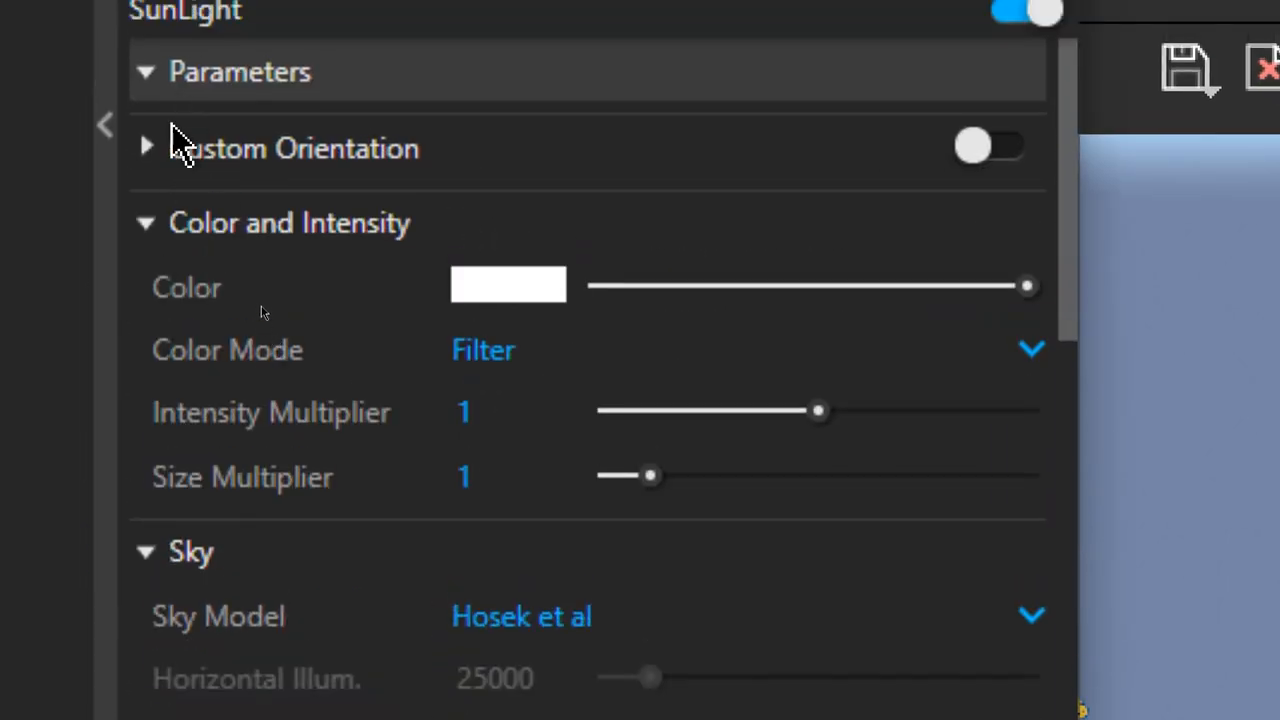
{"action": "left_click", "coordinate": [176, 96]}
{"action": "left_click", "coordinate": [186, 82]}
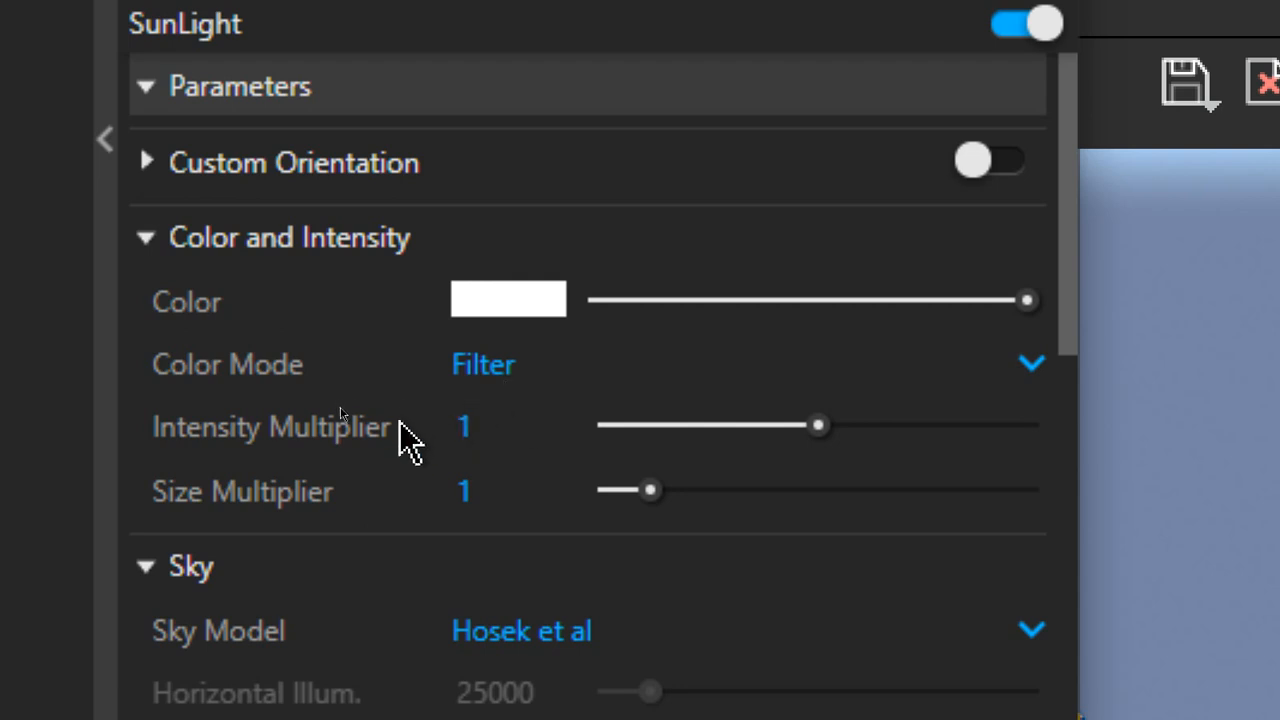
Examine the SunLight's Intensity Multiplier and Size Multiplier, comparing them with the intensity value in the lights list
{"action": "left_click", "coordinate": [503, 431]}
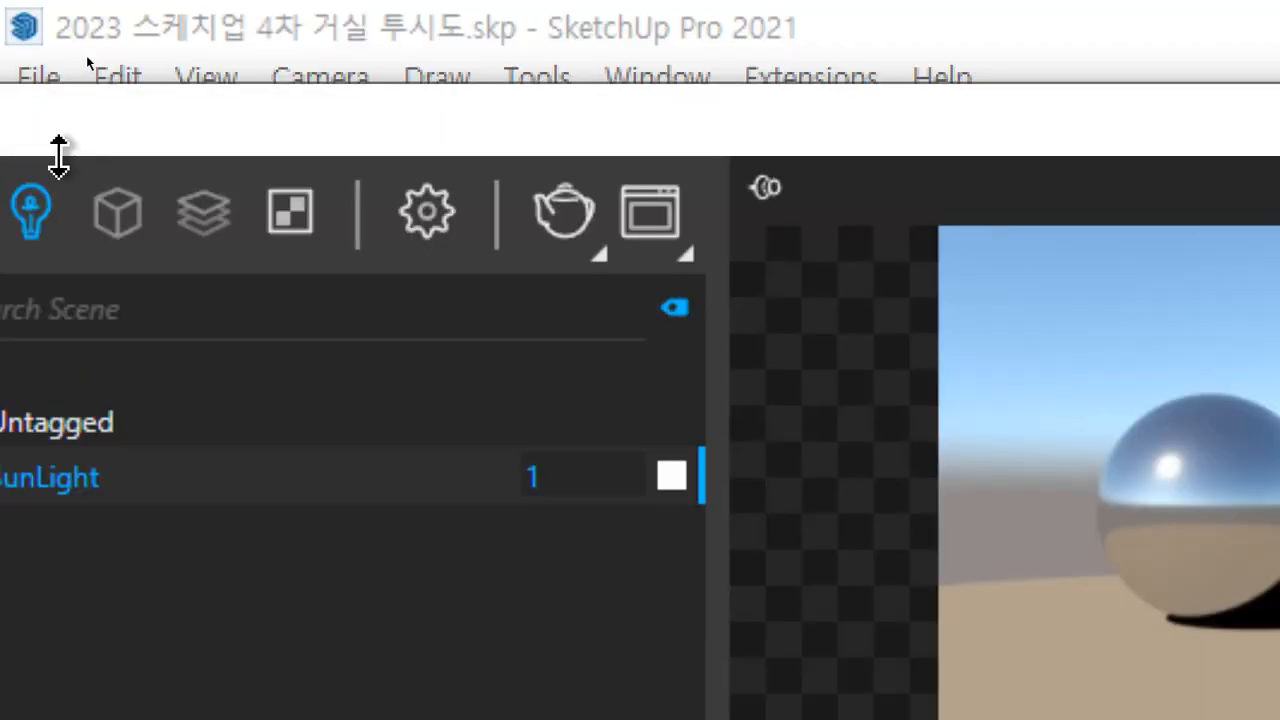
{"action": "left_click", "coordinate": [171, 142]}
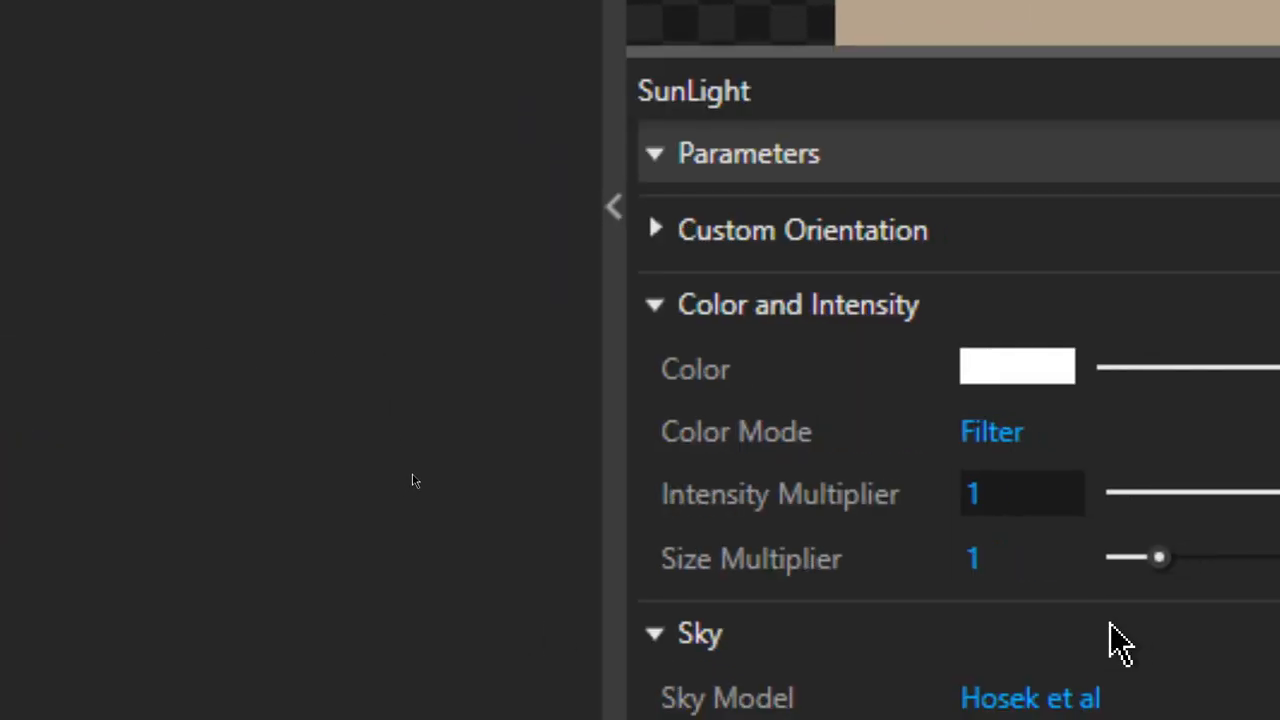
{"action": "left_click", "coordinate": [1010, 494]}
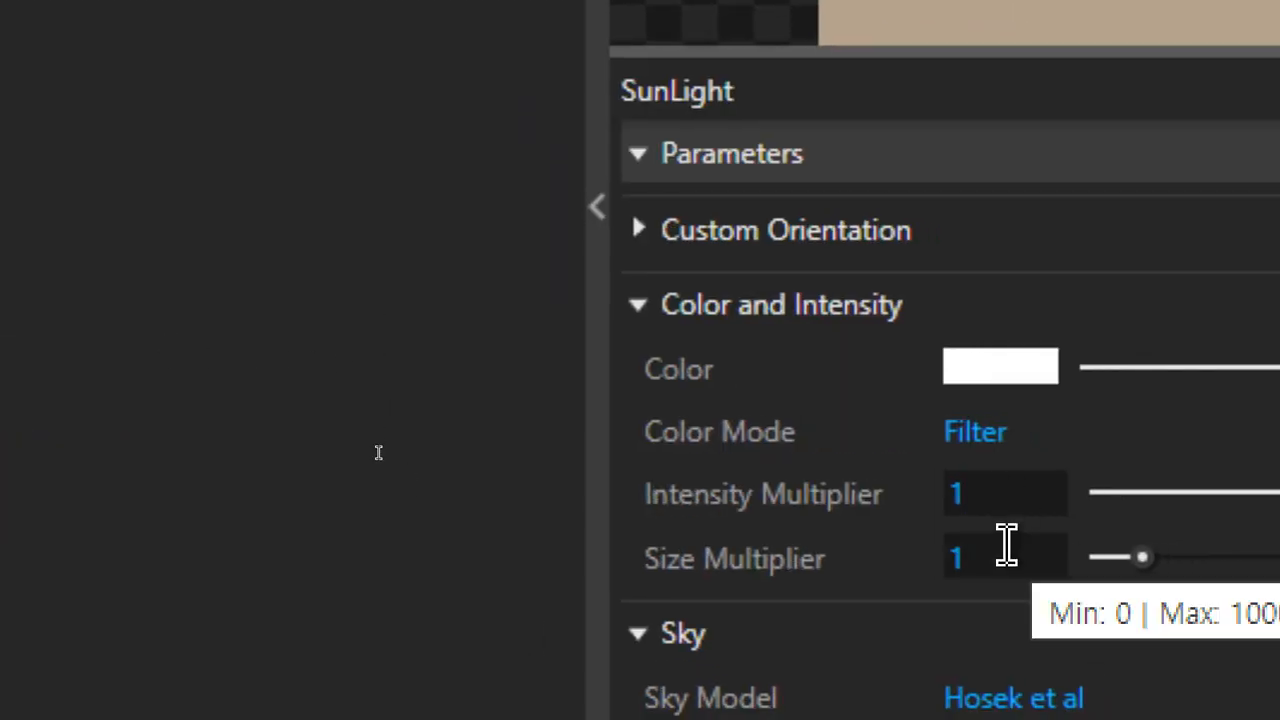
{"action": "left_click", "coordinate": [1006, 545]}
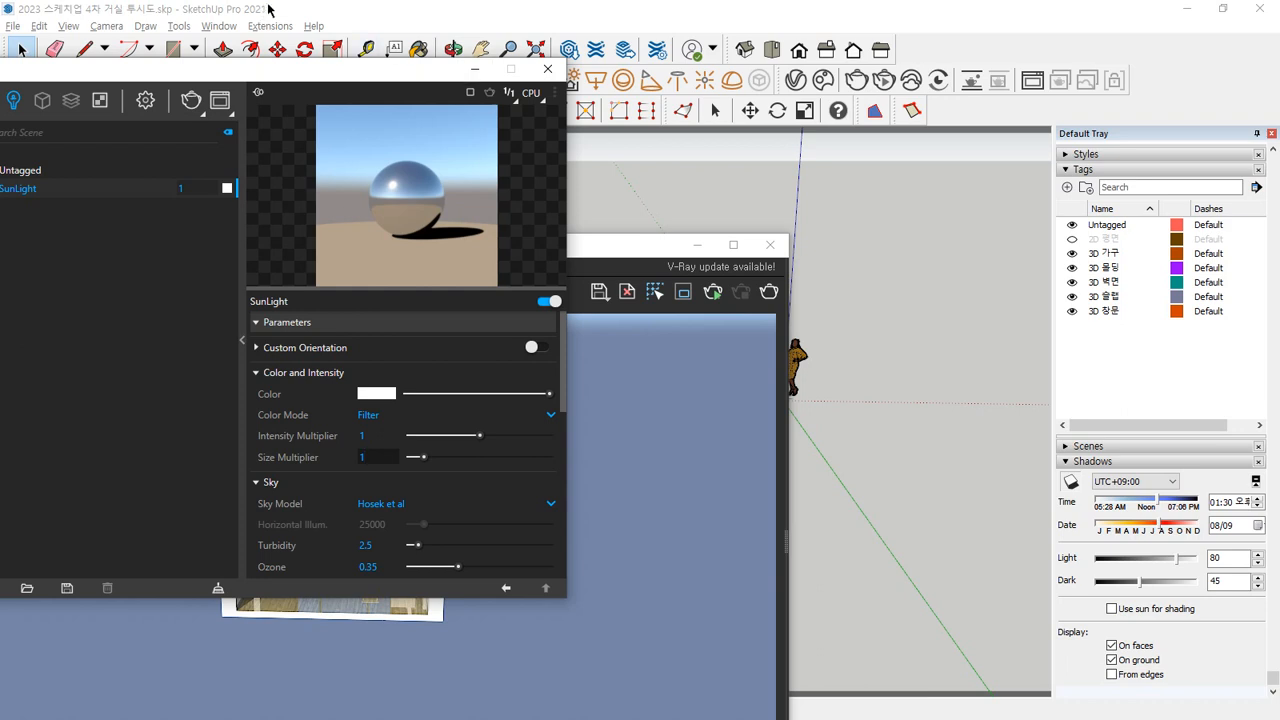
Start a new SketchUp model without saving the changes to the living room file
{"action": "left_click", "coordinate": [13, 25]}
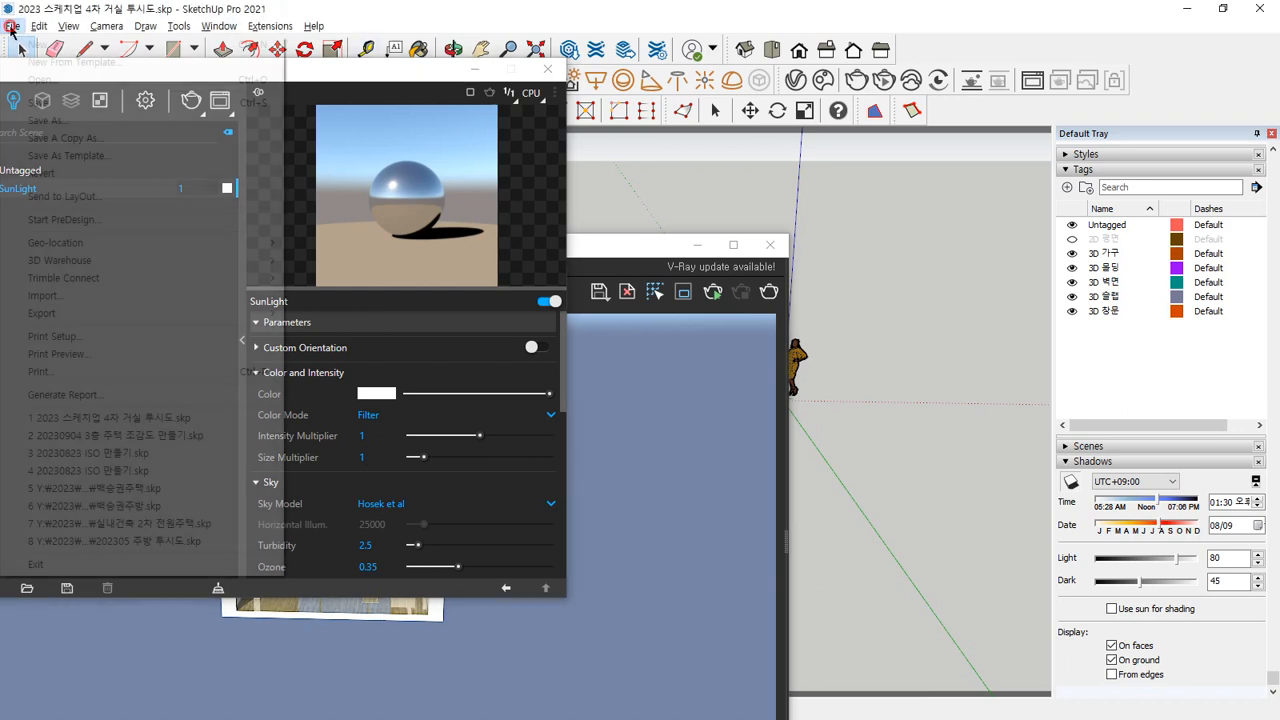
{"action": "left_click", "coordinate": [16, 47]}
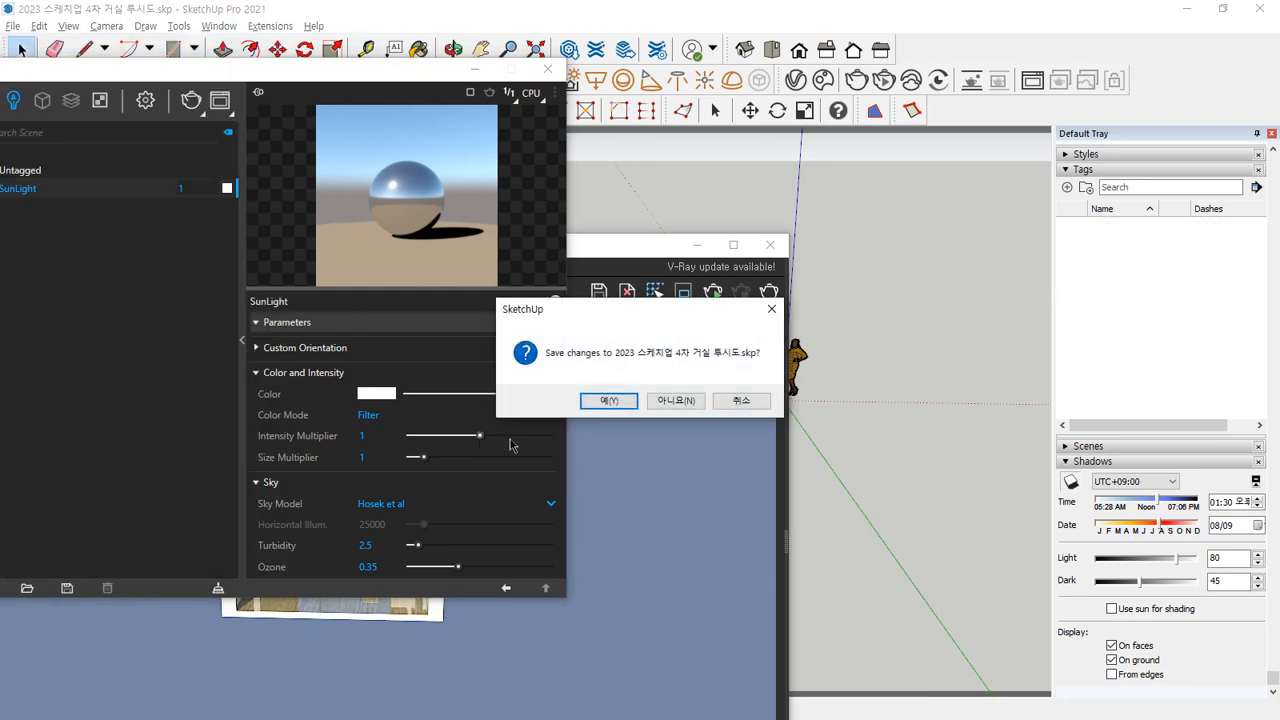
{"action": "left_click", "coordinate": [676, 400]}
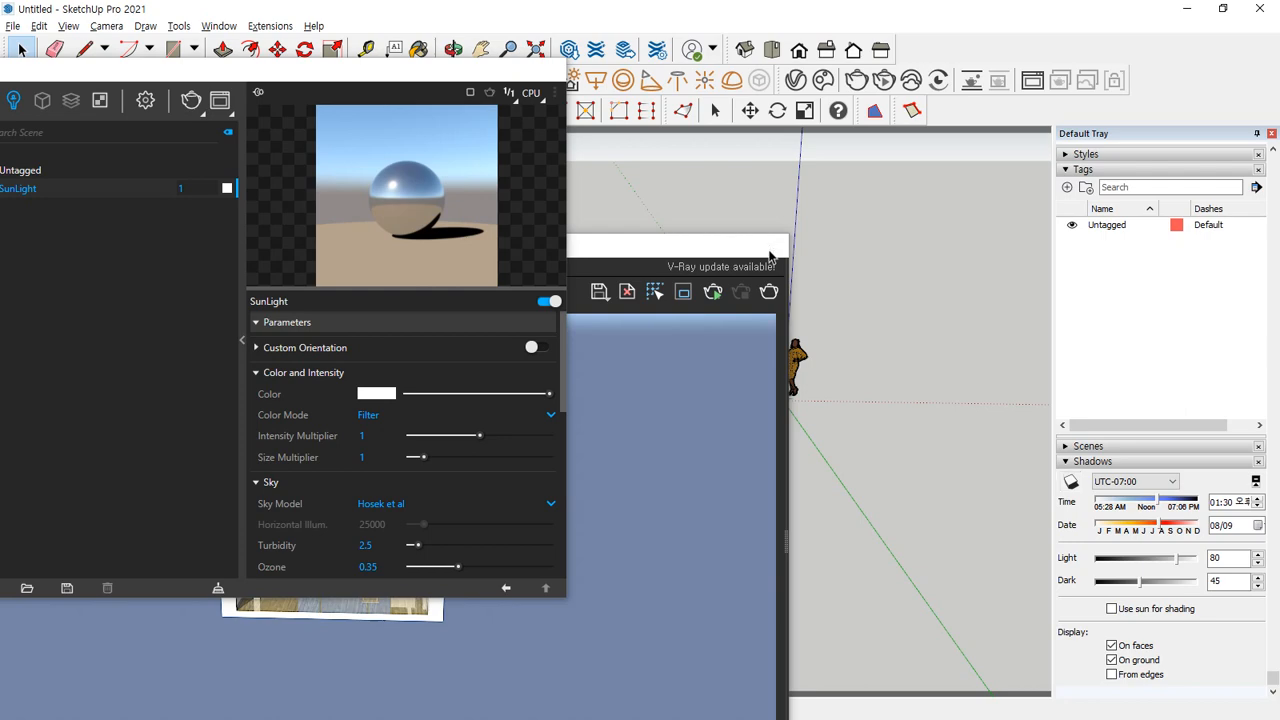
Draw a rectangle about 1865 by 2534 mm from the origin and push it up into a box about 2842 mm high
{"action": "key", "text": "r"}
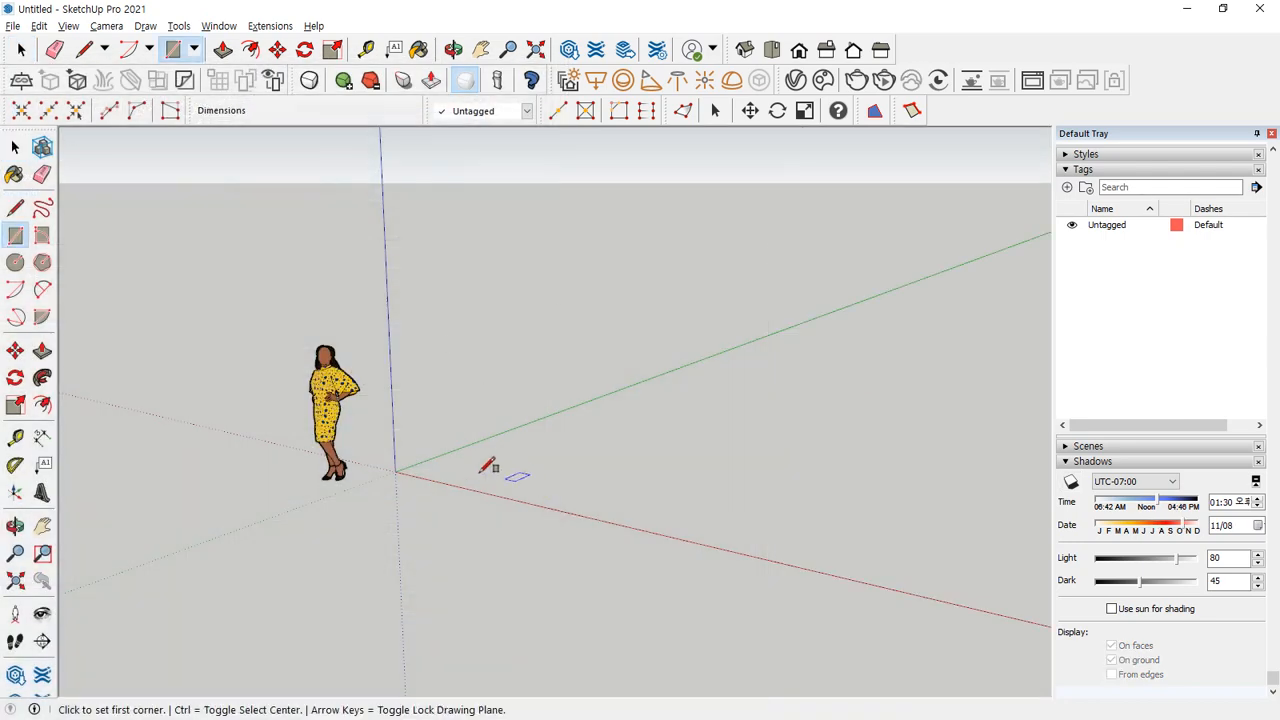
{"action": "left_click", "coordinate": [396, 470]}
{"action": "left_click", "coordinate": [627, 449]}
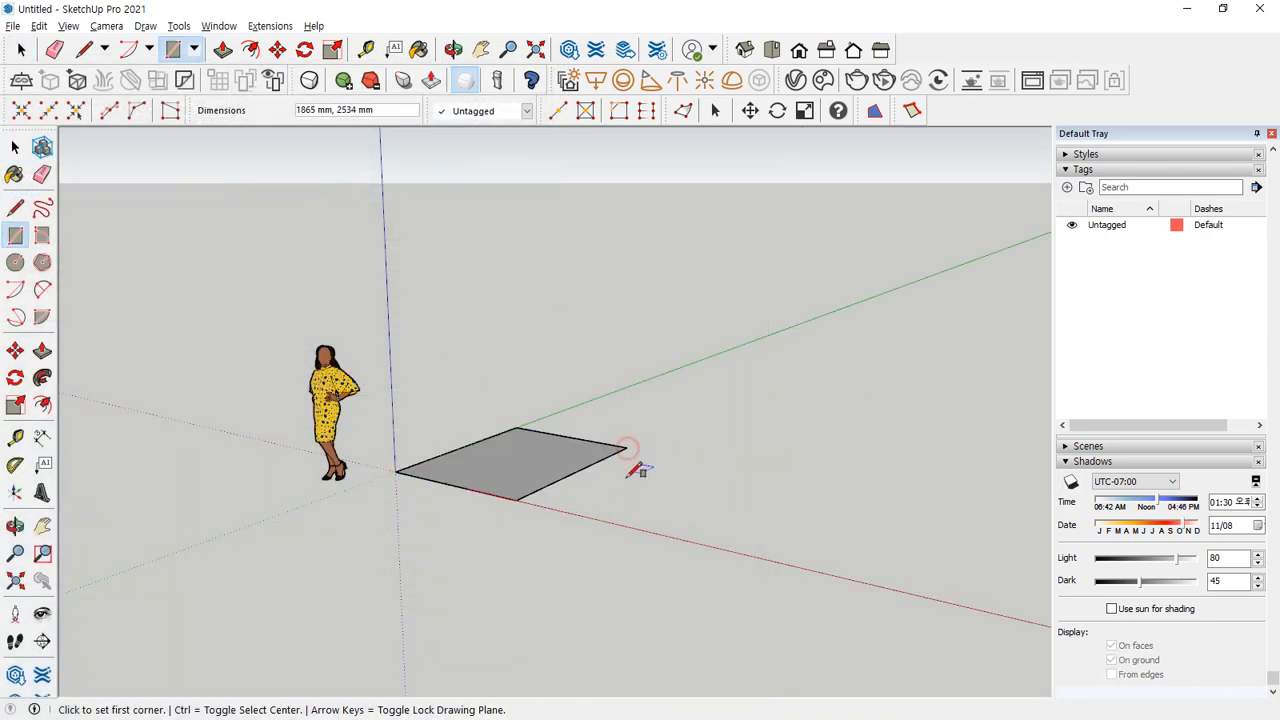
{"action": "key", "text": "p"}
{"action": "left_click", "coordinate": [514, 452]}
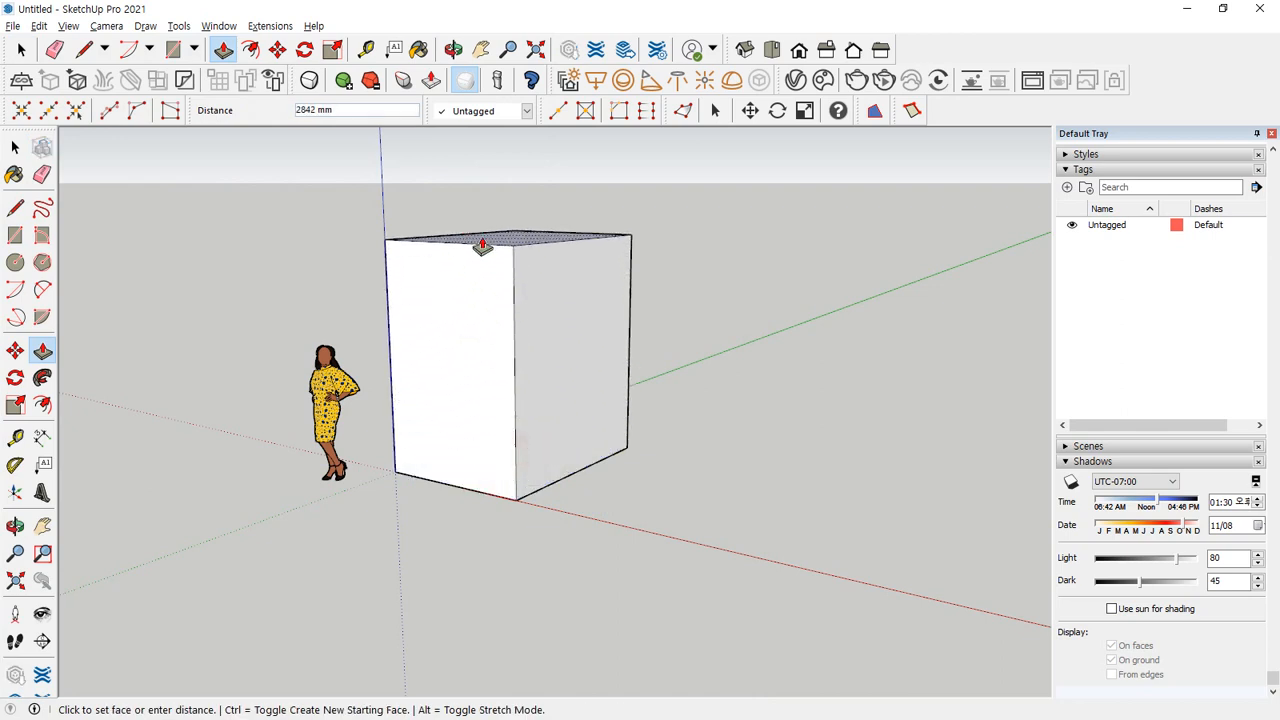
{"action": "left_click", "coordinate": [482, 240]}
{"action": "middle_click_drag", "start_coordinate": [487, 296], "coordinate": [486, 317]}
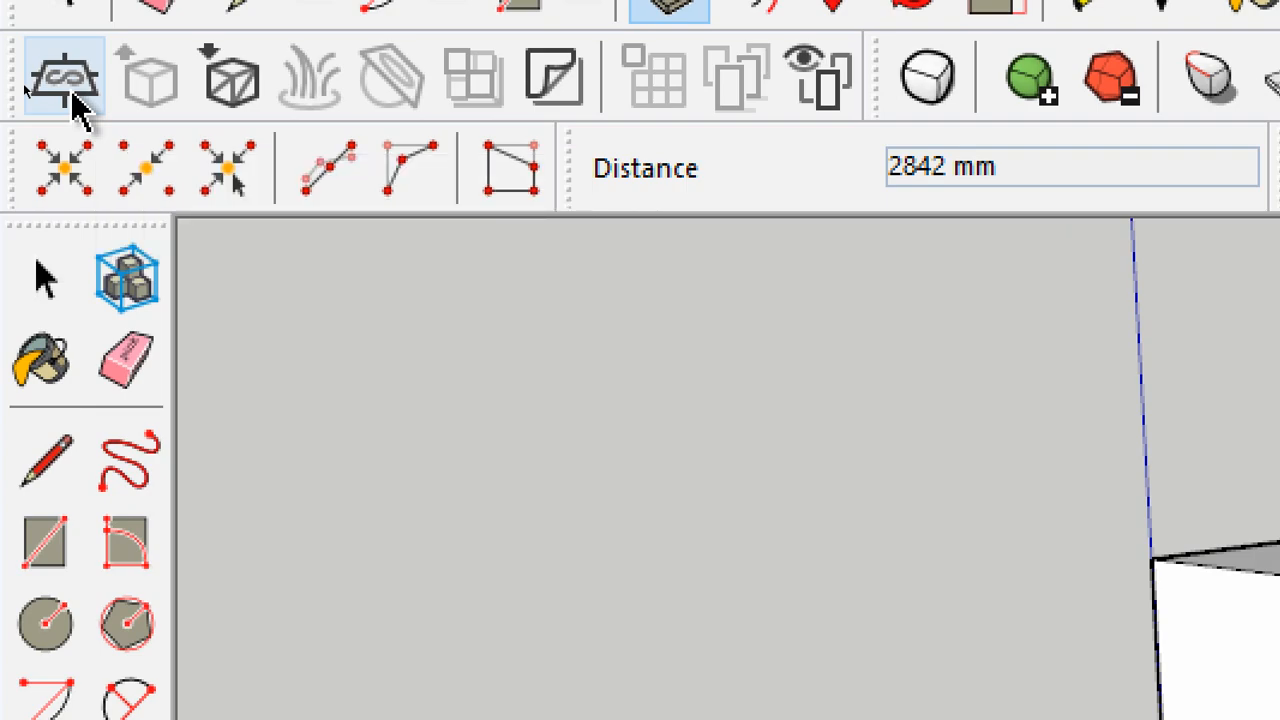
Place a V-Ray infinite plane on the ground in front of the box
{"action": "left_click", "coordinate": [70, 92]}
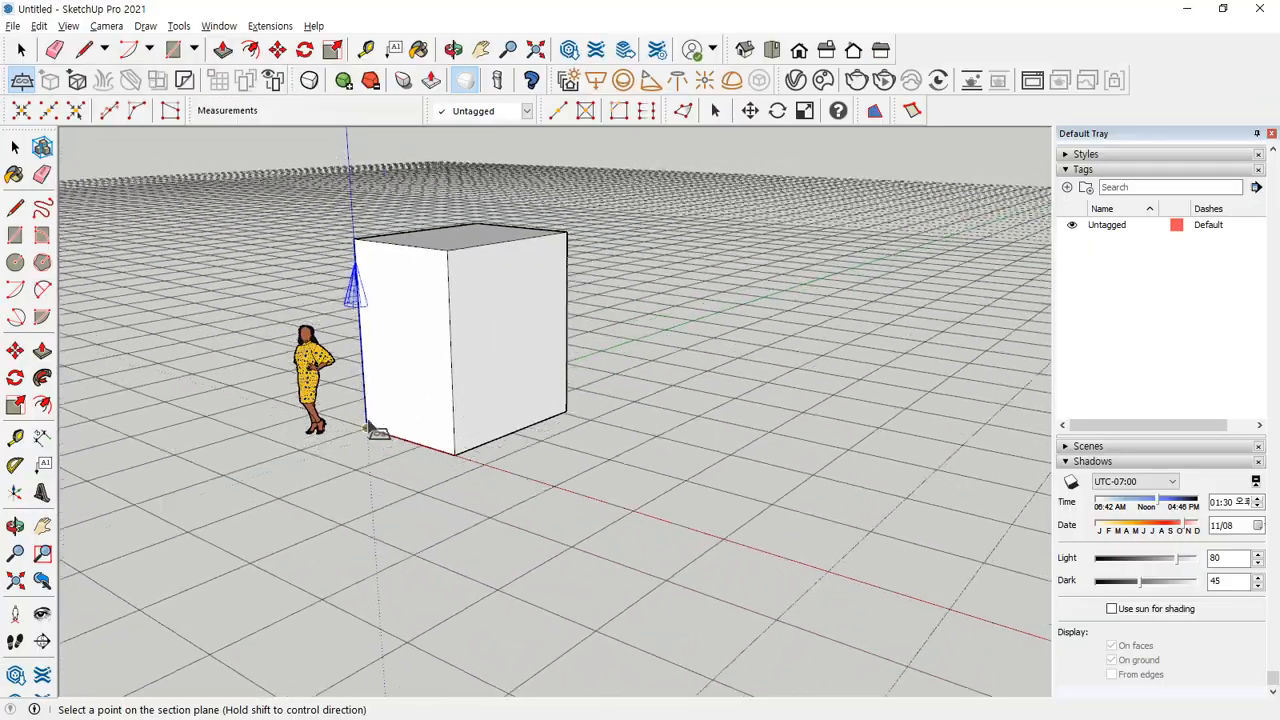
{"action": "left_click", "coordinate": [340, 458]}
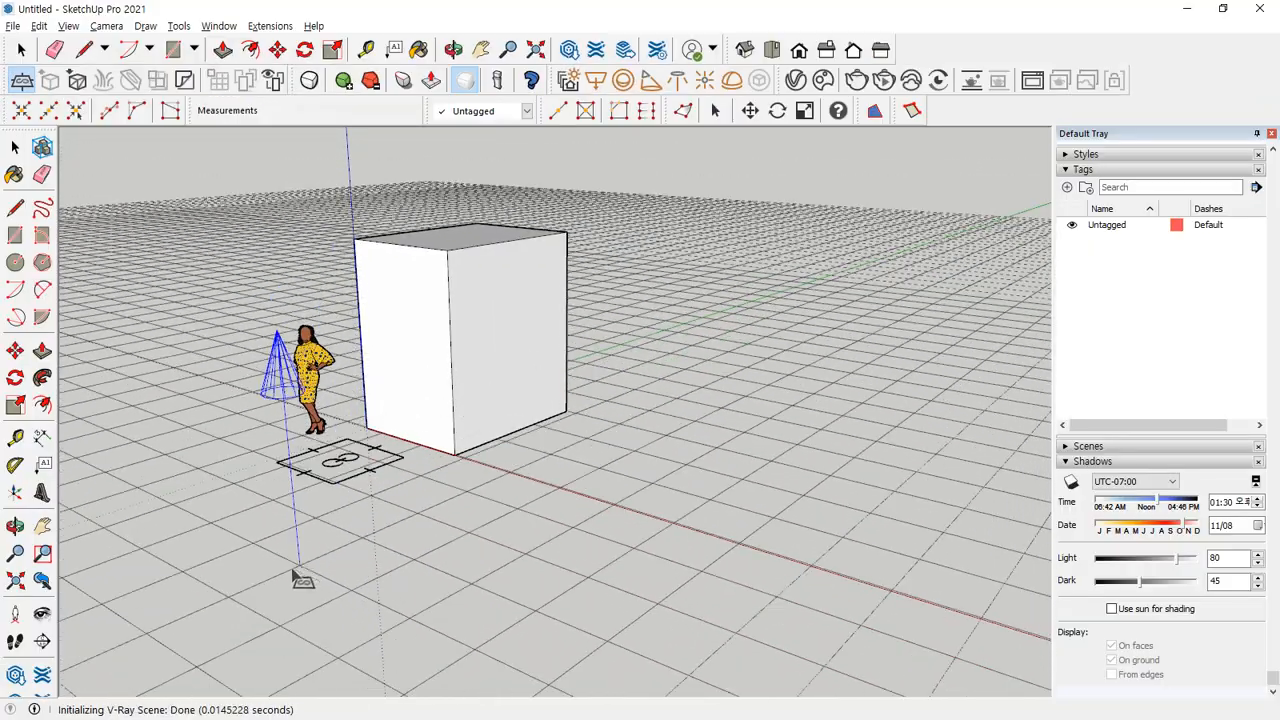
{"action": "key", "text": "space"}
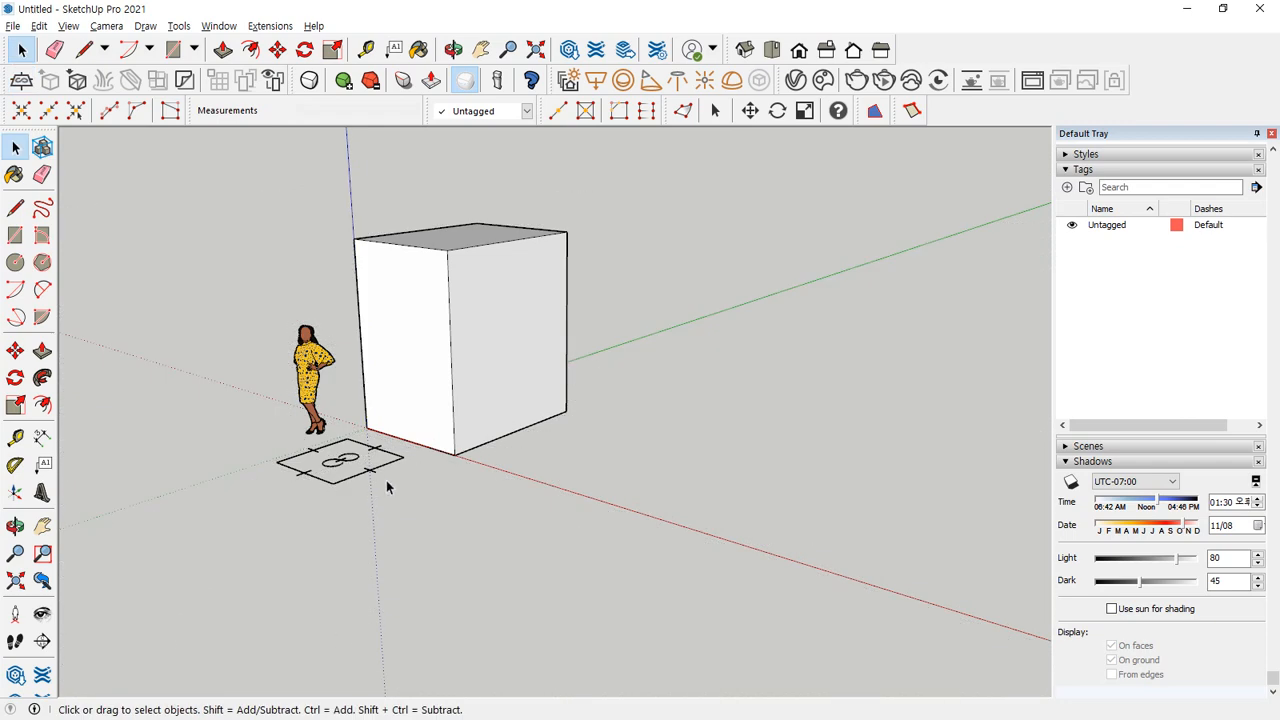
Turn on shadows so the box casts its shadow on the ground
{"action": "middle_click_drag", "start_coordinate": [388, 487], "coordinate": [322, 585]}
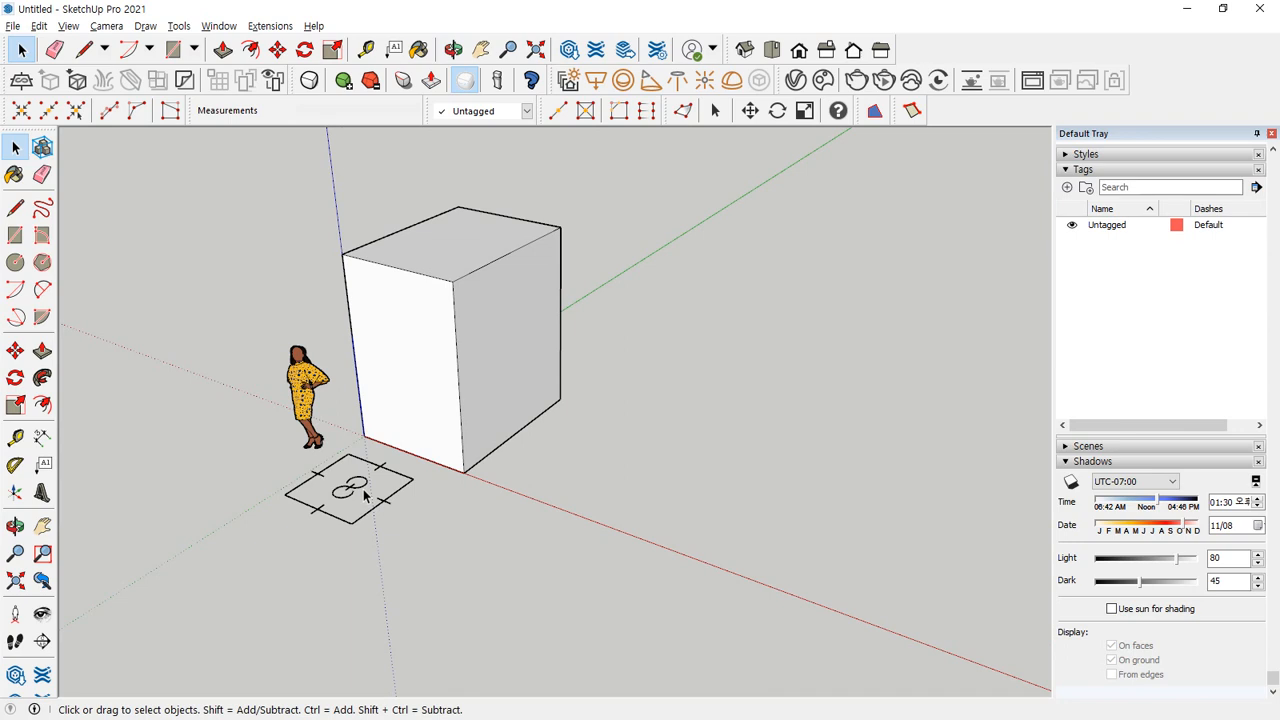
{"action": "scroll", "coordinate": [365, 493], "scroll_direction": "down", "scroll_amount": 3}
{"action": "scroll", "coordinate": [457, 366], "scroll_direction": "up", "scroll_amount": 3}
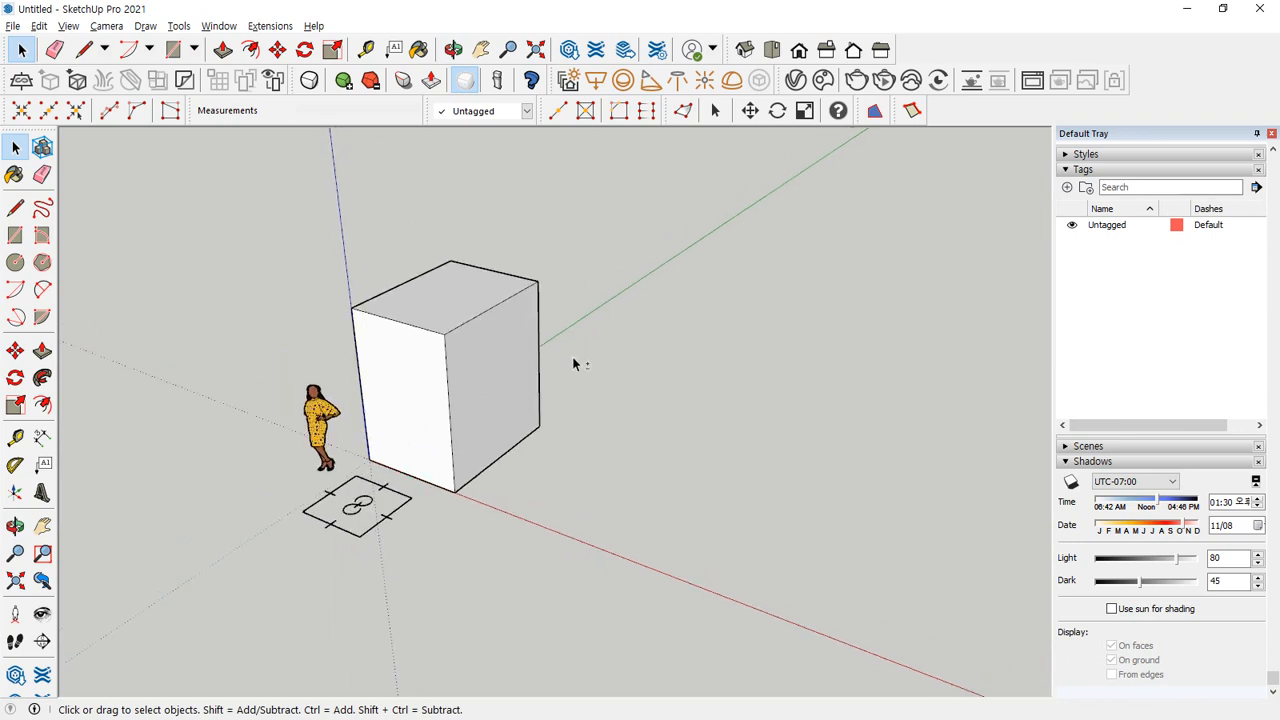
{"action": "middle_click_drag", "start_coordinate": [573, 363], "coordinate": [595, 428]}
{"action": "left_click", "coordinate": [1072, 486]}
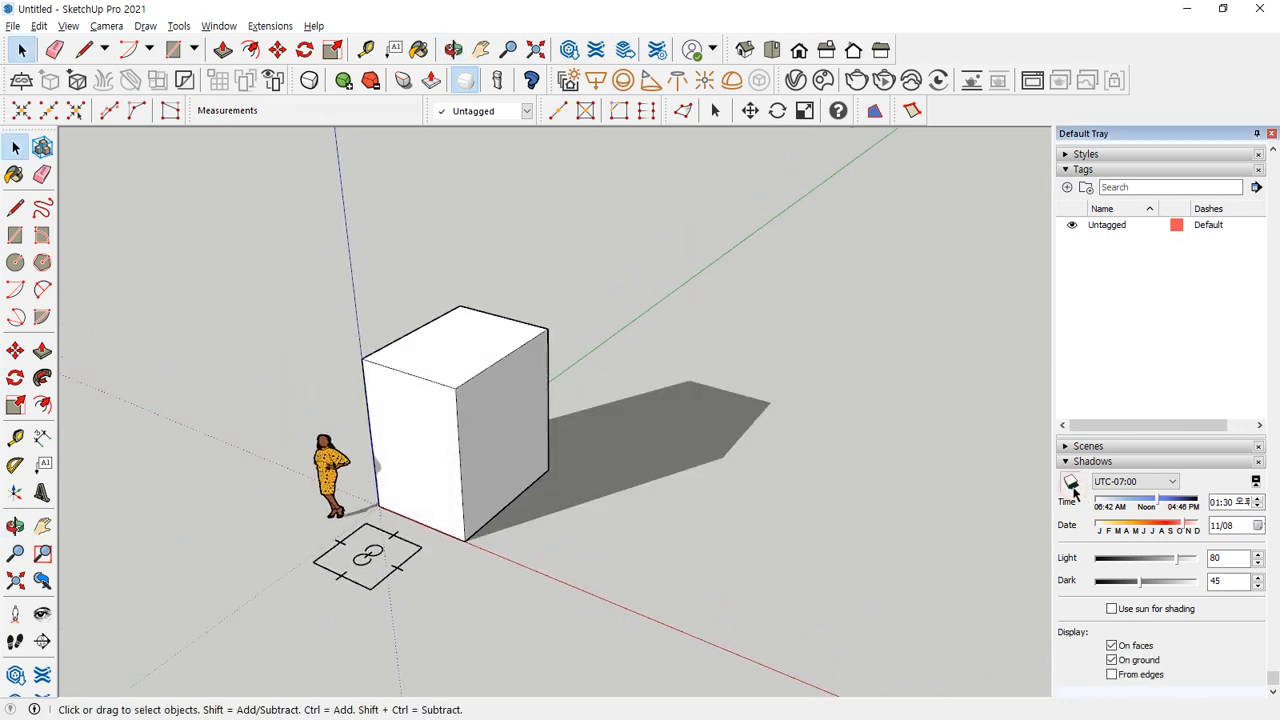
{"action": "mouse_move", "coordinate": [755, 524]}
{"action": "left_mouse_down"}
{"action": "mouse_move", "coordinate": [662, 499]}
{"action": "mouse_move", "coordinate": [754, 509]}
{"action": "left_mouse_up"}
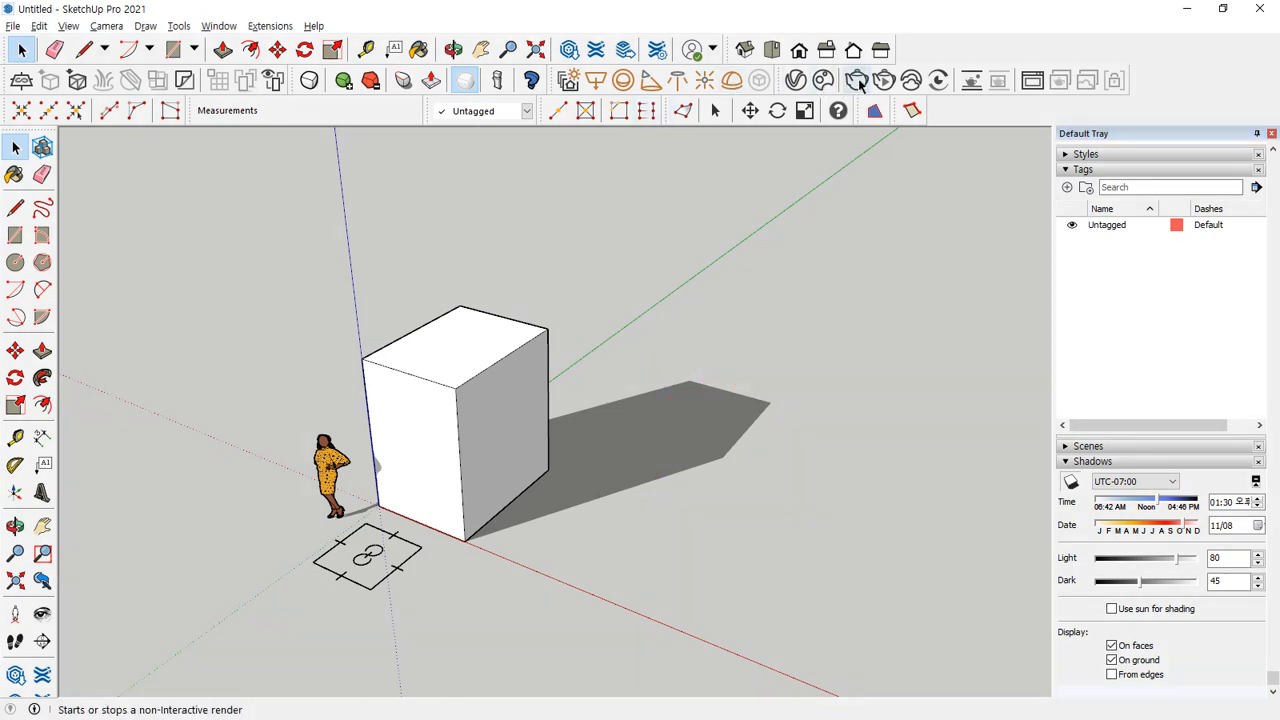
Open the SunLight settings in the V-Ray Asset Editor and render the box scene
{"action": "left_click", "coordinate": [796, 80]}
{"action": "left_click", "coordinate": [277, 74]}
{"action": "left_click_drag", "start_coordinate": [312, 80], "coordinate": [590, 52]}
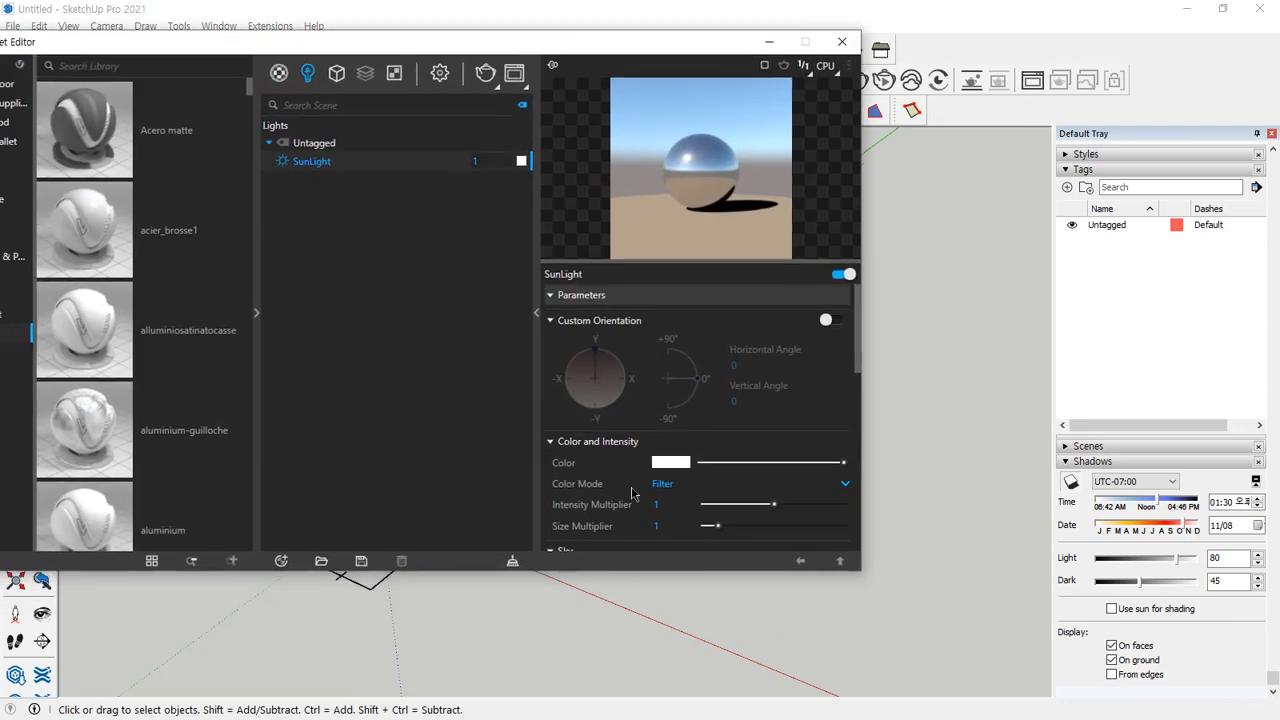
{"action": "scroll", "coordinate": [700, 420], "scroll_direction": "down", "scroll_amount": 3}
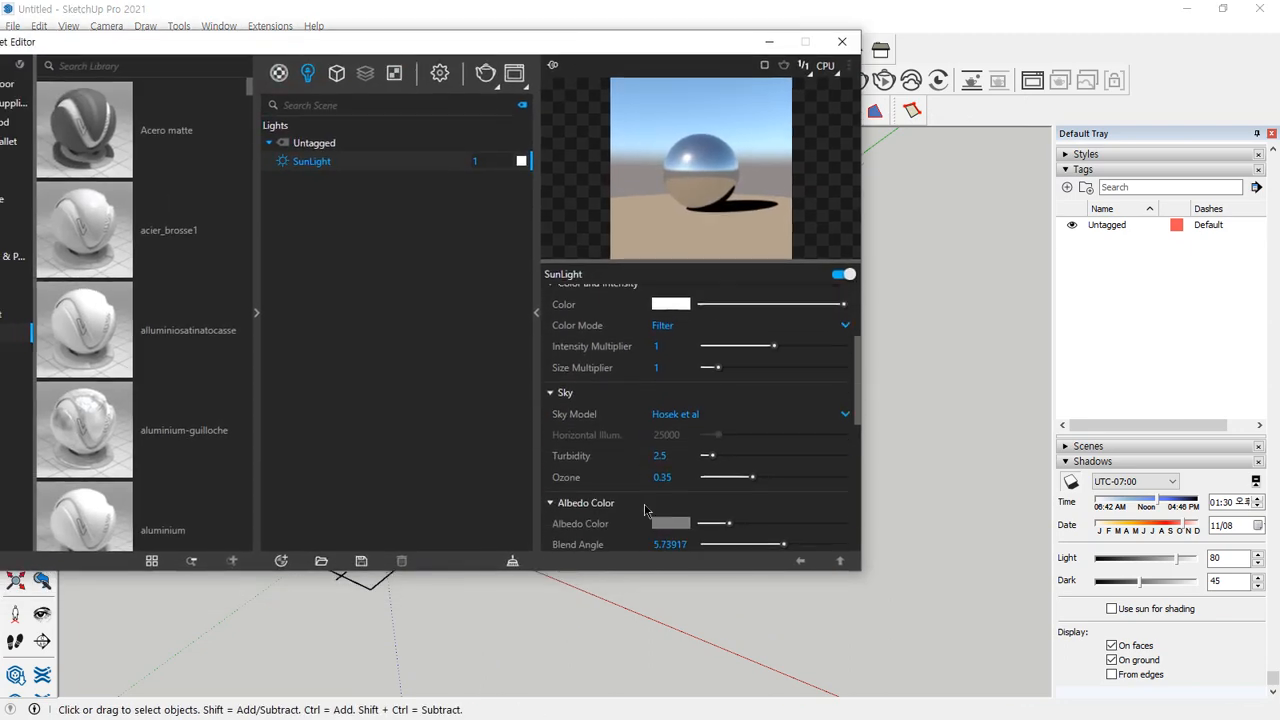
{"action": "left_click", "coordinate": [488, 76]}
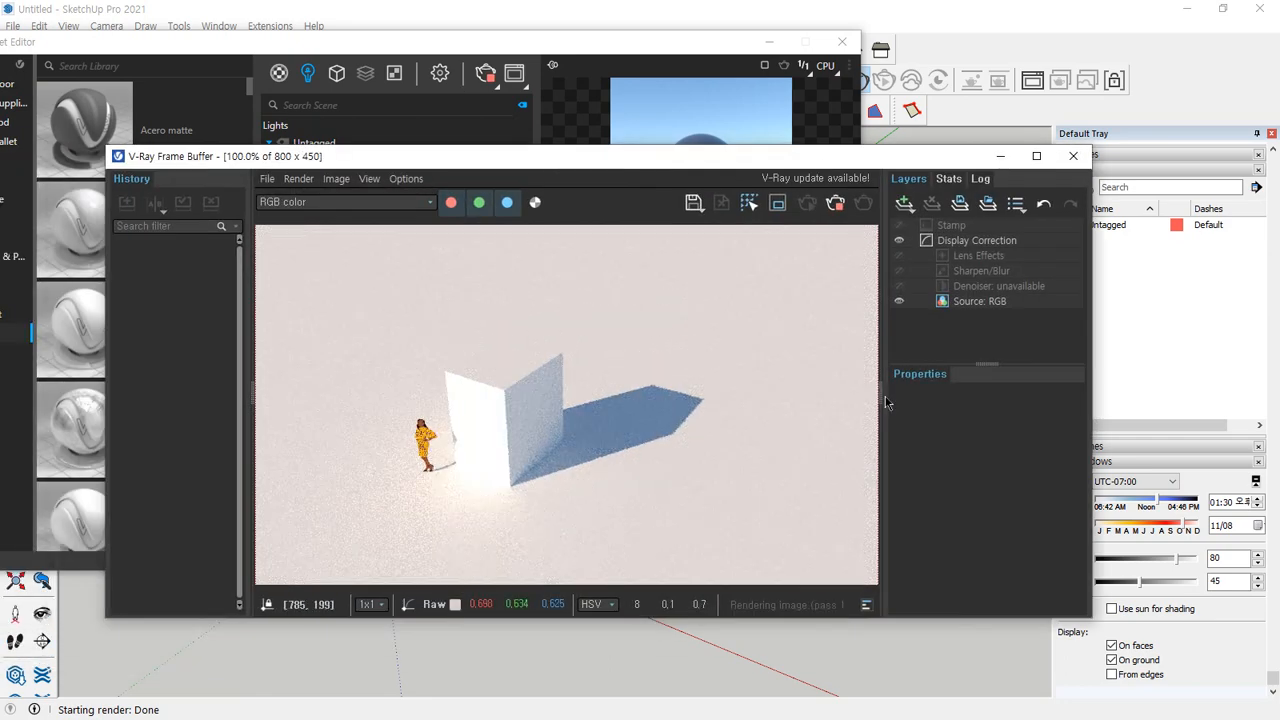
Hide the frame buffer's History and Layers areas and arrange the render beside the SunLight settings
{"action": "left_click_drag", "start_coordinate": [249, 392], "coordinate": [134, 392]}
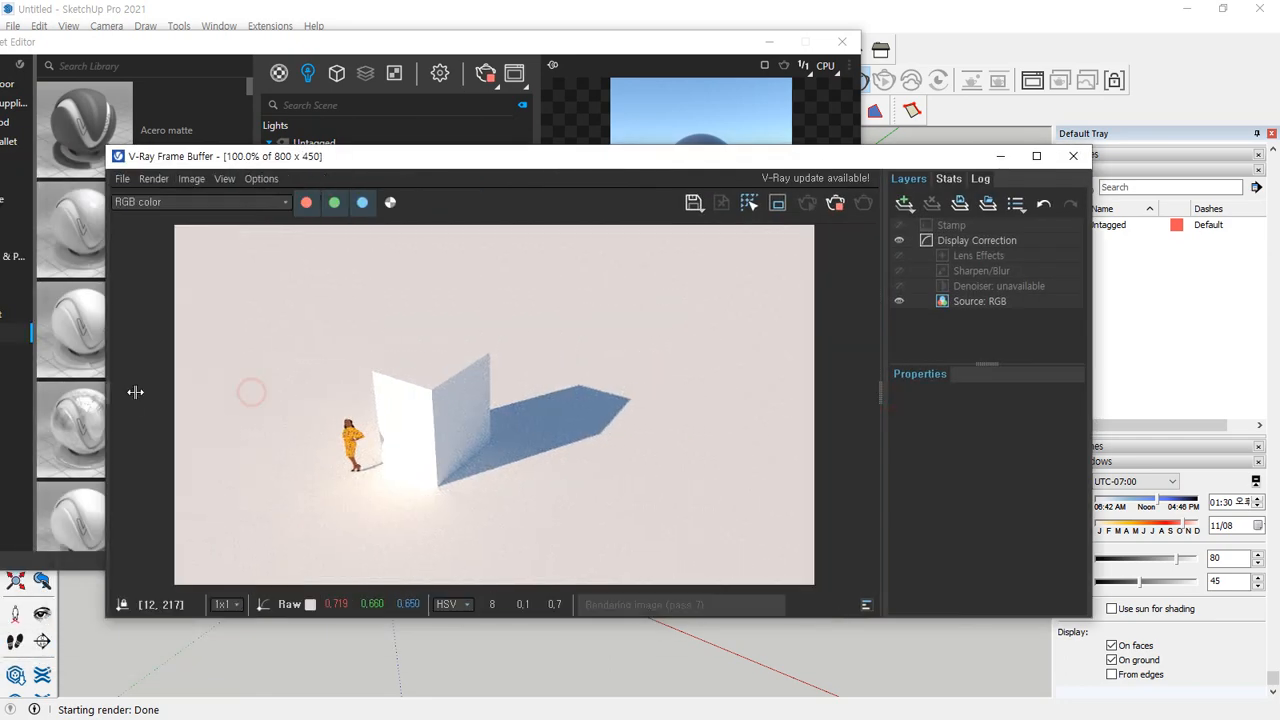
{"action": "left_click_drag", "start_coordinate": [880, 397], "coordinate": [836, 357]}
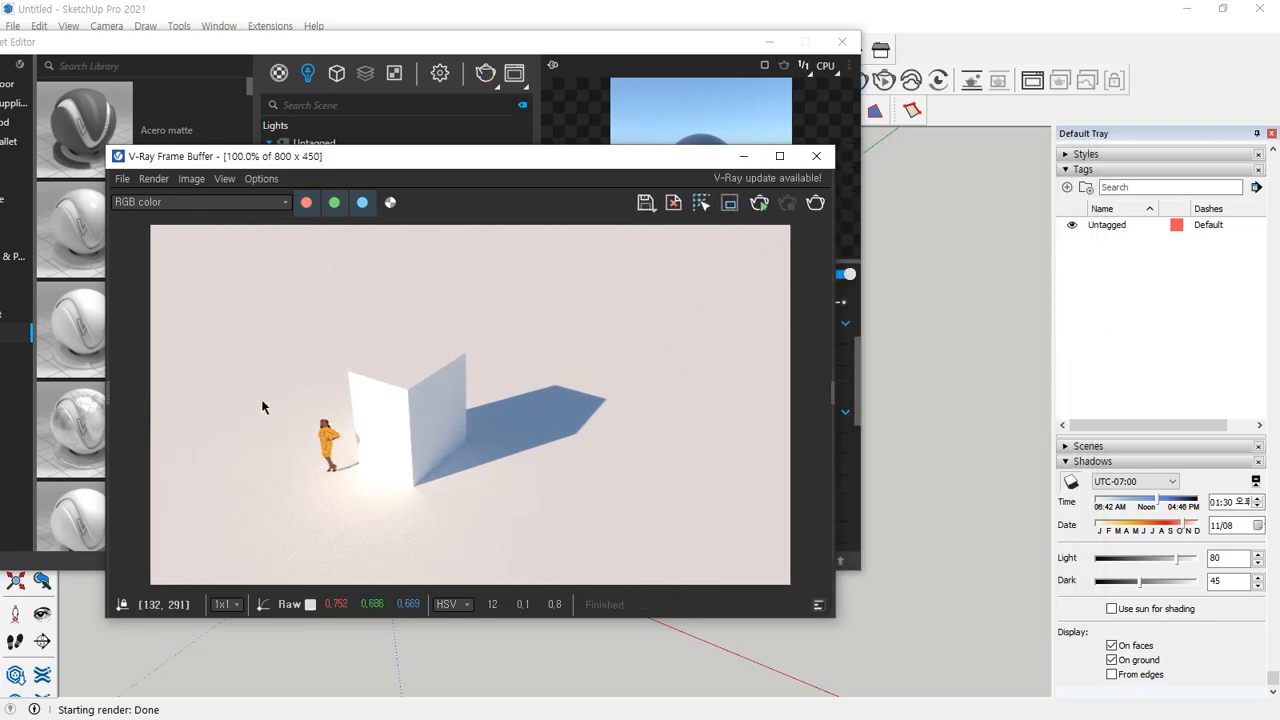
{"action": "left_click_drag", "start_coordinate": [535, 160], "coordinate": [905, 160]}
{"action": "left_click_drag", "start_coordinate": [566, 50], "coordinate": [222, 52]}
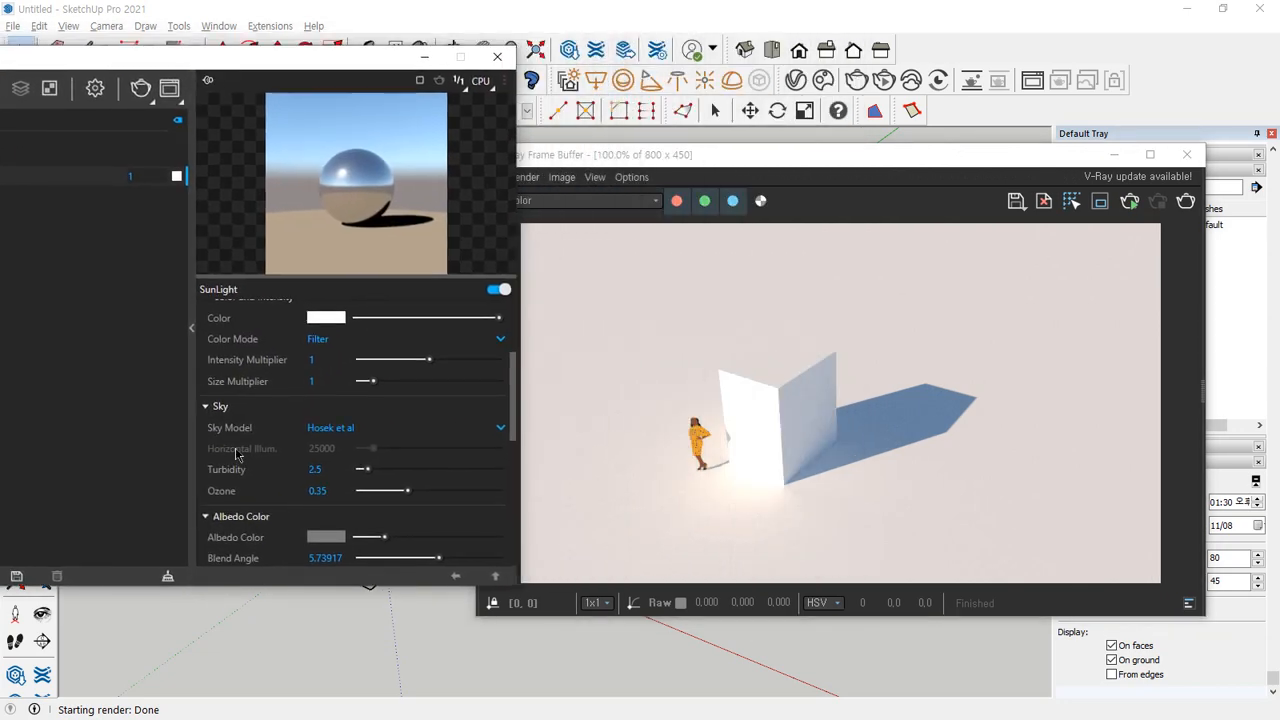
Set the SunLight's Intensity Multiplier to 3, run a test render and stop it
{"action": "left_click", "coordinate": [313, 467]}
{"action": "left_click", "coordinate": [318, 361]}
{"action": "type", "text": "3"}
{"action": "key", "text": "Return"}
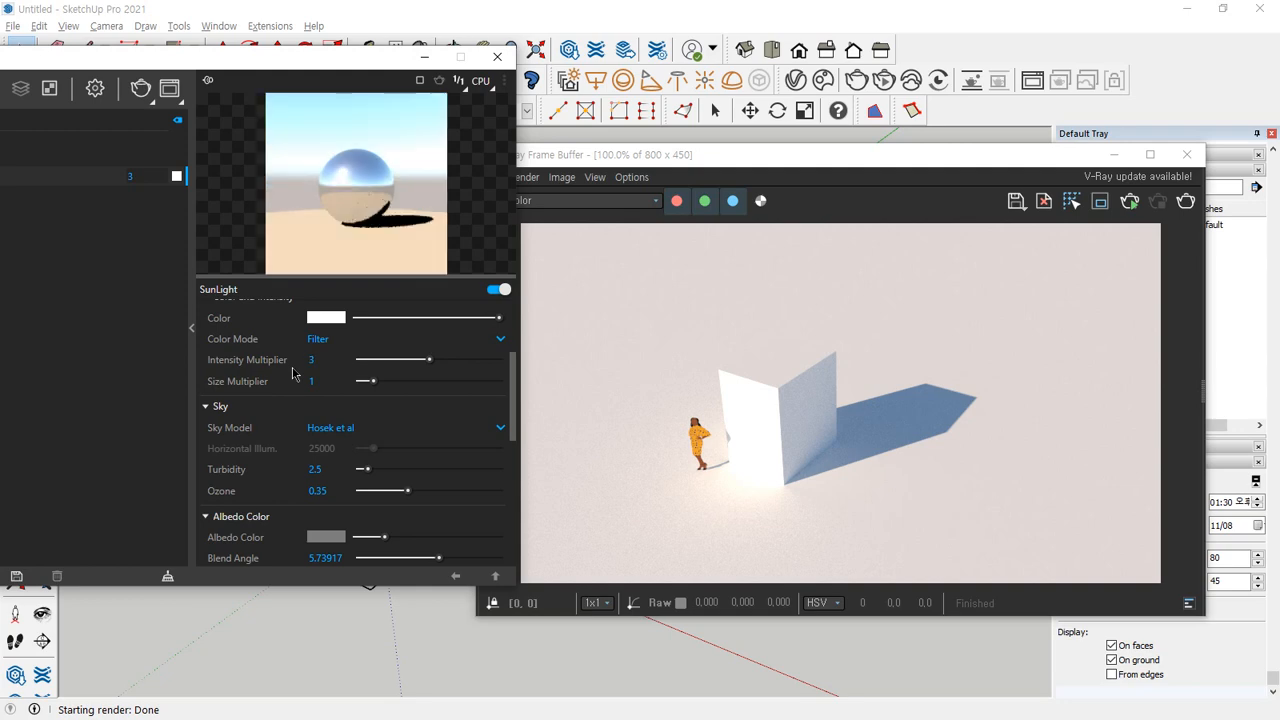
{"action": "left_click", "coordinate": [1185, 201]}
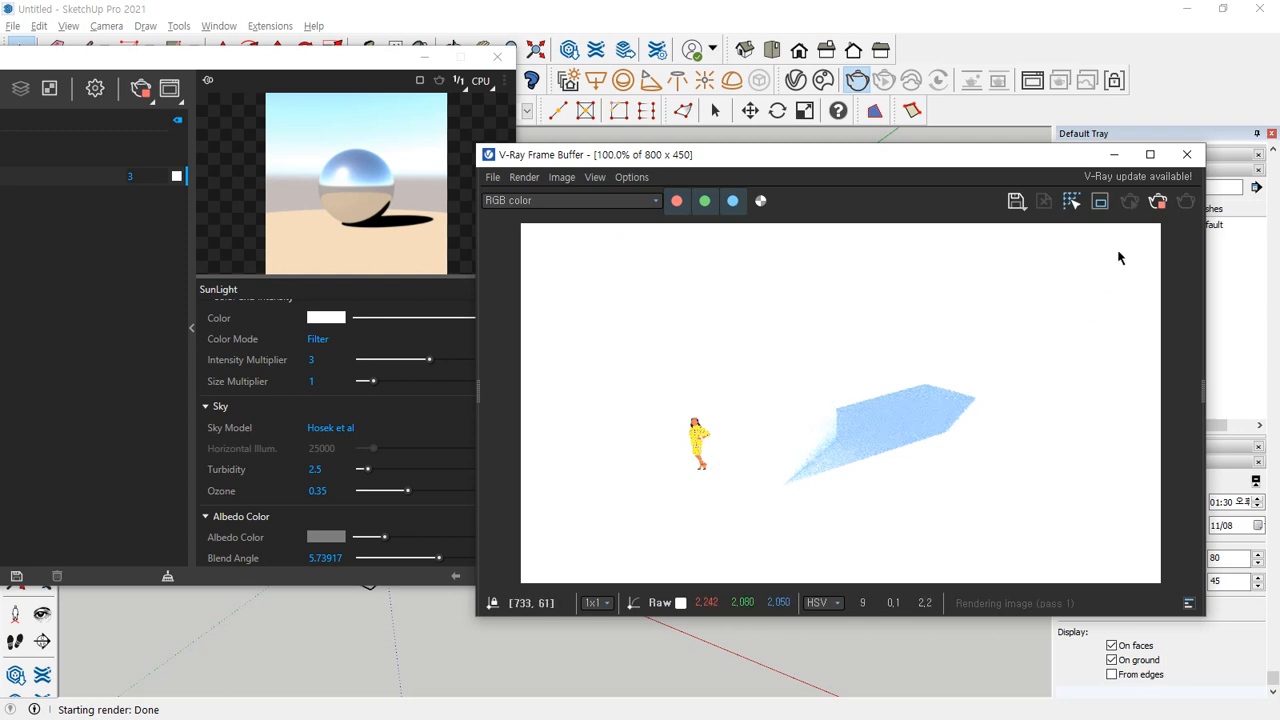
{"action": "left_click", "coordinate": [1157, 201]}
Set the SunLight's Intensity Multiplier to 0.3 and render the scene again
{"action": "left_click", "coordinate": [322, 360]}
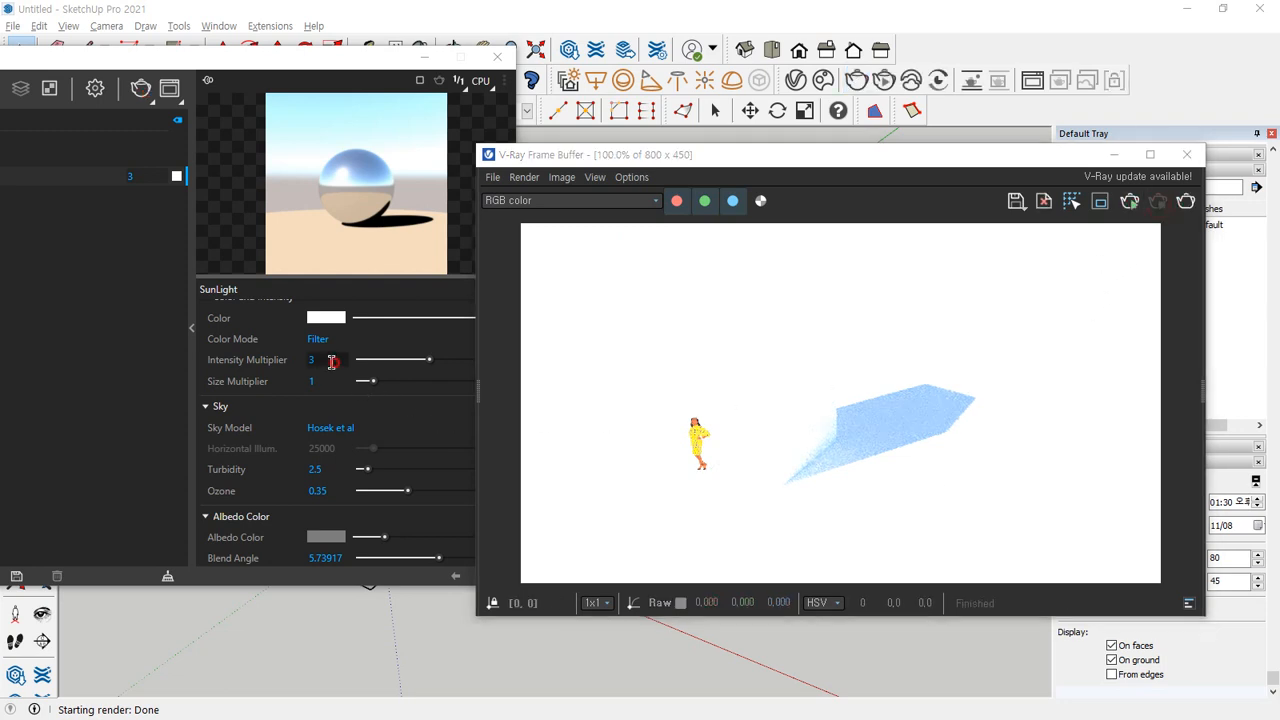
{"action": "type", "text": "0.3"}
{"action": "key", "text": "Return"}
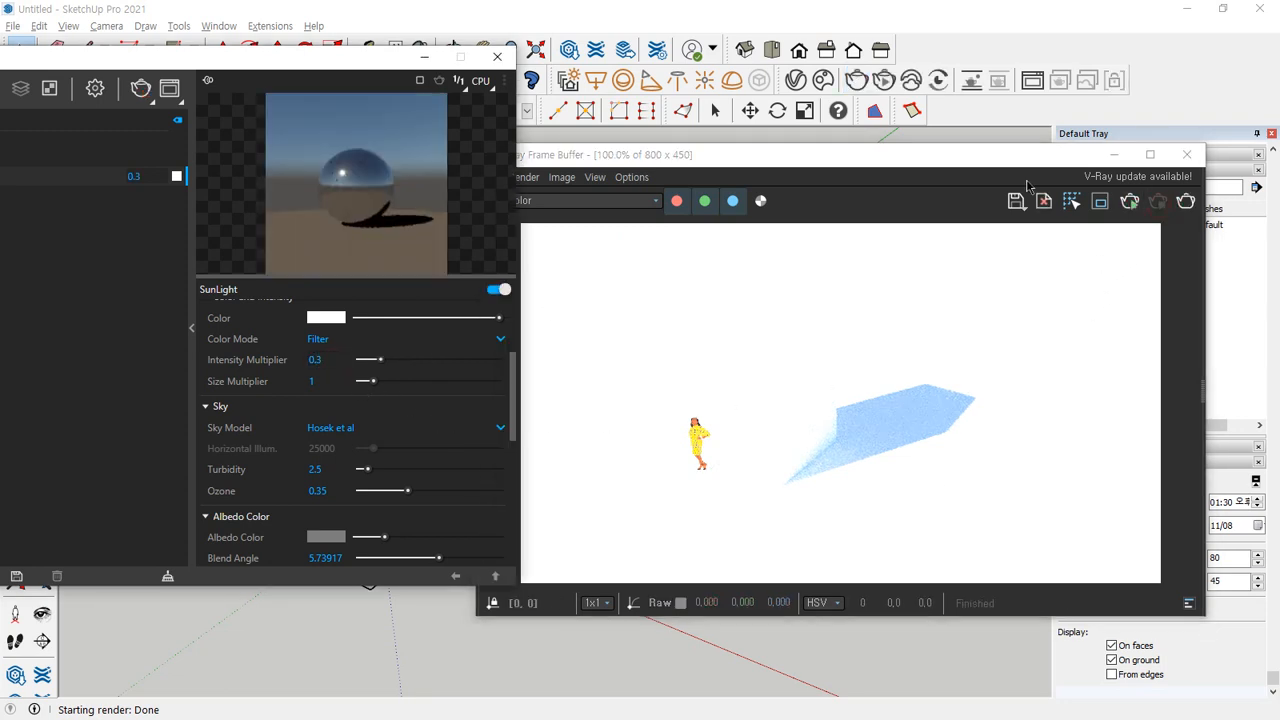
{"action": "left_click", "coordinate": [1186, 201]}
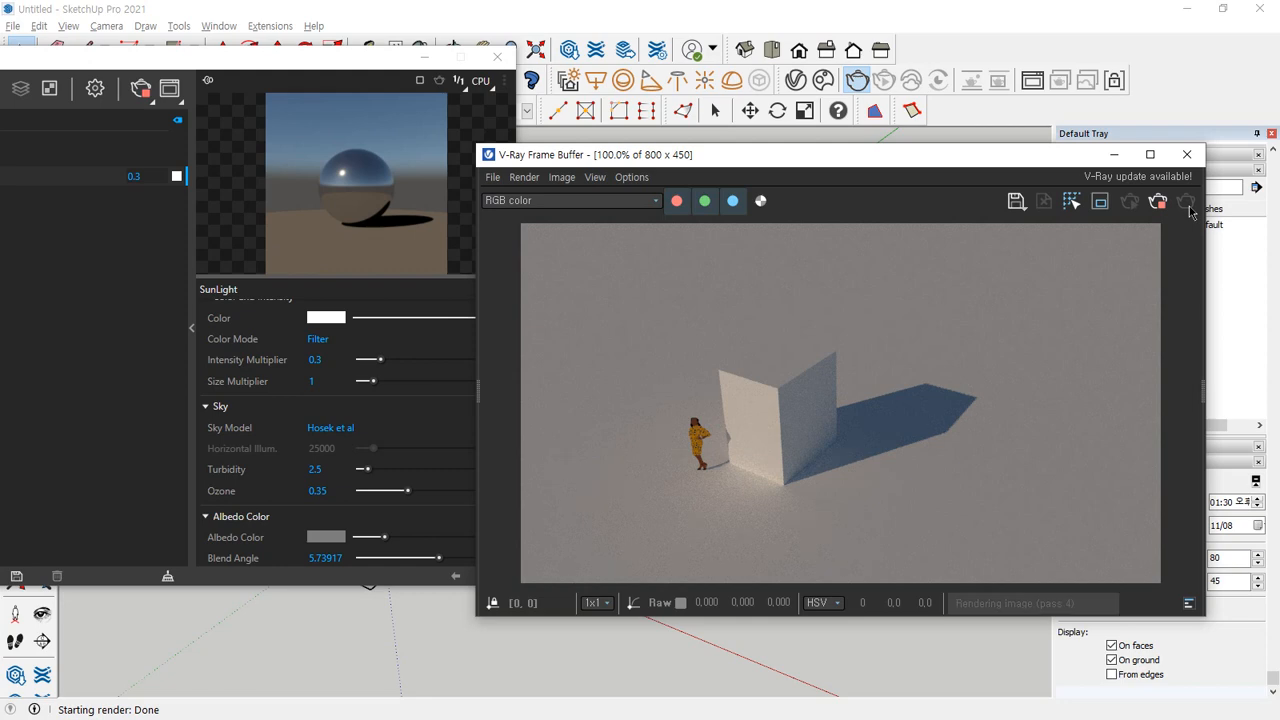
Set the SunLight's Intensity Multiplier to 1
{"action": "left_click", "coordinate": [333, 360]}
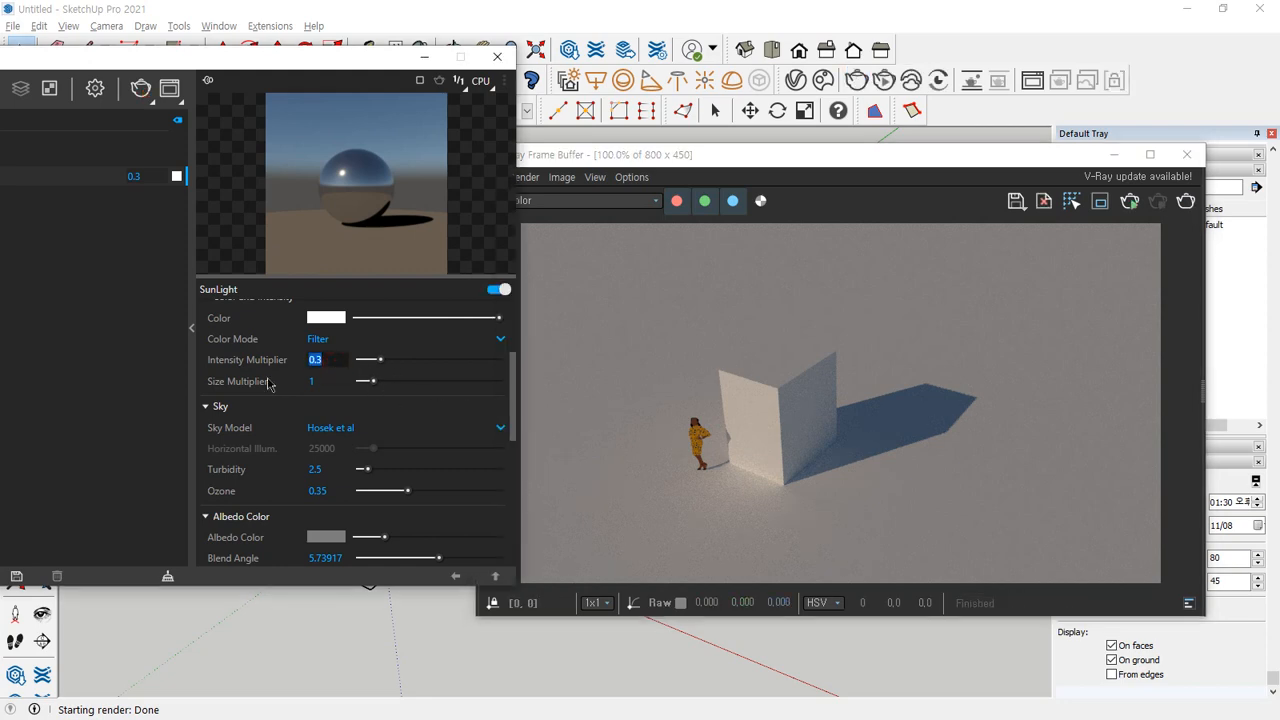
{"action": "type", "text": "1"}
{"action": "key", "text": "Return"}
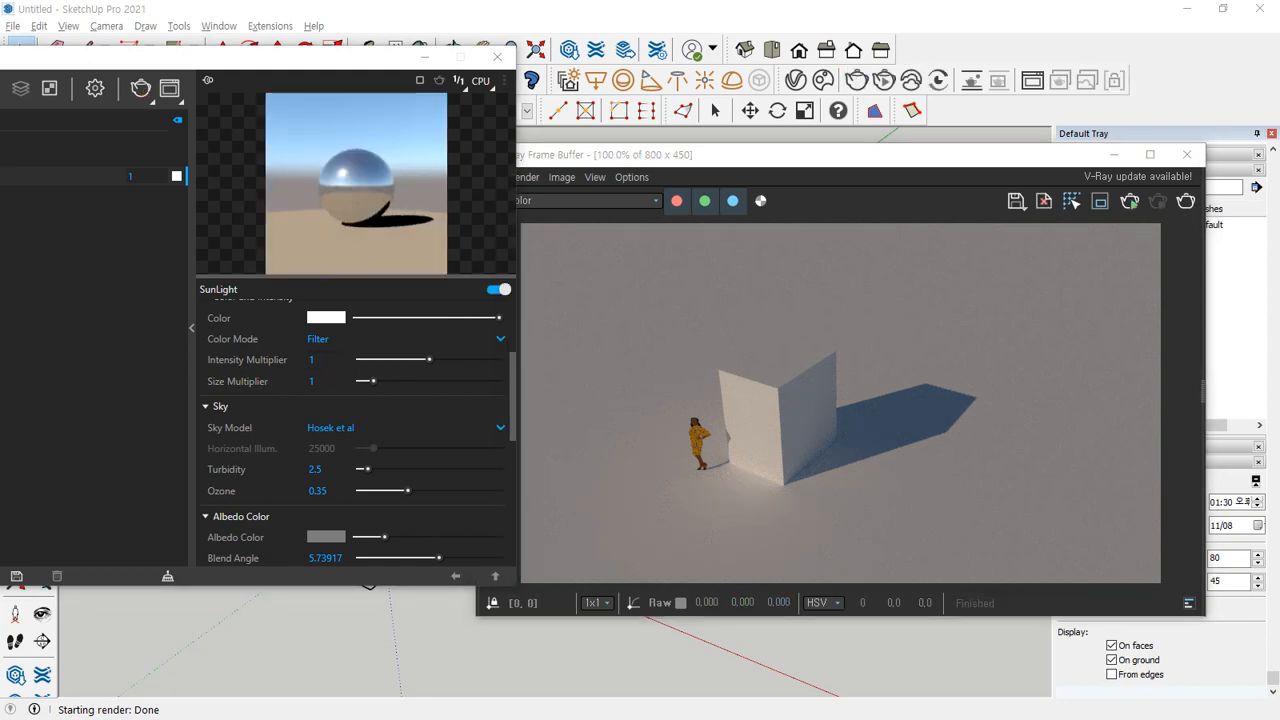
{"action": "double_click", "coordinate": [316, 360]}
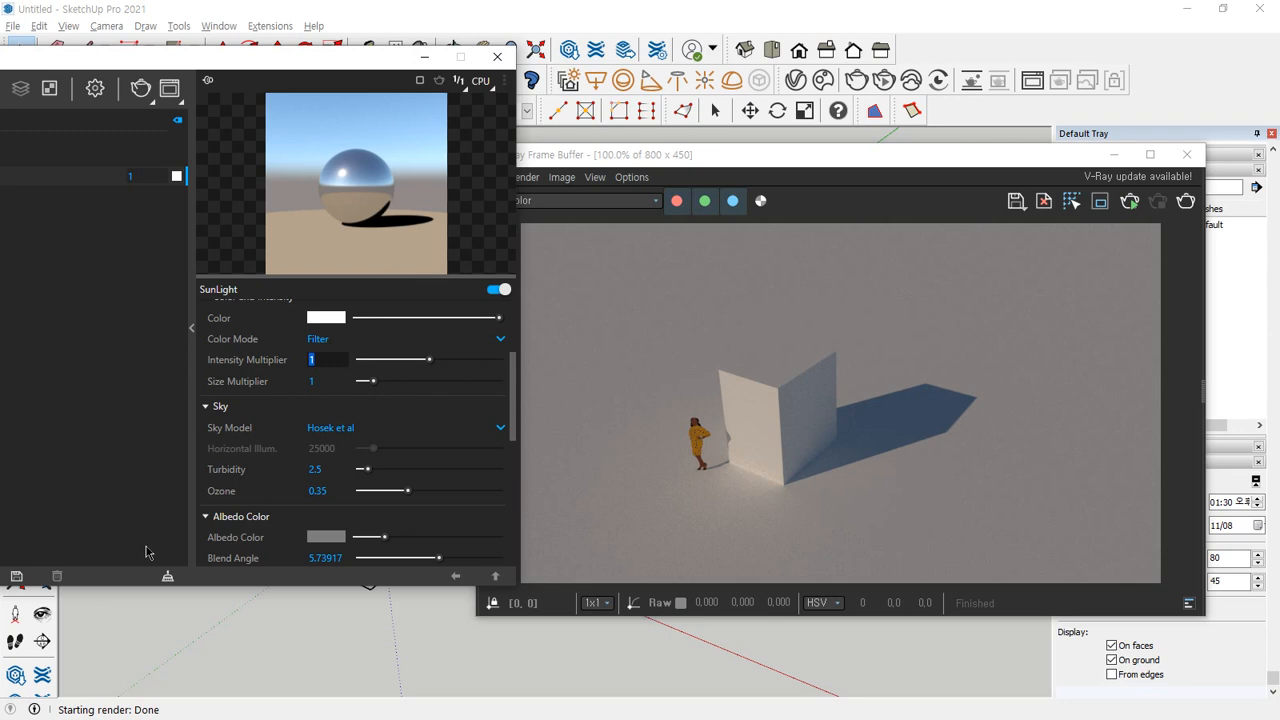
Inspect the box's shadow edges in the render and set the SunLight's Size Multiplier to 3
{"action": "left_click", "coordinate": [330, 381]}
{"action": "scroll", "coordinate": [933, 450], "scroll_direction": "up", "scroll_amount": 2}
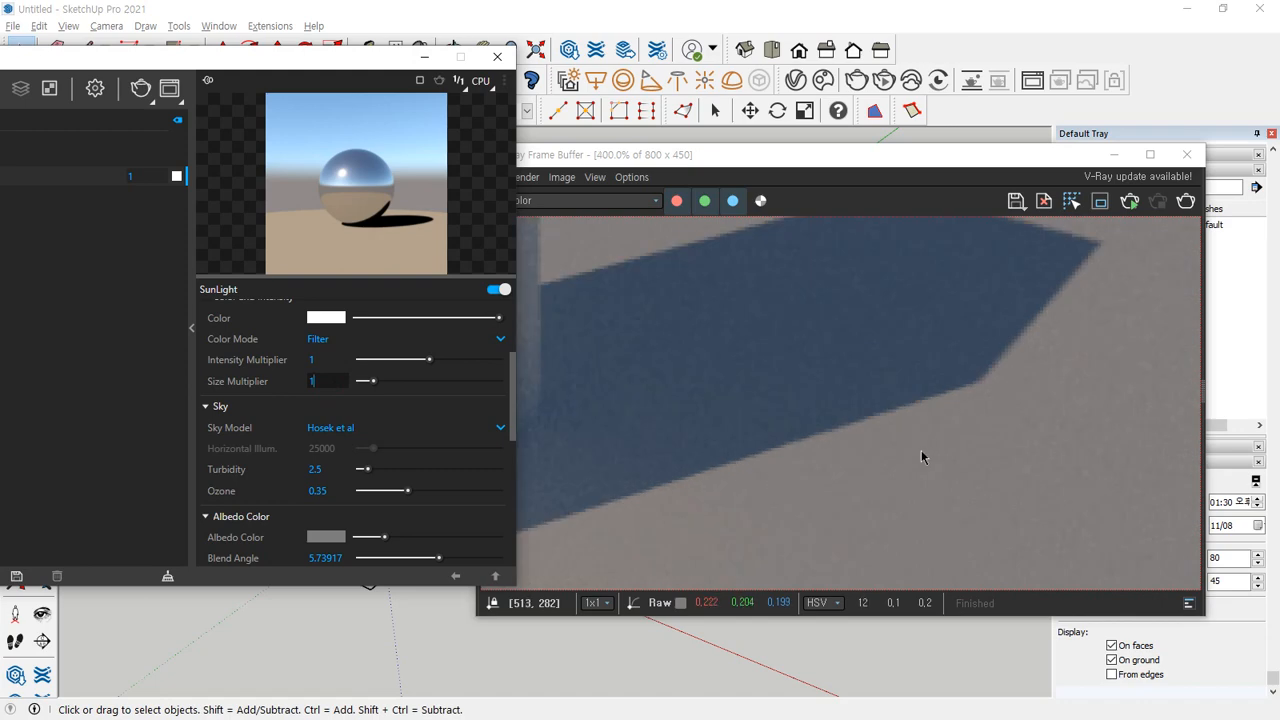
{"action": "scroll", "coordinate": [921, 456], "scroll_direction": "down", "scroll_amount": 1}
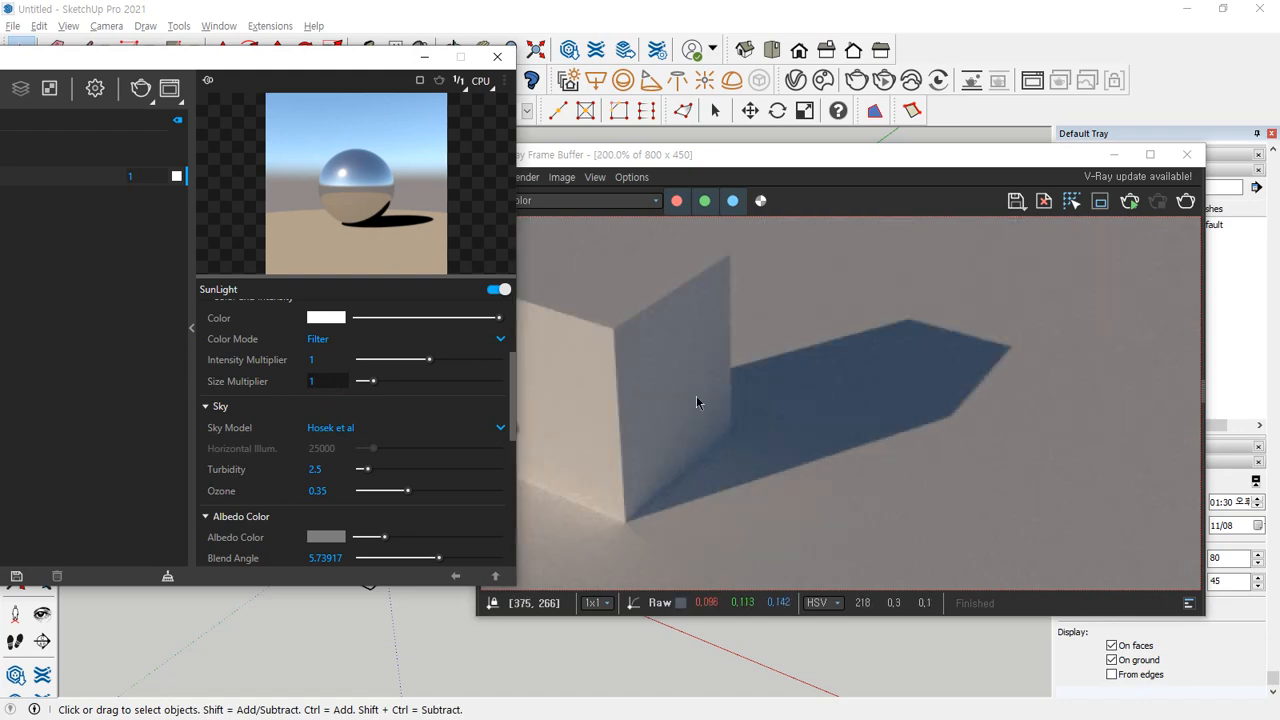
{"action": "double_click", "coordinate": [303, 381]}
{"action": "type", "text": "3"}
{"action": "key", "text": "Return"}
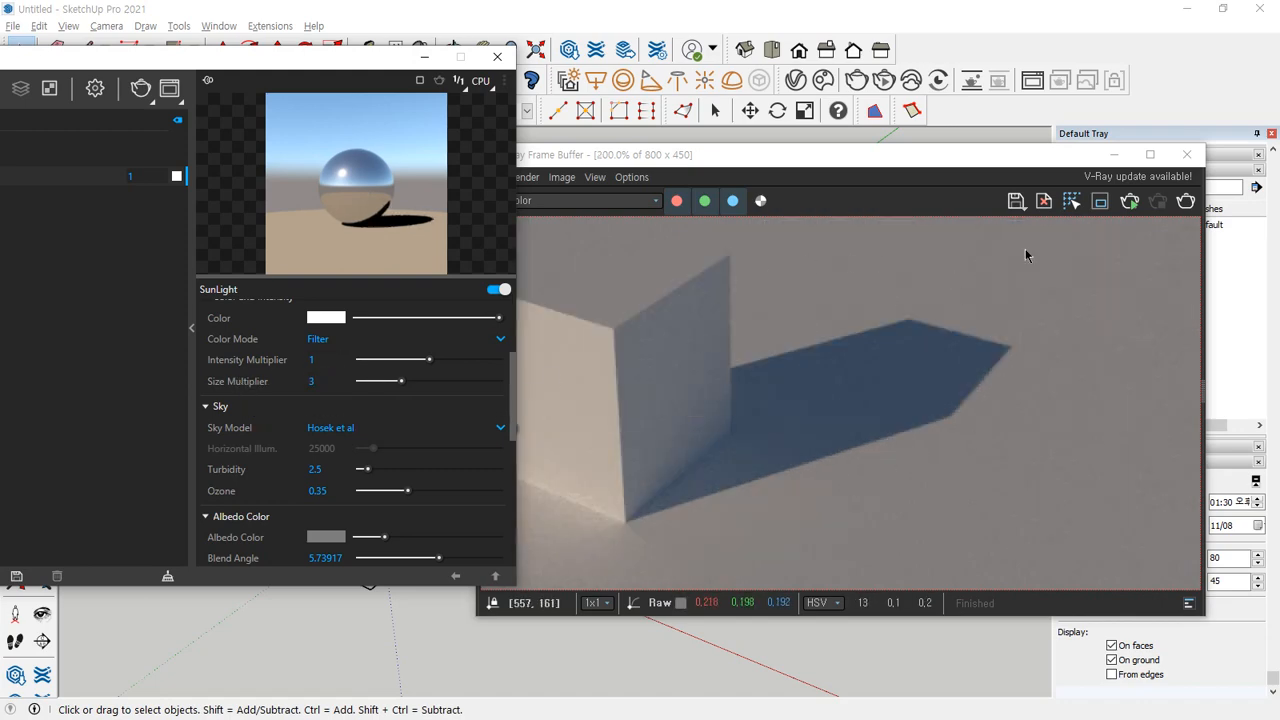
Render the box scene with the new sun size and inspect the shadow edges up close
{"action": "left_click", "coordinate": [1185, 201]}
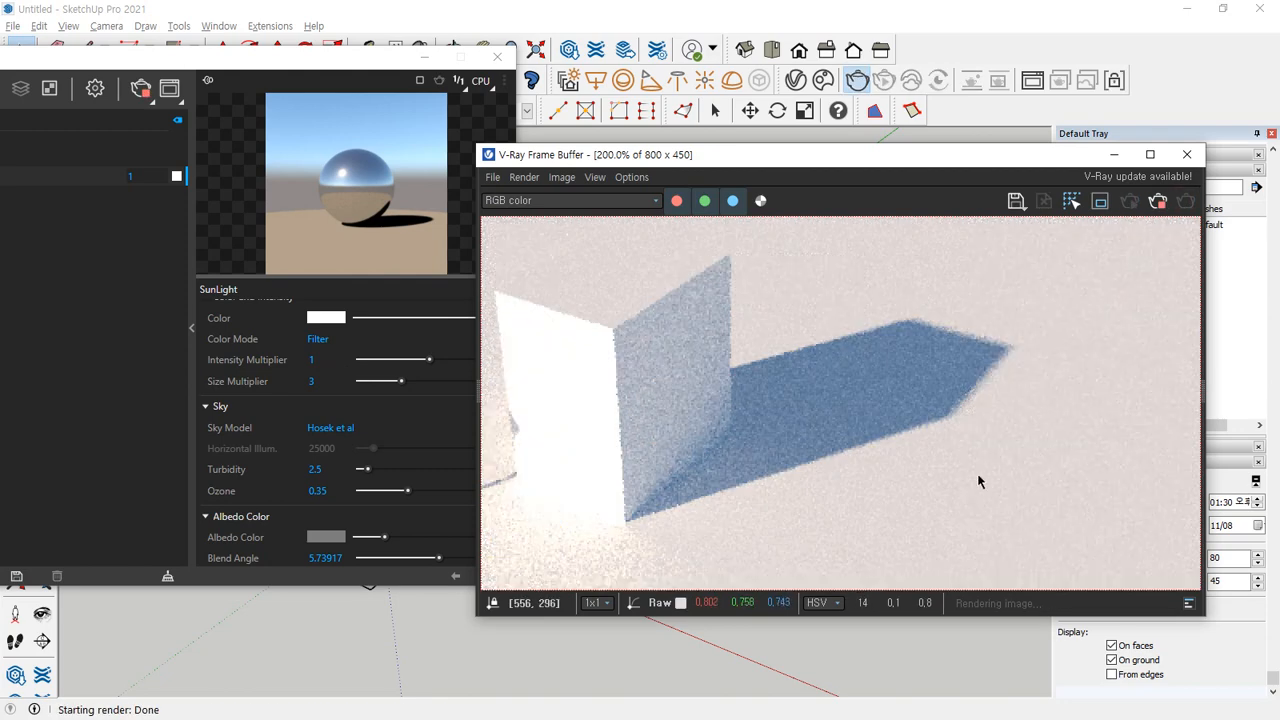
{"action": "scroll", "coordinate": [955, 420], "scroll_direction": "up", "scroll_amount": 1}
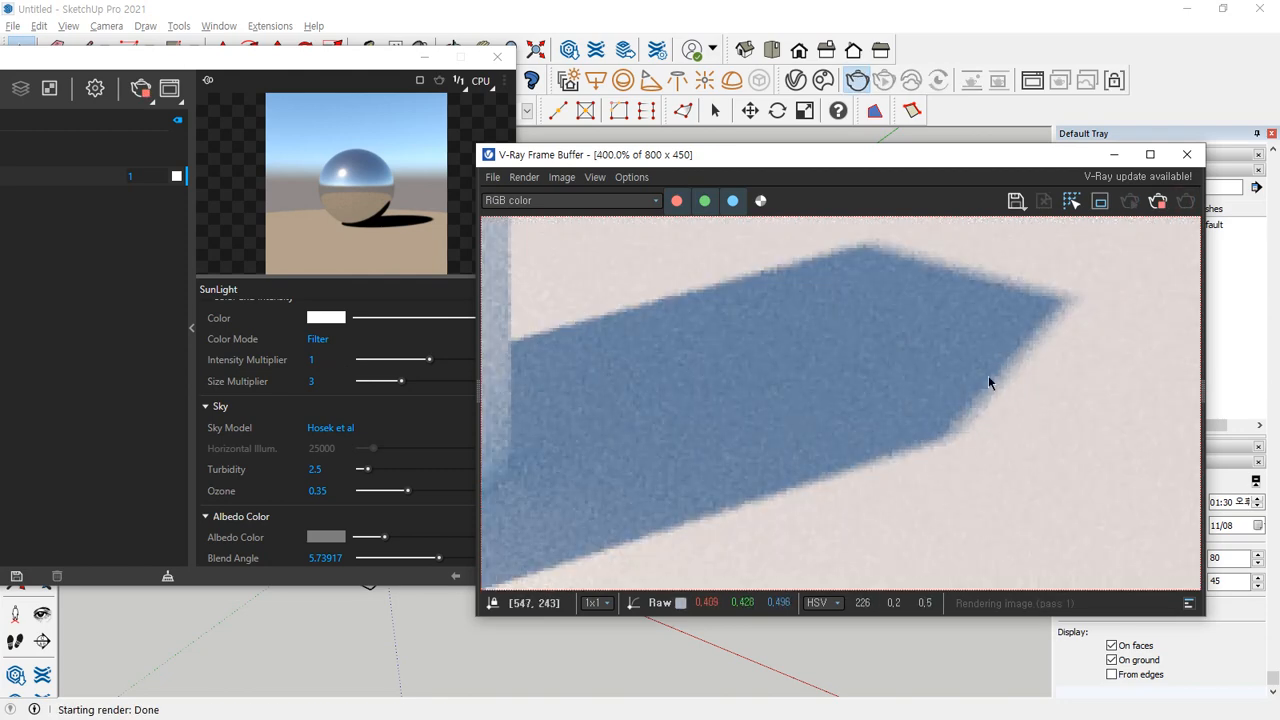
Set the SunLight's Size Multiplier to 0.5, render again and point out the edges of the box's shadow
{"action": "left_click", "coordinate": [327, 382]}
{"action": "type", "text": "0"}
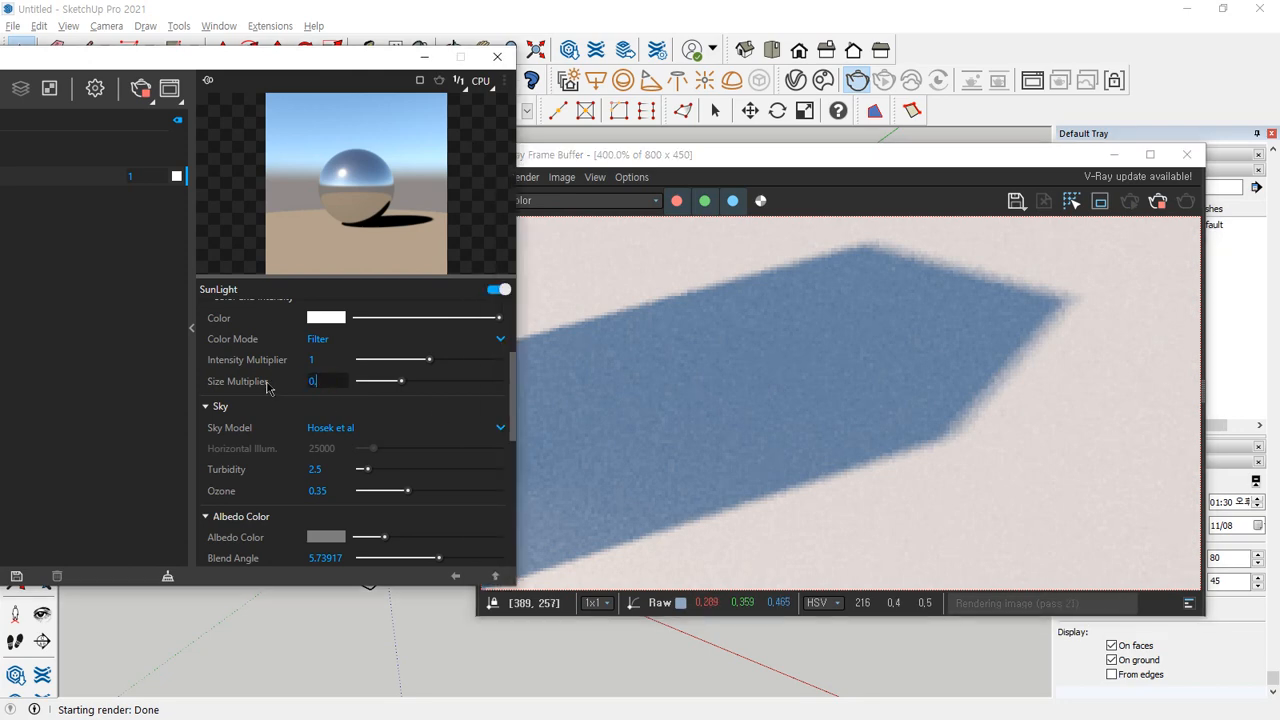
{"action": "type", "text": ".5"}
{"action": "left_click", "coordinate": [1185, 203]}
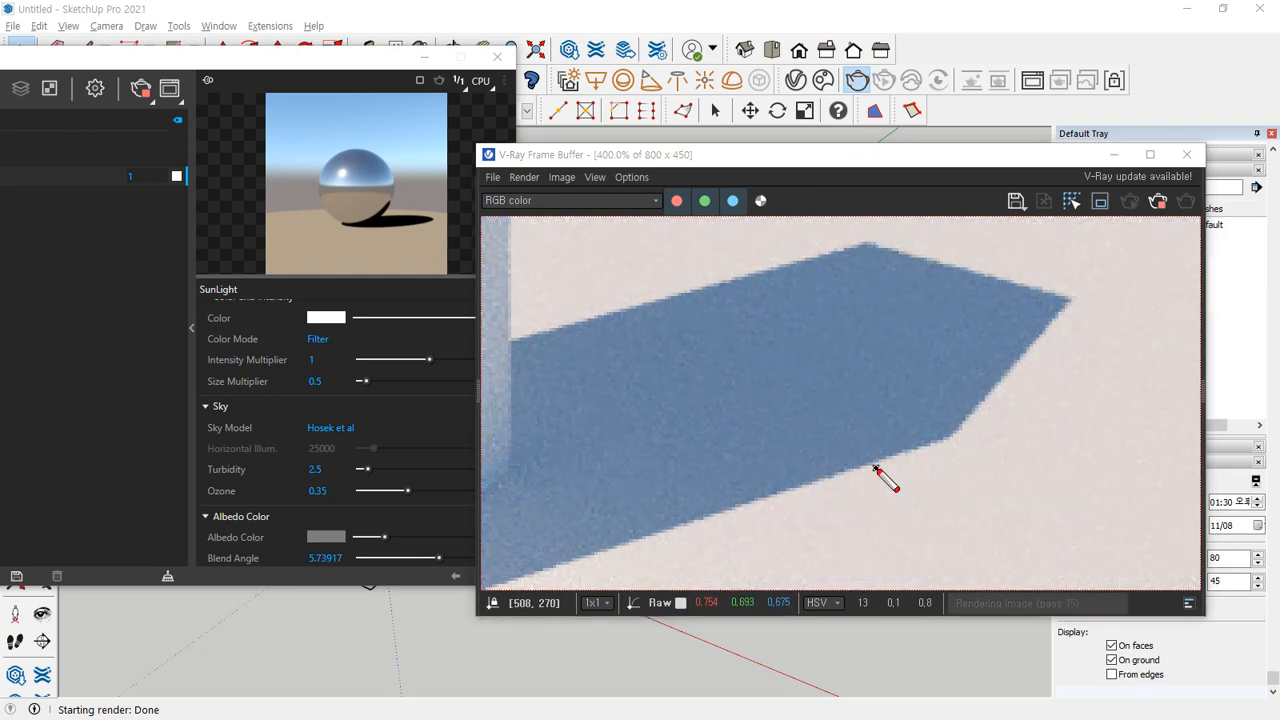
{"action": "mouse_move", "coordinate": [886, 477]}
{"action": "left_mouse_down"}
{"action": "mouse_move", "coordinate": [852, 470]}
{"action": "mouse_move", "coordinate": [887, 477]}
{"action": "left_mouse_up"}
{"action": "mouse_move", "coordinate": [1010, 380]}
{"action": "left_mouse_down"}
{"action": "mouse_move", "coordinate": [982, 386]}
{"action": "mouse_move", "coordinate": [1002, 397]}
{"action": "left_mouse_up"}
{"action": "mouse_move", "coordinate": [1060, 316]}
{"action": "left_mouse_down"}
{"action": "mouse_move", "coordinate": [968, 440]}
{"action": "mouse_move", "coordinate": [755, 510]}
{"action": "left_mouse_up"}
{"action": "key", "text": "Escape"}
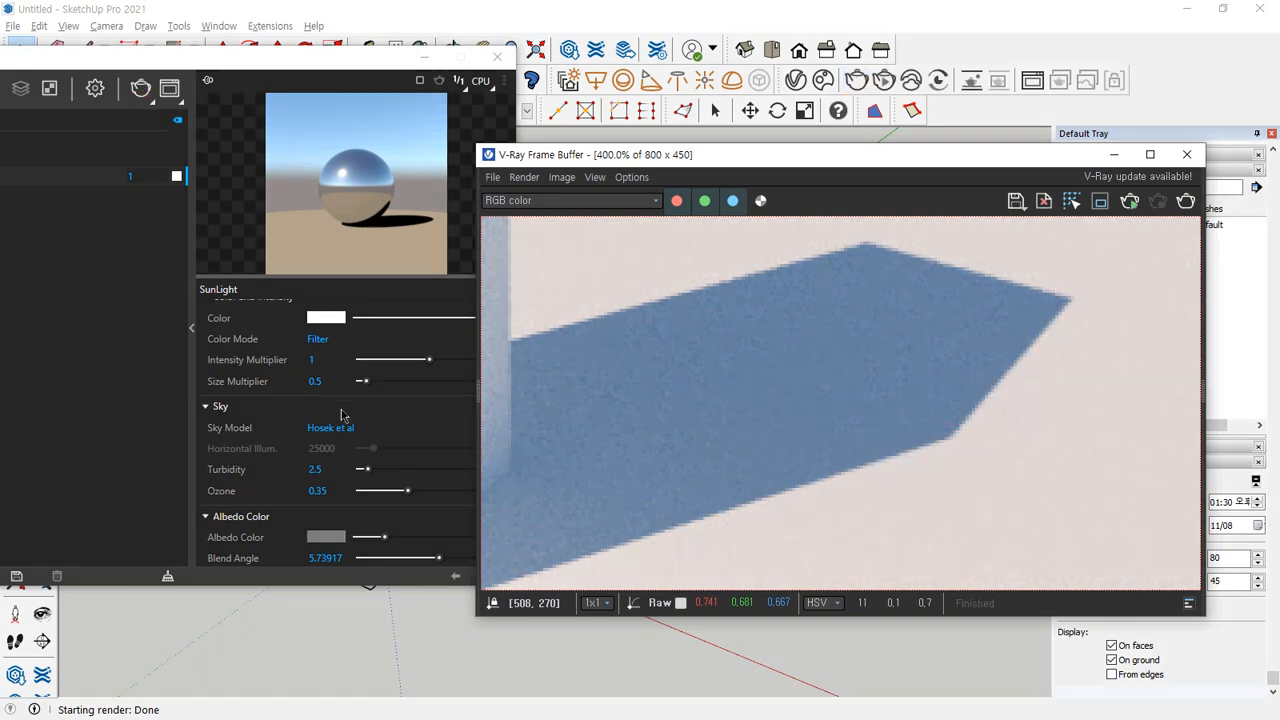
Set the SunLight's Size Multiplier to 10, render again and examine the box's whole shadow
{"action": "left_click", "coordinate": [332, 381]}
{"action": "type", "text": "10"}
{"action": "key", "text": "Return"}
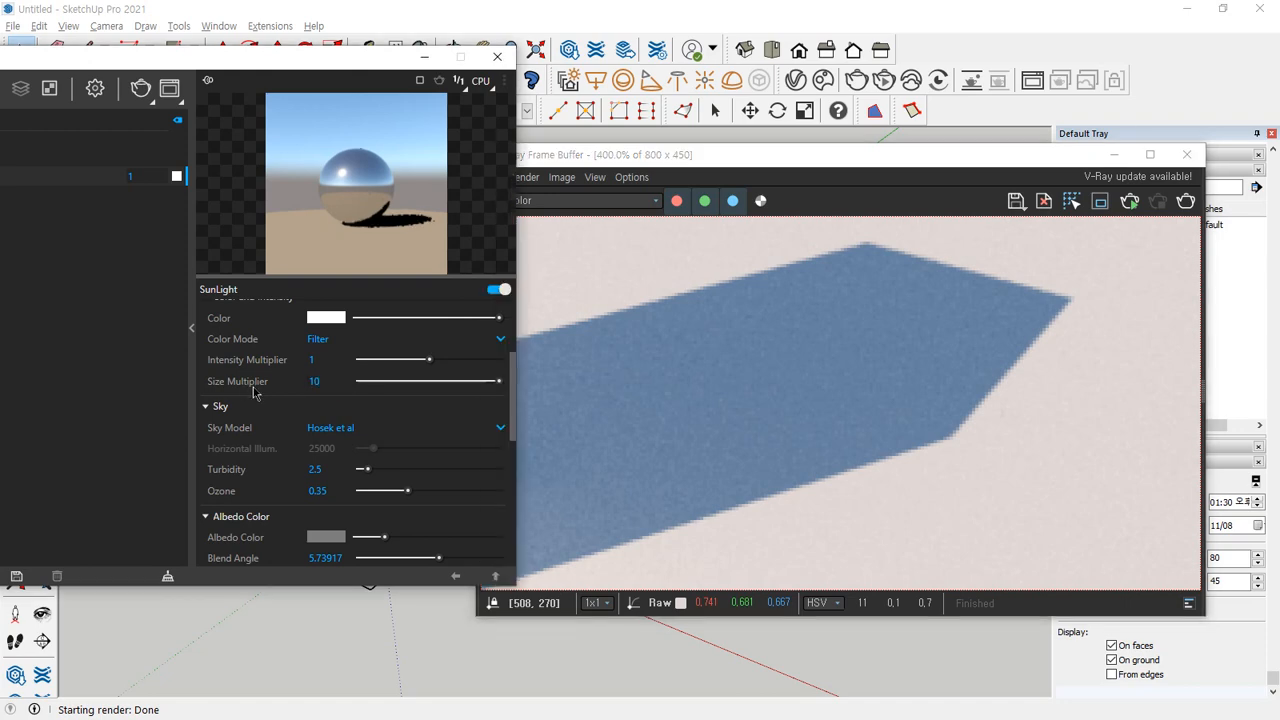
{"action": "left_click", "coordinate": [1150, 270]}
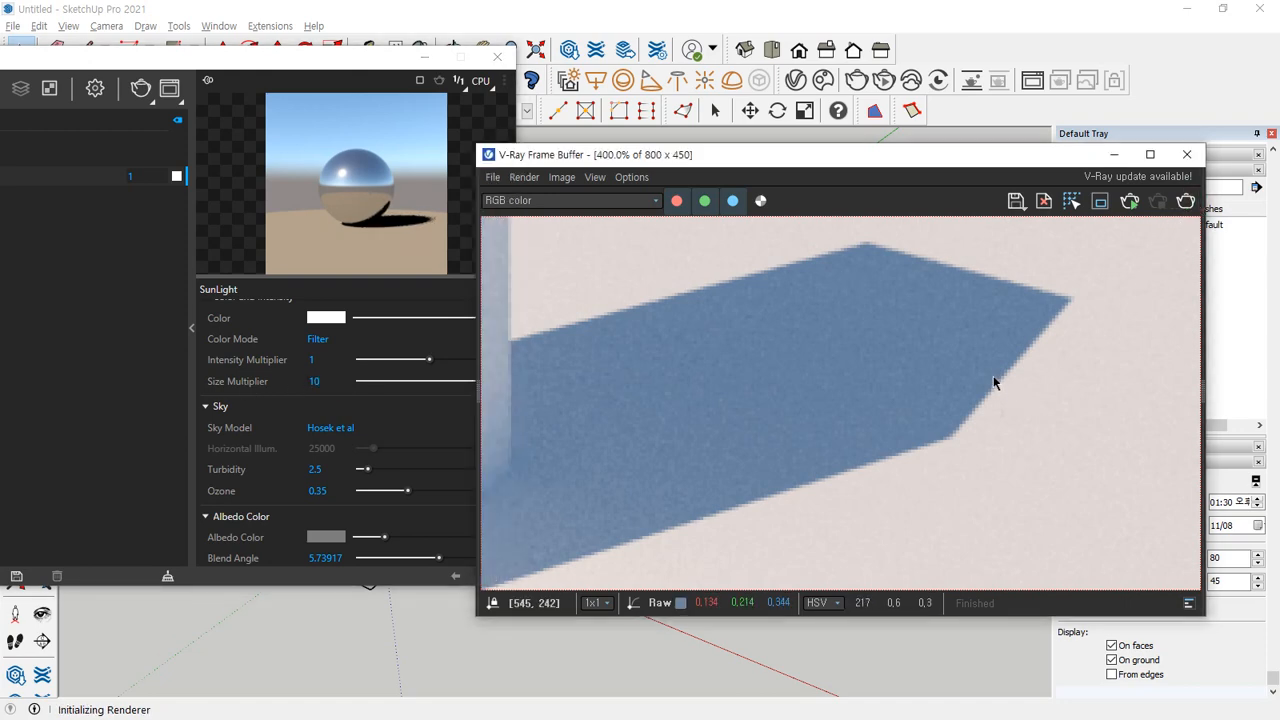
{"action": "scroll", "coordinate": [960, 380], "scroll_direction": "down", "scroll_amount": 2}
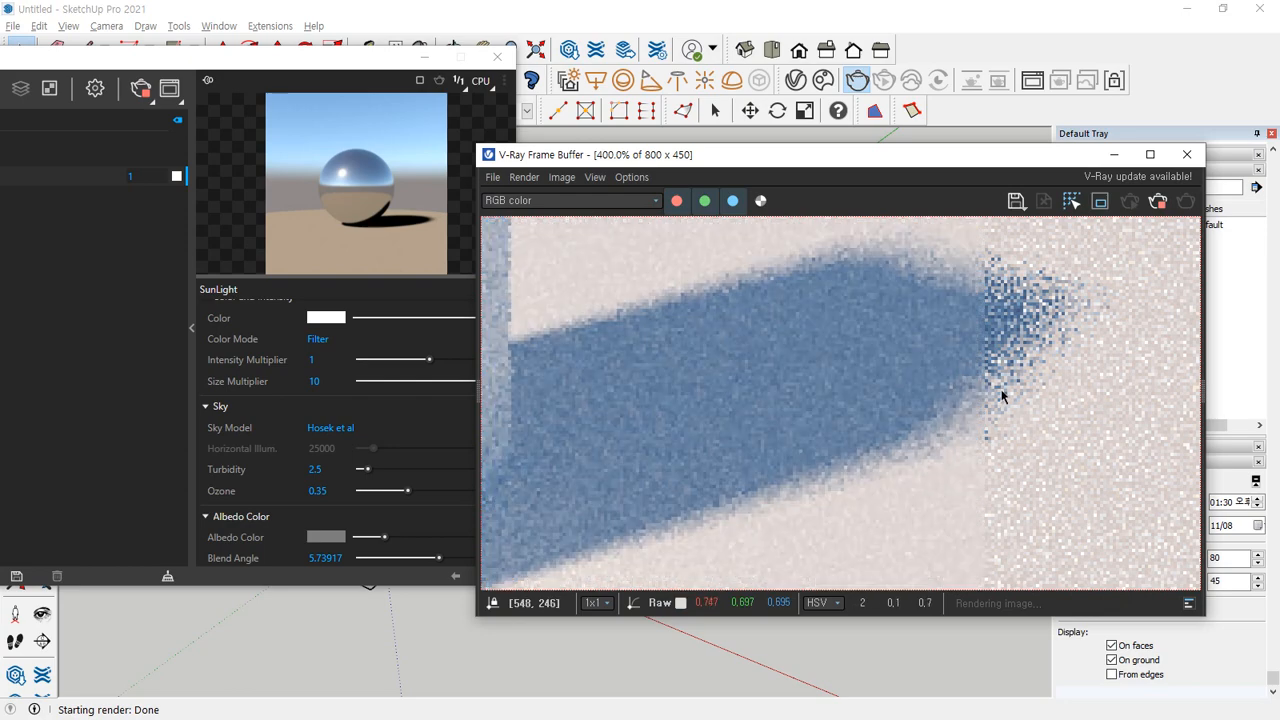
{"action": "middle_click_drag", "start_coordinate": [614, 455], "coordinate": [689, 447]}
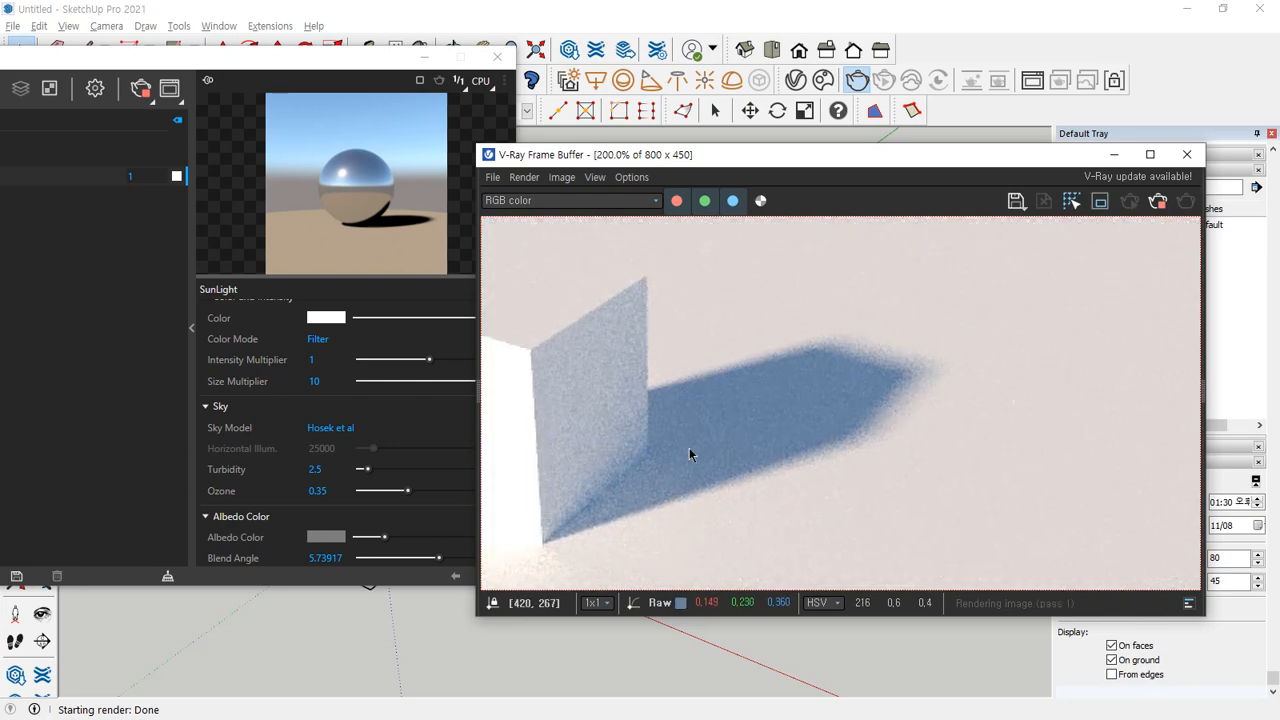
{"action": "key", "text": "ctrl+2"}
{"action": "mouse_move", "coordinate": [565, 561]}
{"action": "left_mouse_down"}
{"action": "mouse_move", "coordinate": [549, 500]}
{"action": "mouse_move", "coordinate": [583, 561]}
{"action": "left_mouse_up"}
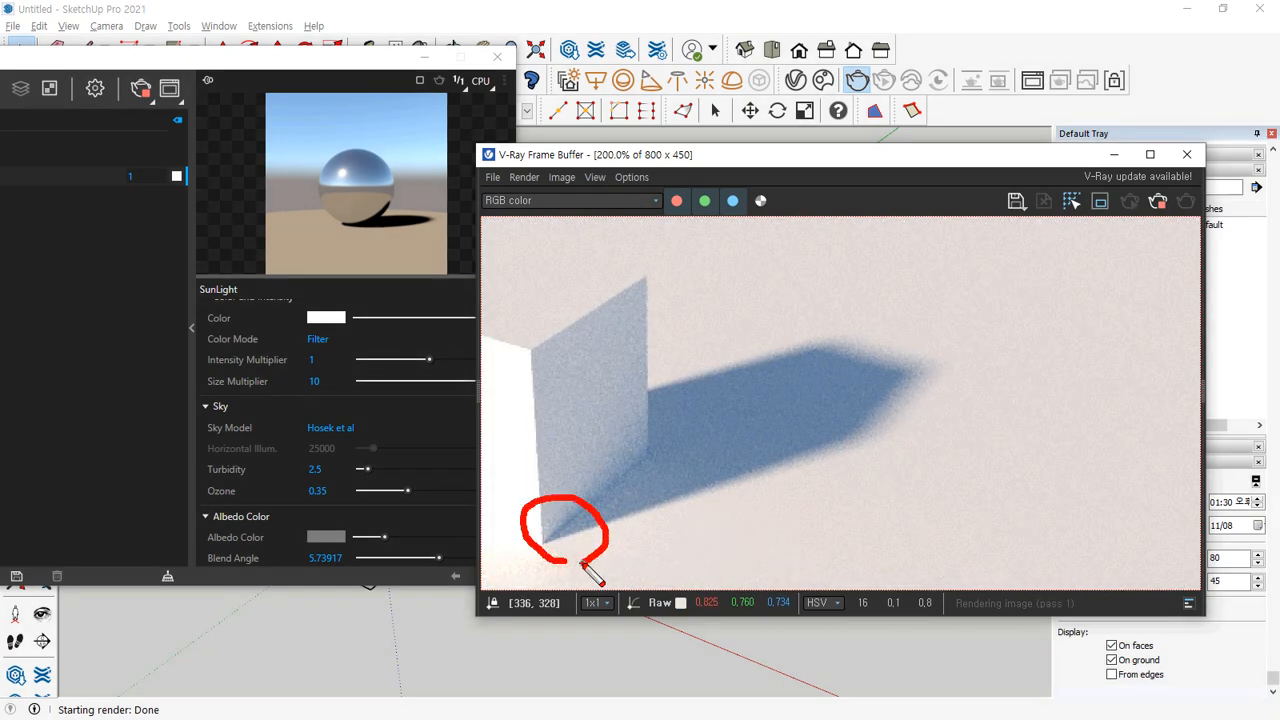
{"action": "mouse_move", "coordinate": [948, 398]}
{"action": "left_mouse_down"}
{"action": "mouse_move", "coordinate": [840, 318]}
{"action": "mouse_move", "coordinate": [940, 410]}
{"action": "left_mouse_up"}
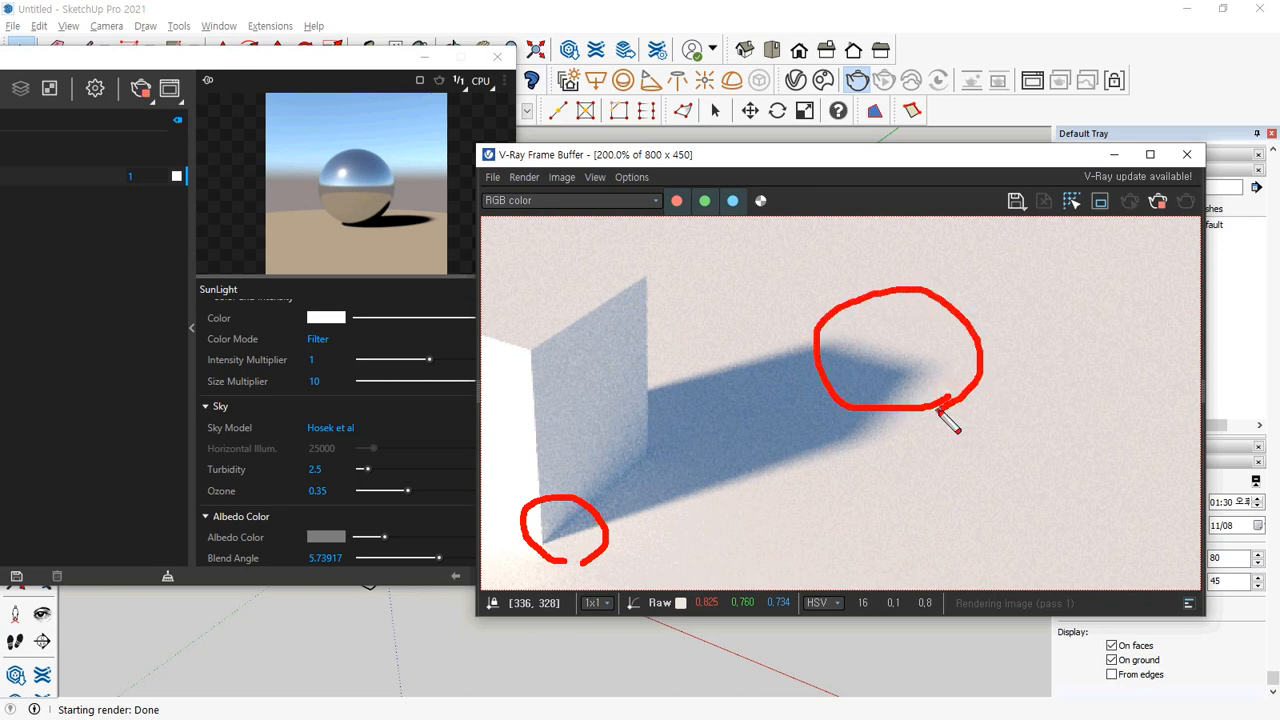
{"action": "left_click_drag", "start_coordinate": [242, 395], "coordinate": [401, 395]}
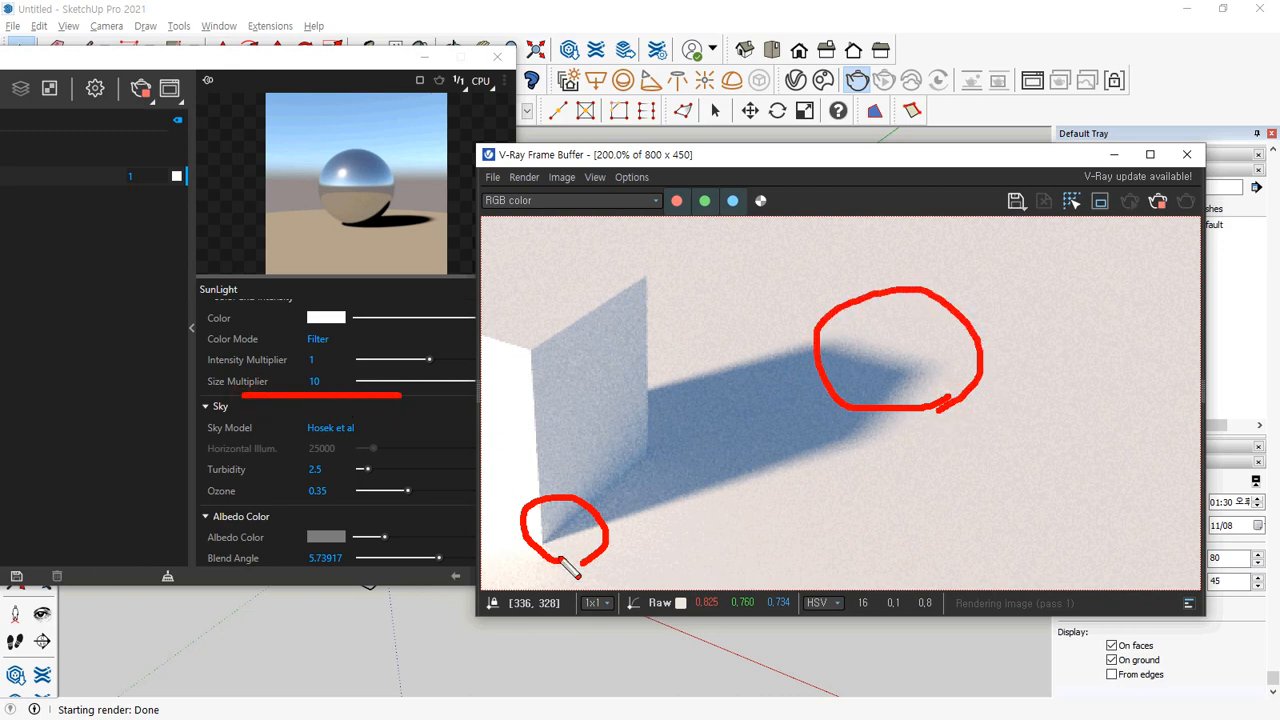
{"action": "mouse_move", "coordinate": [576, 574]}
{"action": "left_mouse_down"}
{"action": "mouse_move", "coordinate": [831, 535]}
{"action": "mouse_move", "coordinate": [963, 423]}
{"action": "left_mouse_up"}
{"action": "key", "text": "Escape"}
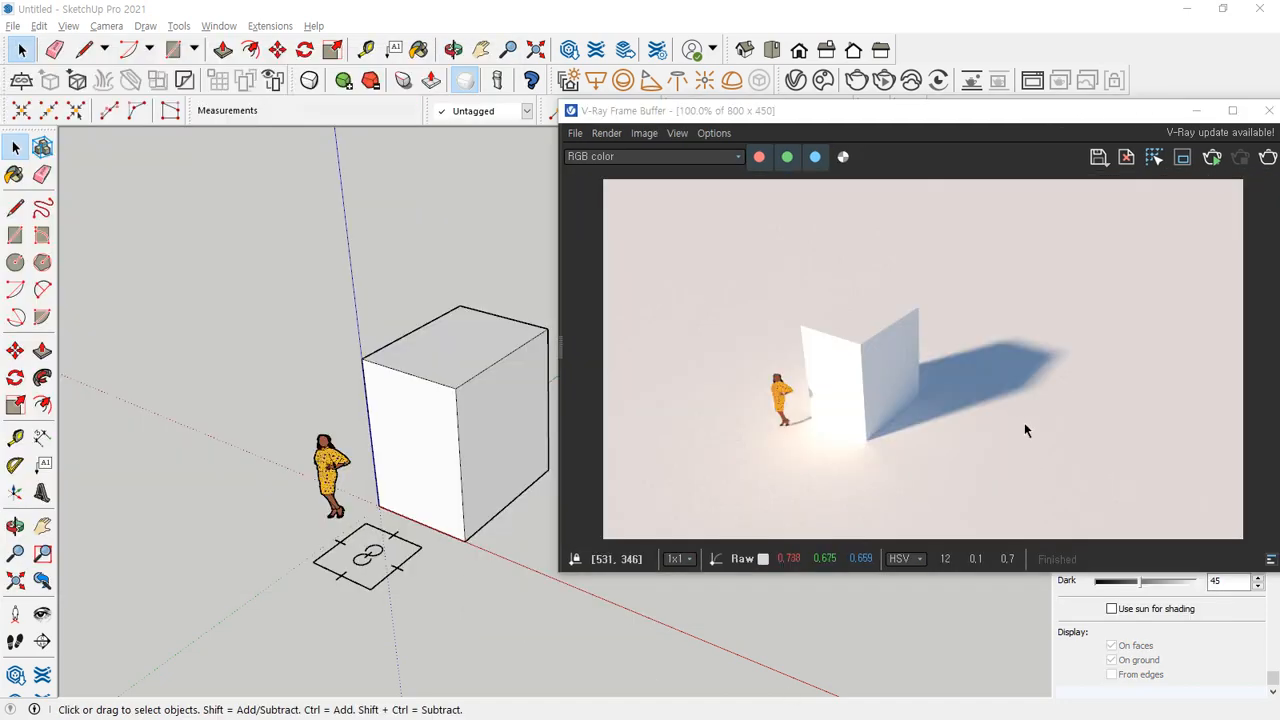
{"action": "mouse_move", "coordinate": [1040, 408]}
{"action": "left_mouse_down"}
{"action": "mouse_move", "coordinate": [993, 318]}
{"action": "mouse_move", "coordinate": [1043, 434]}
{"action": "left_mouse_up"}
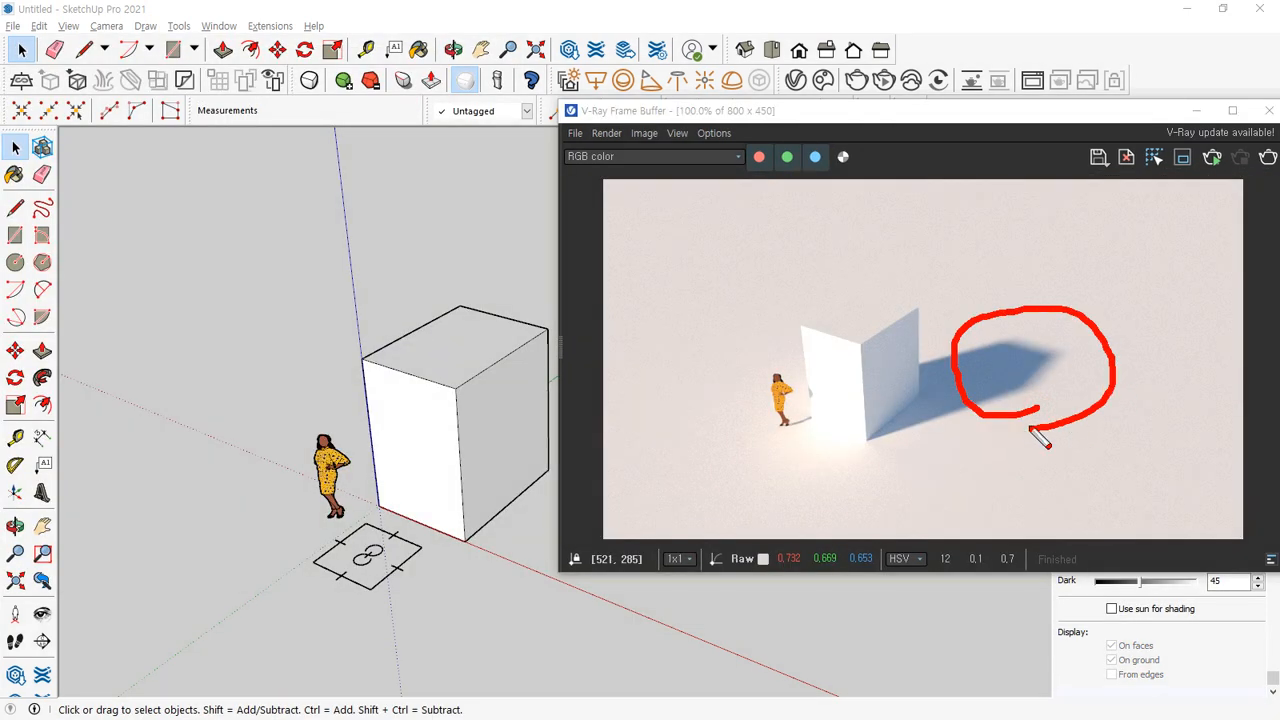
{"action": "key", "text": "Escape"}
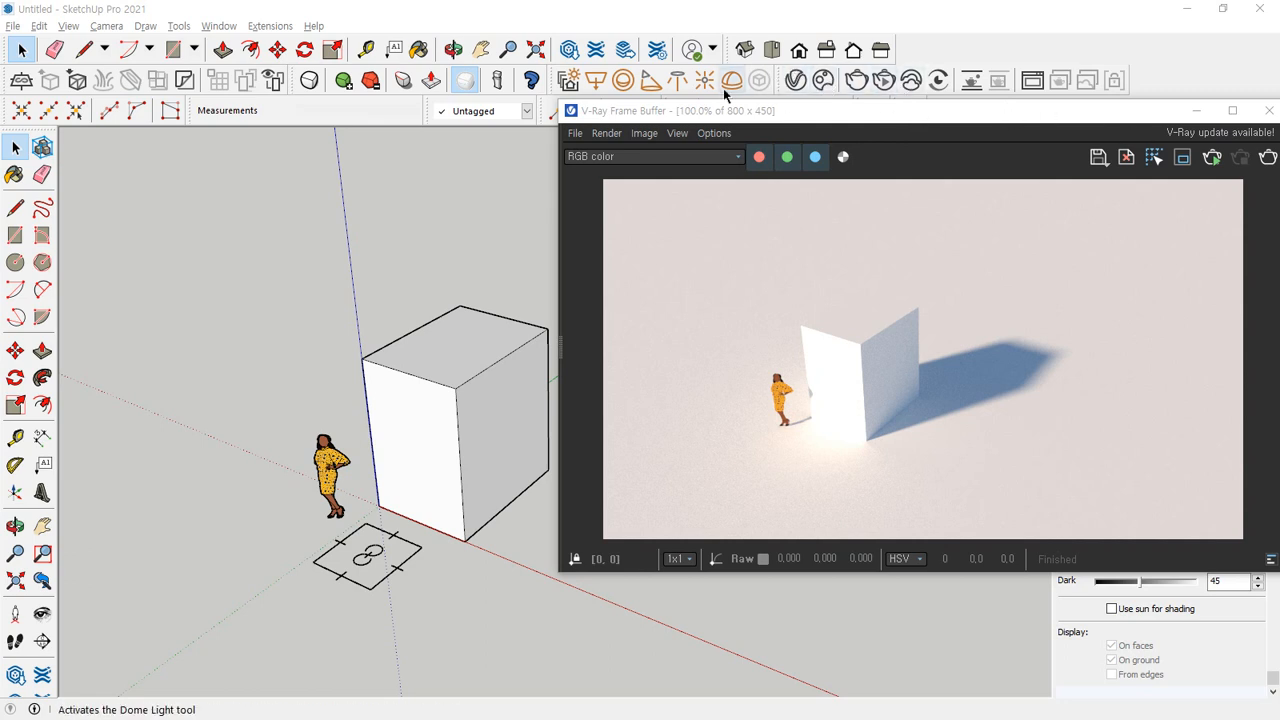
Open the V-Ray Asset Editor and review the SunLight's Sky Model options, keeping Hosek et al selected
{"action": "left_click", "coordinate": [792, 82]}
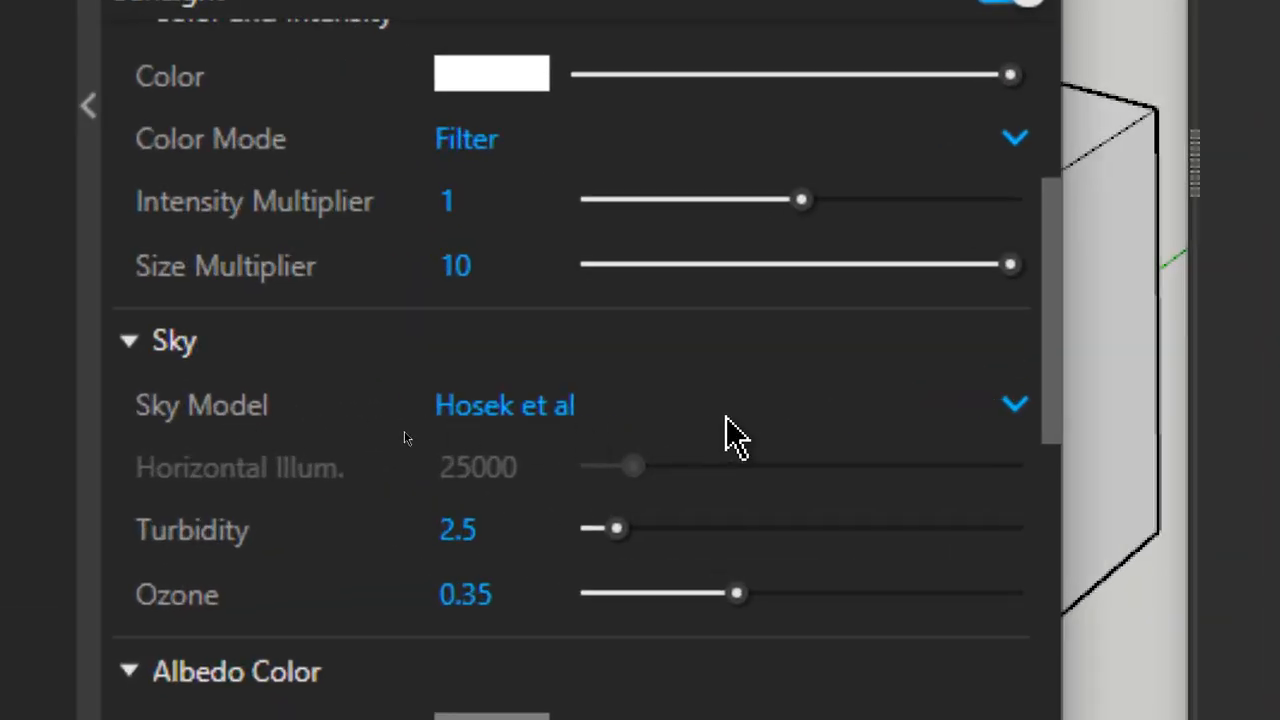
{"action": "left_click", "coordinate": [722, 426]}
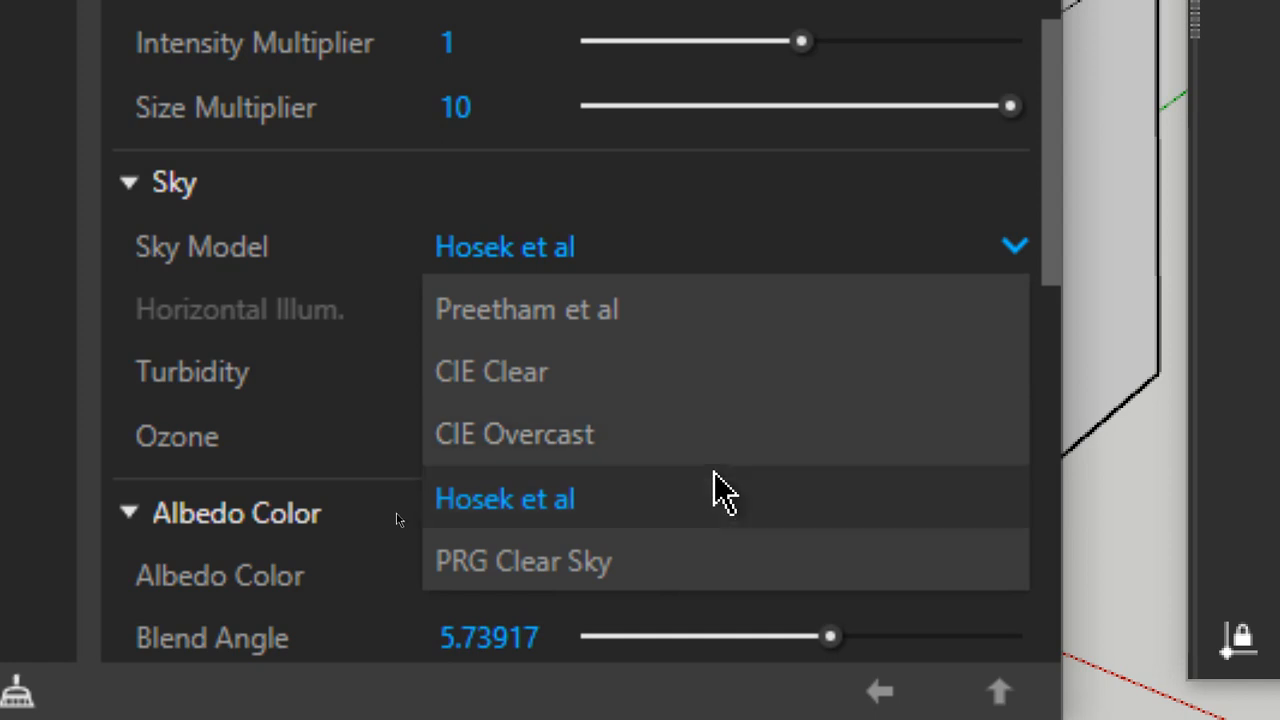
{"action": "left_click", "coordinate": [700, 515]}
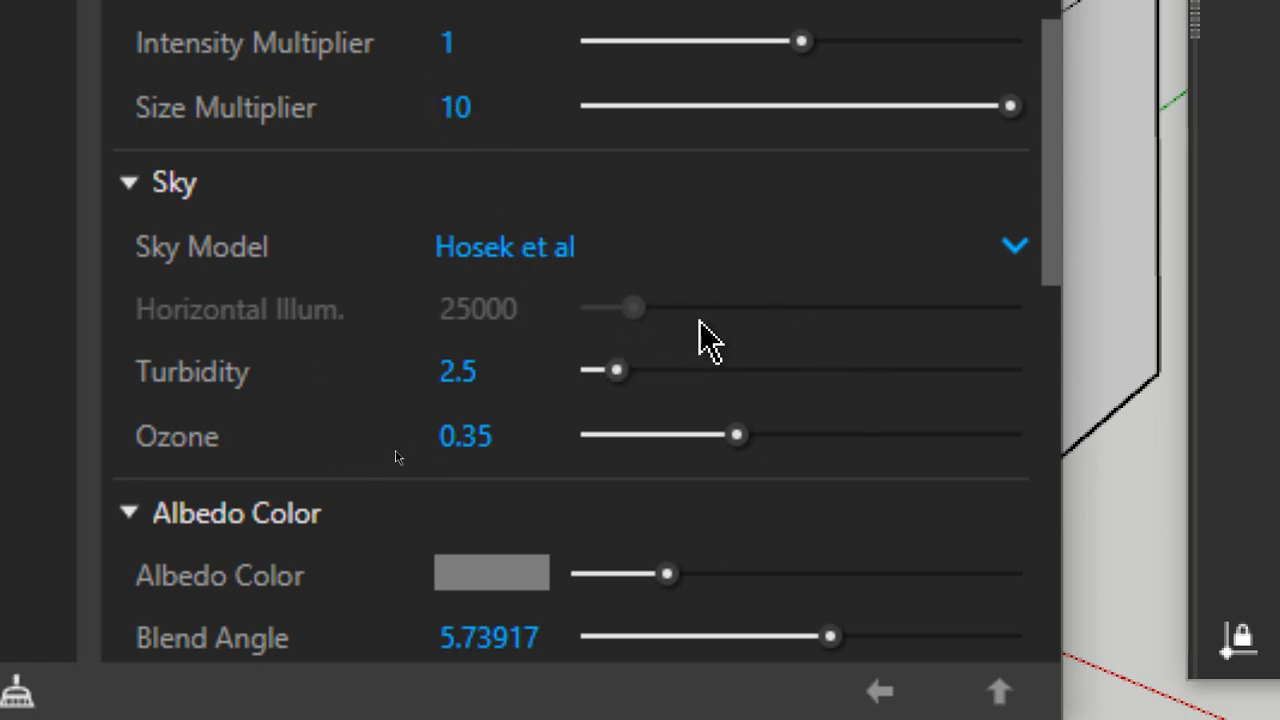
{"action": "left_click", "coordinate": [700, 251]}
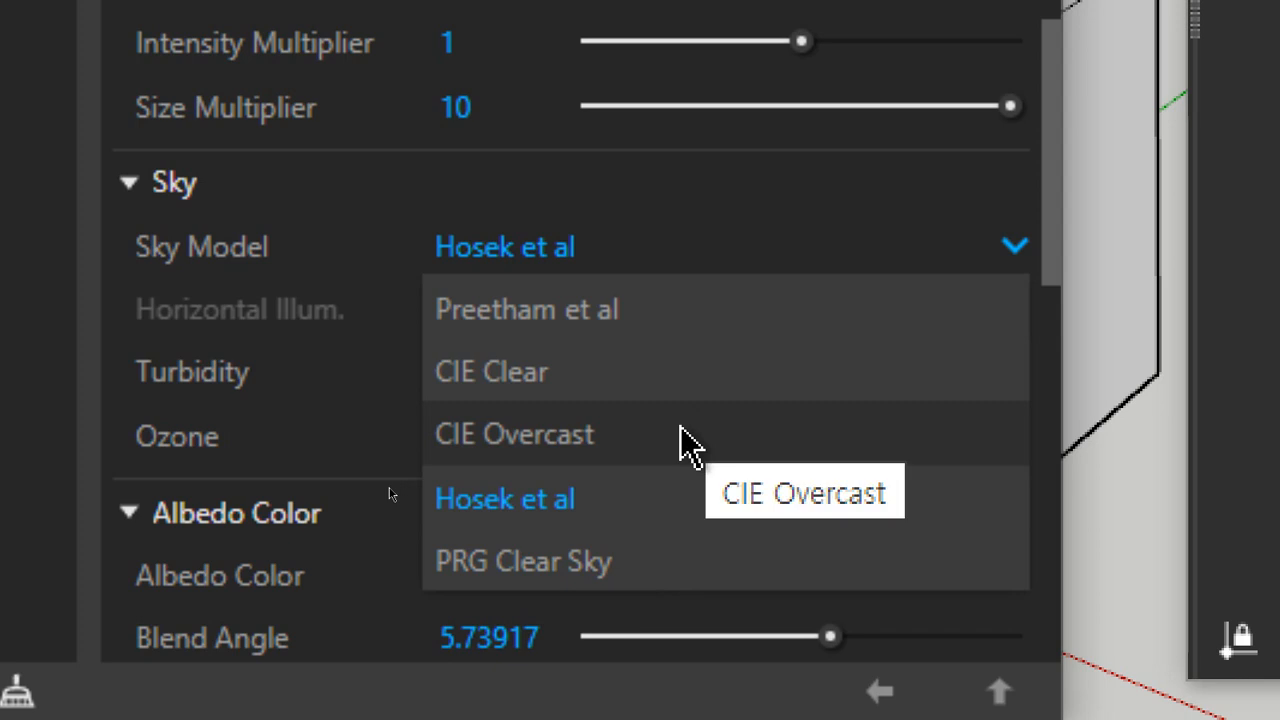
{"action": "left_click", "coordinate": [658, 512]}
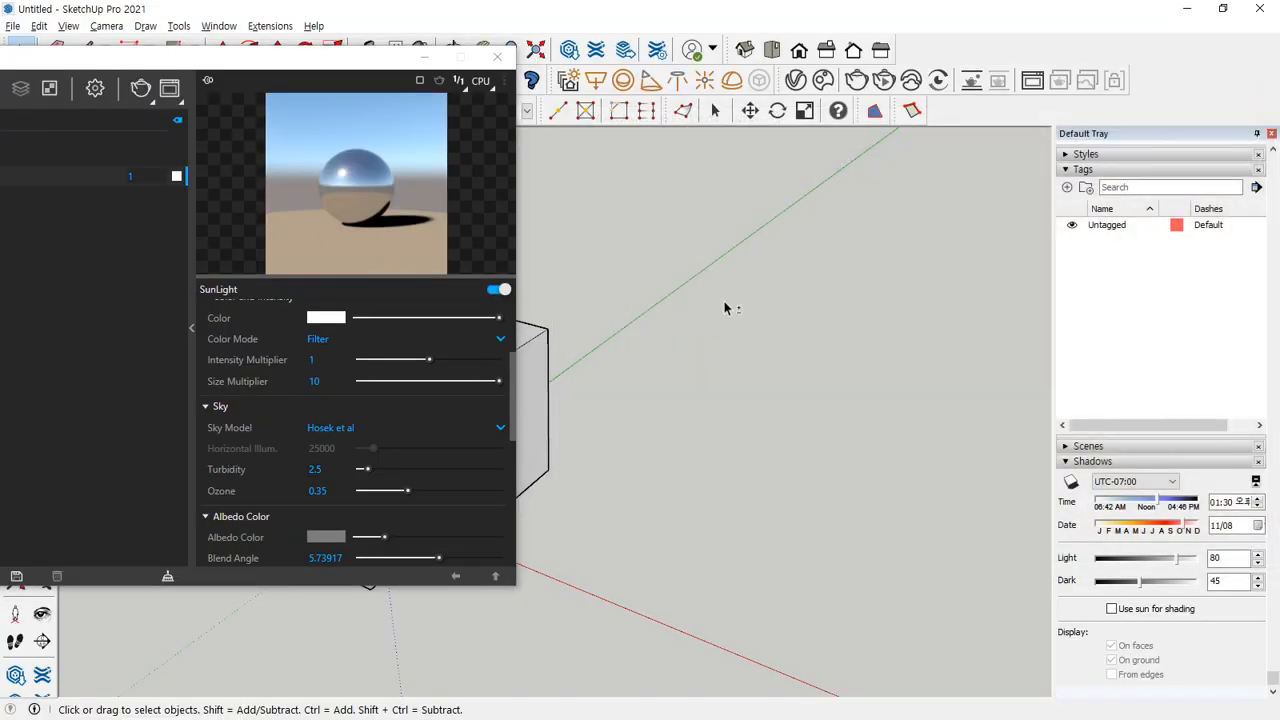
Render the box and figure from a near eye-level view that shows the horizon and a large area of sky
{"action": "mouse_move", "coordinate": [723, 306]}
{"action": "middle_mouse_down"}
{"action": "mouse_move", "coordinate": [777, 503]}
{"action": "mouse_move", "coordinate": [586, 590]}
{"action": "mouse_move", "coordinate": [609, 317]}
{"action": "middle_mouse_up"}
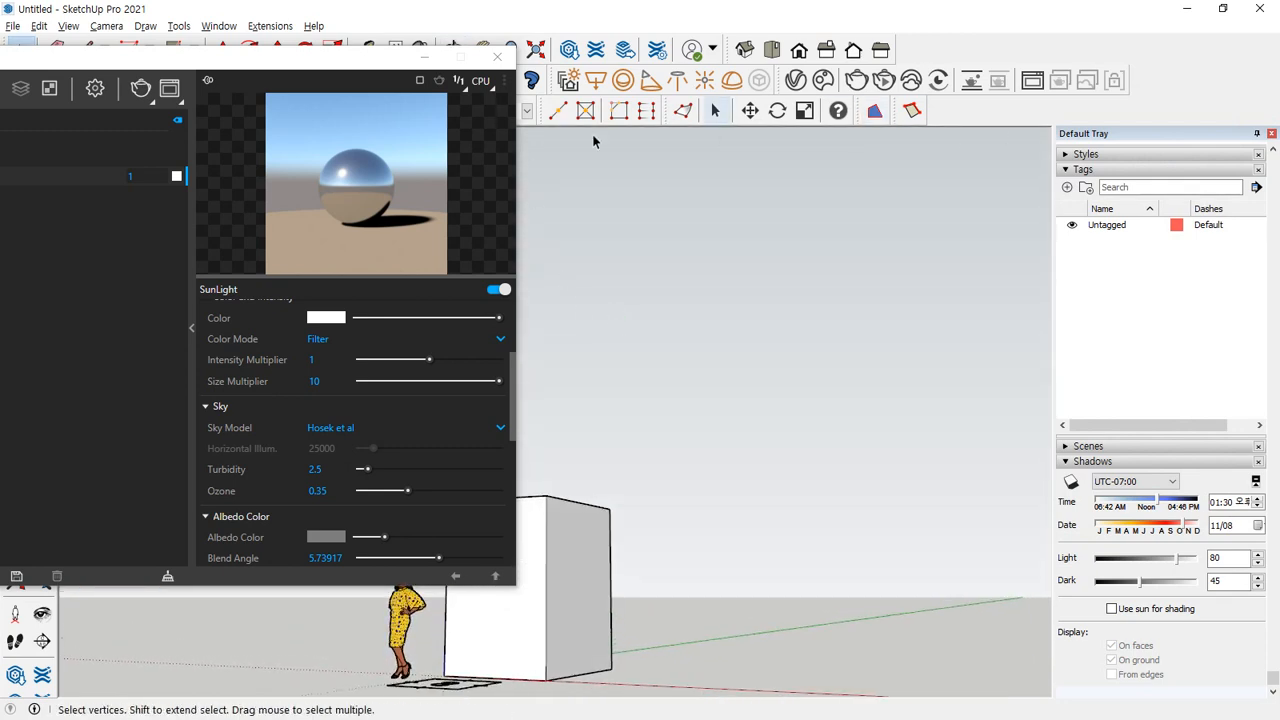
{"action": "left_click", "coordinate": [140, 88]}
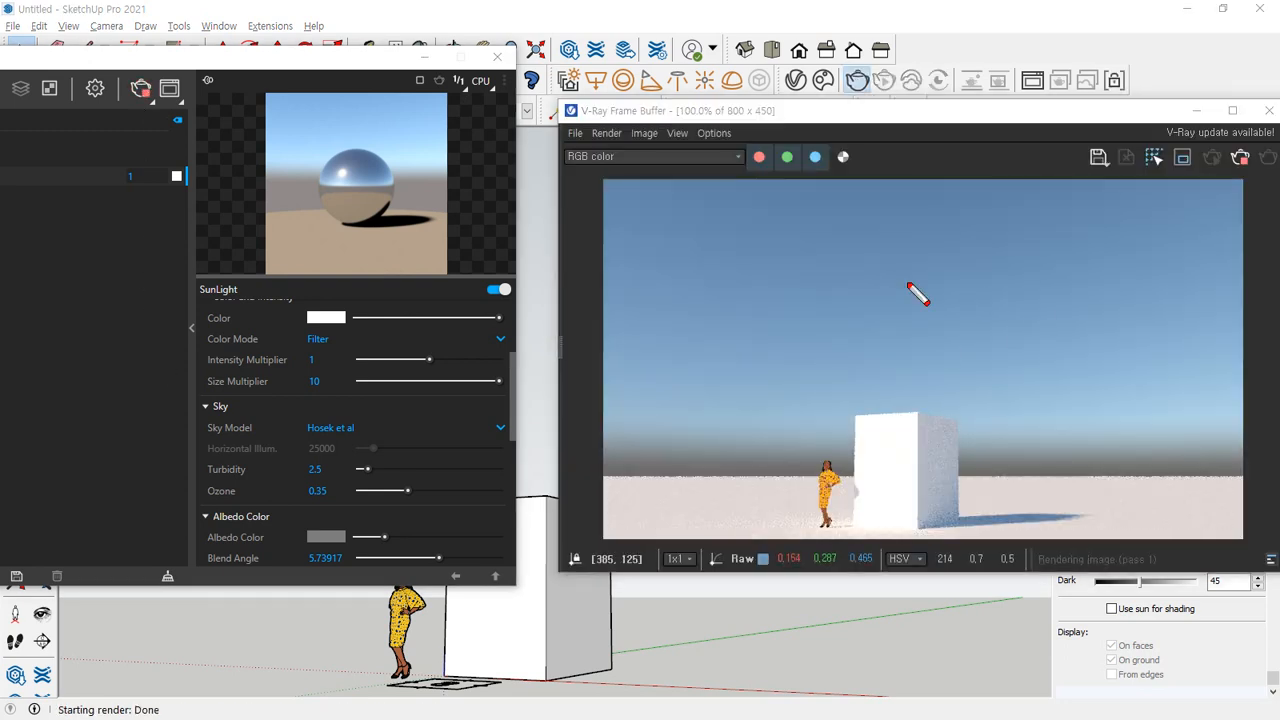
{"action": "mouse_move", "coordinate": [898, 362]}
{"action": "left_mouse_down"}
{"action": "mouse_move", "coordinate": [771, 266]}
{"action": "mouse_move", "coordinate": [1022, 293]}
{"action": "mouse_move", "coordinate": [857, 366]}
{"action": "mouse_move", "coordinate": [840, 171]}
{"action": "mouse_move", "coordinate": [926, 377]}
{"action": "left_mouse_up"}
{"action": "key", "text": "Escape"}
{"action": "left_click_drag", "start_coordinate": [957, 125], "coordinate": [919, 38]}
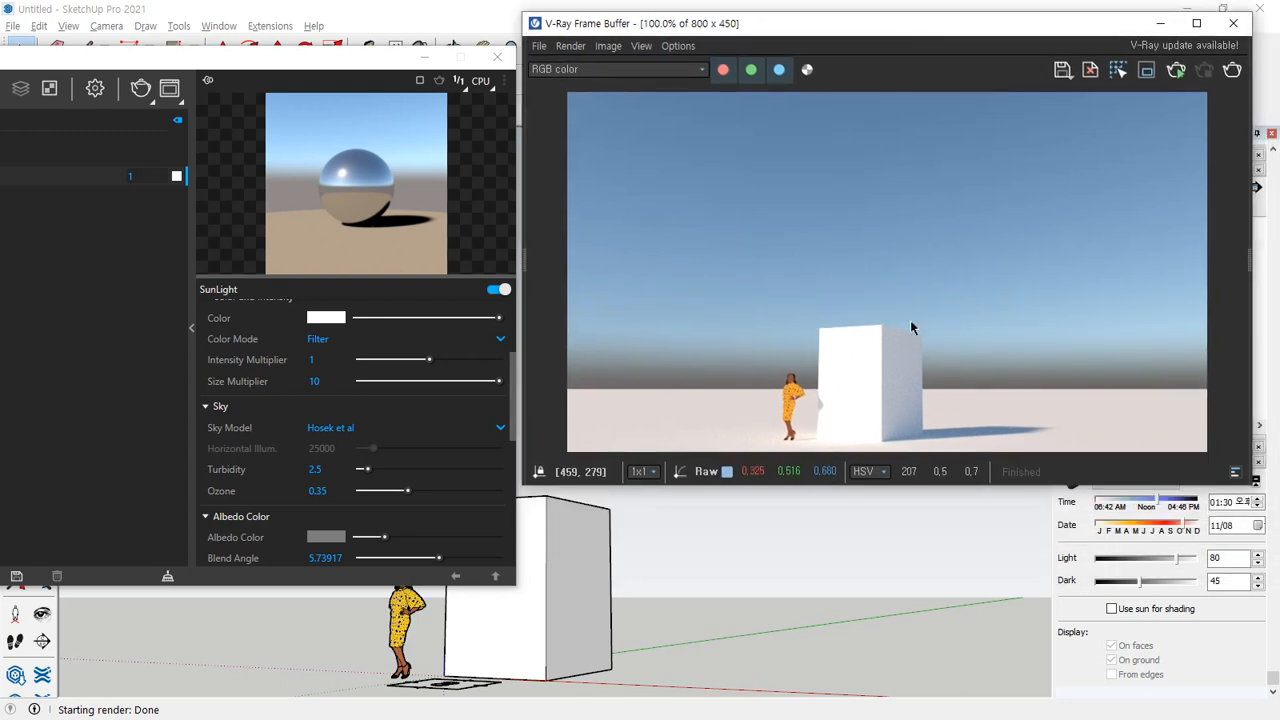
Set the SunLight's sky turbidity to 10 and render the scene to examine the sky and the box's shadow
{"action": "left_click_drag", "start_coordinate": [366, 470], "coordinate": [505, 477]}
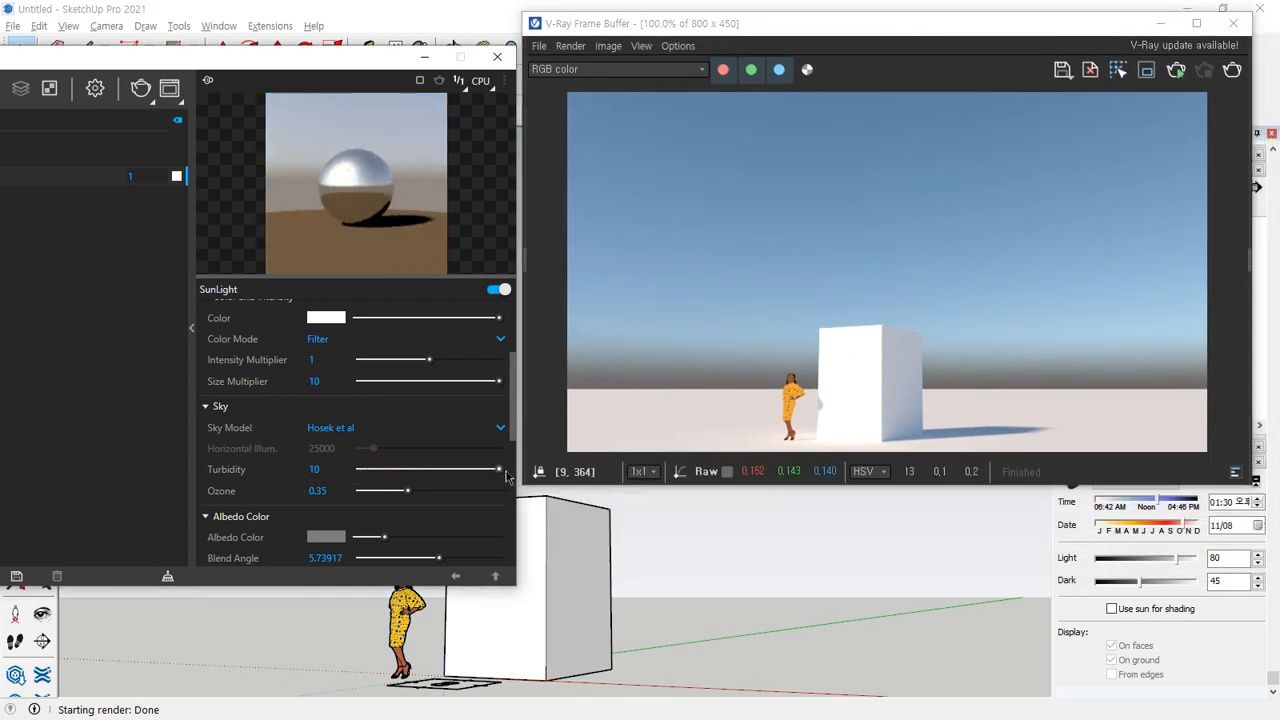
{"action": "left_click", "coordinate": [1232, 70]}
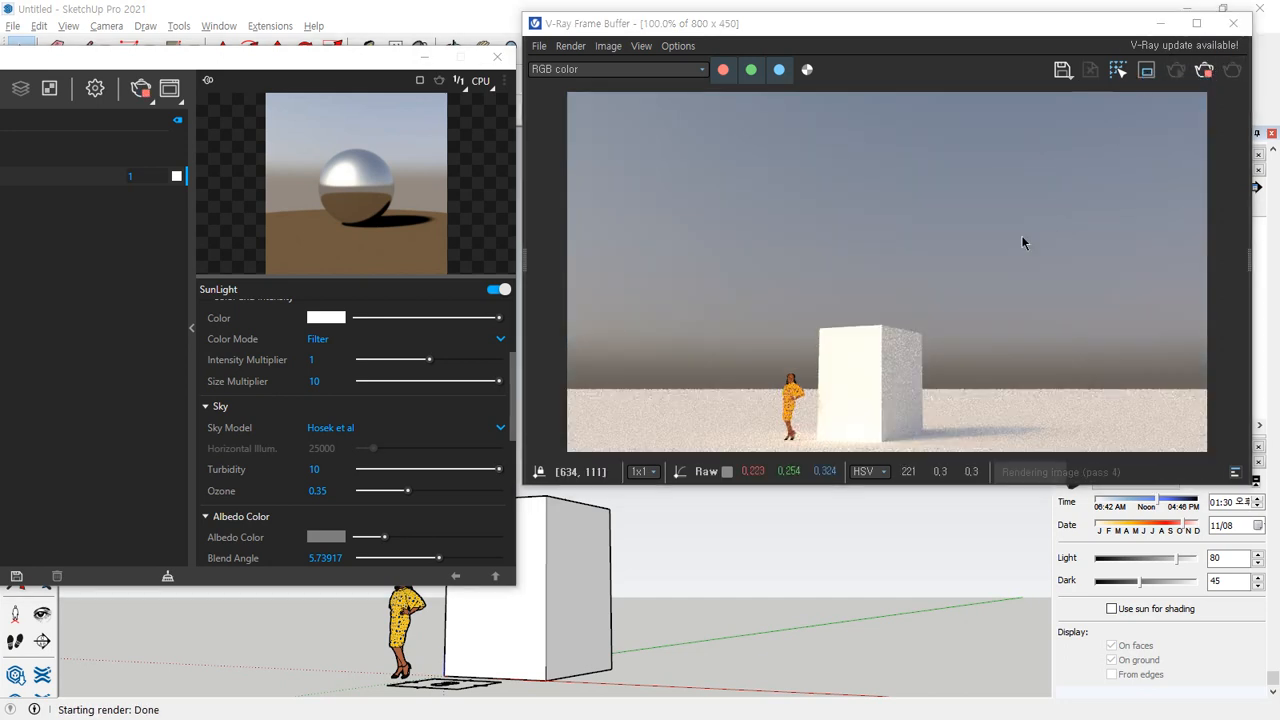
{"action": "mouse_move", "coordinate": [995, 402]}
{"action": "left_mouse_down"}
{"action": "mouse_move", "coordinate": [983, 404]}
{"action": "mouse_move", "coordinate": [1040, 407]}
{"action": "left_mouse_up"}
{"action": "left_click_drag", "start_coordinate": [1029, 304], "coordinate": [998, 96]}
{"action": "mouse_move", "coordinate": [960, 146]}
{"action": "left_mouse_down"}
{"action": "mouse_move", "coordinate": [1002, 114]}
{"action": "mouse_move", "coordinate": [1047, 132]}
{"action": "left_mouse_up"}
{"action": "key", "text": "Escape"}
{"action": "left_click", "coordinate": [1204, 70]}
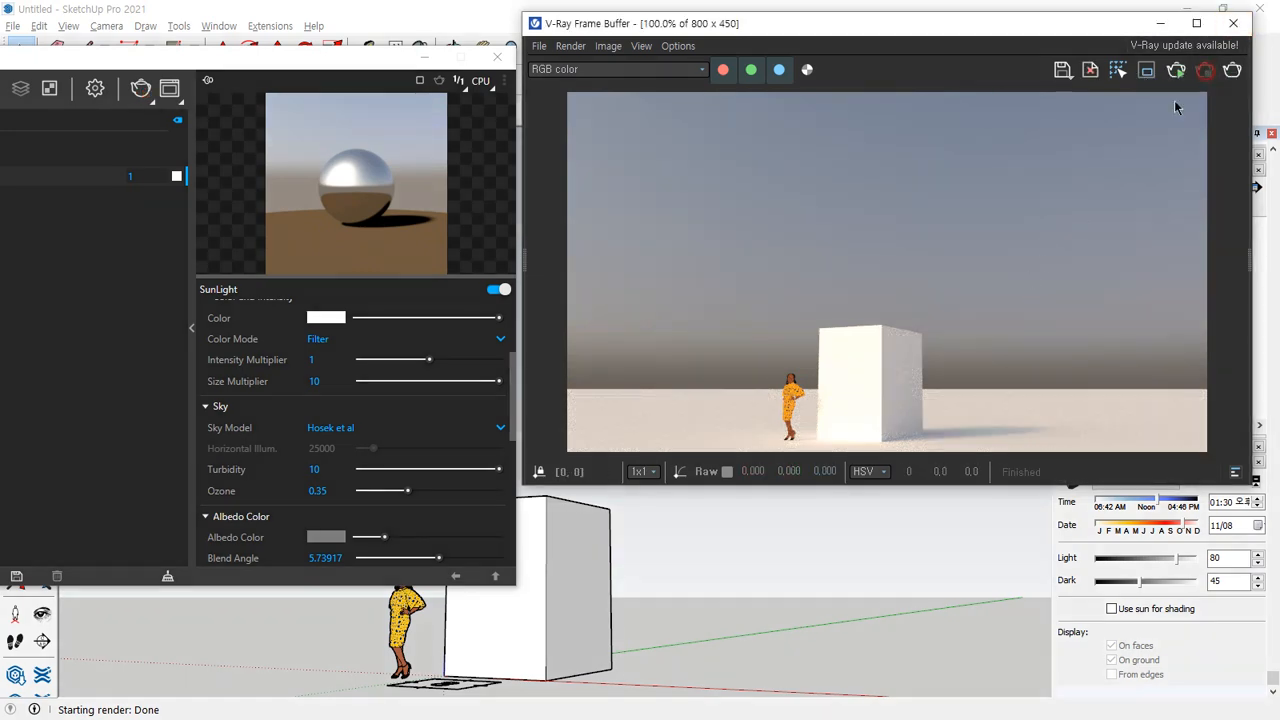
Set the SunLight's sky turbidity to 2.5
{"action": "double_click", "coordinate": [330, 467]}
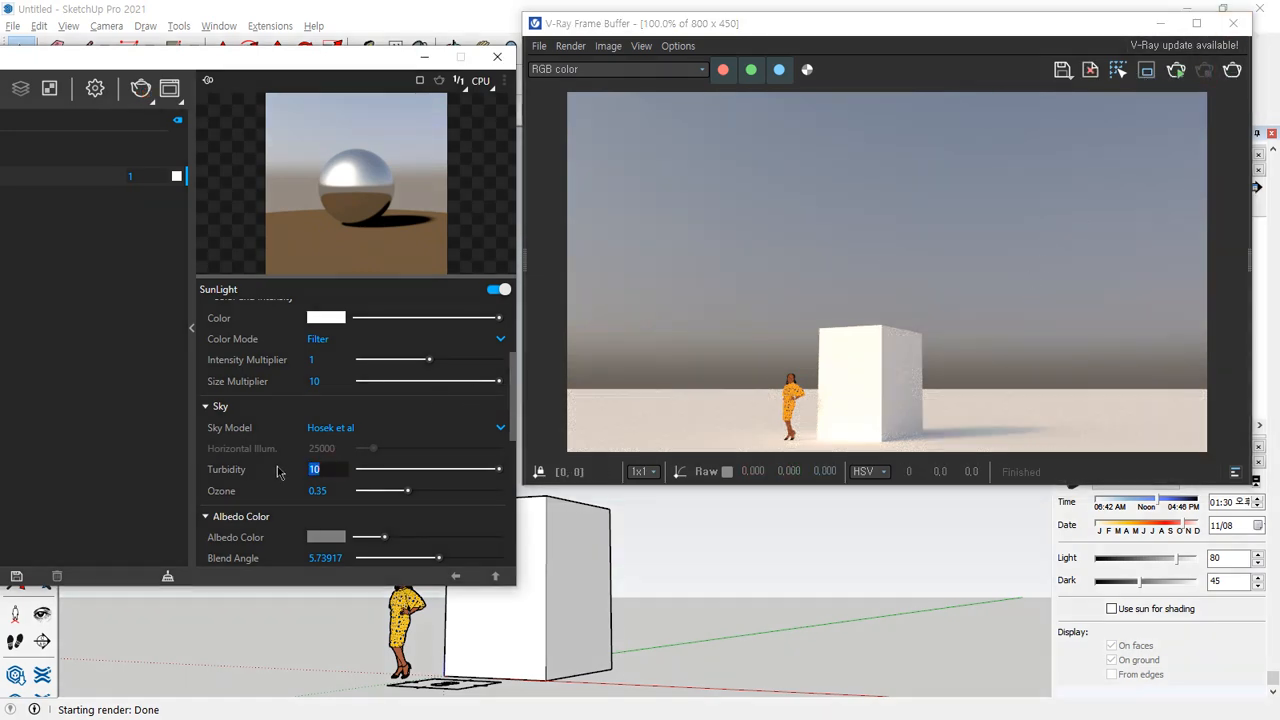
{"action": "type", "text": "2.5"}
{"action": "key", "text": "Return"}
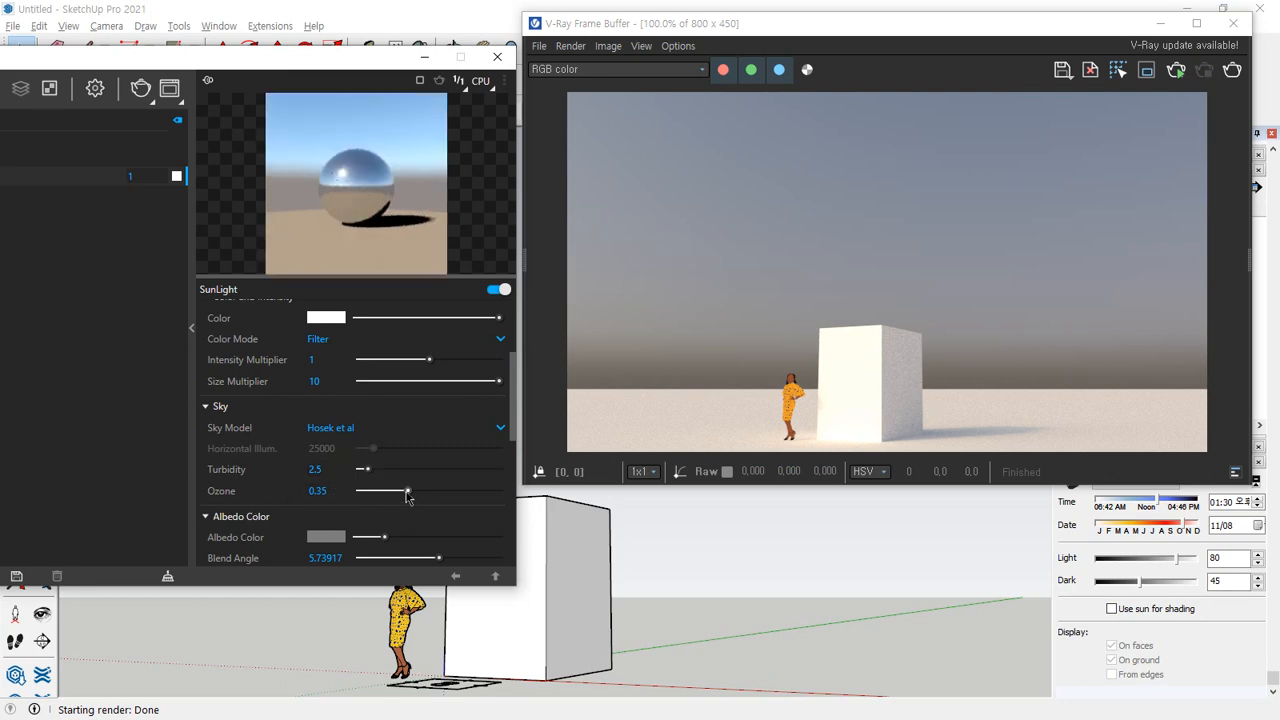
Lower the SunLight's sky ozone to 0.03 and render the scene
{"action": "double_click", "coordinate": [337, 491]}
{"action": "key", "text": "BackSpace"}
{"action": "type", "text": "0.05"}
{"action": "key", "text": "Return"}
{"action": "left_click_drag", "start_coordinate": [366, 495], "coordinate": [362, 494]}
{"action": "left_click", "coordinate": [1236, 70]}
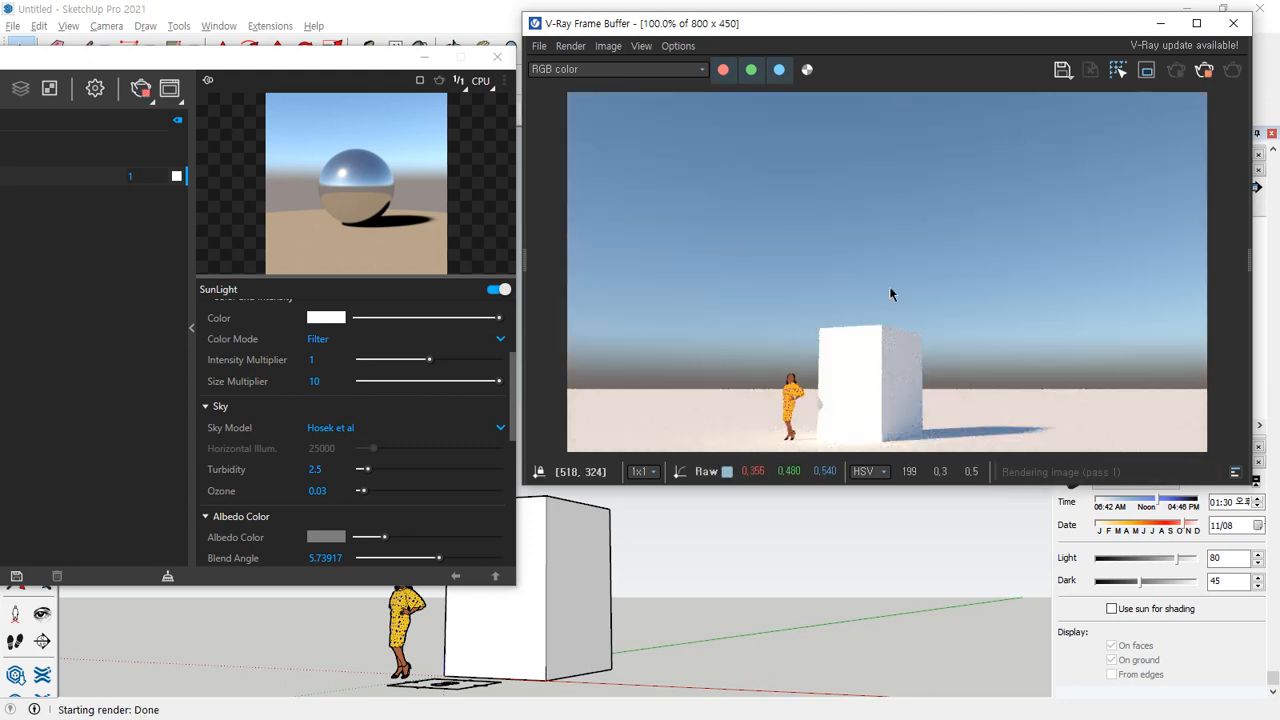
Raise the SunLight's sky ozone to its maximum of 1 and render the scene for comparison
{"action": "left_click", "coordinate": [400, 491]}
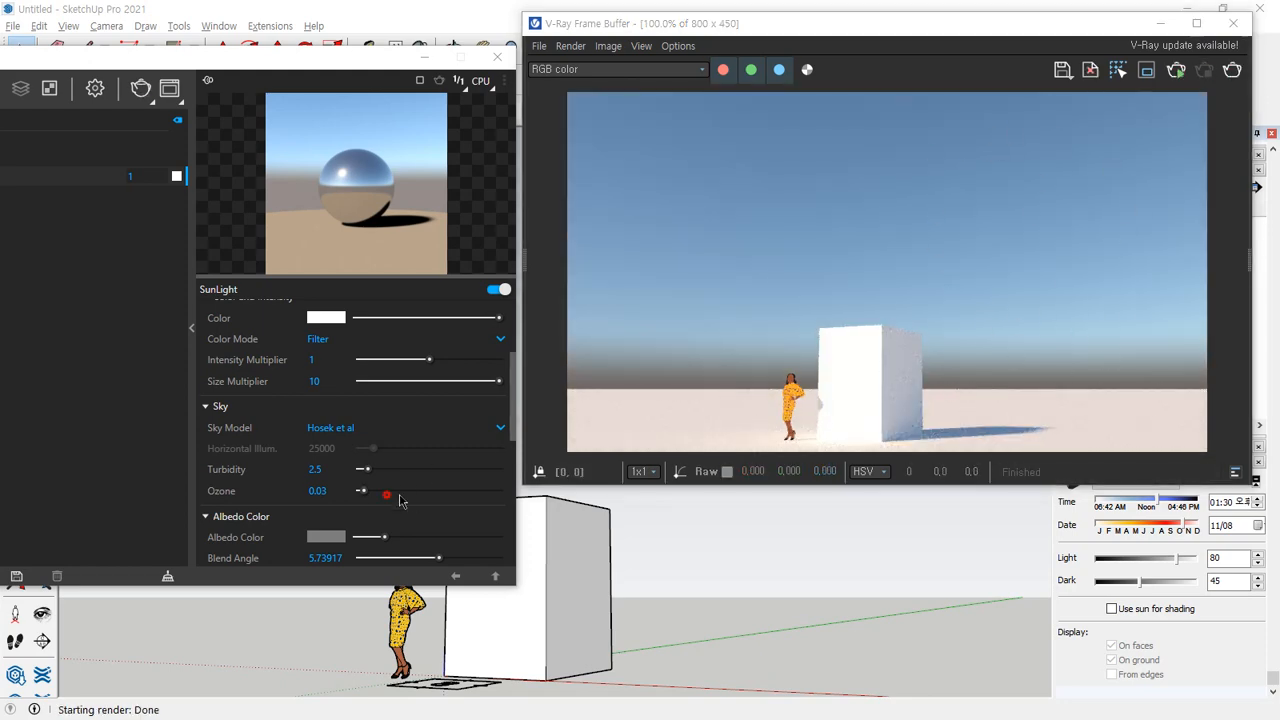
{"action": "left_click_drag", "start_coordinate": [409, 489], "coordinate": [519, 497]}
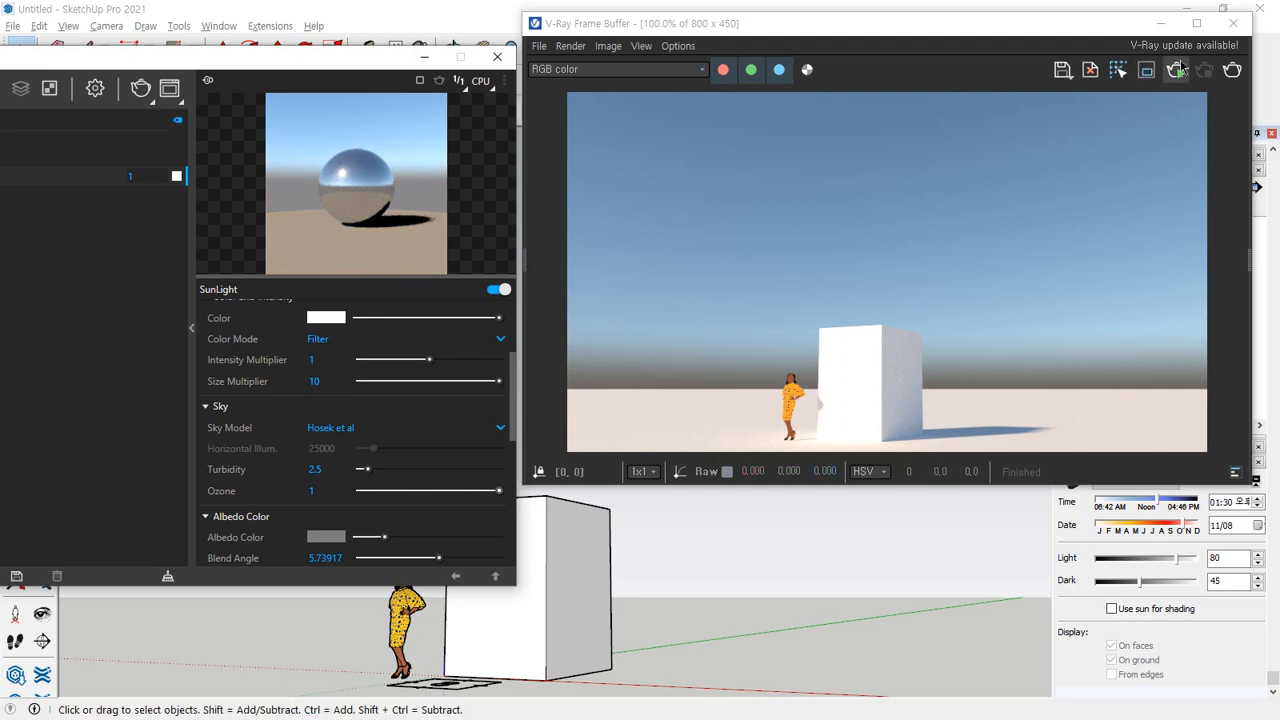
{"action": "left_click", "coordinate": [970, 225]}
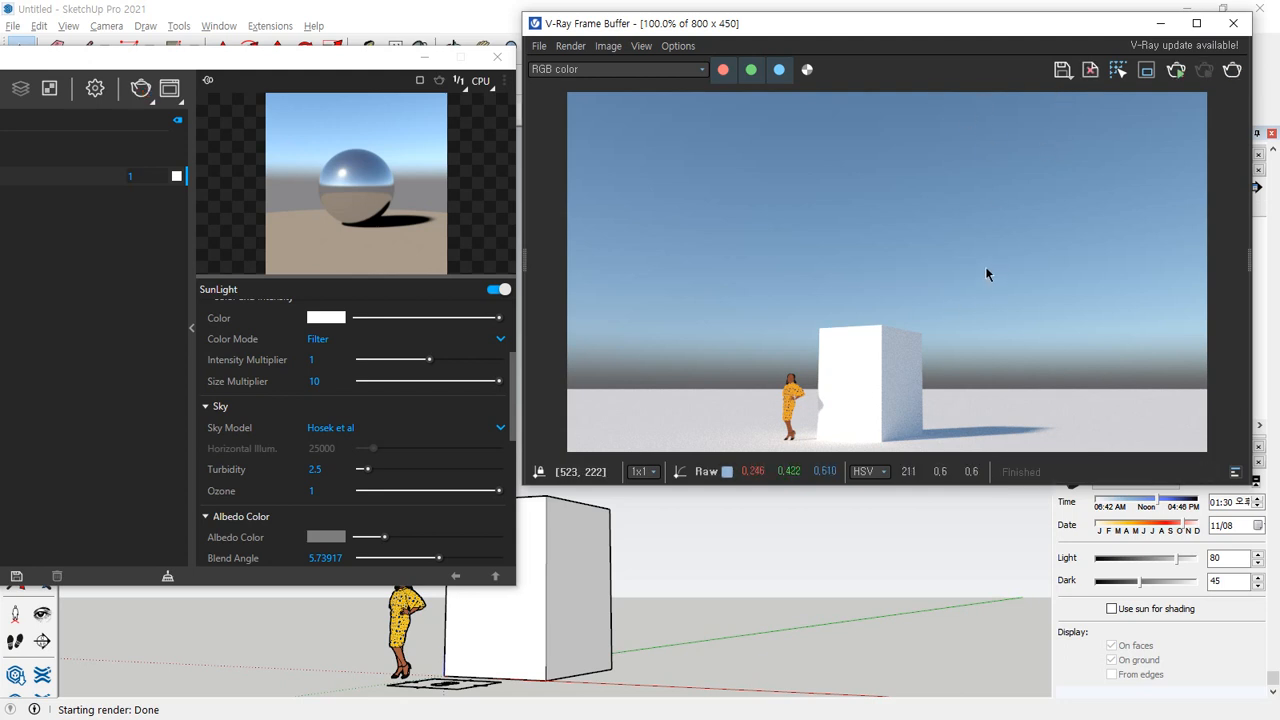
Set the SunLight's sky ozone to 0.35
{"action": "left_click_drag", "start_coordinate": [333, 493], "coordinate": [281, 498]}
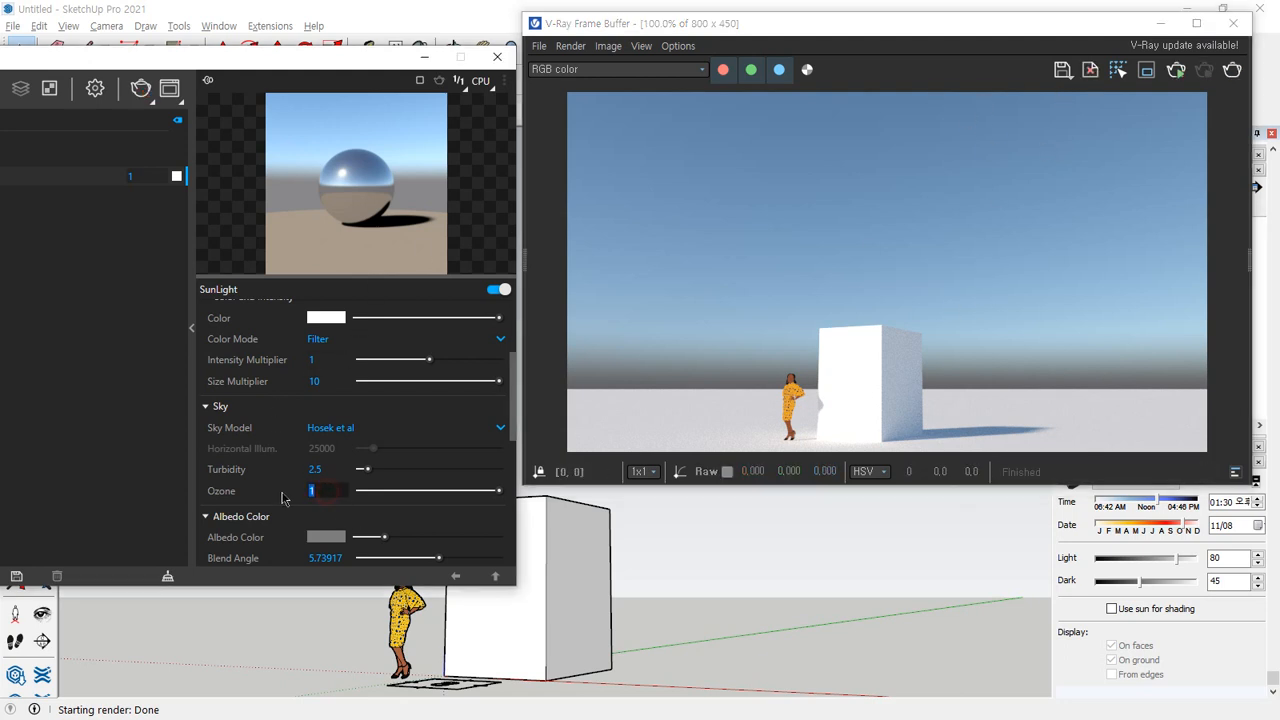
{"action": "type", "text": "0.35"}
{"action": "key", "text": "Return"}
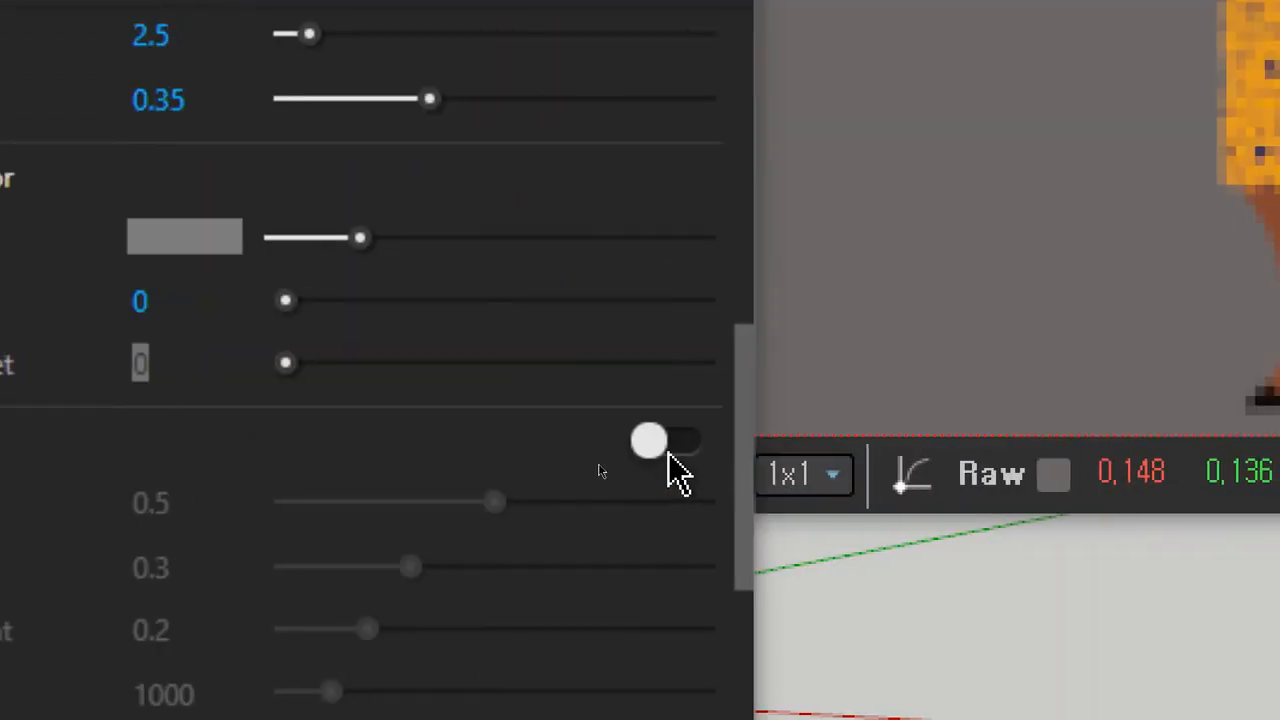
Enable Clouds for the SunLight and close the V-Ray Frame Buffer
{"action": "left_click", "coordinate": [1072, 450]}
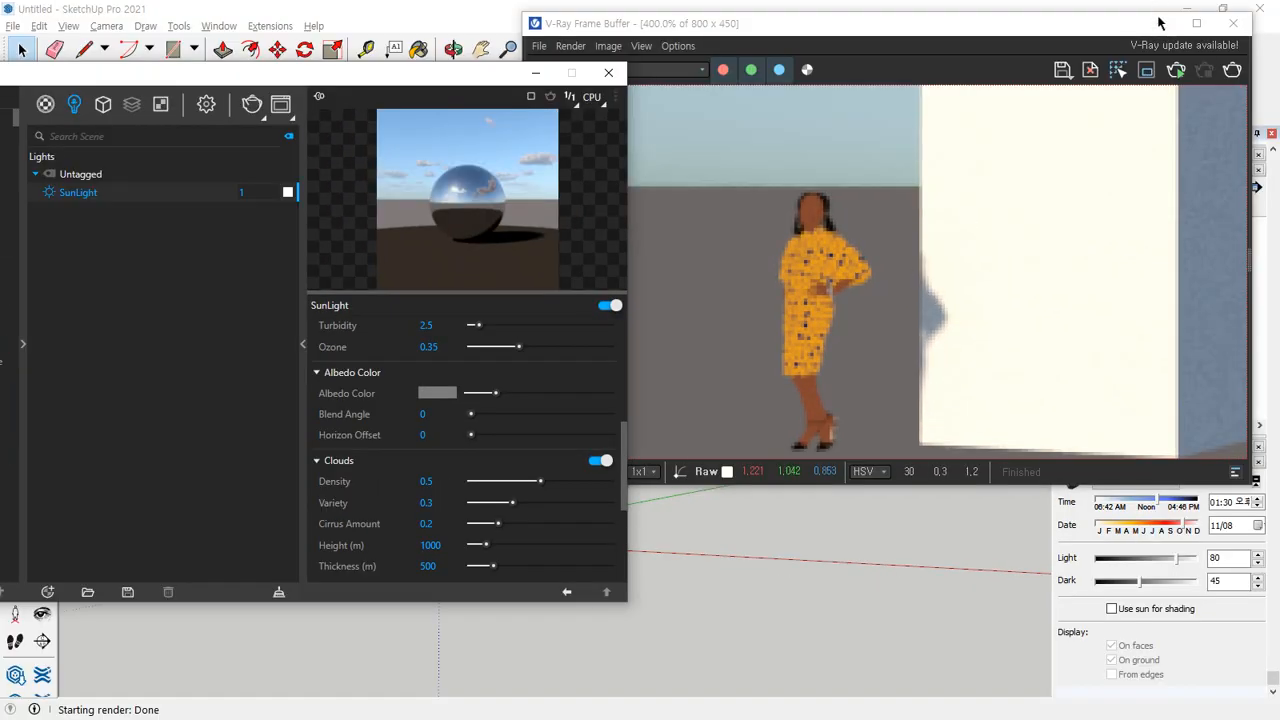
{"action": "scroll", "coordinate": [989, 200], "scroll_direction": "down", "scroll_amount": 3}
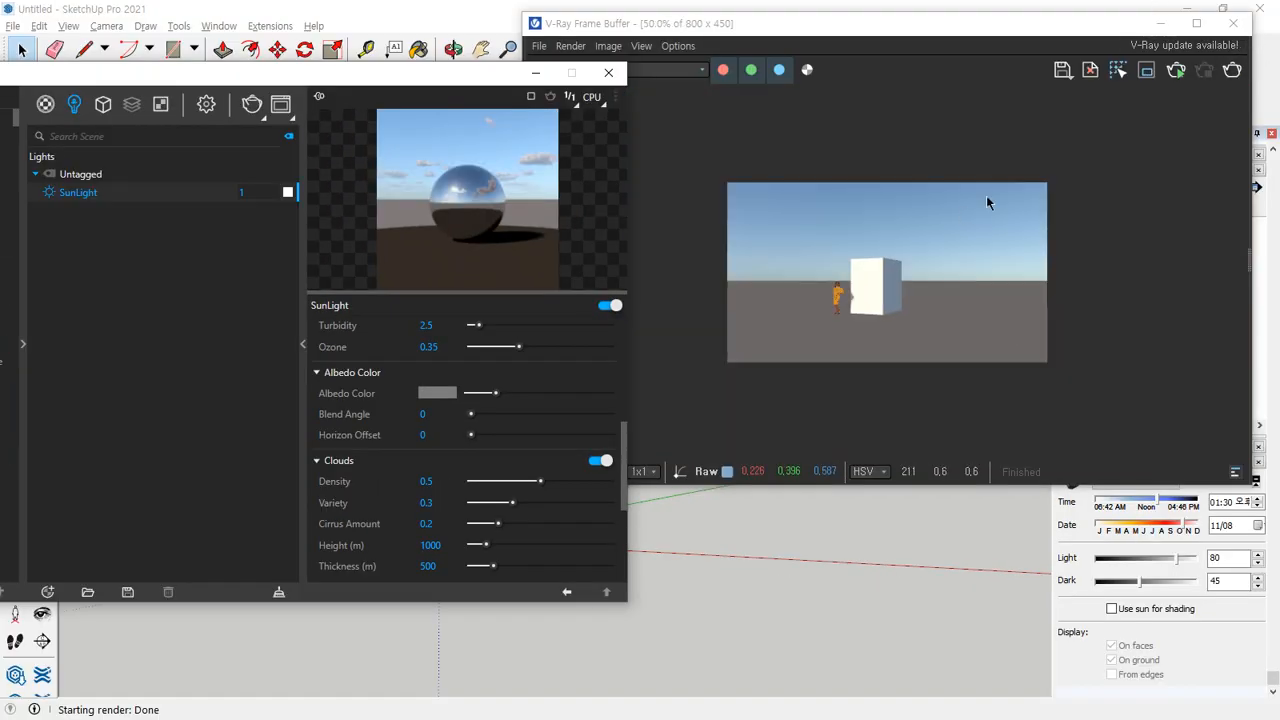
{"action": "left_click", "coordinate": [1235, 25]}
Render the cloudy sky from a lower view of the box and figure, and enlarge the rendered image
{"action": "middle_click_drag", "start_coordinate": [814, 286], "coordinate": [829, 317]}
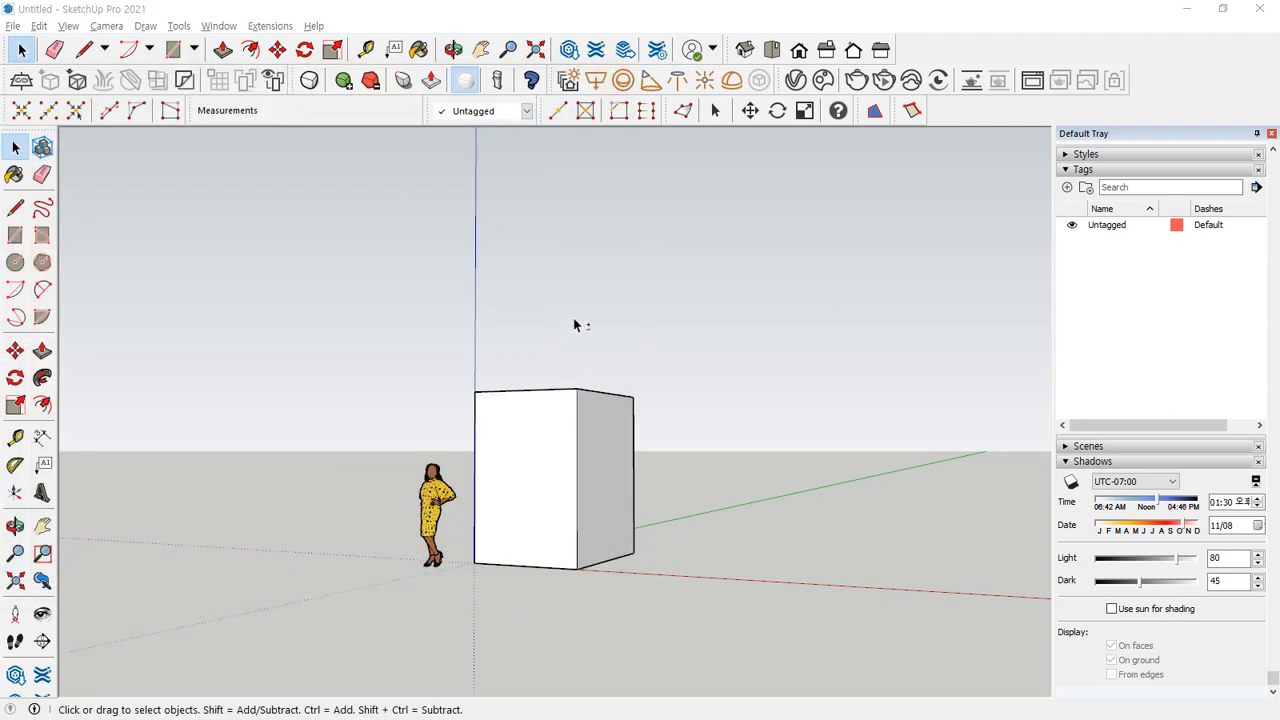
{"action": "middle_click_drag", "start_coordinate": [574, 325], "coordinate": [586, 549]}
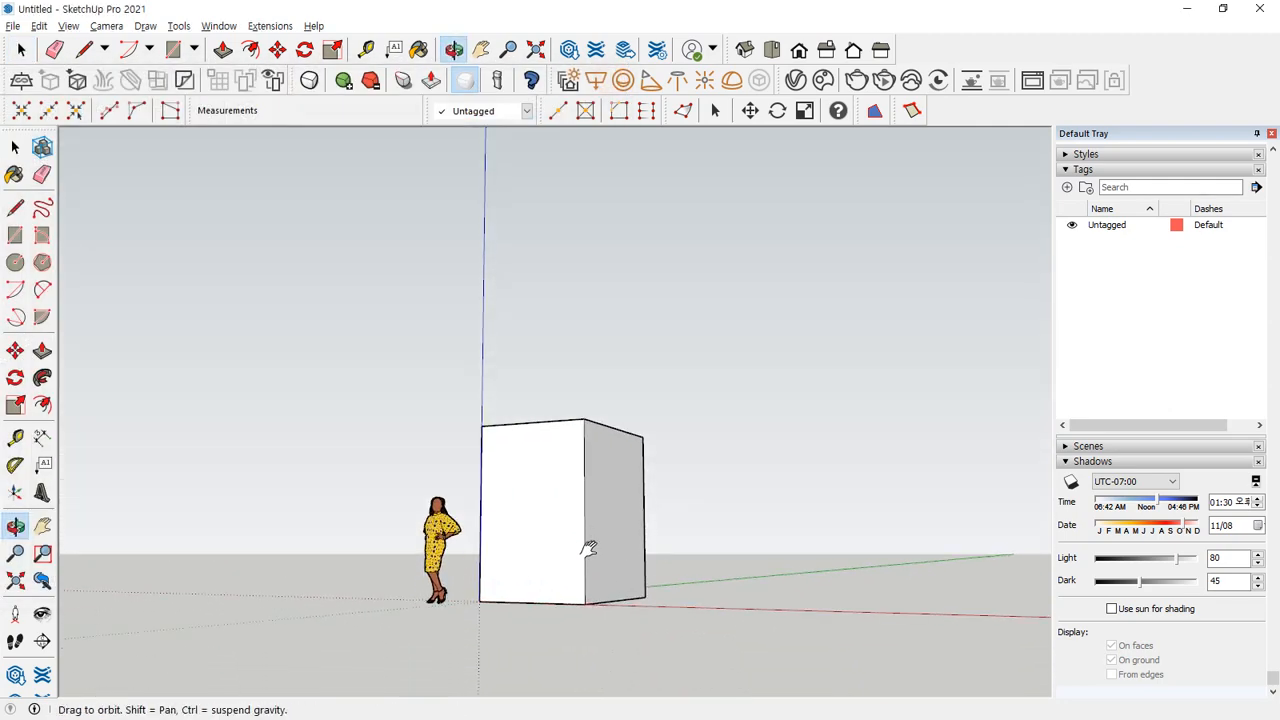
{"action": "left_click", "coordinate": [864, 89]}
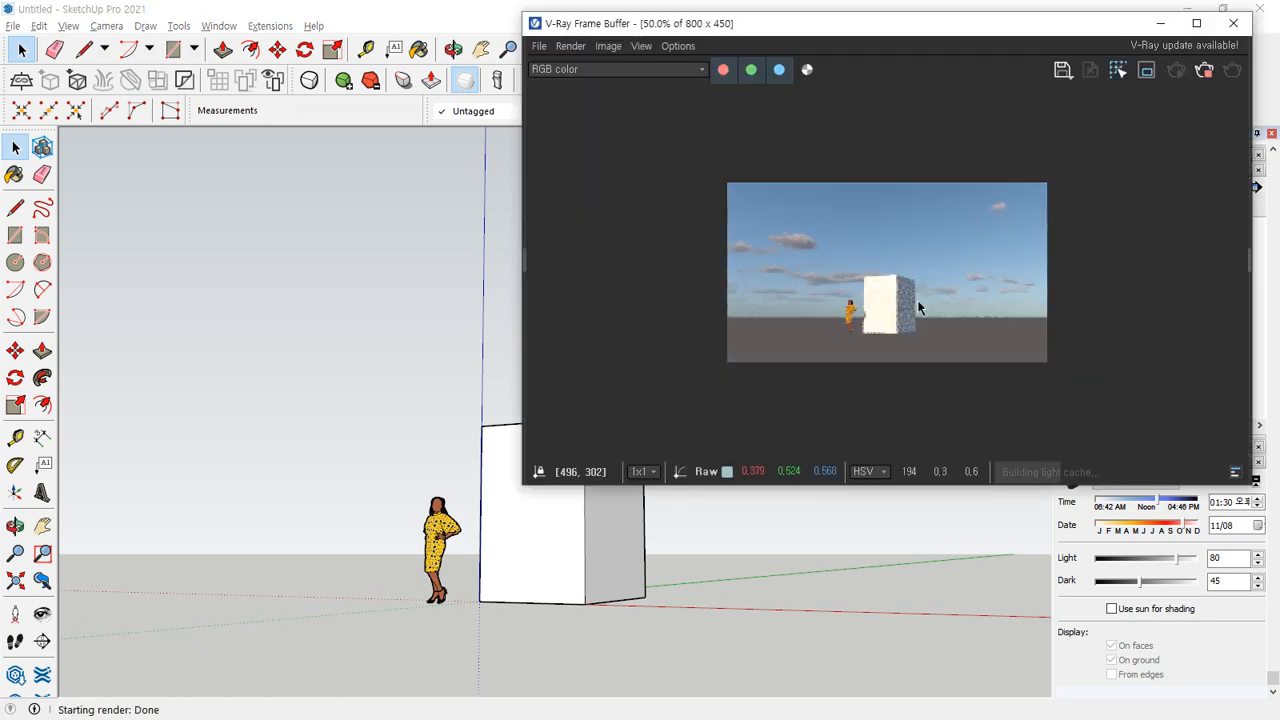
{"action": "double_click", "coordinate": [917, 300]}
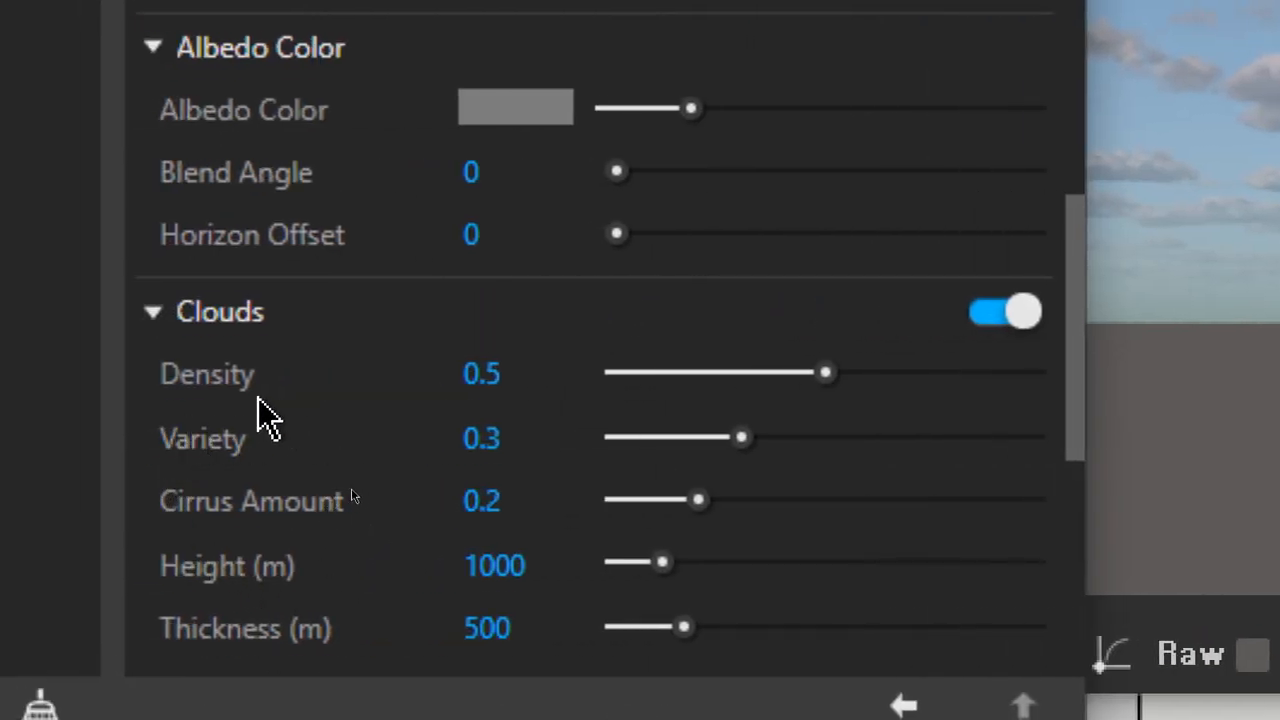
Review the SunLight's cloud parameters, including density, variety, cirrus amount, height, thickness, offset and phase
{"action": "mouse_move", "coordinate": [344, 426]}
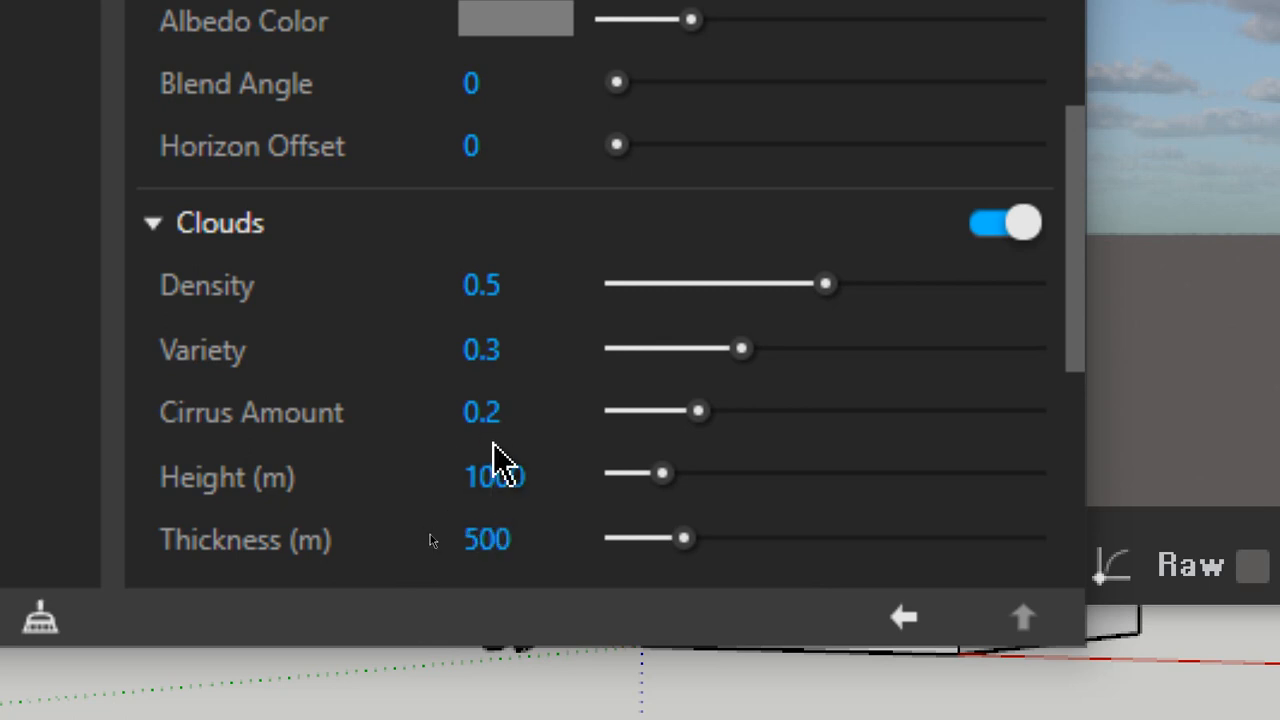
{"action": "scroll", "coordinate": [495, 457], "scroll_direction": "down", "scroll_amount": 3}
{"action": "left_click", "coordinate": [541, 238]}
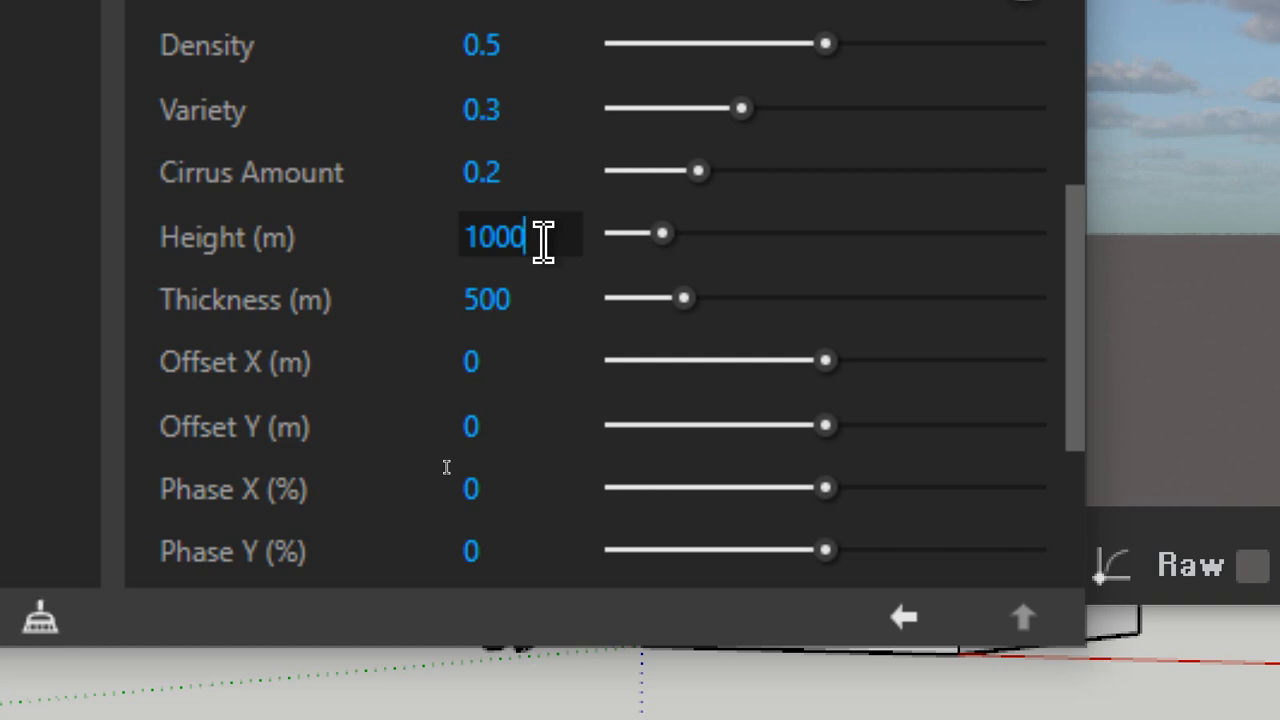
{"action": "left_click", "coordinate": [555, 297]}
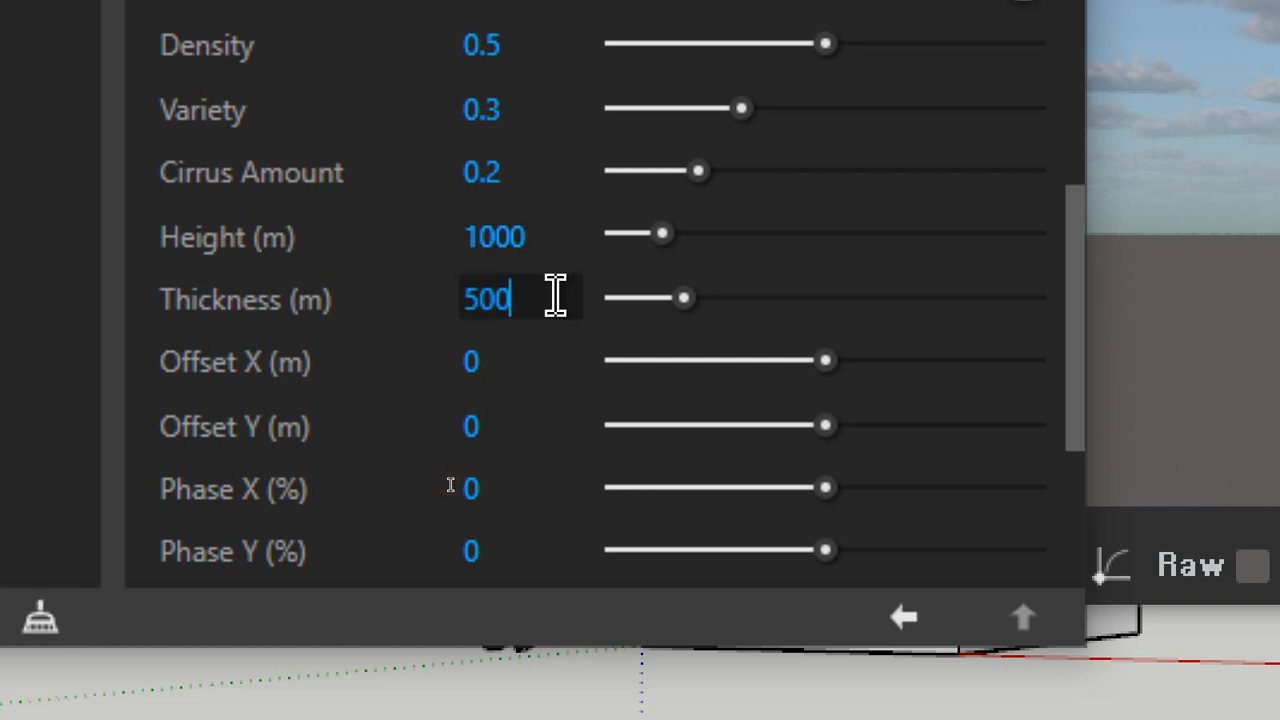
{"action": "scroll", "coordinate": [537, 490], "scroll_direction": "down", "scroll_amount": 3}
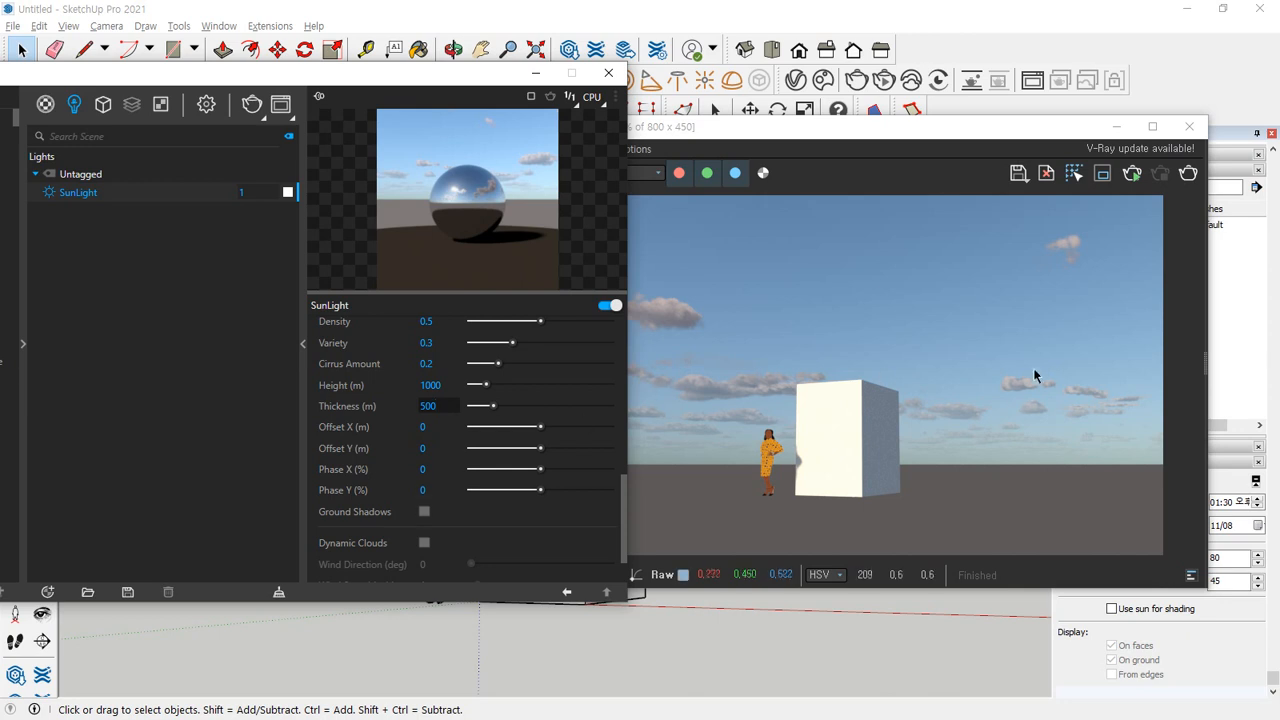
Close the V-Ray Frame Buffer and the V-Ray Asset Editor
{"action": "left_click", "coordinate": [705, 322]}
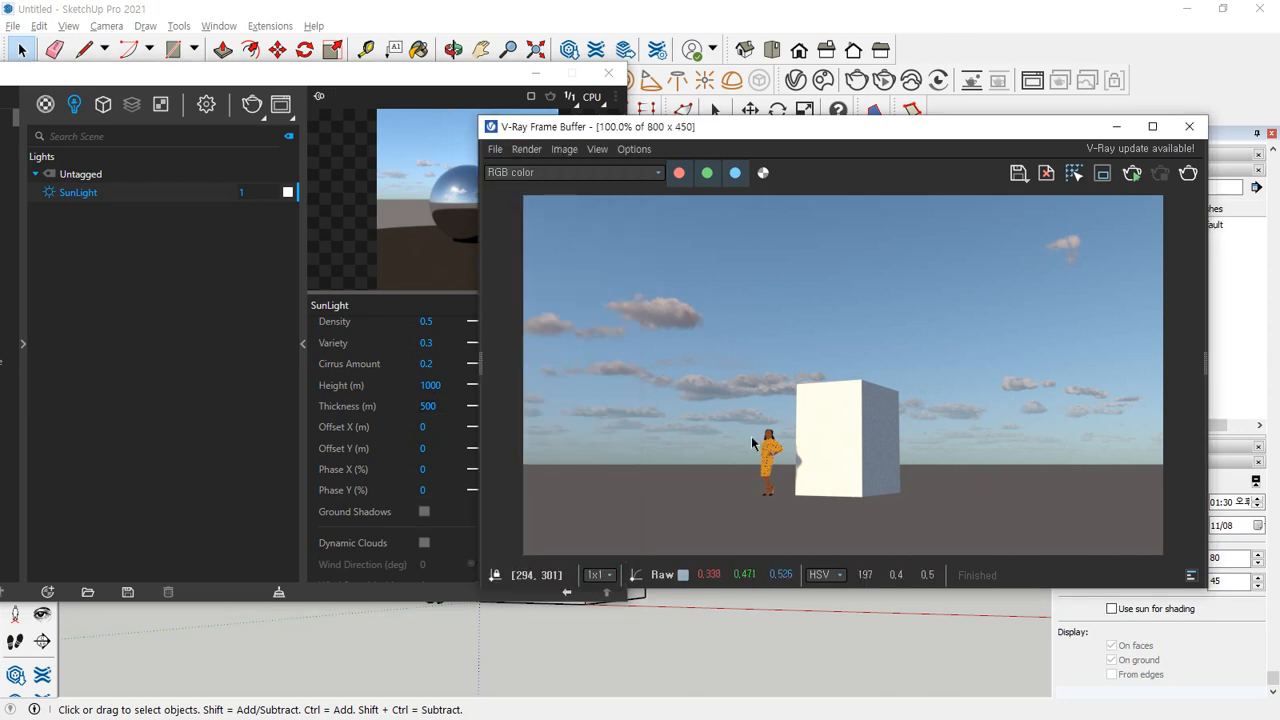
{"action": "left_click", "coordinate": [237, 327]}
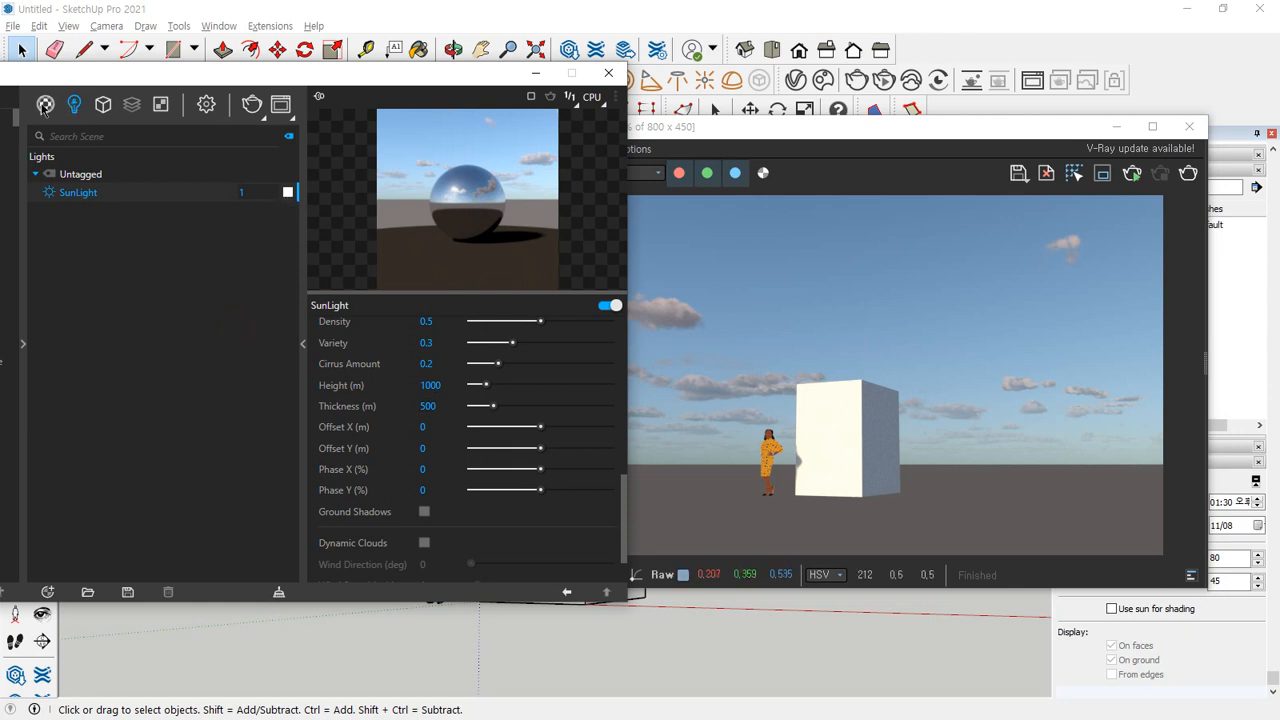
{"action": "left_click", "coordinate": [1189, 129]}
{"action": "left_click", "coordinate": [609, 74]}
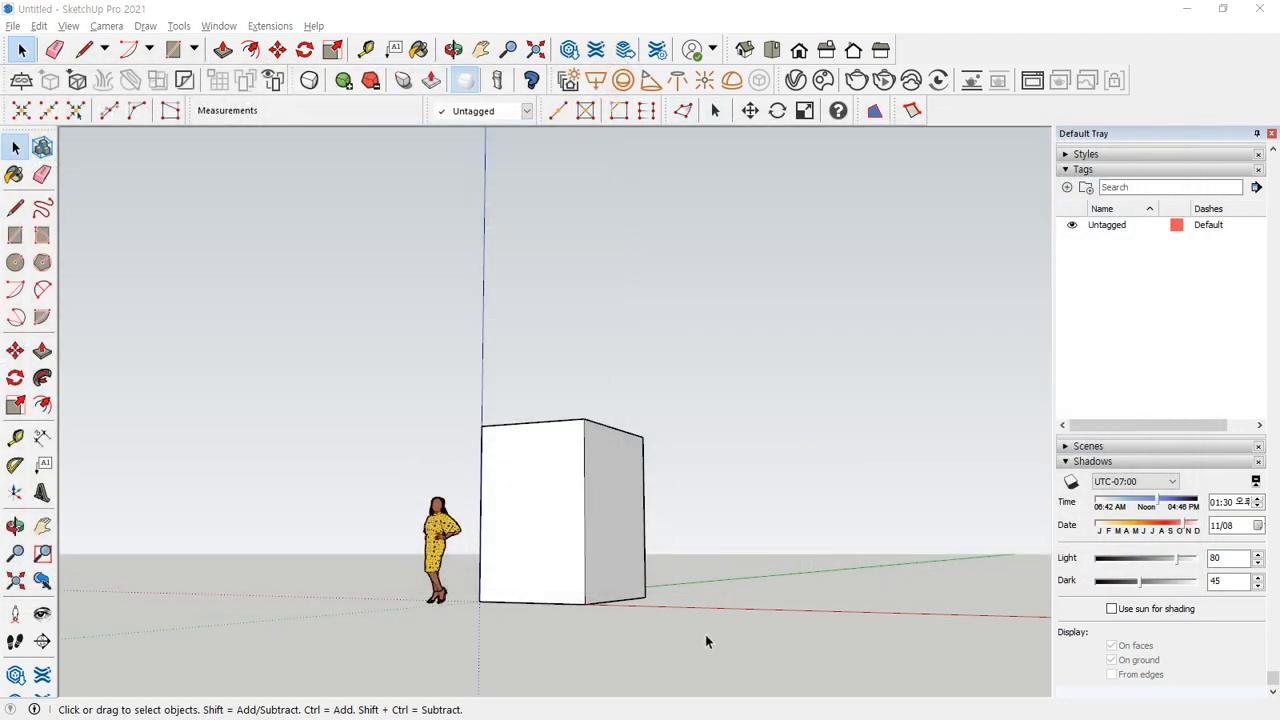
Delete the whole box beside the standing figure
{"action": "left_click_drag", "start_coordinate": [703, 610], "coordinate": [563, 420]}
{"action": "left_click", "coordinate": [558, 505]}
{"action": "triple_click", "coordinate": [558, 503]}
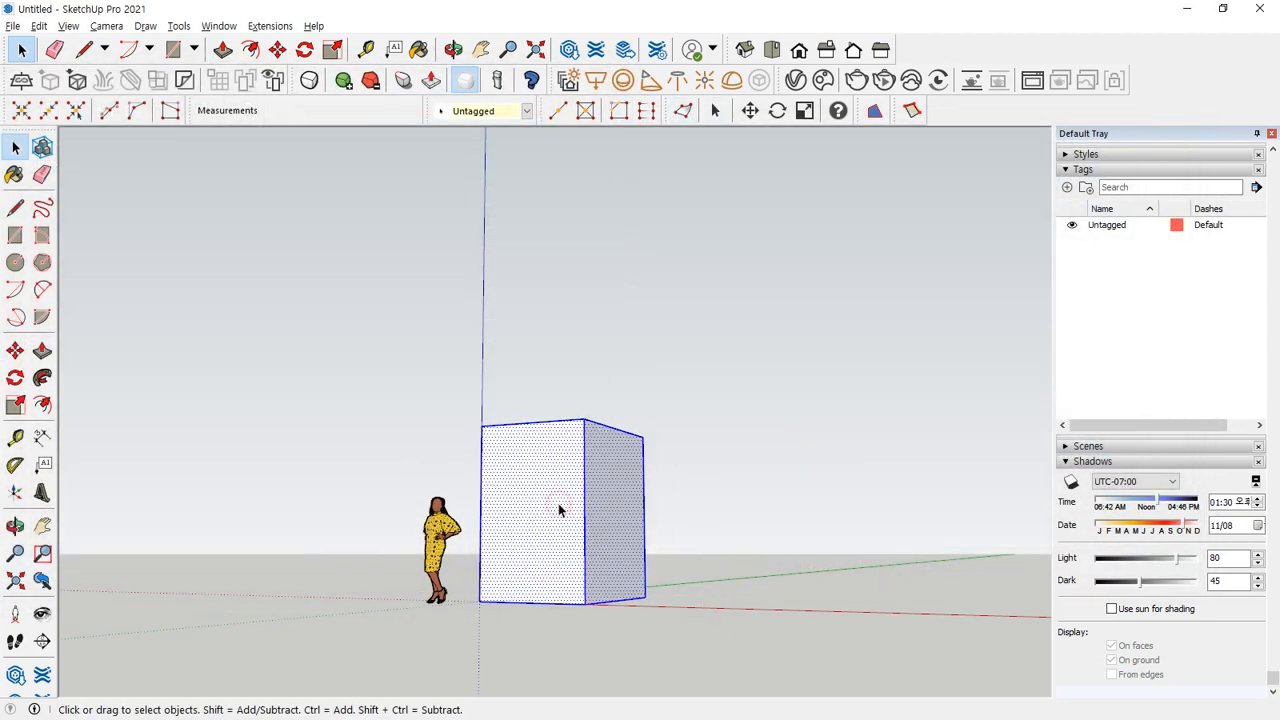
{"action": "key", "text": "Delete"}
Draw a 5000 by 5000 mm rectangle on the ground starting at the origin
{"action": "middle_click_drag", "start_coordinate": [591, 474], "coordinate": [609, 576]}
{"action": "middle_click_drag", "start_coordinate": [584, 519], "coordinate": [571, 417], "text": "shift"}
{"action": "middle_click_drag", "start_coordinate": [602, 440], "coordinate": [609, 482]}
{"action": "key", "text": "r"}
{"action": "left_click", "coordinate": [468, 476]}
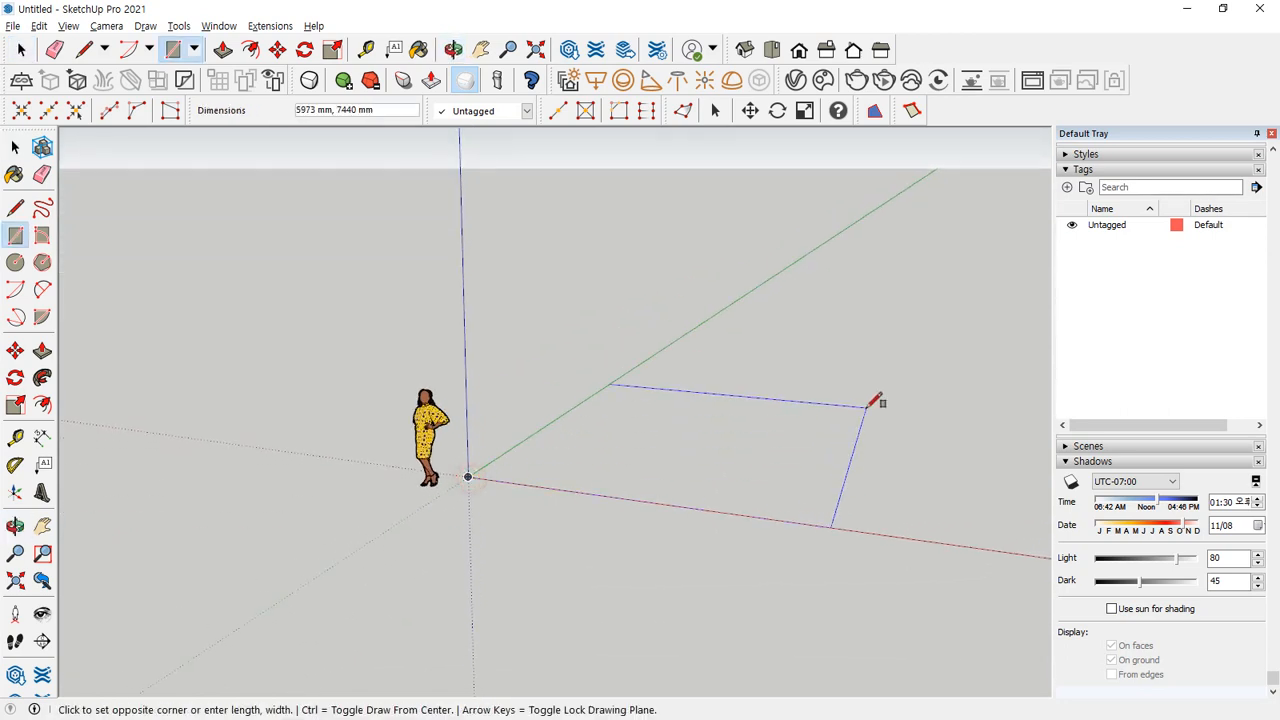
{"action": "type", "text": "5000,5000"}
{"action": "key", "text": "Return"}
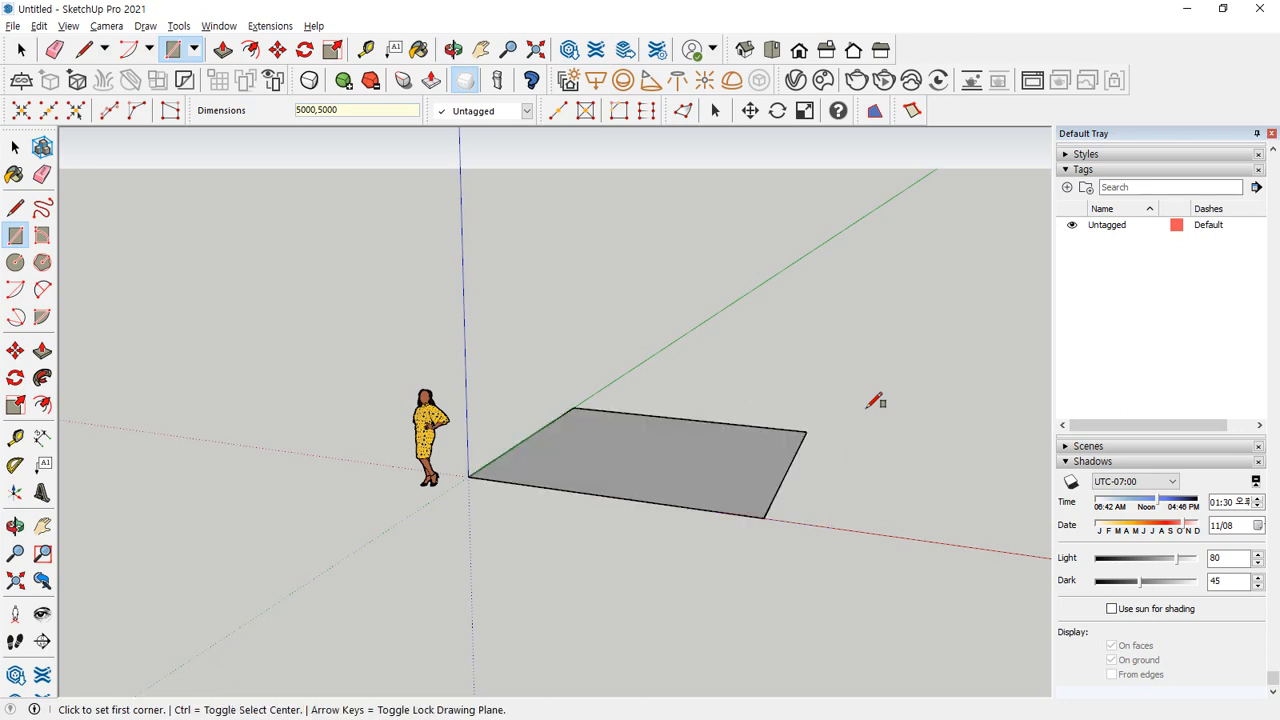
{"action": "key", "text": "p"}
{"action": "left_click", "coordinate": [737, 458]}
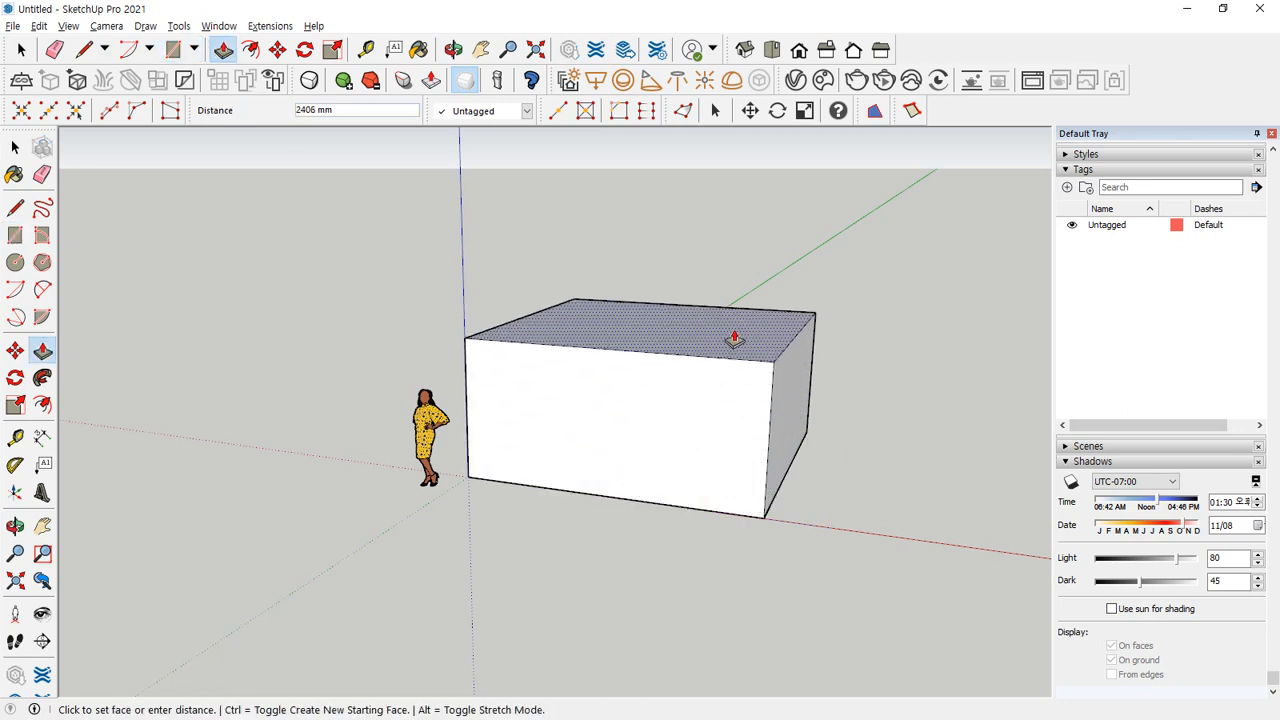
{"action": "key", "text": "Return"}
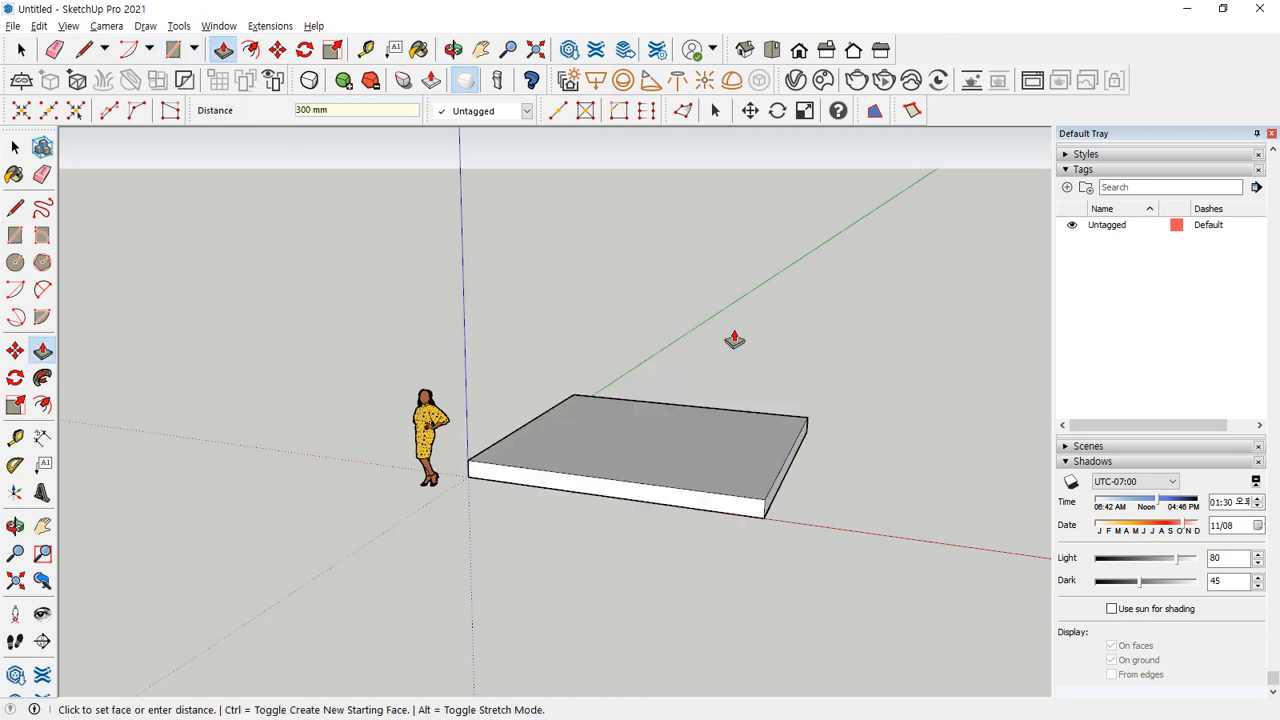
{"action": "key", "text": "ctrl+z"}
Push/Pull the ground square up 3000 mm and delete the resulting box's front face to open the room
{"action": "left_click", "coordinate": [689, 451]}
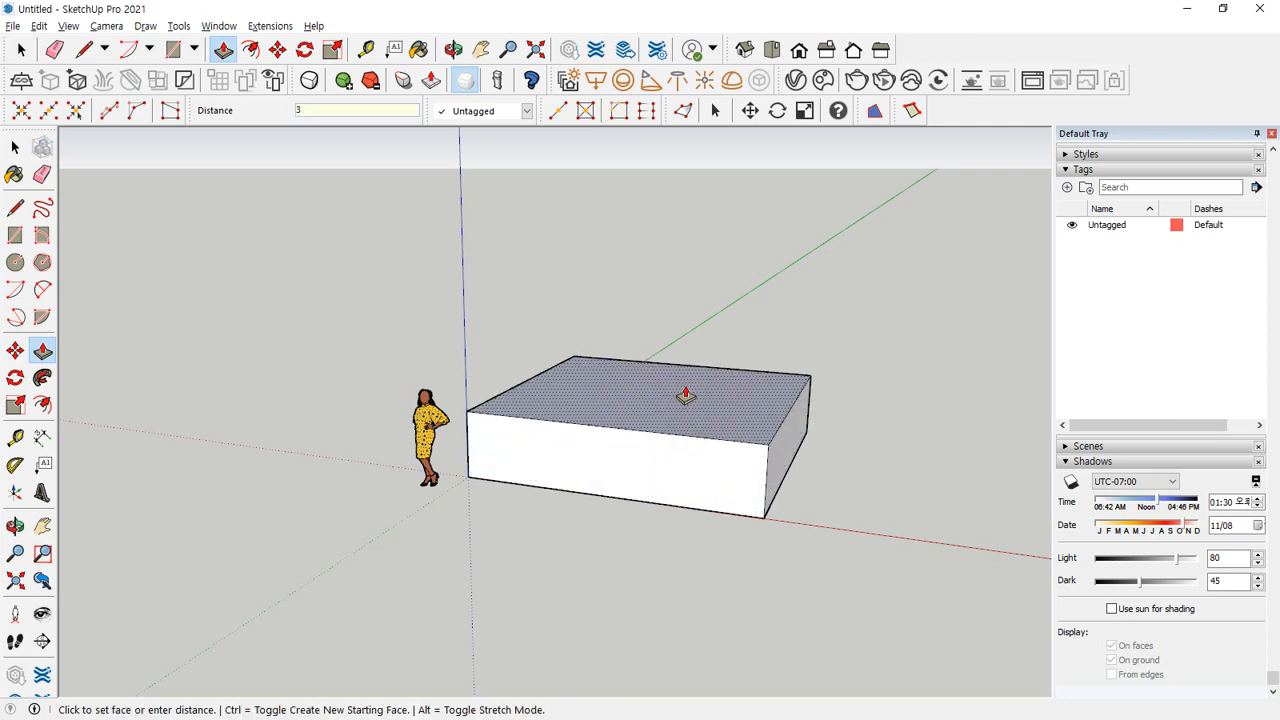
{"action": "type", "text": "3000"}
{"action": "key", "text": "Return"}
{"action": "key", "text": "space"}
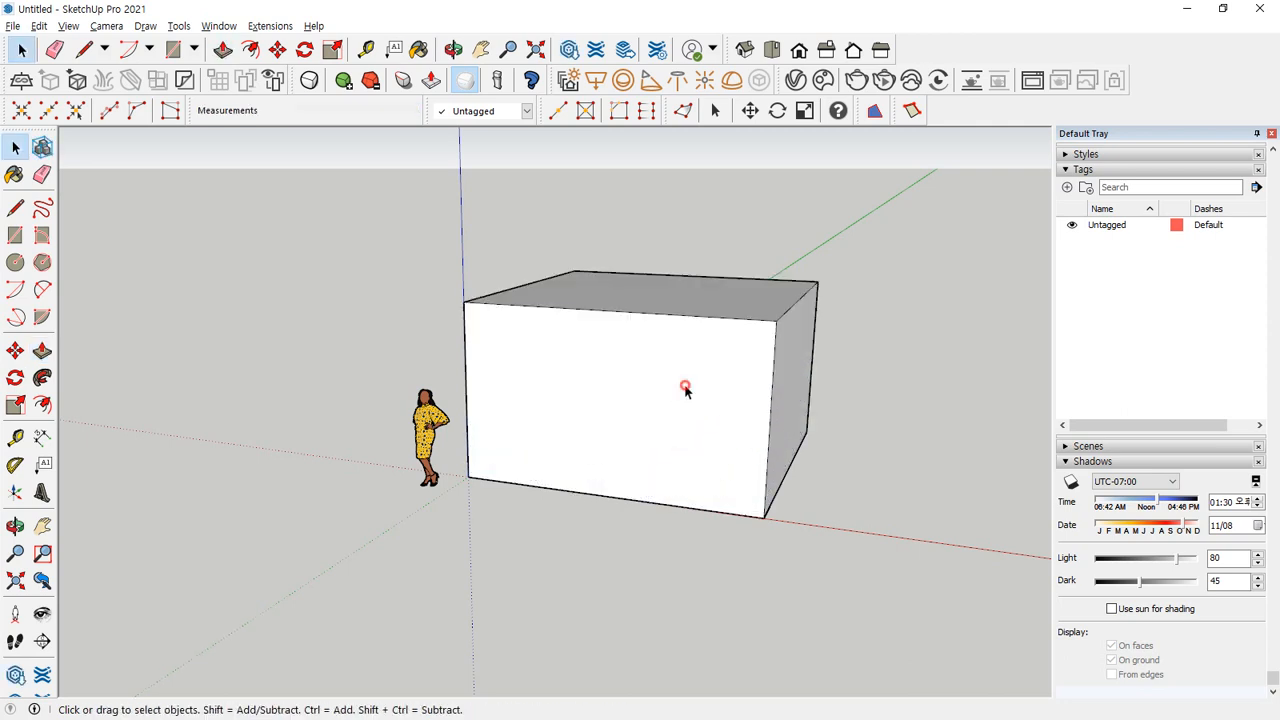
{"action": "left_click", "coordinate": [684, 392]}
{"action": "key", "text": "Delete"}
Cut a window opening about 2499 by 1580 mm in the room's back wall, starting from the wall's upper edge
{"action": "scroll", "coordinate": [667, 392], "scroll_direction": "up", "scroll_amount": 2}
{"action": "scroll", "coordinate": [667, 393], "scroll_direction": "up", "scroll_amount": 3}
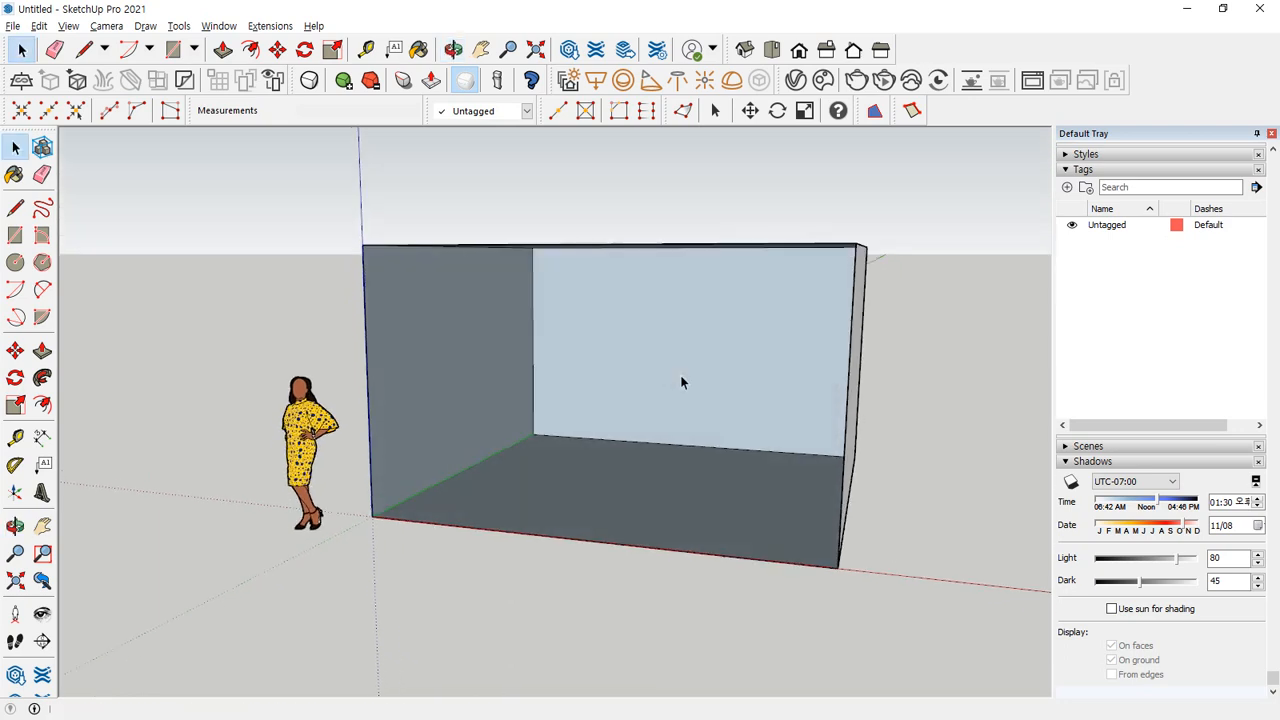
{"action": "scroll", "coordinate": [678, 369], "scroll_direction": "up", "scroll_amount": 1}
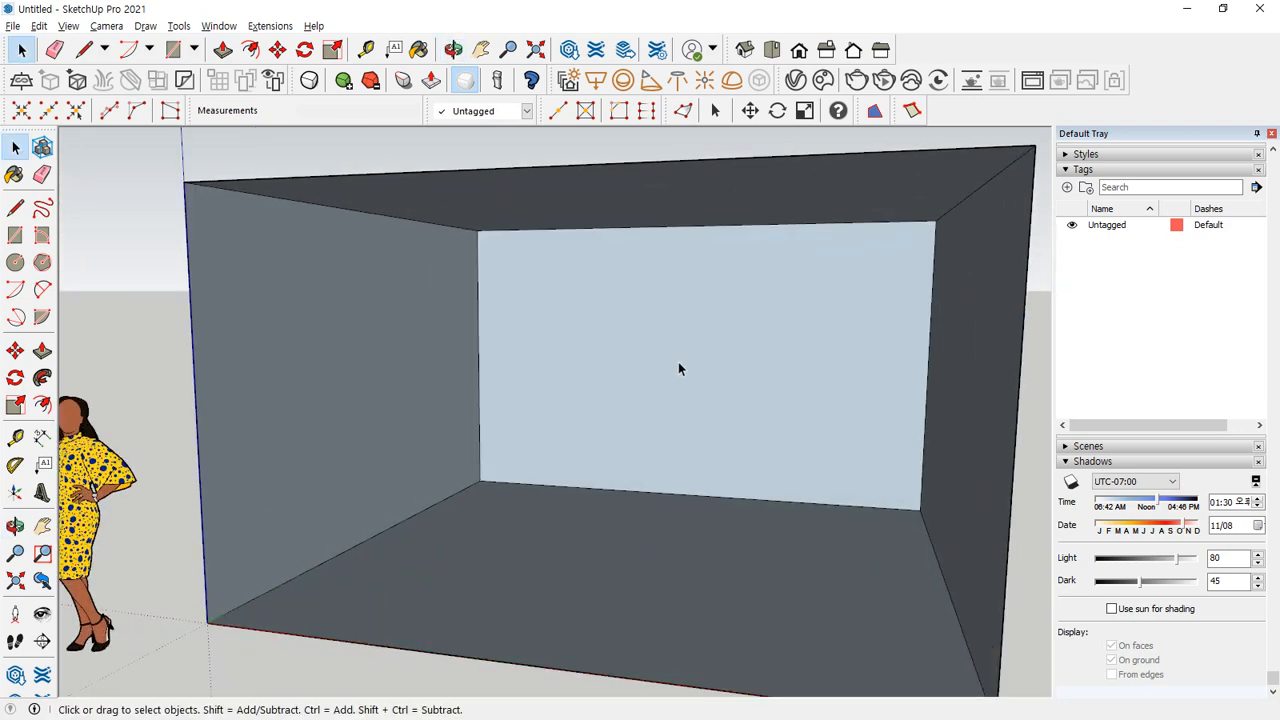
{"action": "key", "text": "r"}
{"action": "left_click", "coordinate": [587, 228]}
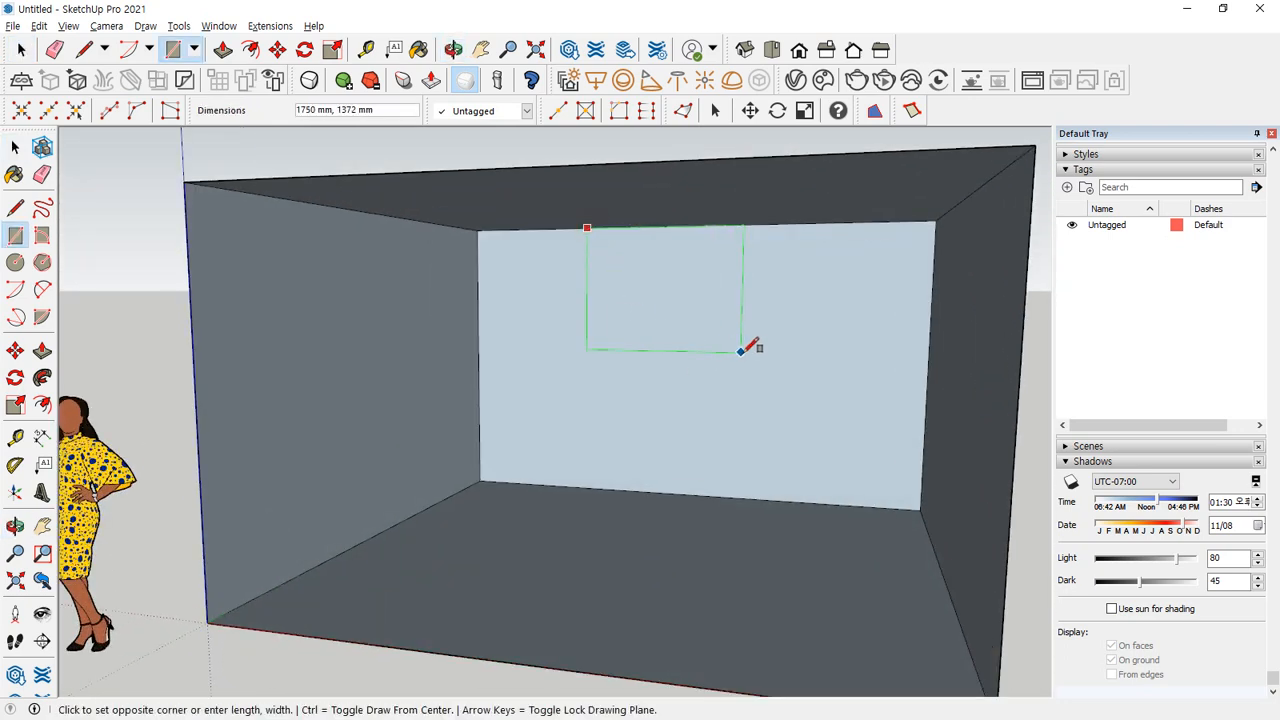
{"action": "left_click", "coordinate": [813, 371]}
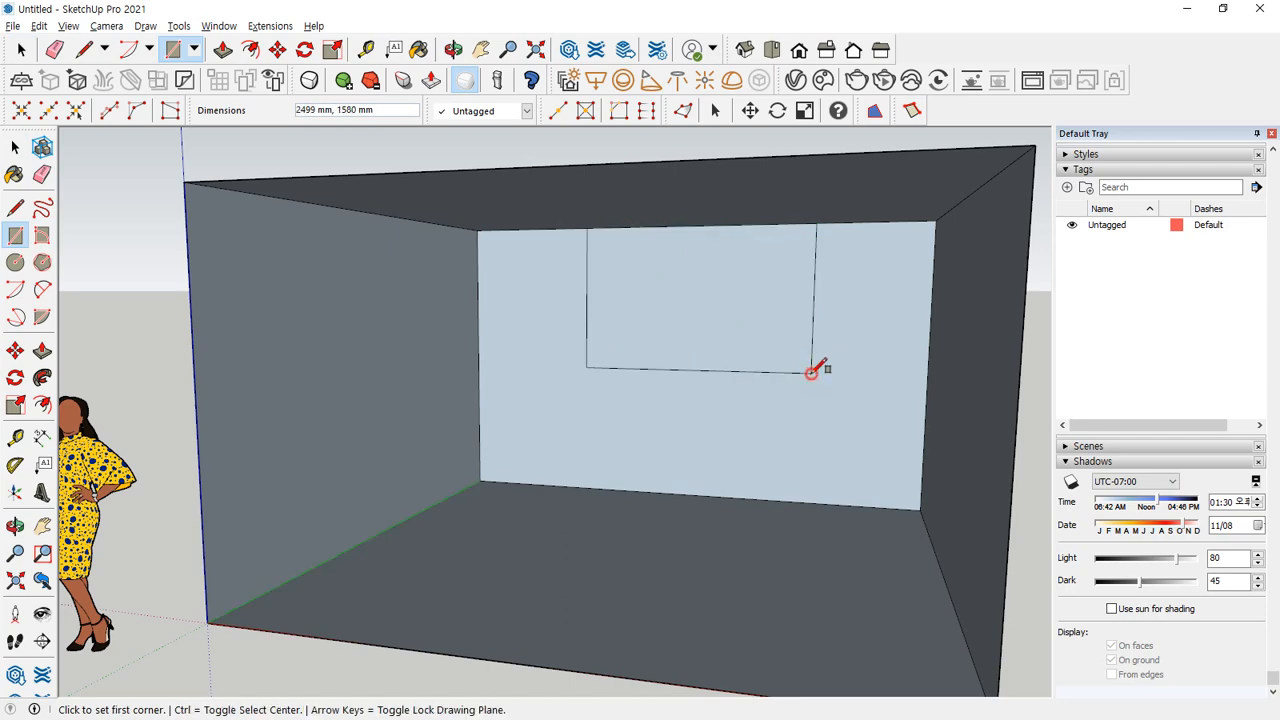
{"action": "key", "text": "space"}
{"action": "left_click", "coordinate": [727, 318]}
{"action": "key", "text": "Delete"}
Place a V-Ray Rectangle Light on the room's ceiling near the window, facing down
{"action": "middle_click_drag", "start_coordinate": [700, 368], "coordinate": [788, 384]}
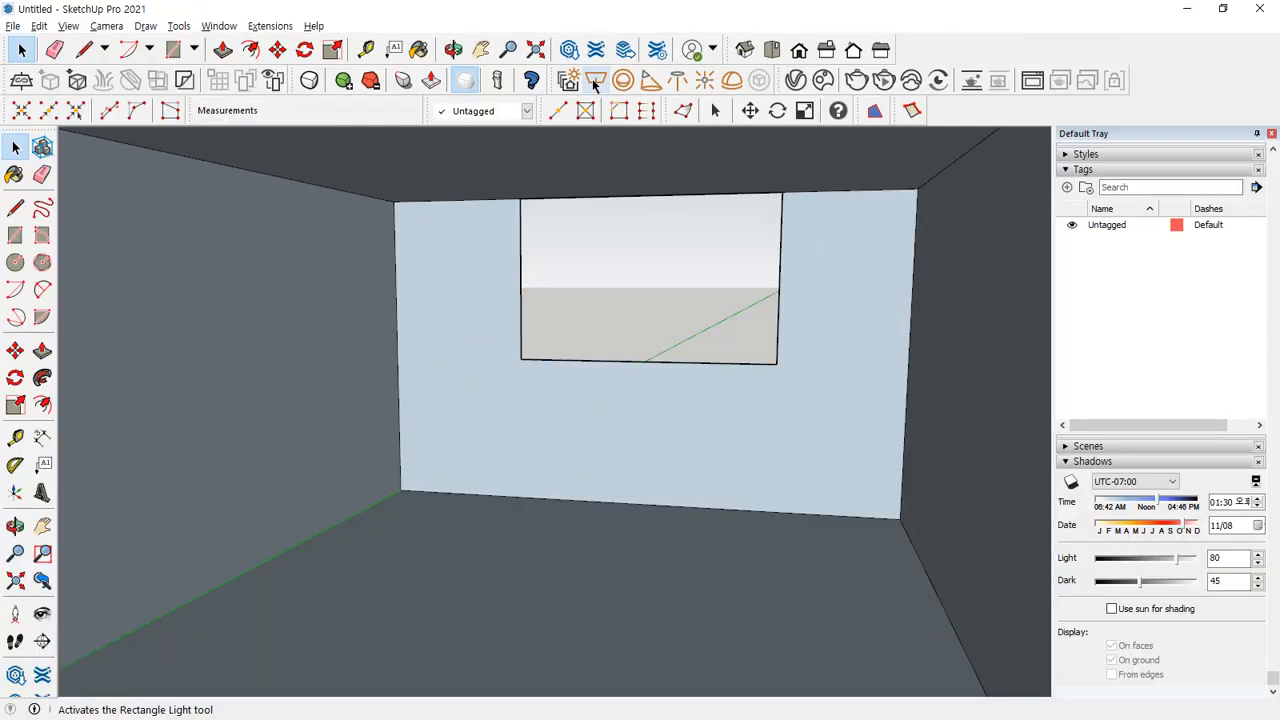
{"action": "left_click", "coordinate": [596, 80]}
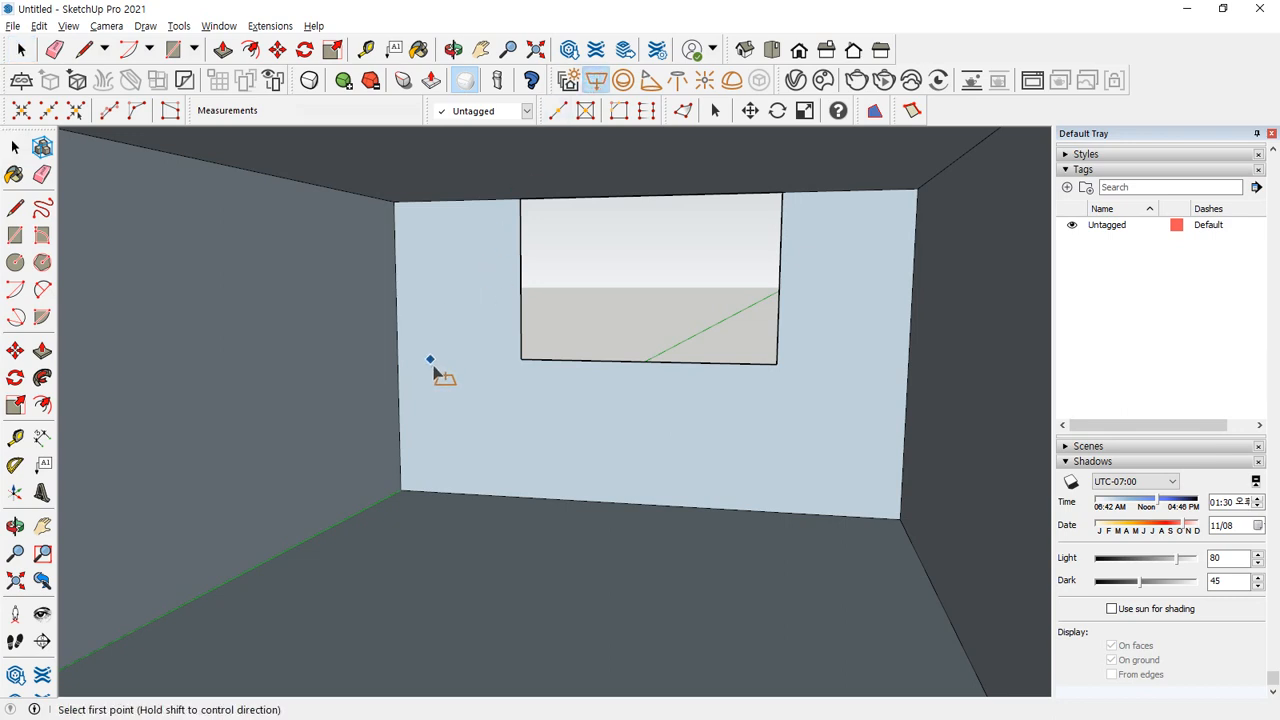
{"action": "left_click", "coordinate": [424, 607]}
{"action": "key", "text": "Escape"}
{"action": "left_click", "coordinate": [412, 163]}
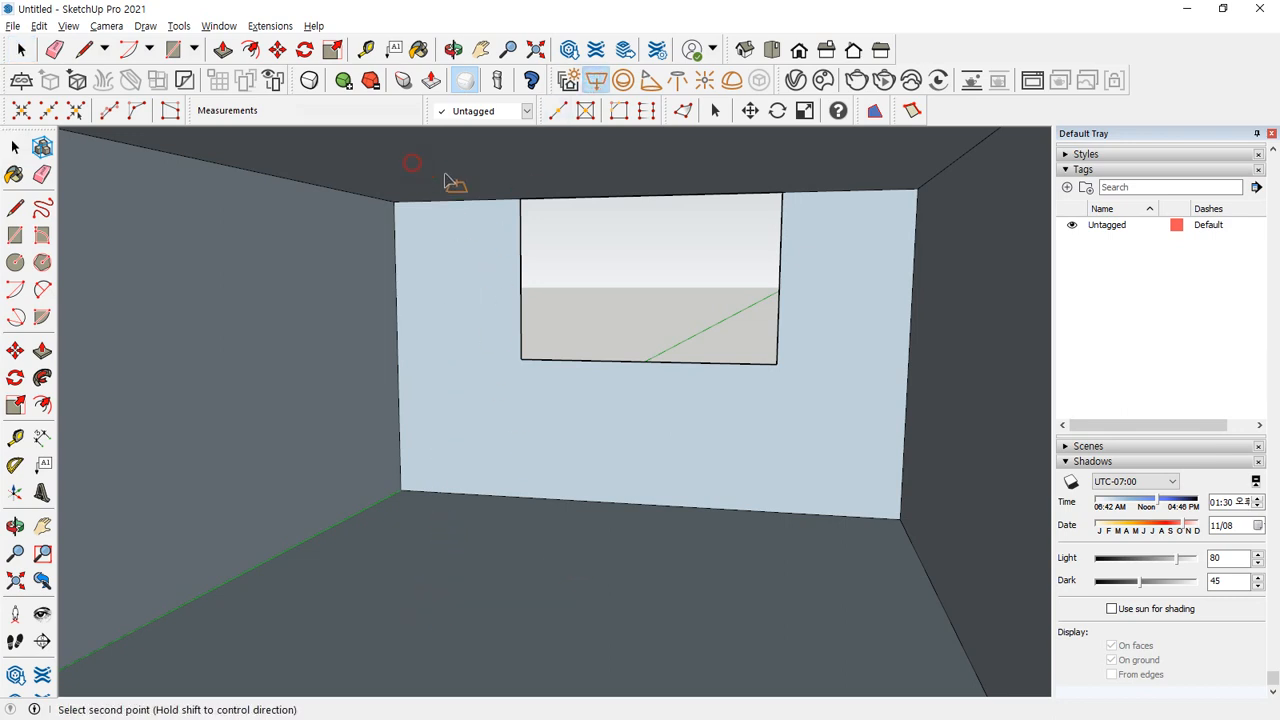
{"action": "left_click", "coordinate": [582, 194]}
{"action": "mouse_move", "coordinate": [511, 181]}
{"action": "left_mouse_down"}
{"action": "mouse_move", "coordinate": [477, 320]}
{"action": "mouse_move", "coordinate": [526, 333]}
{"action": "left_mouse_up"}
{"action": "key", "text": "Escape"}
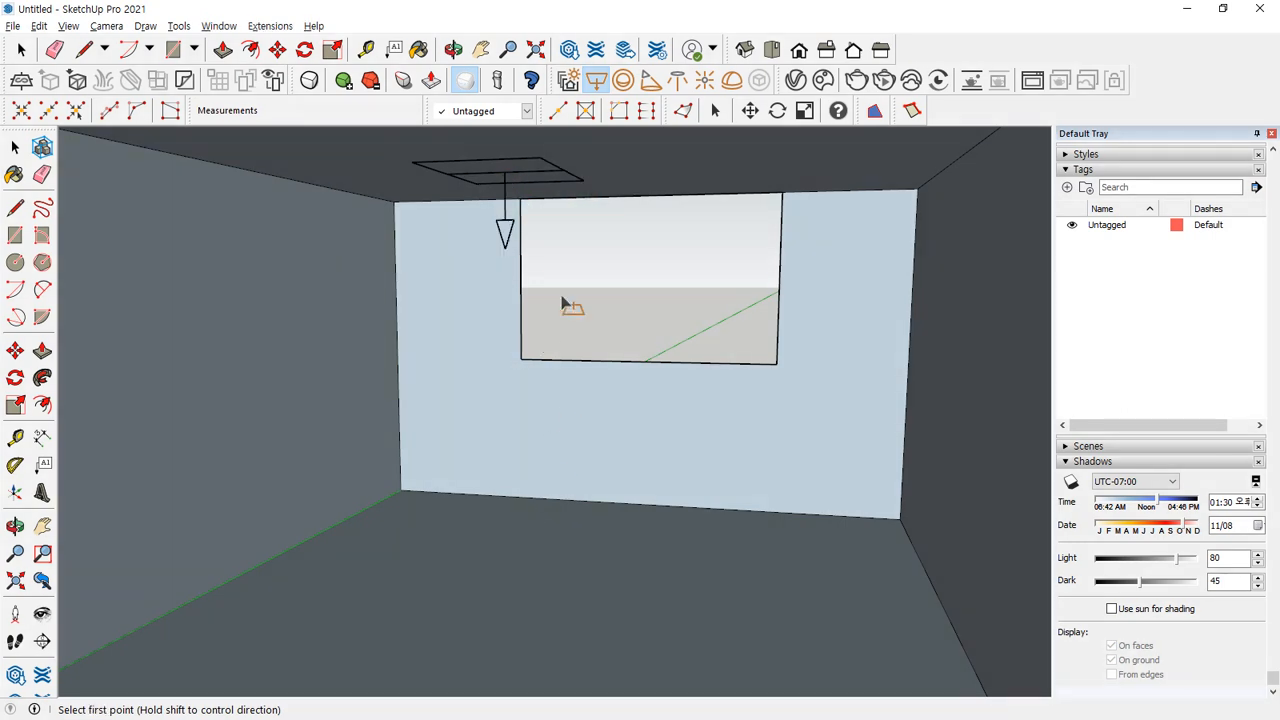
{"action": "left_click", "coordinate": [500, 634]}
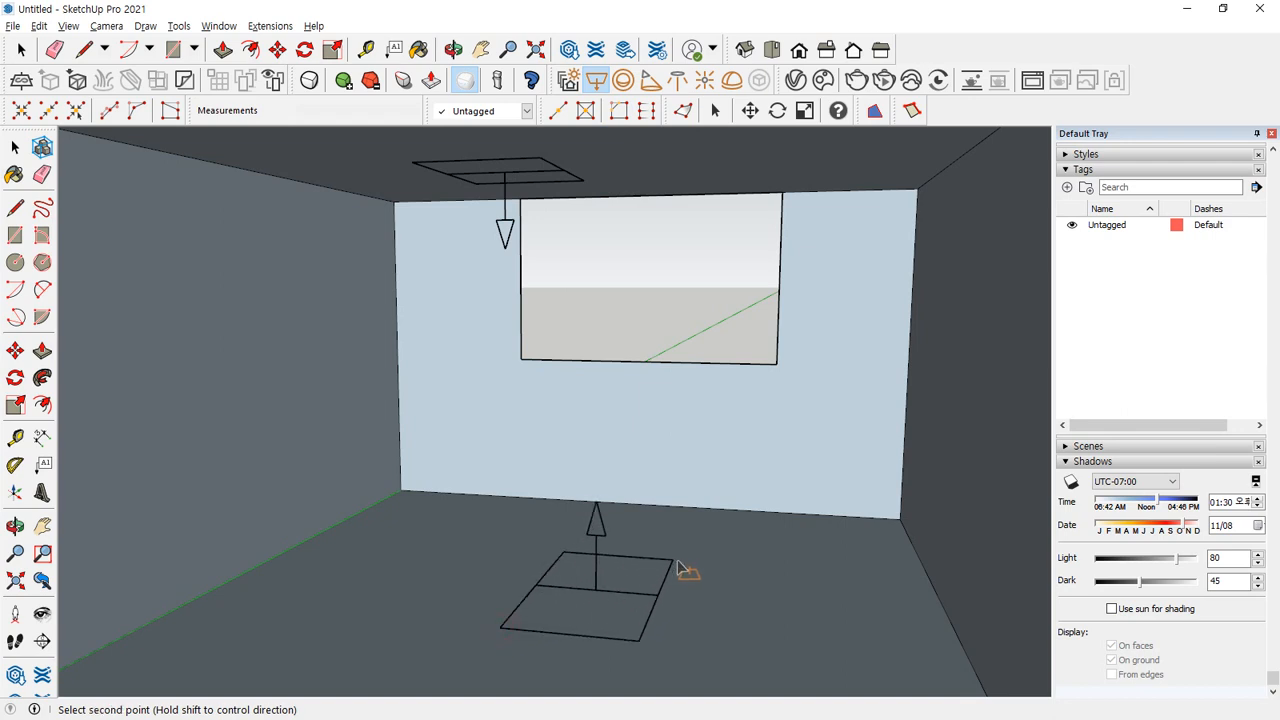
{"action": "mouse_move", "coordinate": [555, 608]}
{"action": "left_mouse_down"}
{"action": "mouse_move", "coordinate": [528, 494]}
{"action": "mouse_move", "coordinate": [550, 510]}
{"action": "left_mouse_up"}
{"action": "key", "text": "Escape"}
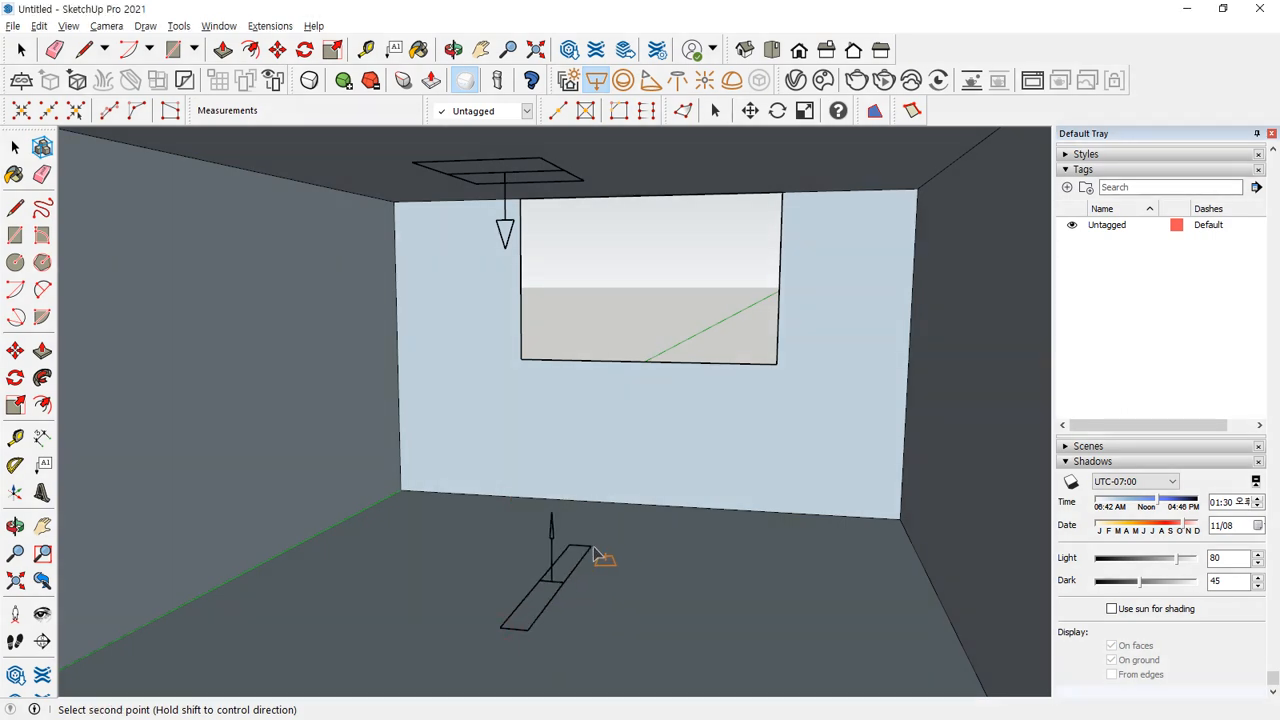
{"action": "key", "text": "Escape"}
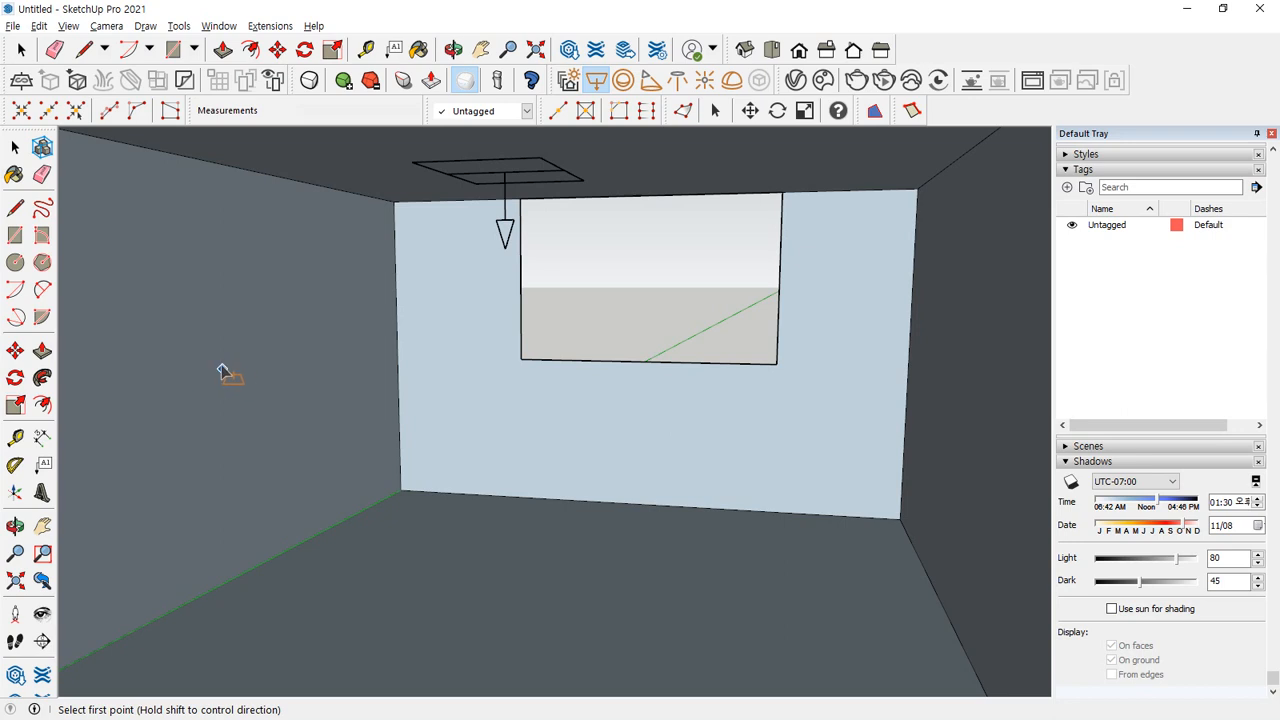
{"action": "mouse_move", "coordinate": [98, 312]}
{"action": "left_mouse_down"}
{"action": "mouse_move", "coordinate": [150, 364]}
{"action": "mouse_move", "coordinate": [343, 330]}
{"action": "mouse_move", "coordinate": [145, 328]}
{"action": "mouse_move", "coordinate": [180, 248]}
{"action": "mouse_move", "coordinate": [246, 250]}
{"action": "left_mouse_up"}
{"action": "mouse_move", "coordinate": [208, 376]}
{"action": "left_mouse_down"}
{"action": "mouse_move", "coordinate": [206, 430]}
{"action": "mouse_move", "coordinate": [248, 422]}
{"action": "left_mouse_up"}
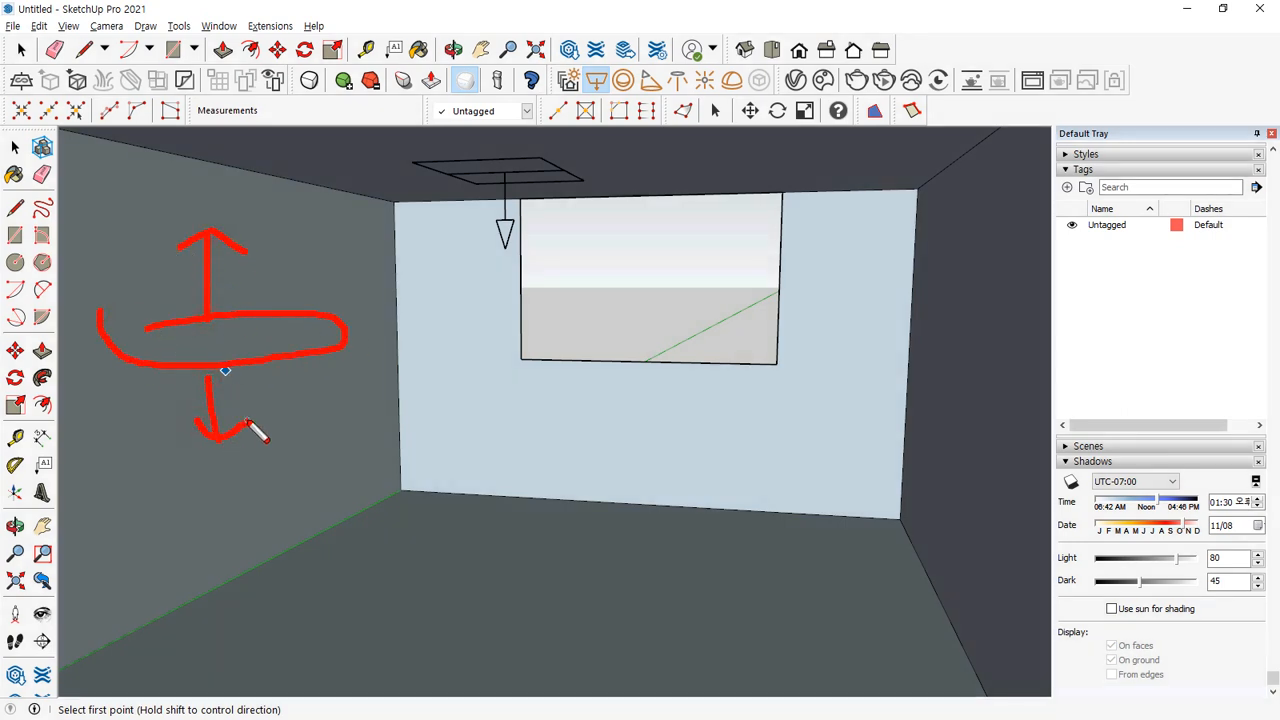
{"action": "mouse_move", "coordinate": [269, 232]}
{"action": "left_mouse_down"}
{"action": "mouse_move", "coordinate": [329, 198]}
{"action": "mouse_move", "coordinate": [342, 227]}
{"action": "left_mouse_up"}
{"action": "mouse_move", "coordinate": [976, 200]}
{"action": "left_mouse_down"}
{"action": "mouse_move", "coordinate": [918, 182]}
{"action": "mouse_move", "coordinate": [929, 205]}
{"action": "left_mouse_up"}
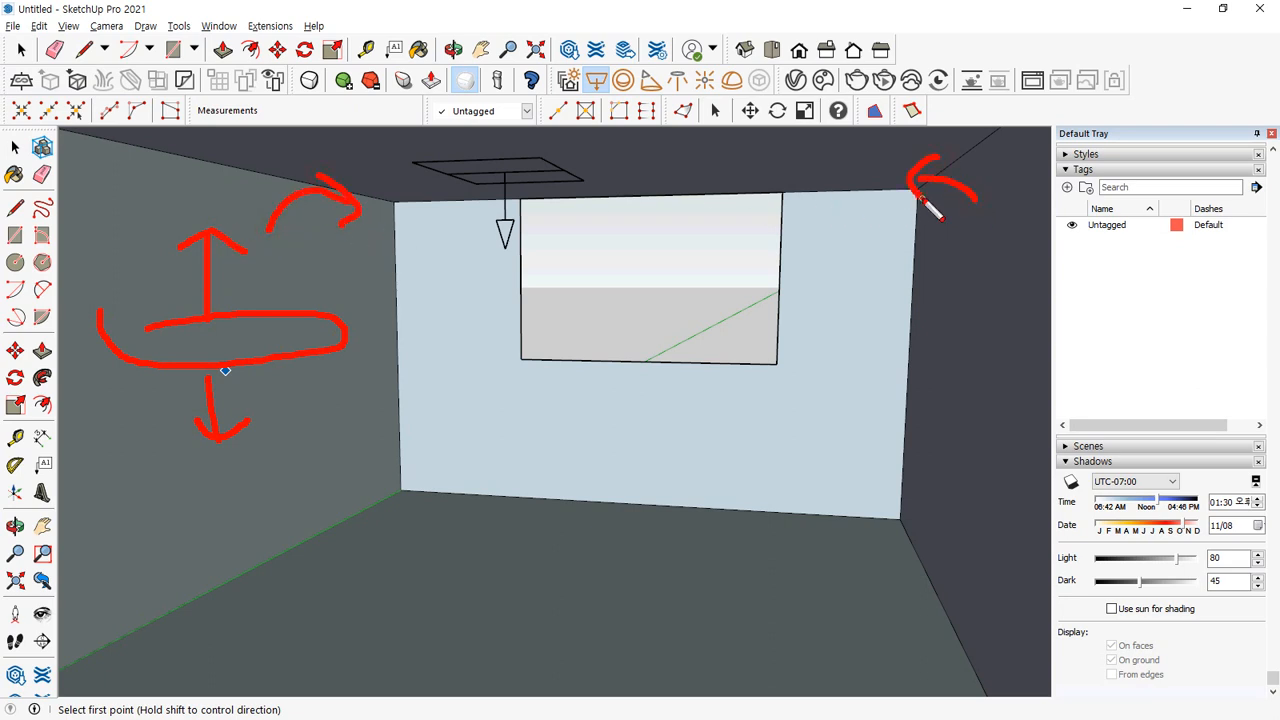
{"action": "key", "text": "Escape"}
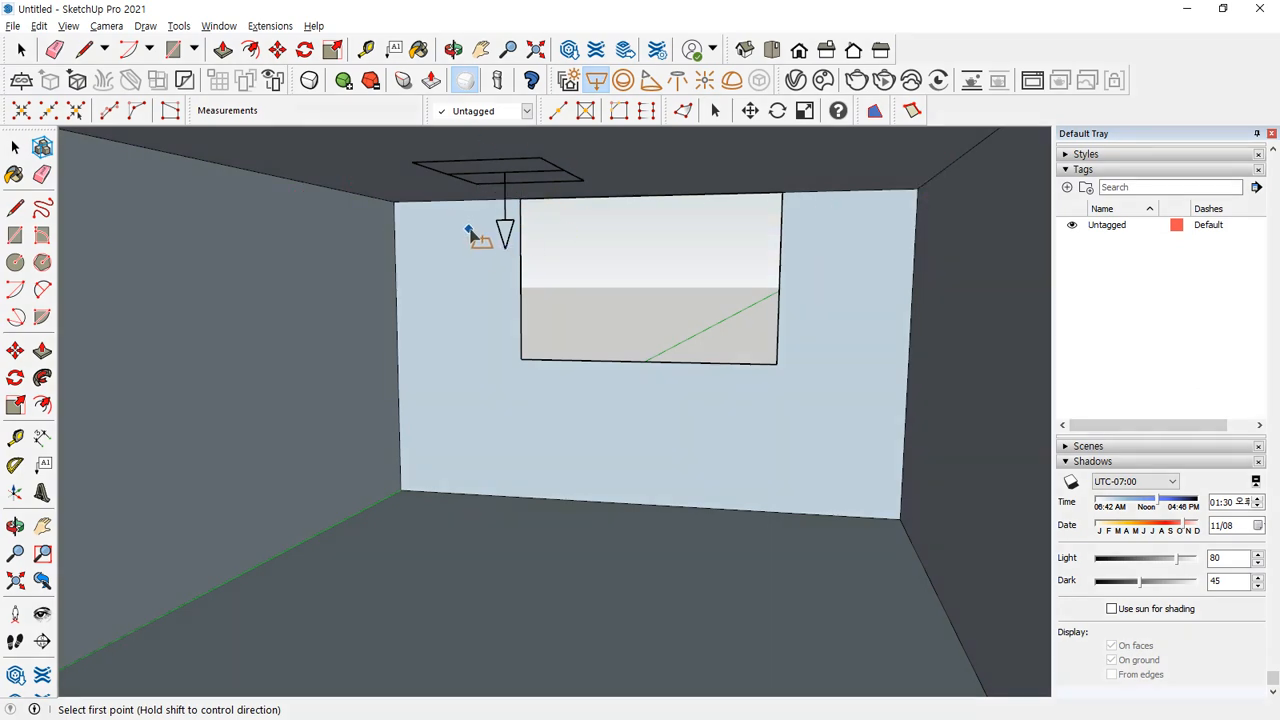
Move the rectangle light slightly down so it sits clear of the ceiling
{"action": "key", "text": "space"}
{"action": "left_click", "coordinate": [506, 245]}
{"action": "key", "text": "m"}
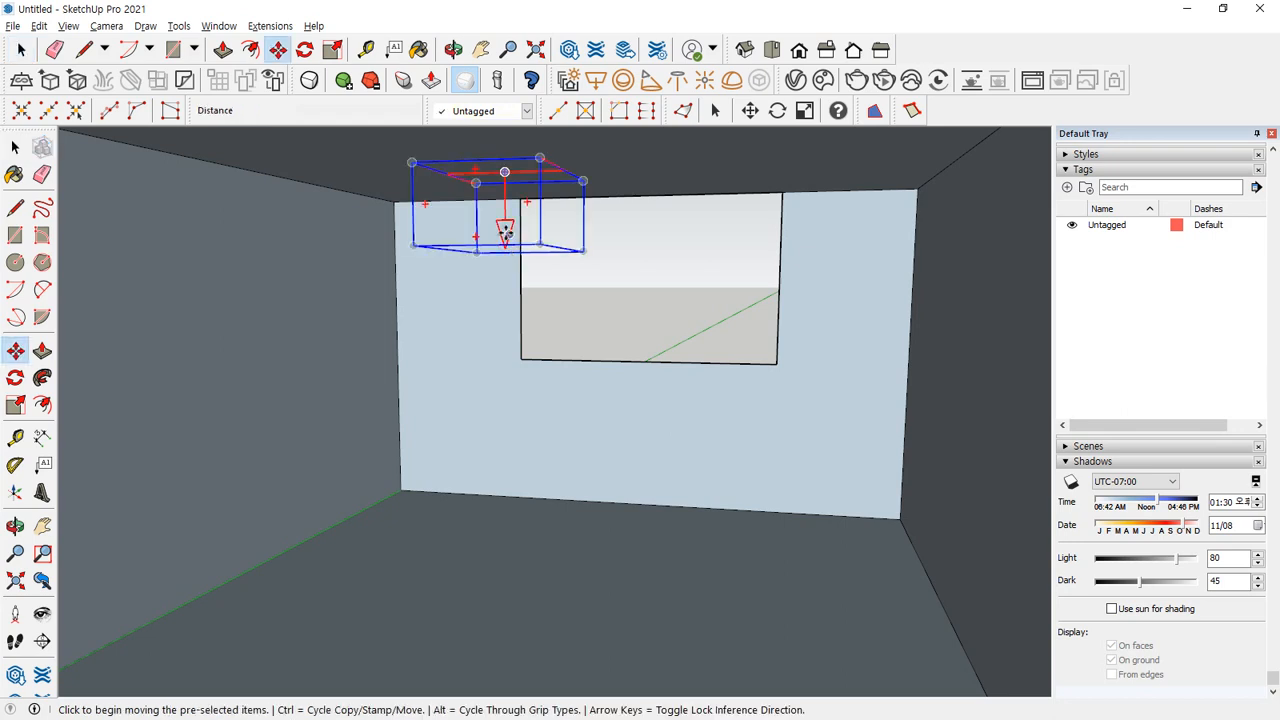
{"action": "left_click", "coordinate": [505, 242]}
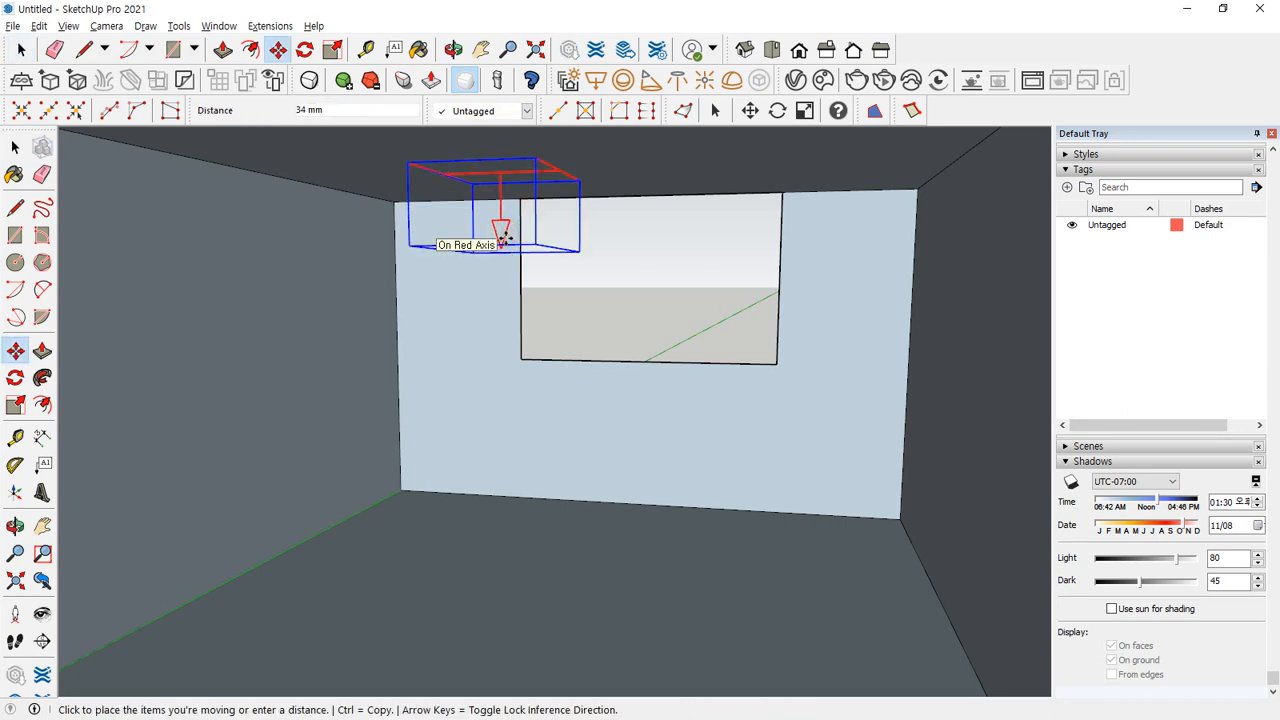
{"action": "left_click", "coordinate": [503, 235]}
{"action": "scroll", "coordinate": [474, 204], "scroll_direction": "up", "scroll_amount": 1}
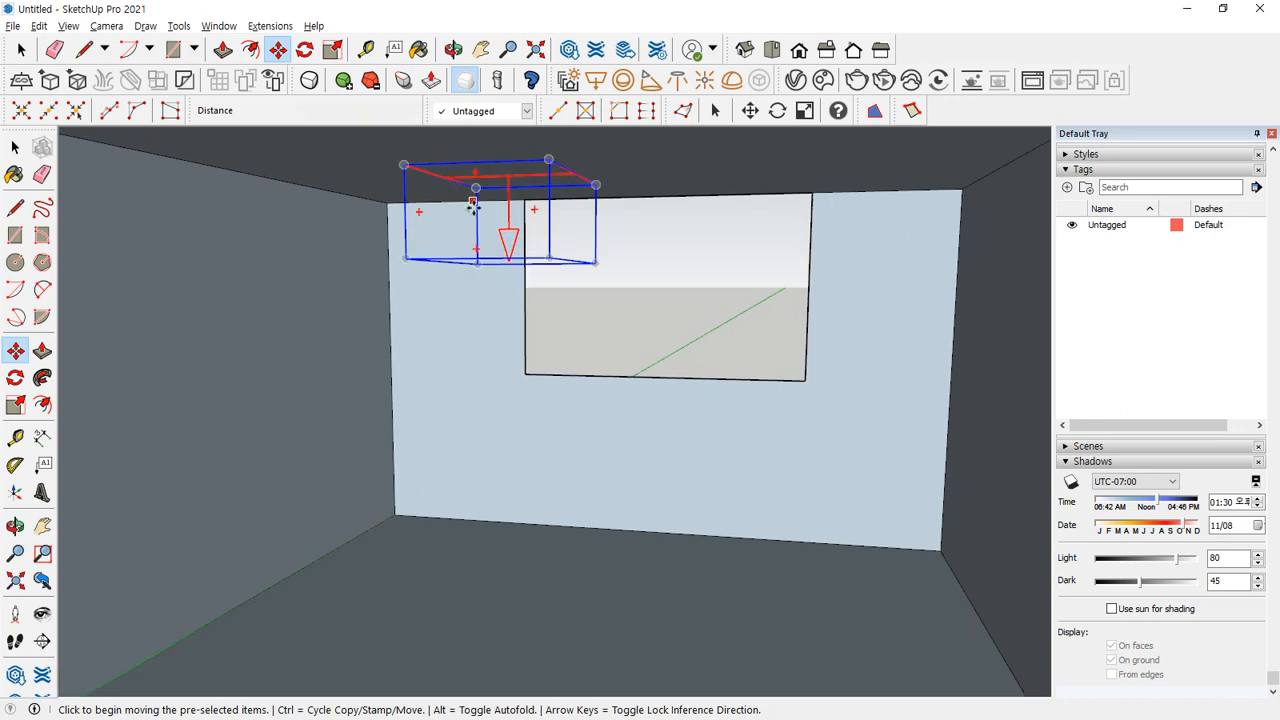
{"action": "middle_click_drag", "start_coordinate": [474, 204], "coordinate": [475, 196]}
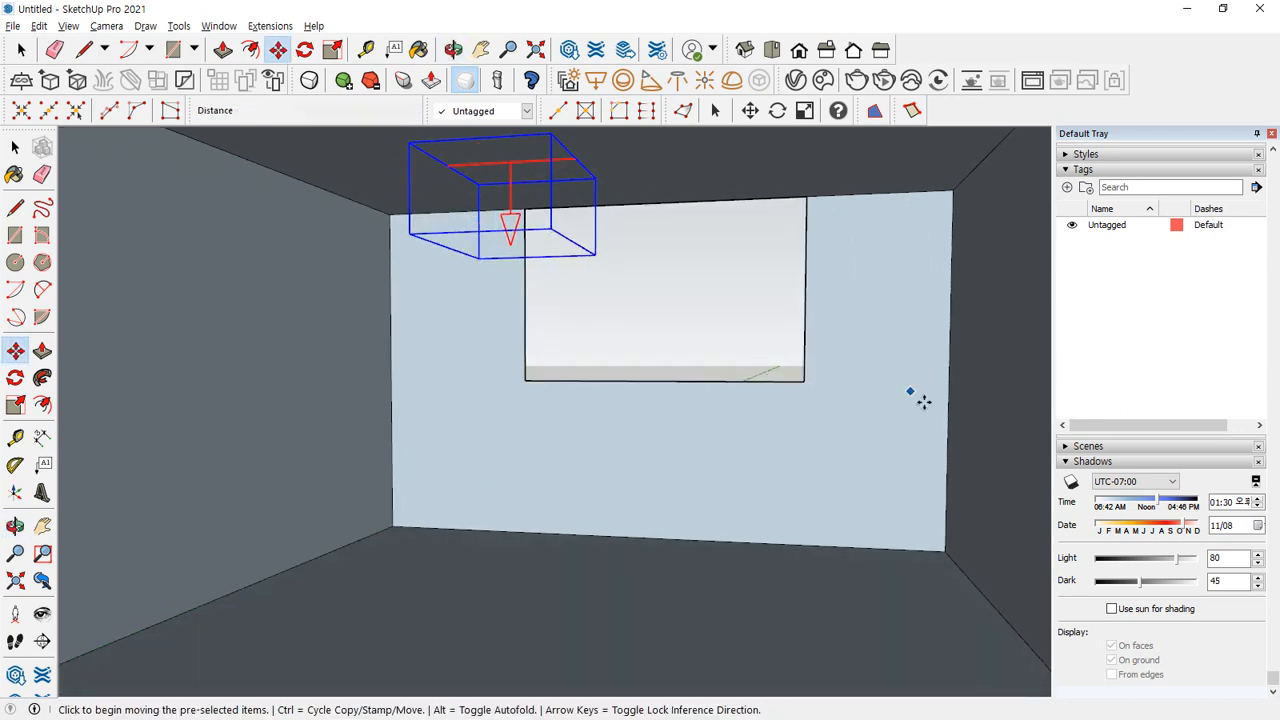
Set the shadow time to 01:30 AM
{"action": "key", "text": "ctrl"}
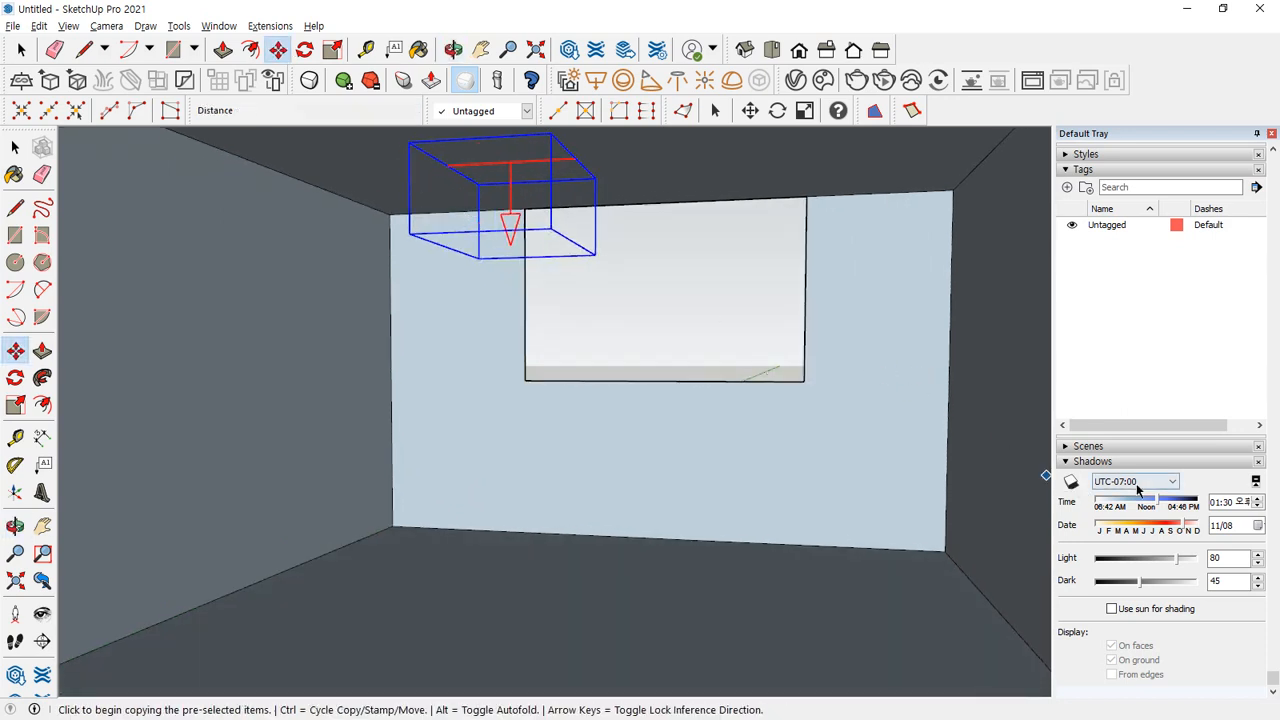
{"action": "left_click", "coordinate": [1240, 502]}
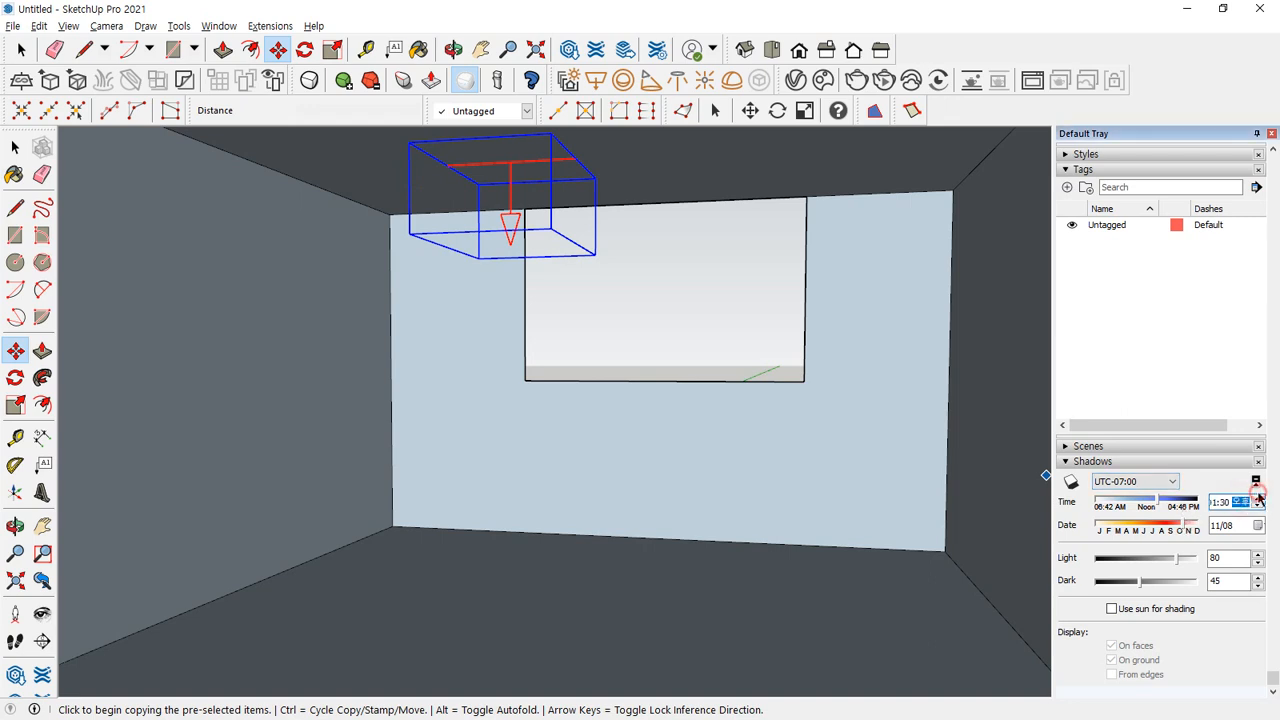
{"action": "left_click", "coordinate": [1258, 504]}
{"action": "key", "text": "space"}
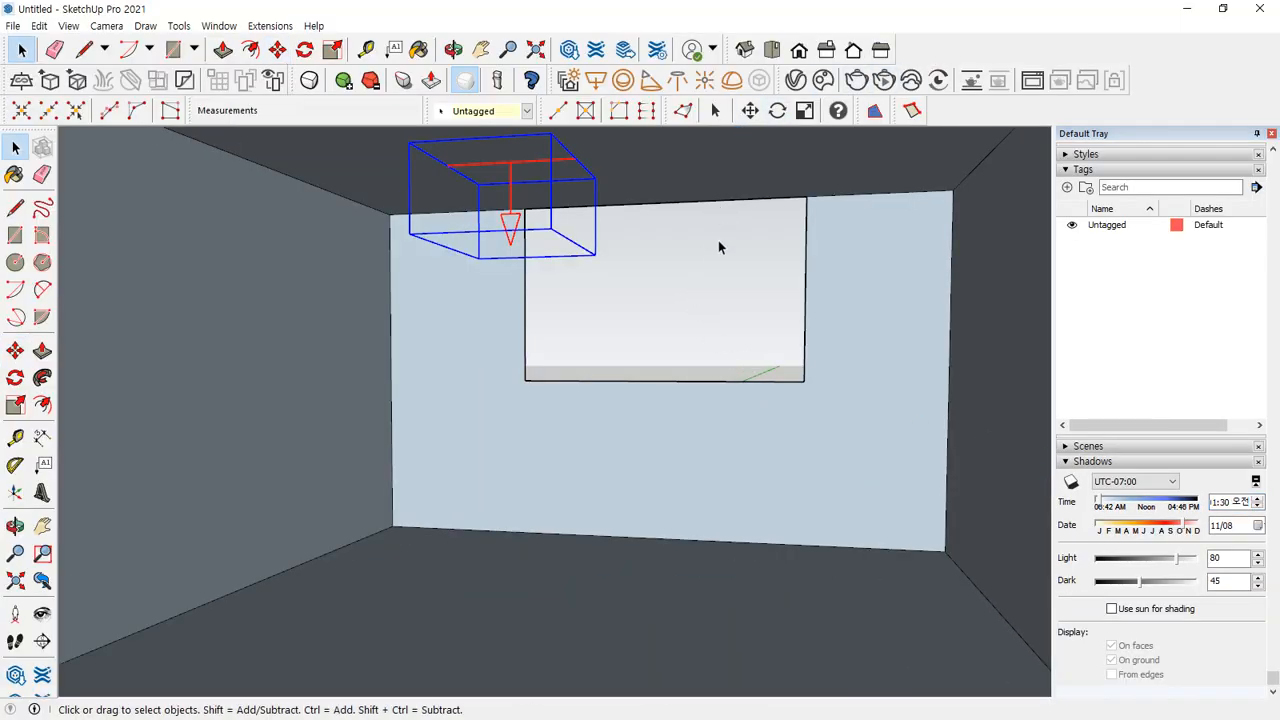
Deselect everything, render the room interior, and enlarge the ceiling light in the rendered image
{"action": "left_click", "coordinate": [718, 243]}
{"action": "left_click", "coordinate": [522, 238]}
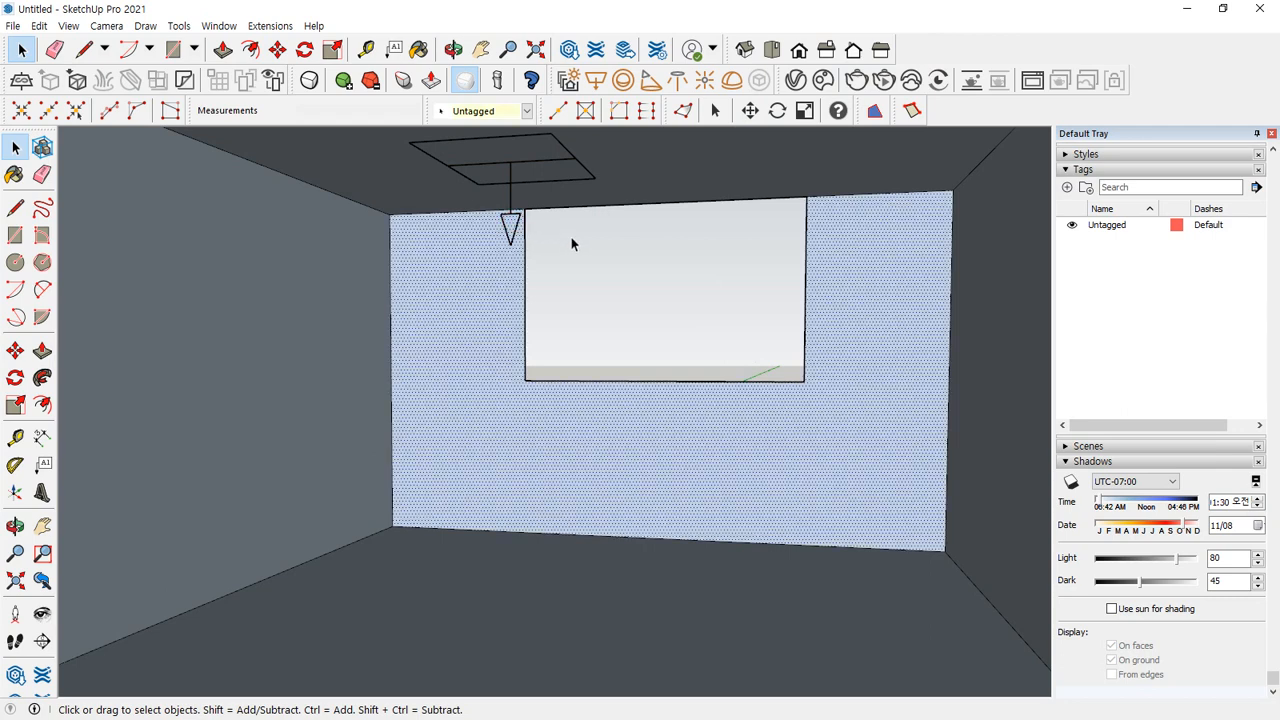
{"action": "scroll", "coordinate": [590, 255], "scroll_direction": "down", "scroll_amount": 1}
{"action": "left_click", "coordinate": [600, 267]}
{"action": "middle_click_drag", "start_coordinate": [606, 272], "coordinate": [636, 282]}
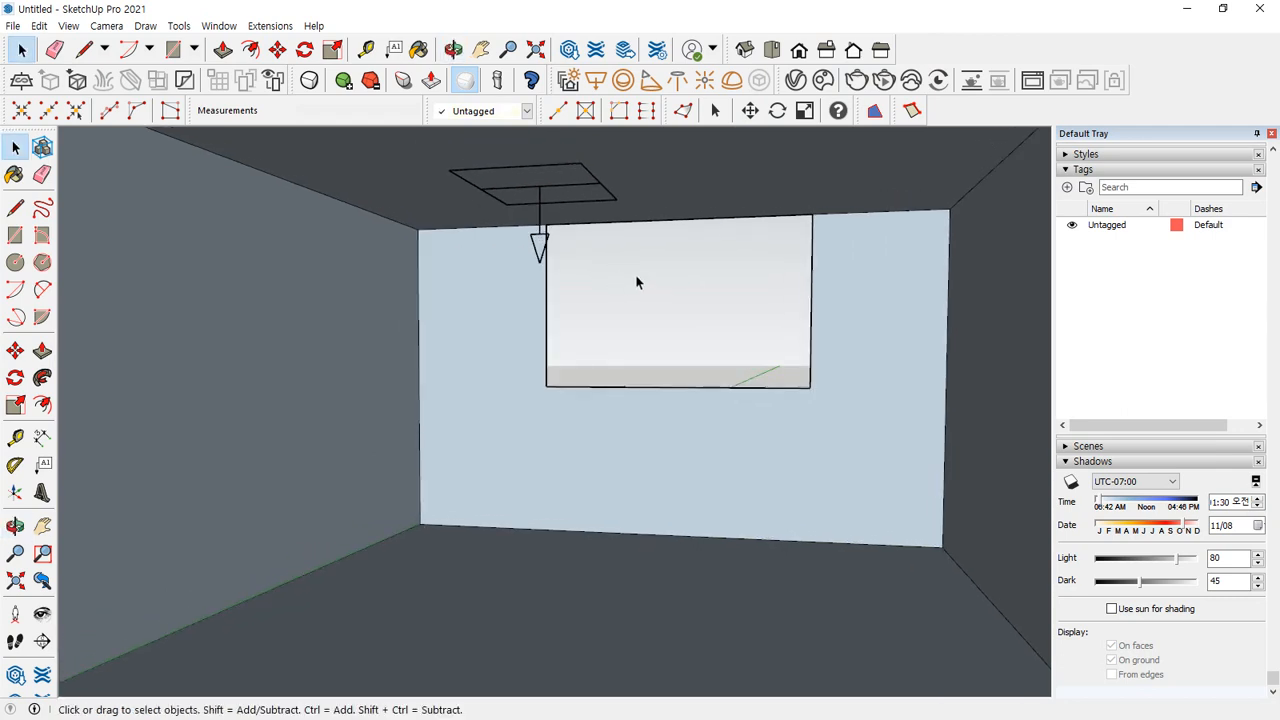
{"action": "left_click", "coordinate": [851, 82]}
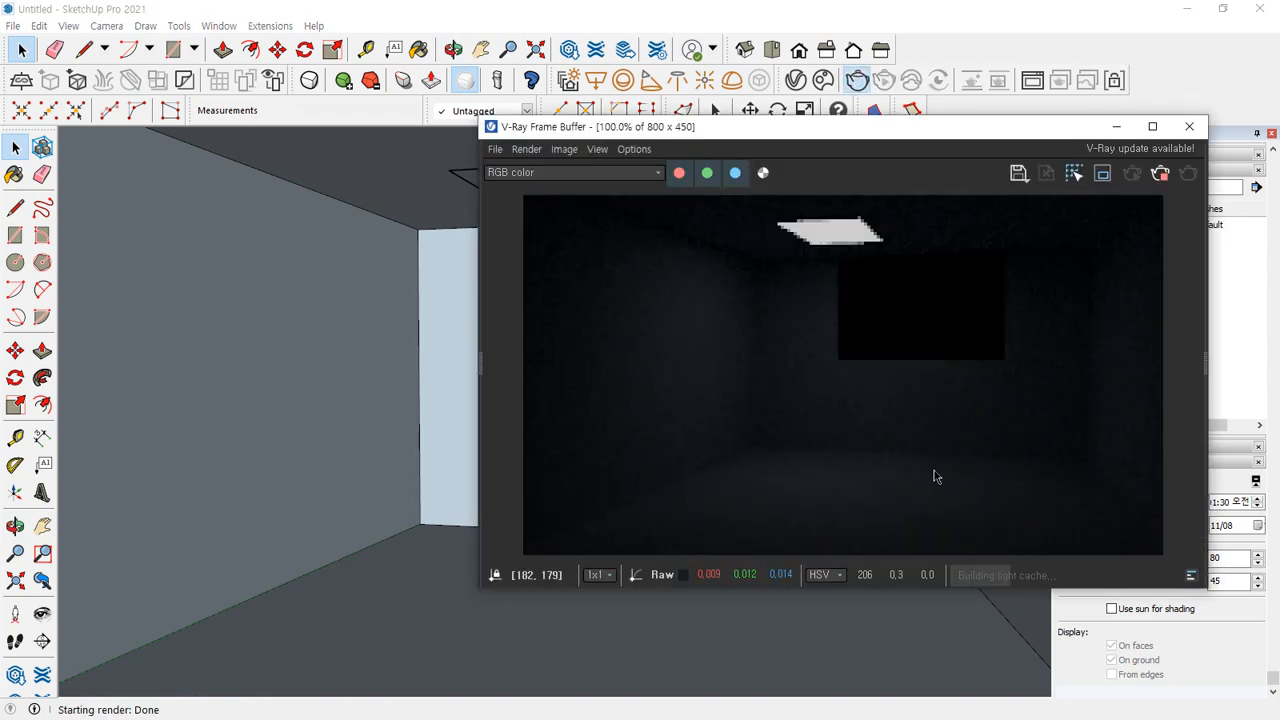
{"action": "scroll", "coordinate": [808, 211], "scroll_direction": "up", "scroll_amount": 2}
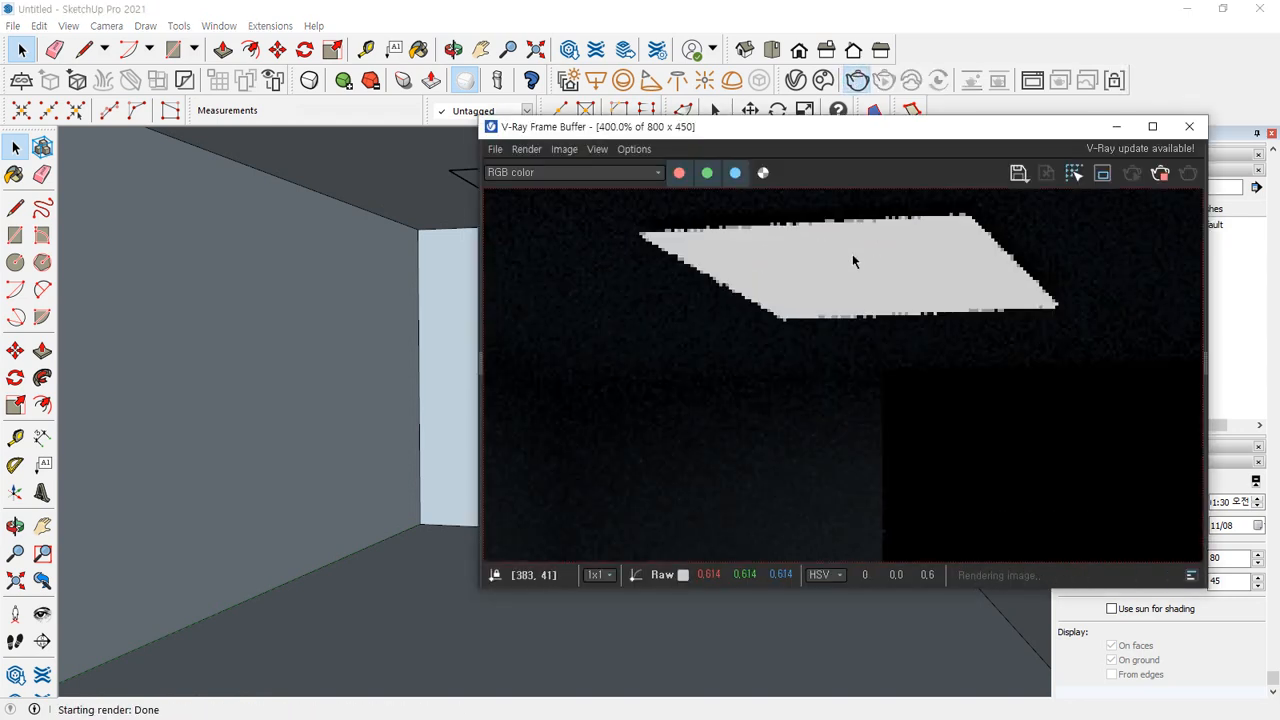
Restore the full view of the rendered room and examine the Rectangle Light's intensity settings in the asset editor
{"action": "scroll", "coordinate": [907, 306], "scroll_direction": "down", "scroll_amount": 1}
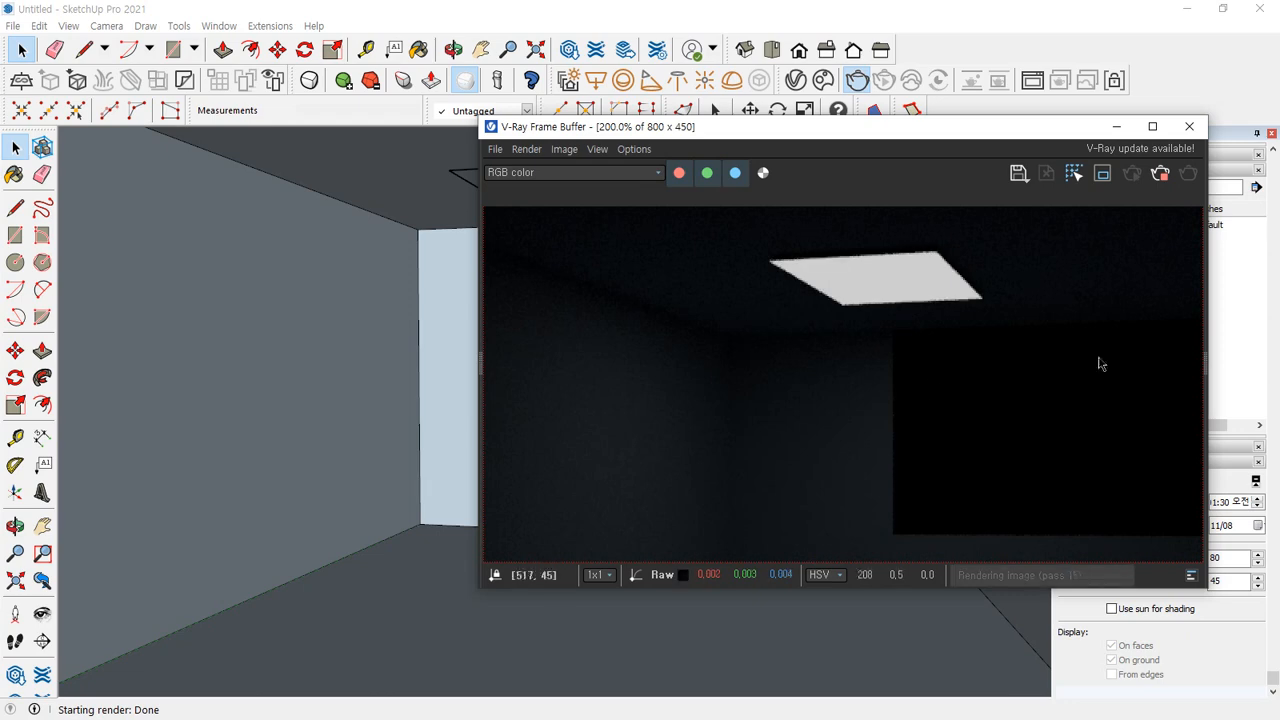
{"action": "scroll", "coordinate": [974, 288], "scroll_direction": "down", "scroll_amount": 1}
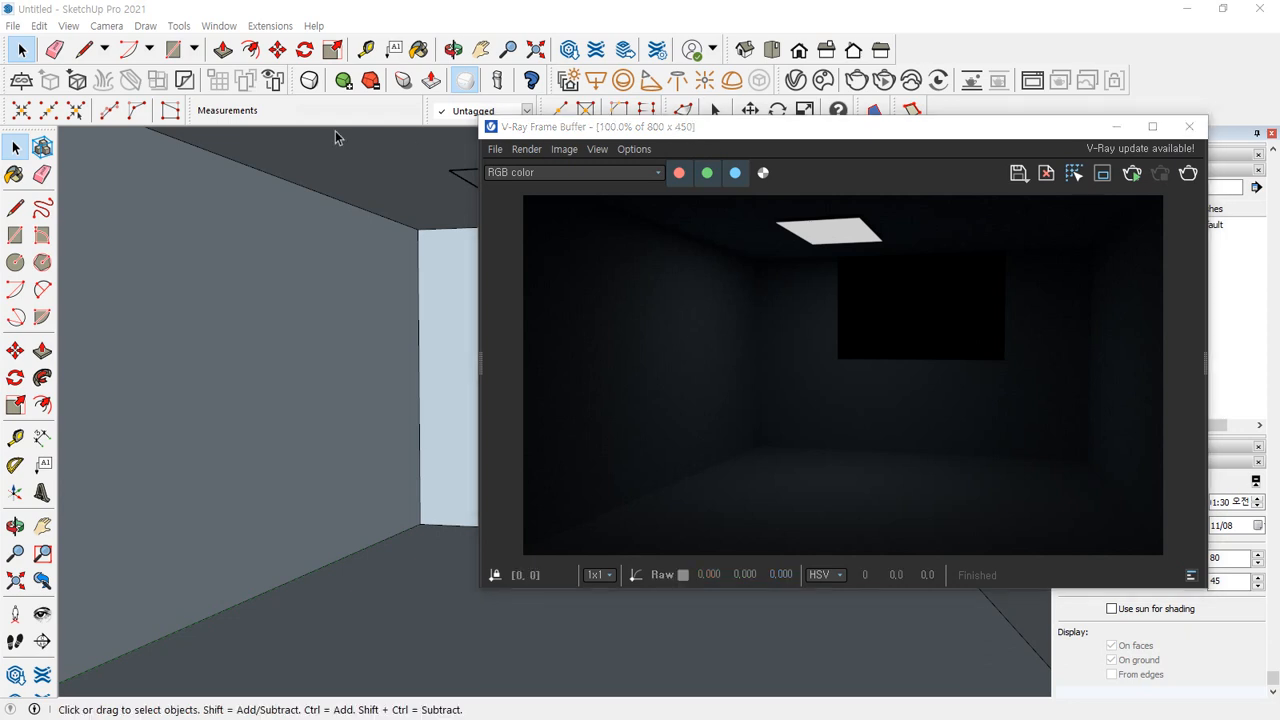
{"action": "left_click", "coordinate": [797, 81]}
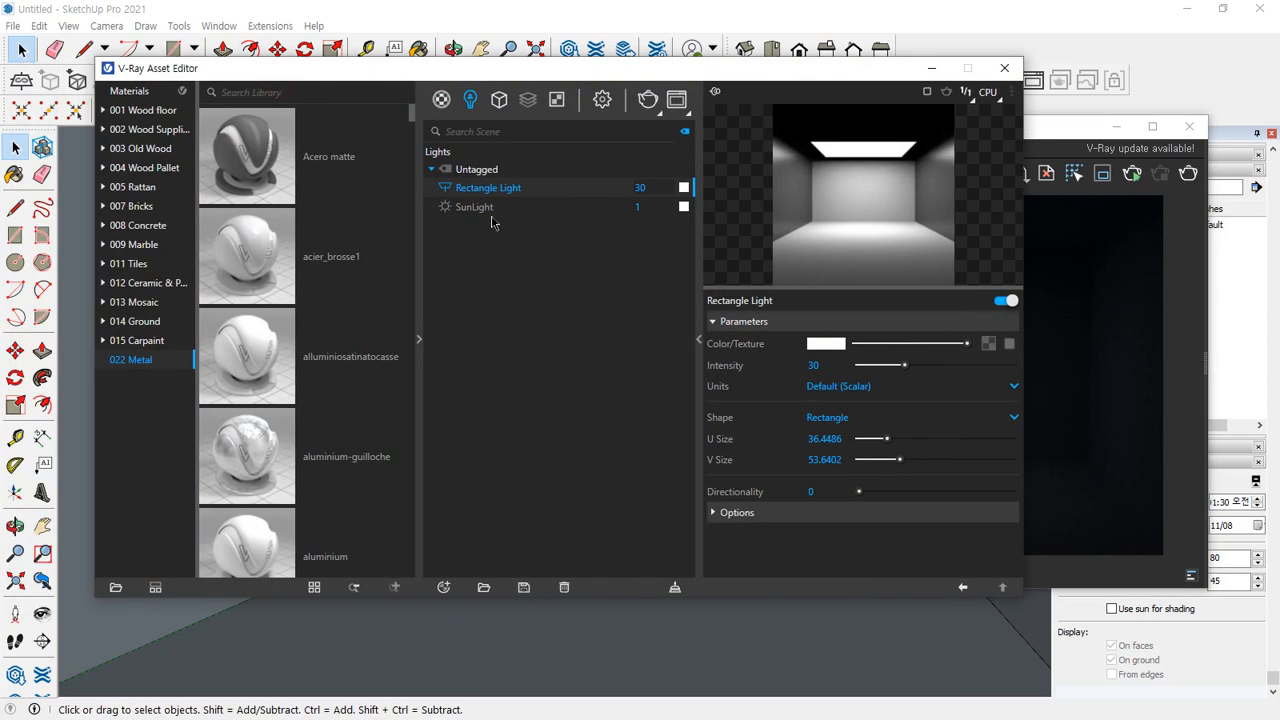
{"action": "left_click_drag", "start_coordinate": [432, 196], "coordinate": [693, 199]}
{"action": "mouse_move", "coordinate": [858, 566]}
{"action": "left_mouse_down"}
{"action": "mouse_move", "coordinate": [808, 576]}
{"action": "mouse_move", "coordinate": [871, 294]}
{"action": "mouse_move", "coordinate": [929, 566]}
{"action": "mouse_move", "coordinate": [792, 583]}
{"action": "left_mouse_up"}
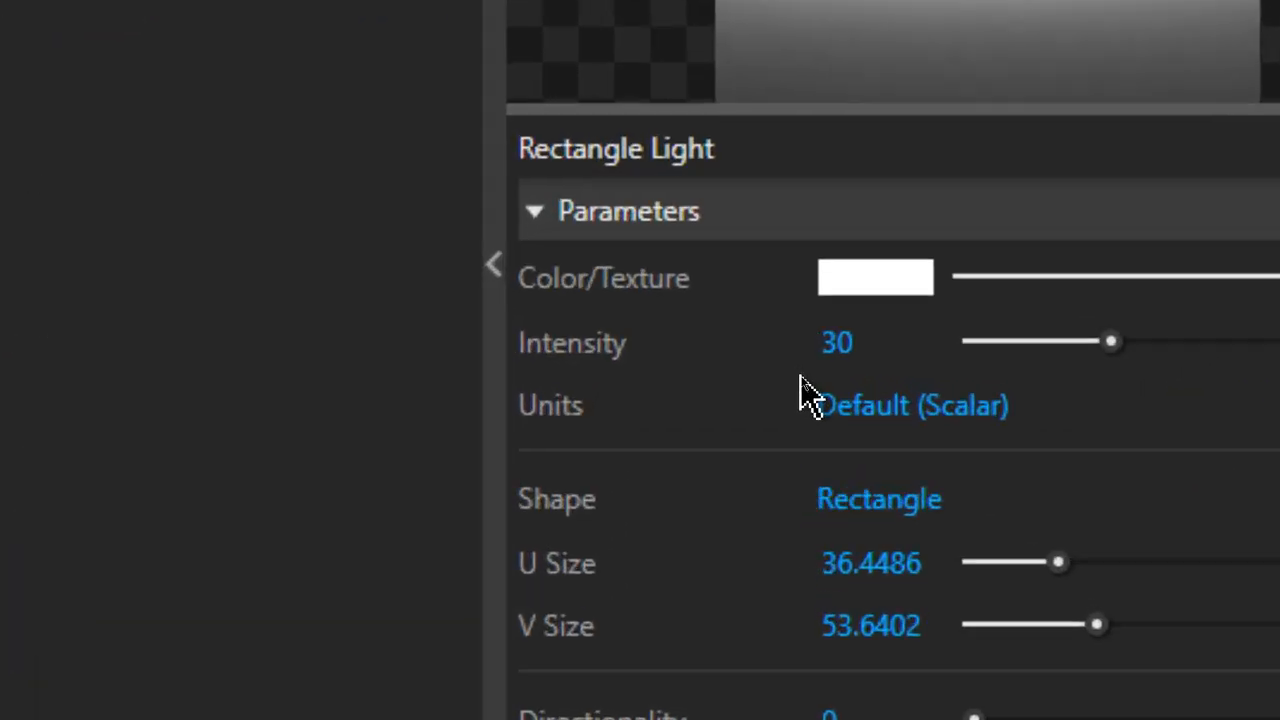
{"action": "left_click", "coordinate": [894, 336]}
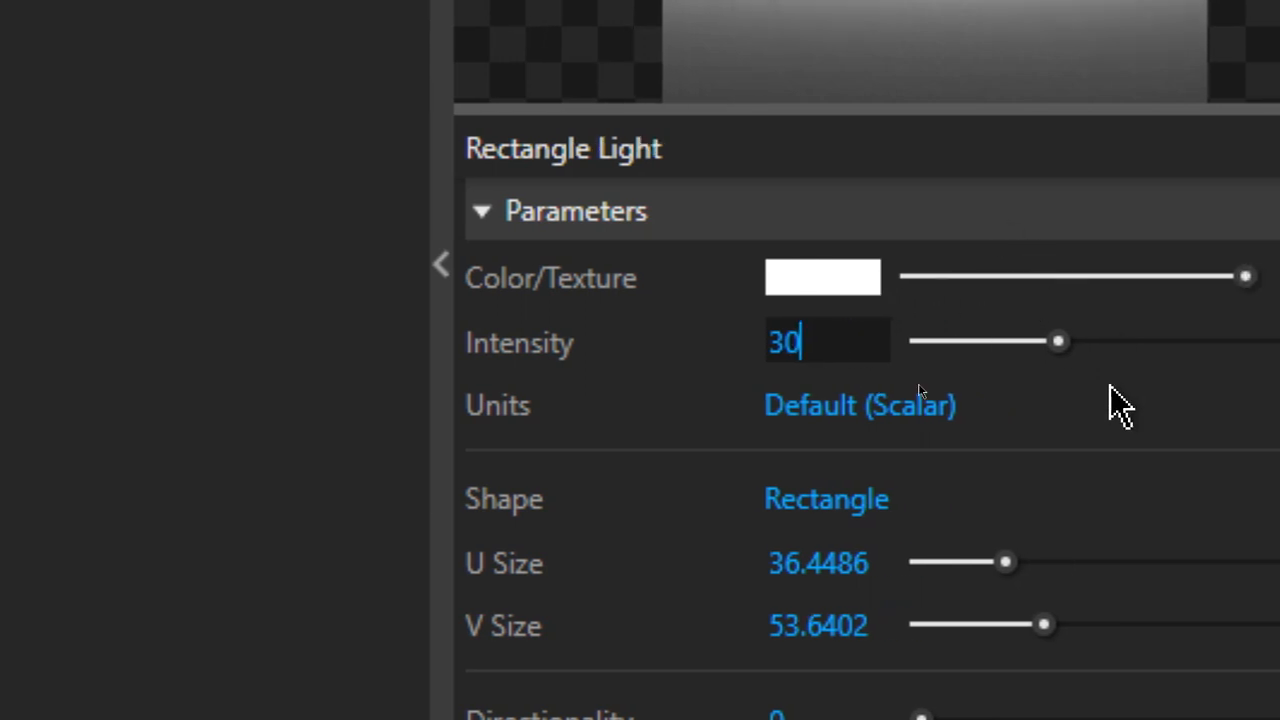
Try Radiant power (W) as the Rectangle Light's units, and return the units to Default (Scalar)
{"action": "left_click", "coordinate": [912, 403]}
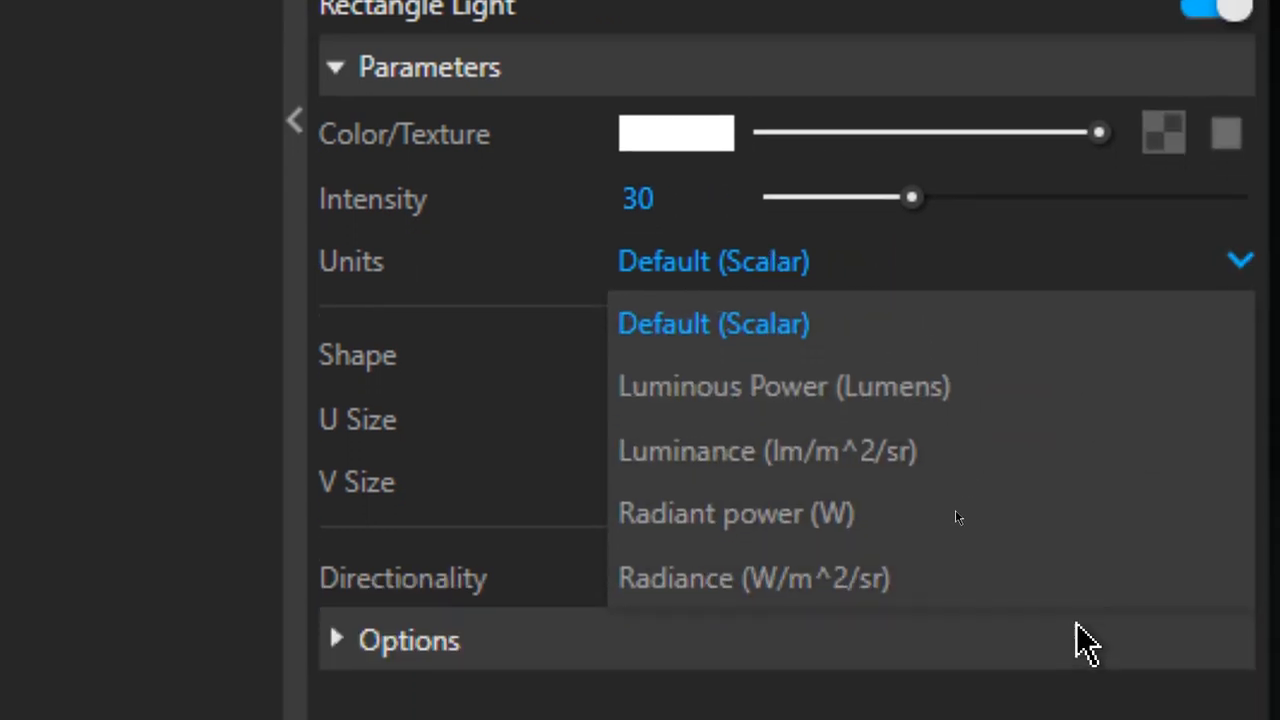
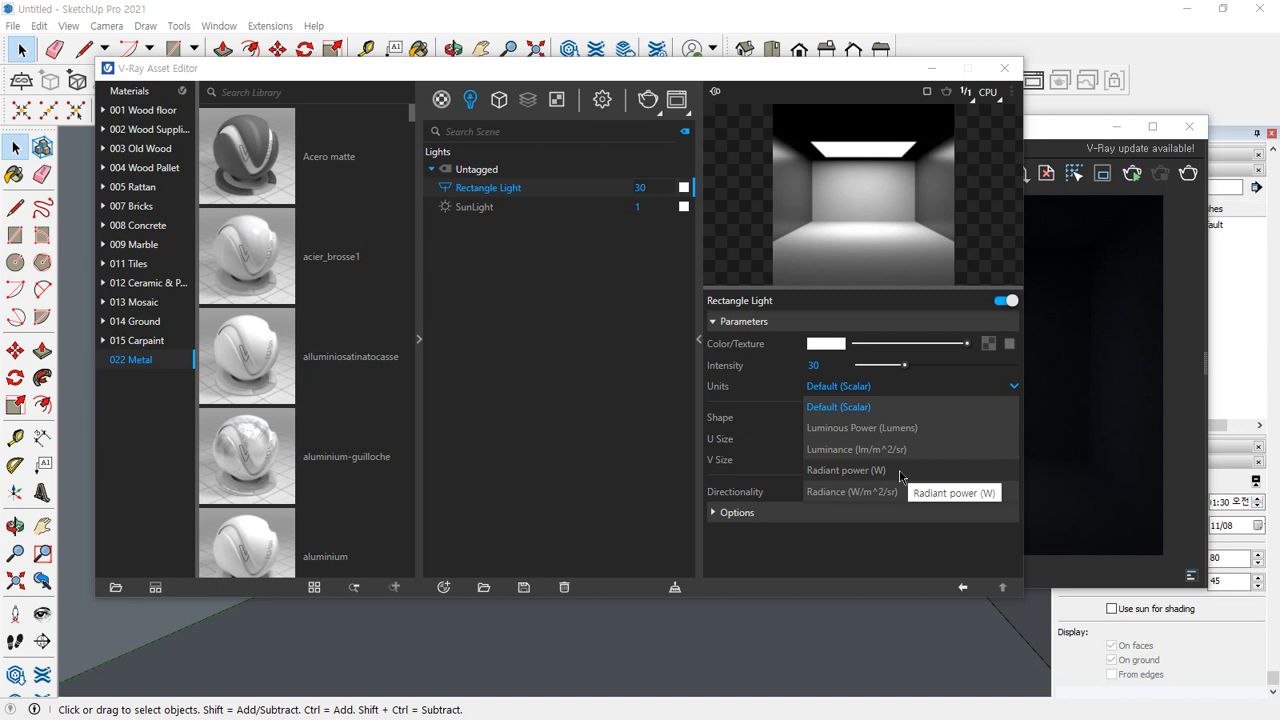
{"action": "left_click", "coordinate": [845, 470]}
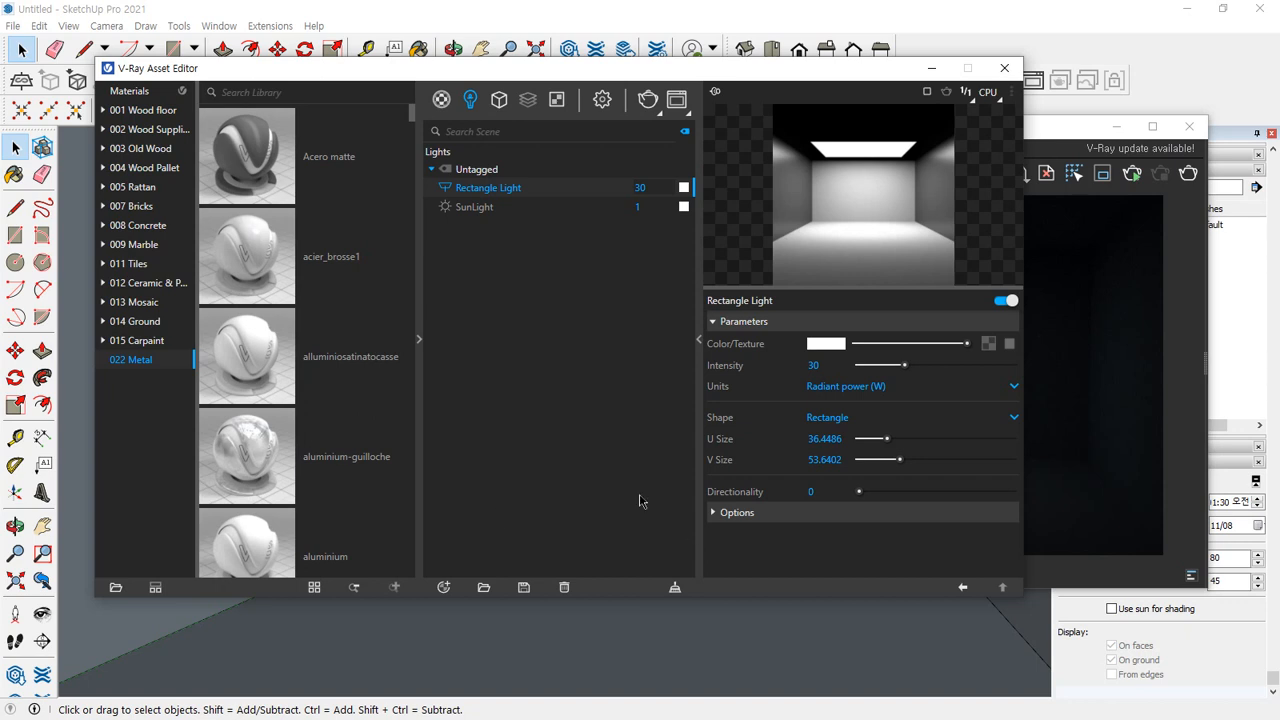
{"action": "left_click", "coordinate": [908, 386]}
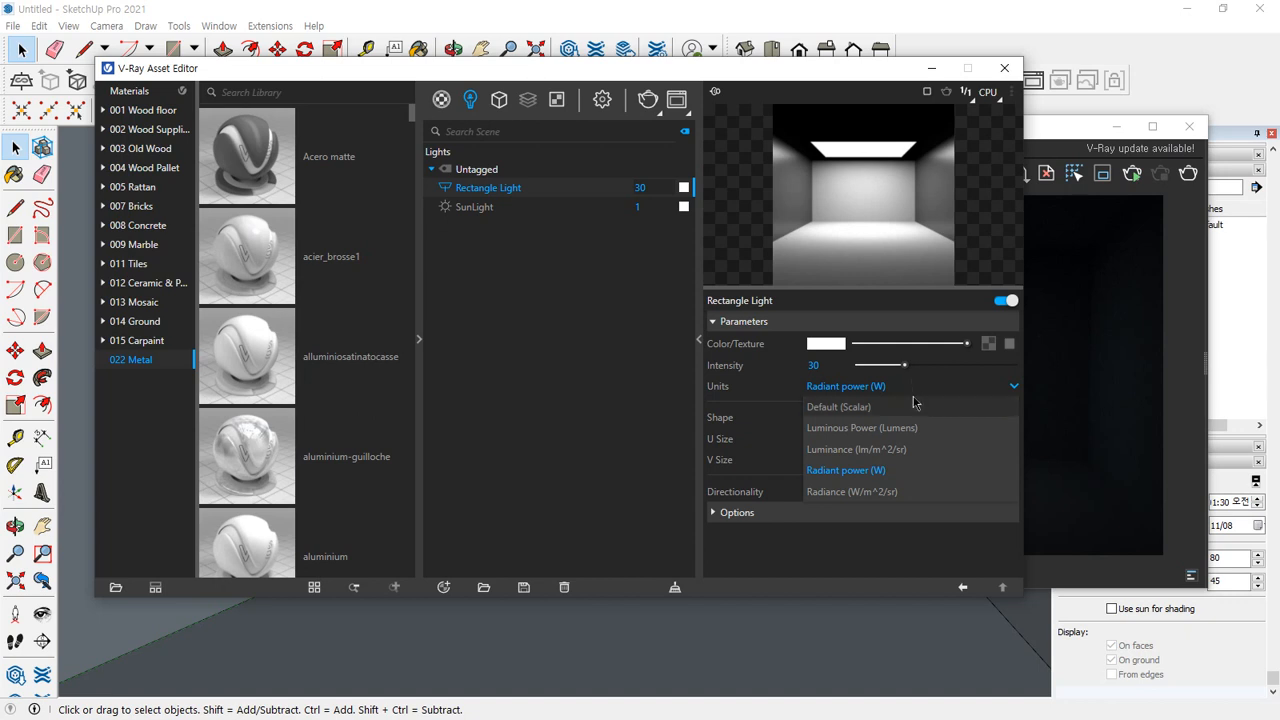
{"action": "left_click", "coordinate": [836, 407]}
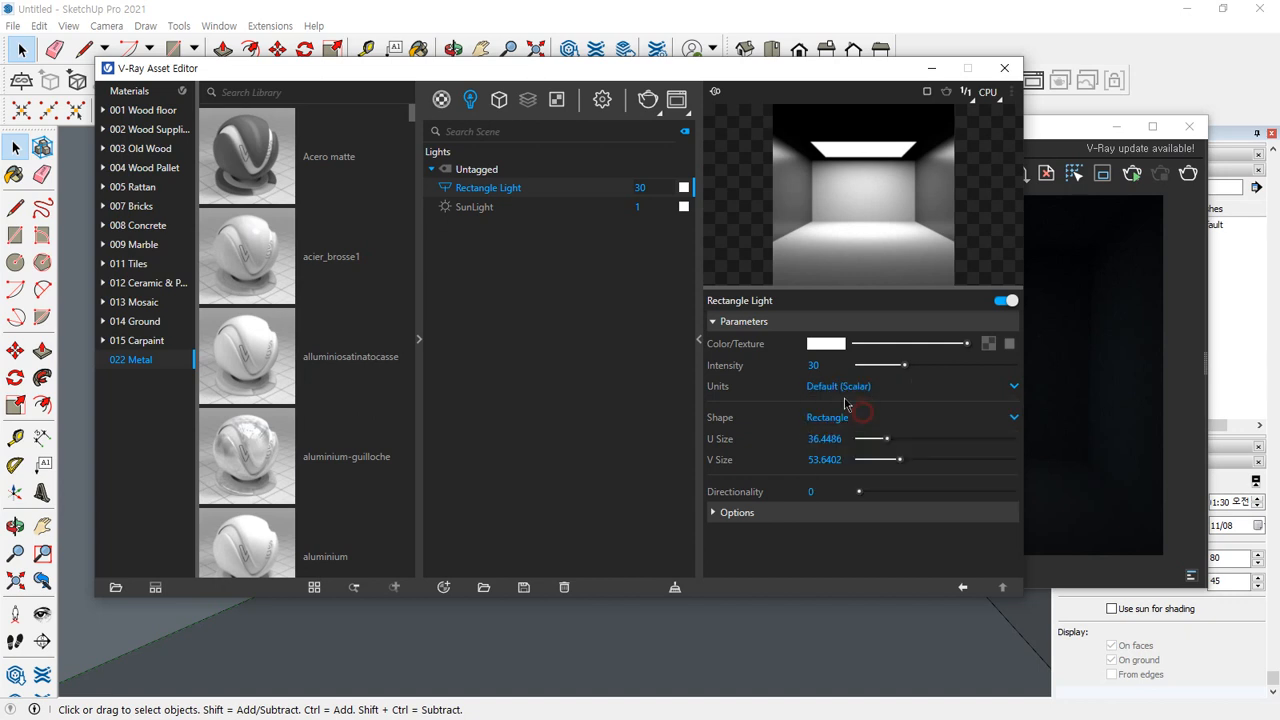
Set the Rectangle Light's intensity to 60 and render the room
{"action": "double_click", "coordinate": [829, 366]}
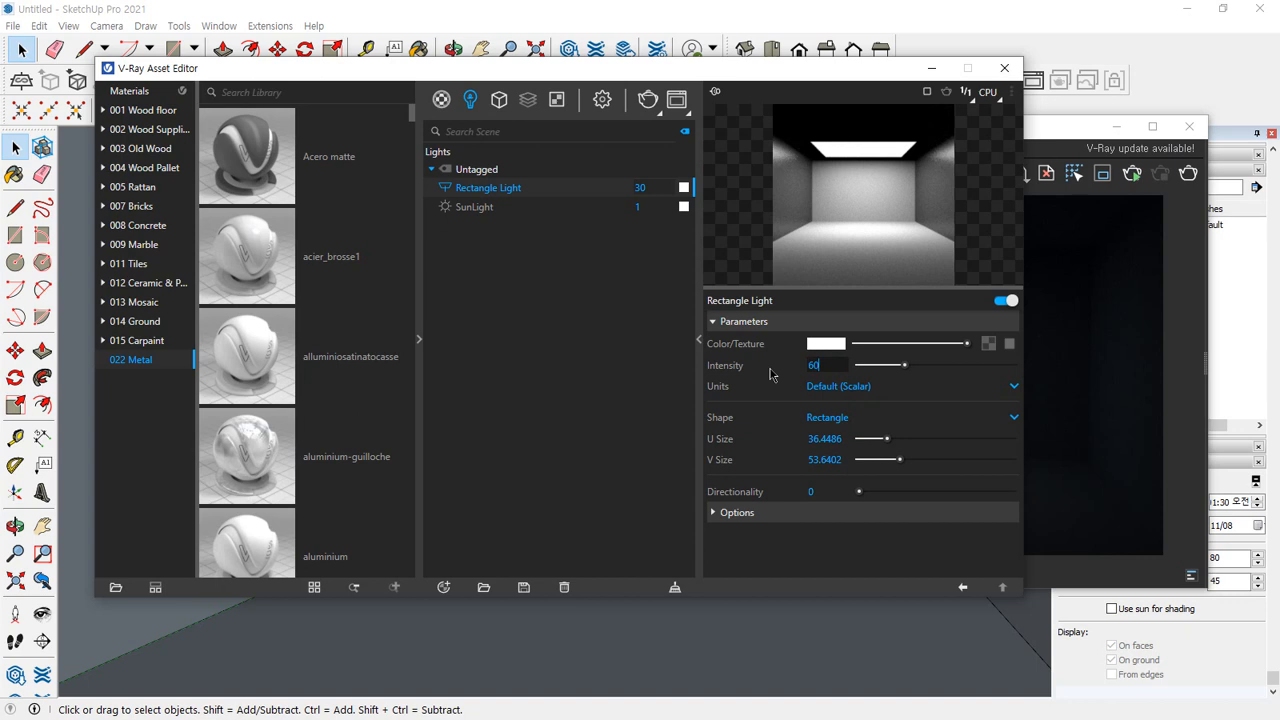
{"action": "left_click", "coordinate": [652, 104]}
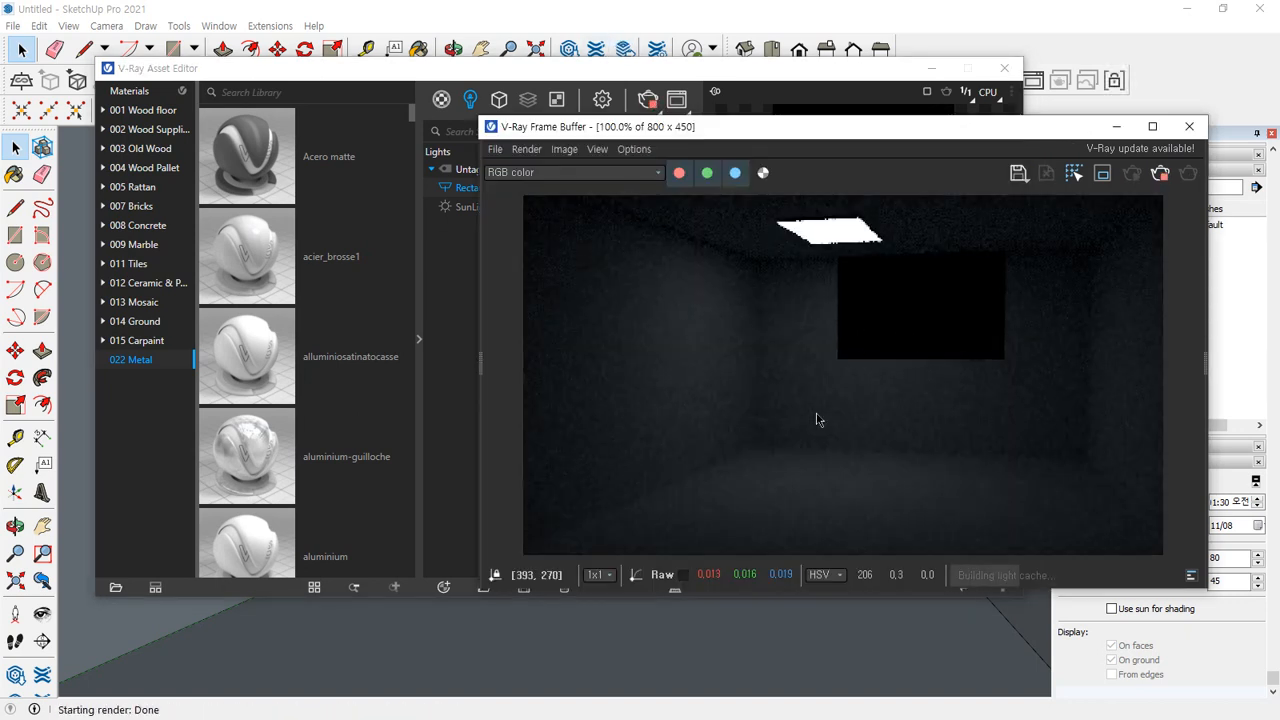
Set the Rectangle Light's units to Luminous Power (Lumens) with an intensity of 2800, and render the room
{"action": "left_click", "coordinate": [634, 68]}
{"action": "left_click", "coordinate": [877, 389]}
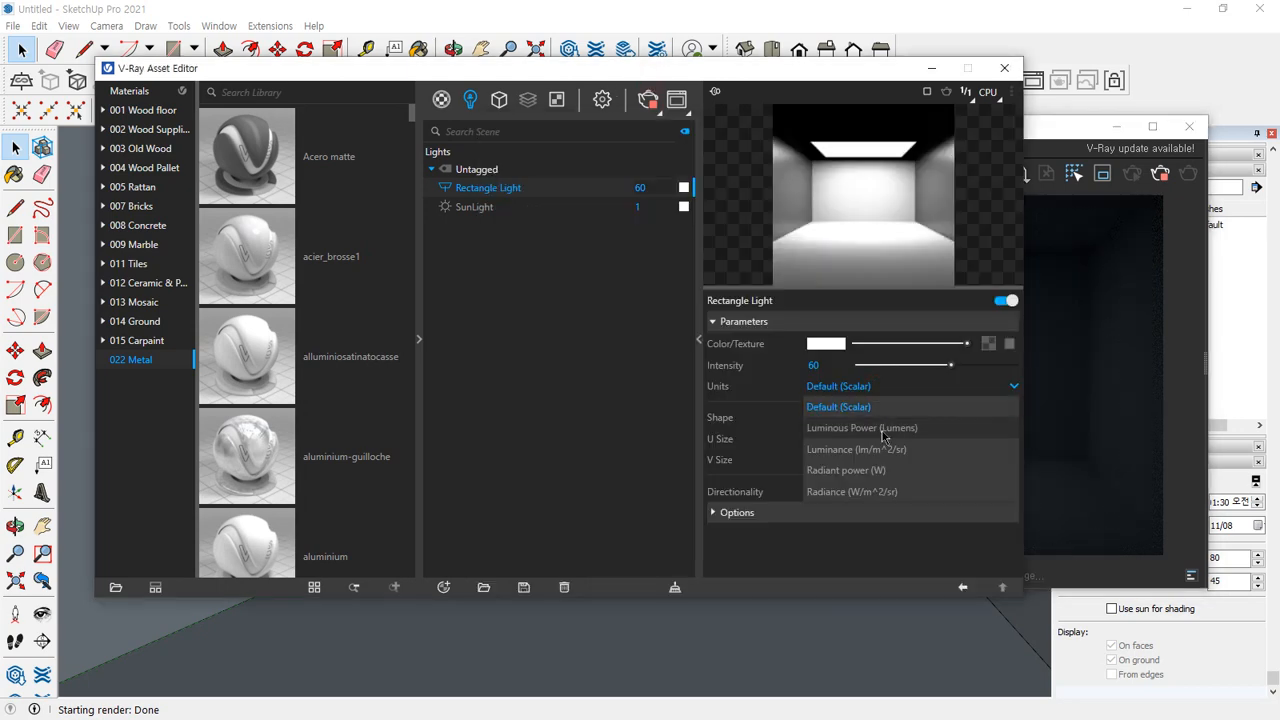
{"action": "left_click", "coordinate": [883, 428]}
{"action": "double_click", "coordinate": [815, 365]}
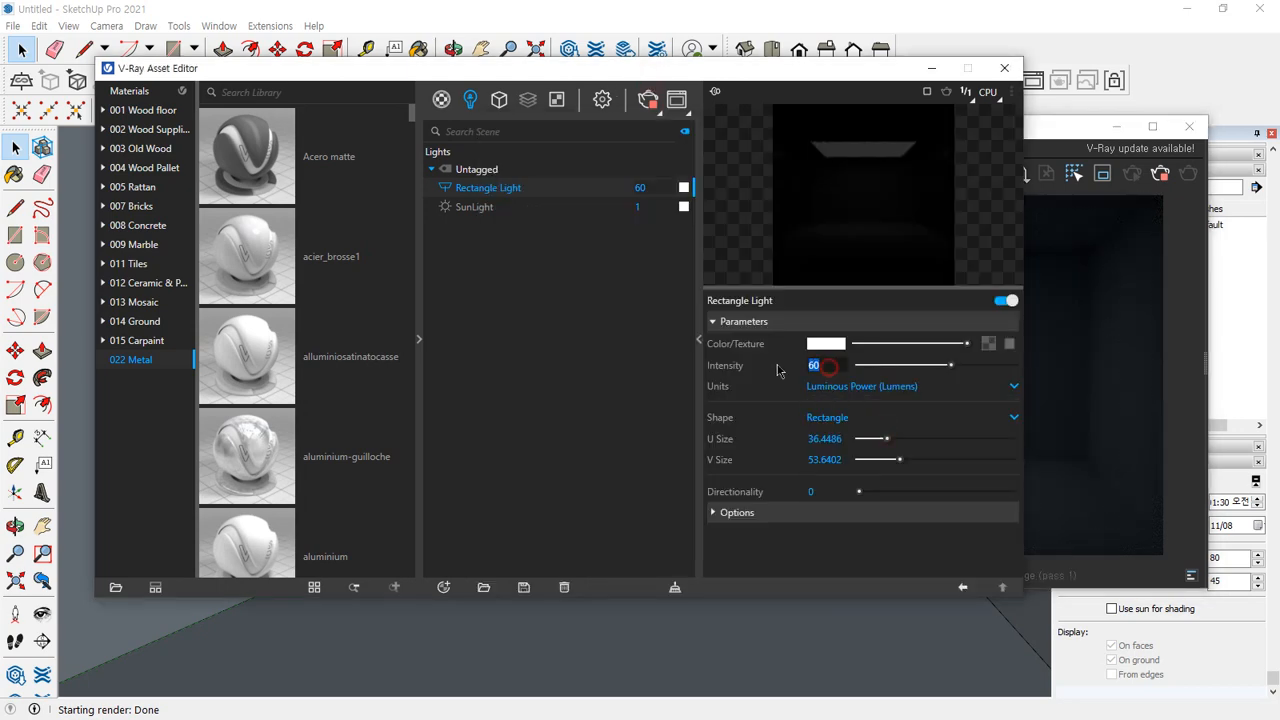
{"action": "type", "text": "2800"}
{"action": "key", "text": "Return"}
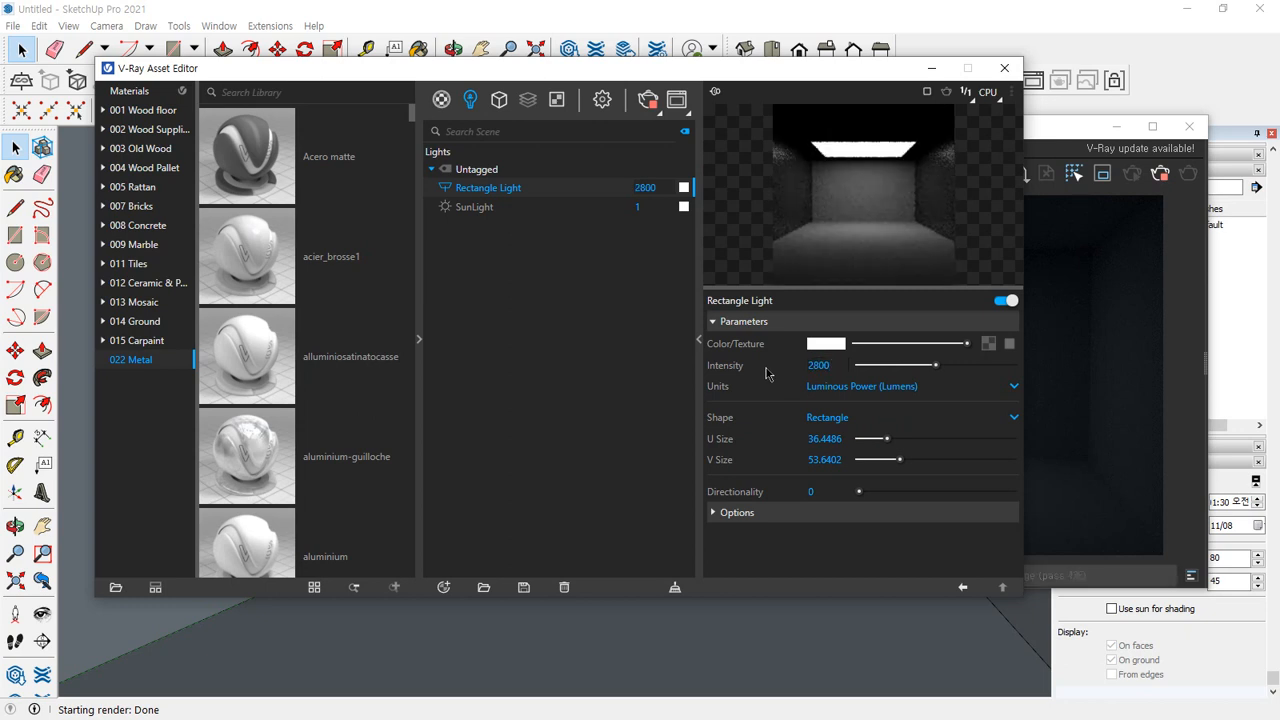
{"action": "left_click", "coordinate": [648, 99]}
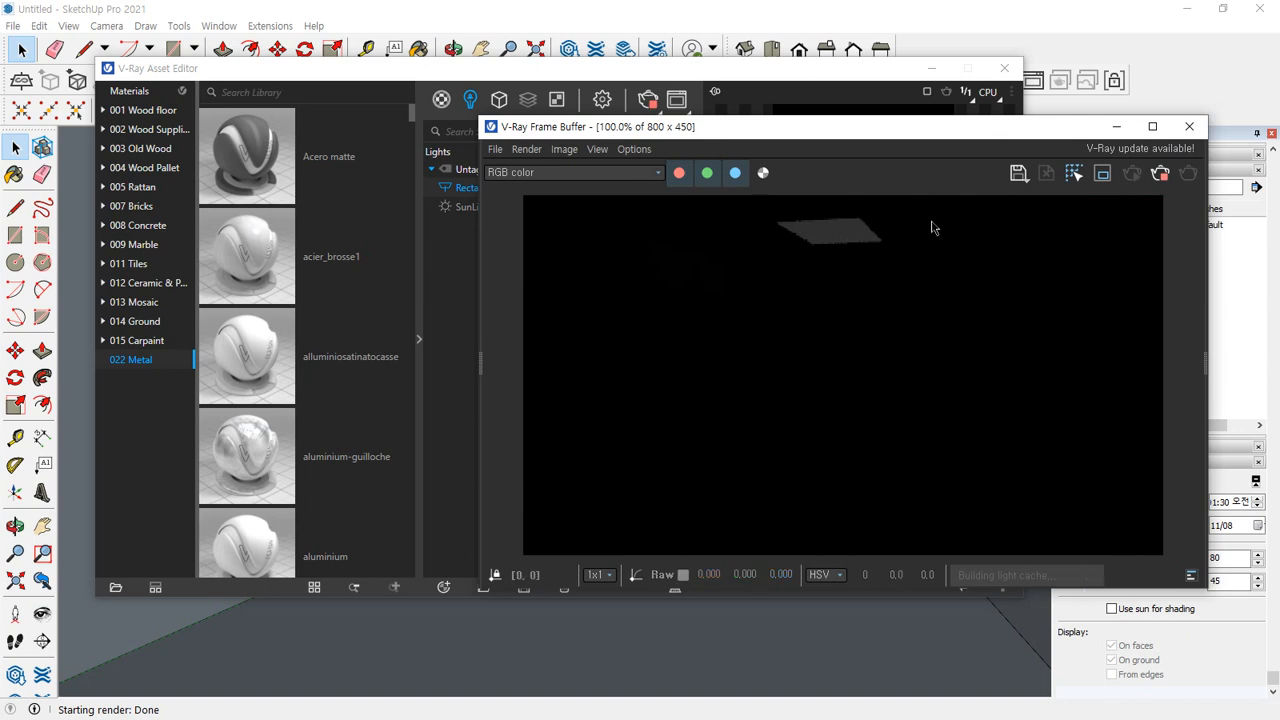
Raise the Rectangle Light's intensity to 5000 lumens and render the room again
{"action": "left_click", "coordinate": [768, 70]}
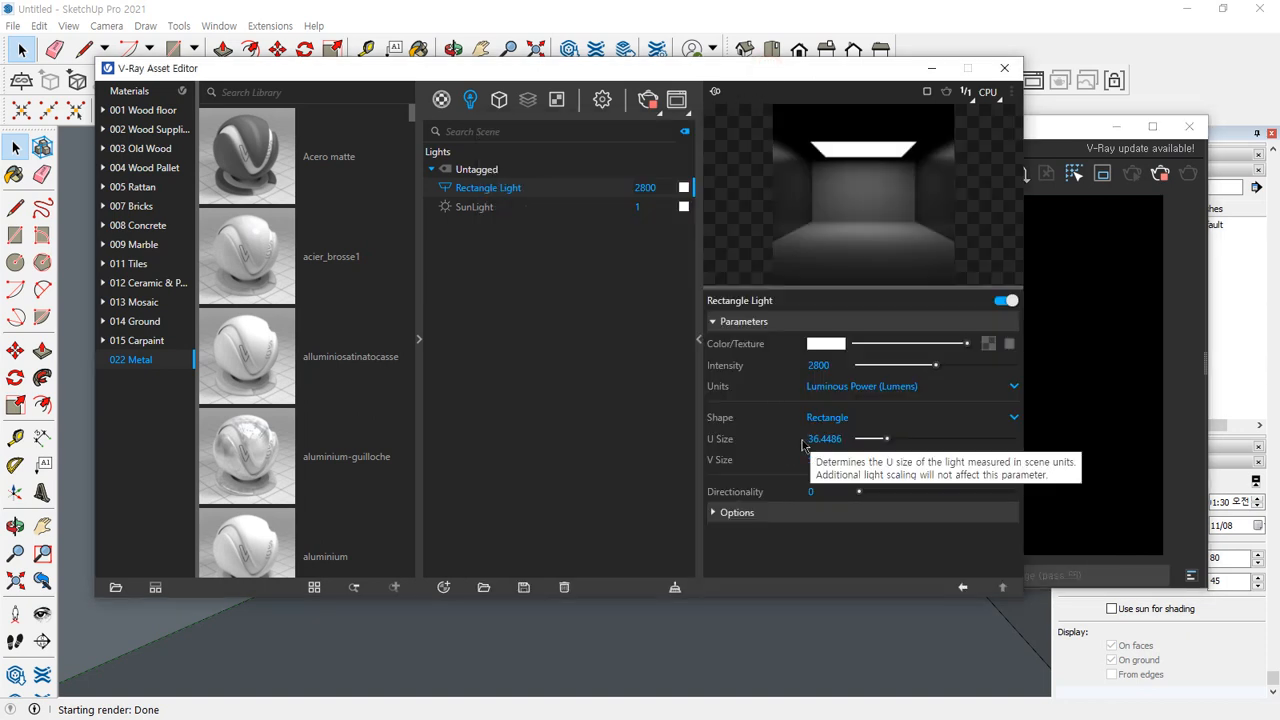
{"action": "left_click", "coordinate": [822, 365]}
{"action": "type", "text": "5"}
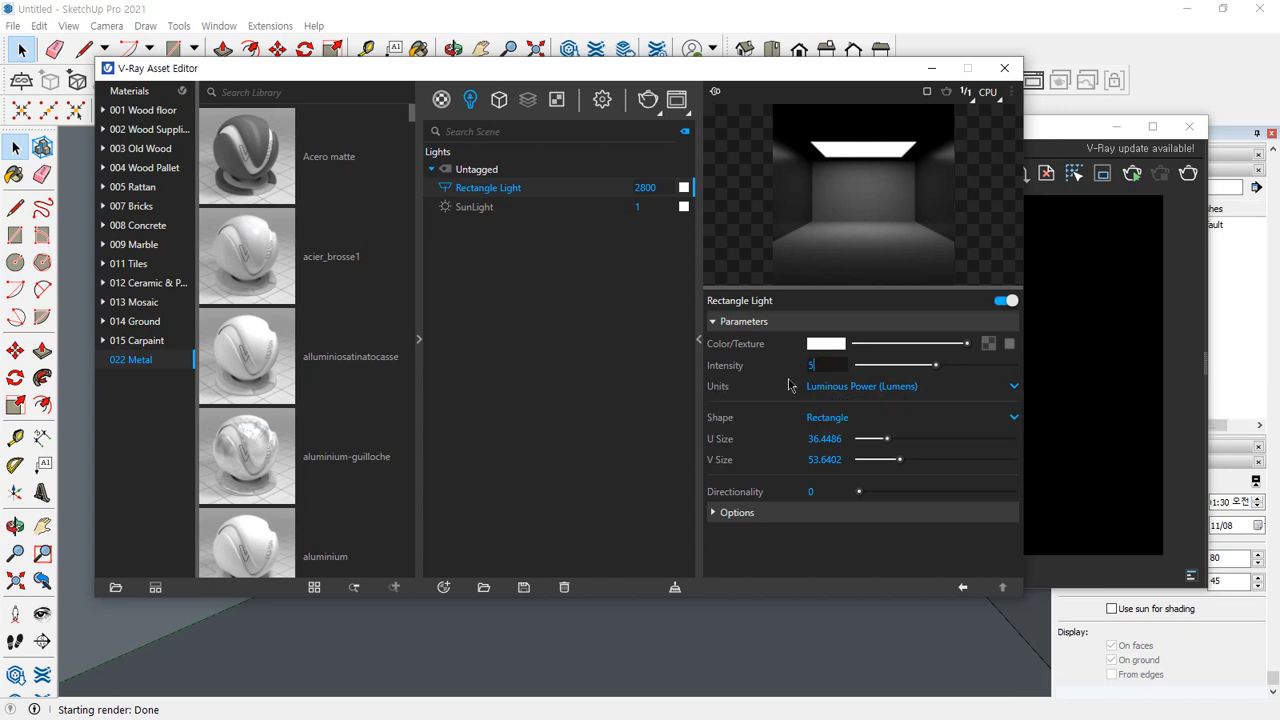
{"action": "type", "text": "000"}
{"action": "key", "text": "Return"}
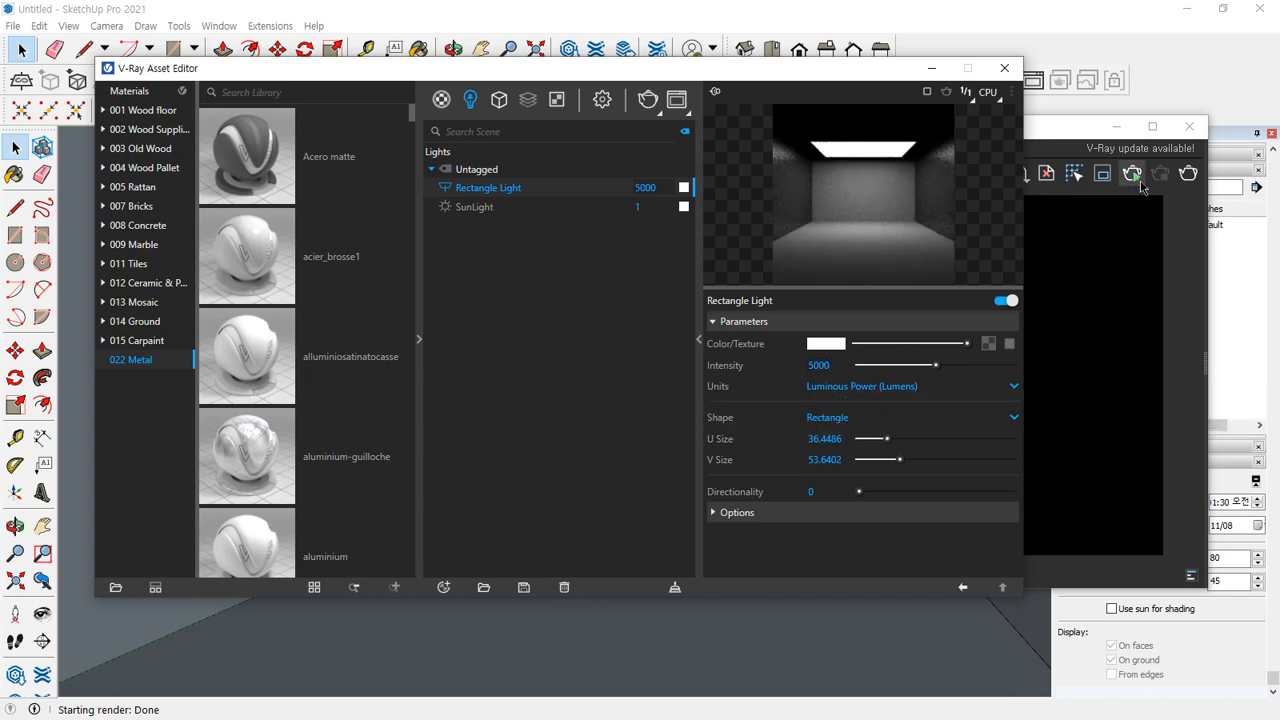
{"action": "left_click", "coordinate": [1188, 173]}
{"action": "left_click", "coordinate": [1188, 173]}
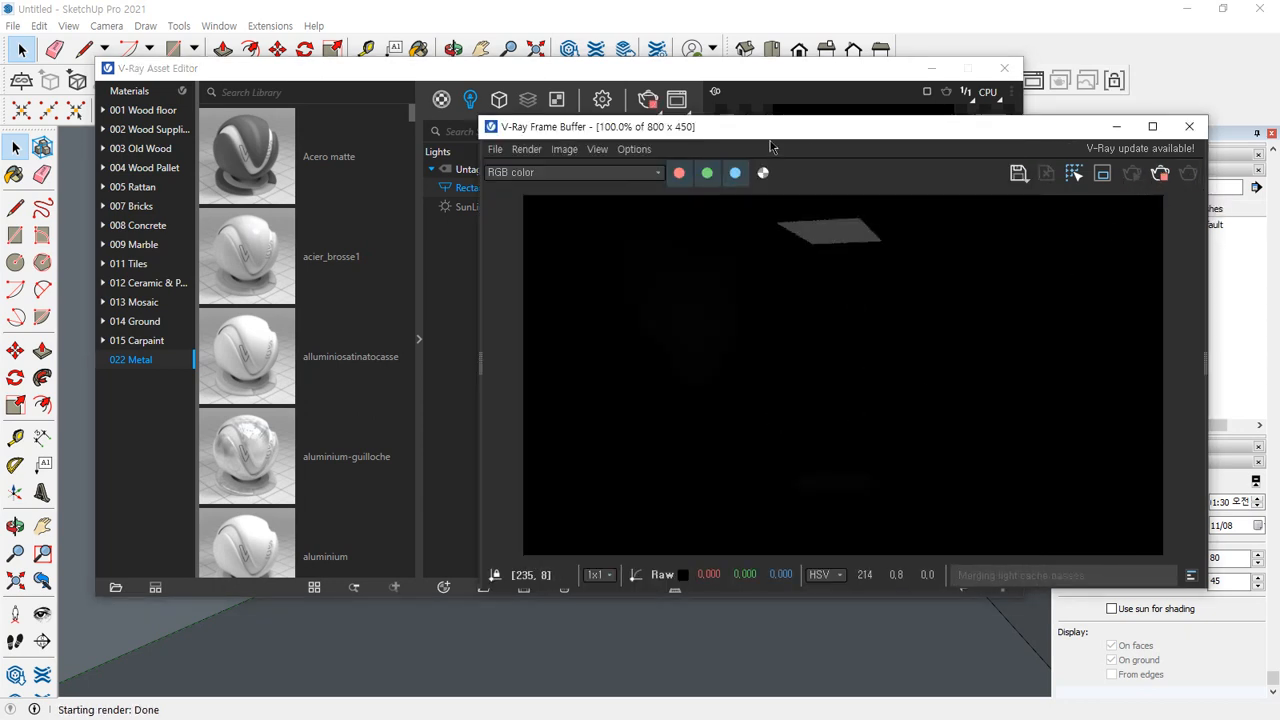
Change the Rectangle Light's units to Luminance (lm/m^2/sr), render the room and inspect the dark areas up close
{"action": "left_click_drag", "start_coordinate": [714, 70], "coordinate": [445, 79]}
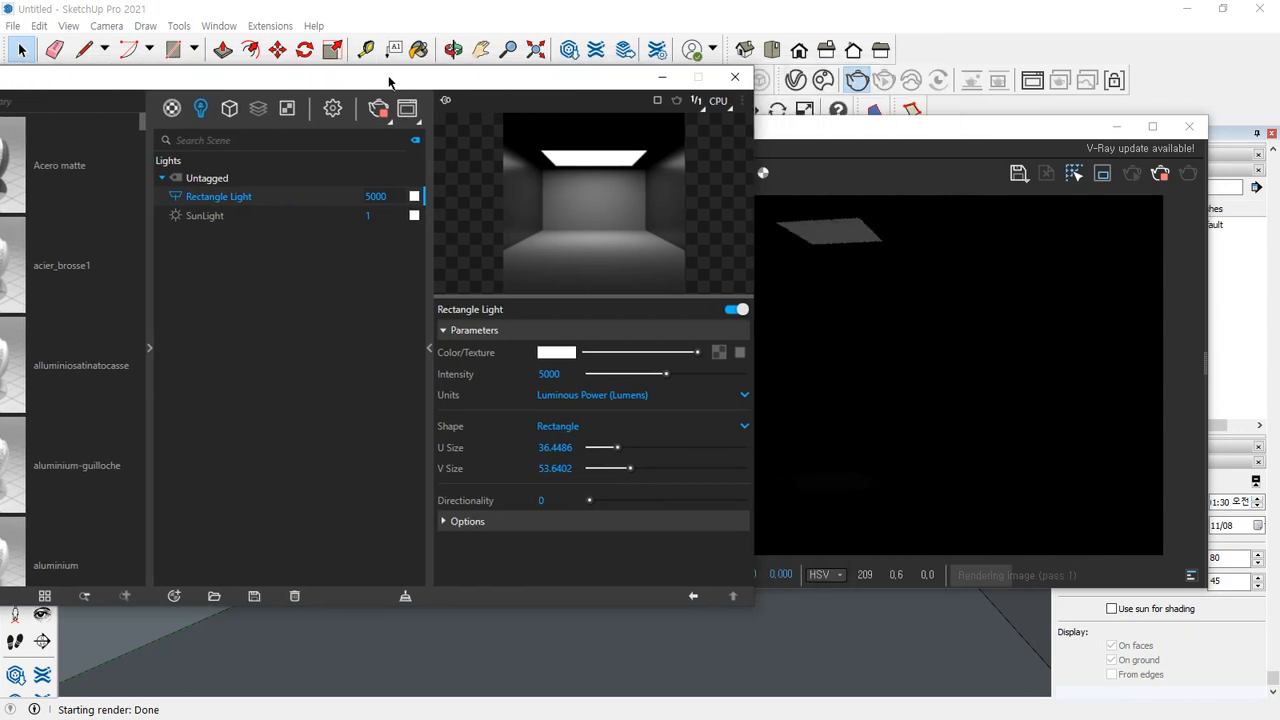
{"action": "left_click", "coordinate": [655, 395]}
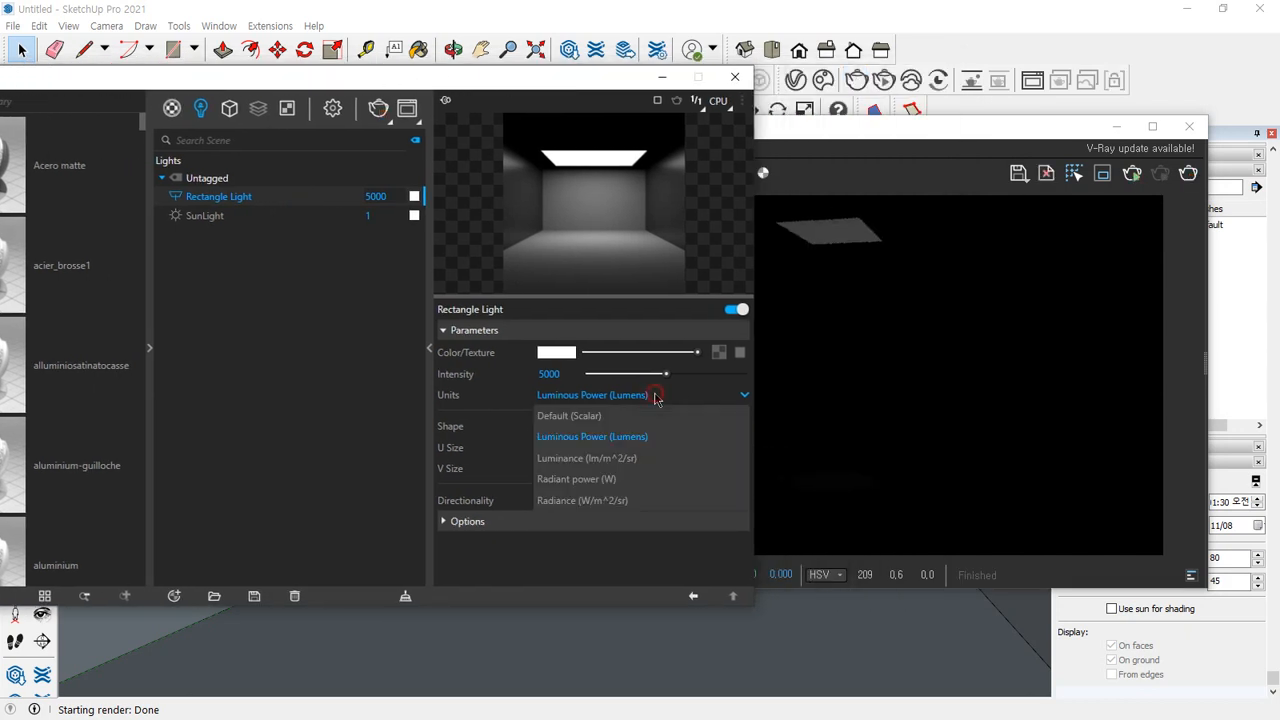
{"action": "left_click", "coordinate": [636, 459]}
{"action": "left_click", "coordinate": [1189, 174]}
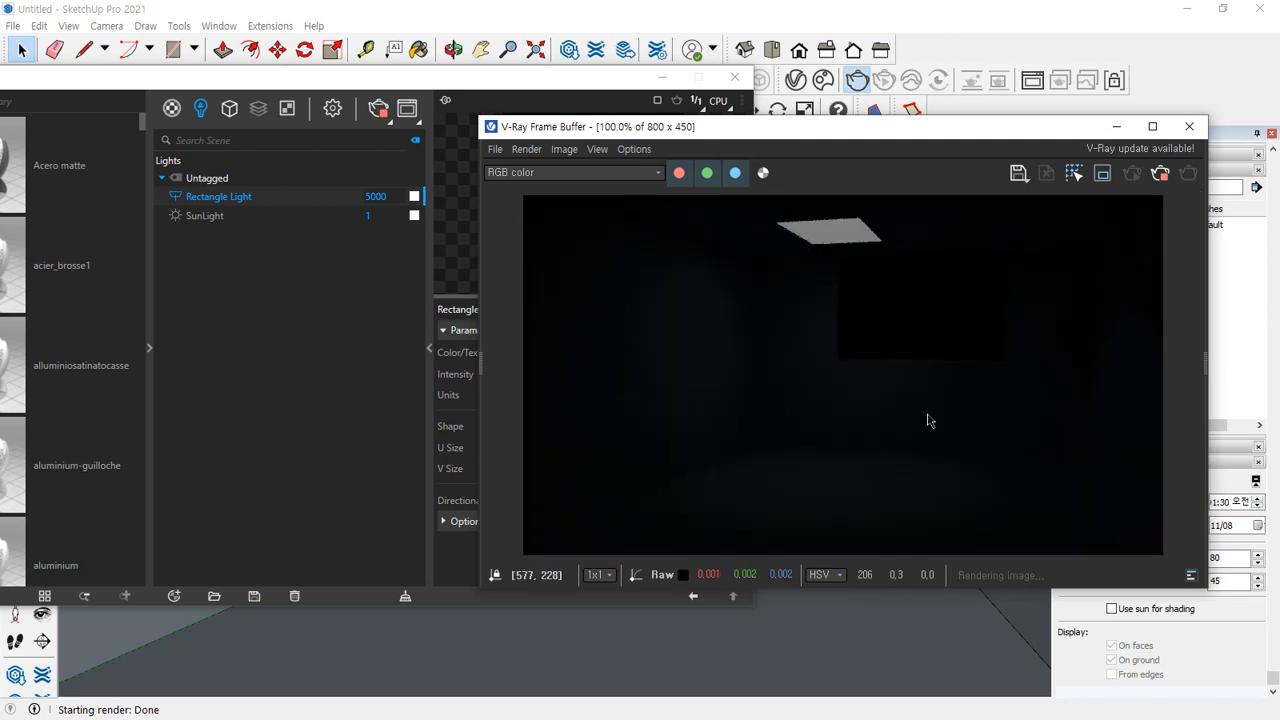
{"action": "scroll", "coordinate": [834, 374], "scroll_direction": "up", "scroll_amount": 1}
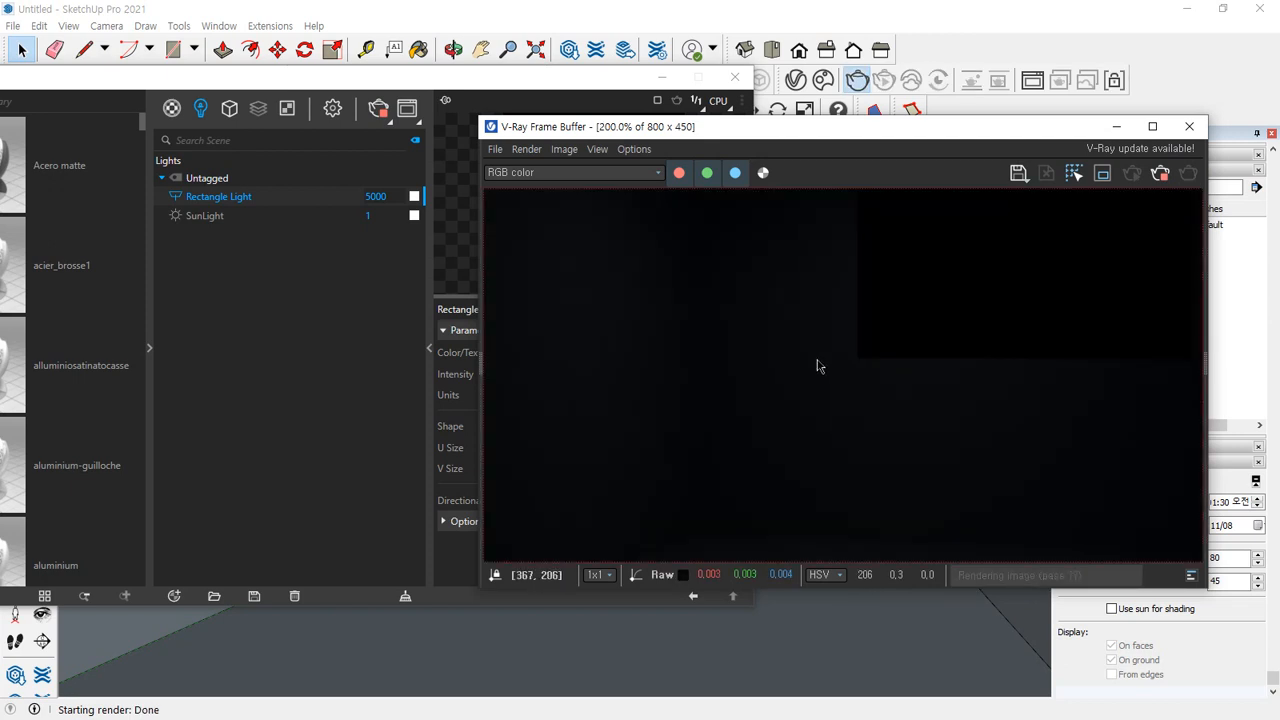
{"action": "scroll", "coordinate": [817, 365], "scroll_direction": "down", "scroll_amount": 1}
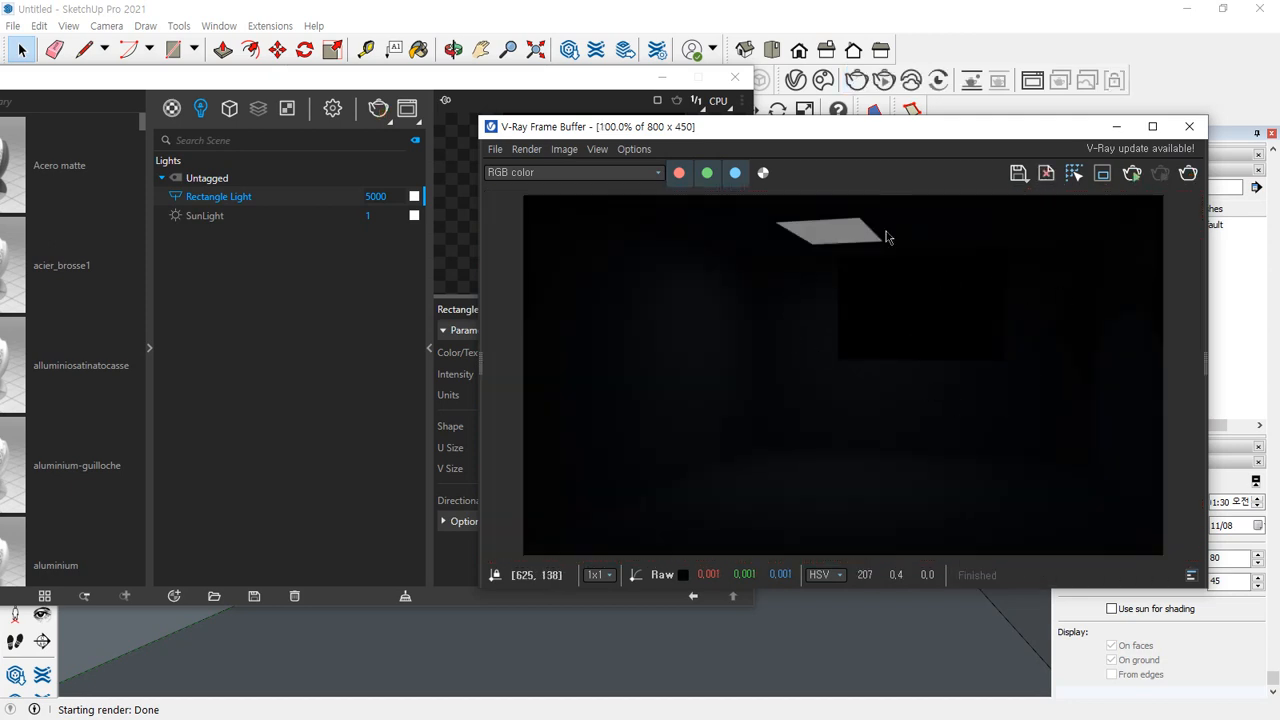
Set the Rectangle Light's intensity to 7500 in luminance units and render the room
{"action": "left_click_drag", "start_coordinate": [591, 88], "coordinate": [556, 86]}
{"action": "left_click", "coordinate": [526, 371]}
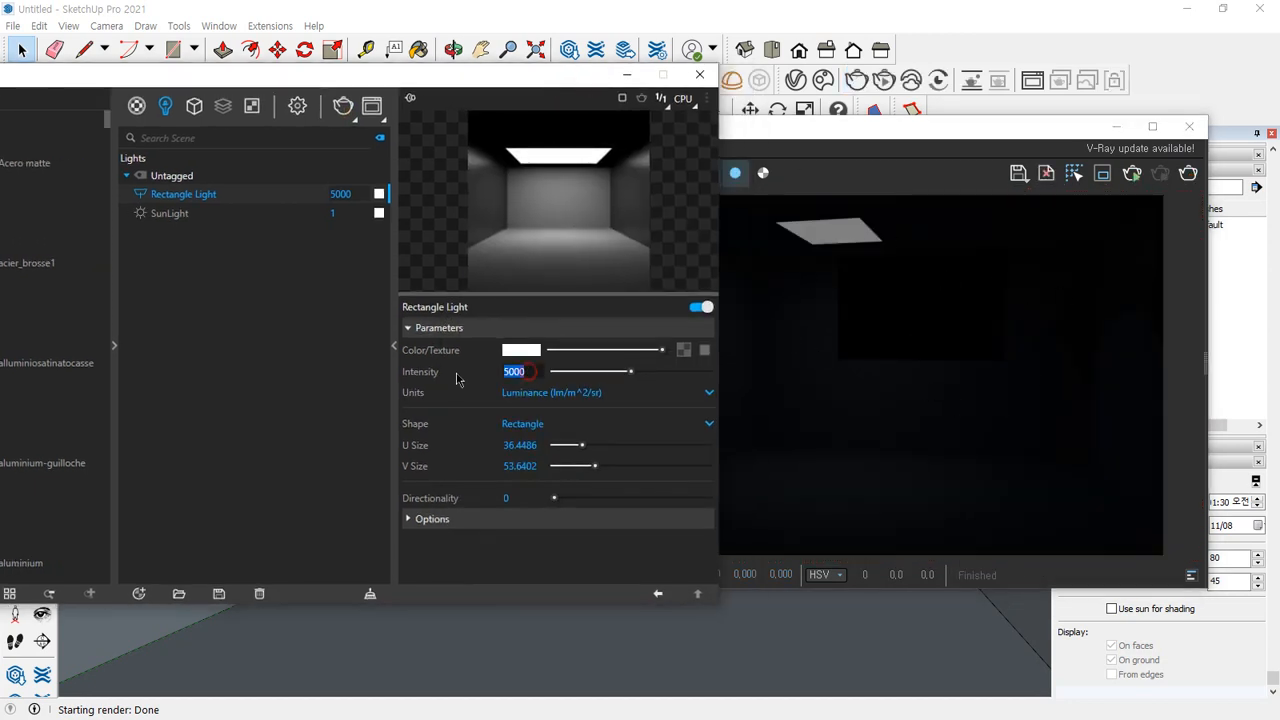
{"action": "type", "text": "7500"}
{"action": "key", "text": "Return"}
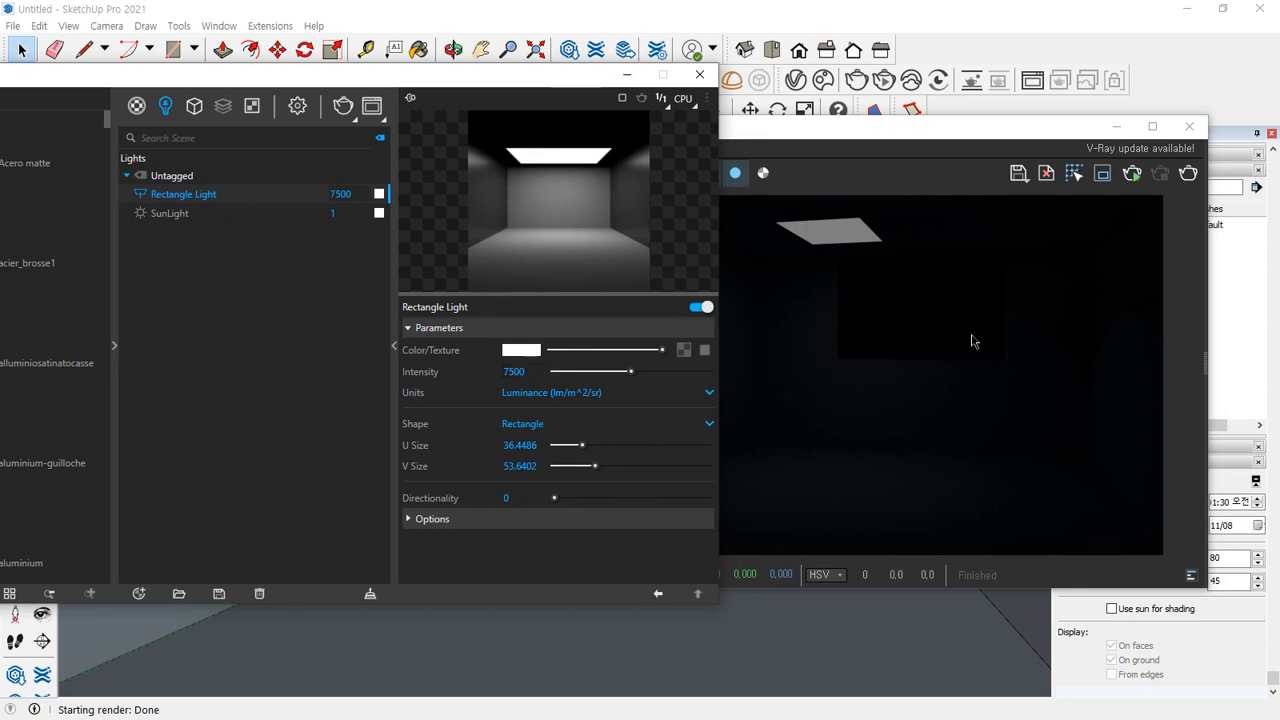
{"action": "left_click", "coordinate": [1188, 174]}
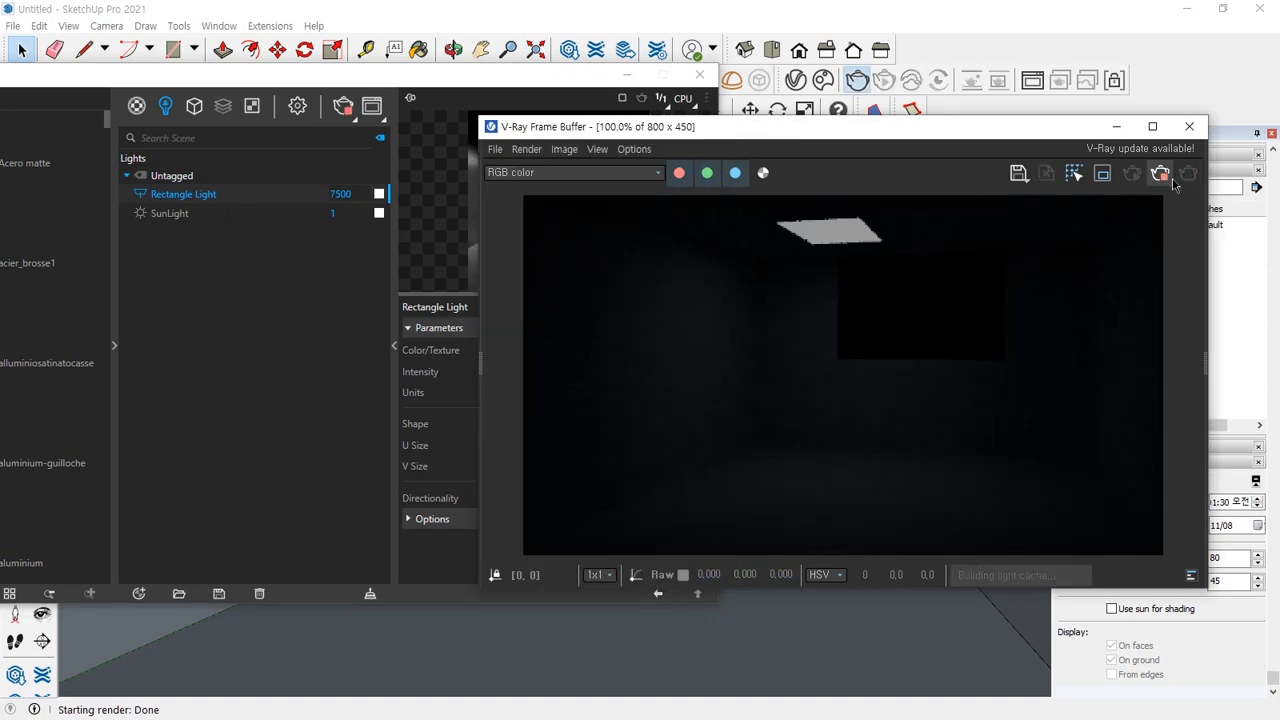
Increase the Rectangle Light's luminance intensity to 10000 and render the room
{"action": "left_click", "coordinate": [458, 378]}
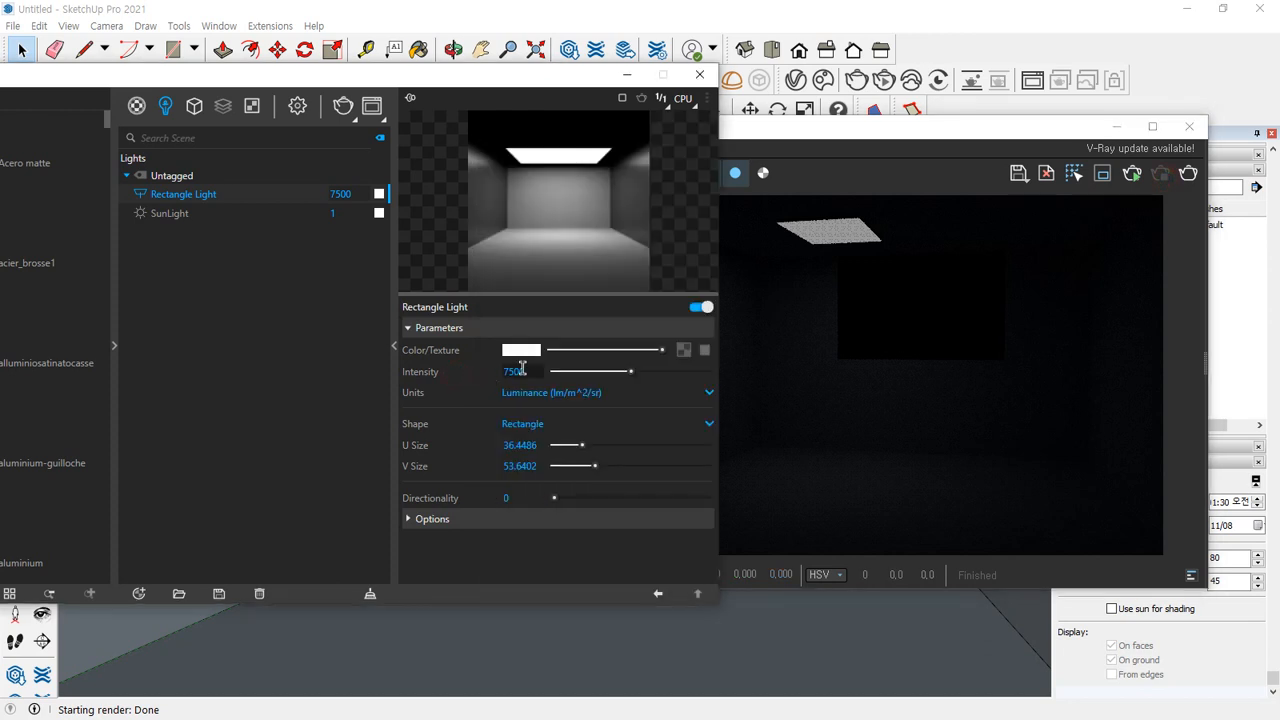
{"action": "double_click", "coordinate": [522, 369]}
{"action": "type", "text": "1000"}
{"action": "key", "text": "Return"}
{"action": "left_click", "coordinate": [532, 371]}
{"action": "type", "text": "0"}
{"action": "key", "text": "Return"}
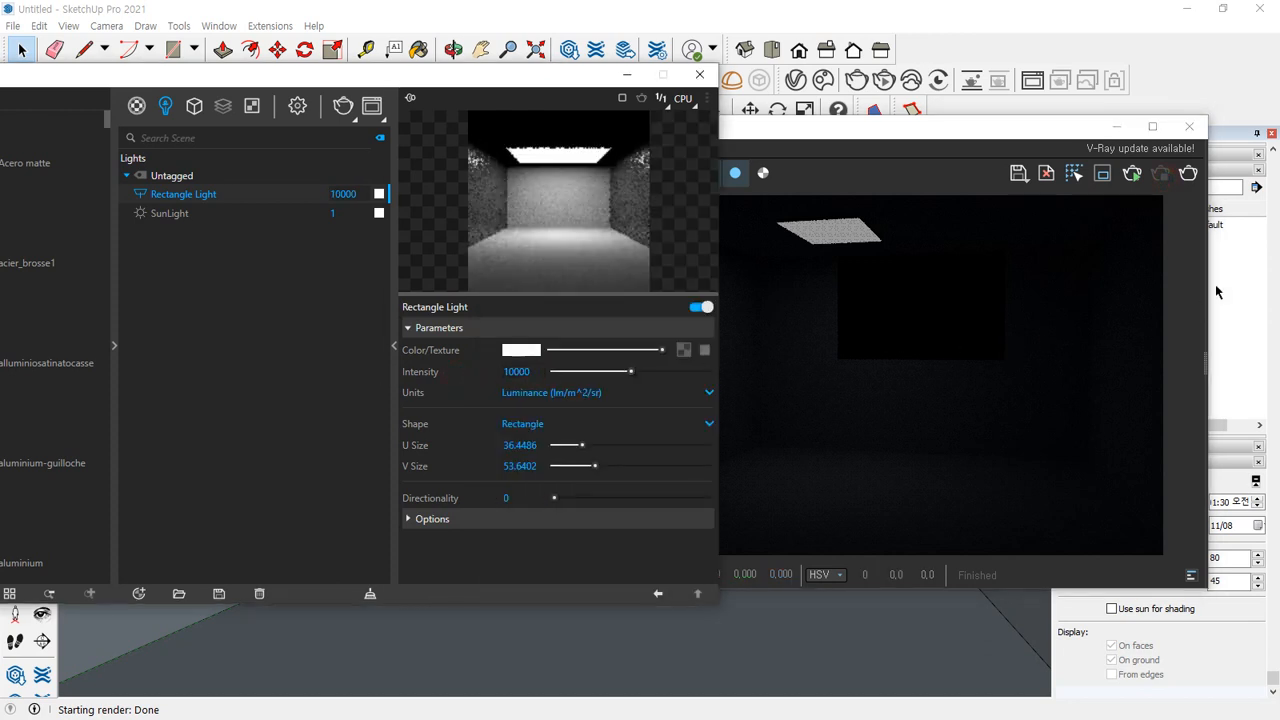
{"action": "left_click", "coordinate": [1190, 176]}
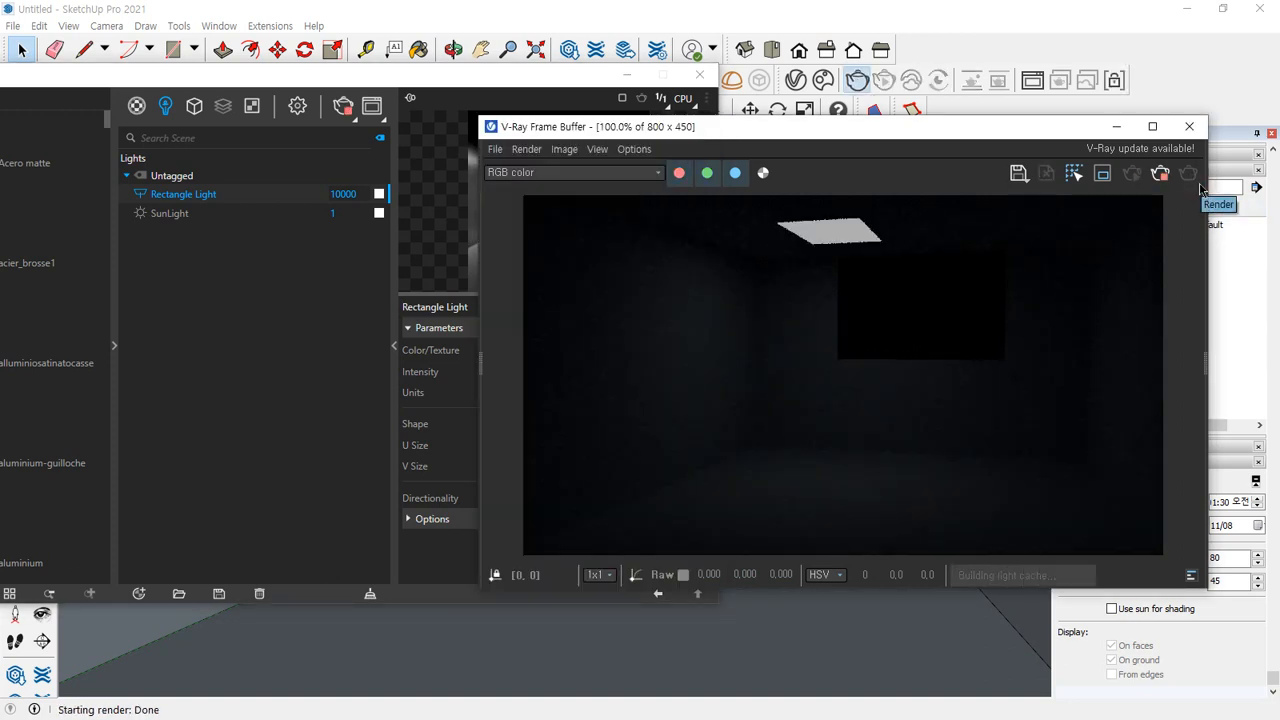
Return the Rectangle Light's units to Default (Scalar), set its intensity to 100, and render the room
{"action": "left_click", "coordinate": [350, 392]}
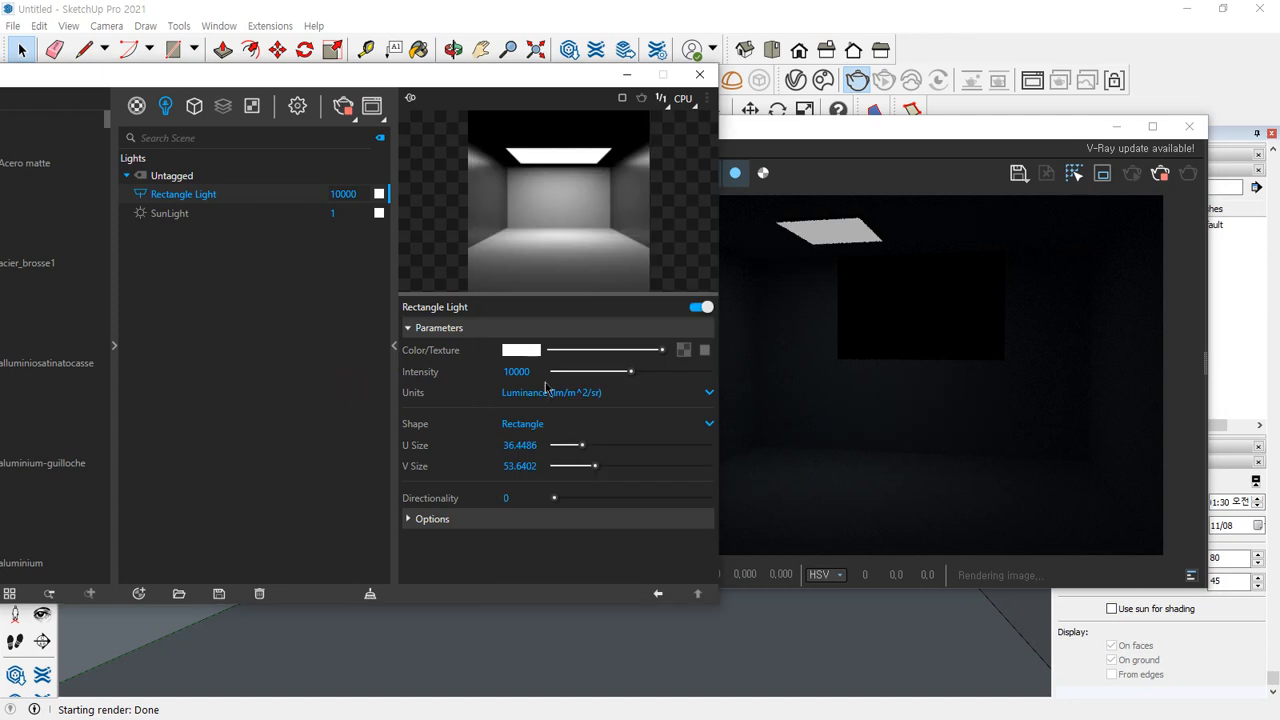
{"action": "left_click", "coordinate": [552, 392]}
{"action": "left_click", "coordinate": [545, 413]}
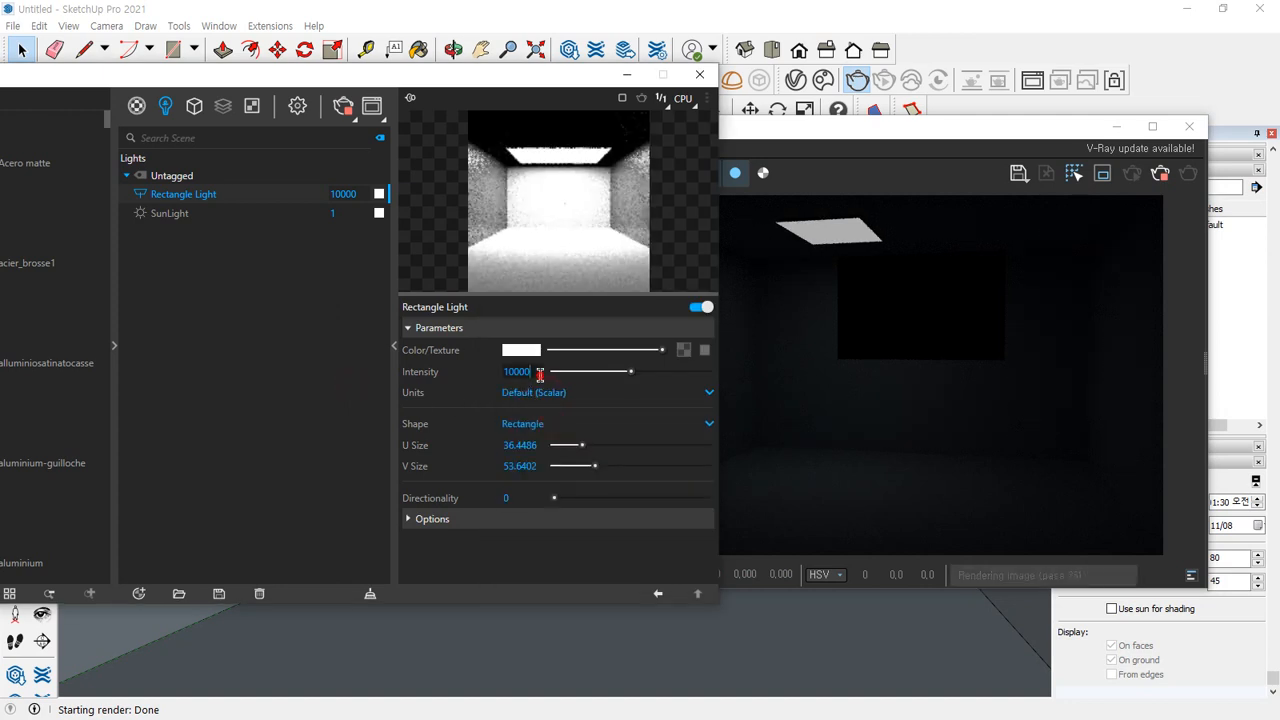
{"action": "left_click", "coordinate": [516, 371]}
{"action": "type", "text": "1"}
{"action": "key", "text": "Return"}
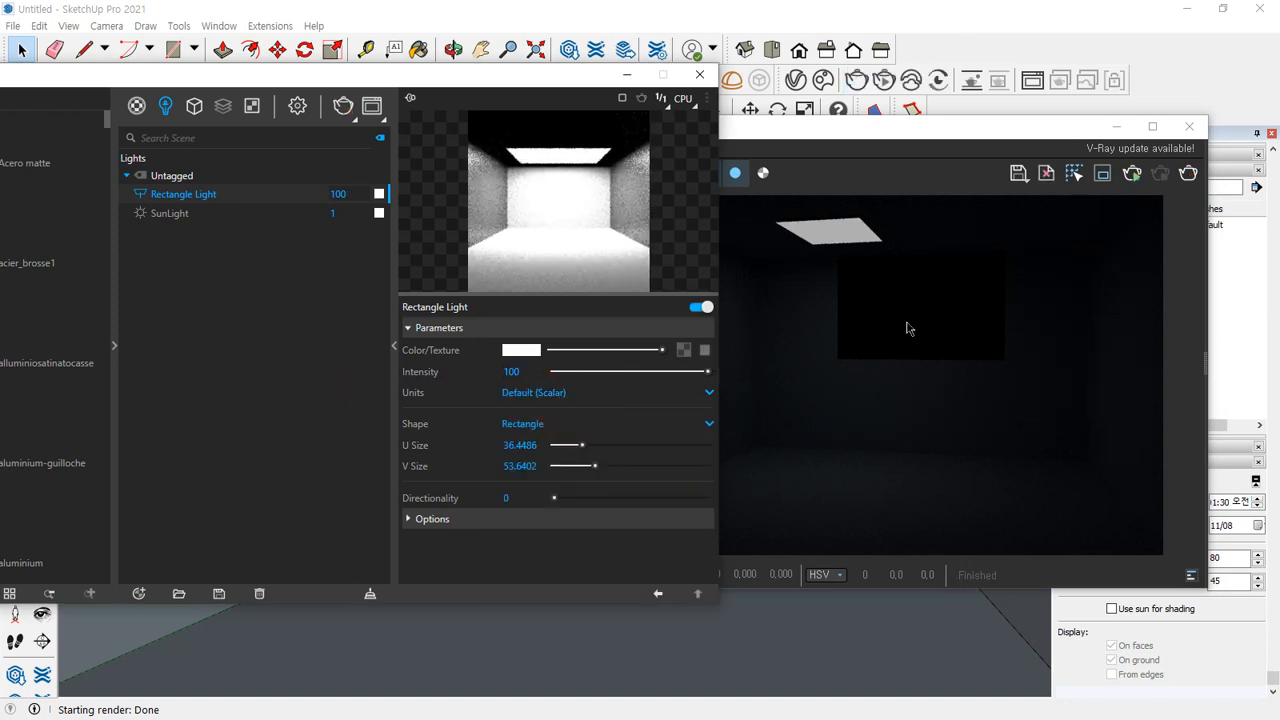
{"action": "left_click", "coordinate": [1188, 175]}
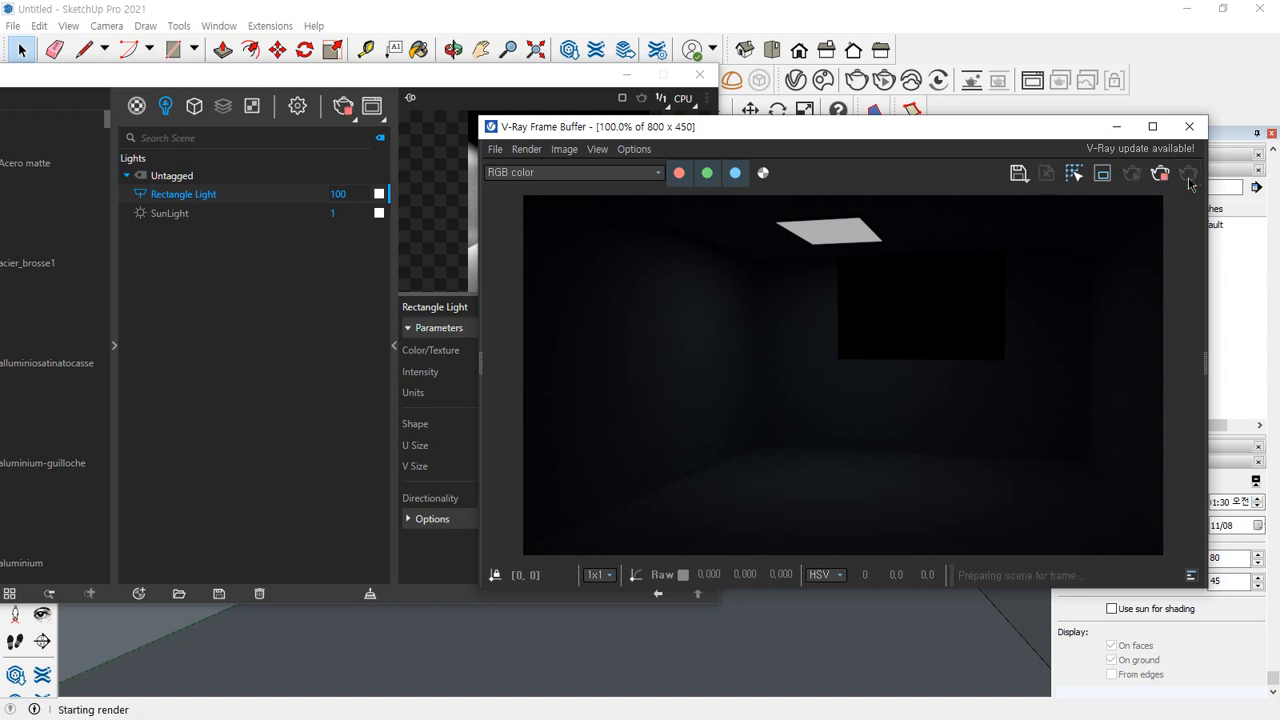
Set the Rectangle Light's intensity to 150 in Default (Scalar) units and render the room again
{"action": "left_click_drag", "start_coordinate": [990, 138], "coordinate": [1049, 125]}
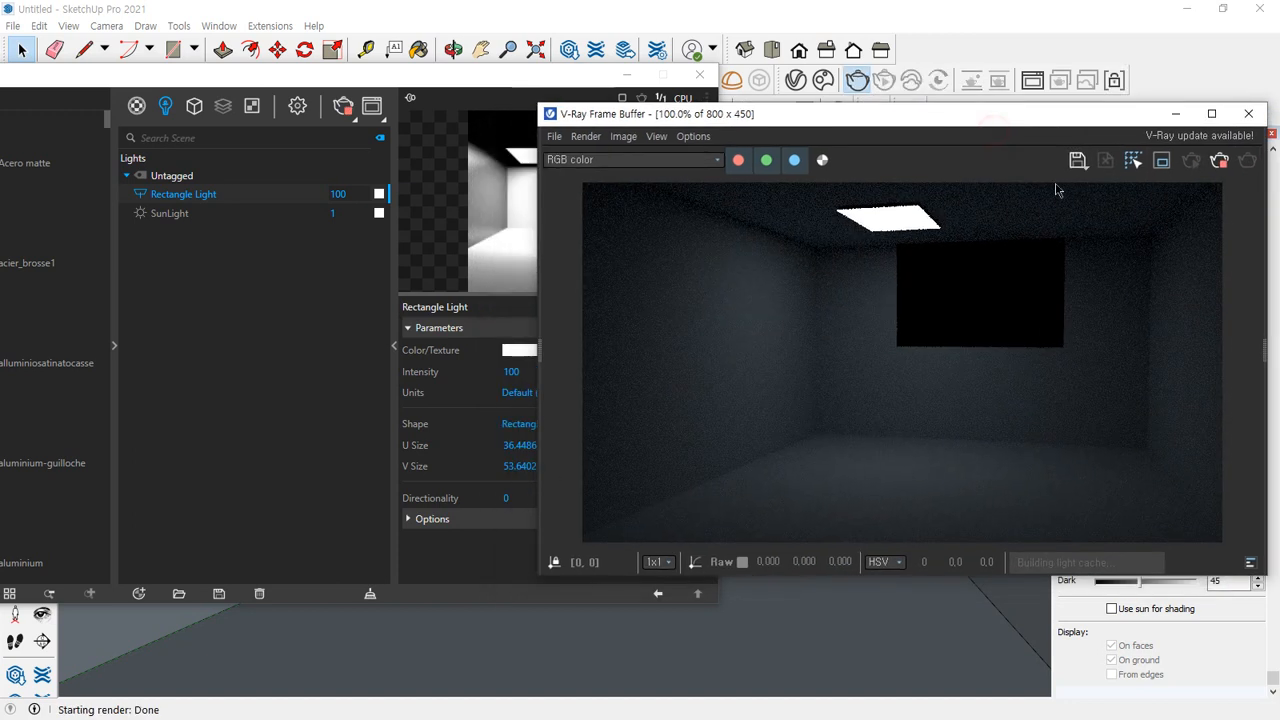
{"action": "left_click", "coordinate": [516, 371]}
{"action": "left_click_drag", "start_coordinate": [529, 371], "coordinate": [464, 380]}
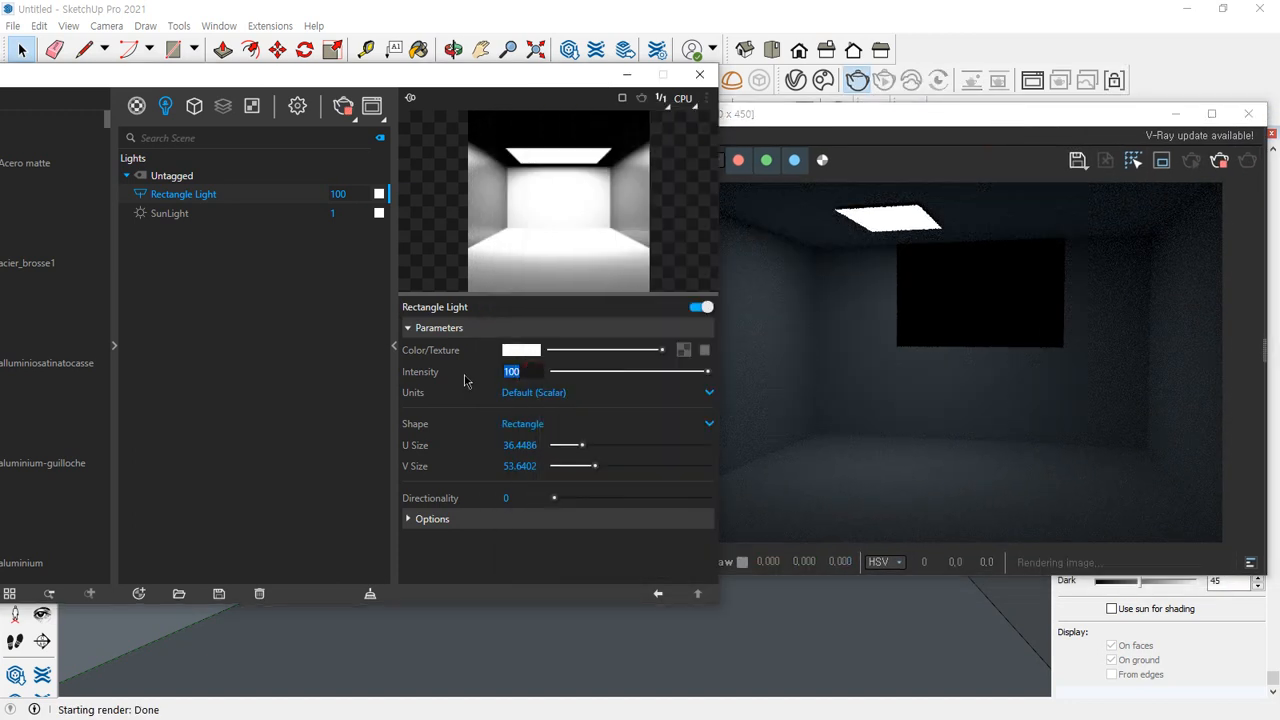
{"action": "type", "text": "150"}
{"action": "left_click", "coordinate": [1220, 163]}
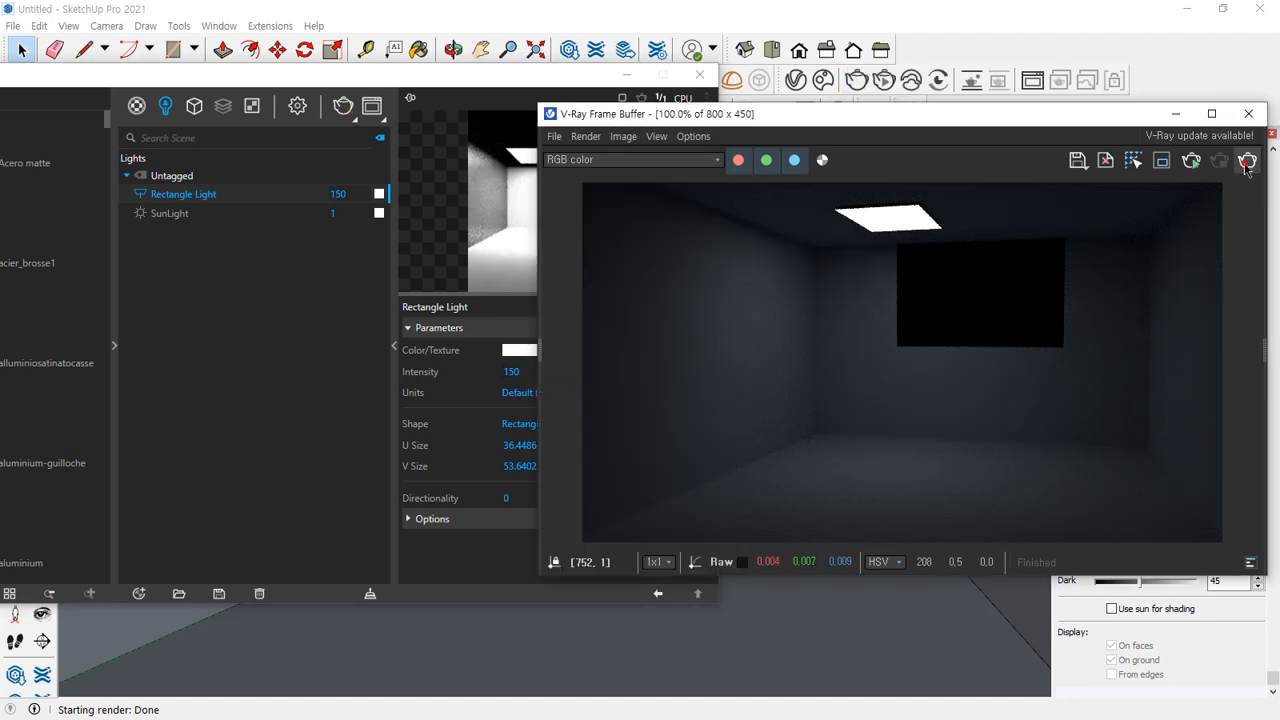
{"action": "left_click", "coordinate": [1246, 164]}
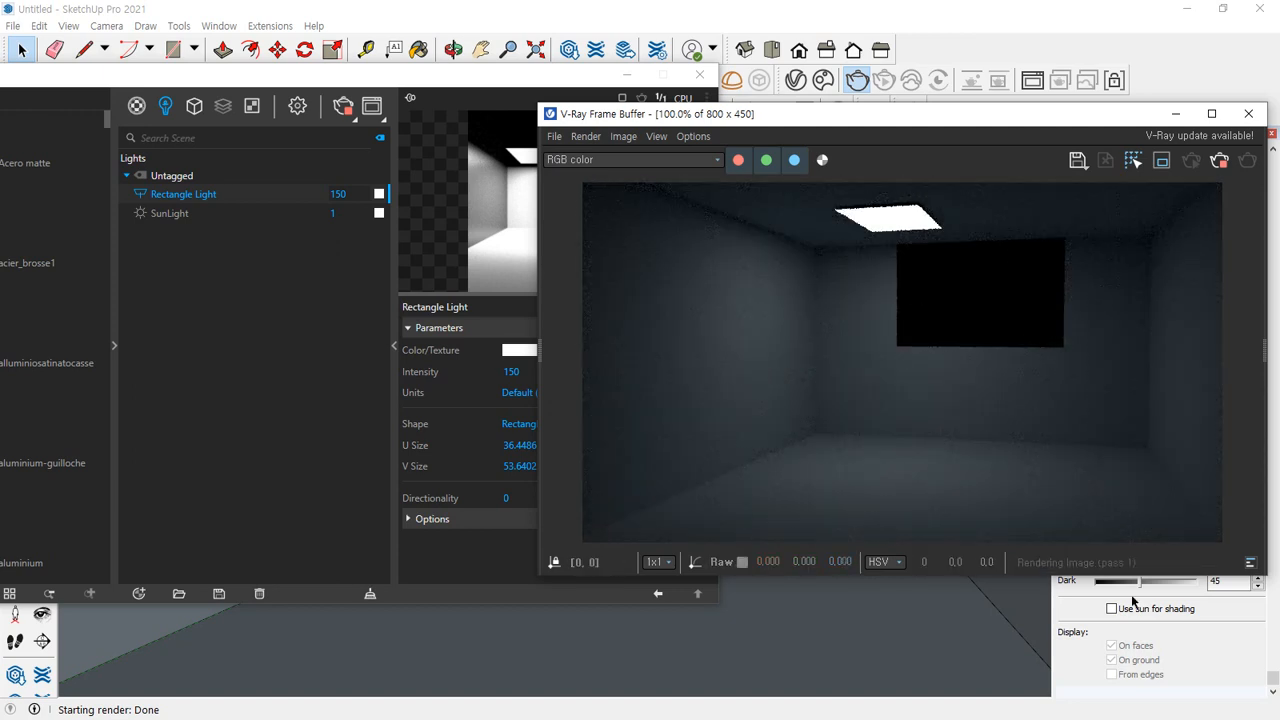
Enable the GI override in the render environment settings and run a brief test render of the room
{"action": "left_click", "coordinate": [522, 371]}
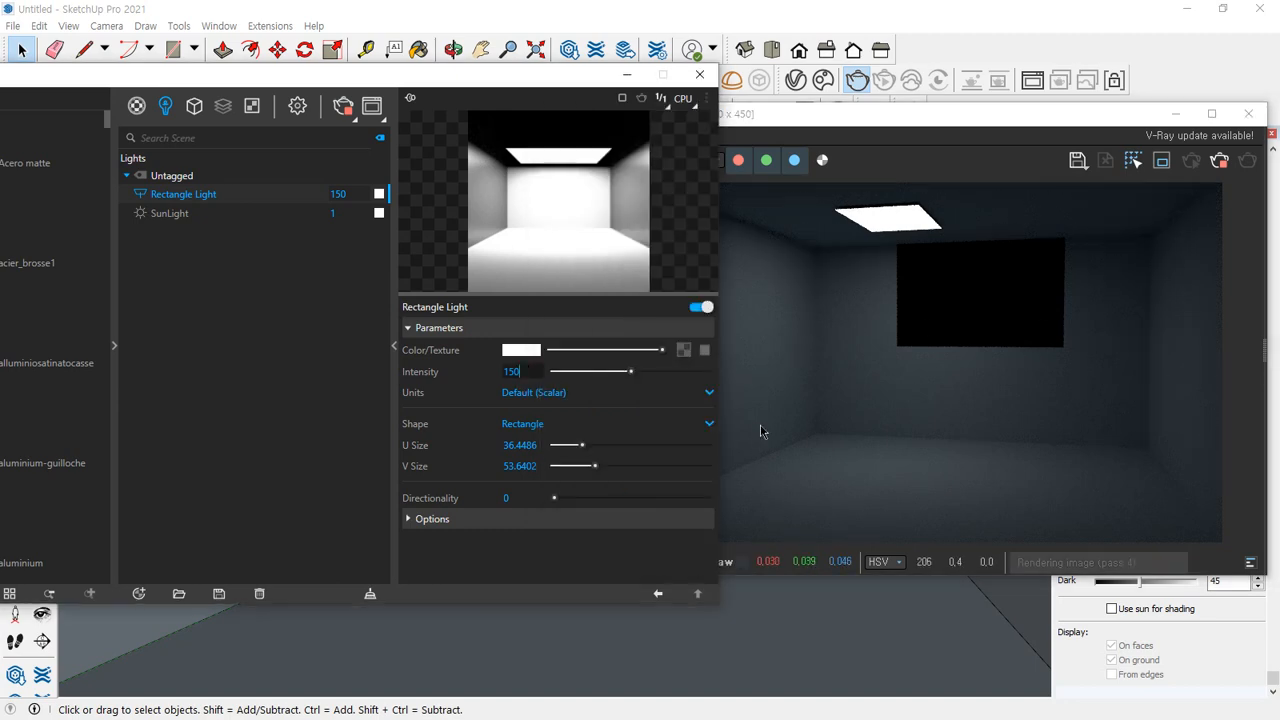
{"action": "left_click_drag", "start_coordinate": [389, 84], "coordinate": [516, 69]}
{"action": "left_click", "coordinate": [424, 91]}
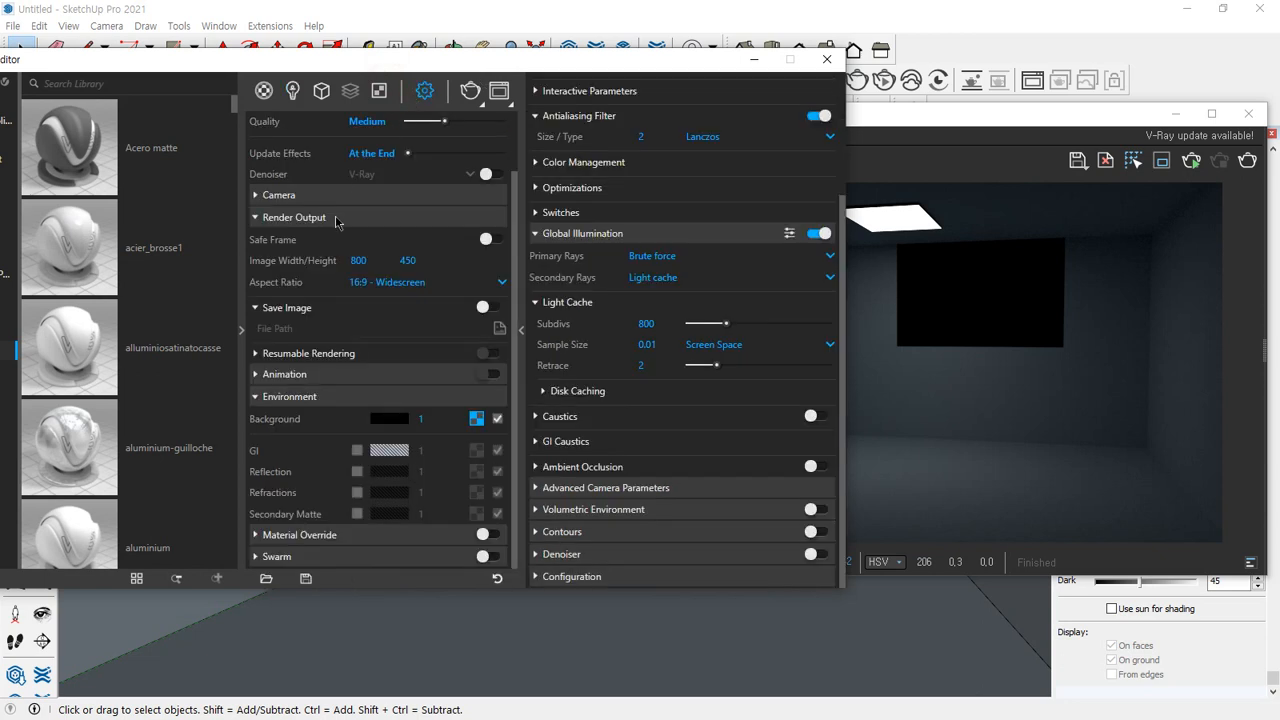
{"action": "scroll", "coordinate": [338, 223], "scroll_direction": "up", "scroll_amount": 2}
{"action": "scroll", "coordinate": [343, 195], "scroll_direction": "down", "scroll_amount": 2}
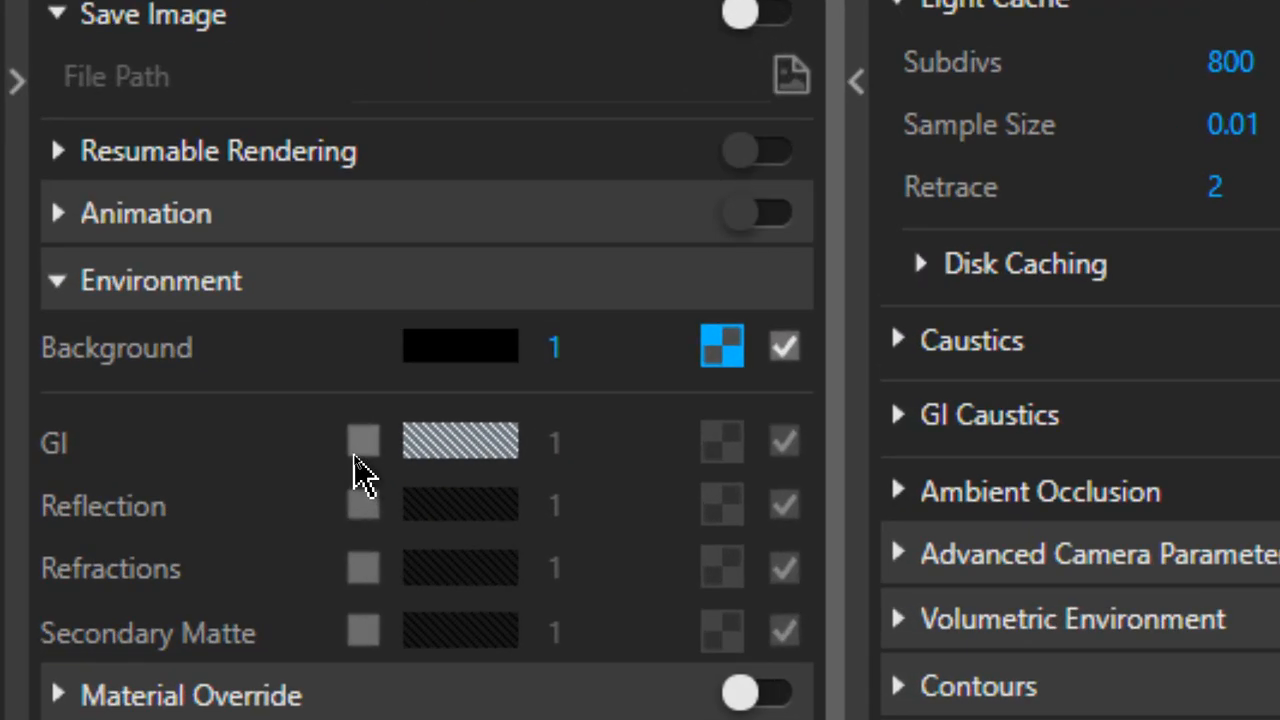
{"action": "left_click", "coordinate": [356, 456]}
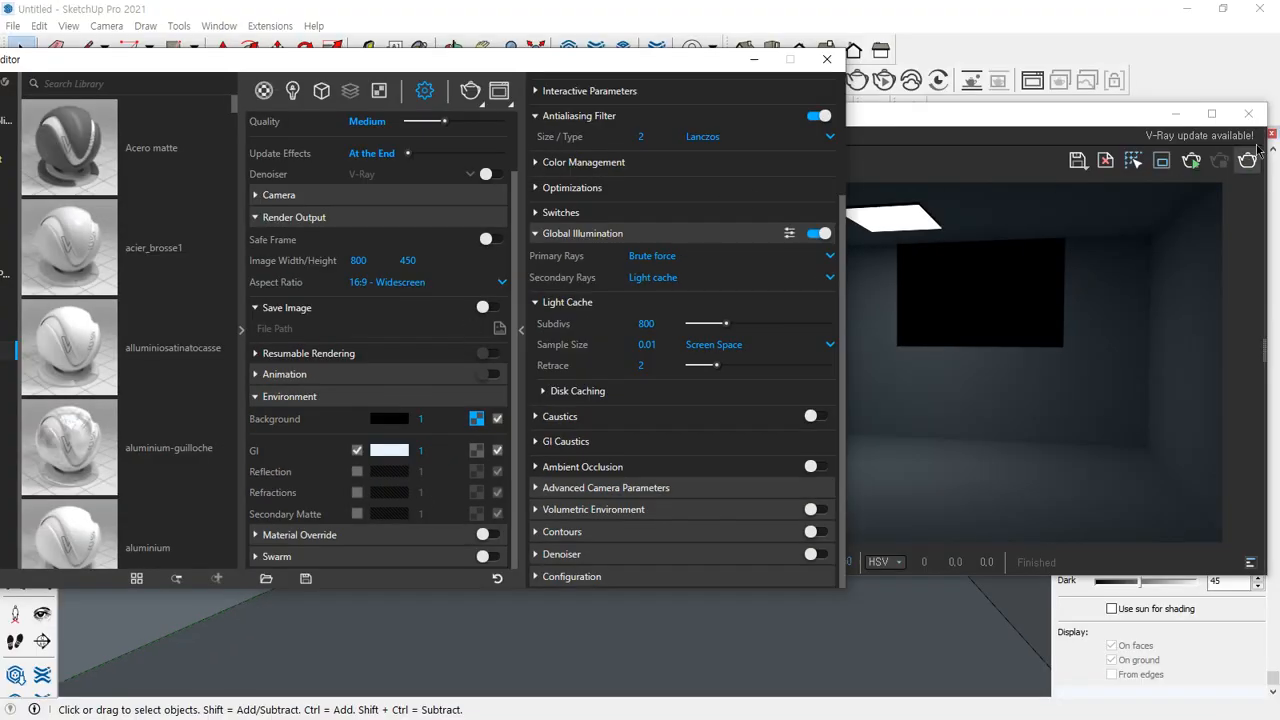
{"action": "left_click", "coordinate": [1246, 165]}
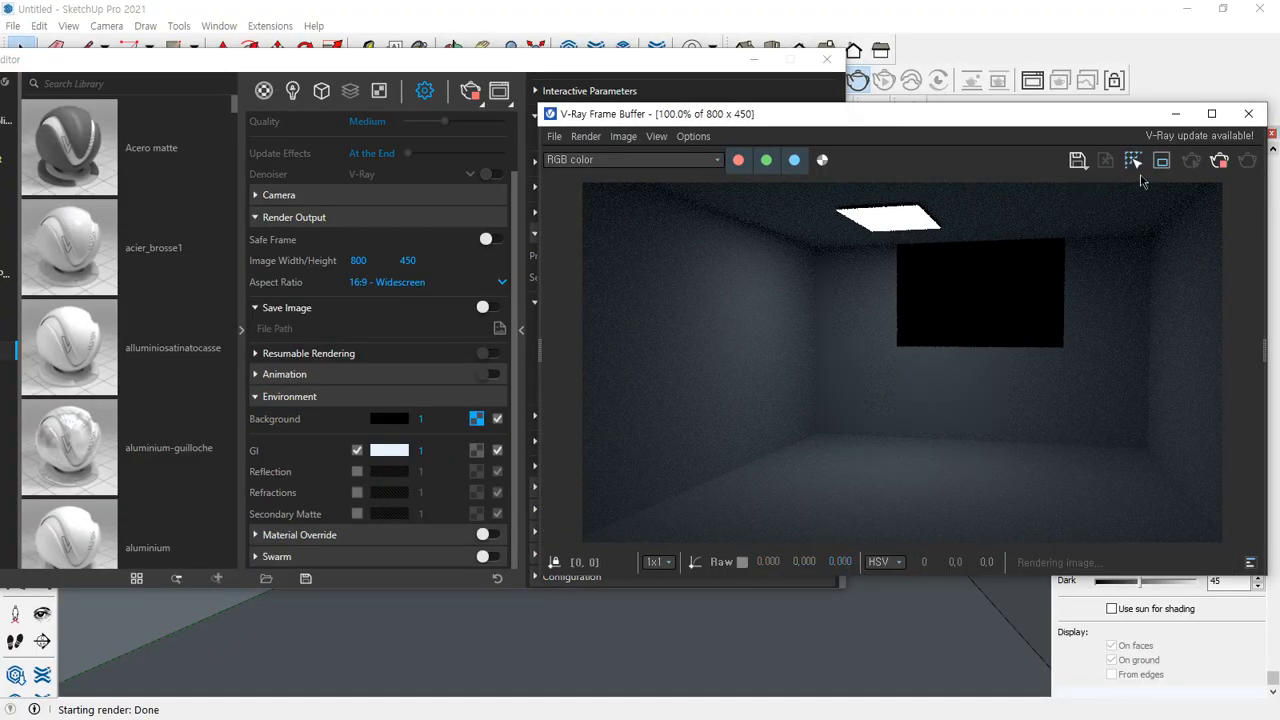
{"action": "left_click", "coordinate": [1218, 163]}
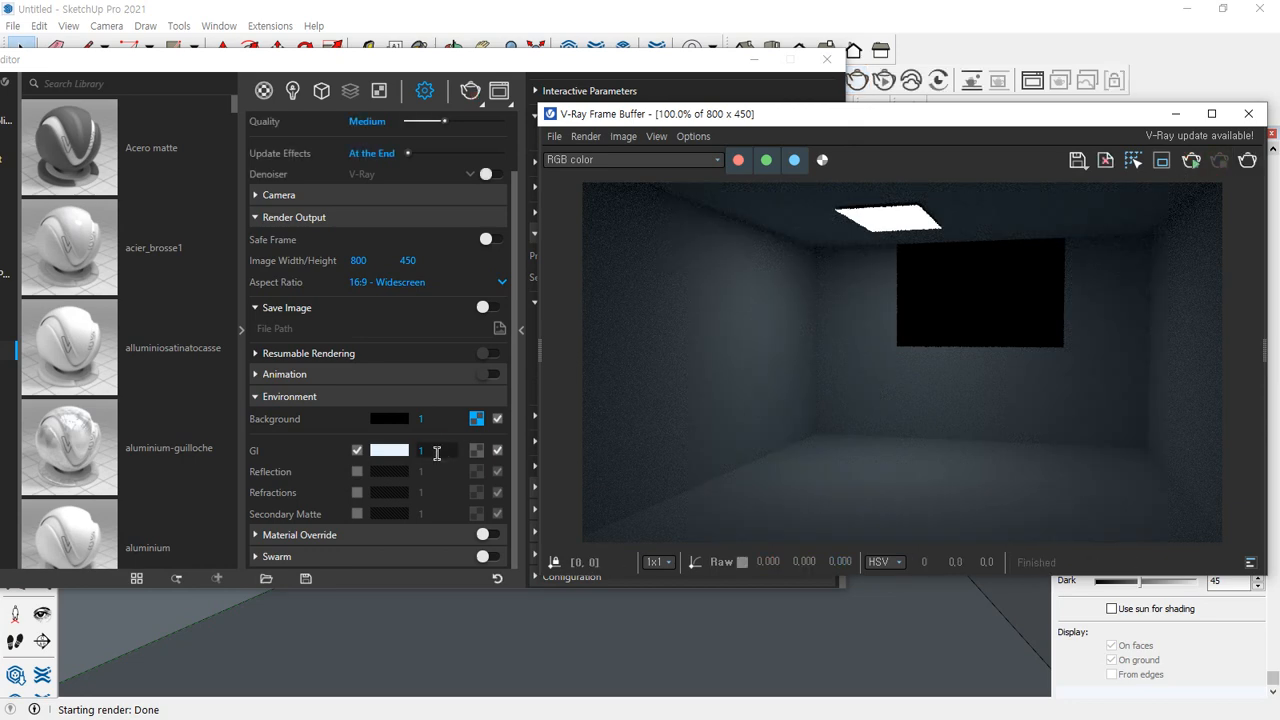
Set the environment GI intensity to 10, render the room, and review the Rectangle Light's intensity setting
{"action": "left_click", "coordinate": [428, 450]}
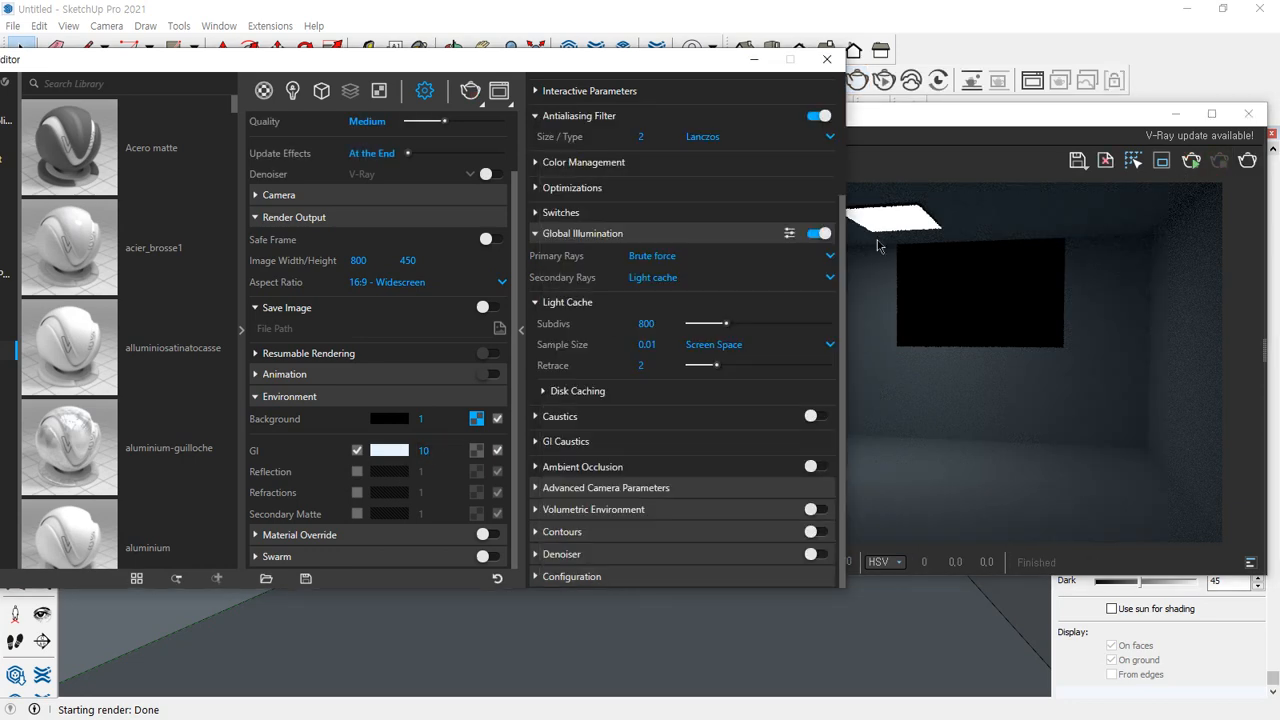
{"action": "left_click", "coordinate": [1249, 162]}
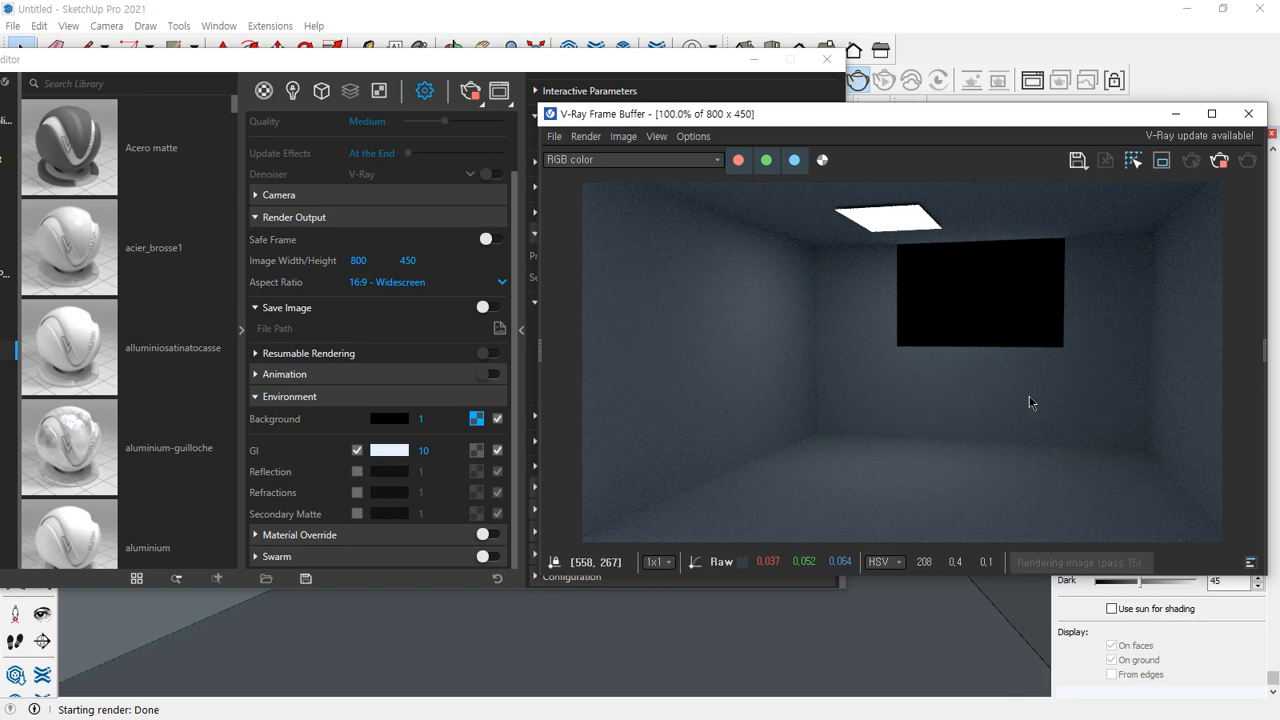
{"action": "left_click", "coordinate": [293, 91]}
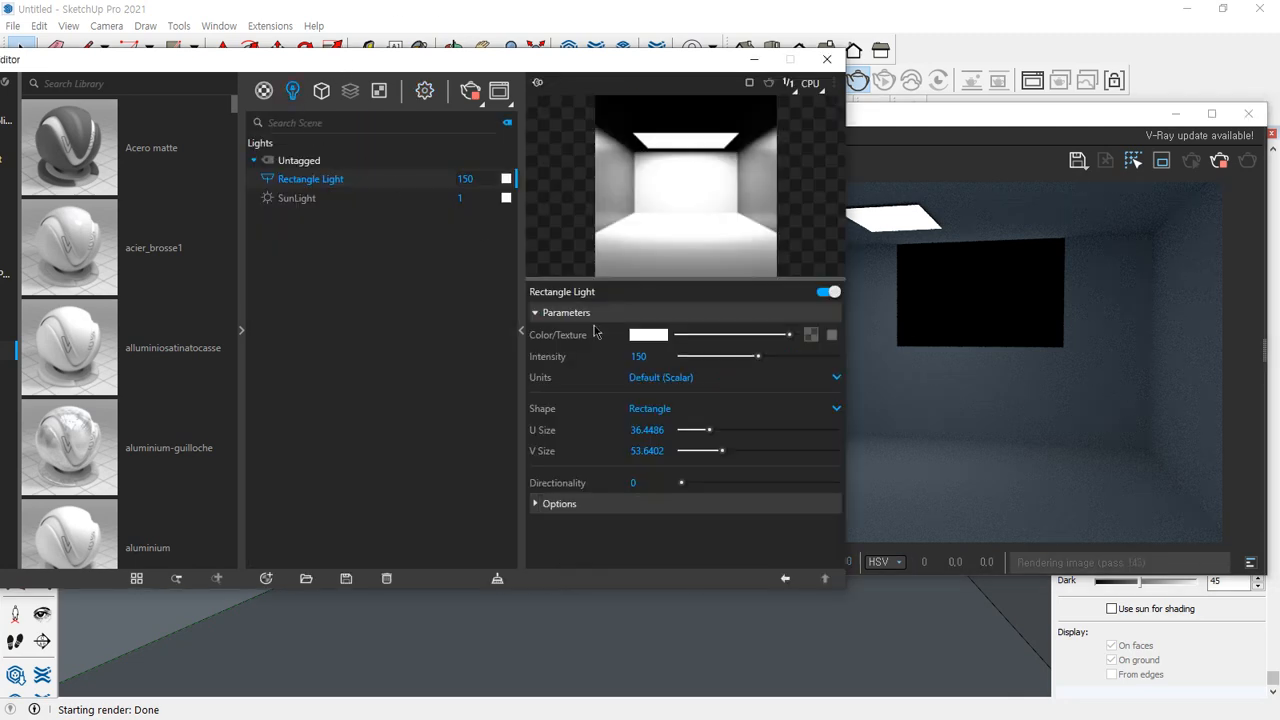
{"action": "left_click_drag", "start_coordinate": [517, 366], "coordinate": [728, 366]}
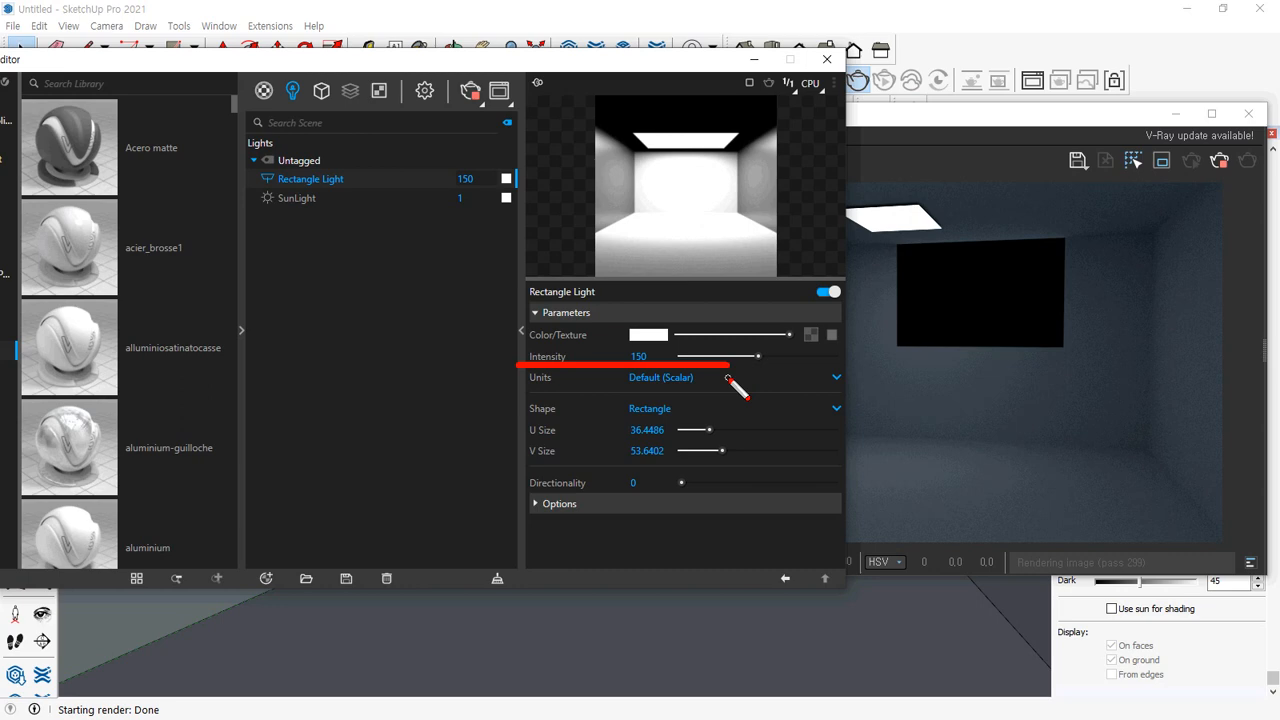
Set the camera's shutter speed to 50 in the advanced camera parameters, render the room, and stop the render
{"action": "left_click", "coordinate": [425, 91]}
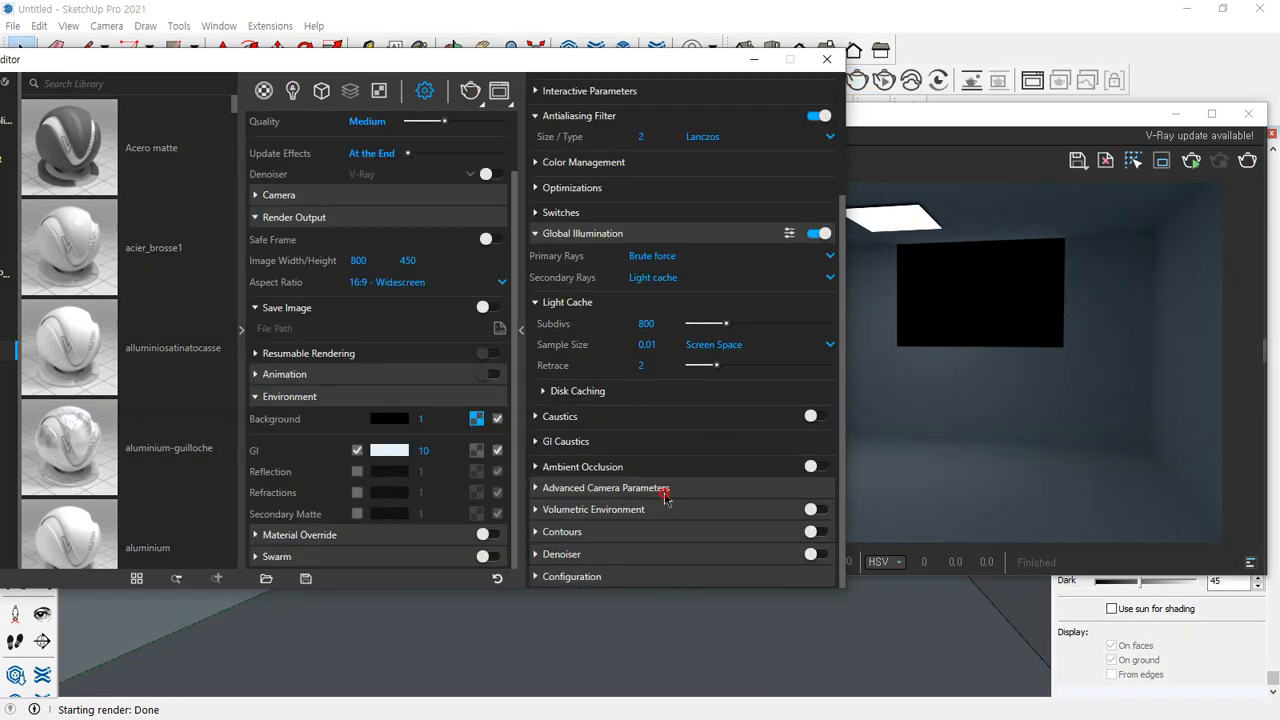
{"action": "left_click", "coordinate": [665, 494]}
{"action": "scroll", "coordinate": [711, 500], "scroll_direction": "down", "scroll_amount": 2}
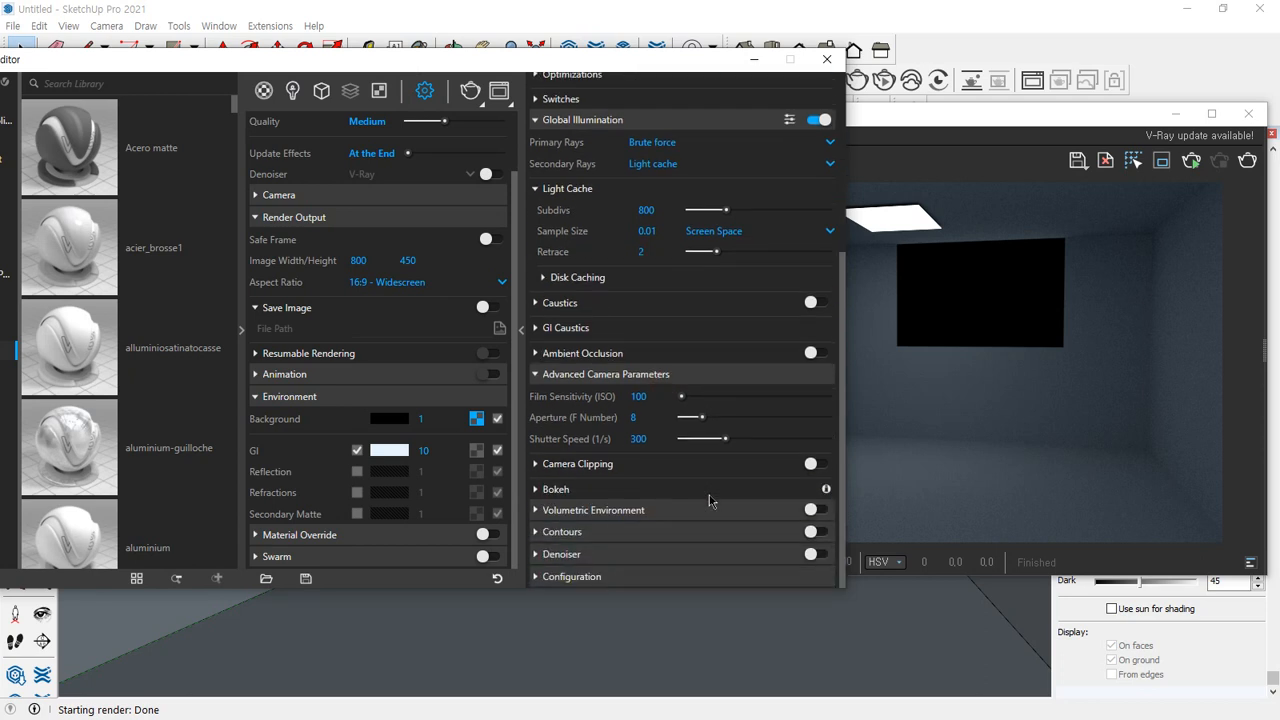
{"action": "double_click", "coordinate": [655, 438]}
{"action": "type", "text": "50"}
{"action": "key", "text": "Return"}
{"action": "left_click", "coordinate": [470, 92]}
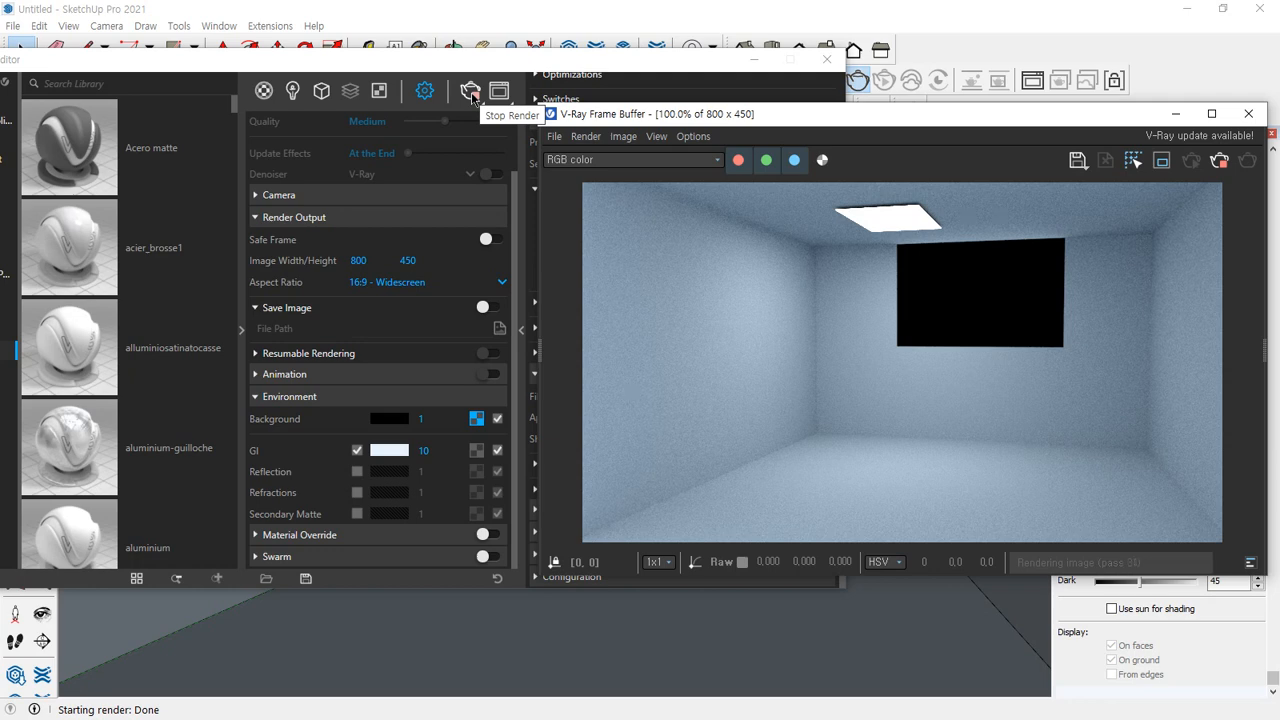
{"action": "left_click", "coordinate": [472, 97]}
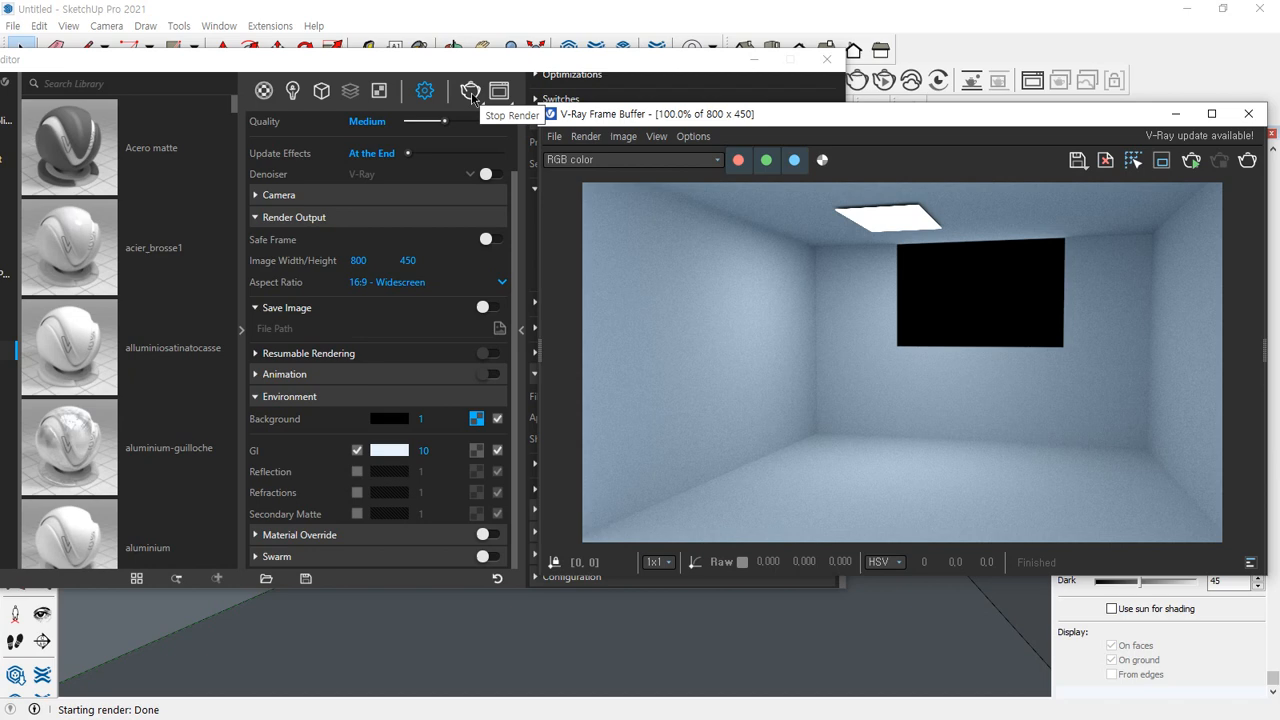
Return the camera's shutter speed to 300
{"action": "left_click", "coordinate": [402, 68]}
{"action": "double_click", "coordinate": [640, 438]}
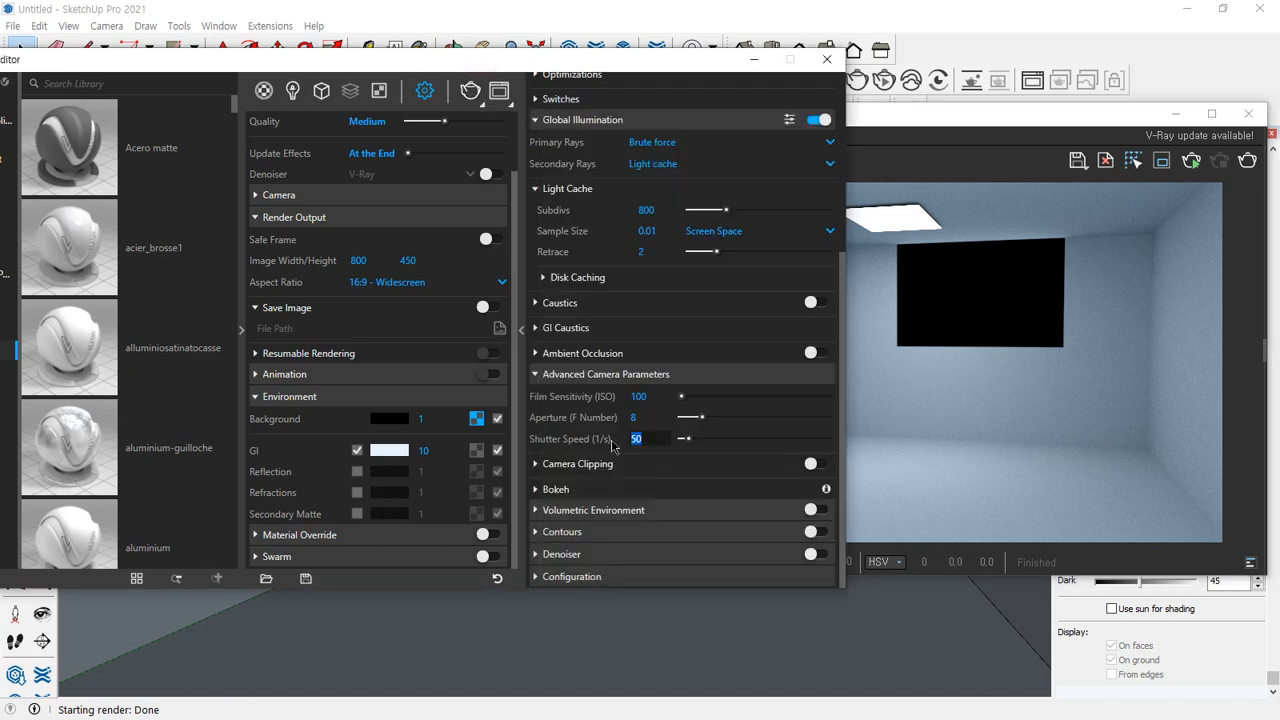
{"action": "type", "text": "300"}
{"action": "key", "text": "Return"}
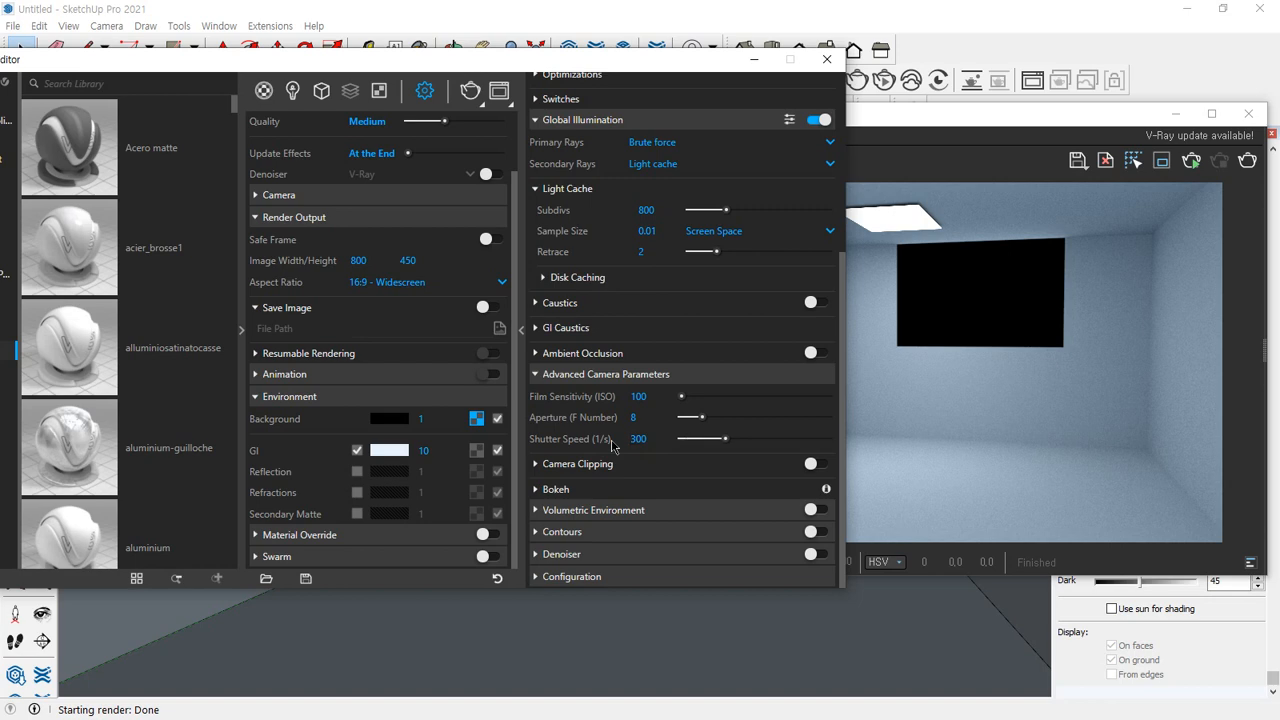
Change the Rectangle Light's shape to Disc, render the room, and inspect the ceiling light up close
{"action": "left_click", "coordinate": [292, 91]}
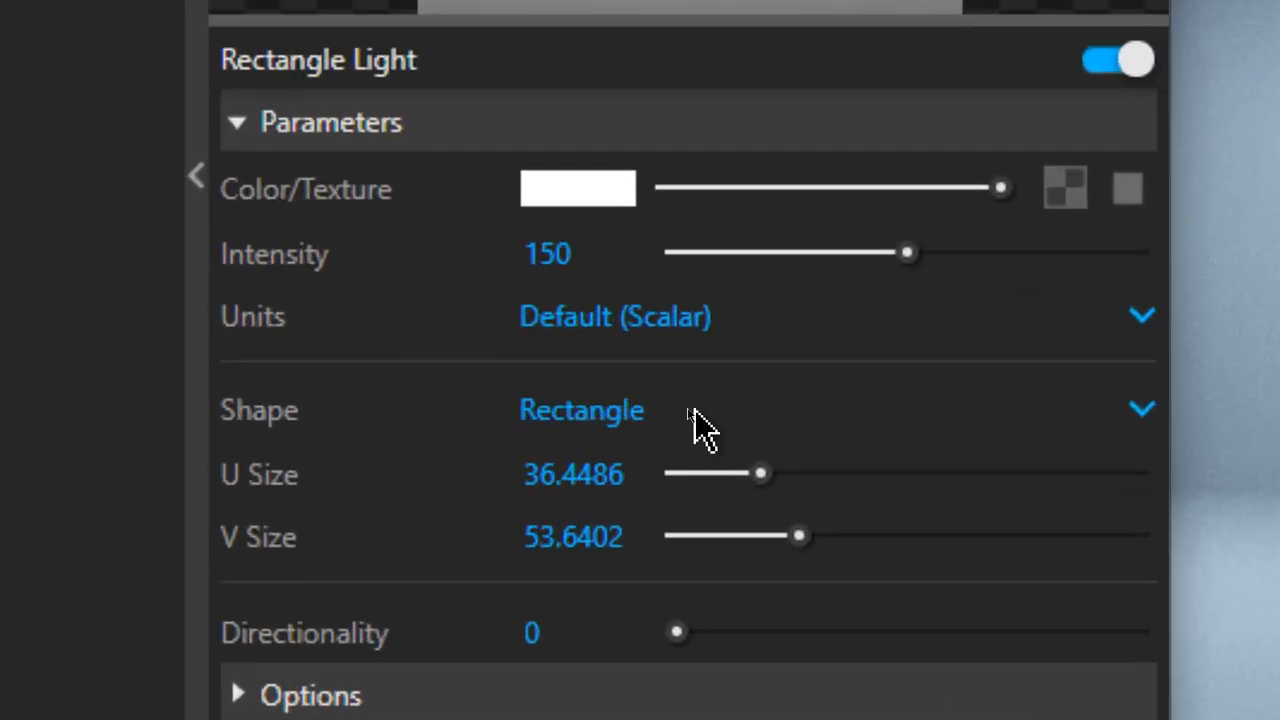
{"action": "left_click", "coordinate": [686, 408]}
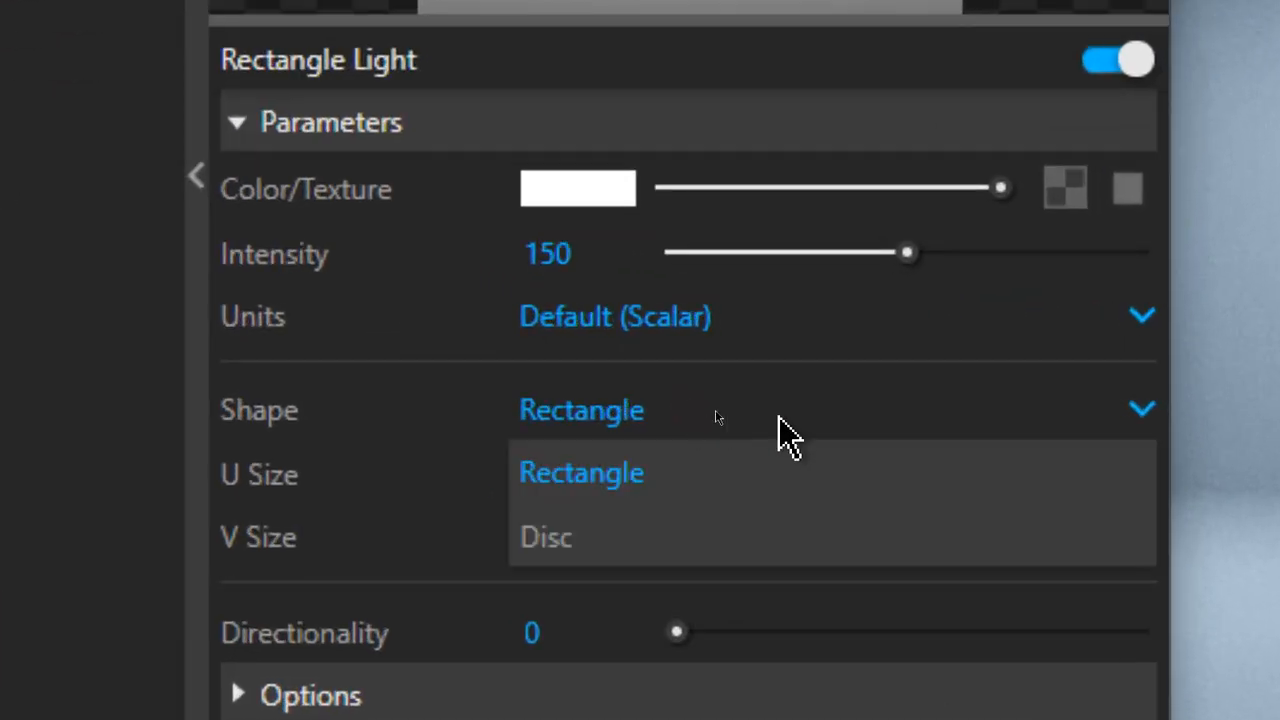
{"action": "left_click", "coordinate": [679, 530]}
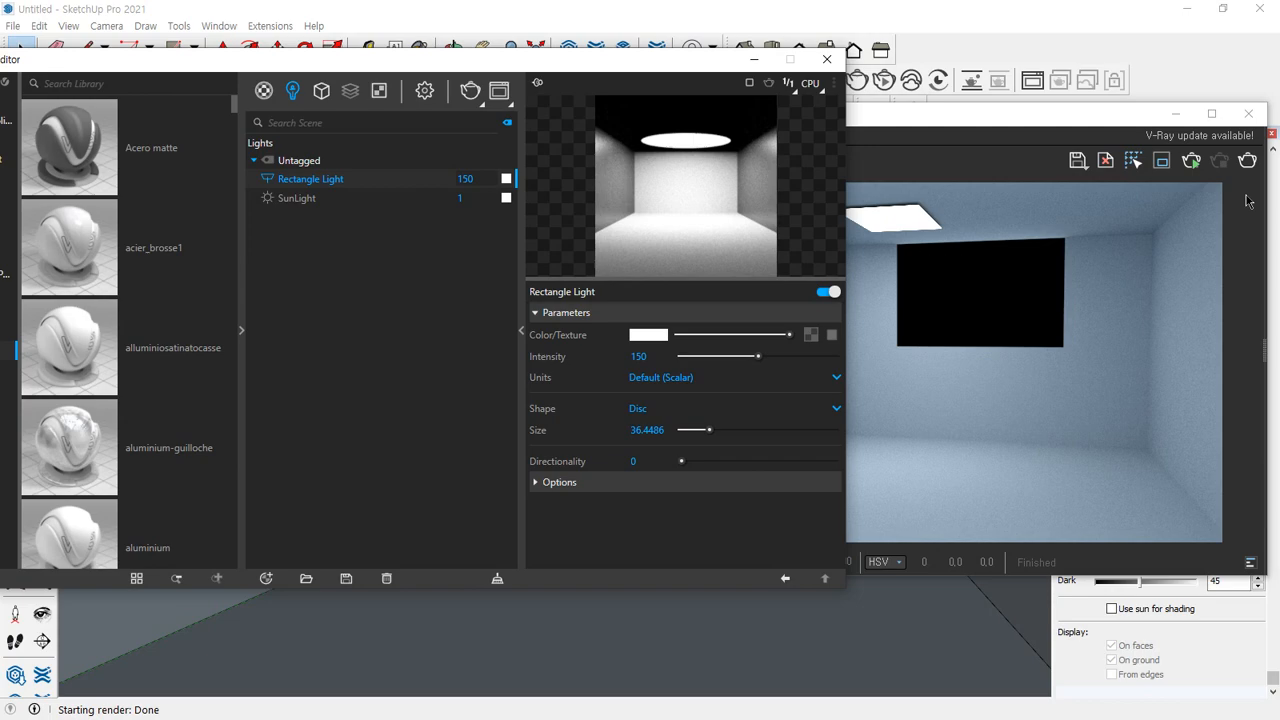
{"action": "left_click", "coordinate": [1247, 161]}
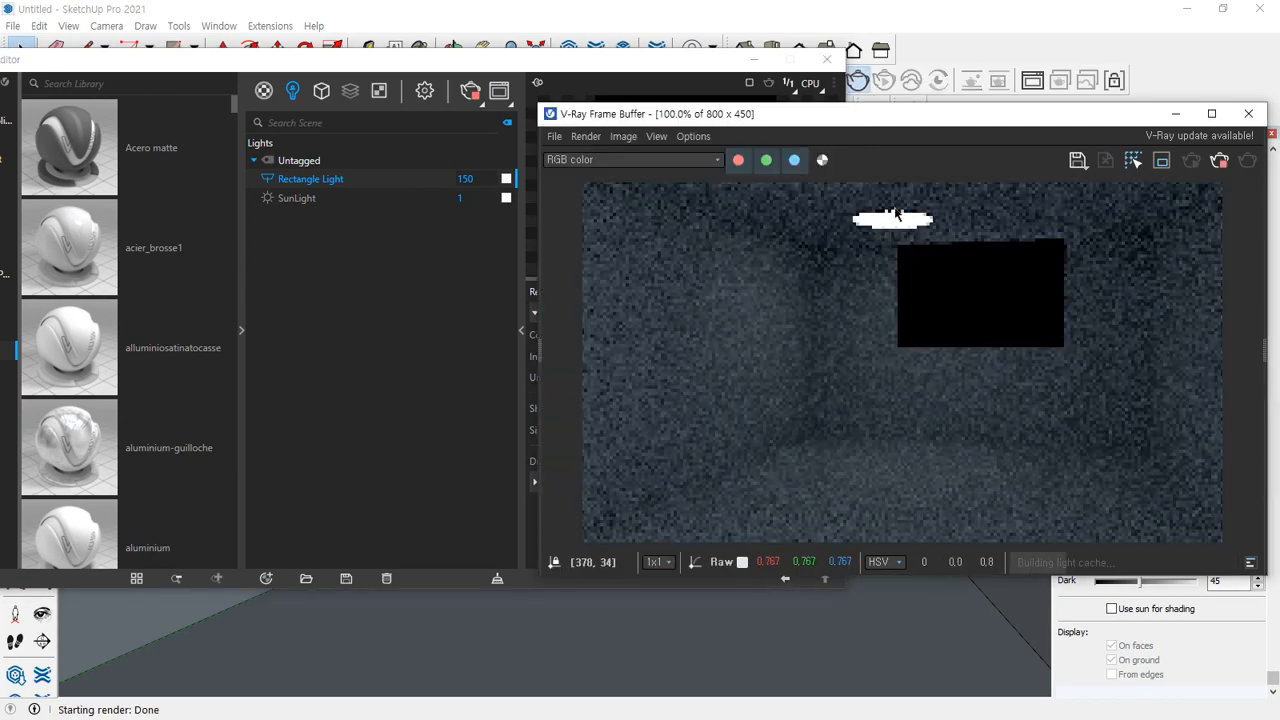
{"action": "scroll", "coordinate": [898, 226], "scroll_direction": "up", "scroll_amount": 2}
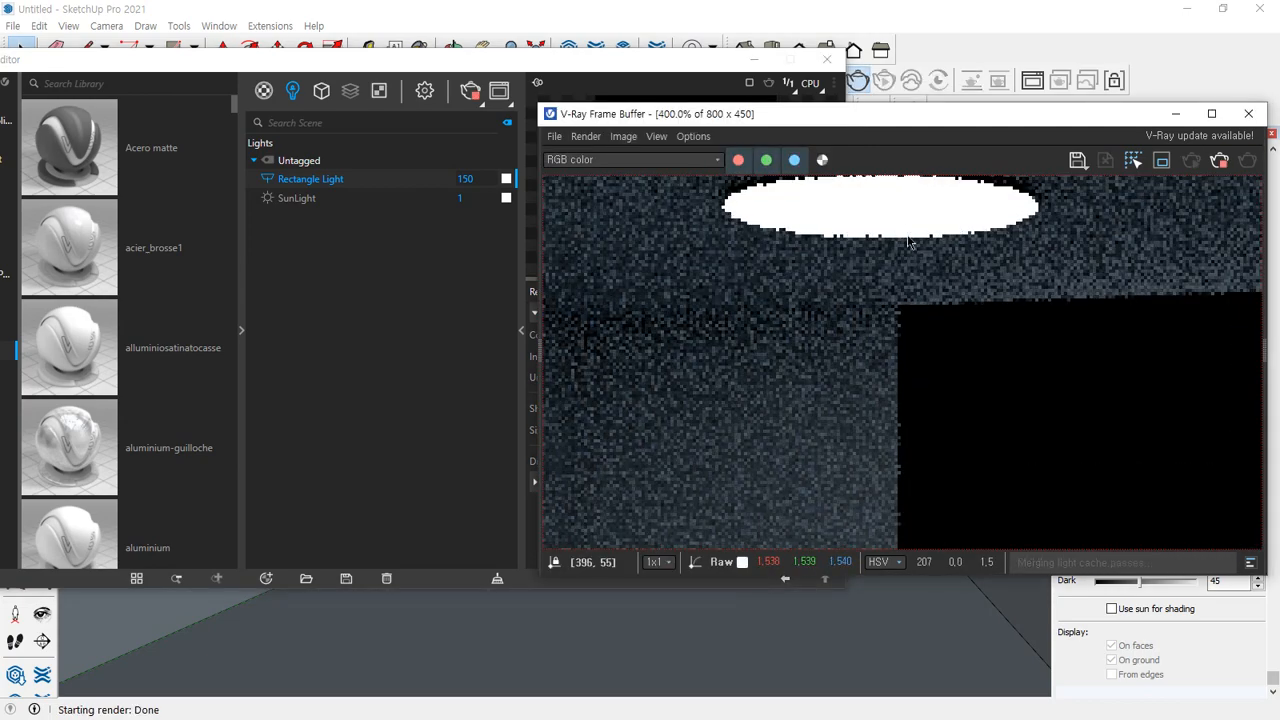
{"action": "middle_click_drag", "start_coordinate": [907, 239], "coordinate": [924, 320]}
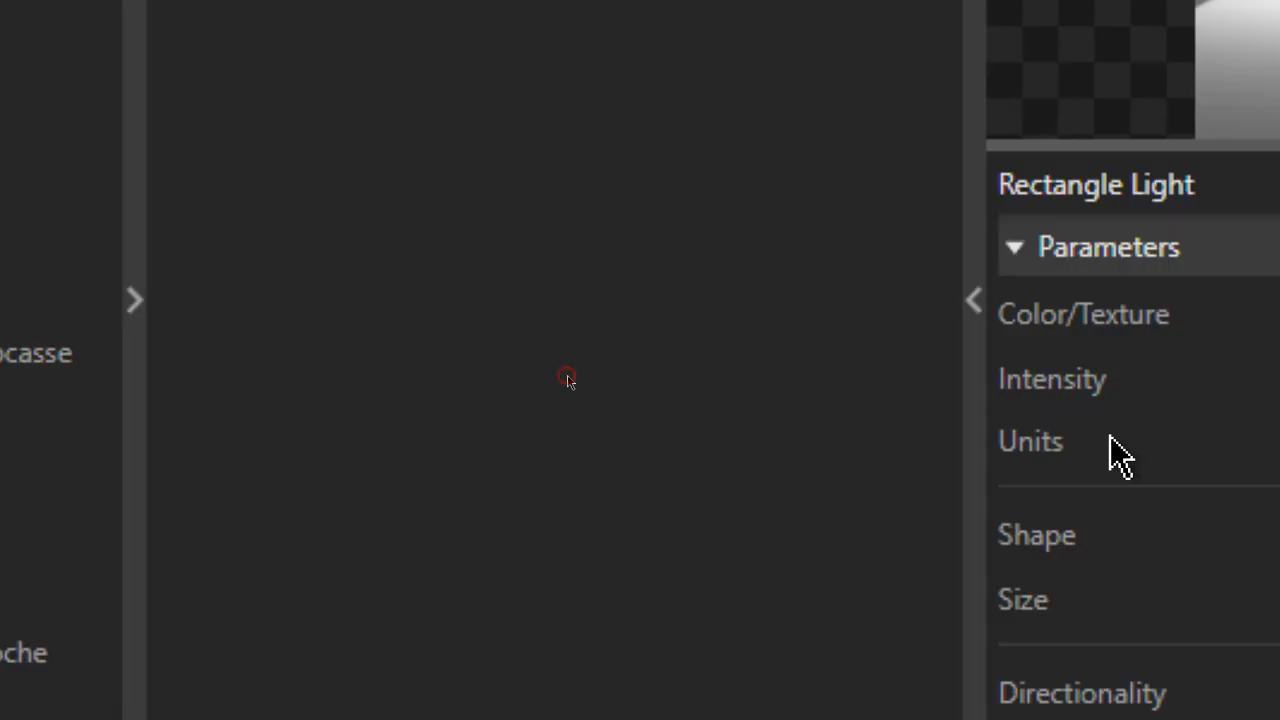
Enable the Invisible option for the Rectangle Light and render the room to compare the ceiling
{"action": "scroll", "coordinate": [797, 493], "scroll_direction": "down", "scroll_amount": 2}
{"action": "scroll", "coordinate": [767, 469], "scroll_direction": "down", "scroll_amount": 3}
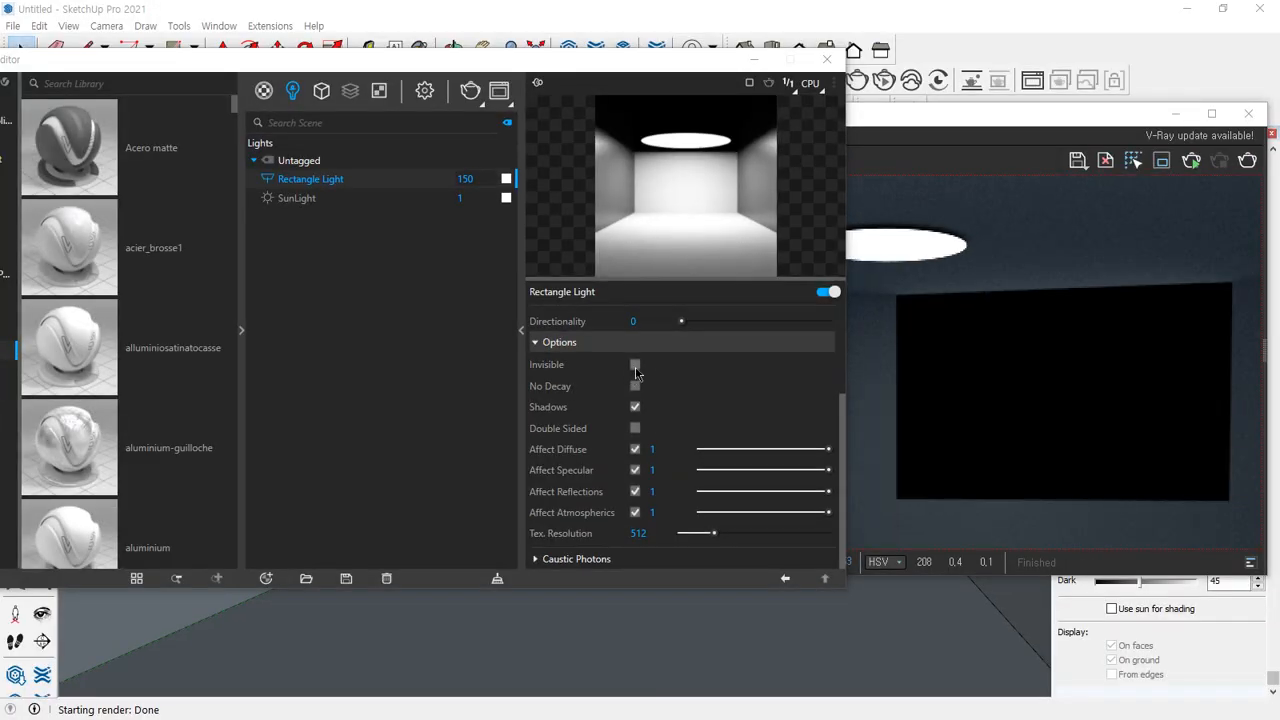
{"action": "left_click", "coordinate": [635, 366]}
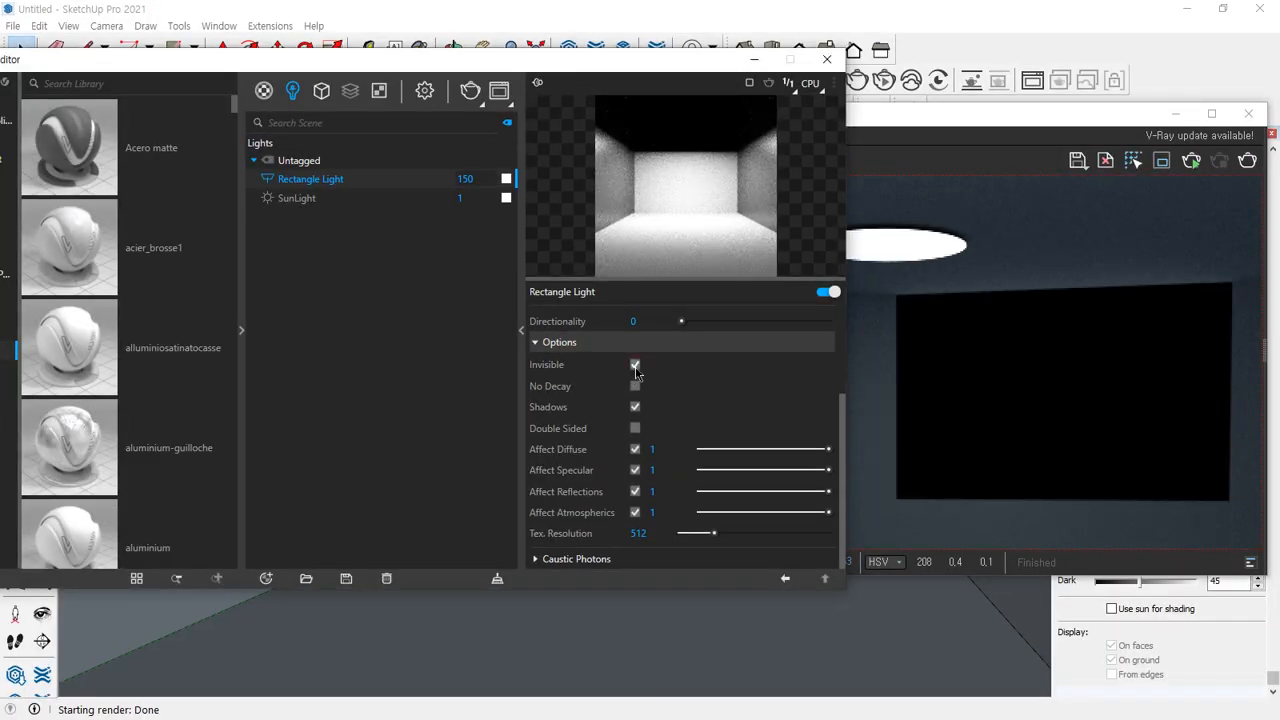
{"action": "left_click", "coordinate": [920, 270]}
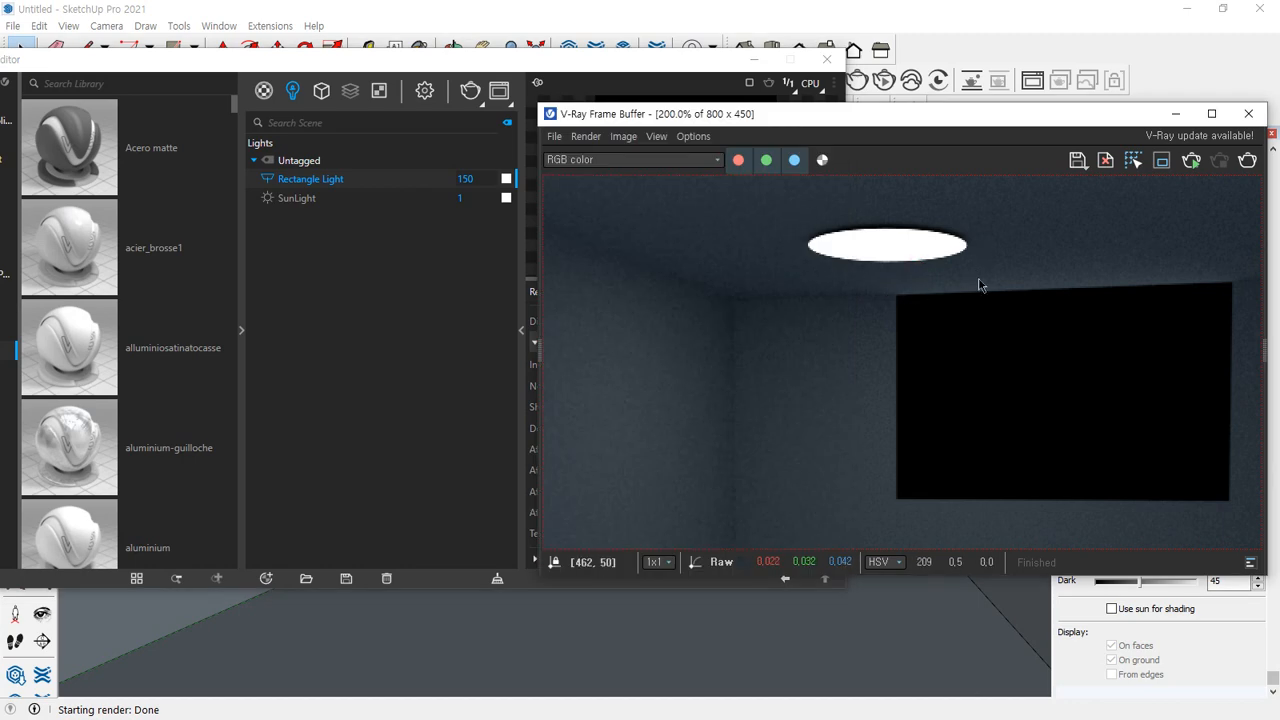
{"action": "left_click", "coordinate": [1247, 162]}
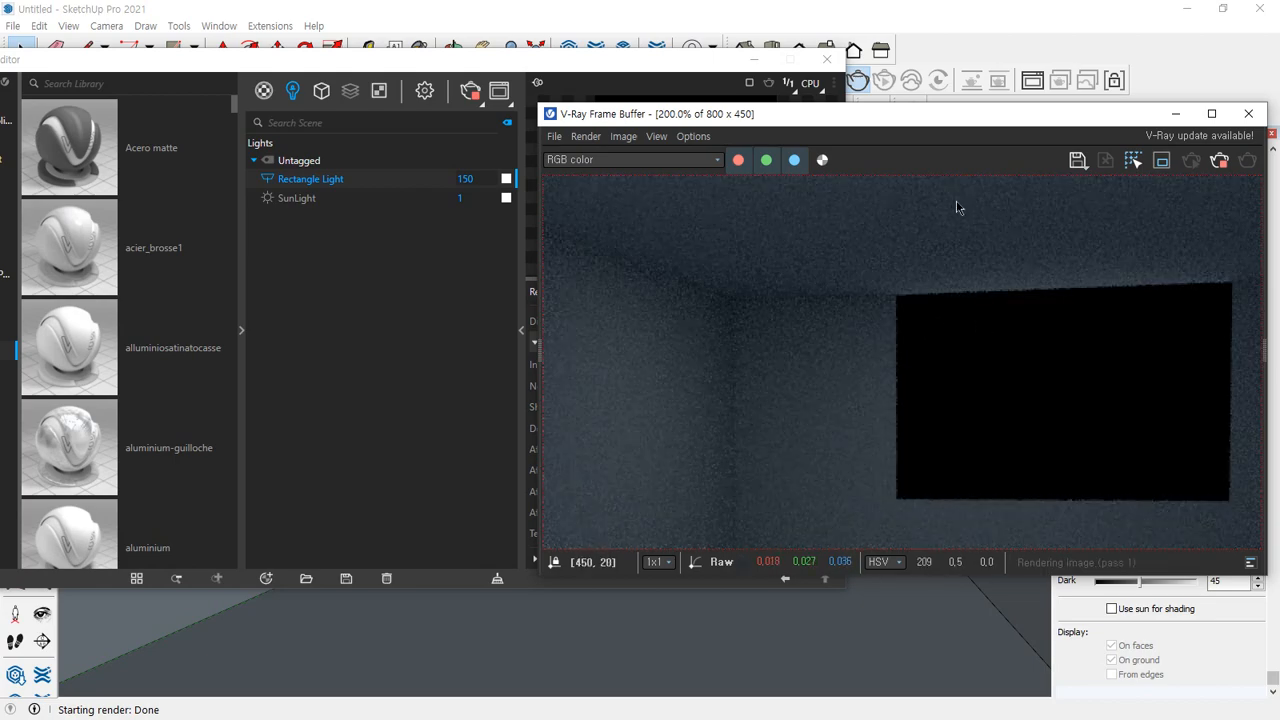
{"action": "scroll", "coordinate": [885, 235], "scroll_direction": "down", "scroll_amount": 2}
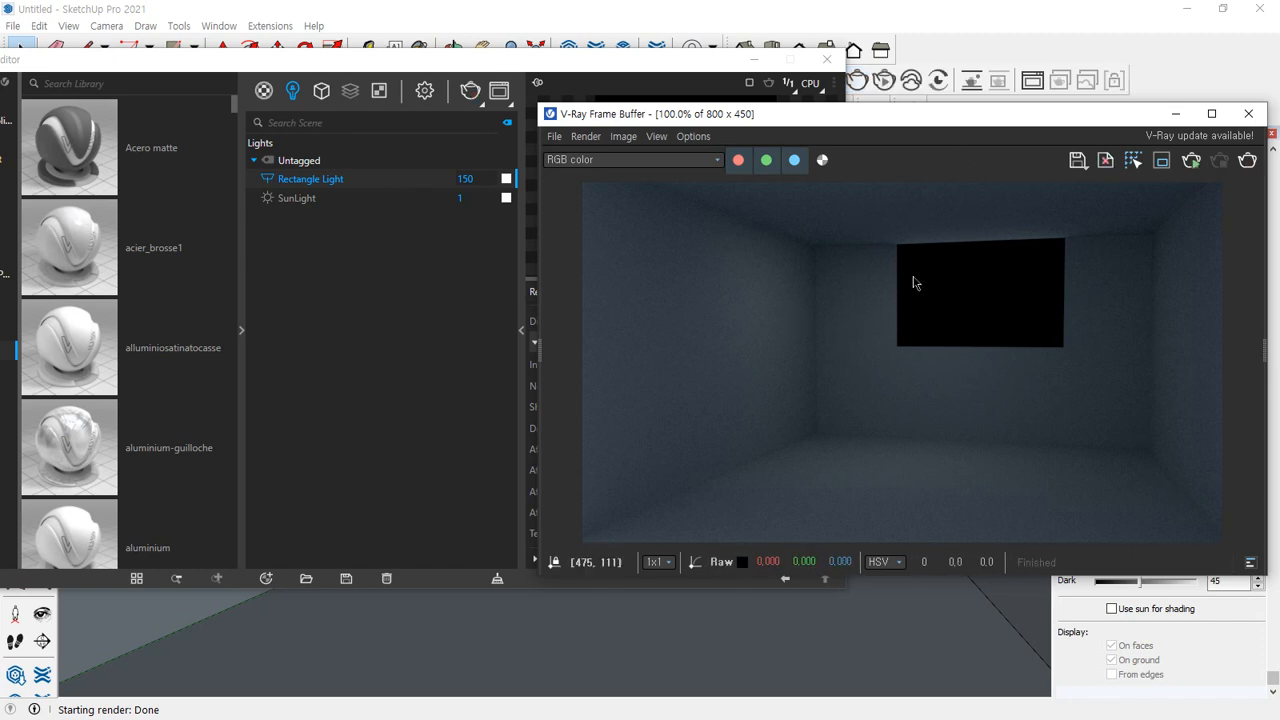
Disable the Rectangle Light's Invisible option, enable No Decay, and render the room
{"action": "left_click_drag", "start_coordinate": [574, 59], "coordinate": [400, 70]}
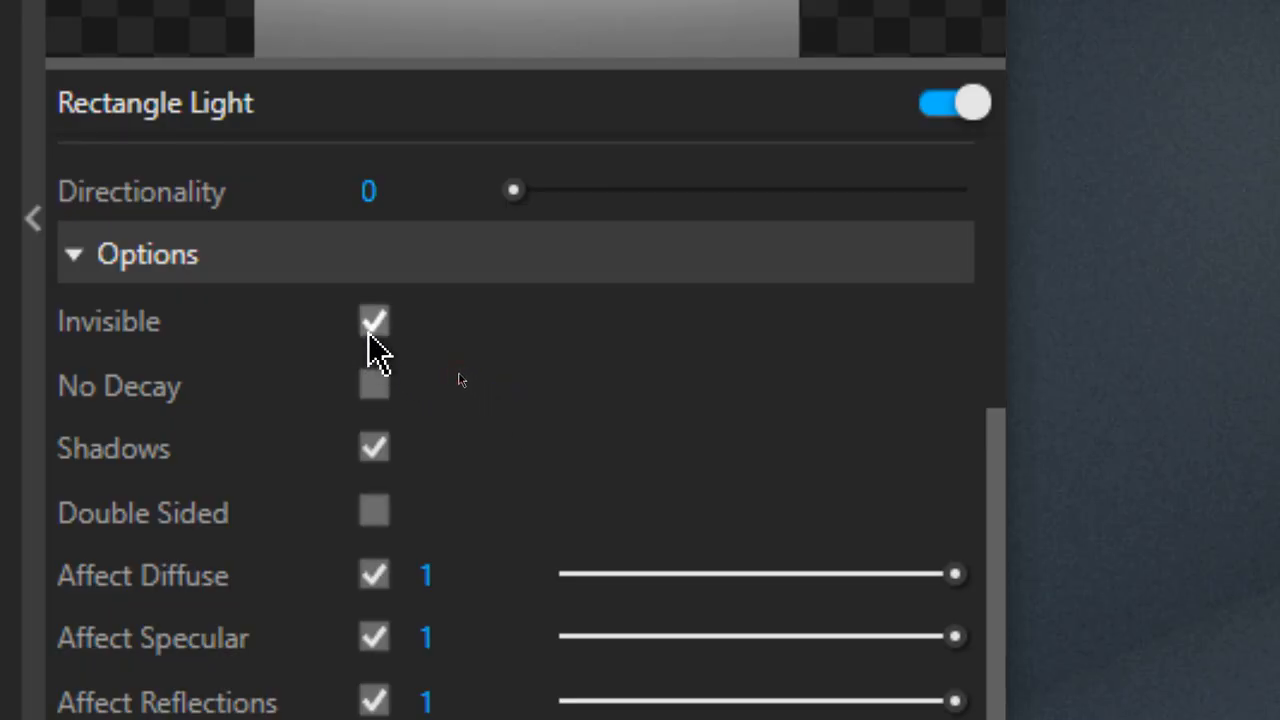
{"action": "left_click", "coordinate": [370, 325]}
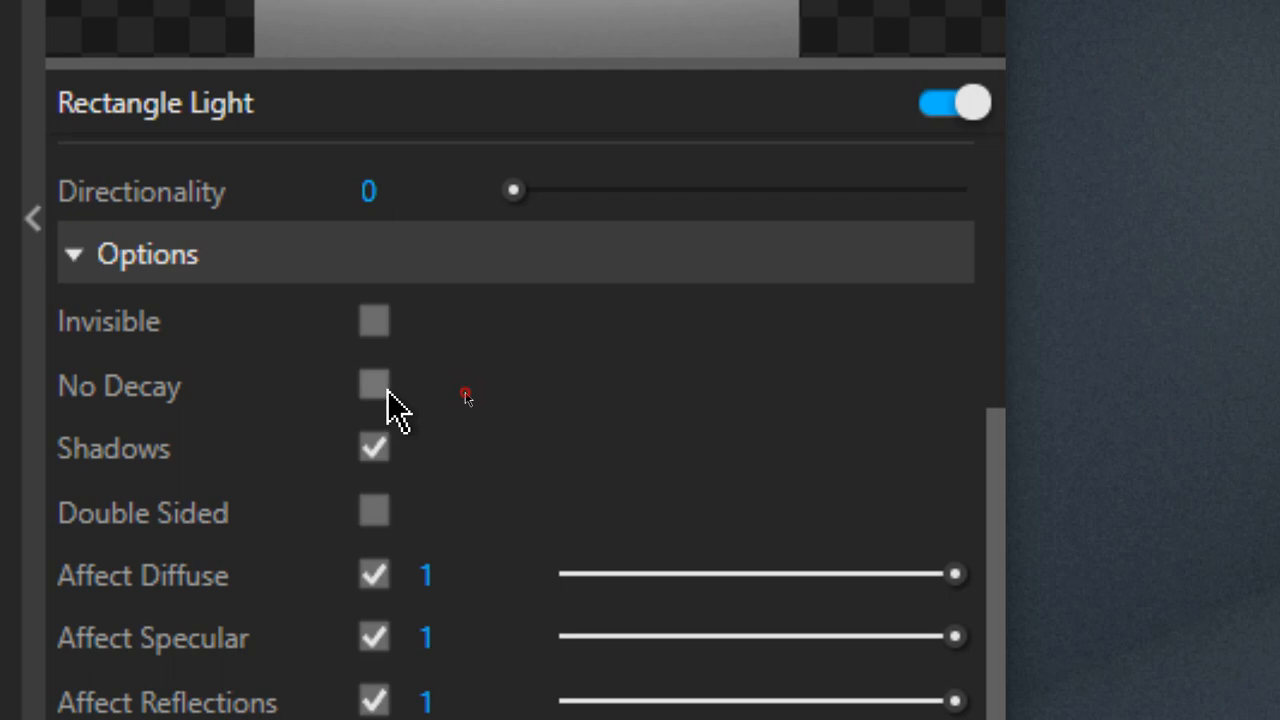
{"action": "left_click", "coordinate": [388, 390]}
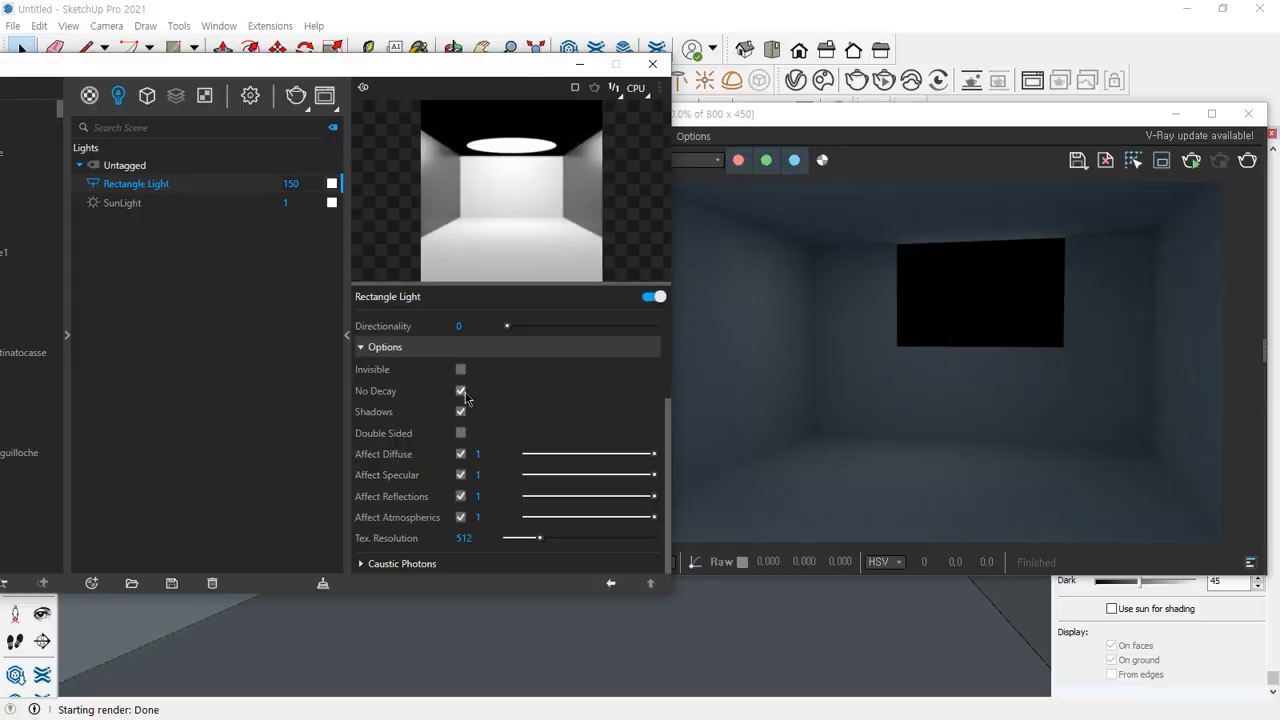
{"action": "left_click", "coordinate": [1262, 163]}
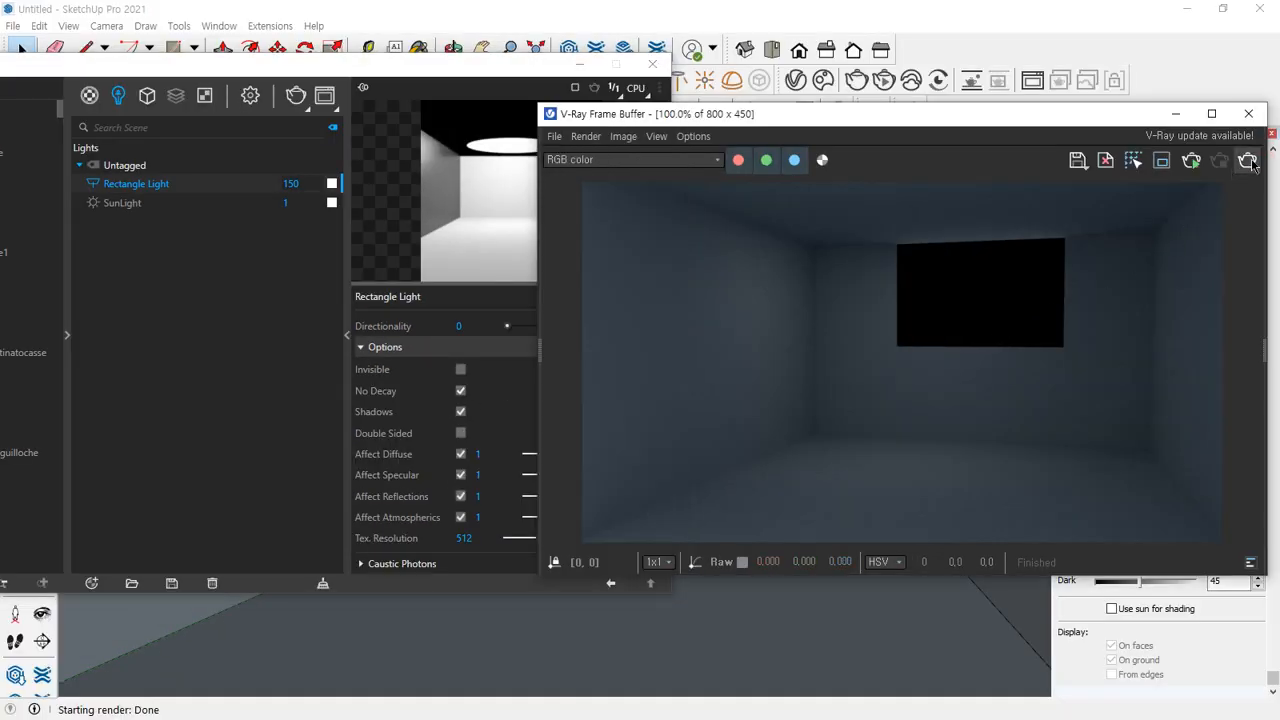
Render the room with the Rectangle Light and close the render result
{"action": "left_click", "coordinate": [1248, 161]}
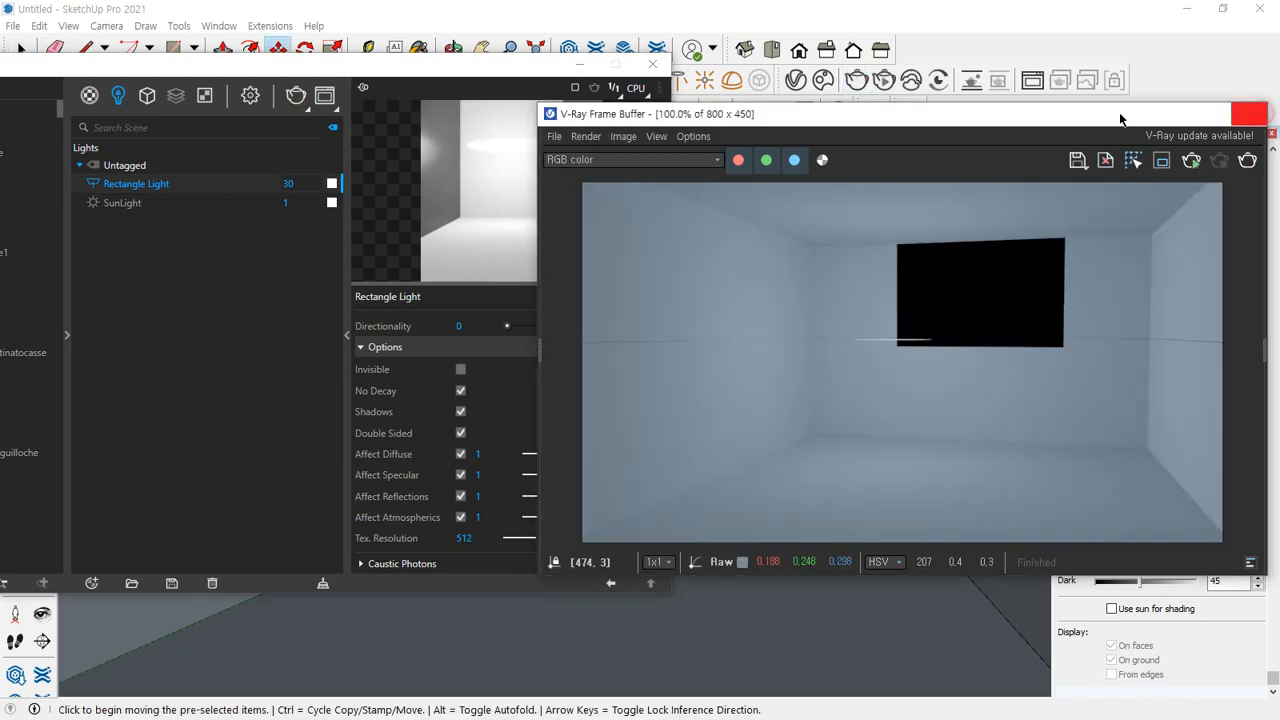
{"action": "left_click", "coordinate": [1258, 115]}
{"action": "left_click_drag", "start_coordinate": [503, 68], "coordinate": [0, 218]}
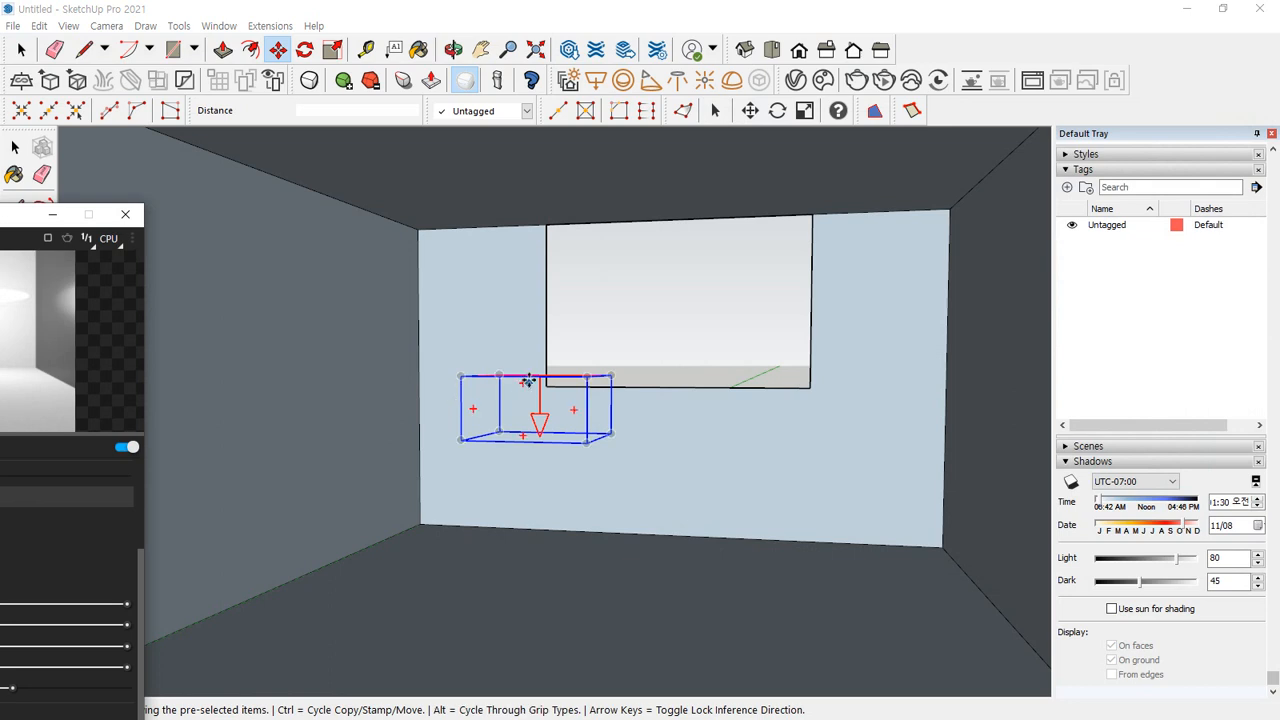
{"action": "key", "text": "space"}
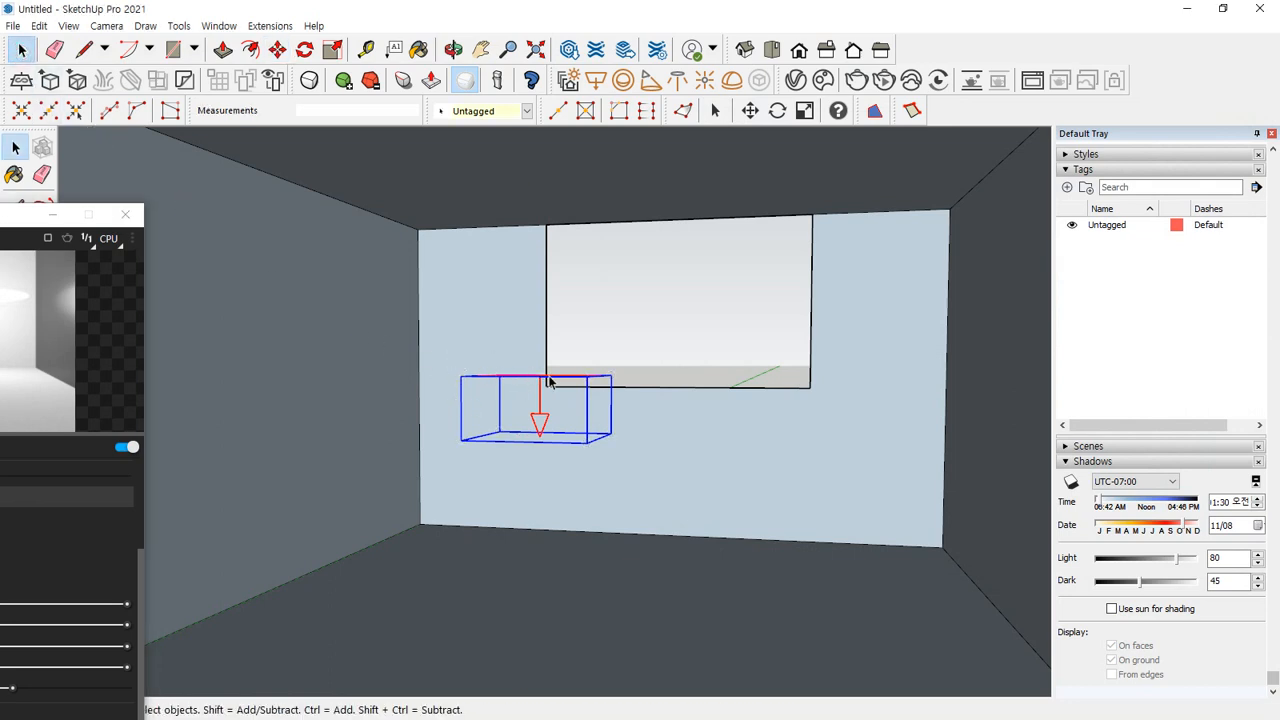
Delete only the Rectangle Light object from the room model
{"action": "middle_click_drag", "start_coordinate": [549, 375], "coordinate": [550, 393]}
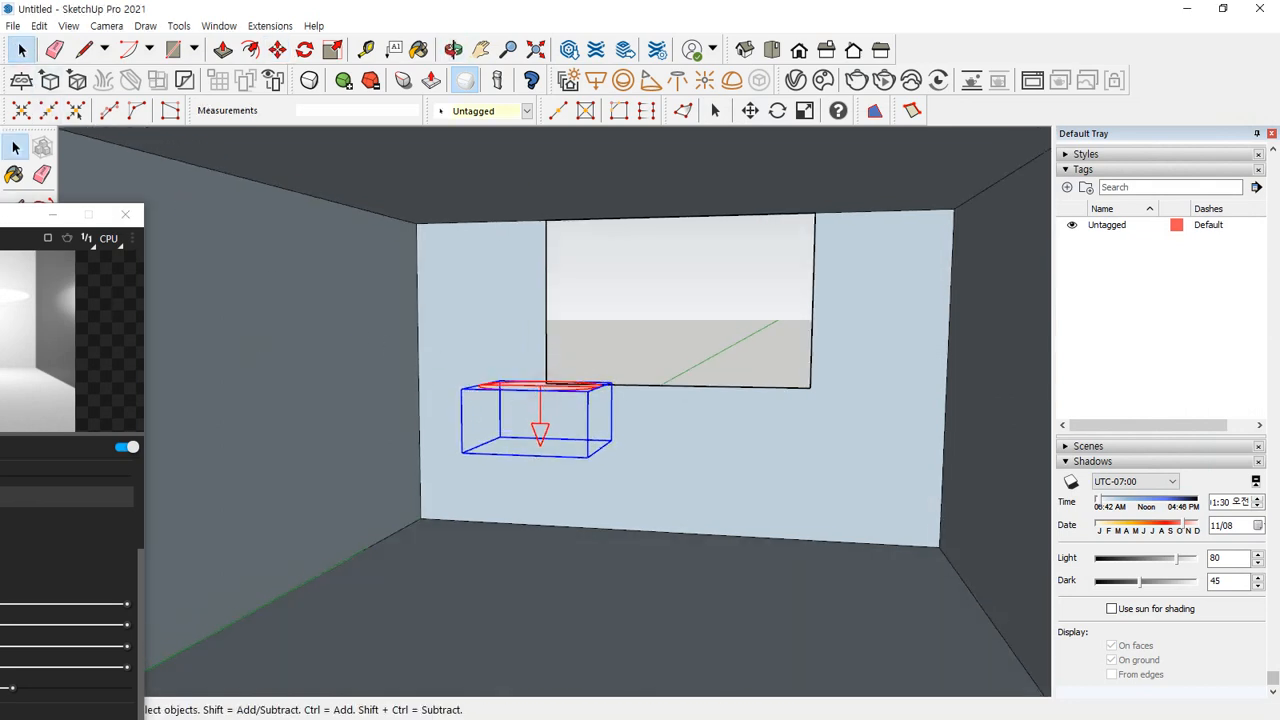
{"action": "left_click_drag", "start_coordinate": [0, 214], "coordinate": [358, 113]}
{"action": "left_click", "coordinate": [360, 387]}
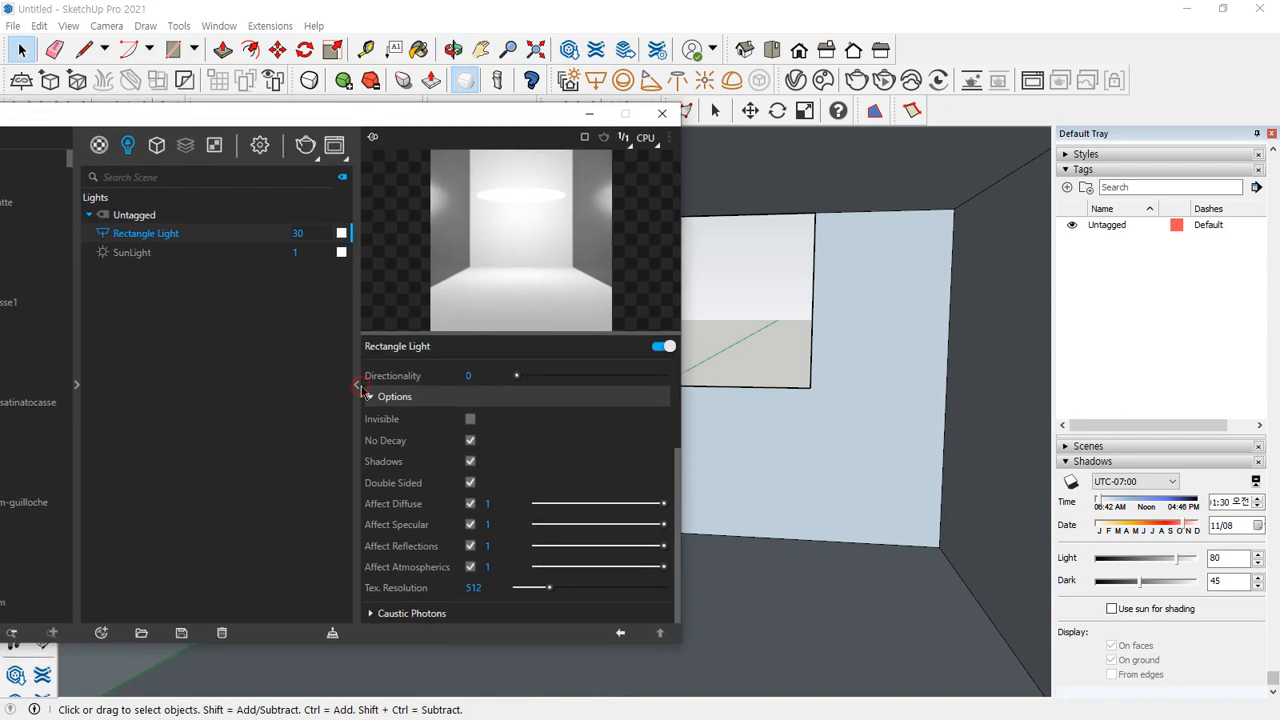
{"action": "left_click", "coordinate": [358, 386]}
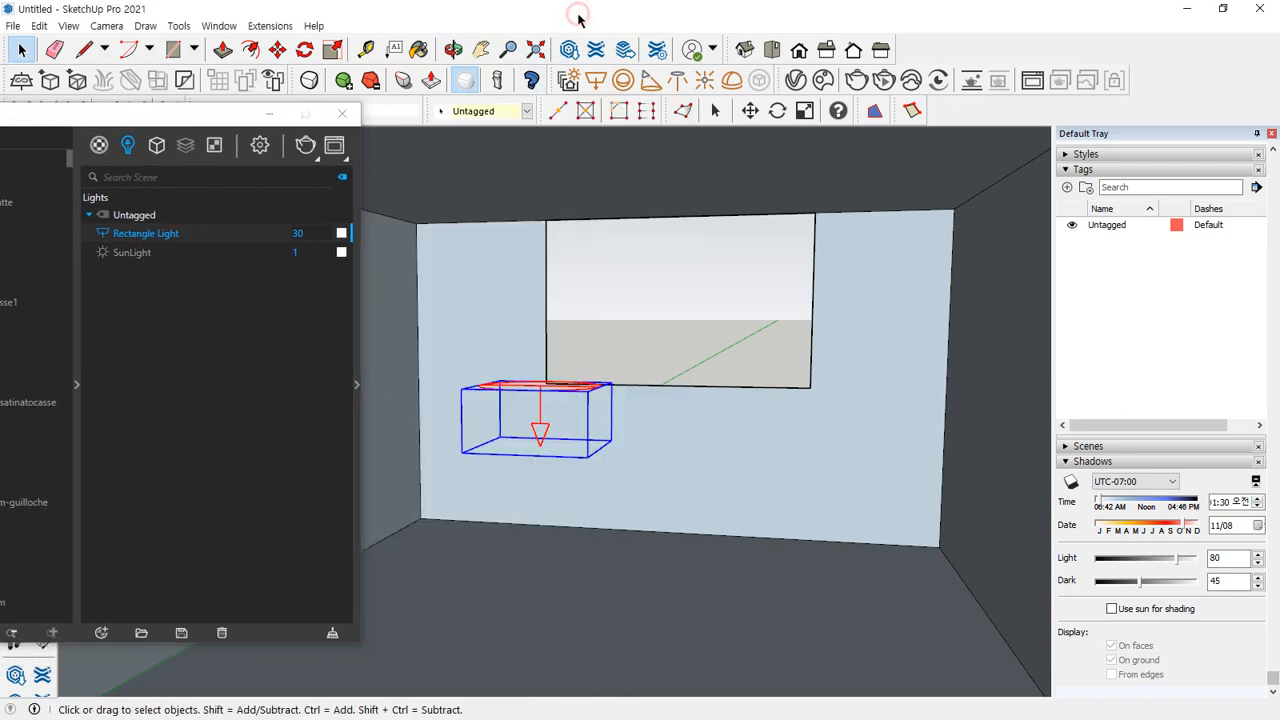
{"action": "key", "text": "Delete"}
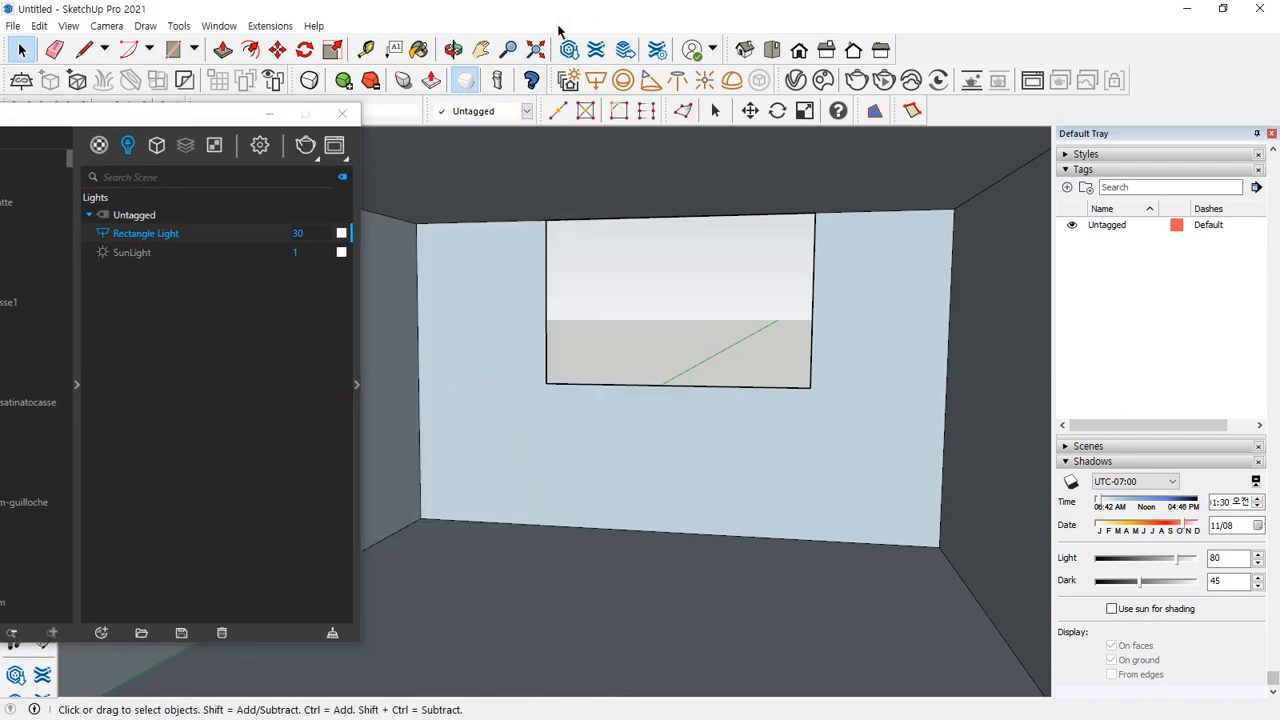
{"action": "left_click_drag", "start_coordinate": [94, 244], "coordinate": [320, 248]}
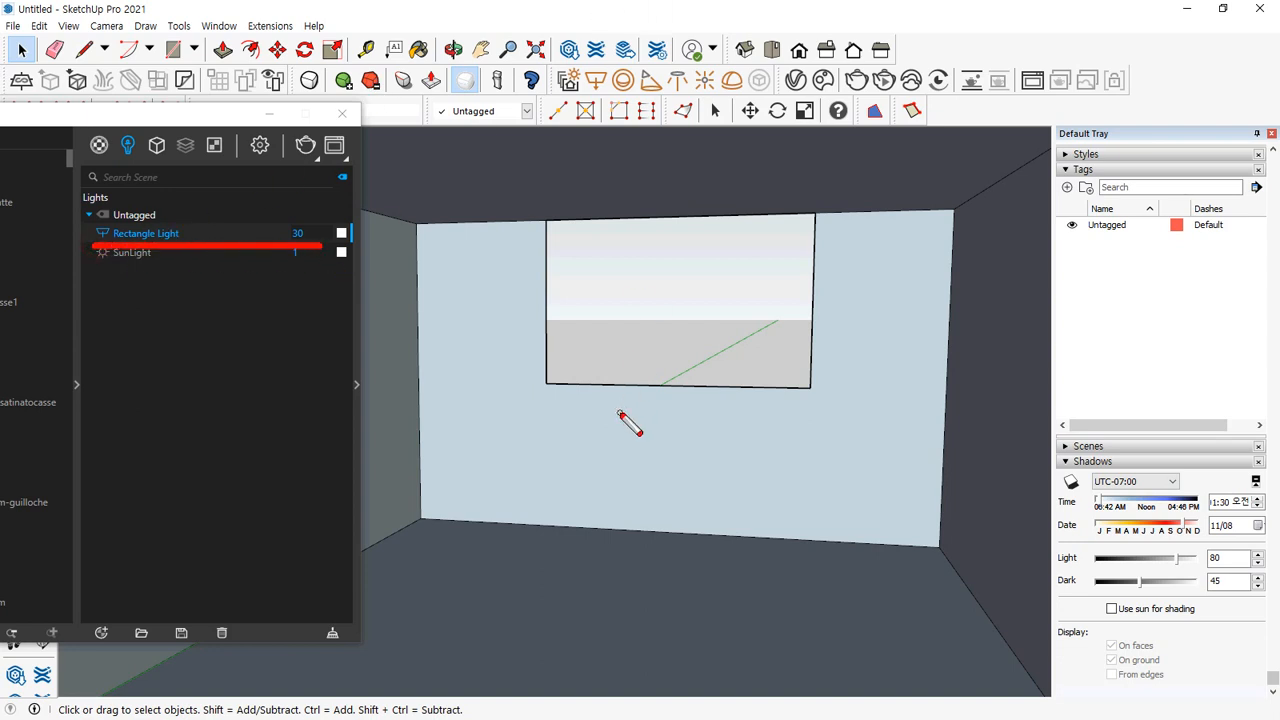
{"action": "mouse_move", "coordinate": [640, 468]}
{"action": "left_mouse_down"}
{"action": "mouse_move", "coordinate": [551, 354]}
{"action": "mouse_move", "coordinate": [657, 464]}
{"action": "mouse_move", "coordinate": [634, 468]}
{"action": "left_mouse_up"}
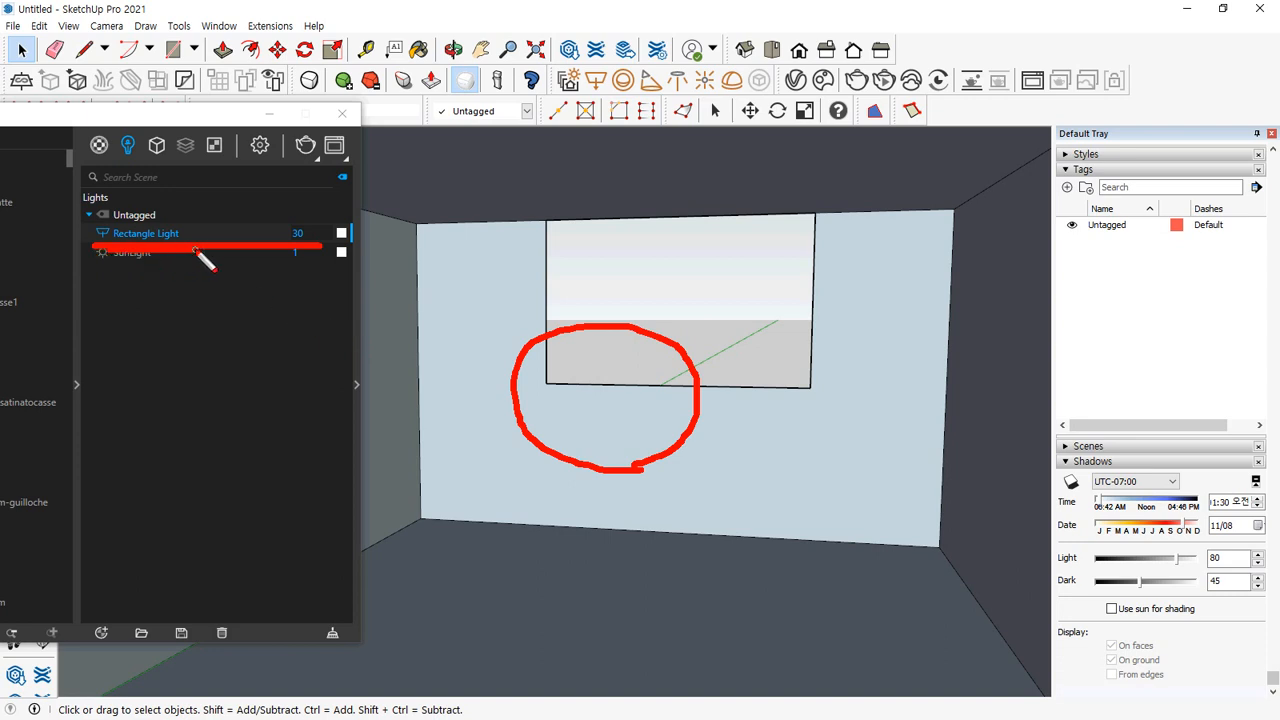
{"action": "key", "text": "Escape"}
{"action": "mouse_move", "coordinate": [195, 251]}
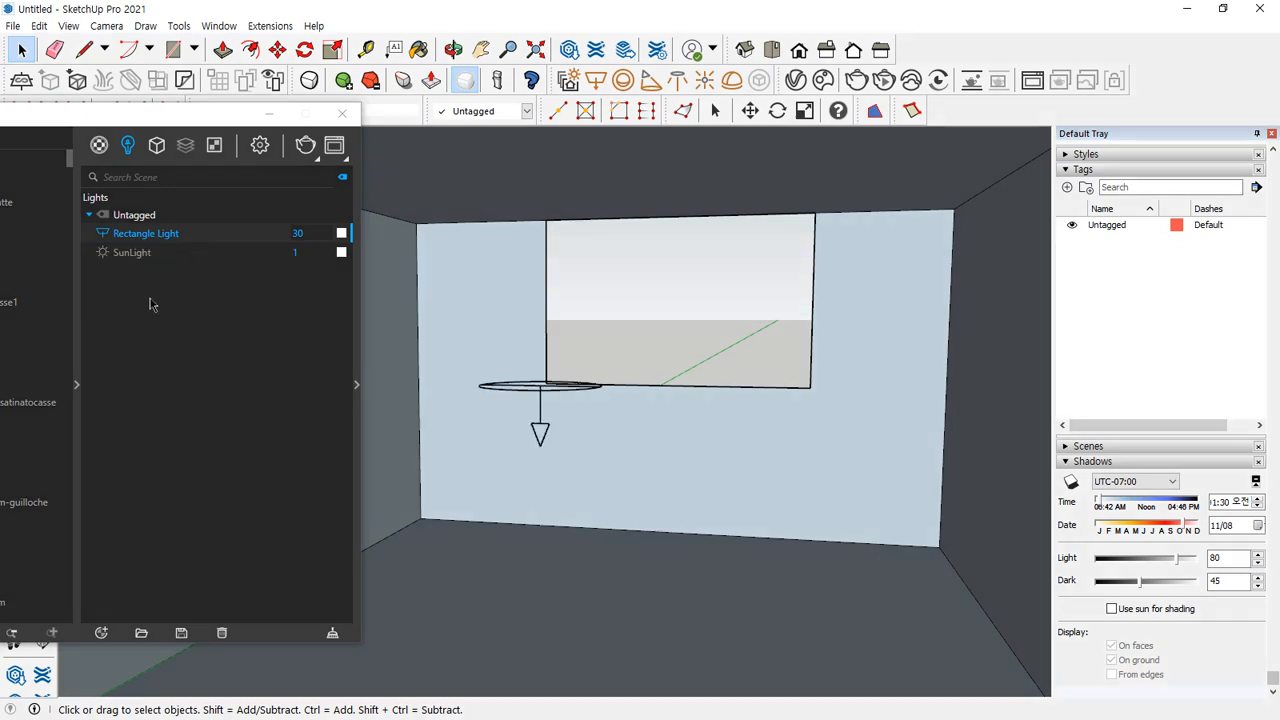
Delete the Rectangle Light asset from the scene's light list, removing its object from the room too
{"action": "right_click", "coordinate": [147, 235]}
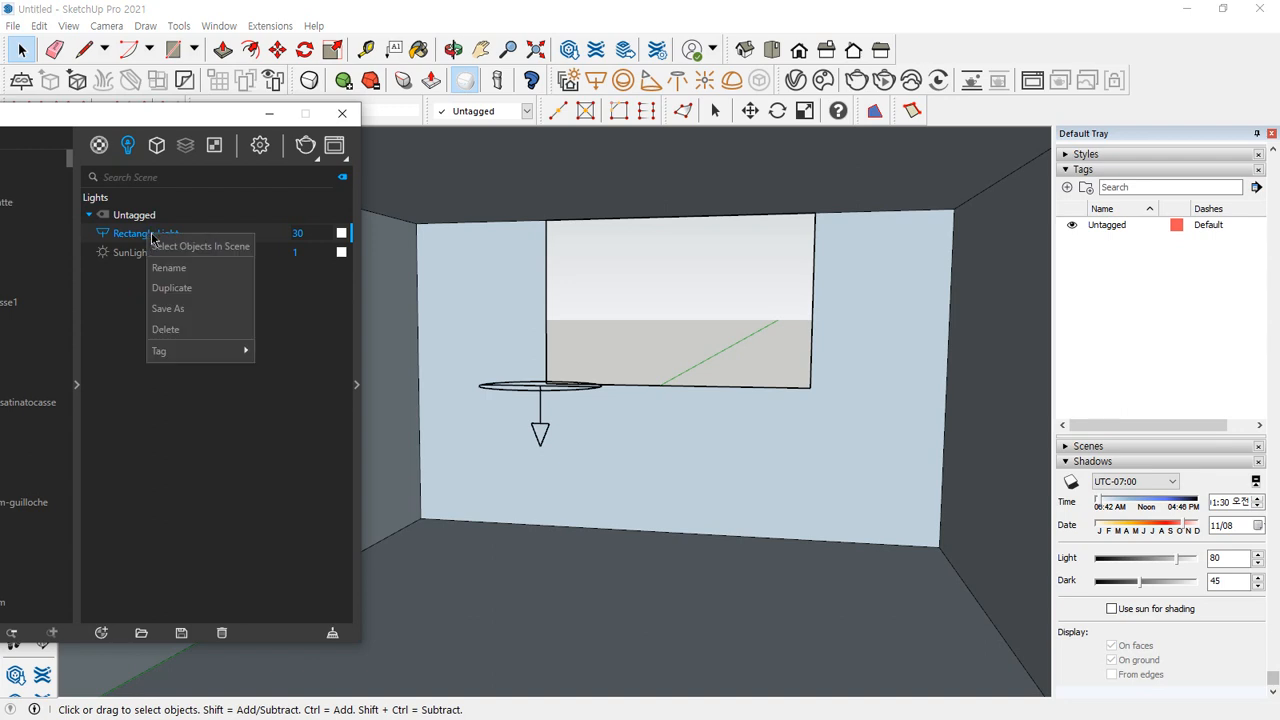
{"action": "left_click", "coordinate": [165, 330]}
{"action": "left_click", "coordinate": [680, 368]}
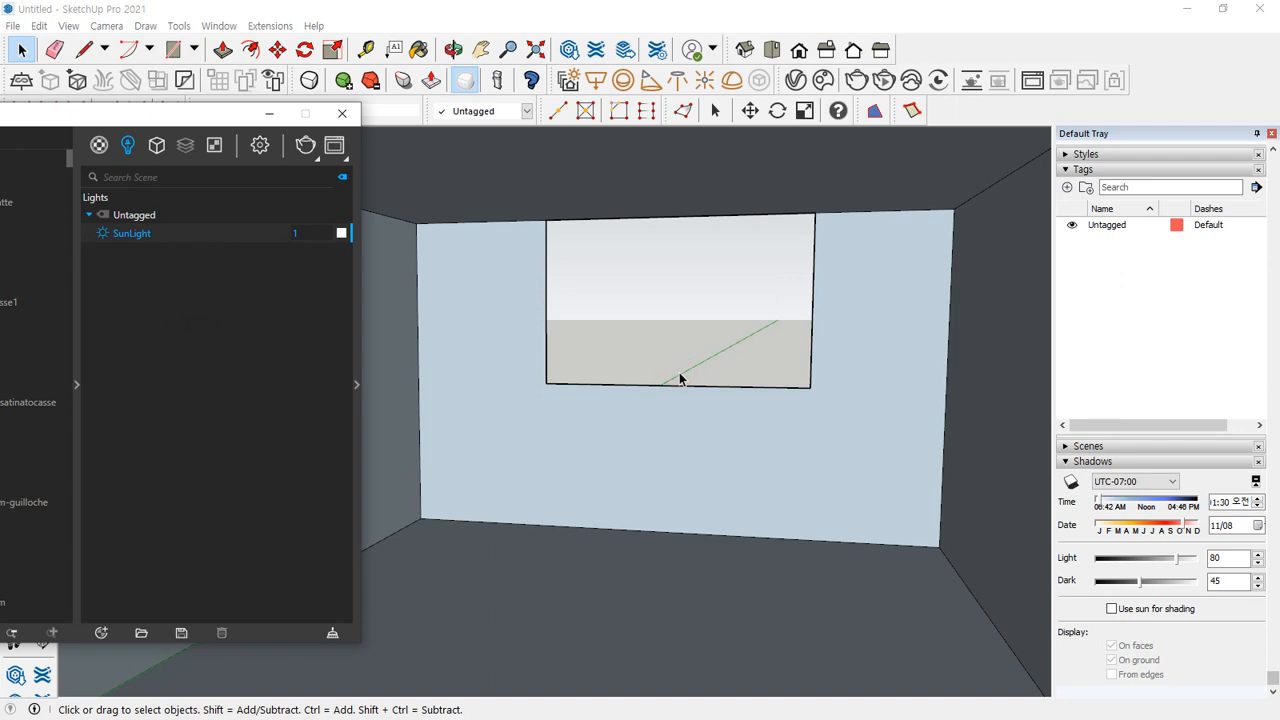
{"action": "mouse_move", "coordinate": [630, 480]}
{"action": "left_mouse_down"}
{"action": "mouse_move", "coordinate": [523, 416]}
{"action": "mouse_move", "coordinate": [652, 352]}
{"action": "mouse_move", "coordinate": [628, 480]}
{"action": "left_mouse_up"}
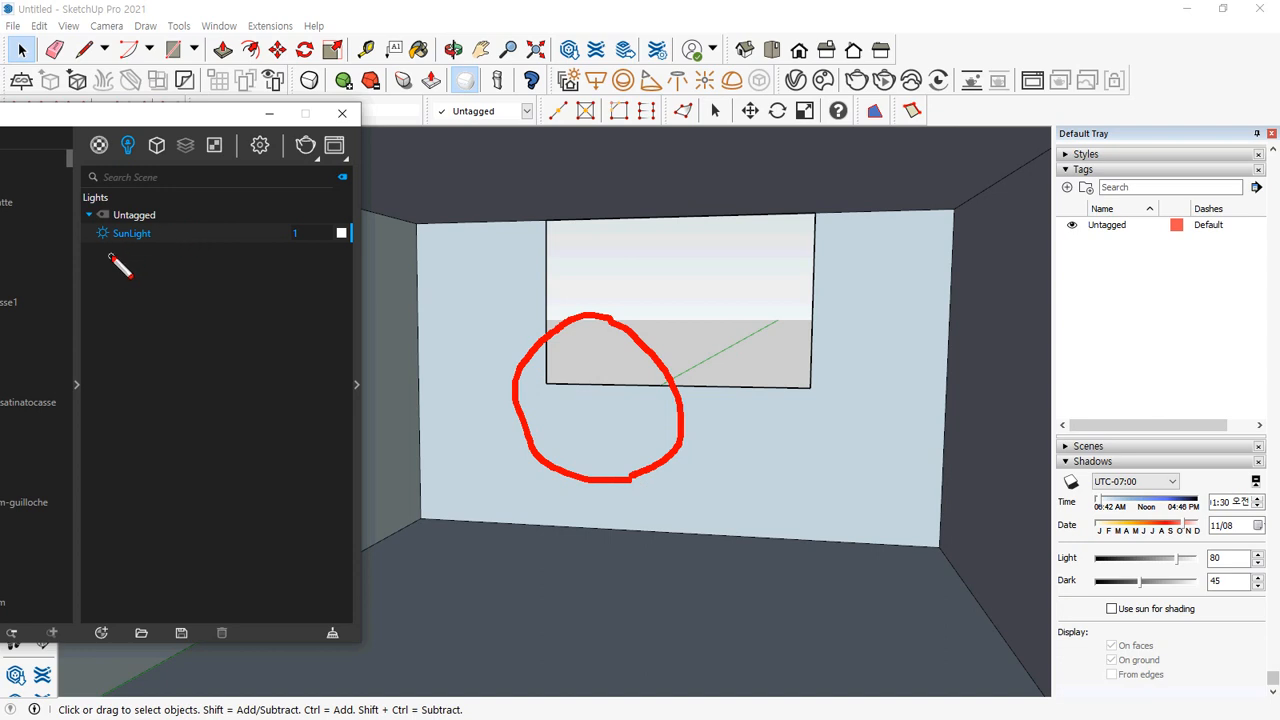
{"action": "mouse_move", "coordinate": [110, 257]}
{"action": "left_mouse_down"}
{"action": "mouse_move", "coordinate": [185, 257]}
{"action": "mouse_move", "coordinate": [129, 428]}
{"action": "mouse_move", "coordinate": [270, 417]}
{"action": "left_mouse_up"}
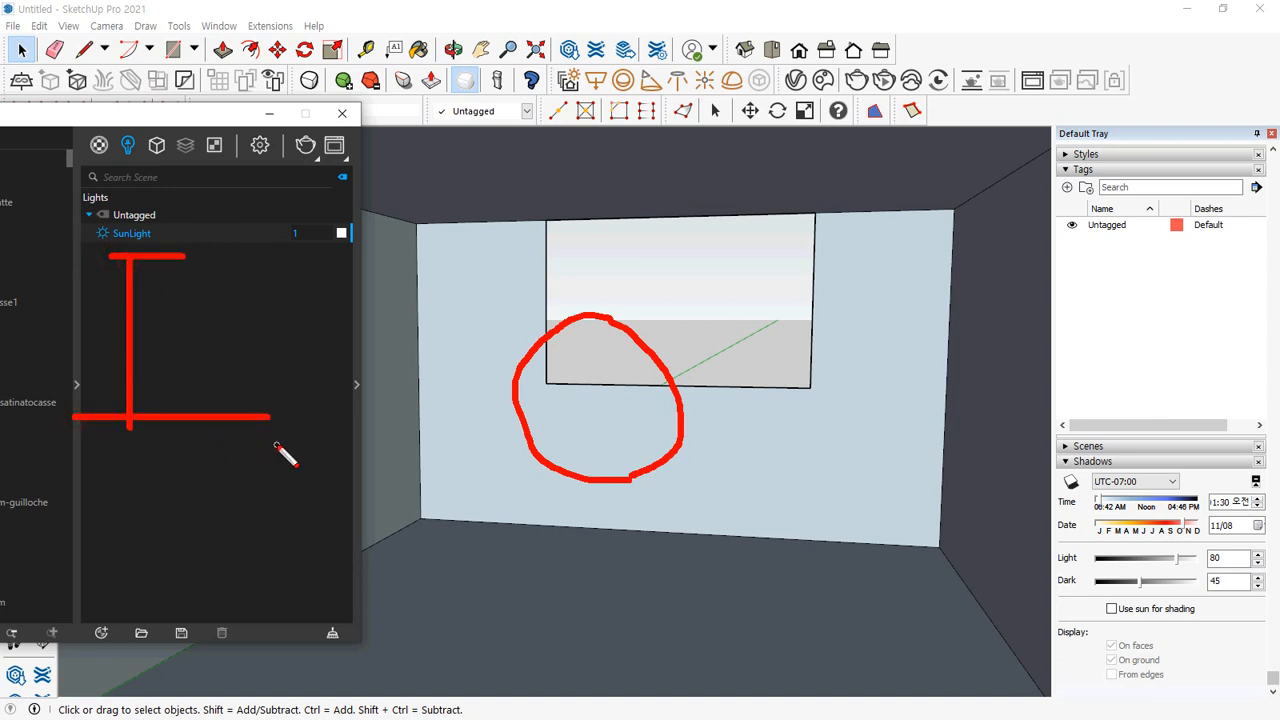
{"action": "mouse_move", "coordinate": [150, 332]}
{"action": "left_mouse_down"}
{"action": "mouse_move", "coordinate": [166, 277]}
{"action": "mouse_move", "coordinate": [162, 330]}
{"action": "mouse_move", "coordinate": [520, 378]}
{"action": "mouse_move", "coordinate": [490, 344]}
{"action": "mouse_move", "coordinate": [490, 410]}
{"action": "left_mouse_up"}
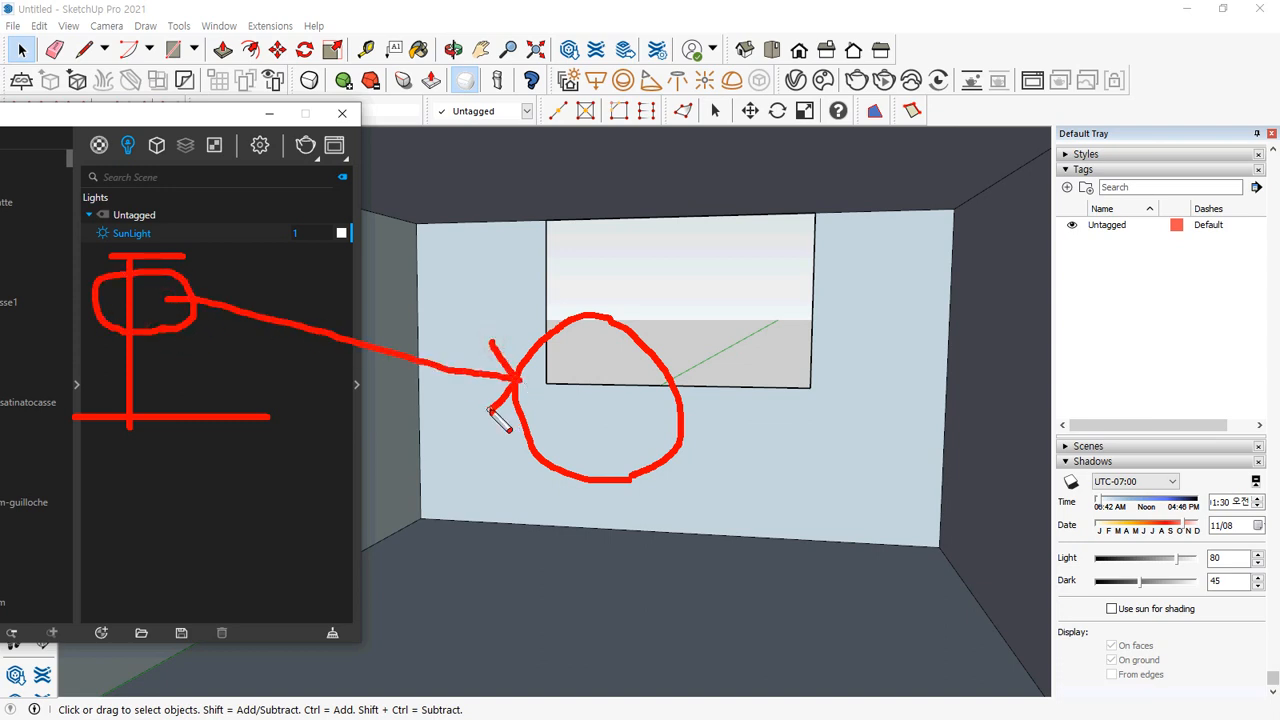
{"action": "key", "text": "Escape"}
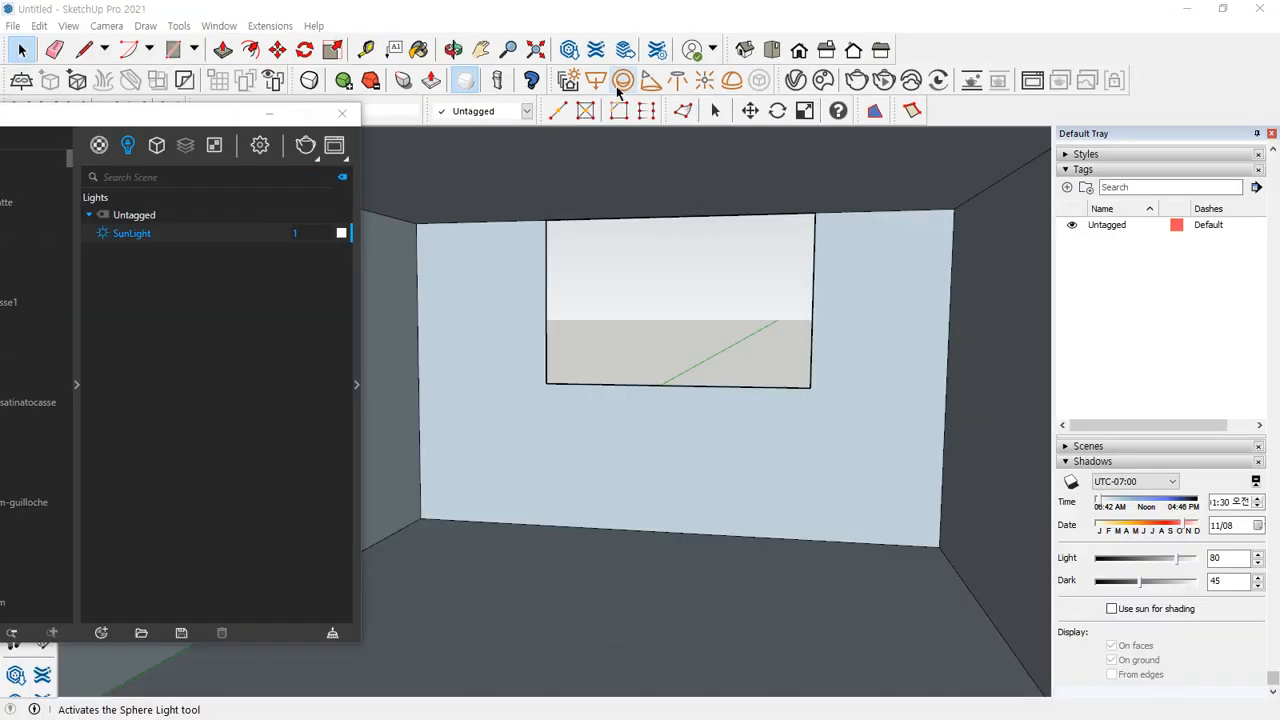
Place a Sphere Light on the room's floor in front of the window wall
{"action": "left_click", "coordinate": [405, 240]}
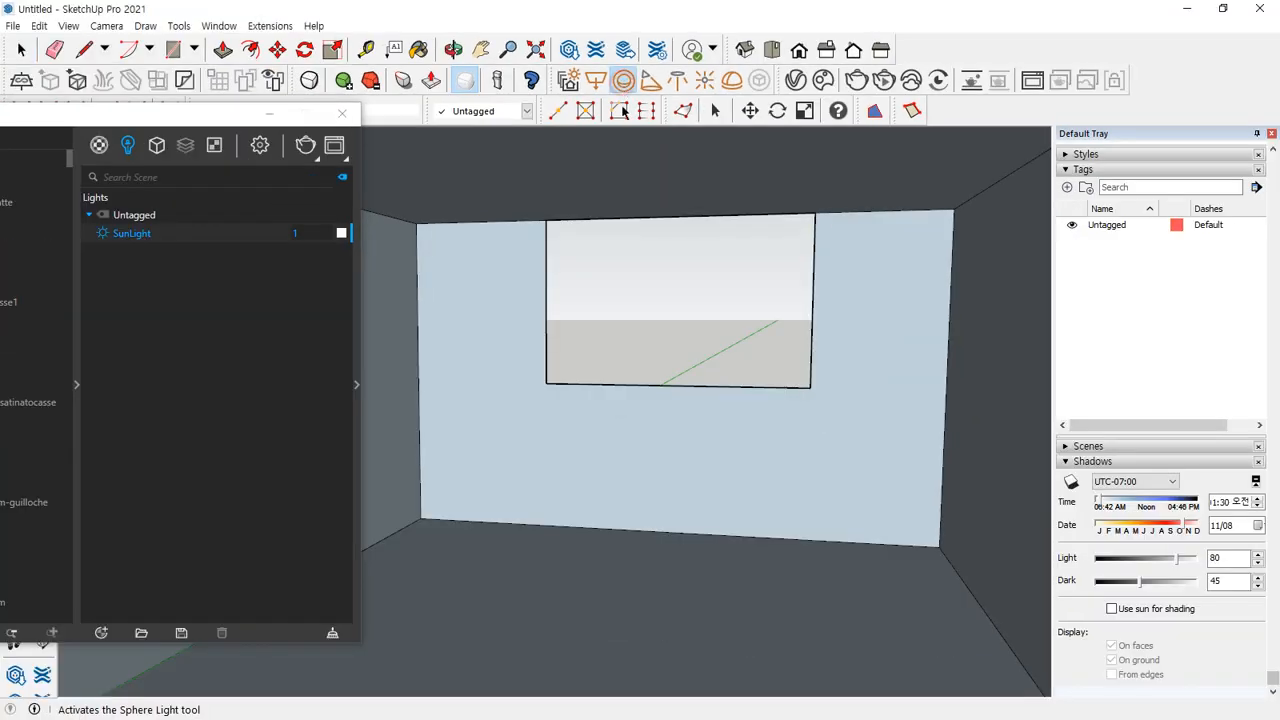
{"action": "left_click", "coordinate": [600, 594]}
{"action": "left_click", "coordinate": [606, 582]}
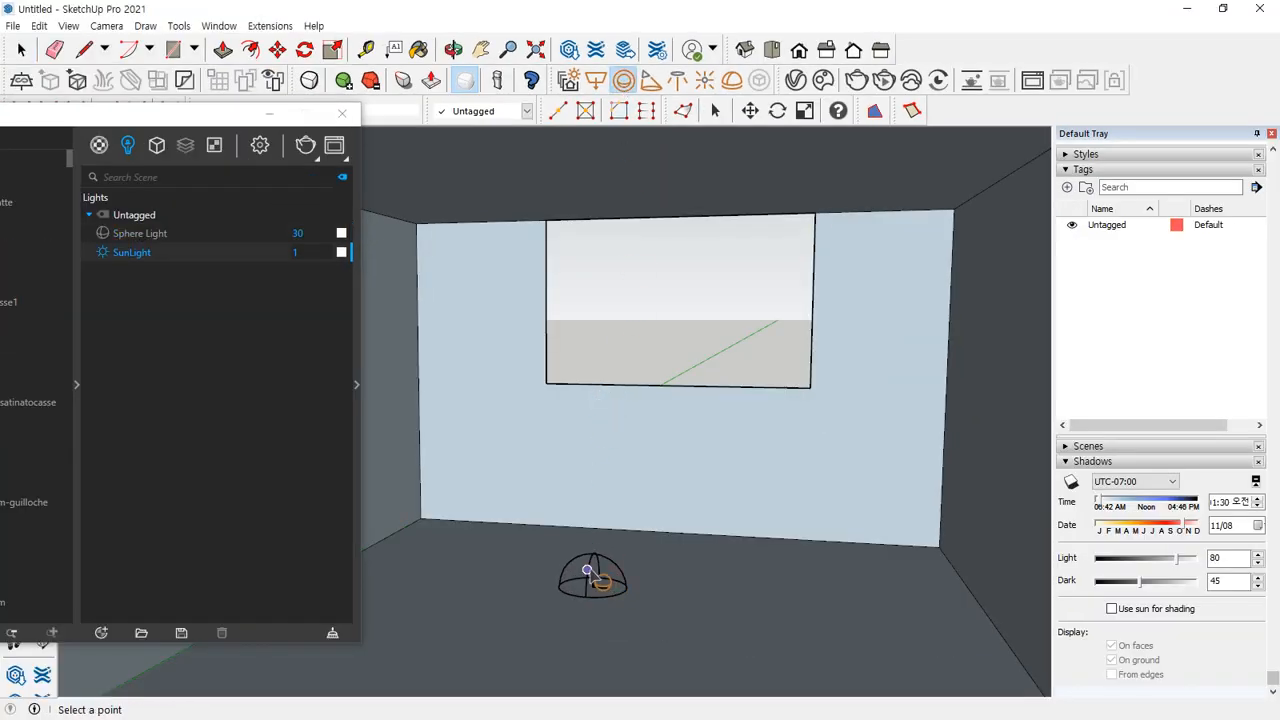
Raise the Sphere Light from the floor straight up to the height of the window opening
{"action": "key", "text": "space"}
{"action": "key", "text": "m"}
{"action": "left_click", "coordinate": [594, 587]}
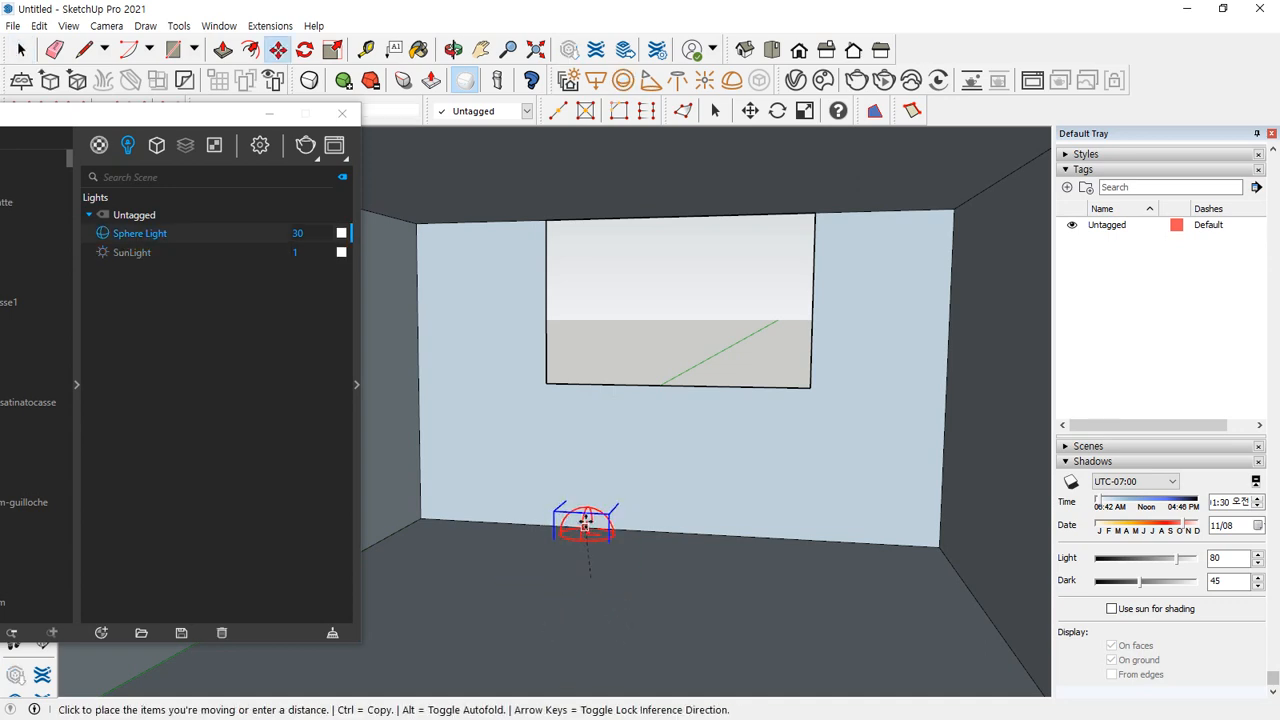
{"action": "left_click", "coordinate": [584, 320]}
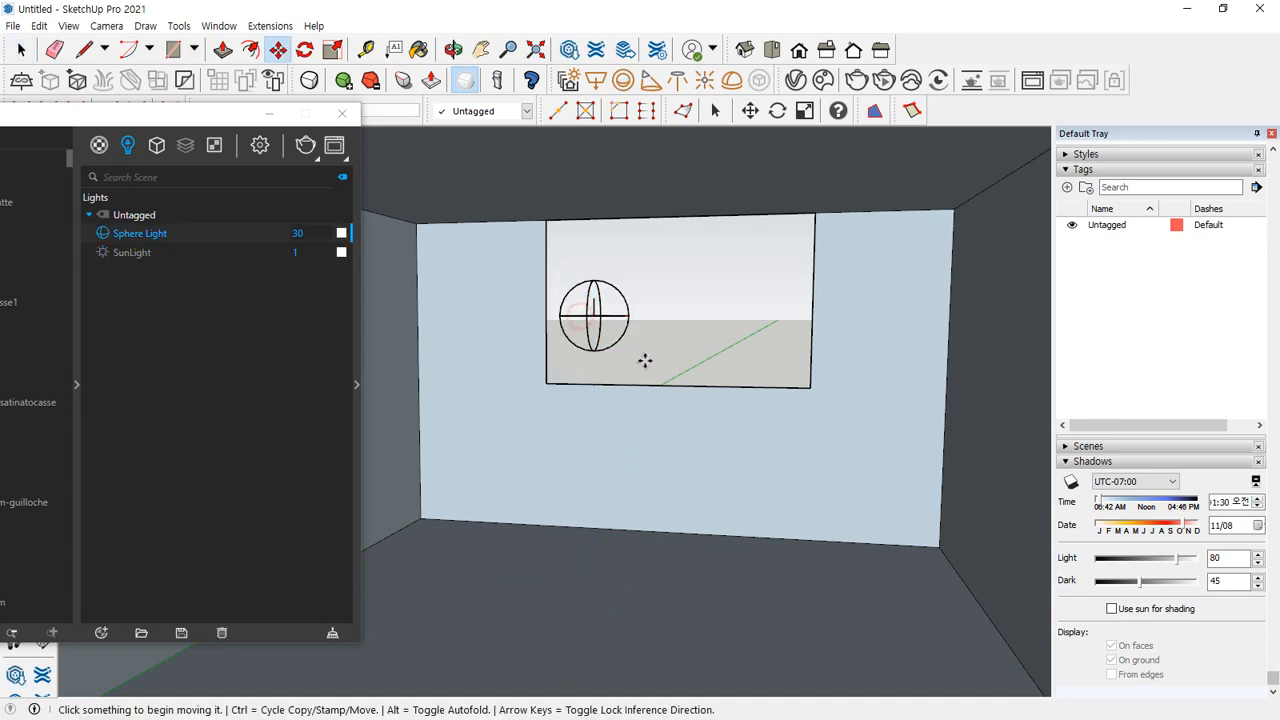
{"action": "middle_click_drag", "start_coordinate": [646, 360], "coordinate": [500, 352]}
{"action": "middle_click_drag", "start_coordinate": [528, 360], "coordinate": [600, 363]}
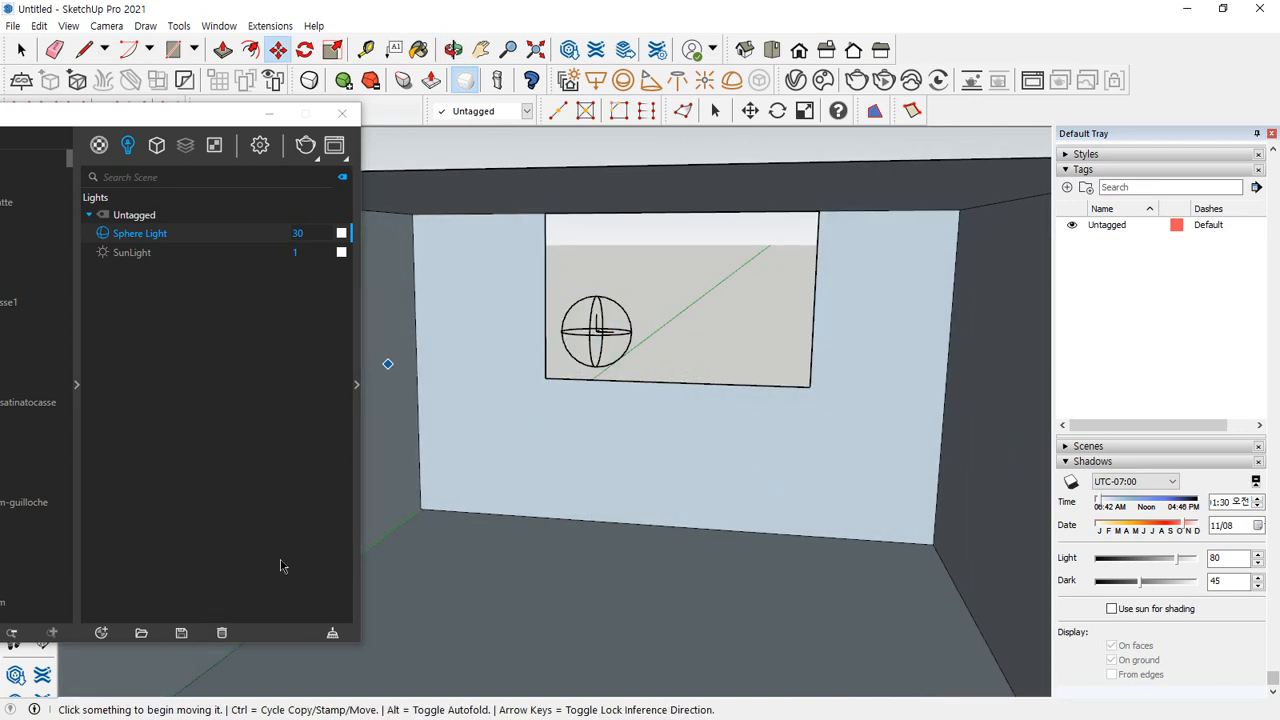
Open the Sphere Light's settings, review its Intensity, Invisible and No Decay parameters, and render the room
{"action": "left_click", "coordinate": [353, 388]}
{"action": "mouse_move", "coordinate": [490, 350]}
{"action": "left_mouse_down"}
{"action": "mouse_move", "coordinate": [432, 362]}
{"action": "mouse_move", "coordinate": [470, 574]}
{"action": "mouse_move", "coordinate": [520, 440]}
{"action": "left_mouse_up"}
{"action": "left_click", "coordinate": [394, 484]}
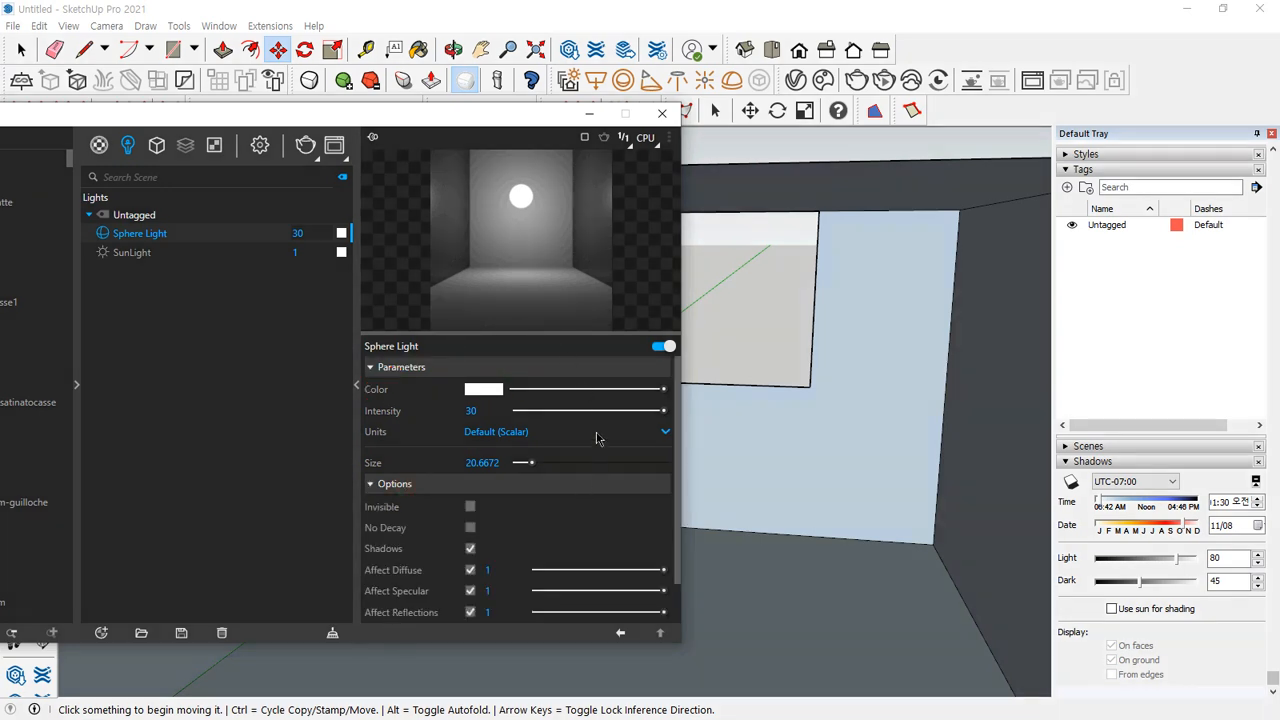
{"action": "left_click_drag", "start_coordinate": [365, 419], "coordinate": [504, 422]}
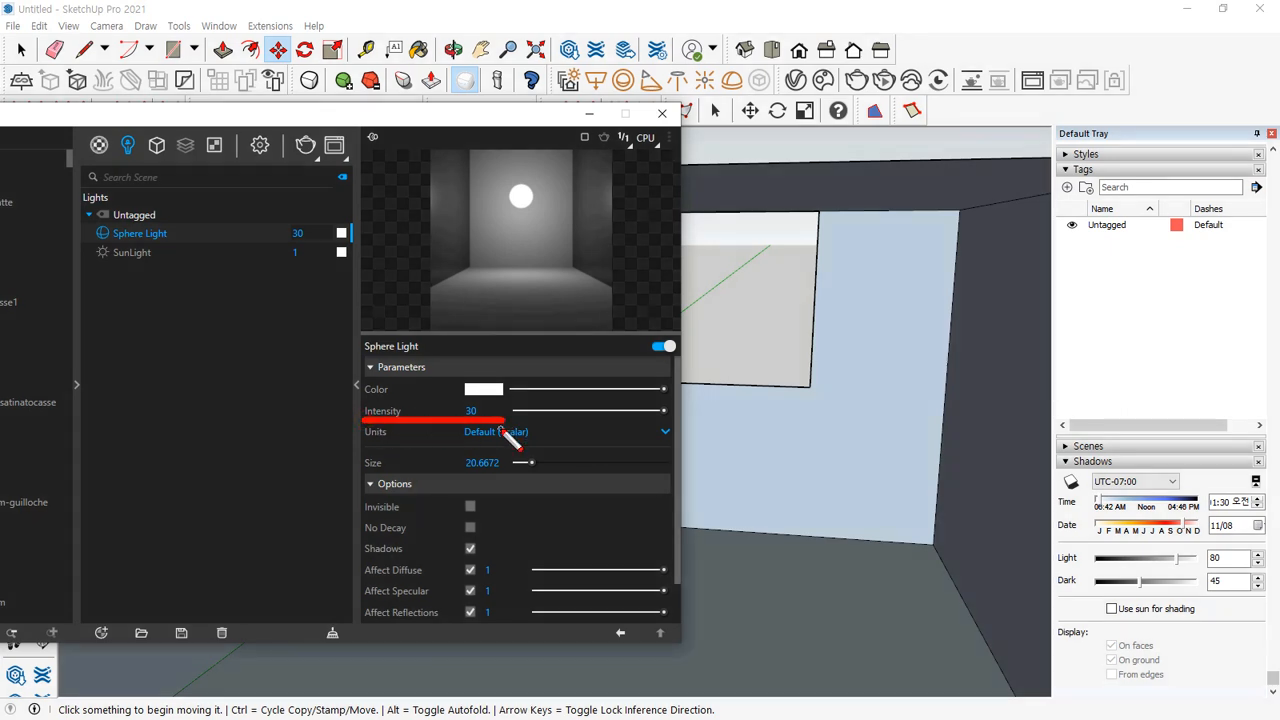
{"action": "left_click_drag", "start_coordinate": [362, 519], "coordinate": [512, 518]}
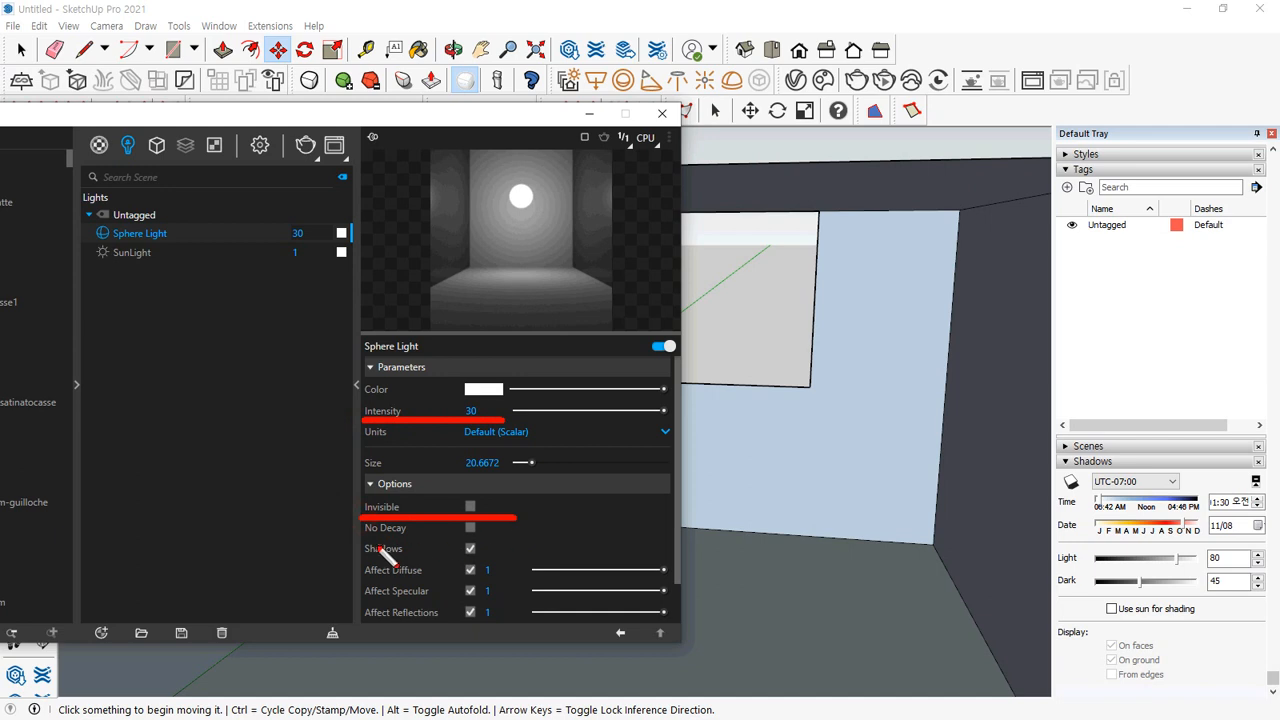
{"action": "left_click_drag", "start_coordinate": [358, 539], "coordinate": [530, 539]}
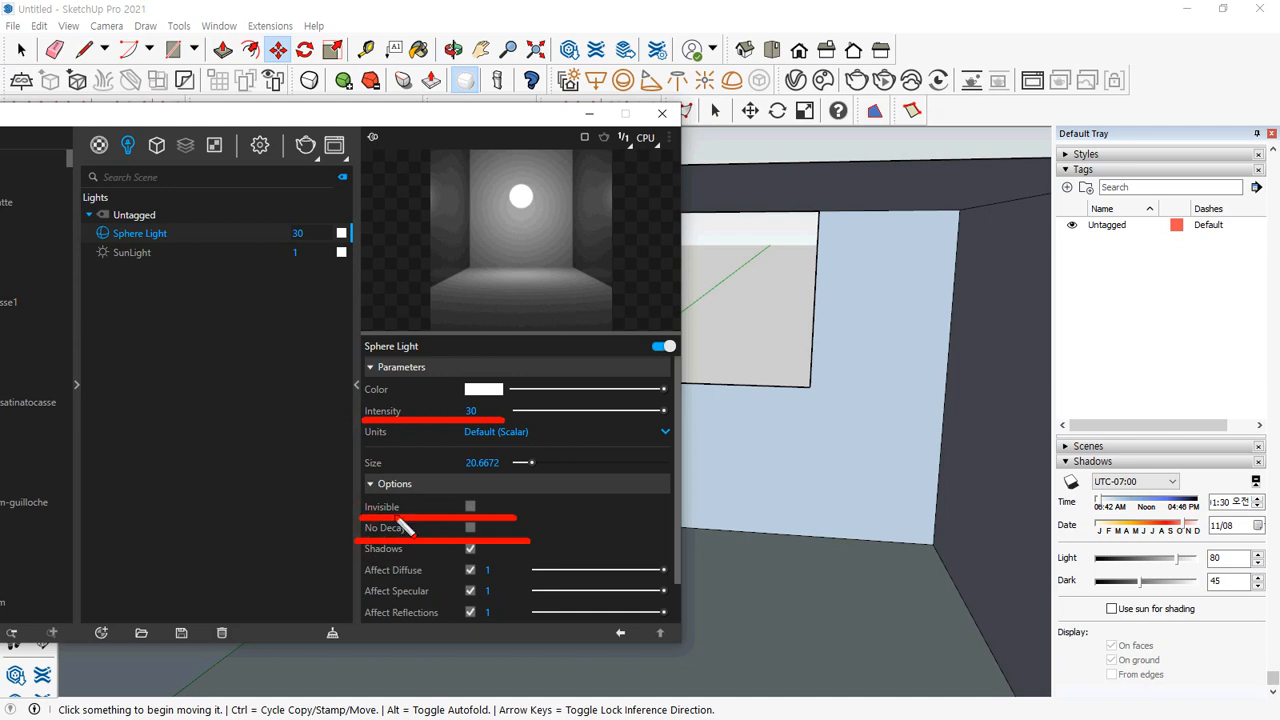
{"action": "key", "text": "Escape"}
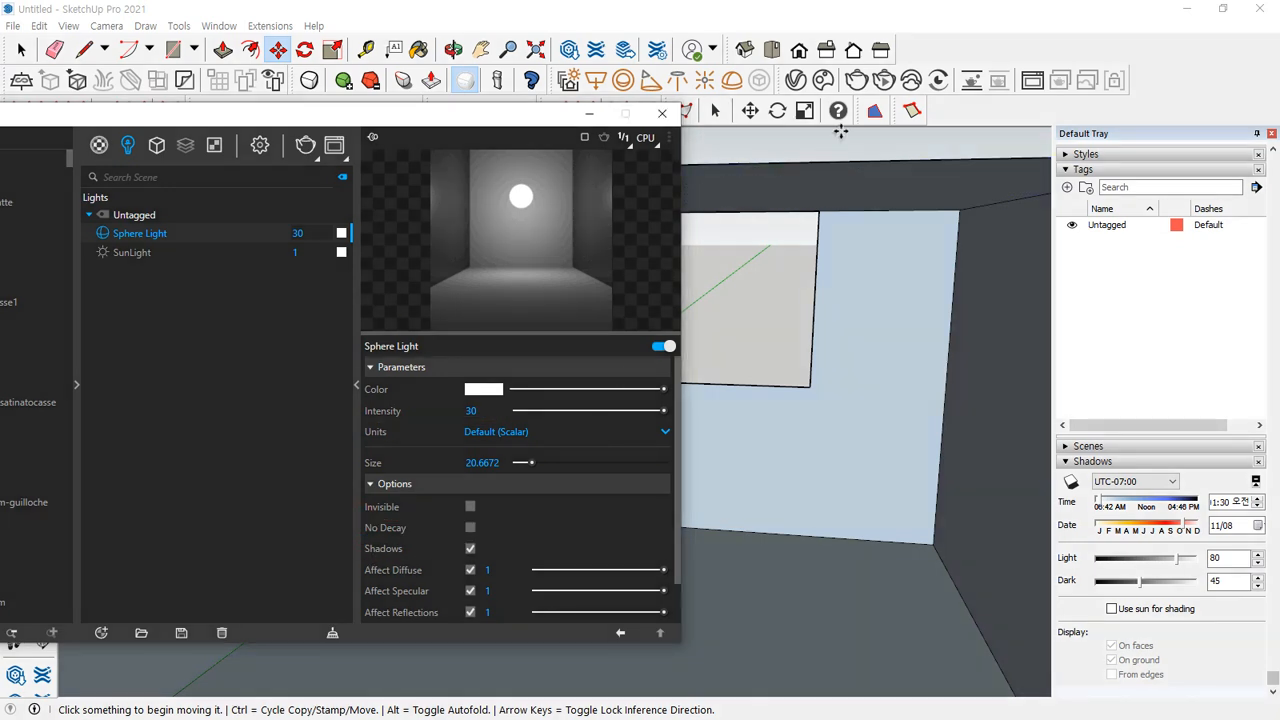
{"action": "left_click", "coordinate": [302, 150]}
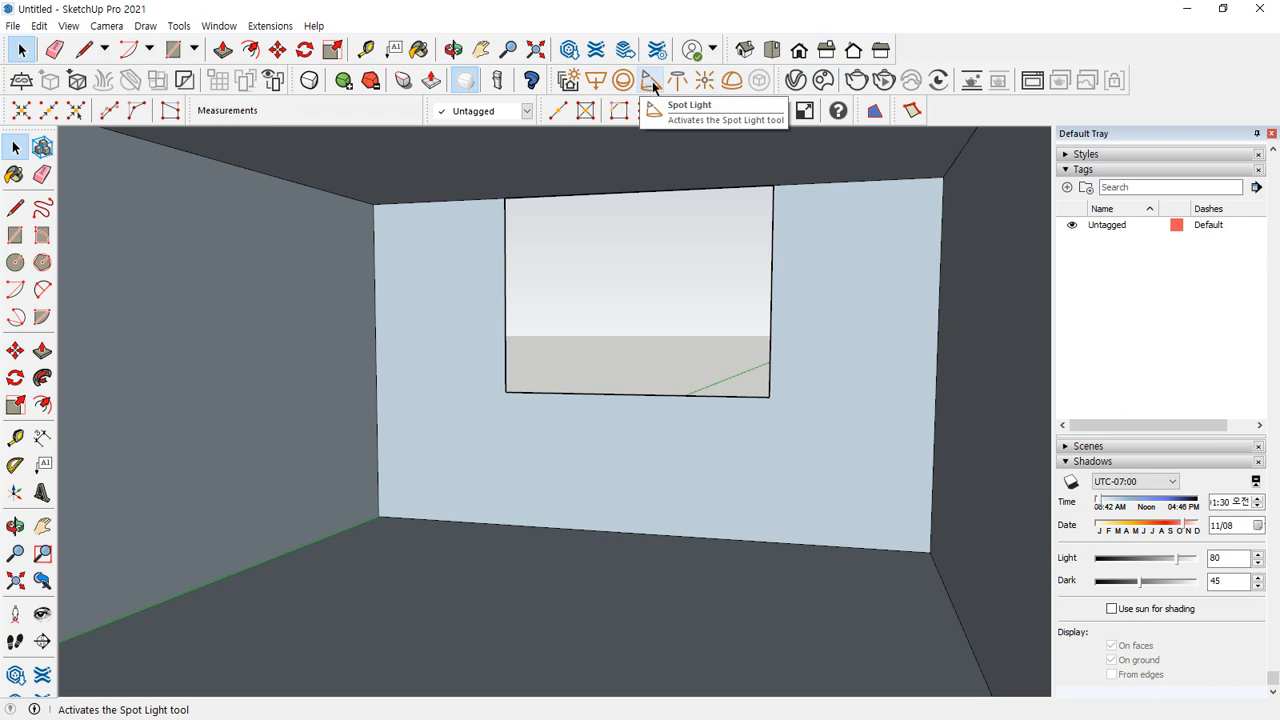
Place a Spot Light on the ceiling near the corner beside the window wall, pointing down
{"action": "left_click", "coordinate": [340, 169]}
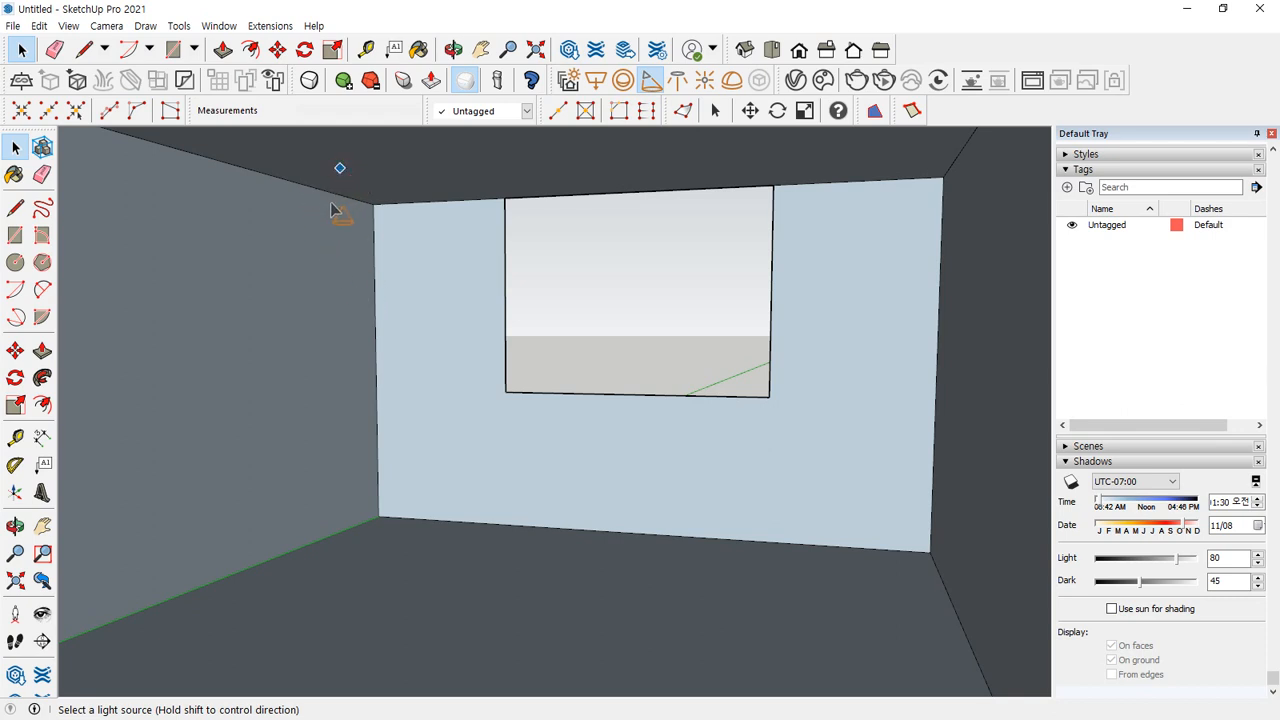
{"action": "left_click", "coordinate": [361, 160]}
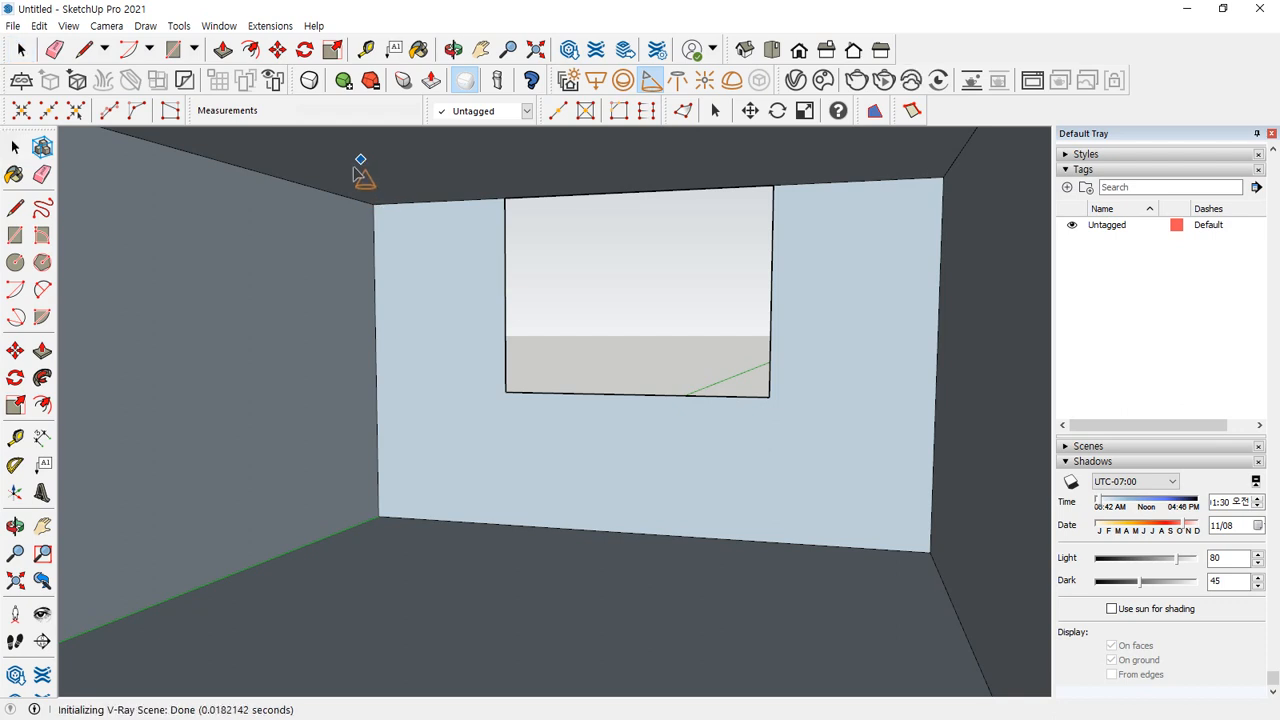
{"action": "left_click", "coordinate": [356, 178]}
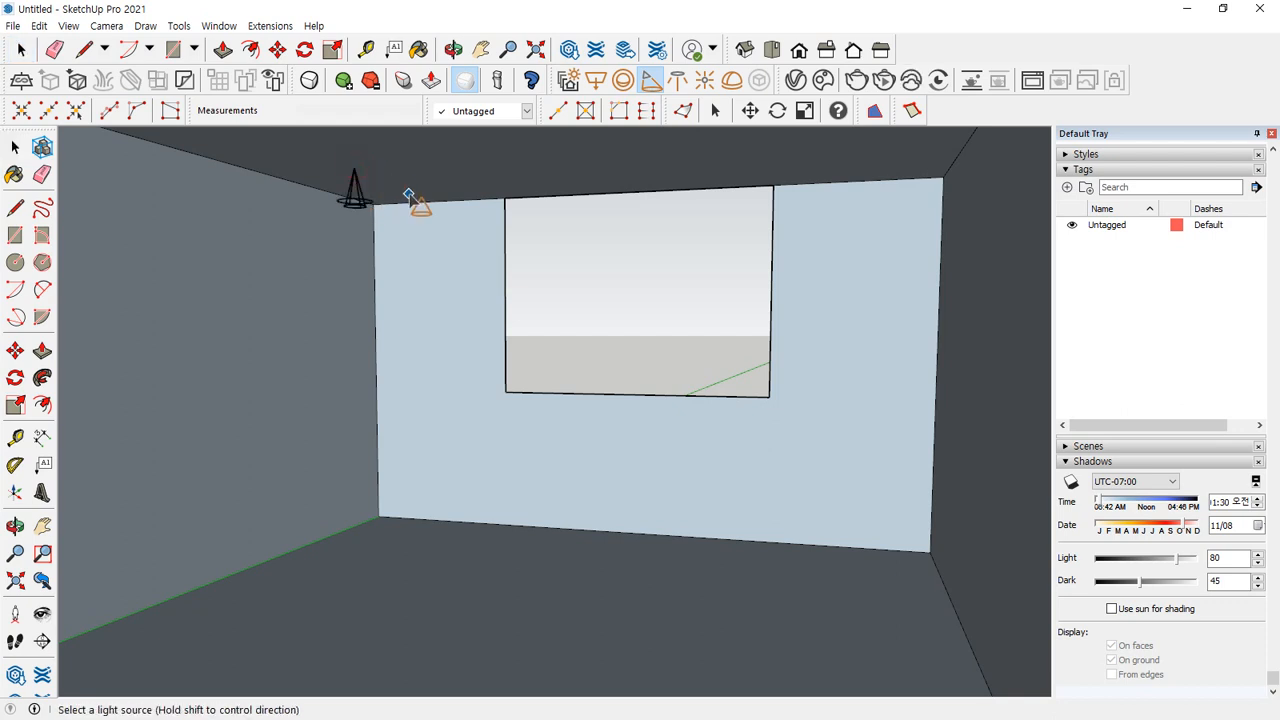
{"action": "scroll", "coordinate": [354, 192], "scroll_direction": "up", "scroll_amount": 3}
{"action": "key", "text": "space"}
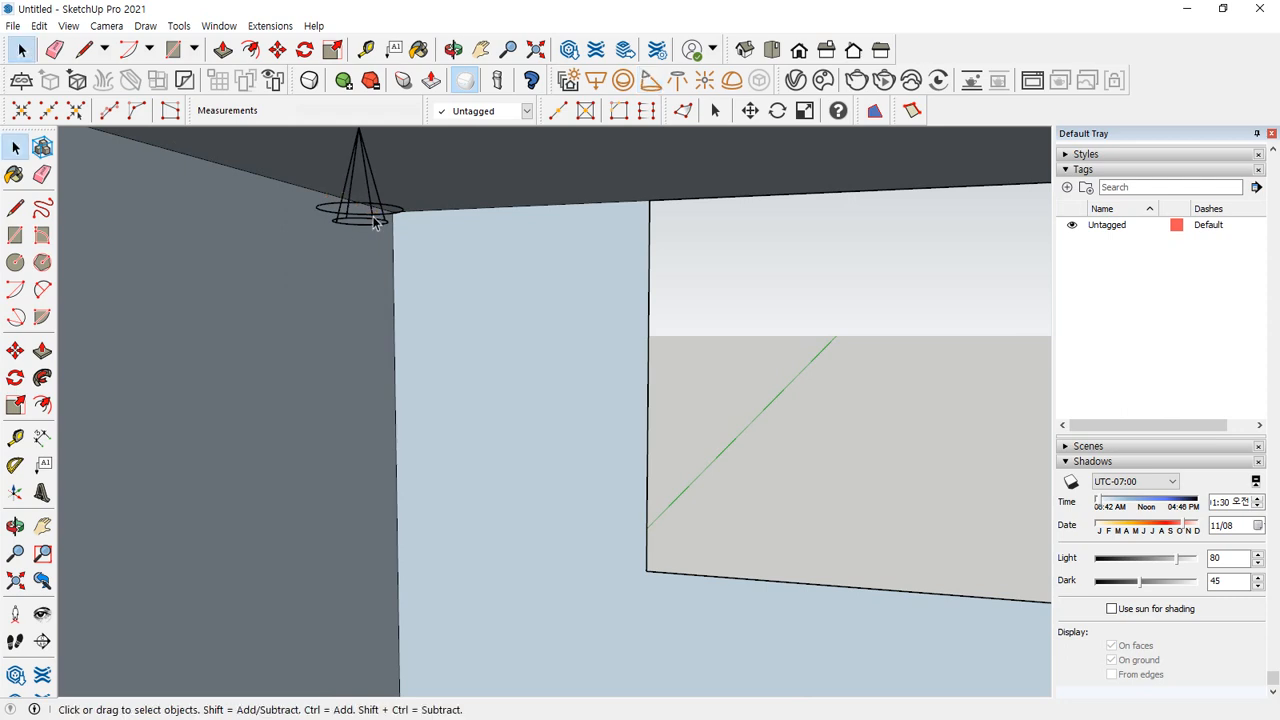
Select the Spot Light and move it along the ceiling toward the side wall
{"action": "middle_click_drag", "start_coordinate": [387, 206], "coordinate": [525, 263], "text": "shift"}
{"action": "left_click", "coordinate": [526, 296]}
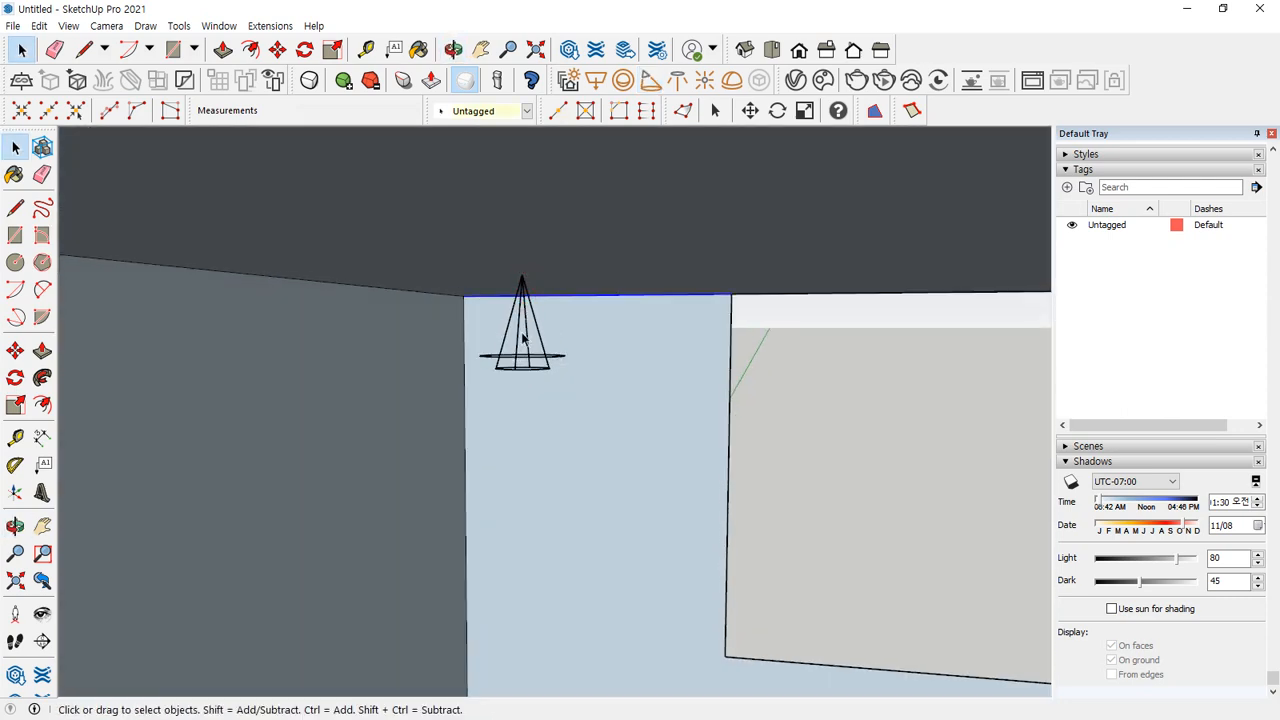
{"action": "left_click", "coordinate": [525, 360]}
{"action": "key", "text": "m"}
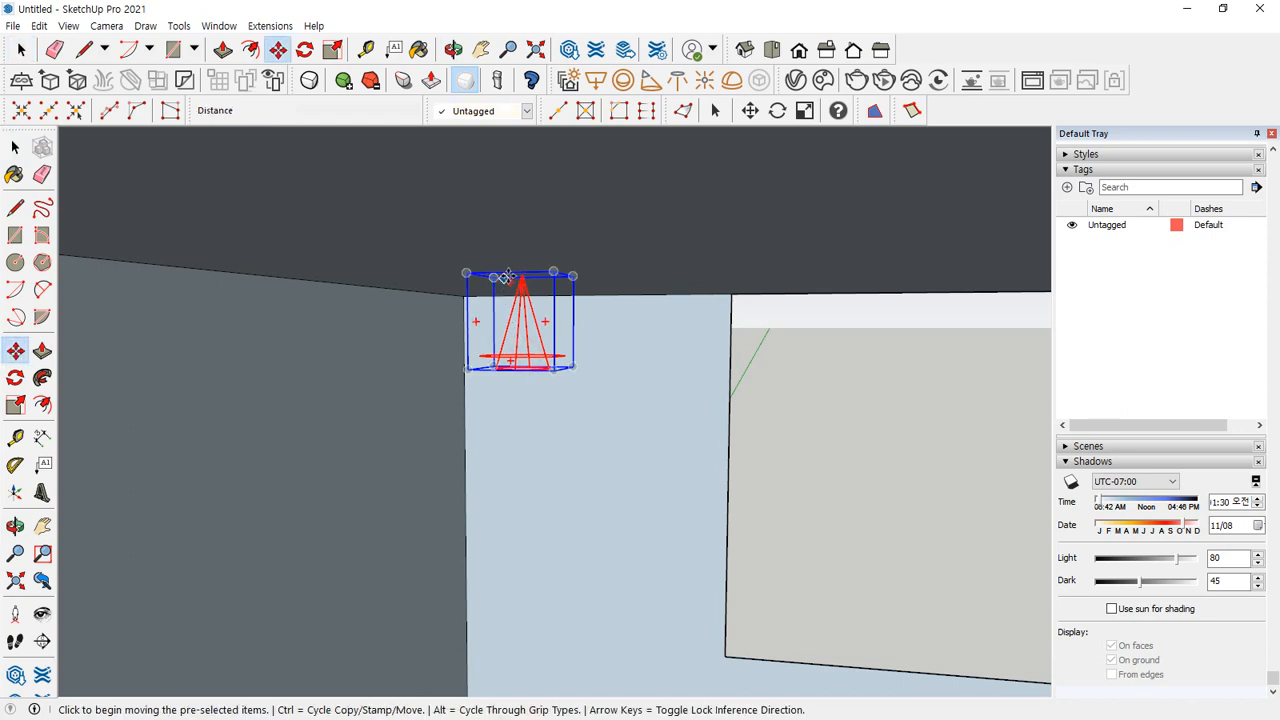
{"action": "left_click", "coordinate": [520, 280]}
{"action": "middle_click_drag", "start_coordinate": [322, 278], "coordinate": [474, 318]}
{"action": "scroll", "coordinate": [329, 286], "scroll_direction": "up", "scroll_amount": 2}
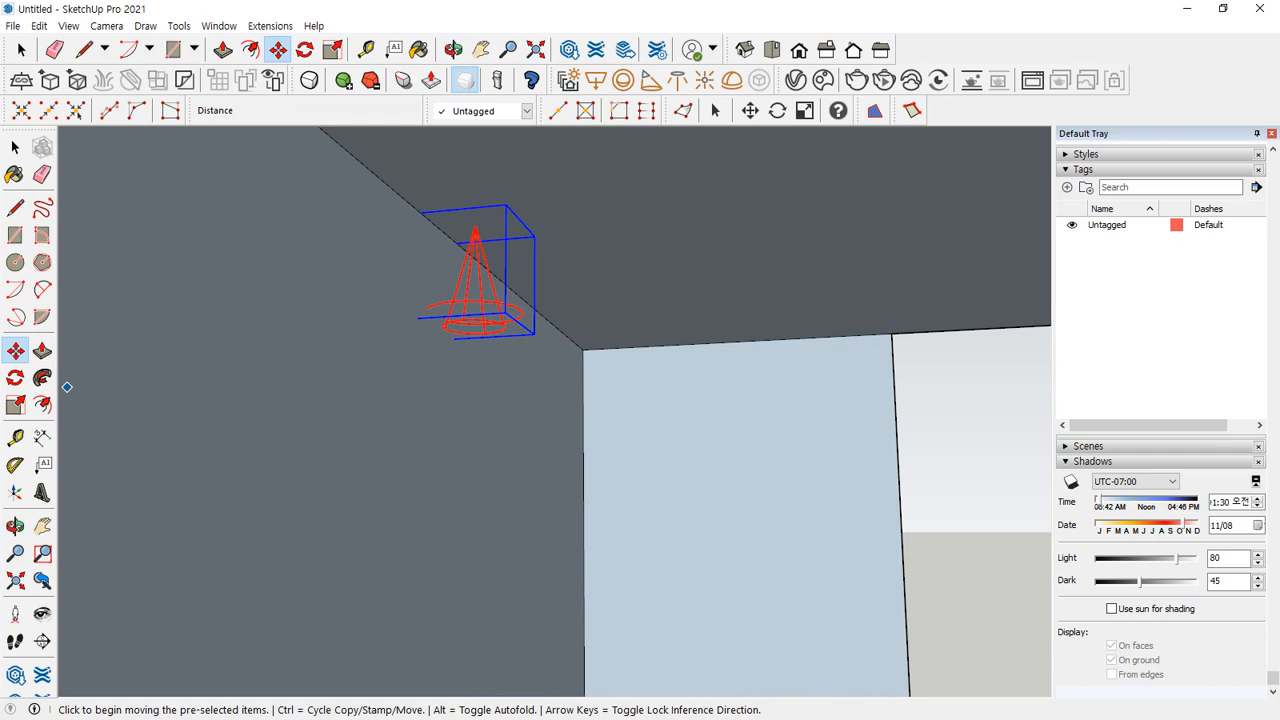
{"action": "key", "text": "ctrl"}
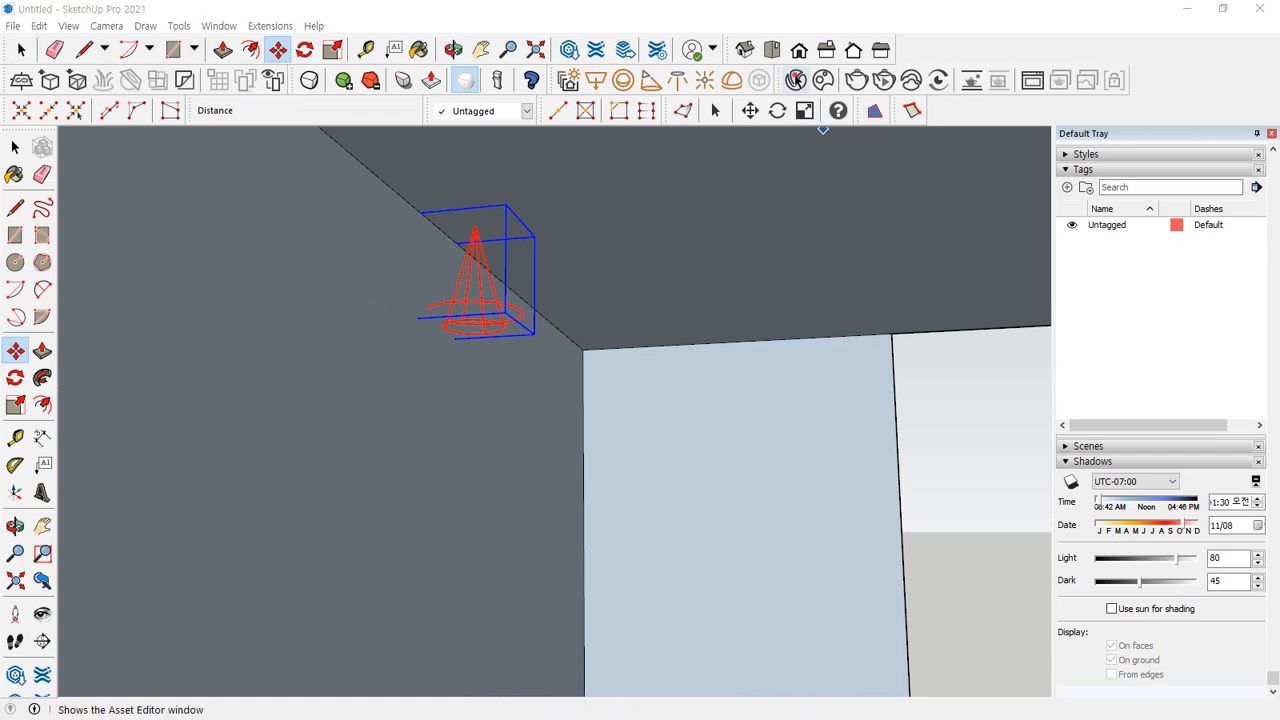
Permanently delete both existing Spot Lights from the V-Ray lights list, leaving only SunLight
{"action": "left_click_drag", "start_coordinate": [0, 175], "coordinate": [448, 163]}
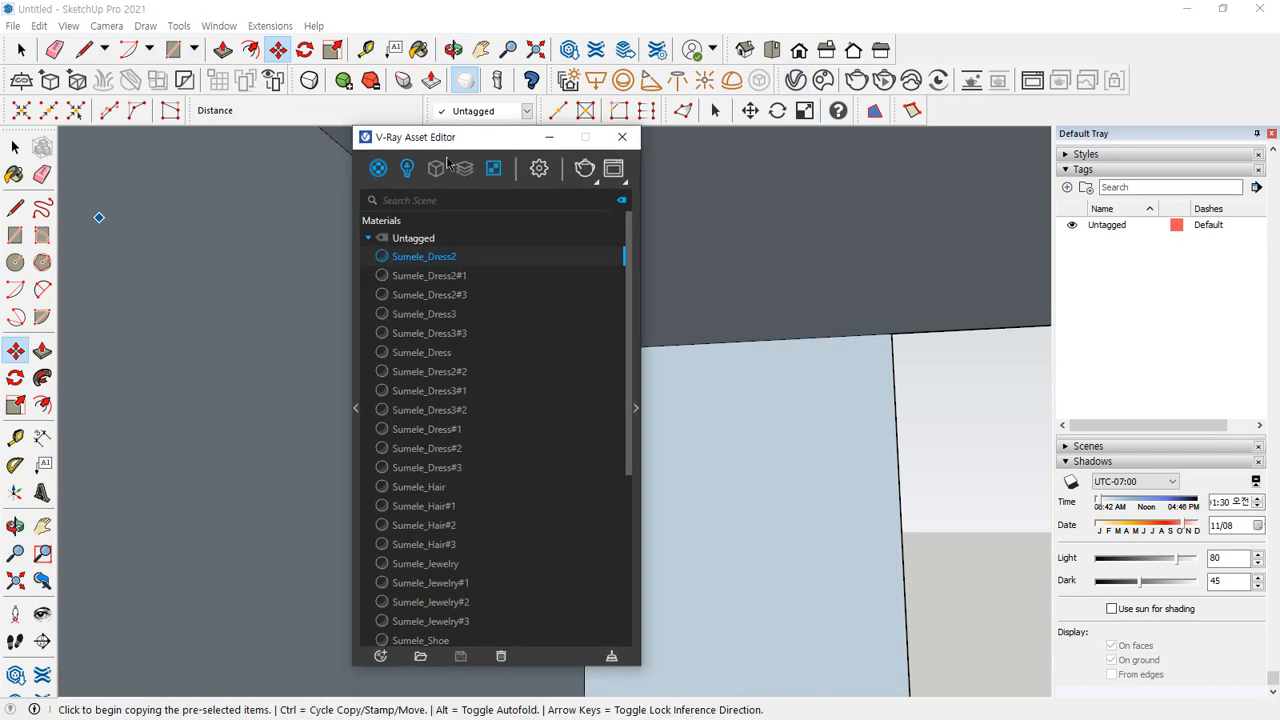
{"action": "left_click", "coordinate": [407, 170]}
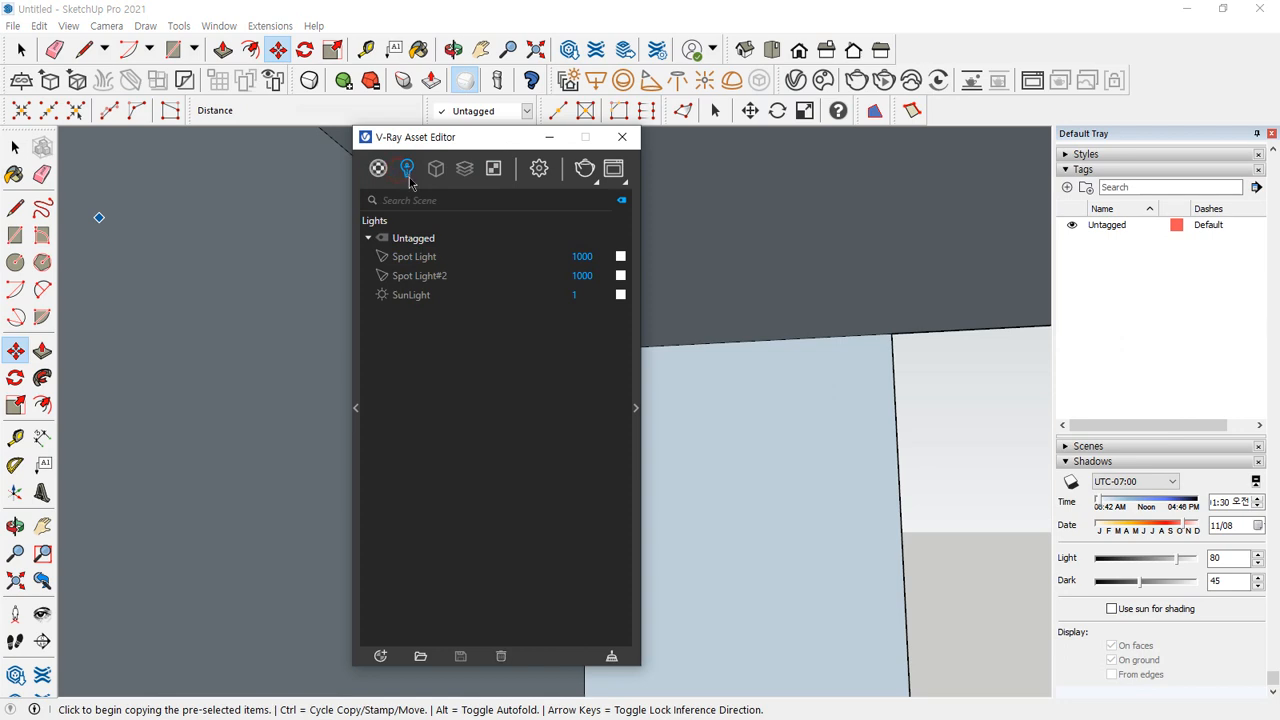
{"action": "left_click", "coordinate": [434, 276]}
{"action": "right_click", "coordinate": [430, 256]}
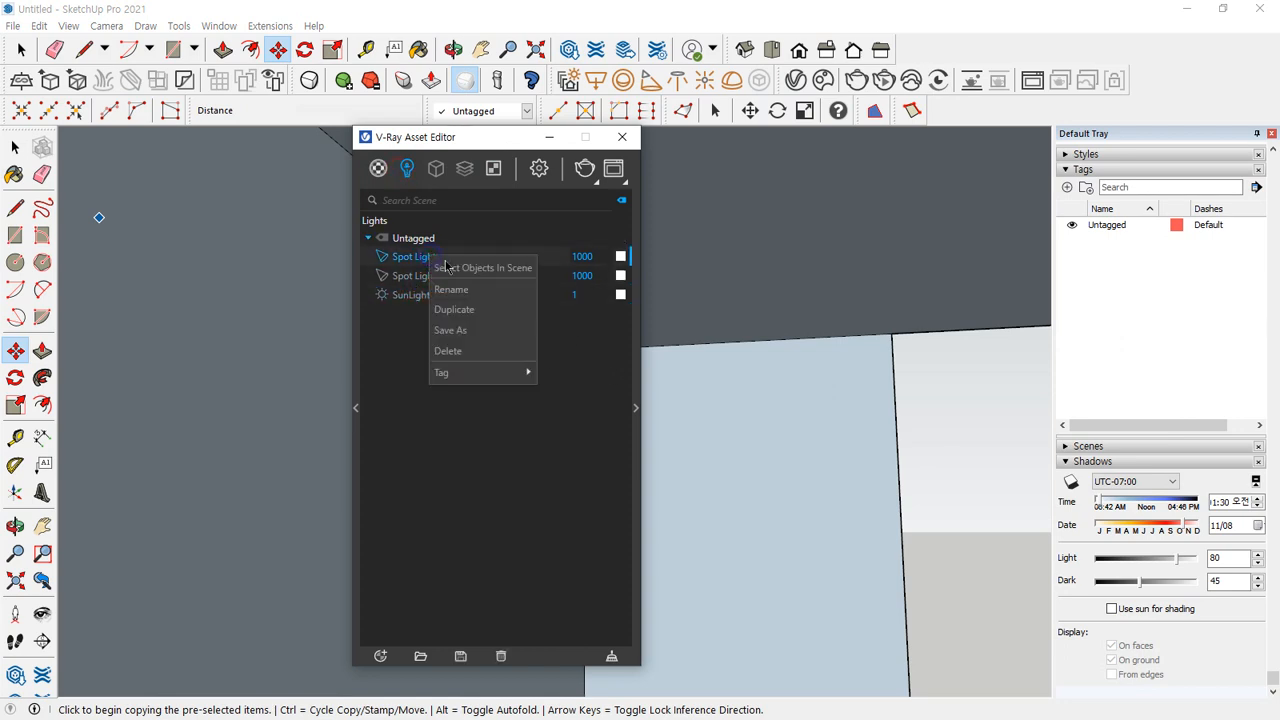
{"action": "left_click", "coordinate": [488, 350]}
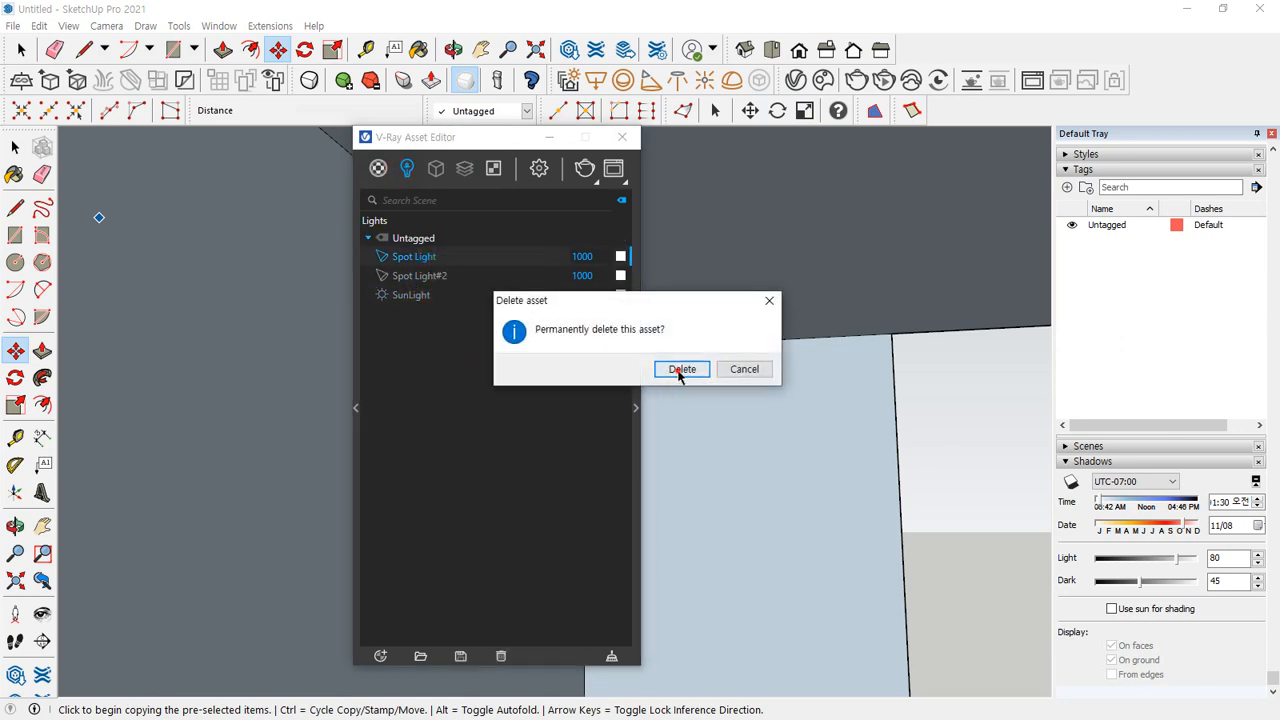
{"action": "left_click", "coordinate": [679, 368]}
{"action": "left_click_drag", "start_coordinate": [488, 138], "coordinate": [257, 371]}
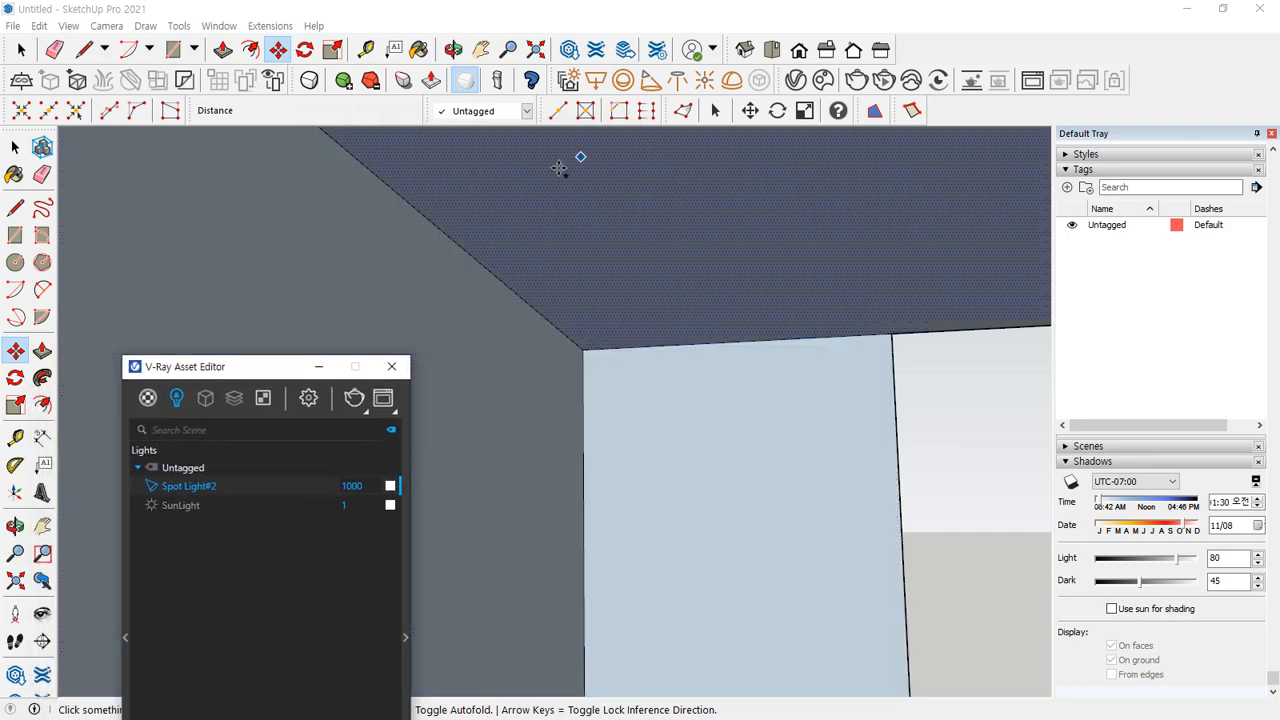
{"action": "right_click", "coordinate": [212, 495]}
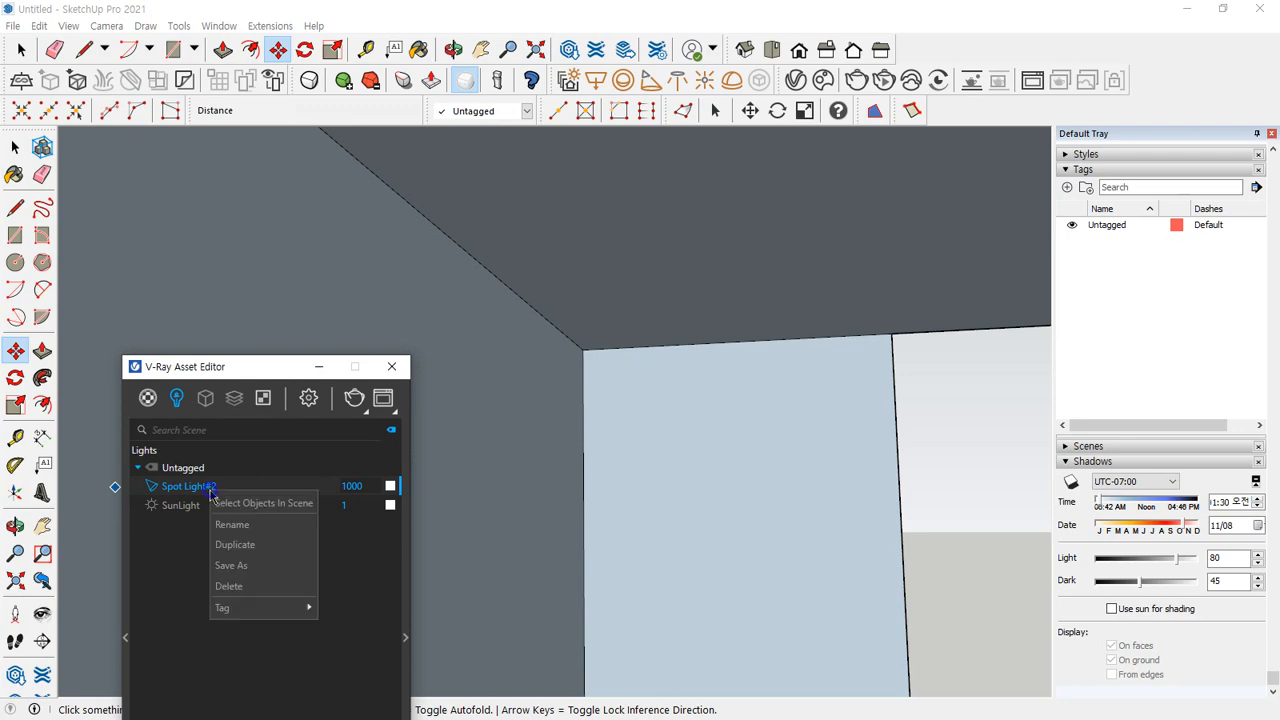
{"action": "left_click", "coordinate": [258, 587]}
{"action": "left_click", "coordinate": [680, 369]}
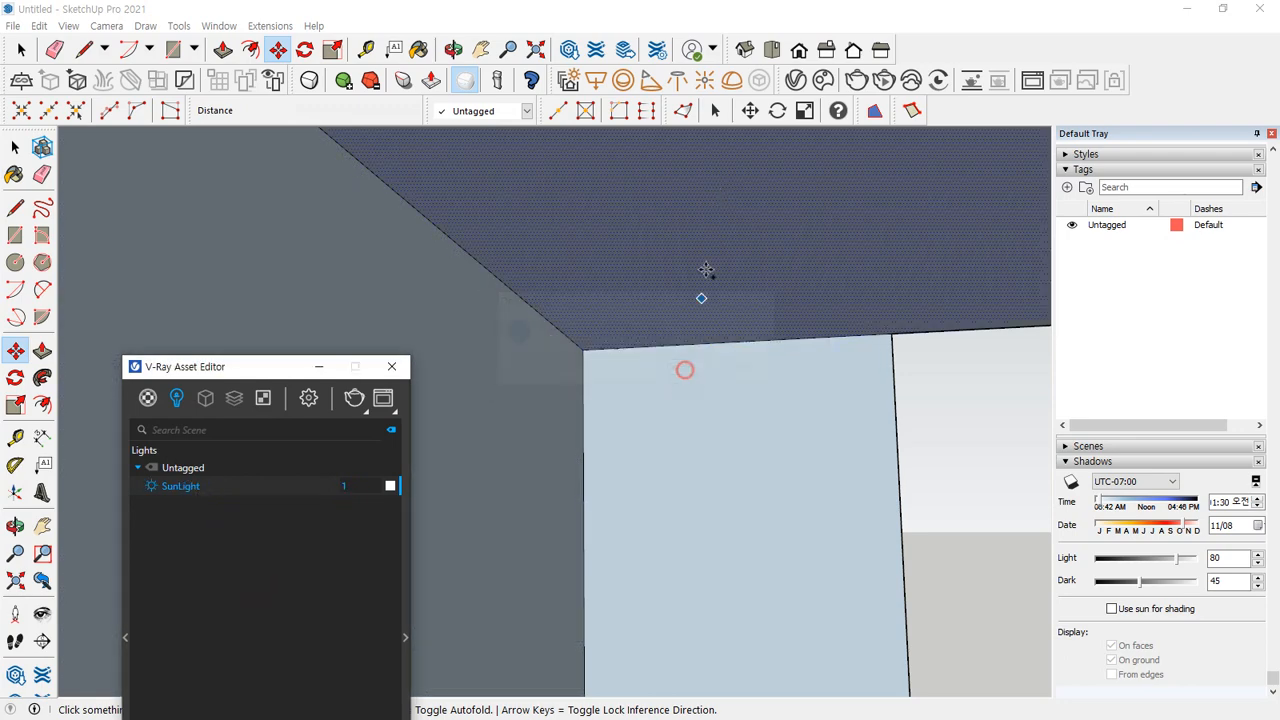
Place a new Spot Light on the ceiling near the side wall and render the room
{"action": "left_click", "coordinate": [646, 83]}
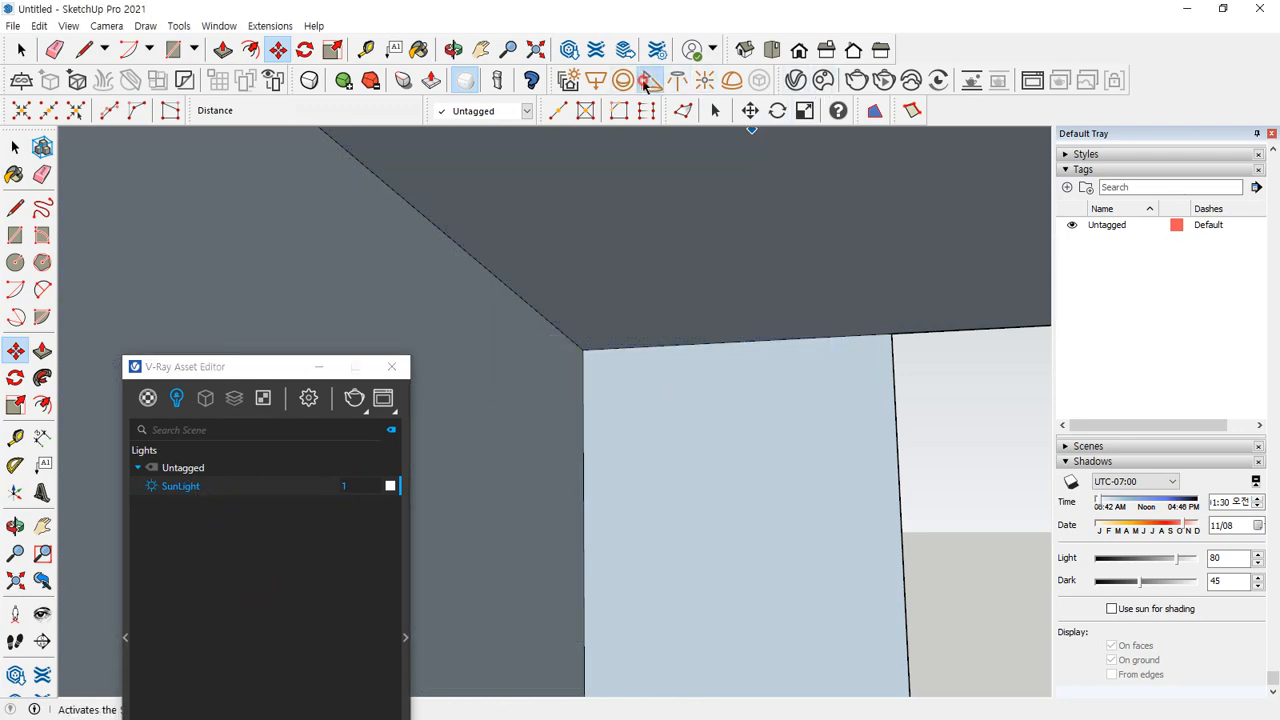
{"action": "left_click", "coordinate": [421, 177]}
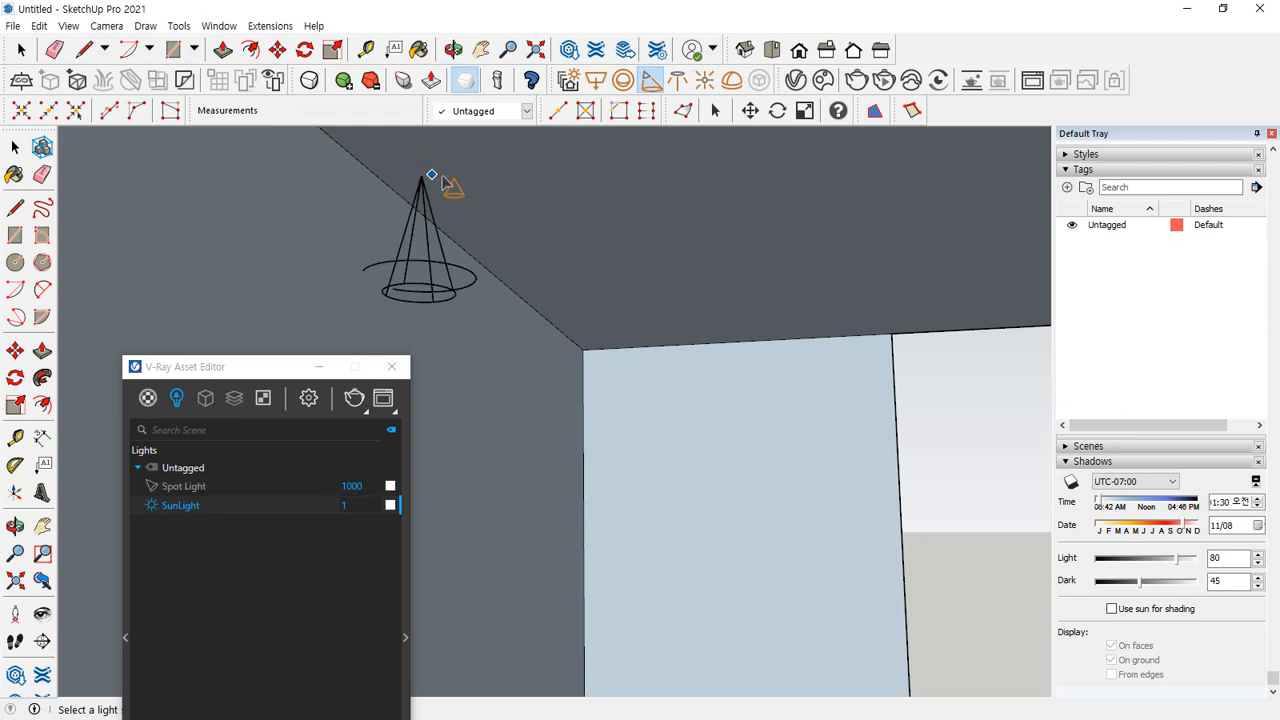
{"action": "middle_click_drag", "start_coordinate": [465, 347], "coordinate": [420, 291]}
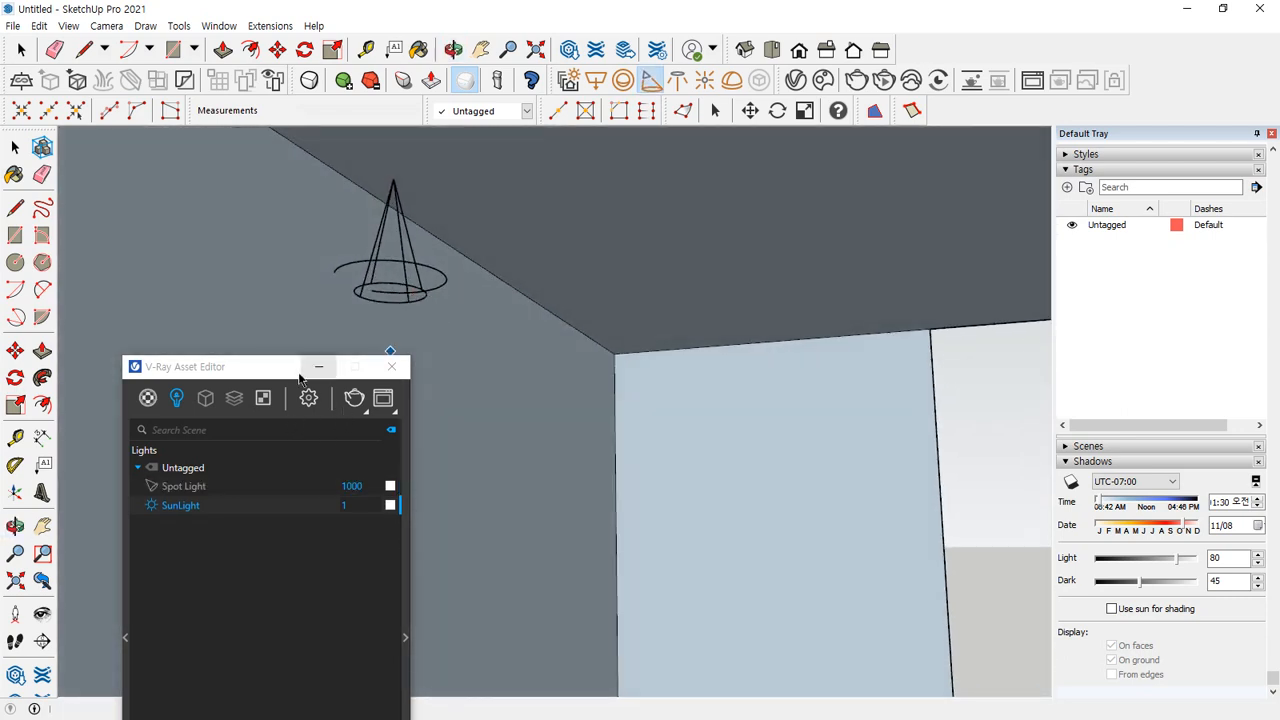
{"action": "left_click", "coordinate": [391, 366]}
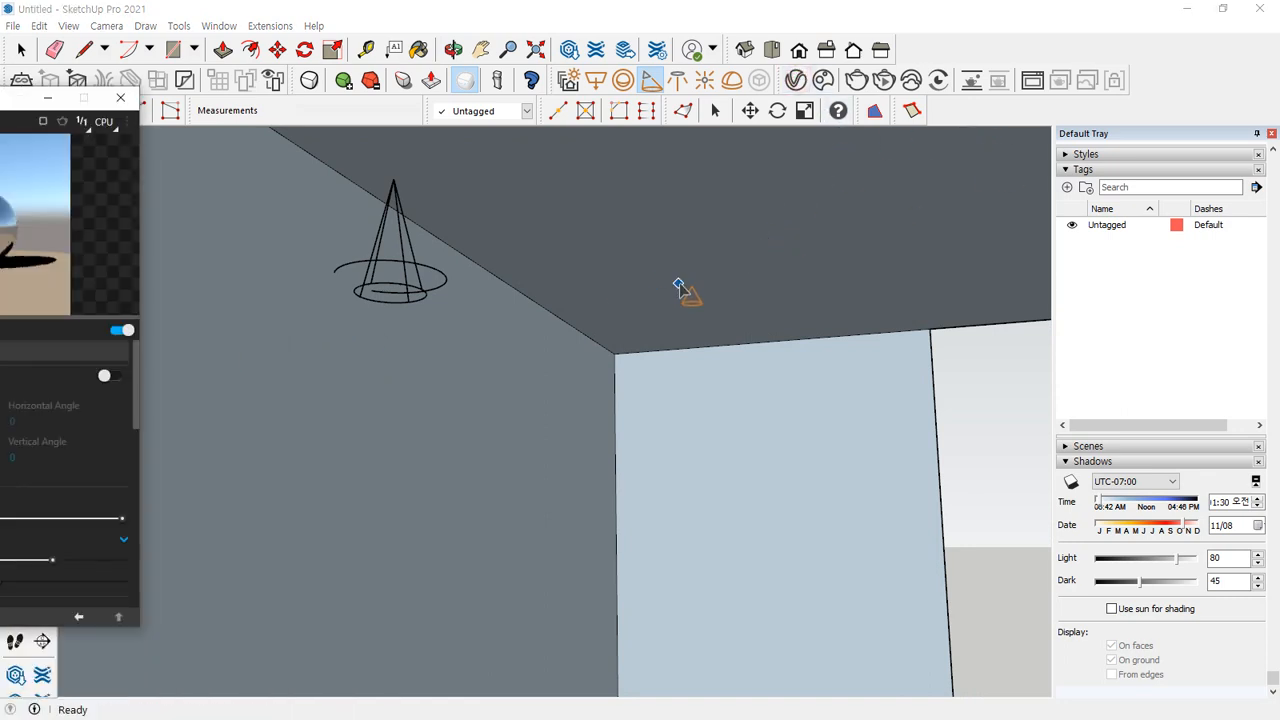
{"action": "left_click_drag", "start_coordinate": [8, 98], "coordinate": [463, 203]}
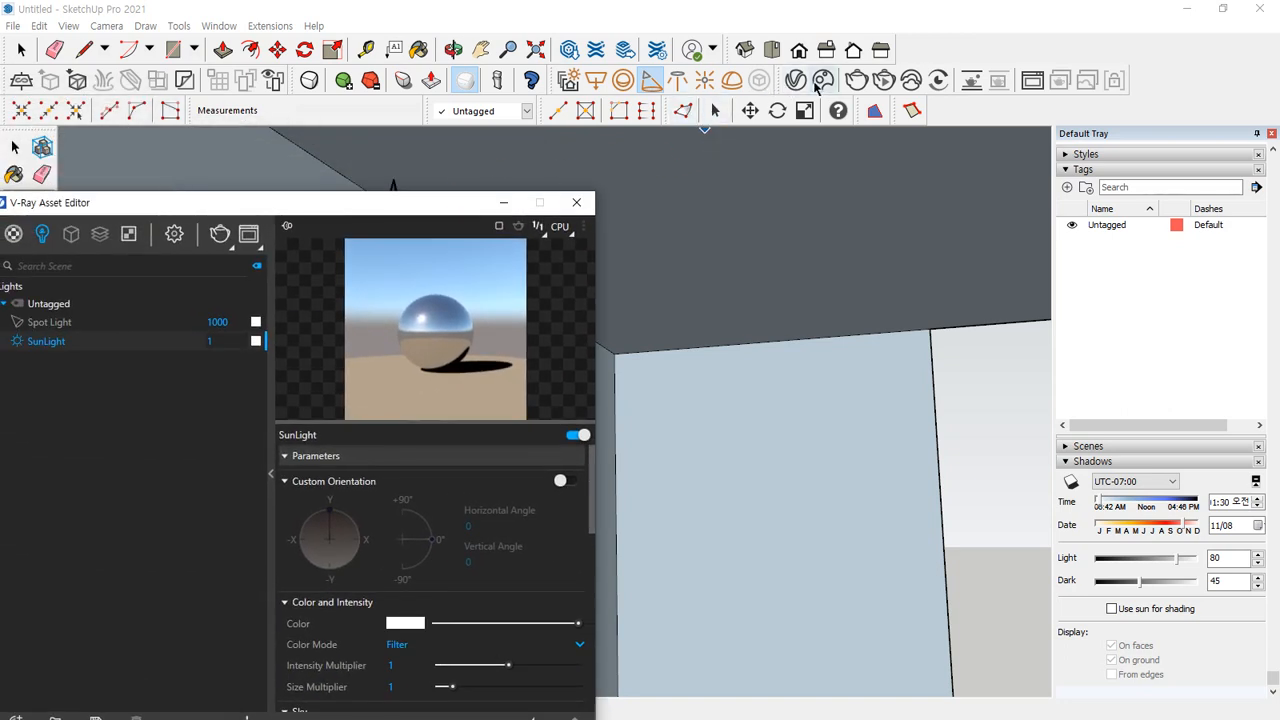
{"action": "left_click", "coordinate": [218, 238]}
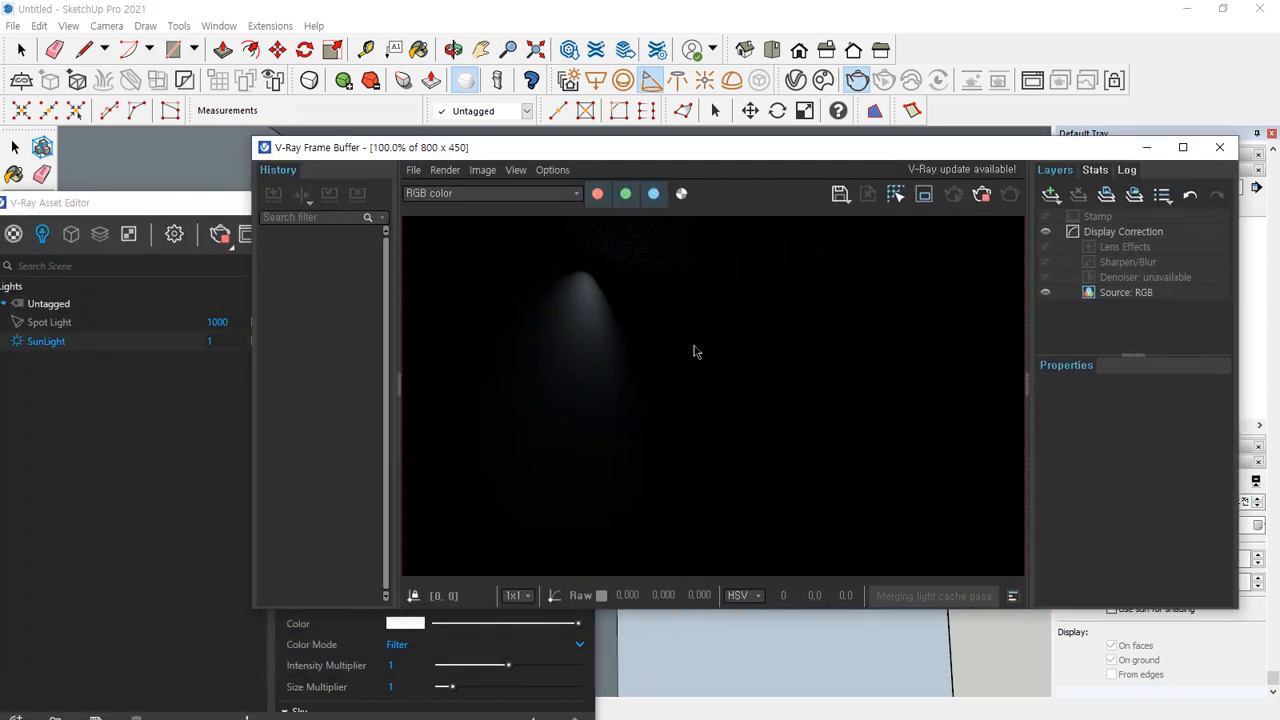
{"action": "mouse_move", "coordinate": [575, 465]}
{"action": "left_mouse_down"}
{"action": "mouse_move", "coordinate": [505, 368]}
{"action": "mouse_move", "coordinate": [750, 418]}
{"action": "mouse_move", "coordinate": [617, 498]}
{"action": "left_mouse_up"}
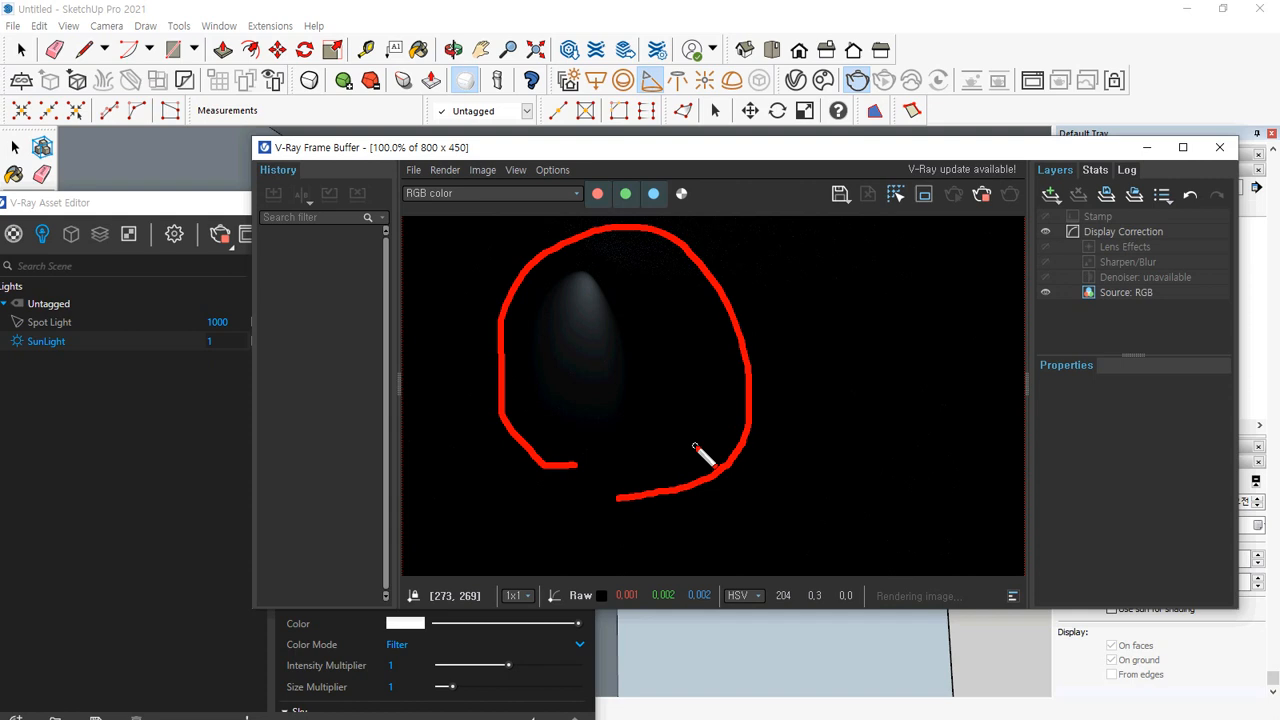
{"action": "key", "text": "Escape"}
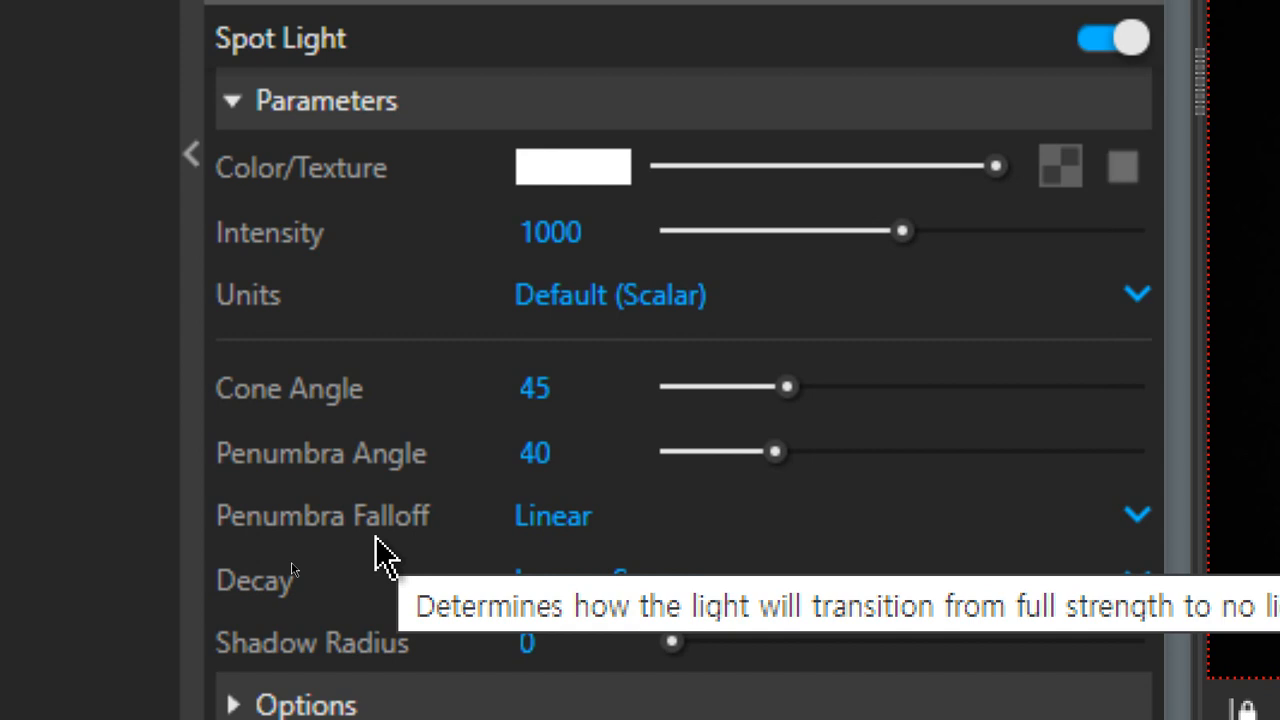
Keep the Spot Light's Penumbra Falloff at Linear, set its Decay to No Decay and run a short test render
{"action": "left_click", "coordinate": [662, 532]}
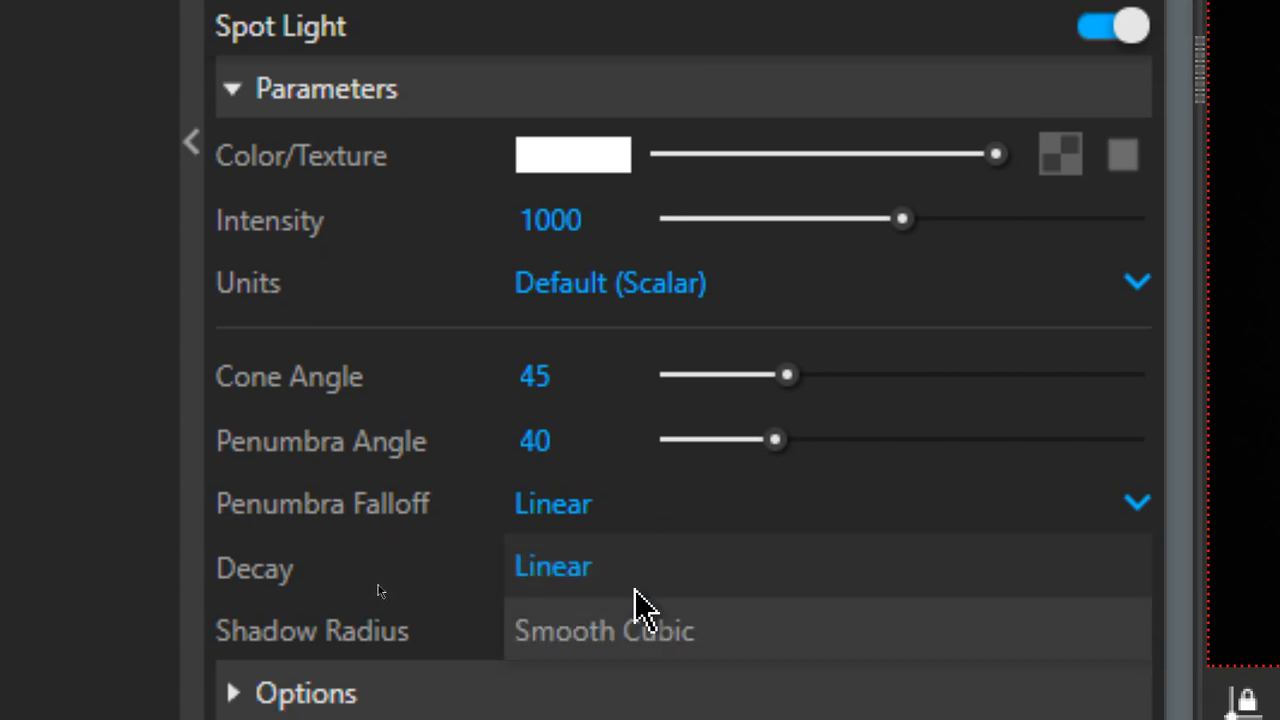
{"action": "left_click", "coordinate": [633, 594]}
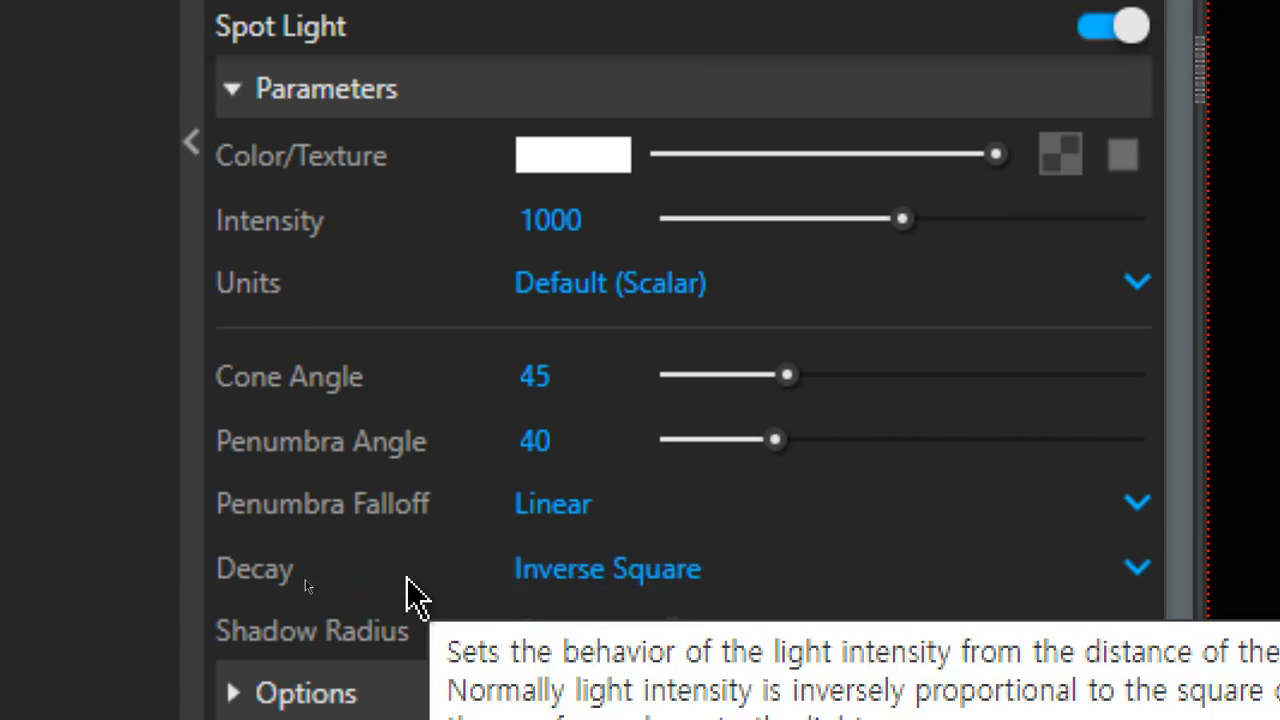
{"action": "left_click", "coordinate": [740, 585]}
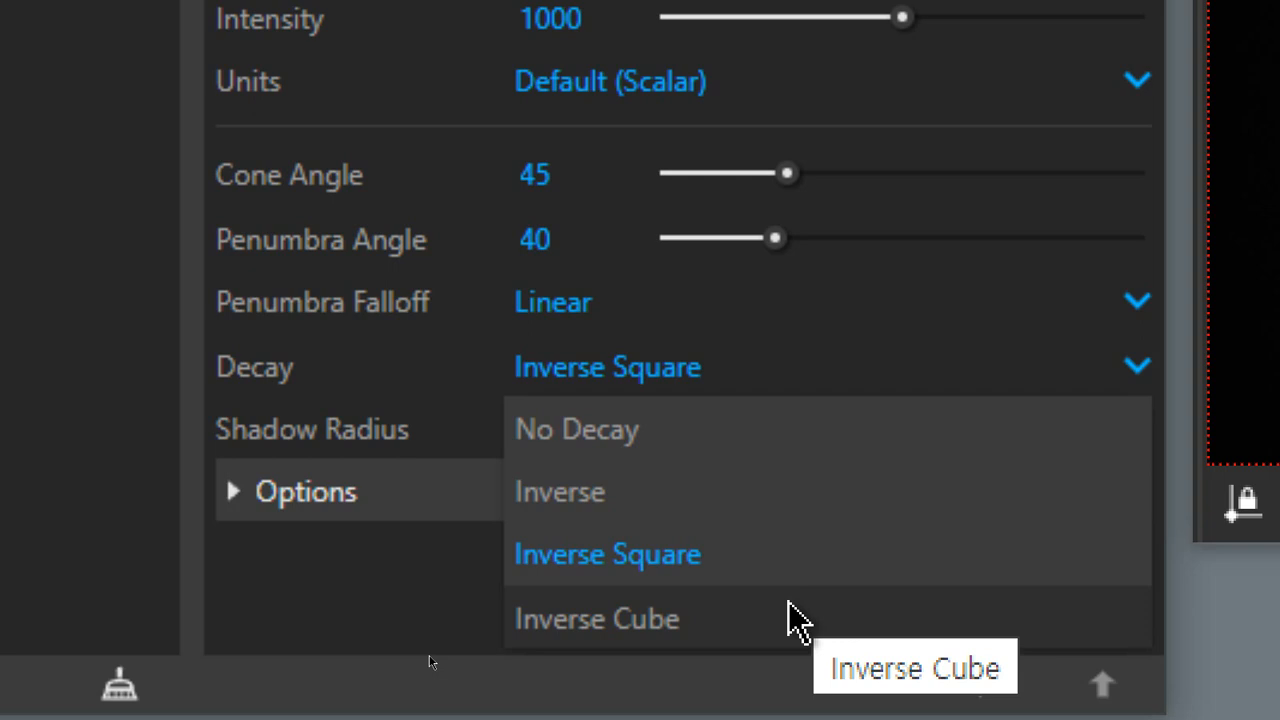
{"action": "left_click", "coordinate": [683, 447]}
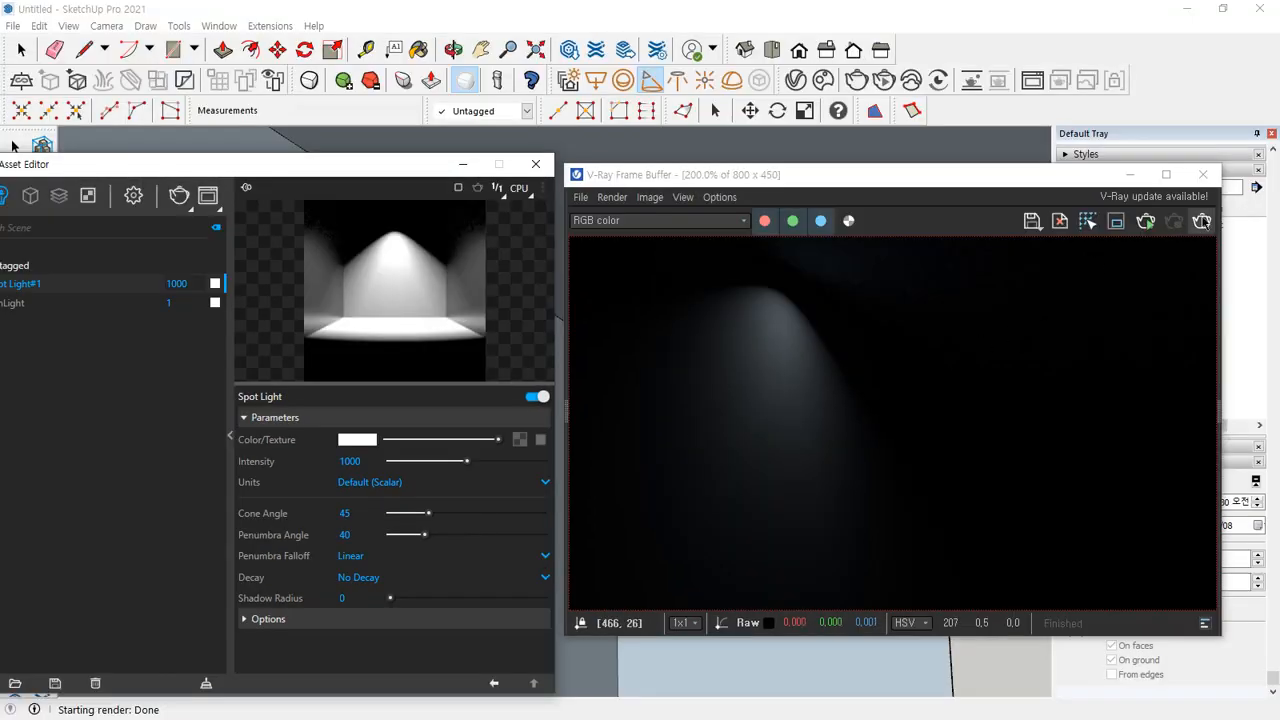
{"action": "left_click", "coordinate": [1202, 221]}
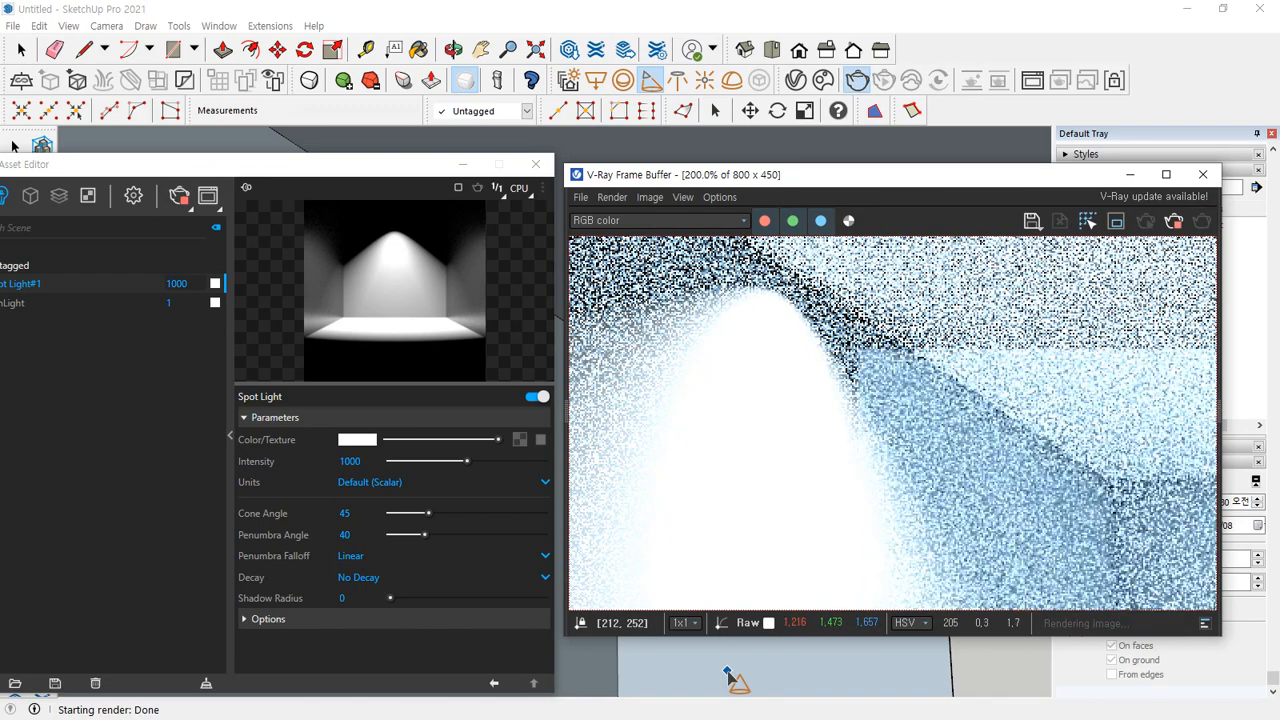
{"action": "left_click", "coordinate": [1174, 221]}
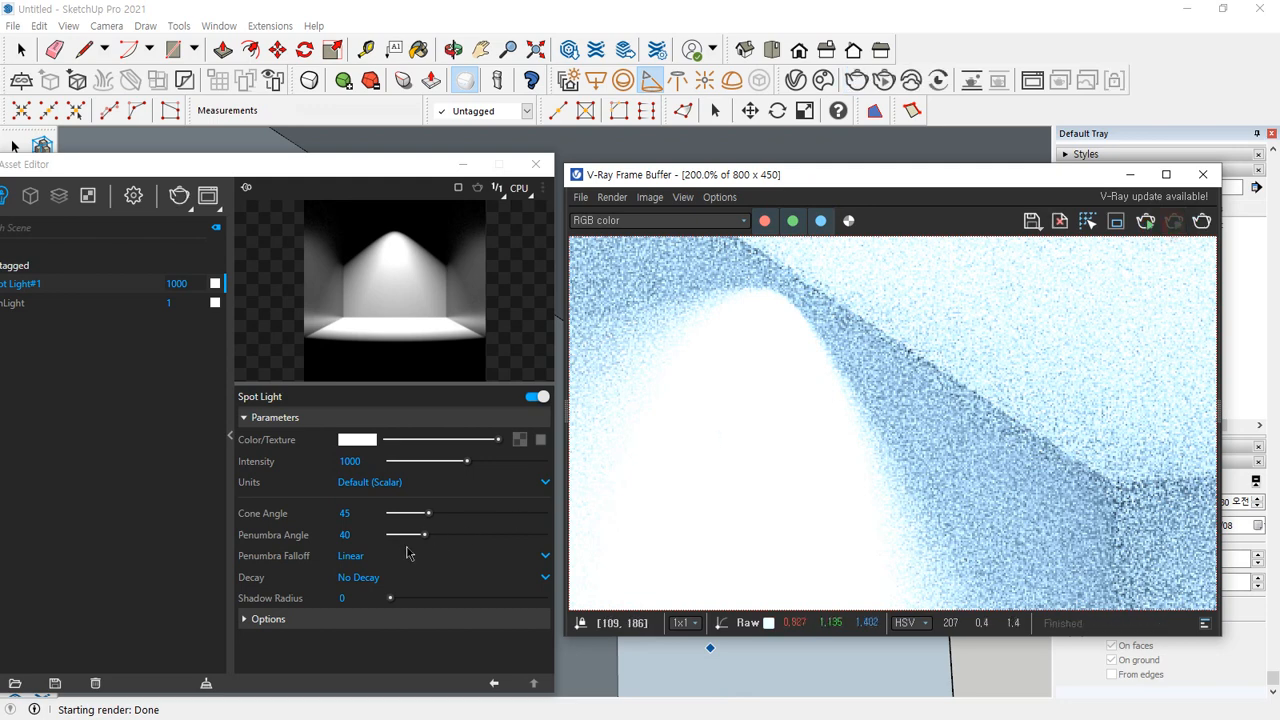
Set the Spot Light's Decay to Inverse and render the room to examine the light's soft edge
{"action": "left_click", "coordinate": [393, 579]}
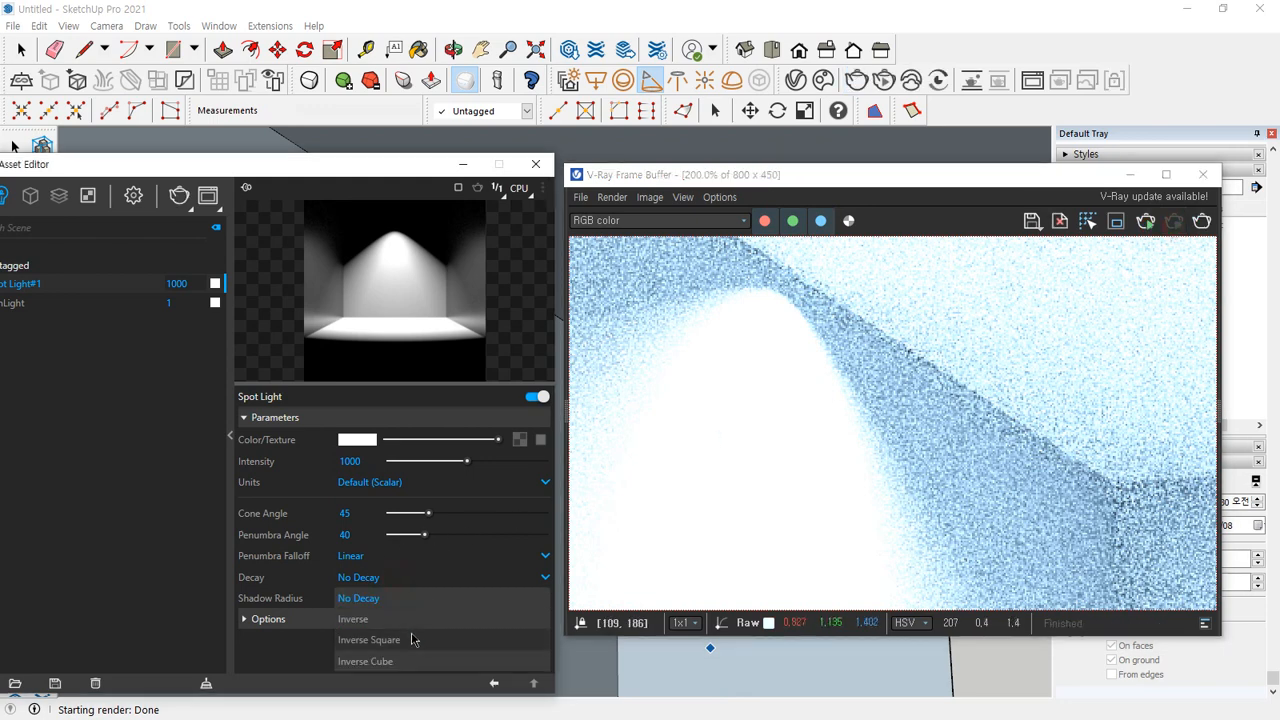
{"action": "left_click", "coordinate": [410, 620]}
{"action": "left_click", "coordinate": [1202, 221]}
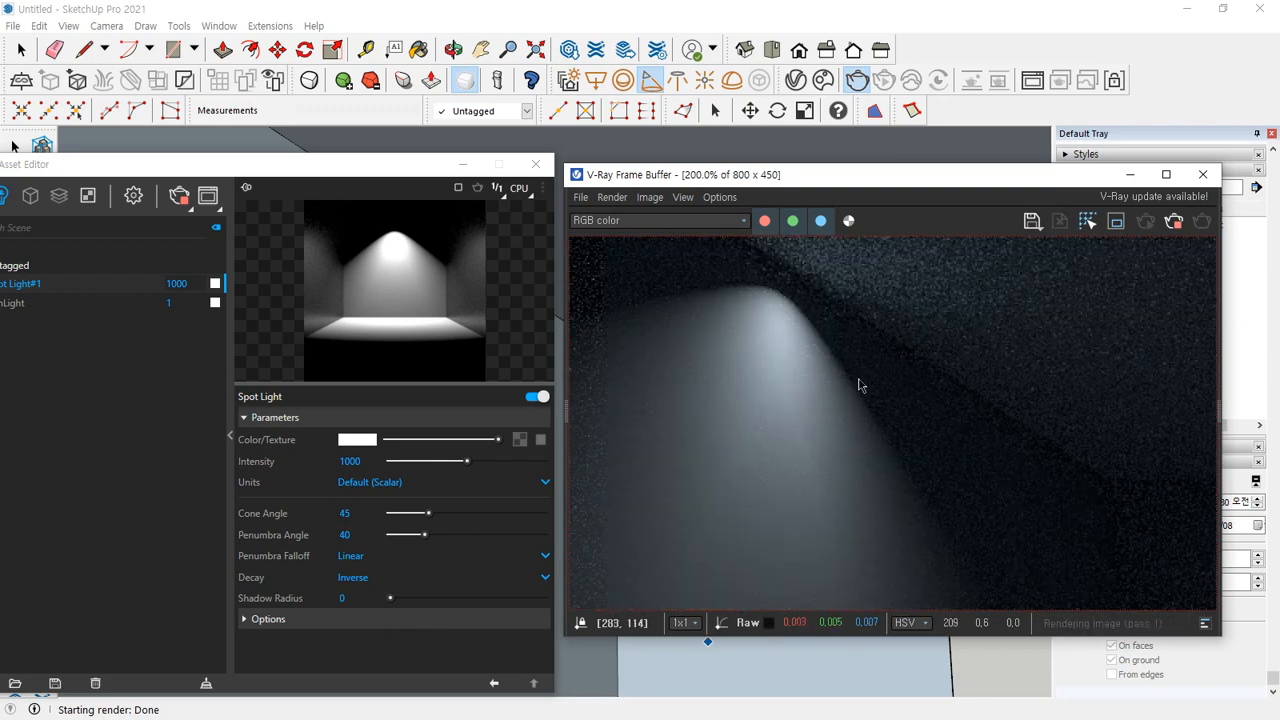
{"action": "mouse_move", "coordinate": [893, 457]}
{"action": "left_mouse_down"}
{"action": "mouse_move", "coordinate": [908, 462]}
{"action": "mouse_move", "coordinate": [832, 479]}
{"action": "left_mouse_up"}
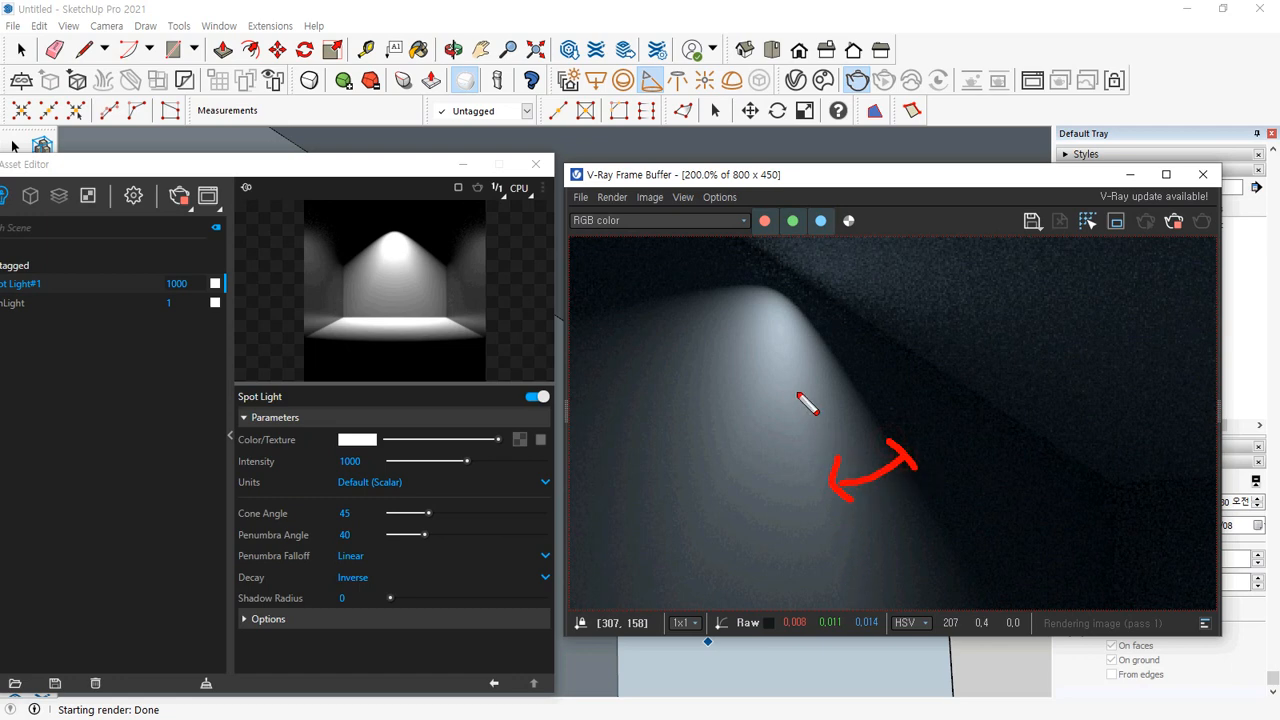
{"action": "mouse_move", "coordinate": [767, 345]}
{"action": "left_mouse_down"}
{"action": "mouse_move", "coordinate": [729, 541]}
{"action": "mouse_move", "coordinate": [791, 392]}
{"action": "mouse_move", "coordinate": [765, 348]}
{"action": "left_mouse_up"}
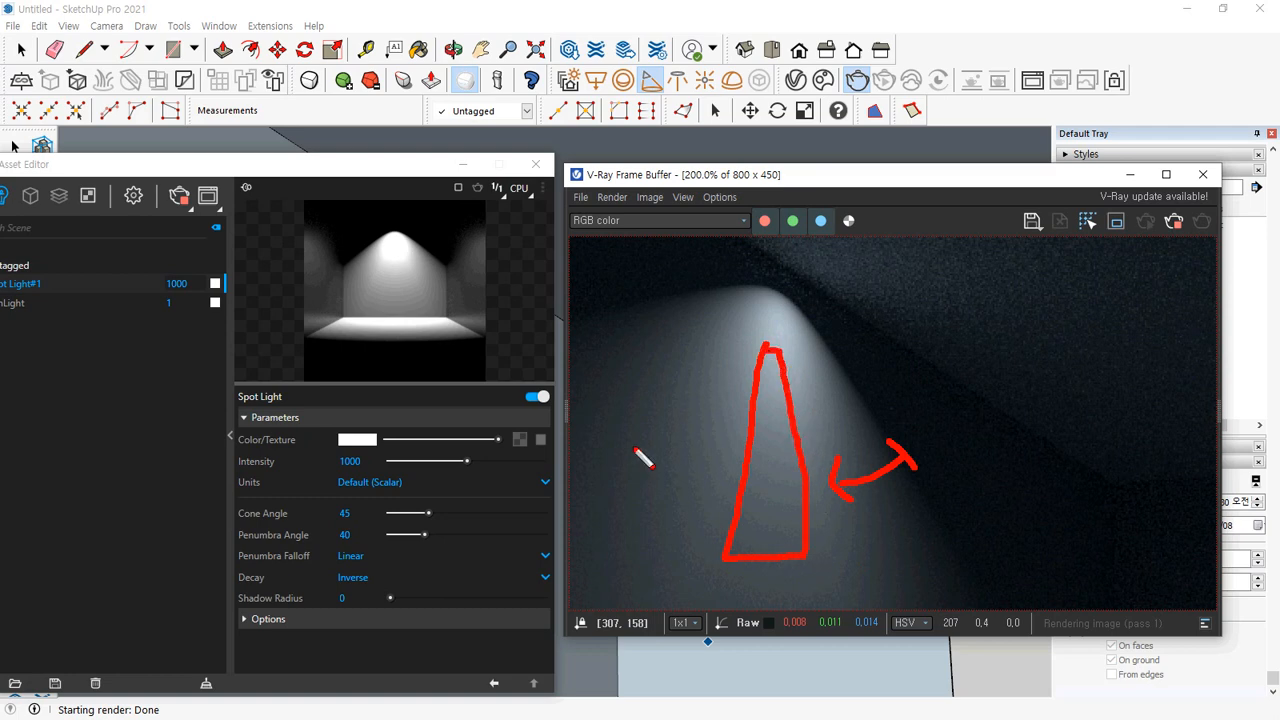
Set the Spot Light's Penumbra Angle to 45 and render the room again
{"action": "left_click", "coordinate": [372, 537]}
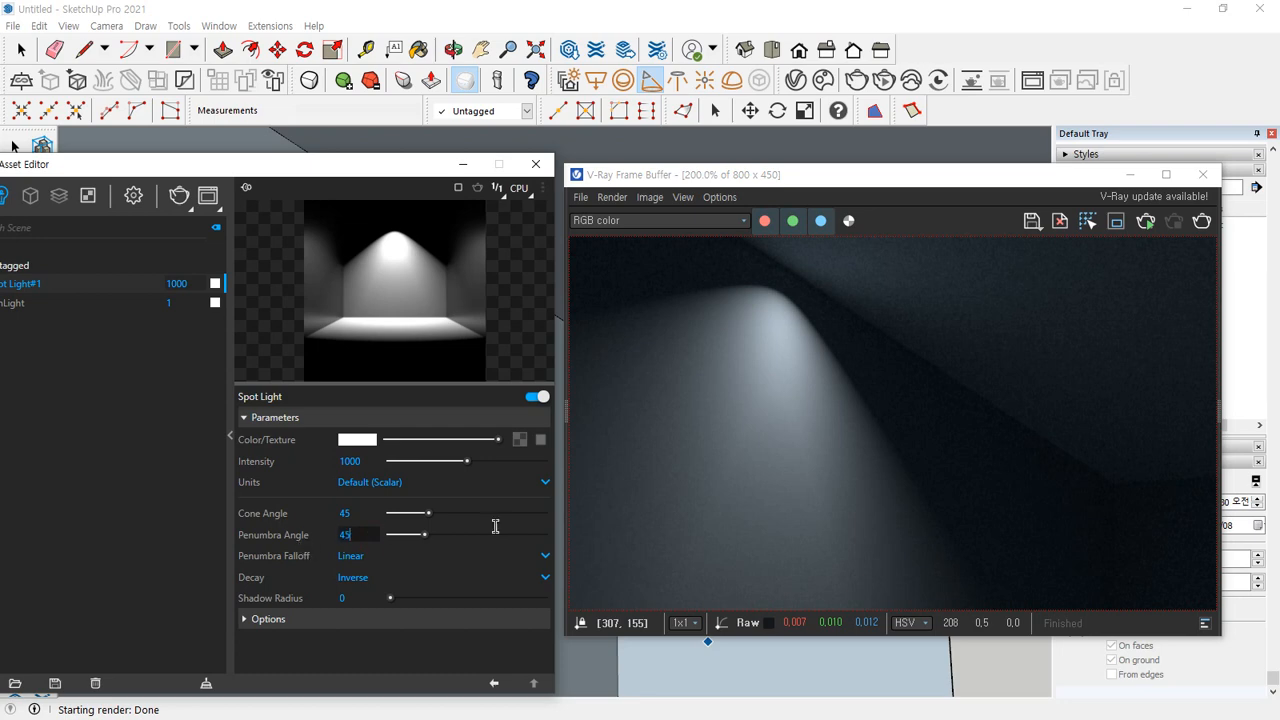
{"action": "key", "text": "Return"}
{"action": "left_click", "coordinate": [1137, 334]}
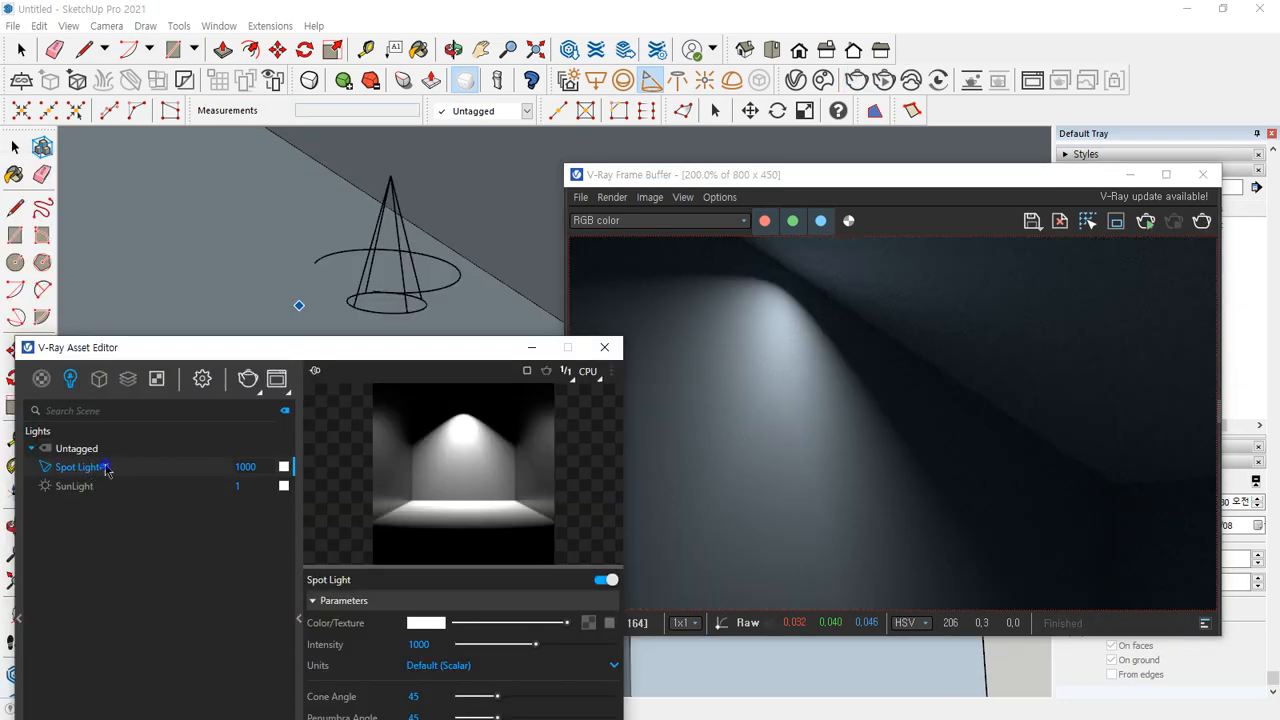
Permanently delete the remaining Spot Light from the V-Ray lights list
{"action": "right_click", "coordinate": [107, 471]}
{"action": "left_click", "coordinate": [150, 568]}
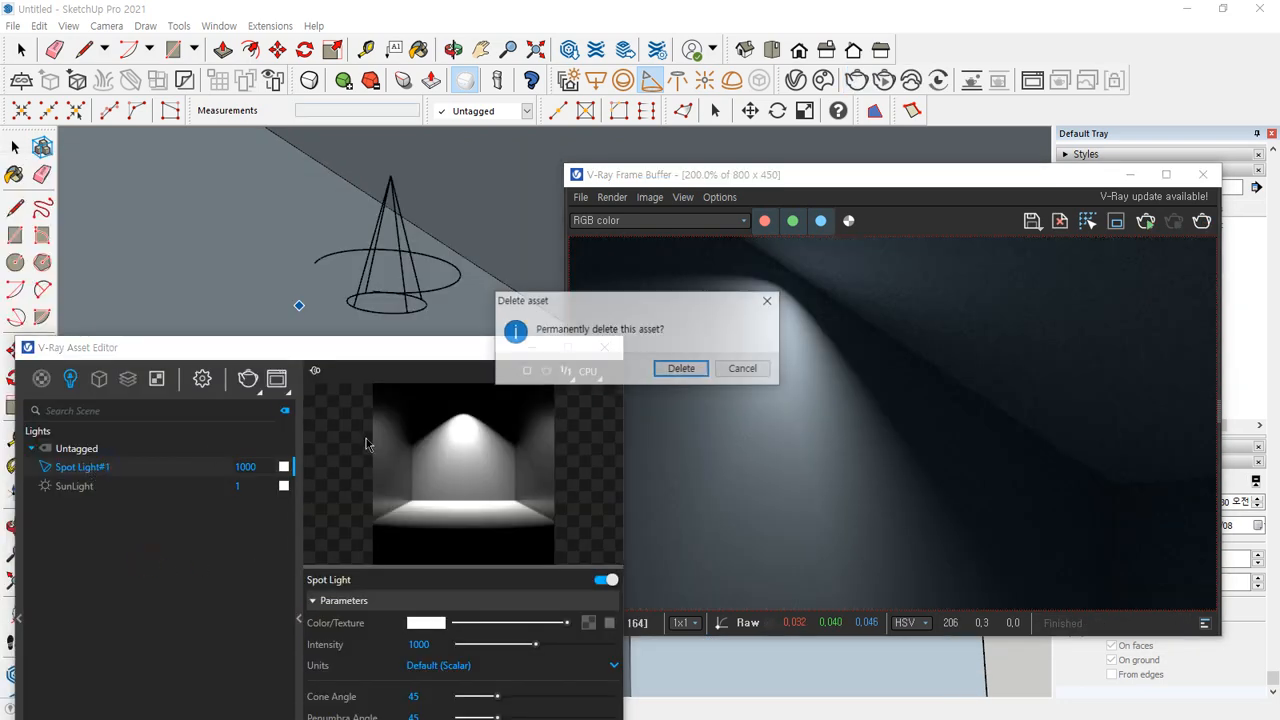
{"action": "left_click", "coordinate": [681, 369]}
Try several Spot Light placements on the ceiling along the side wall, undoing each one, and close the render window
{"action": "left_click", "coordinate": [654, 82]}
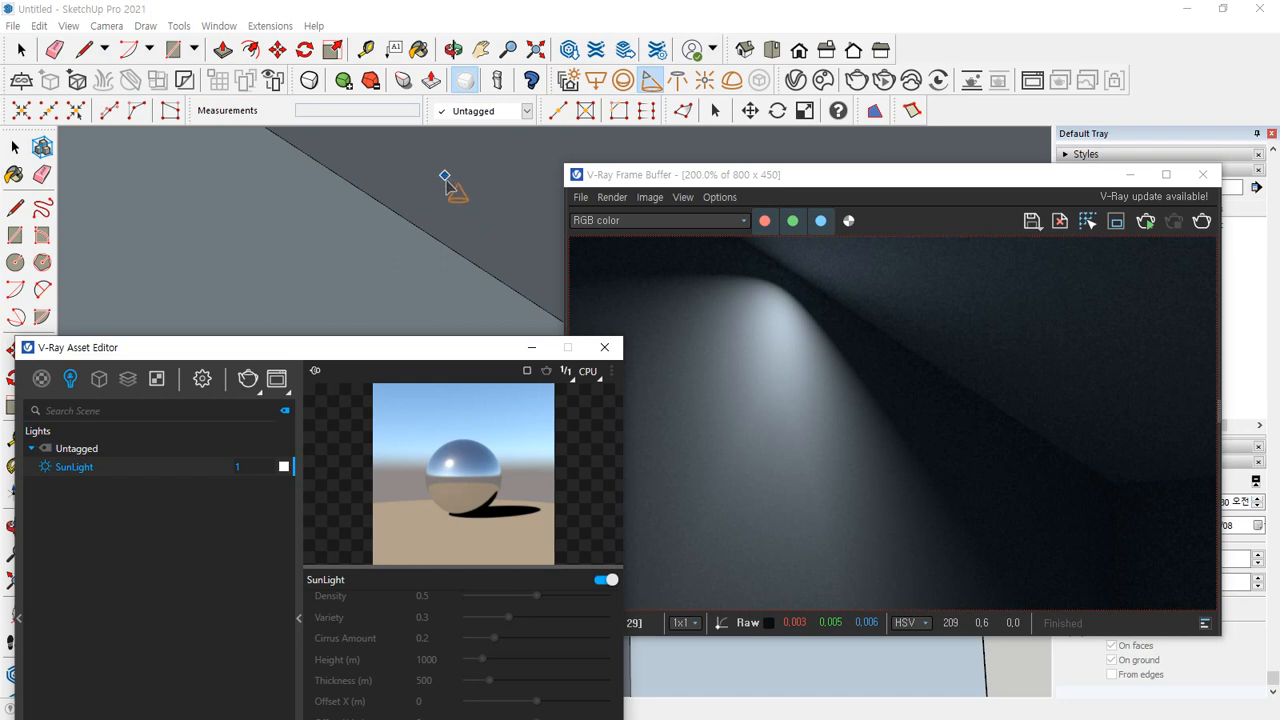
{"action": "left_click", "coordinate": [446, 187]}
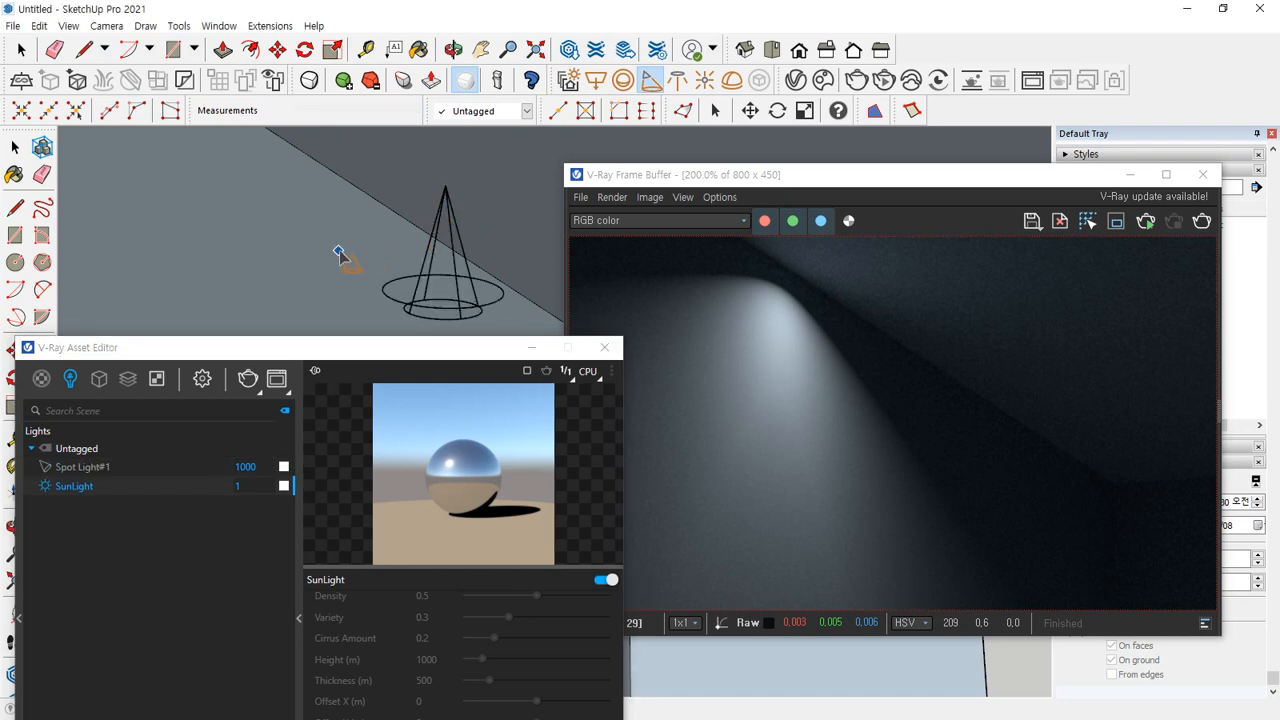
{"action": "key", "text": "ctrl+z"}
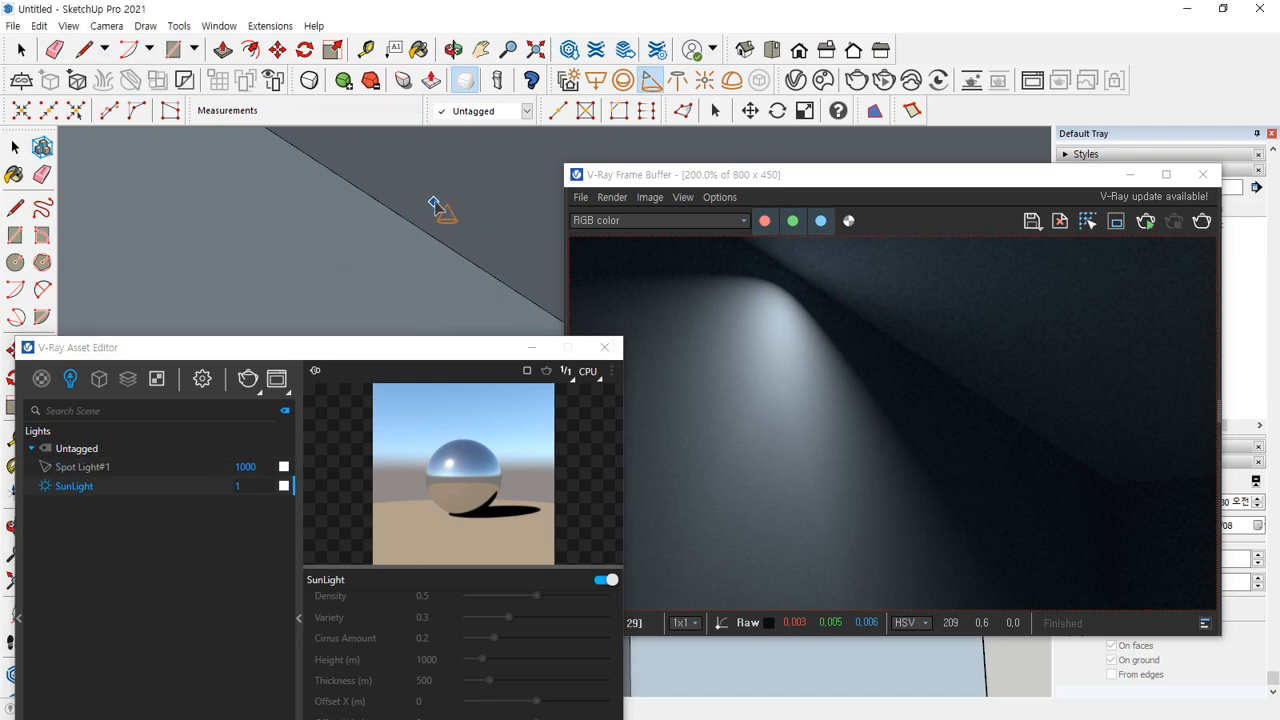
{"action": "left_click", "coordinate": [437, 185]}
{"action": "key", "text": "ctrl+z"}
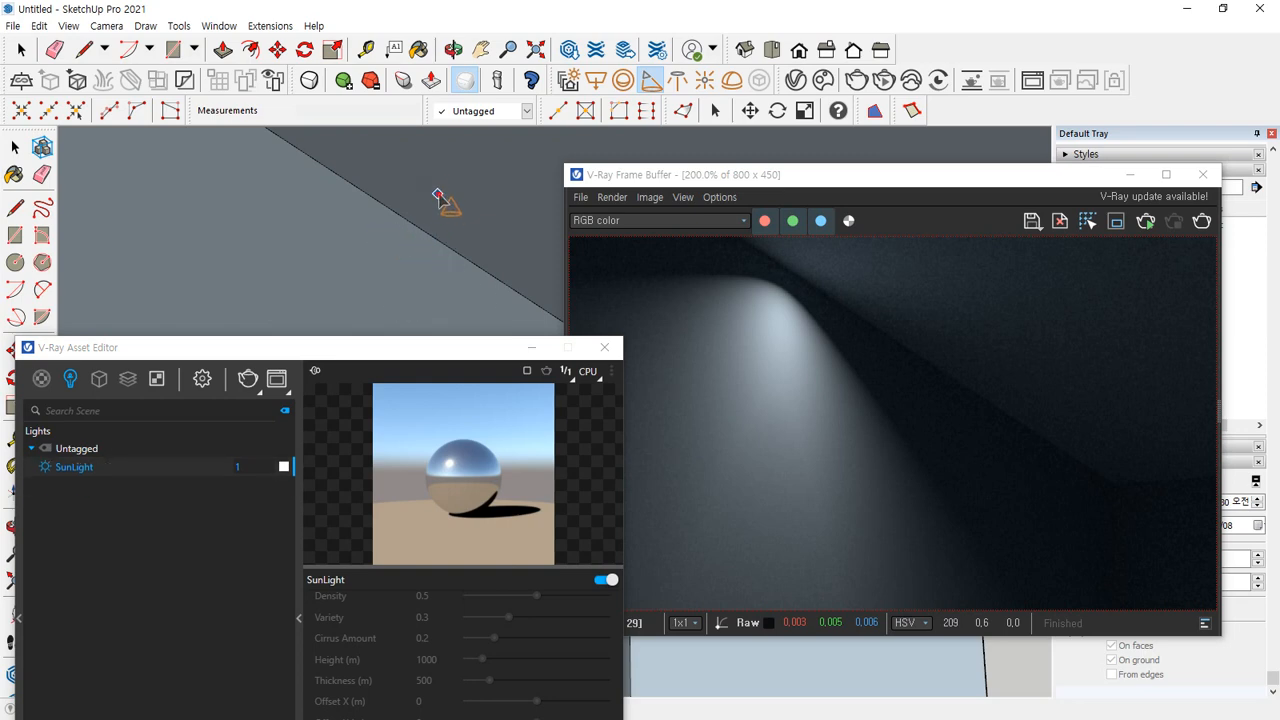
{"action": "left_click", "coordinate": [410, 210]}
{"action": "key", "text": "ctrl+z"}
{"action": "left_click", "coordinate": [436, 189]}
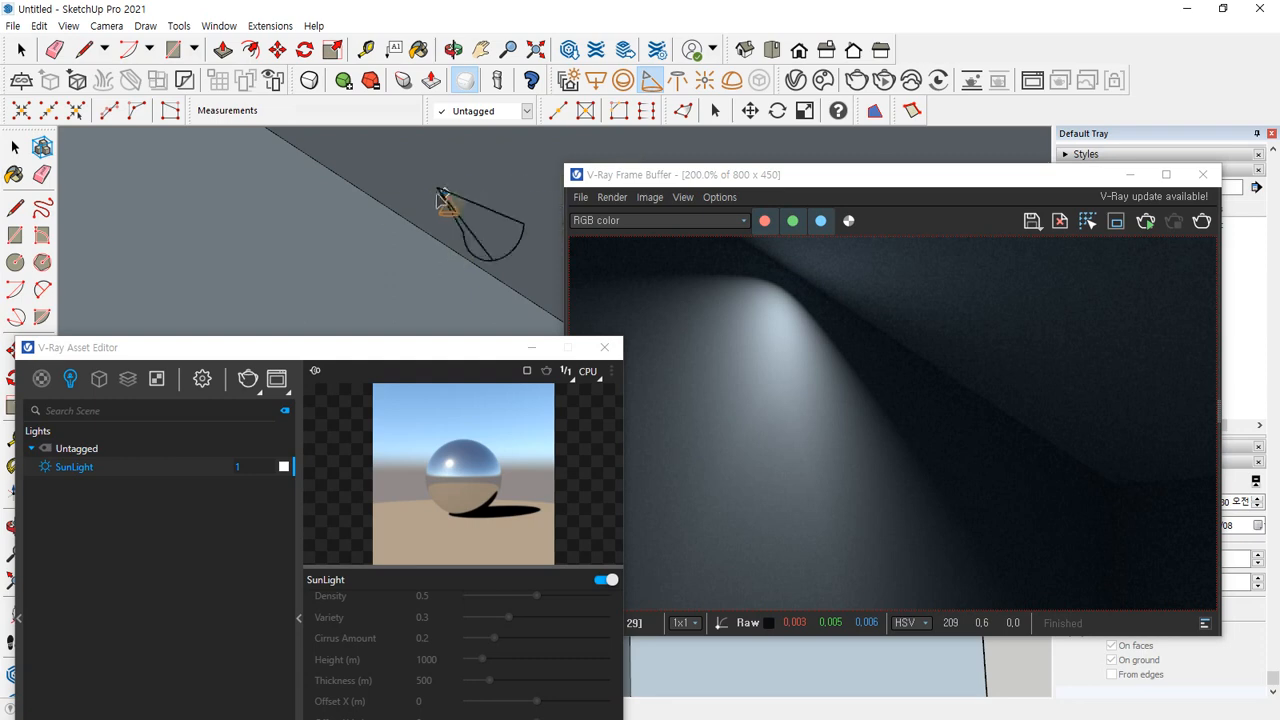
{"action": "key", "text": "Escape"}
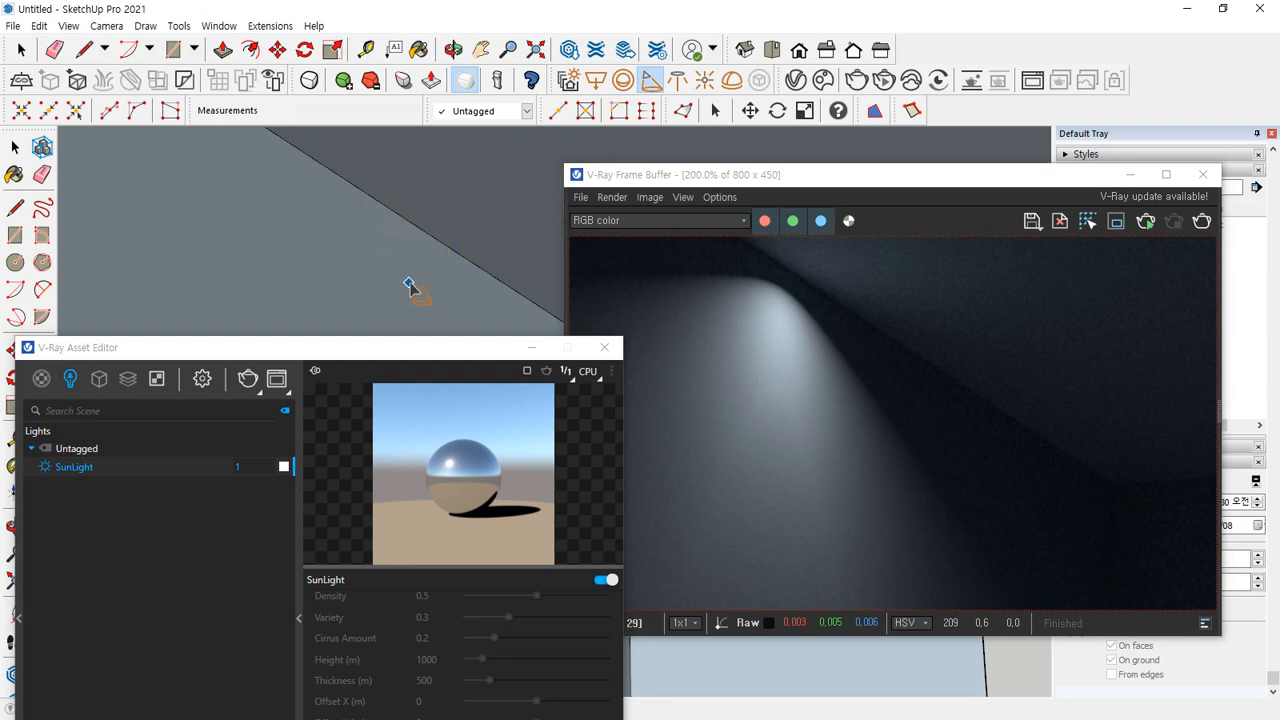
{"action": "left_click", "coordinate": [1203, 175]}
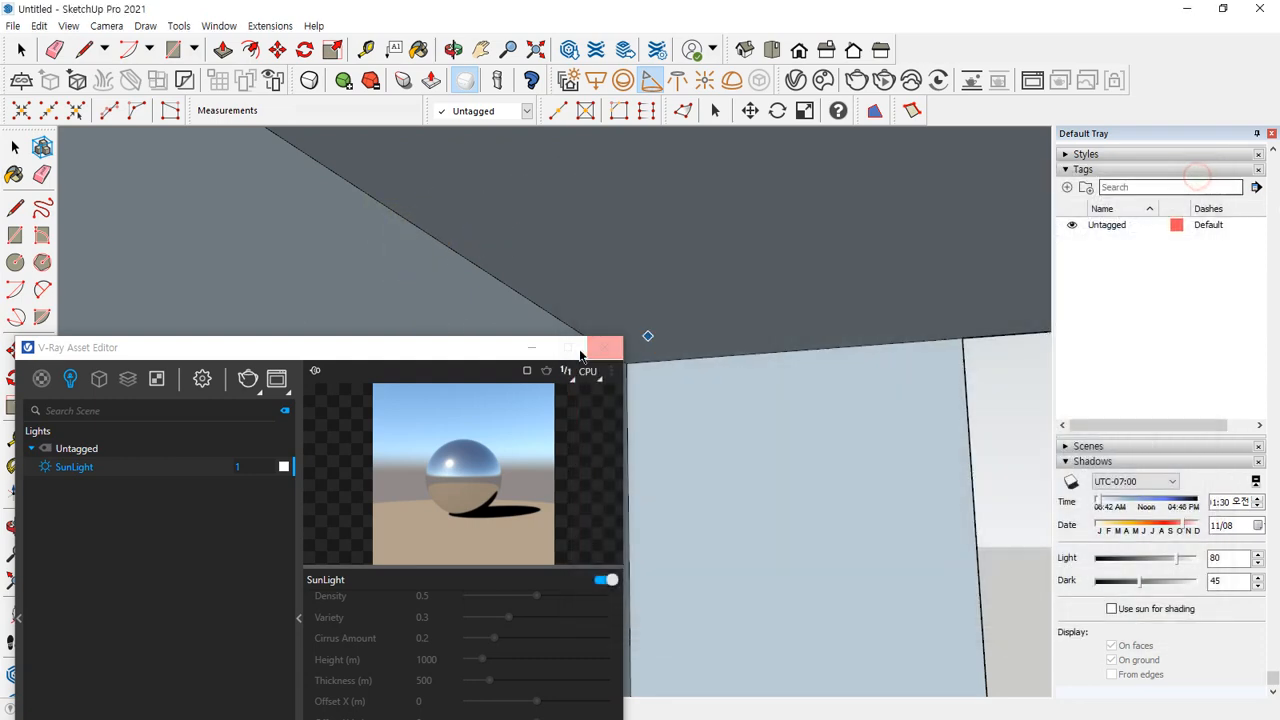
Place a Spot Light on the ceiling by the side wall, aim it at the wall, and set its cone and penumbra freehand
{"action": "left_click", "coordinate": [604, 347]}
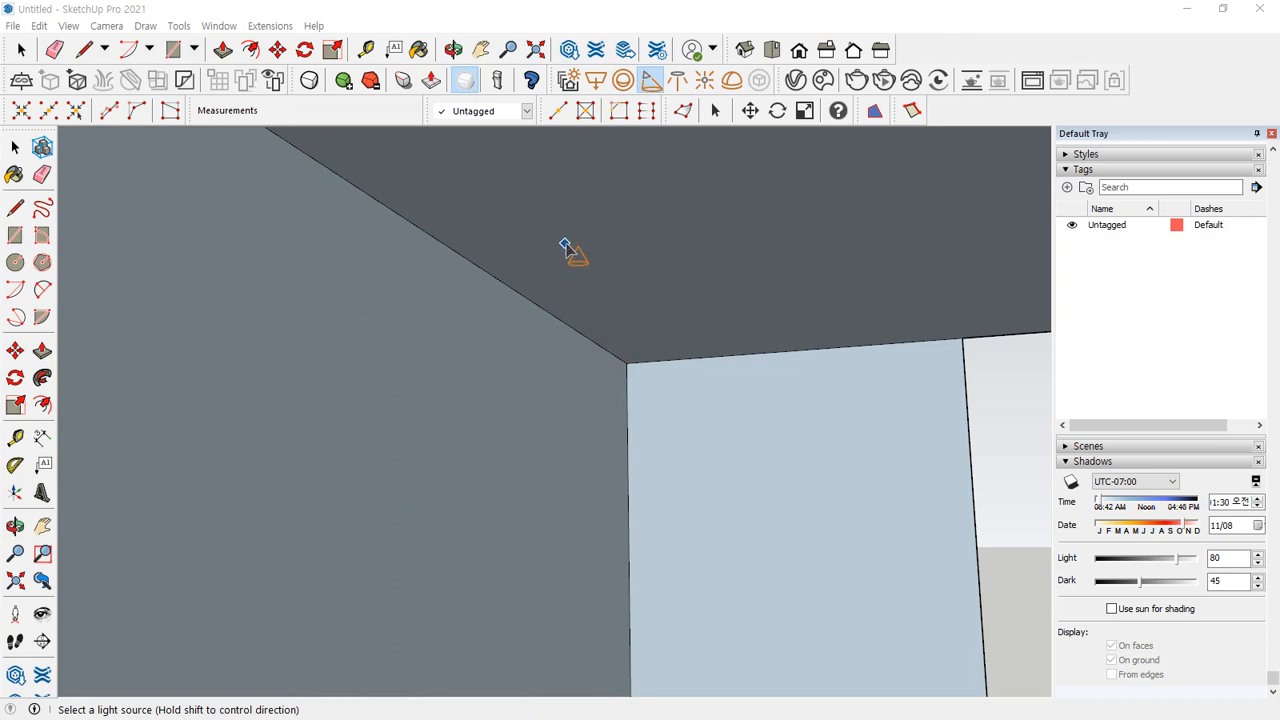
{"action": "left_click", "coordinate": [498, 213]}
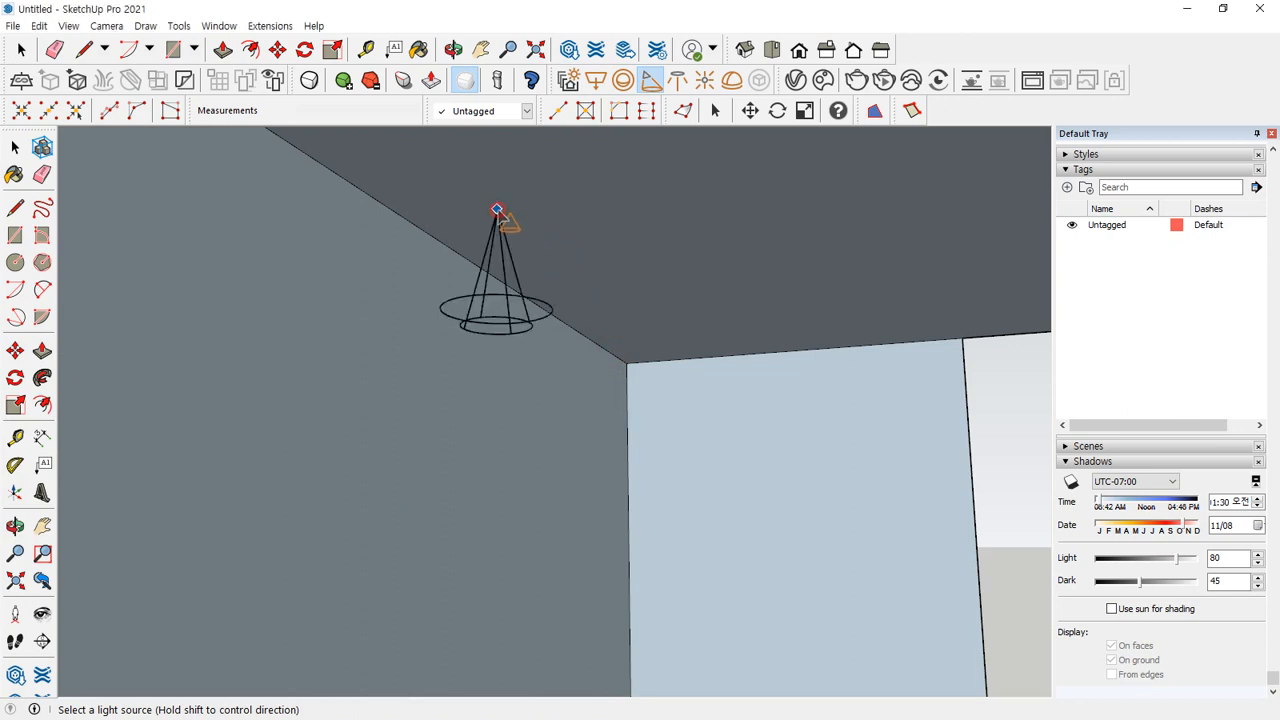
{"action": "key", "text": "ctrl+z"}
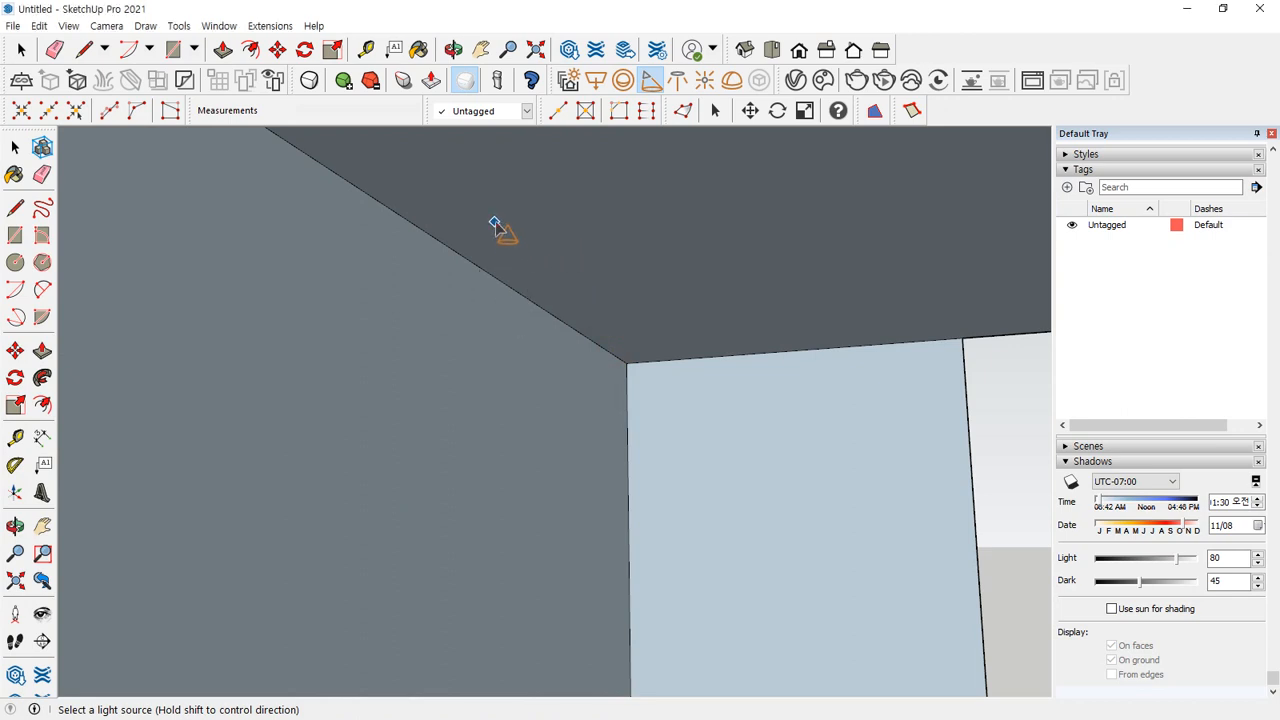
{"action": "left_click", "coordinate": [493, 222]}
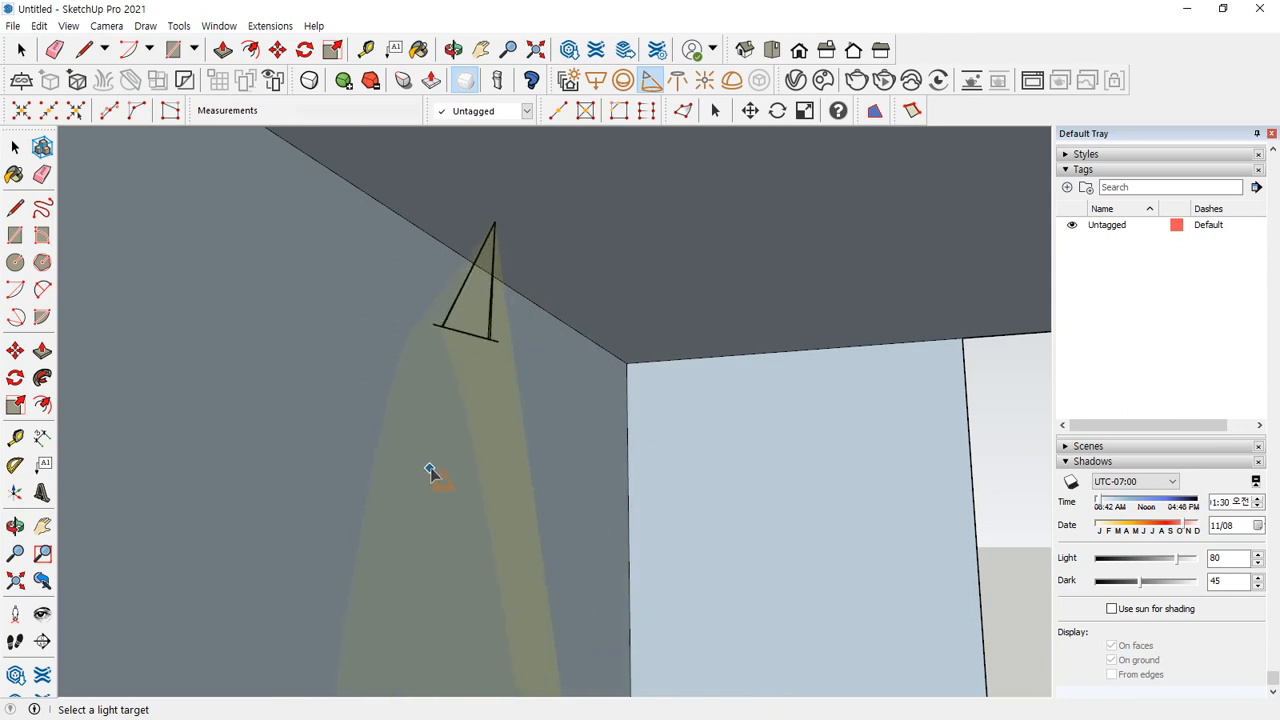
{"action": "left_click", "coordinate": [424, 477]}
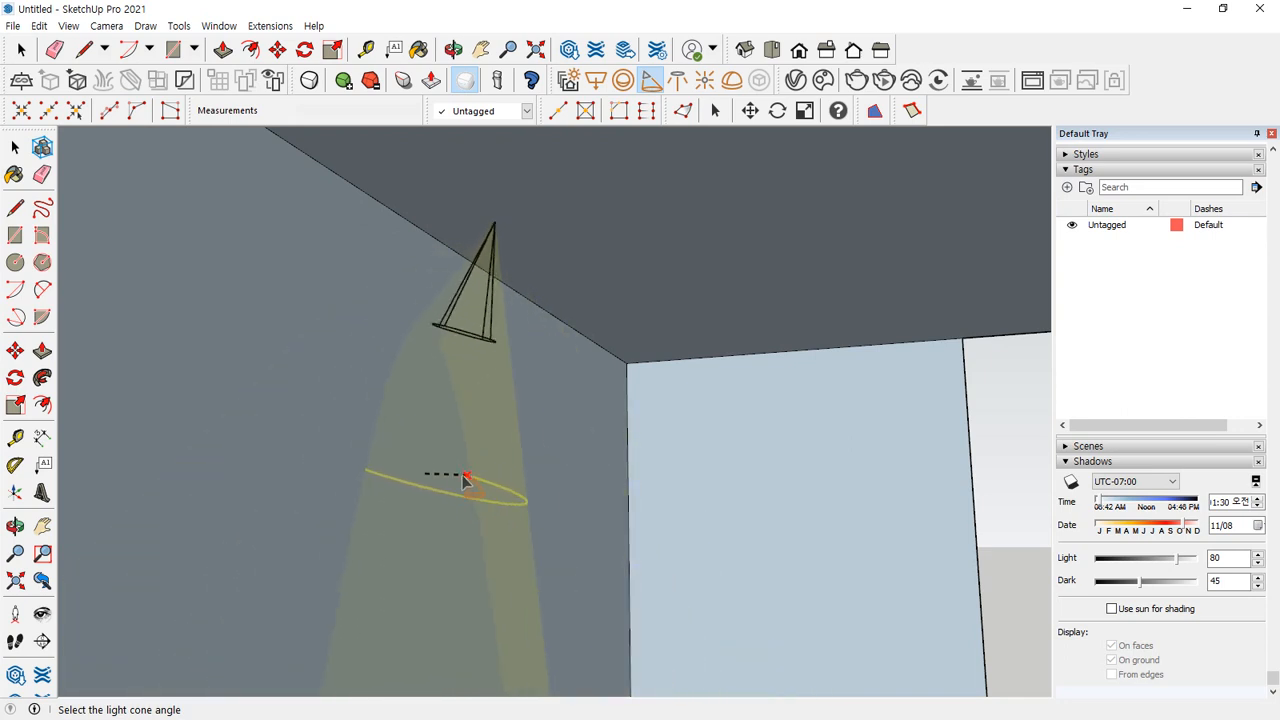
{"action": "left_click", "coordinate": [481, 478]}
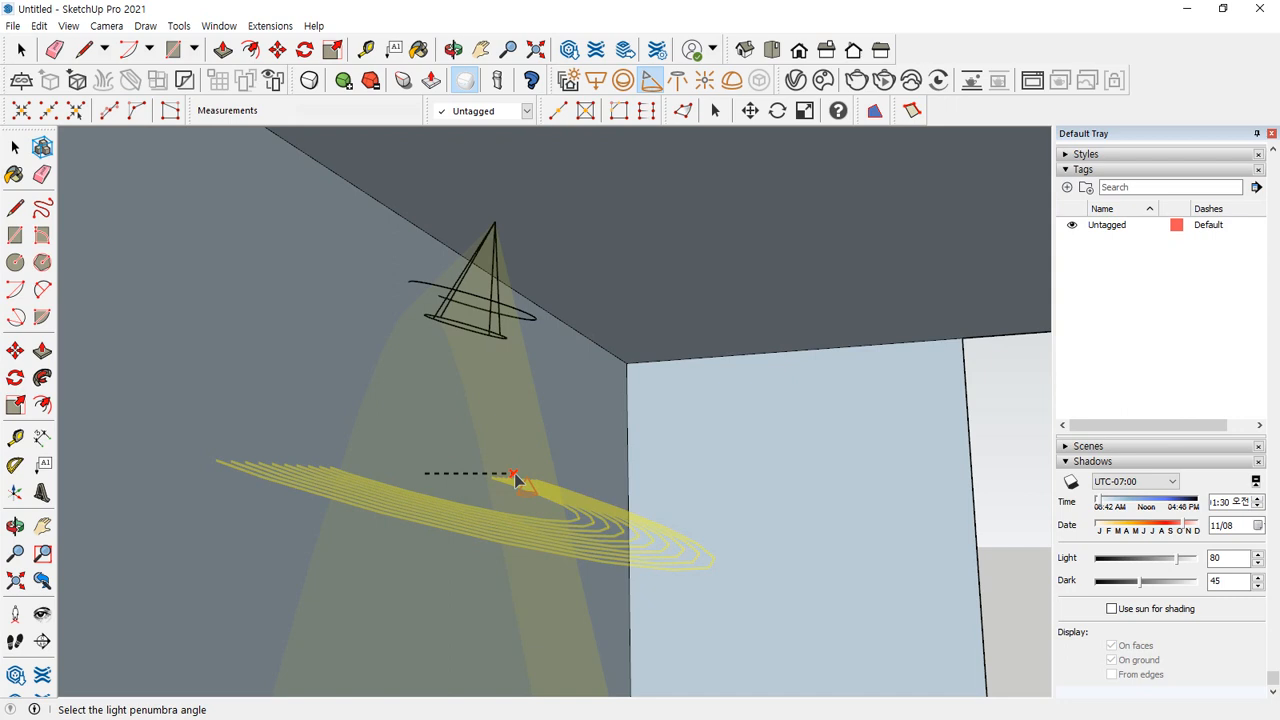
{"action": "left_click", "coordinate": [514, 480]}
{"action": "middle_click_drag", "start_coordinate": [503, 369], "coordinate": [497, 417]}
{"action": "key", "text": "shift+z"}
{"action": "scroll", "coordinate": [503, 277], "scroll_direction": "up", "scroll_amount": 1}
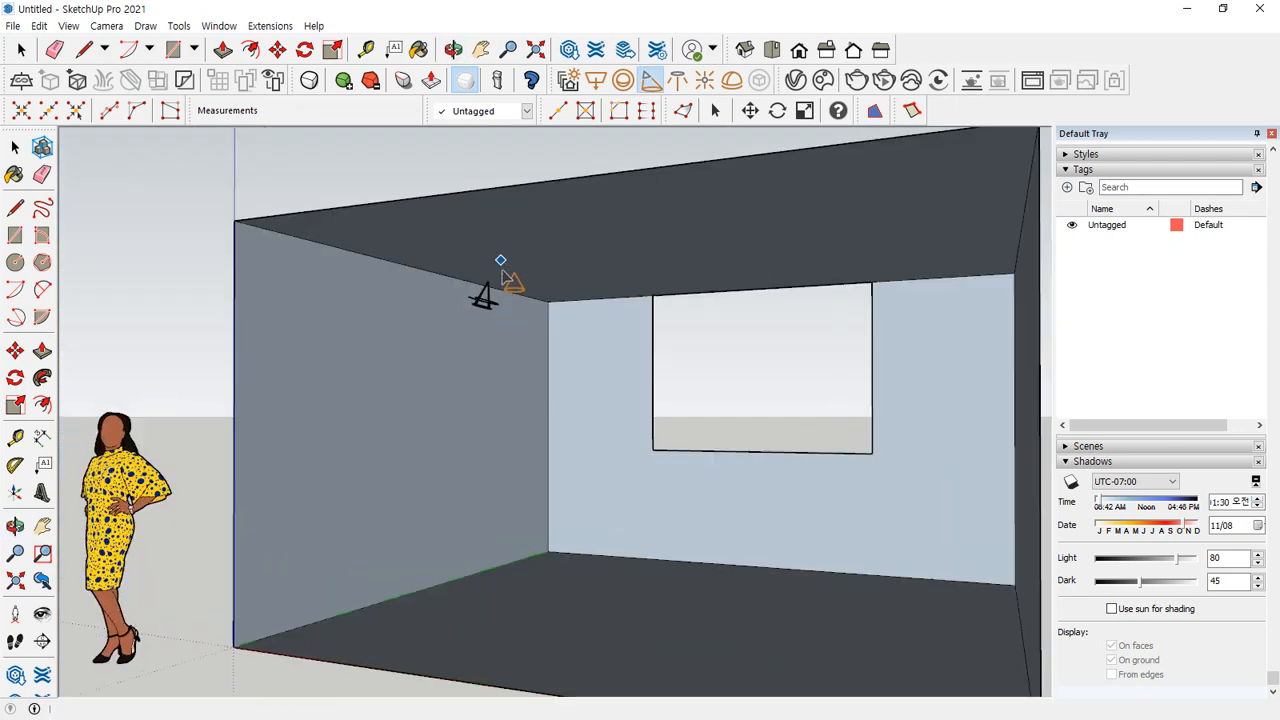
{"action": "scroll", "coordinate": [503, 277], "scroll_direction": "up", "scroll_amount": 3}
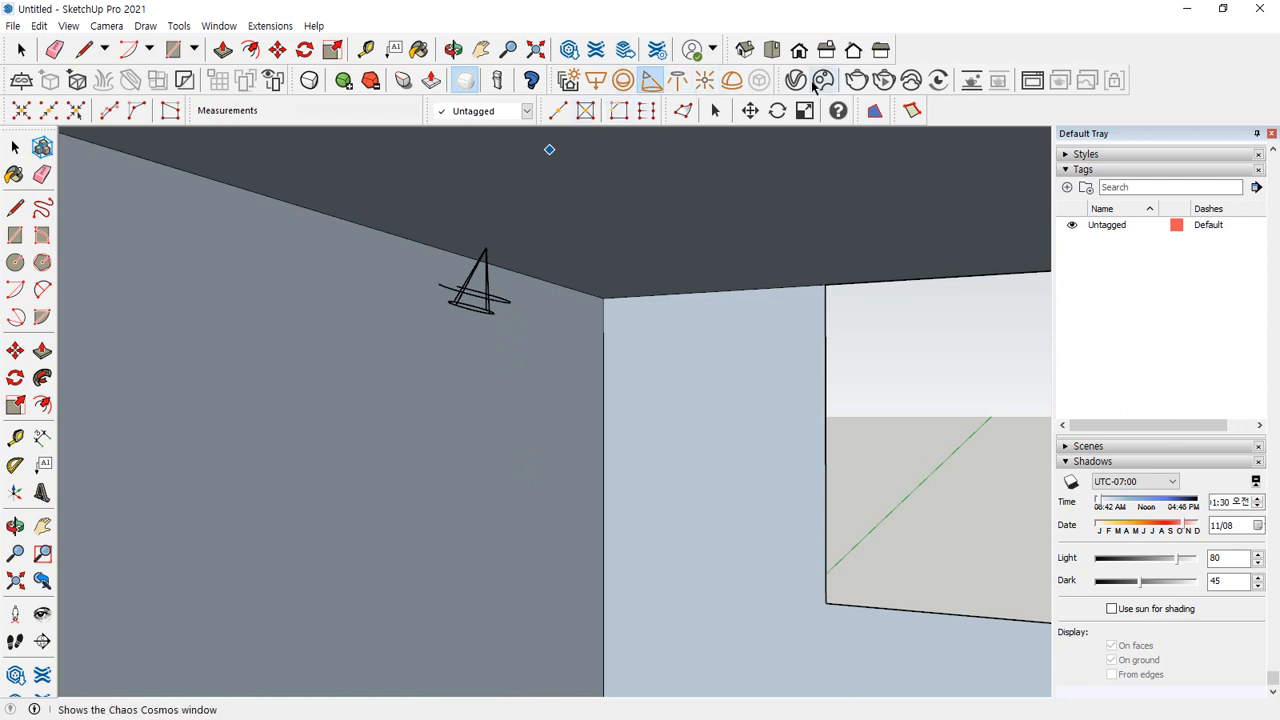
Render the view to examine the aimed Spot Light's glow on the side wall, and remove the light
{"action": "left_click", "coordinate": [857, 80]}
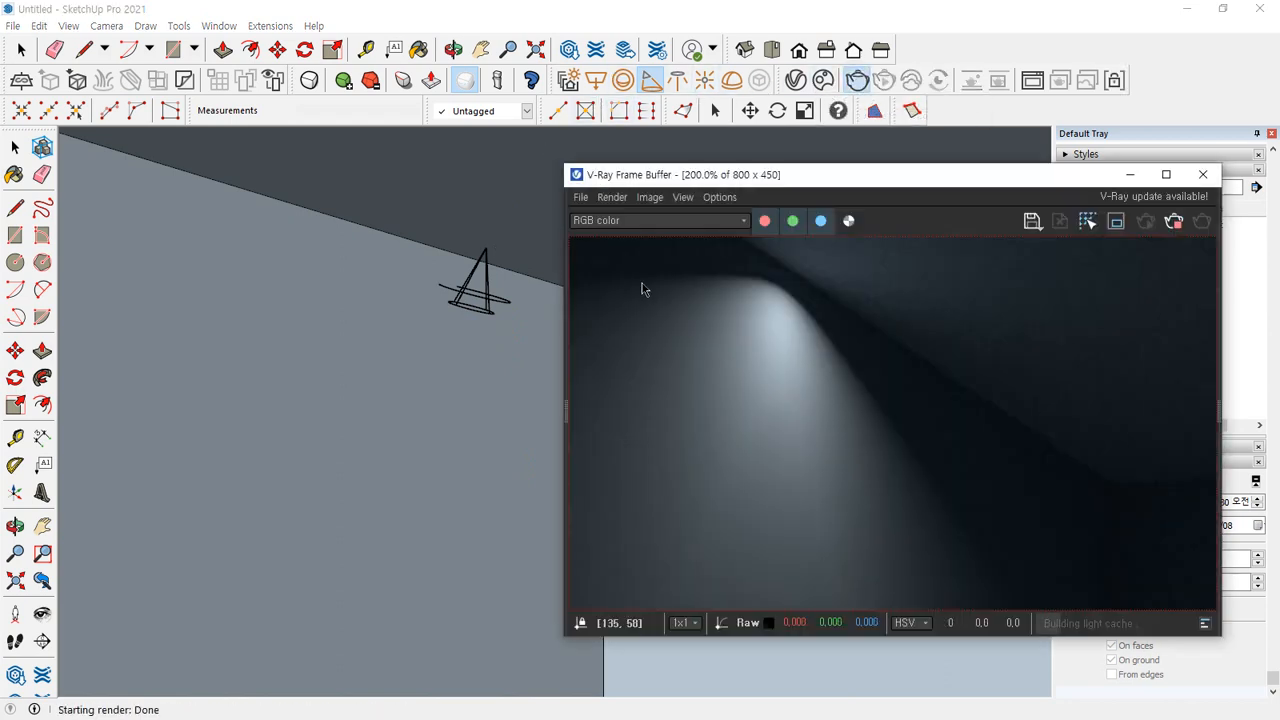
{"action": "mouse_move", "coordinate": [888, 577]}
{"action": "left_mouse_down"}
{"action": "mouse_move", "coordinate": [817, 543]}
{"action": "mouse_move", "coordinate": [958, 357]}
{"action": "mouse_move", "coordinate": [871, 571]}
{"action": "left_mouse_up"}
{"action": "key", "text": "Escape"}
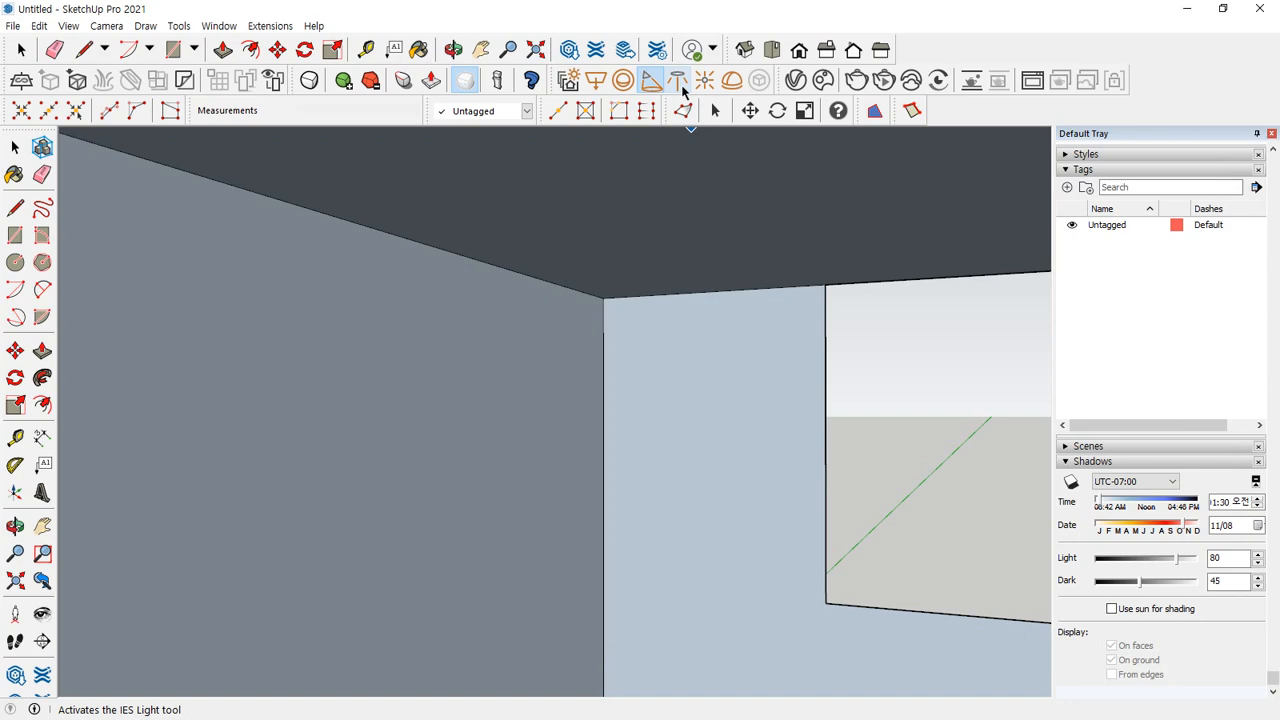
Start an IES Light and browse for its file in the D: drive folder 502호 공유 > 99. 스케치업 > 99. IES 파일 > ies
{"action": "left_click", "coordinate": [679, 84]}
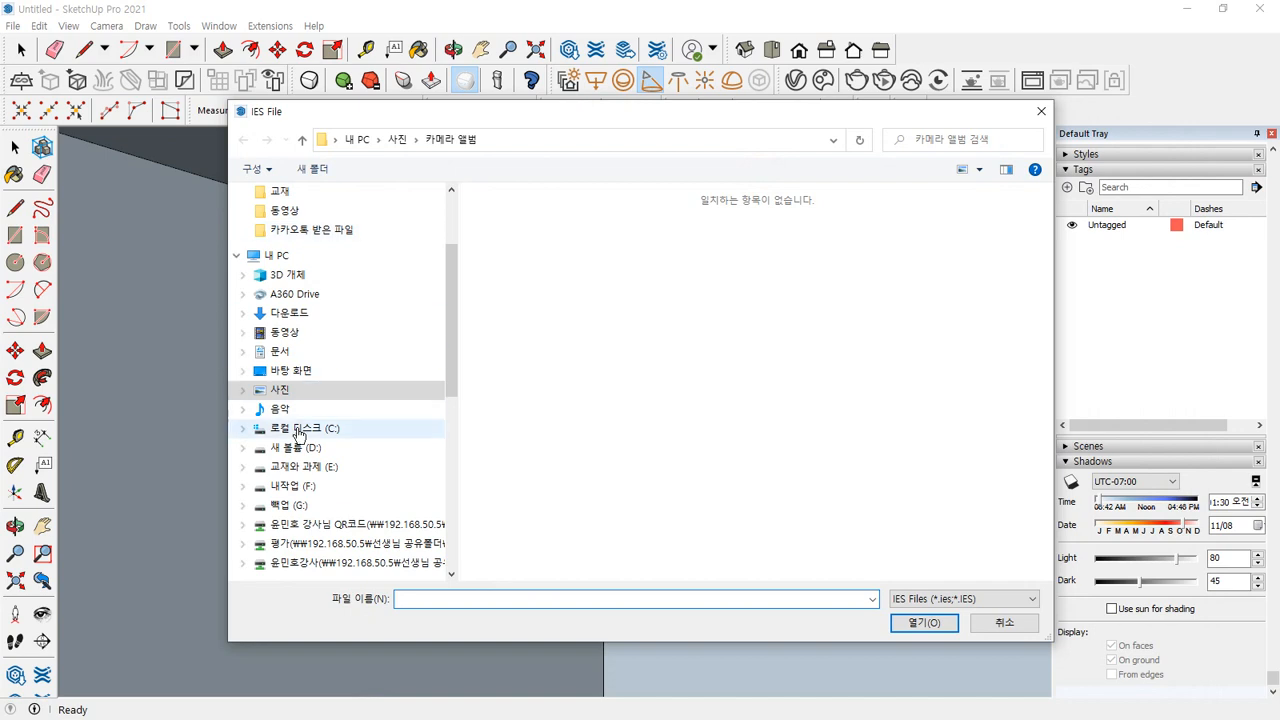
{"action": "left_click", "coordinate": [297, 450]}
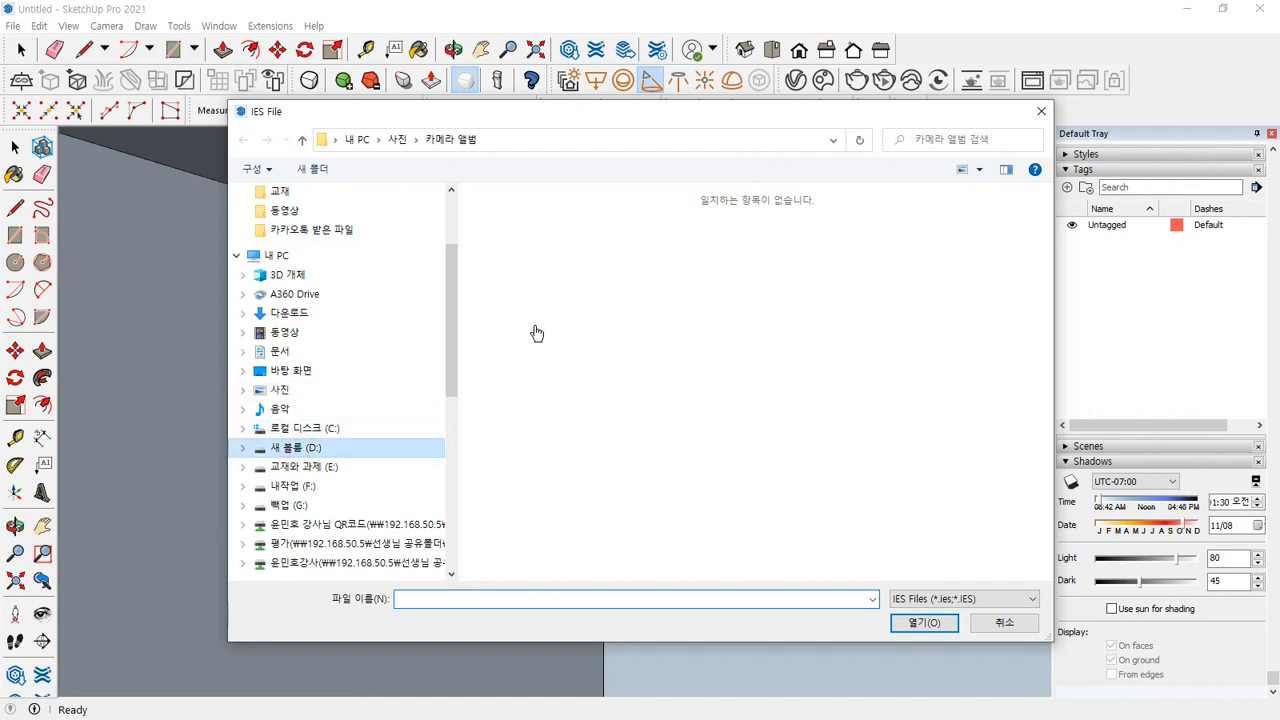
{"action": "left_click", "coordinate": [789, 237]}
{"action": "double_click", "coordinate": [789, 237]}
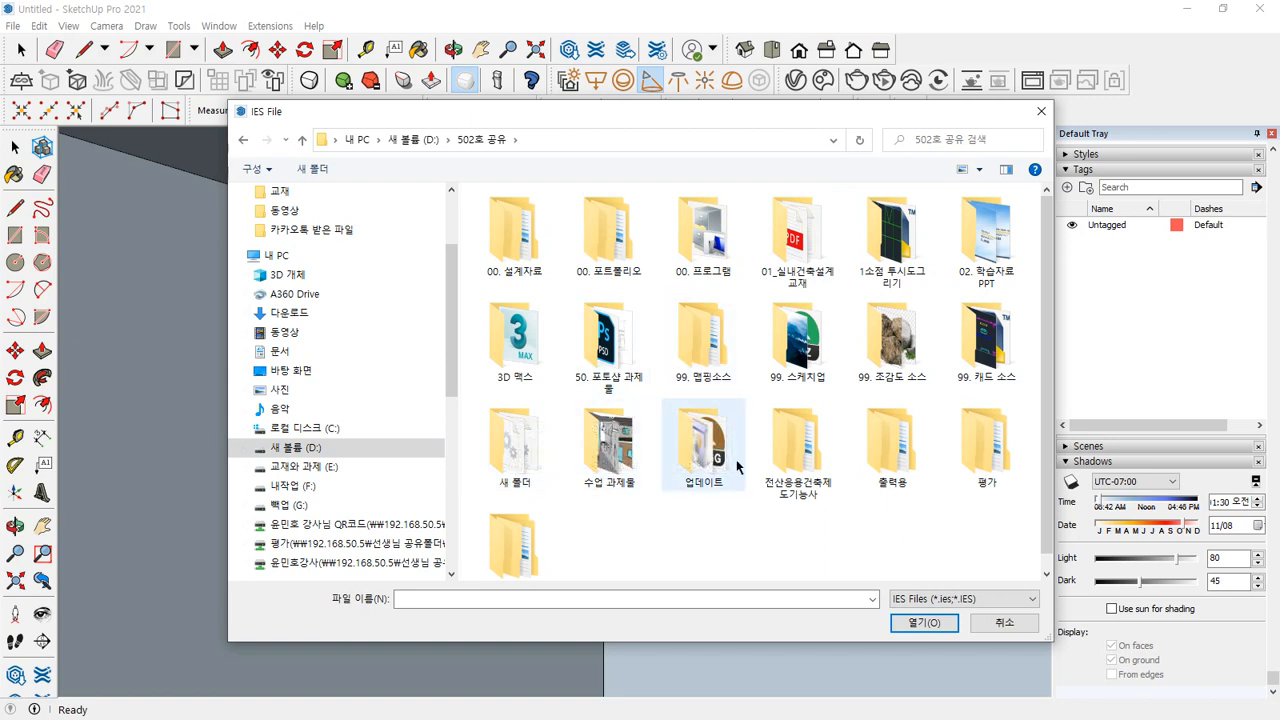
{"action": "left_click", "coordinate": [808, 345]}
{"action": "double_click", "coordinate": [808, 345]}
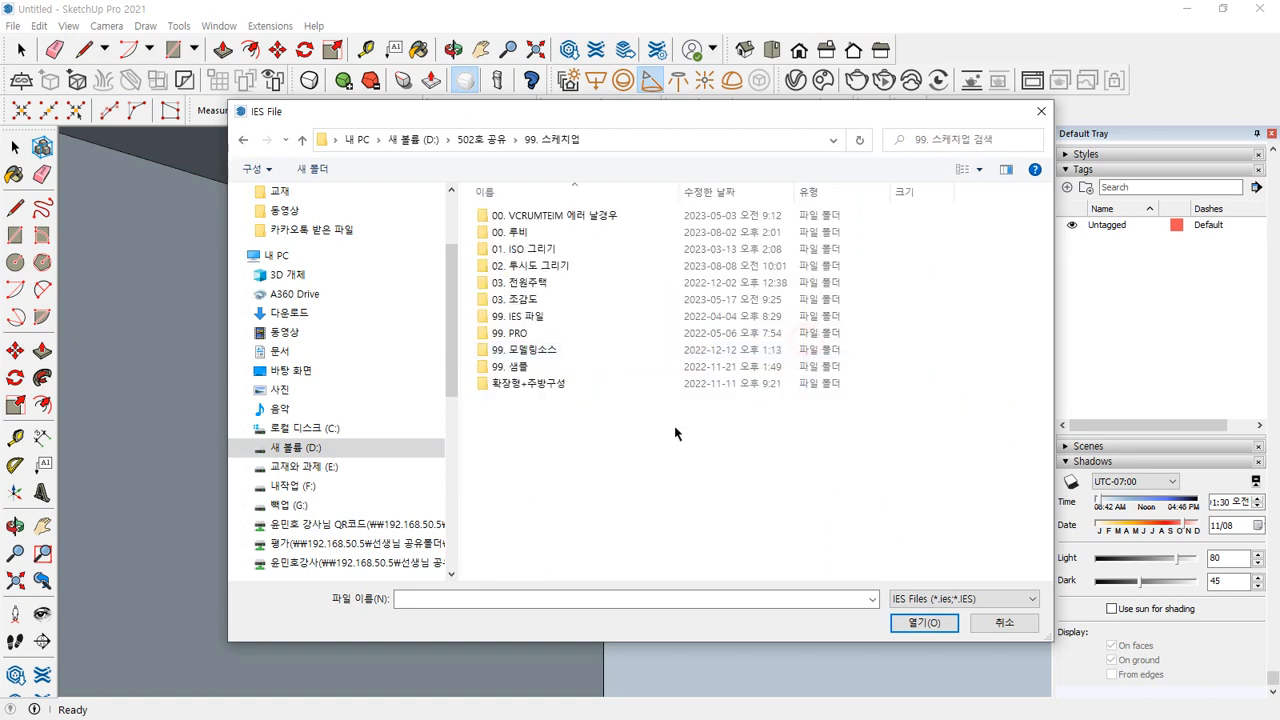
{"action": "double_click", "coordinate": [512, 316]}
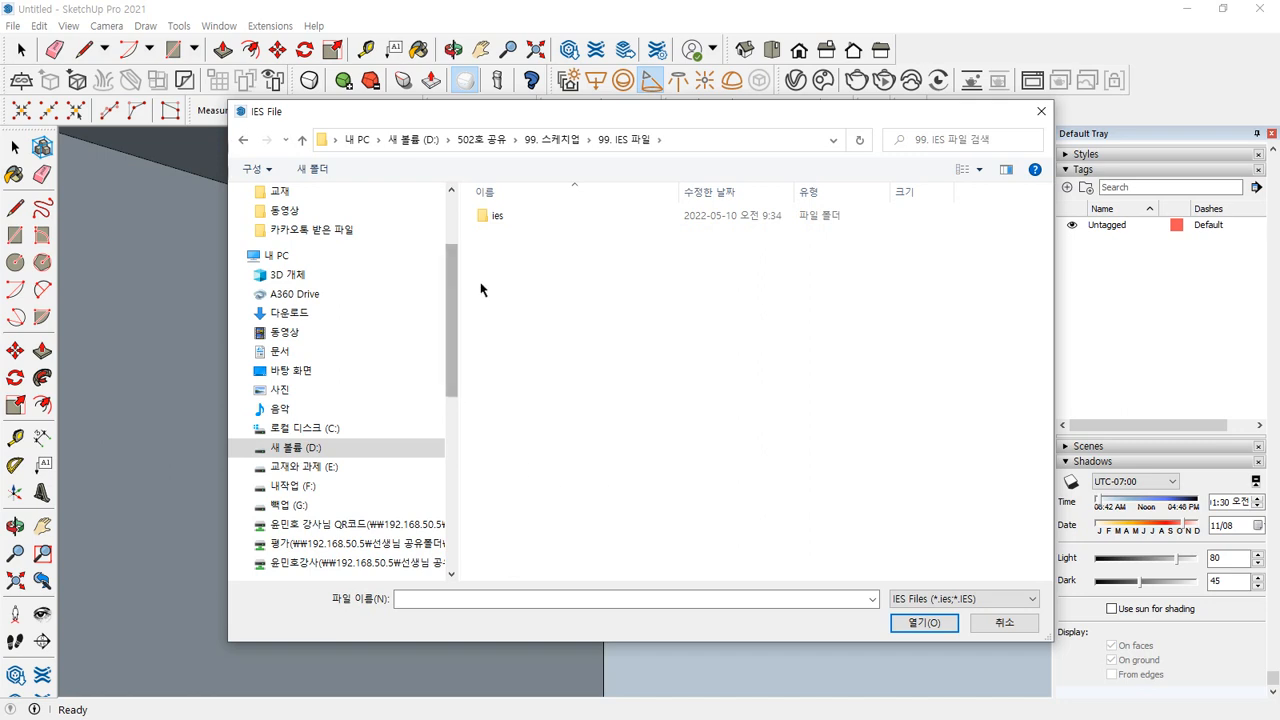
{"action": "double_click", "coordinate": [497, 215]}
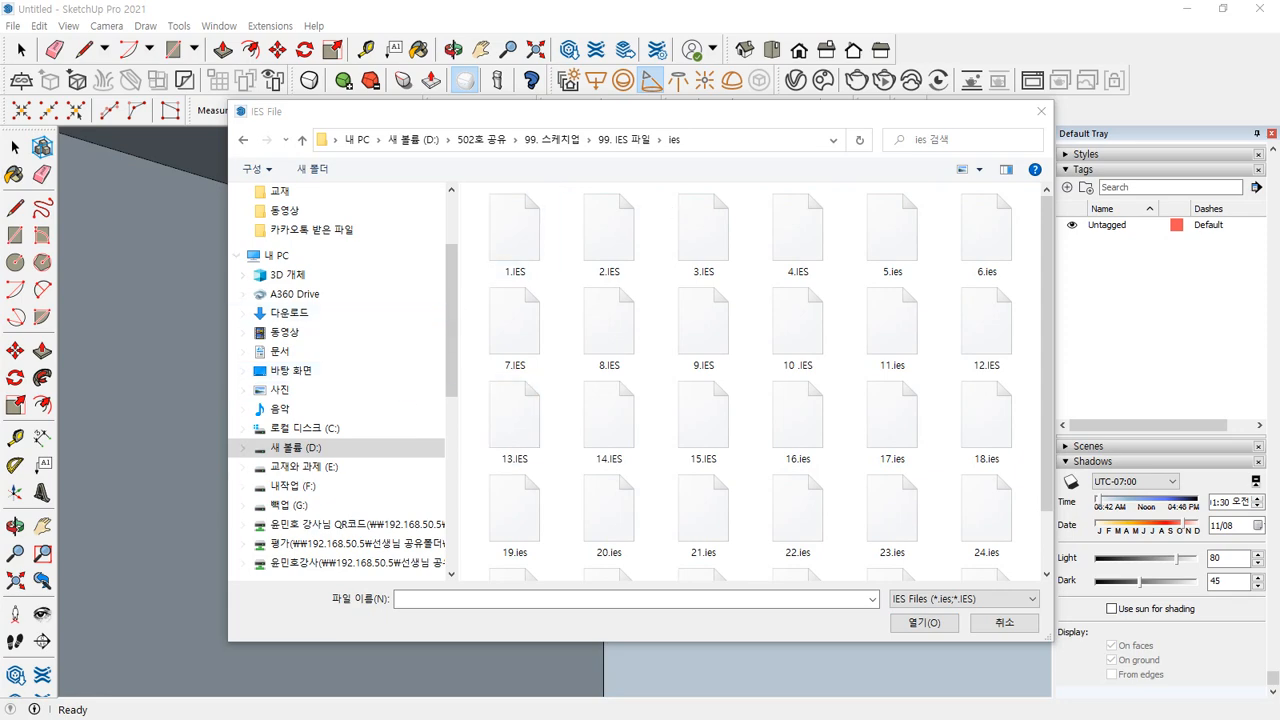
Switch to File Explorer and open the ies folder on \\502-00 under 502호 공유 > 99. 스케치업 > 99. IES 파일
{"action": "key", "text": "super+e"}
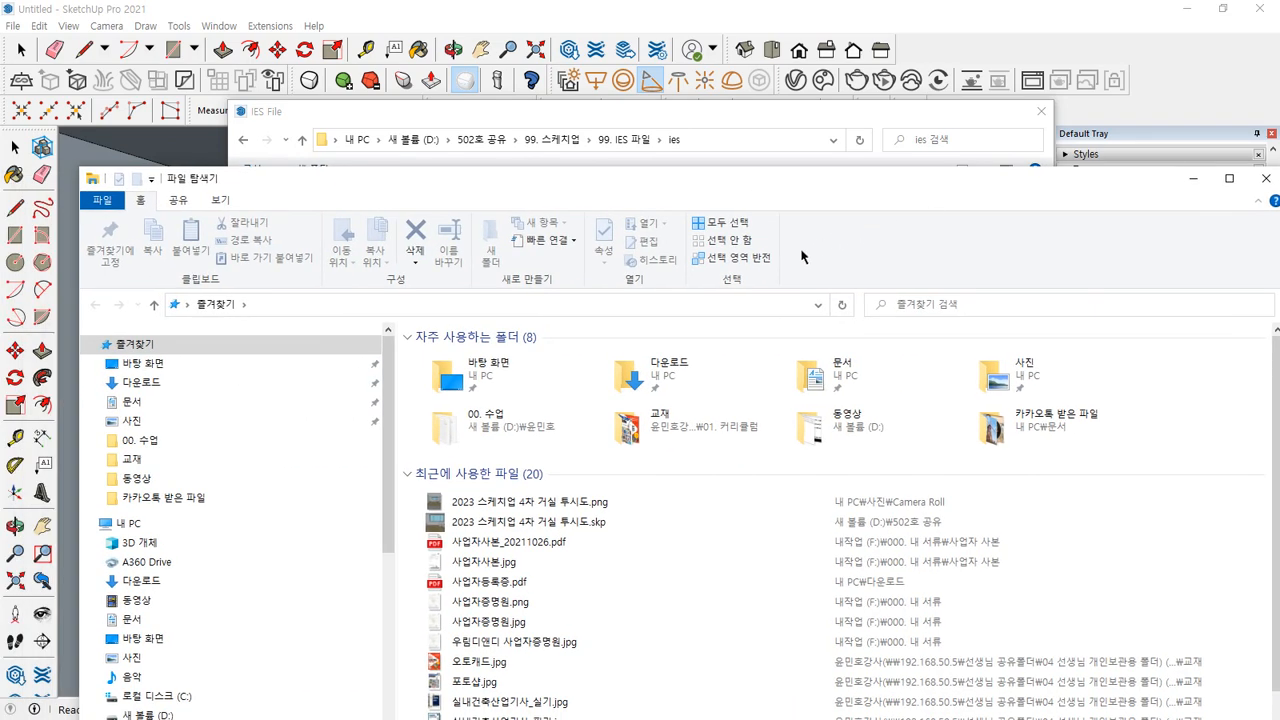
{"action": "left_click", "coordinate": [711, 304]}
{"action": "type", "text": "\\\\"}
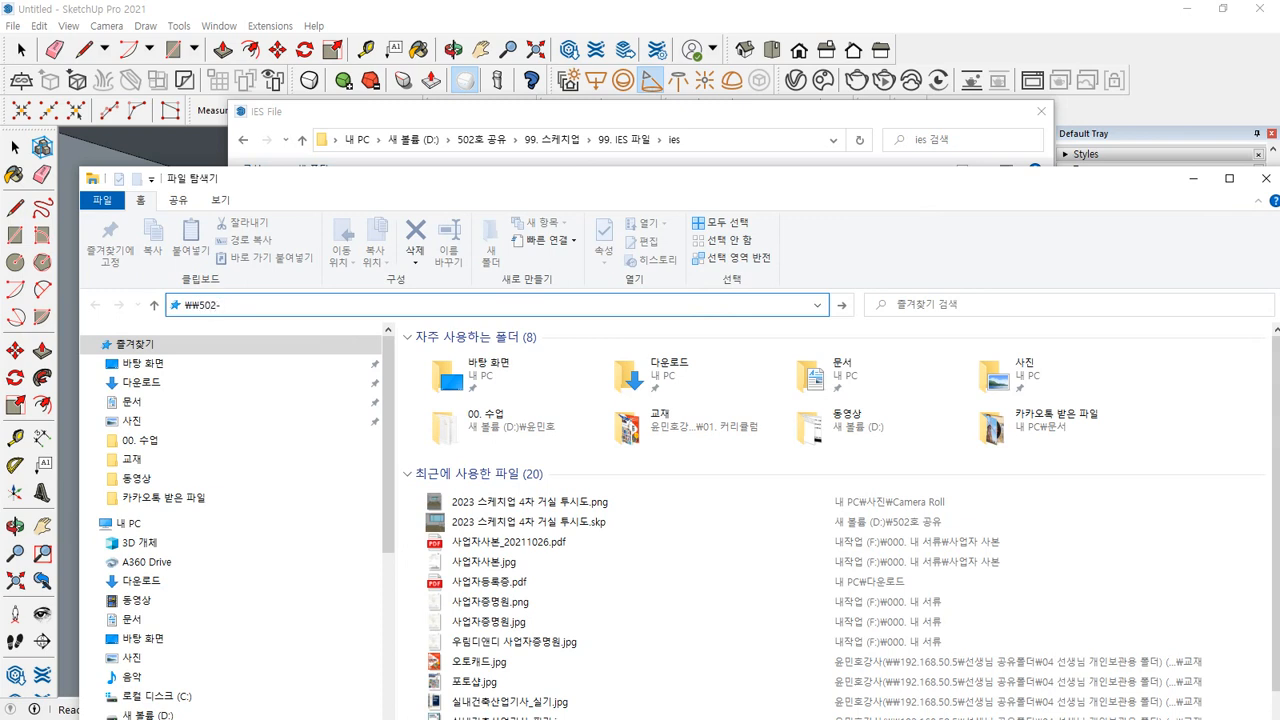
{"action": "type", "text": "502-00"}
{"action": "key", "text": "Return"}
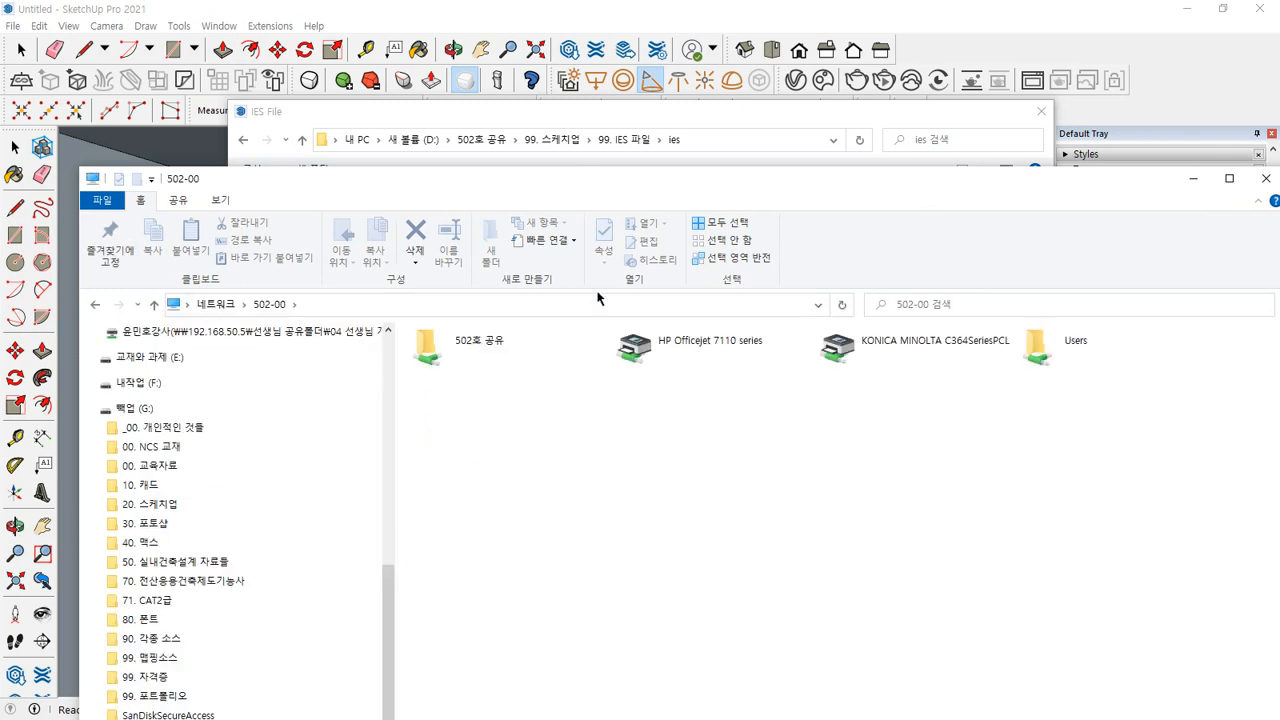
{"action": "double_click", "coordinate": [470, 350]}
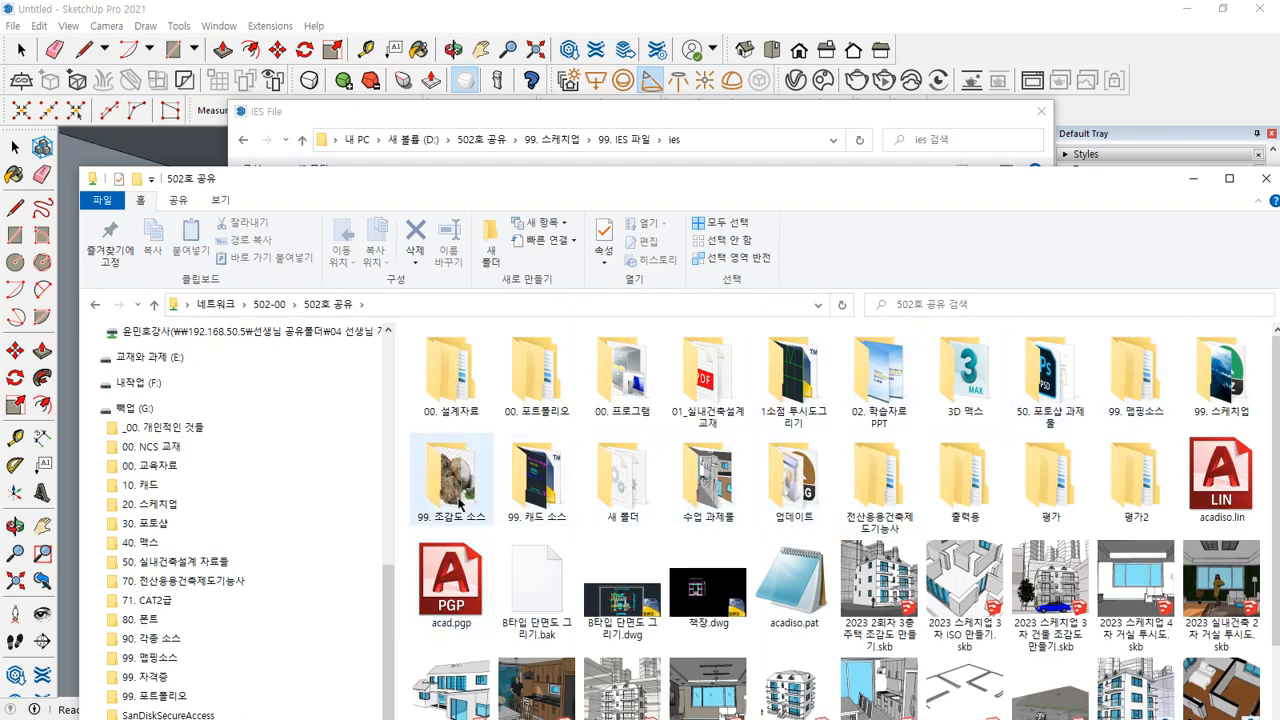
{"action": "double_click", "coordinate": [1257, 402]}
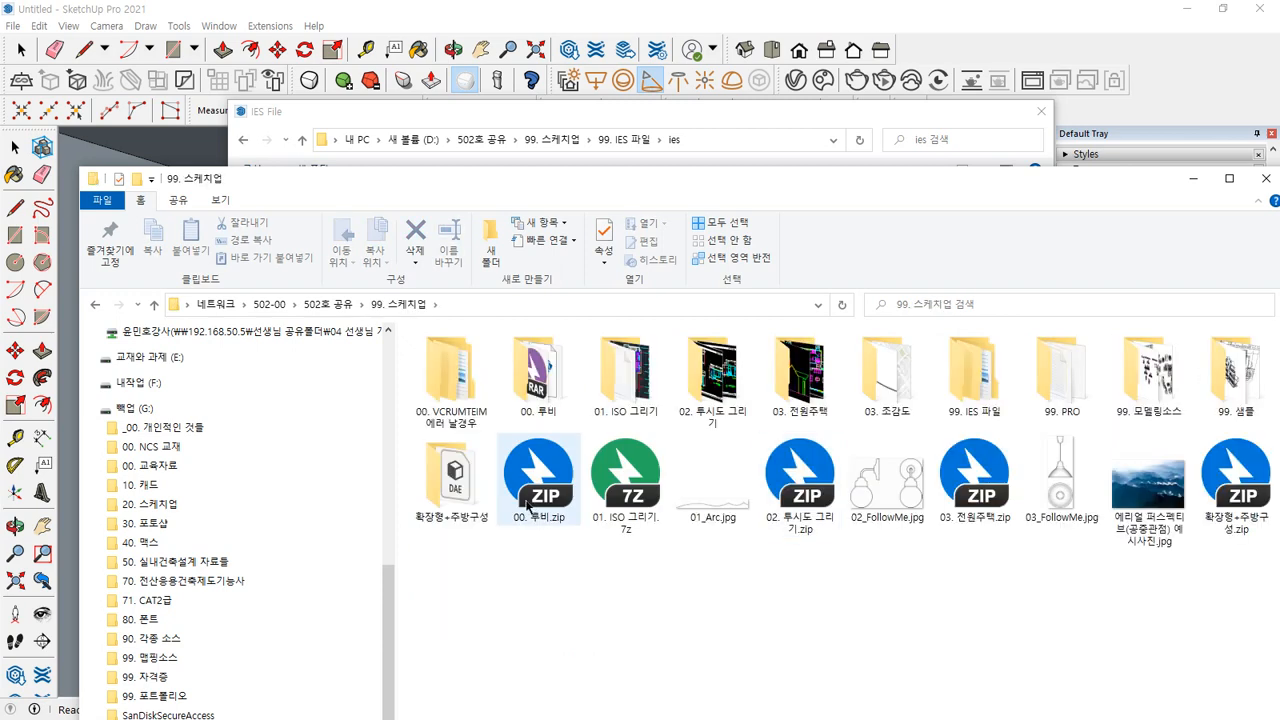
{"action": "double_click", "coordinate": [972, 378]}
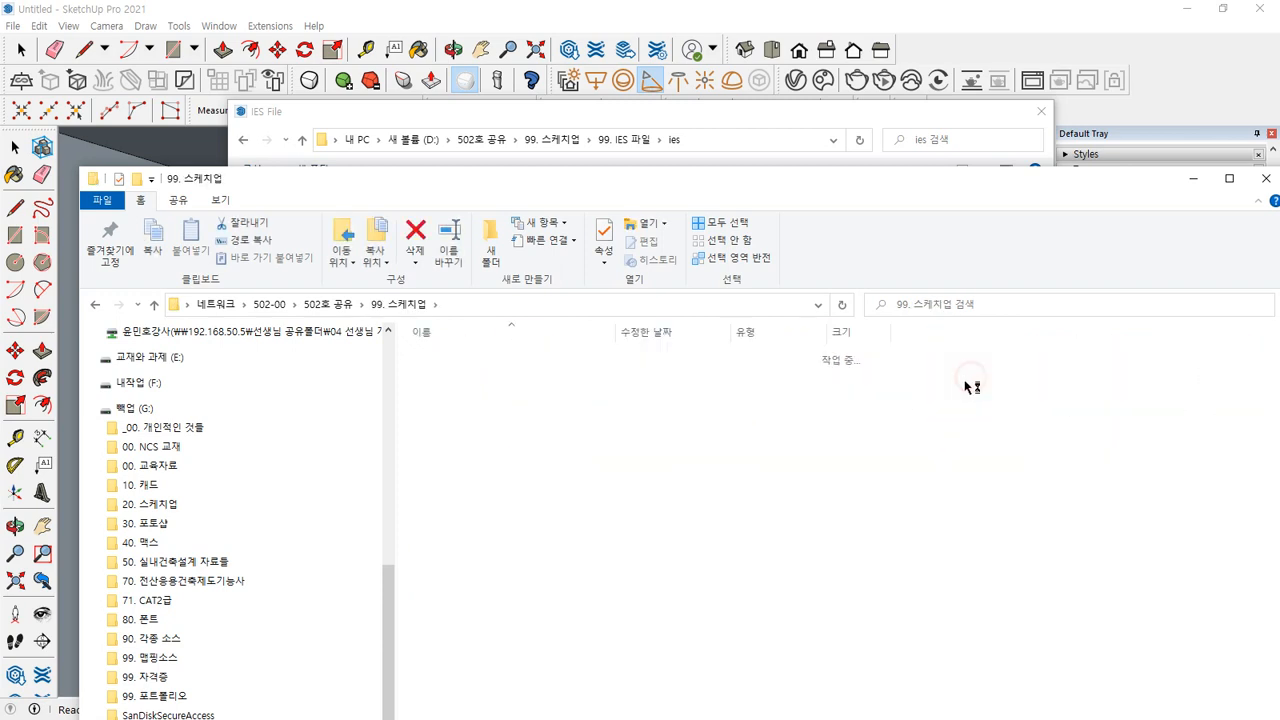
{"action": "left_click", "coordinate": [443, 372]}
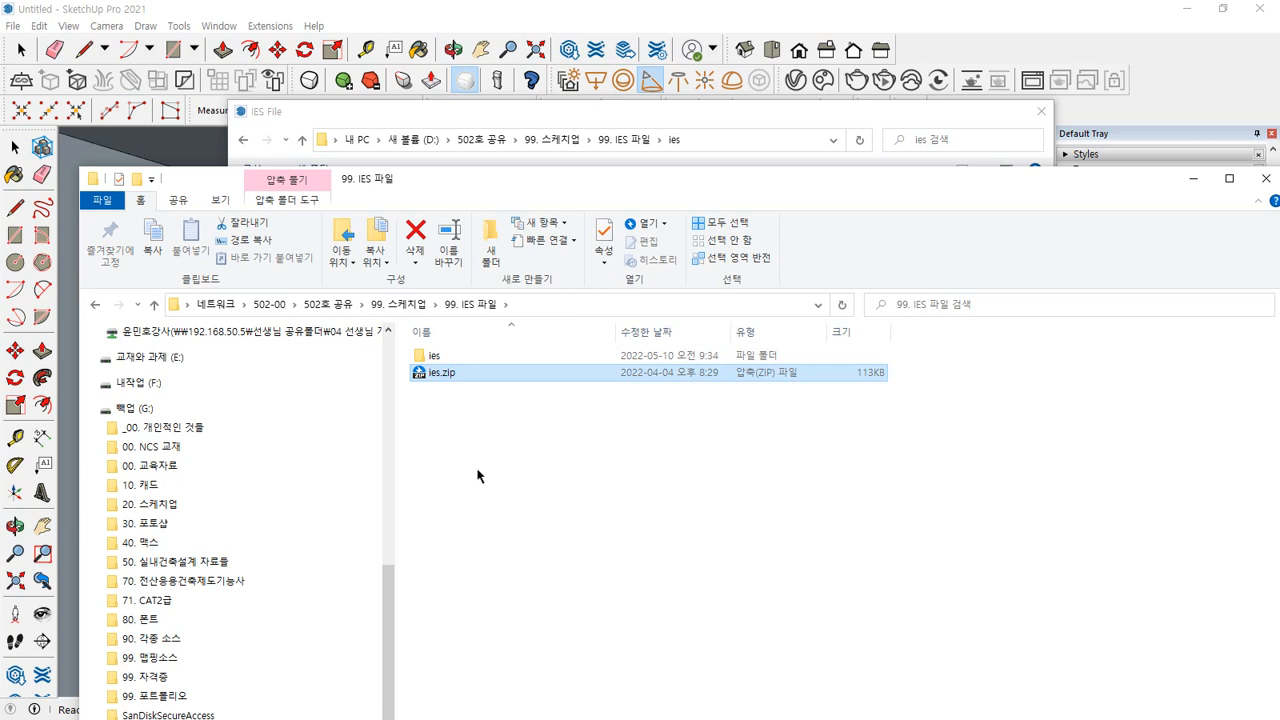
{"action": "double_click", "coordinate": [433, 357]}
{"action": "left_click_drag", "start_coordinate": [563, 185], "coordinate": [505, 111]}
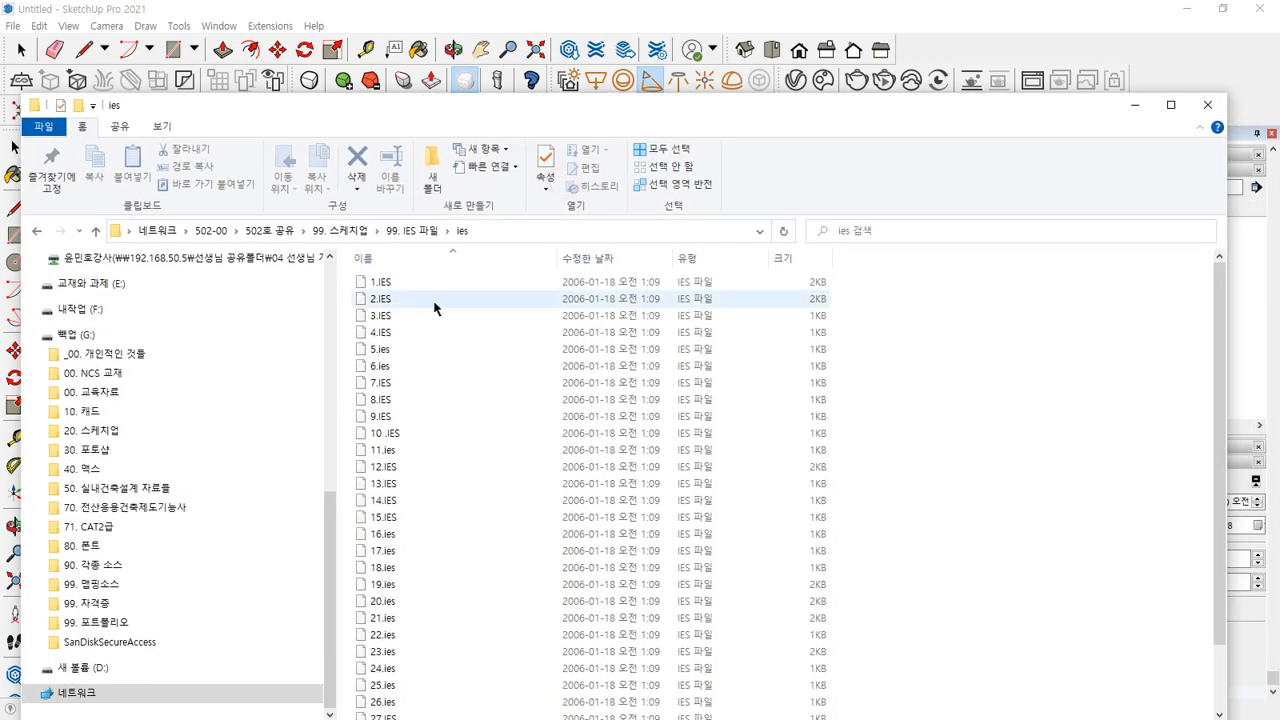
Open noriter_pimage_view.jpg and compare the numbered IES light patterns, temporarily circling numbers 12 and 19
{"action": "scroll", "coordinate": [467, 402], "scroll_direction": "down", "scroll_amount": 2}
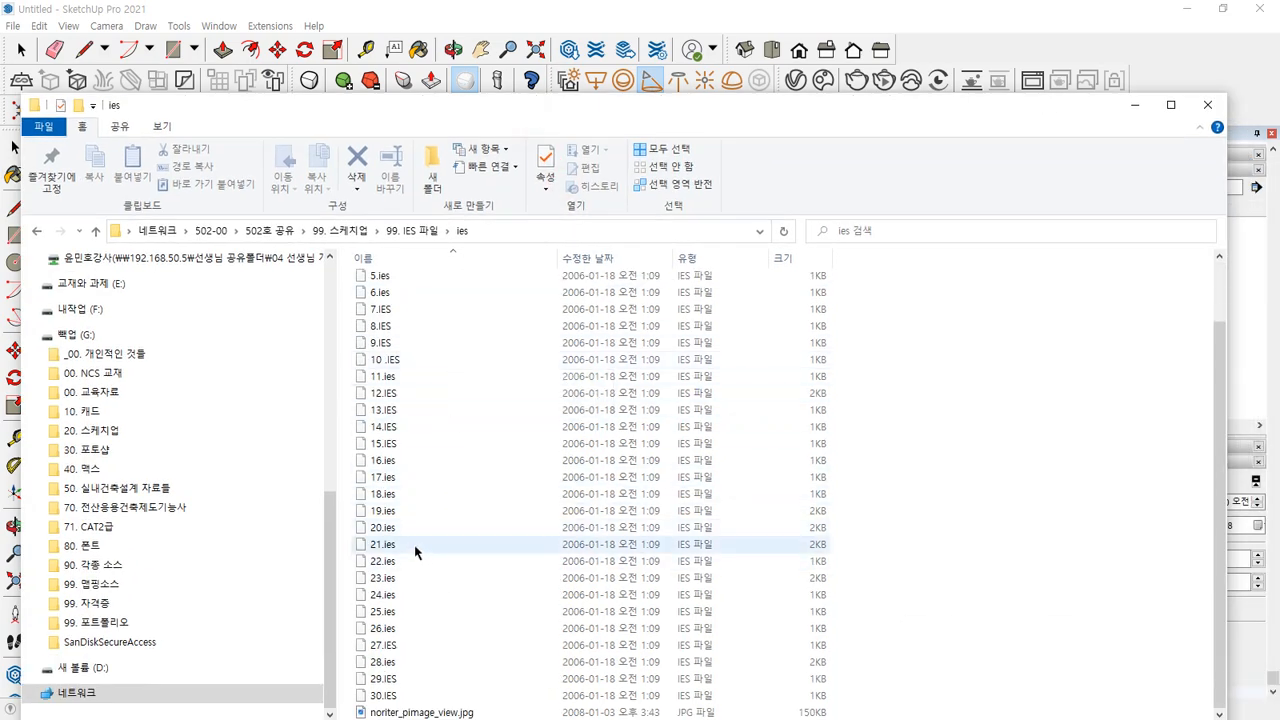
{"action": "left_click", "coordinate": [410, 712]}
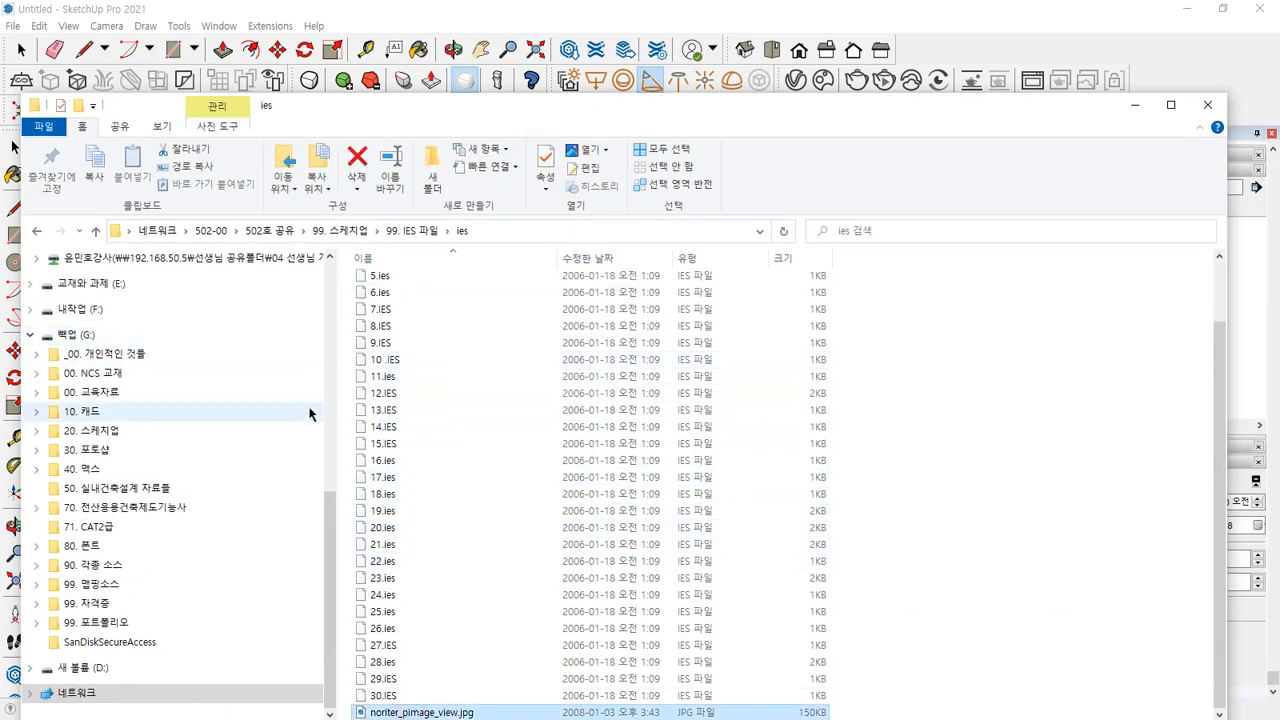
{"action": "double_click", "coordinate": [575, 325]}
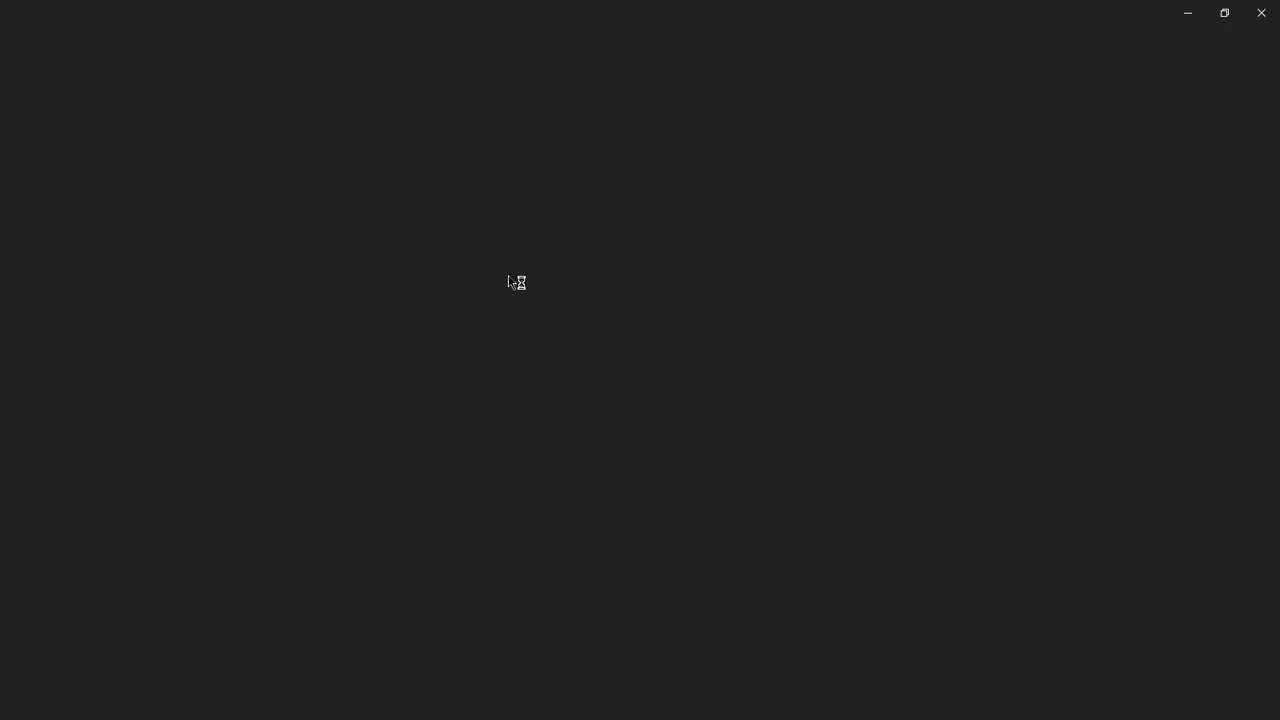
{"action": "scroll", "coordinate": [479, 166], "scroll_direction": "up", "scroll_amount": 1}
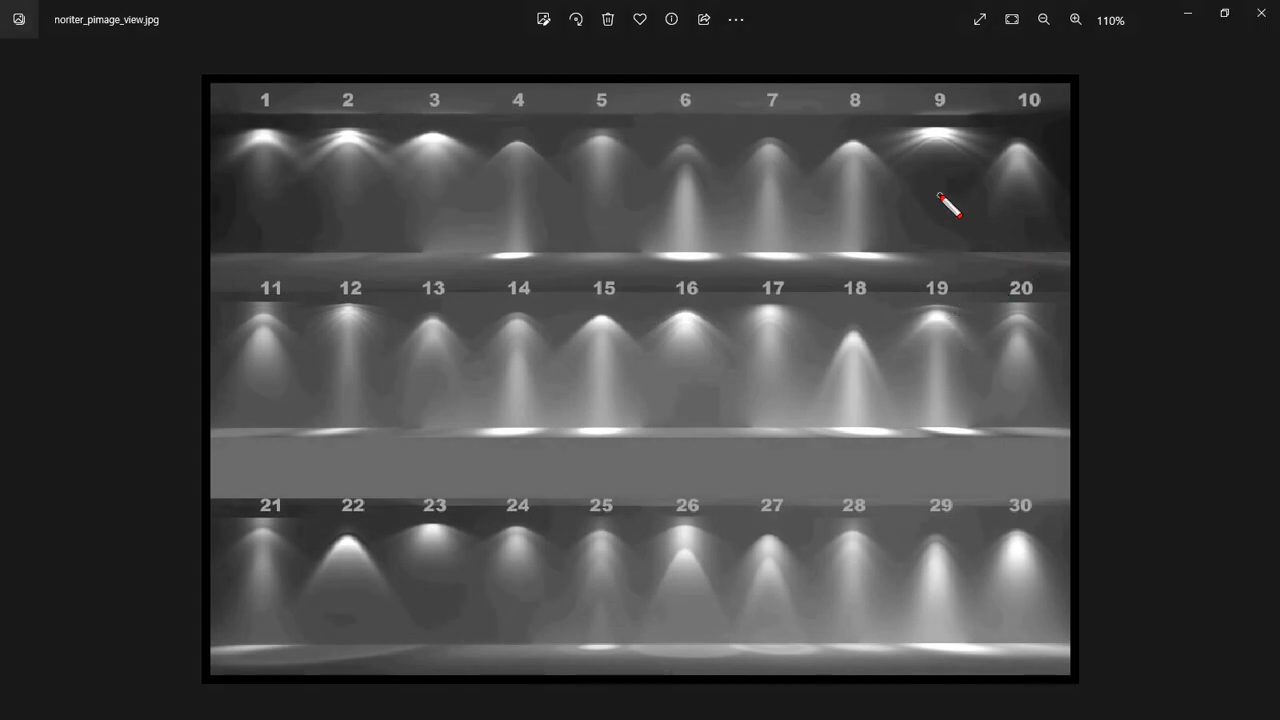
{"action": "mouse_move", "coordinate": [365, 377]}
{"action": "left_mouse_down"}
{"action": "mouse_move", "coordinate": [309, 288]}
{"action": "mouse_move", "coordinate": [388, 382]}
{"action": "left_mouse_up"}
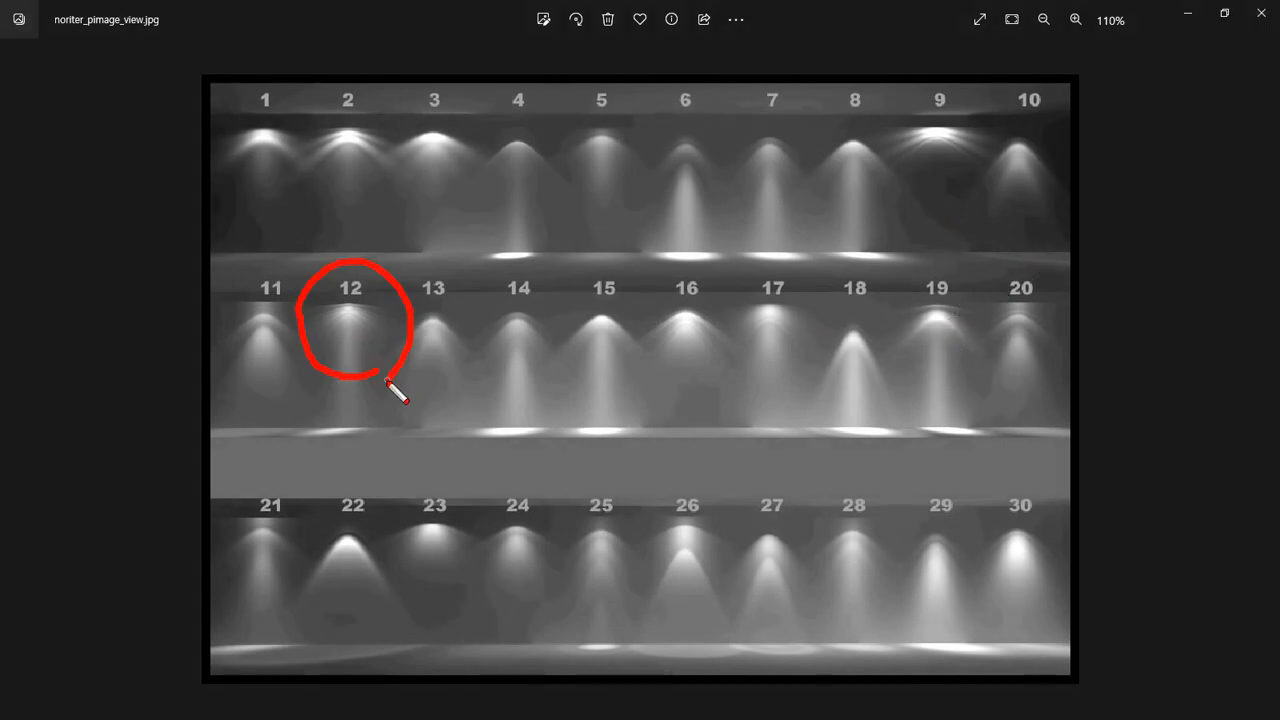
{"action": "mouse_move", "coordinate": [978, 356]}
{"action": "left_mouse_down"}
{"action": "mouse_move", "coordinate": [906, 275]}
{"action": "mouse_move", "coordinate": [956, 364]}
{"action": "left_mouse_up"}
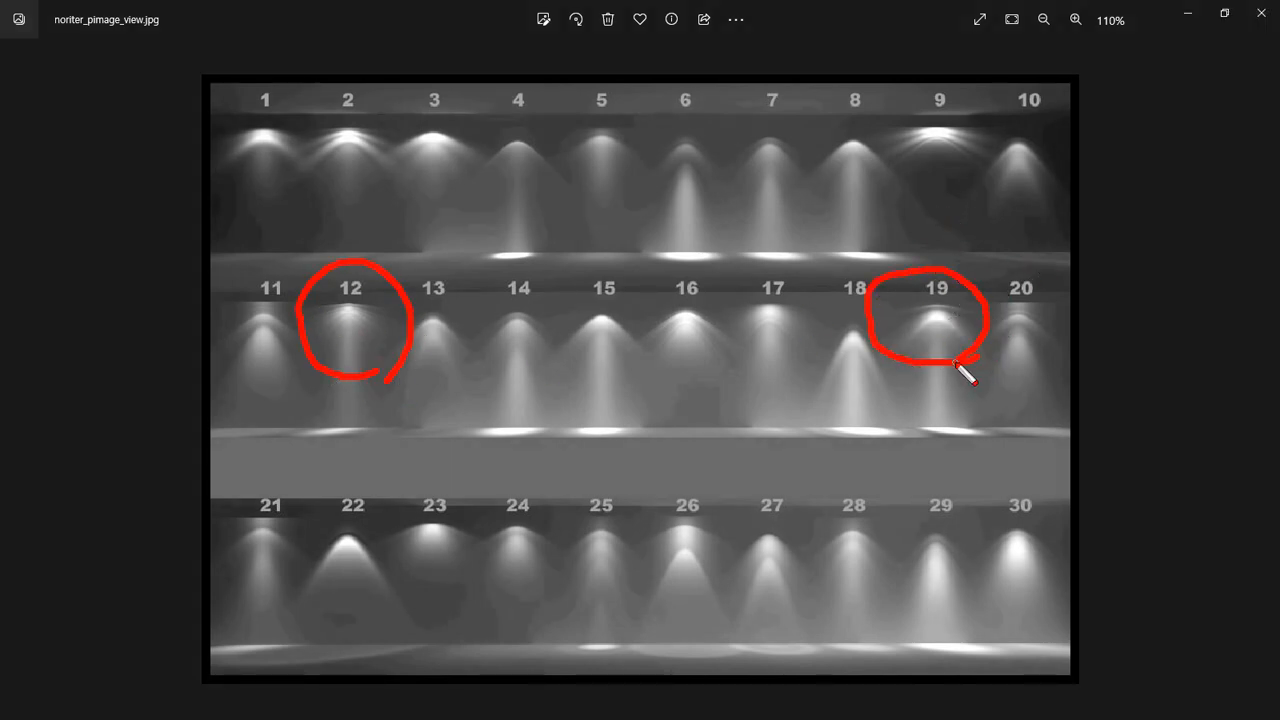
{"action": "key", "text": "Escape"}
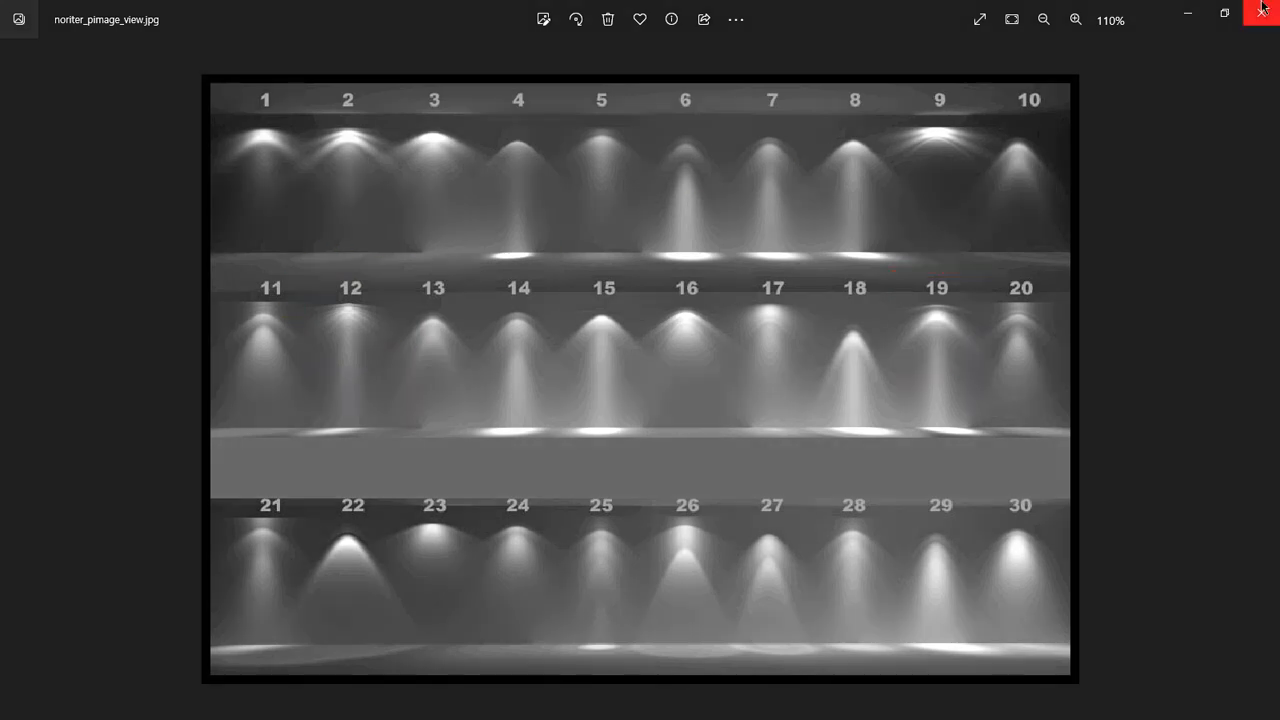
Return from the reference image to the IES File dialog and load 12.IES for the light
{"action": "left_click", "coordinate": [1225, 13]}
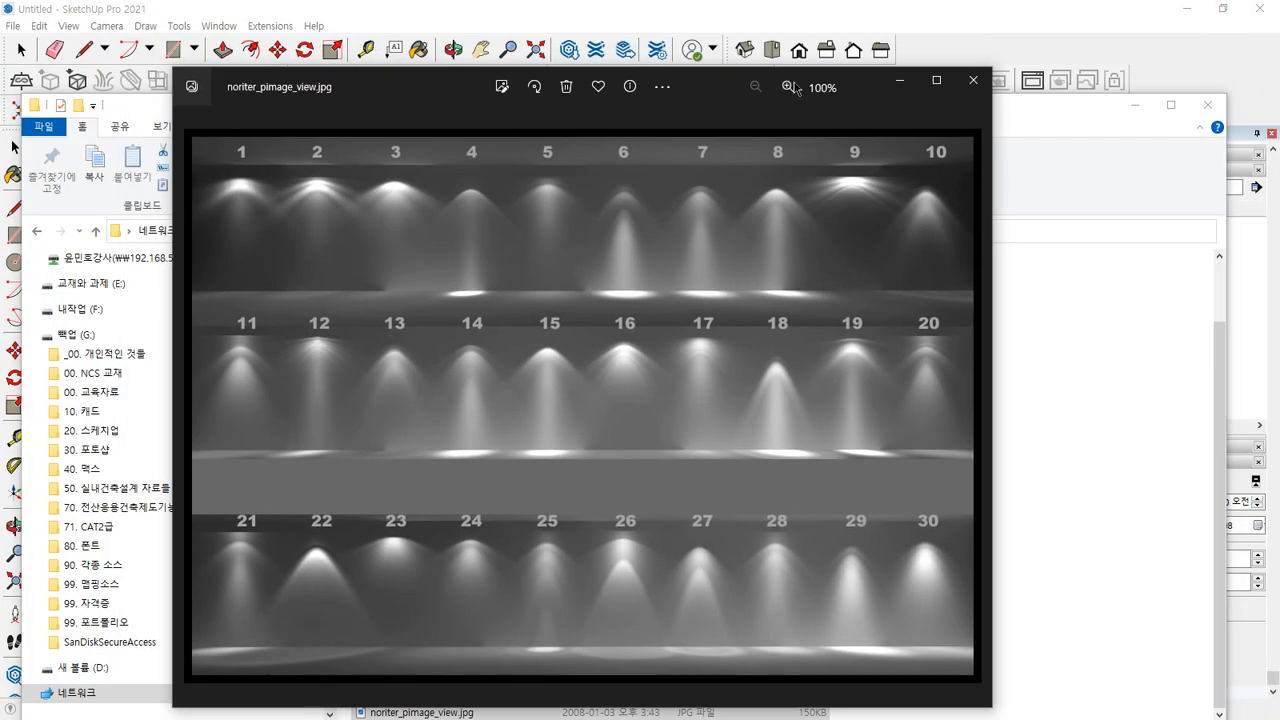
{"action": "left_click", "coordinate": [800, 14]}
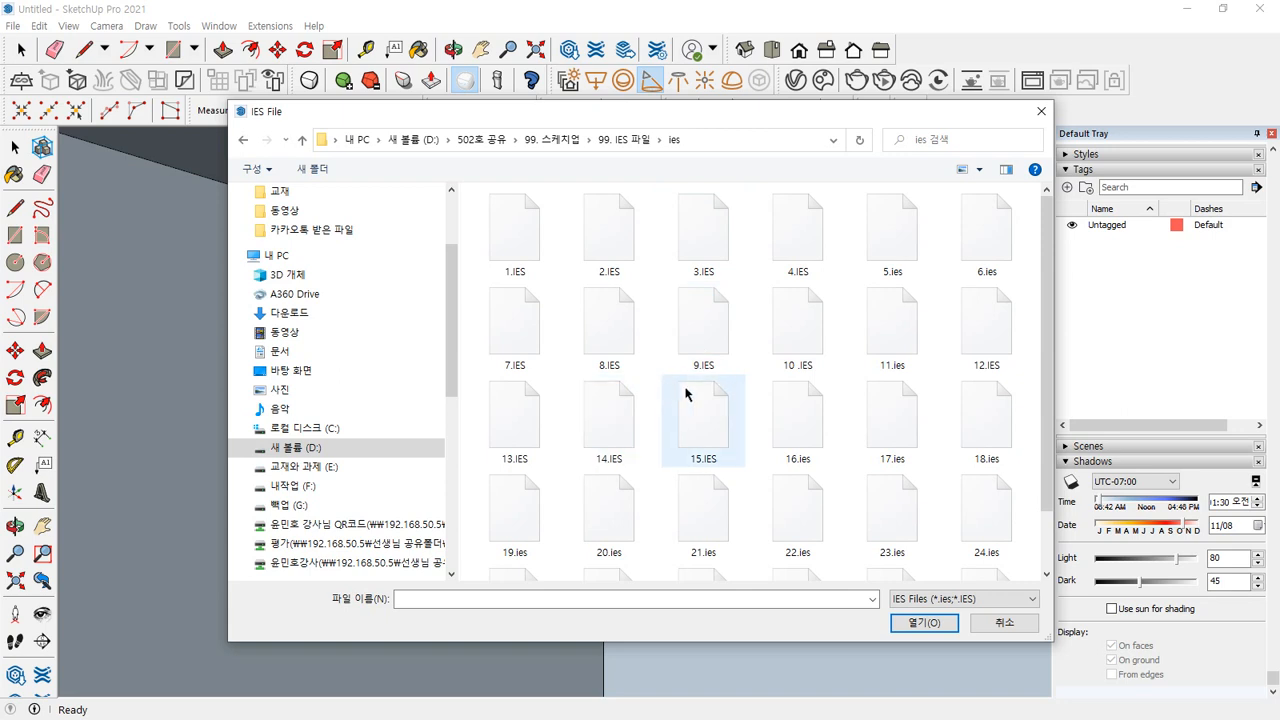
{"action": "left_click", "coordinate": [986, 332]}
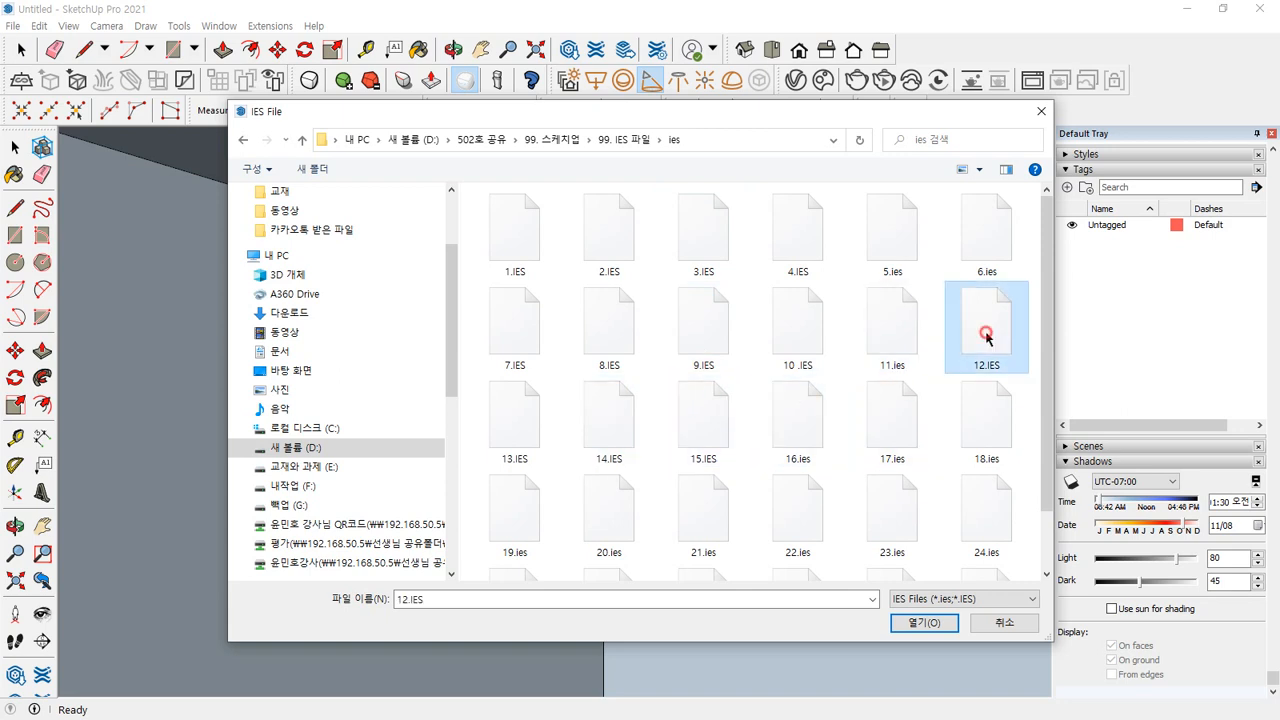
{"action": "left_click", "coordinate": [910, 624]}
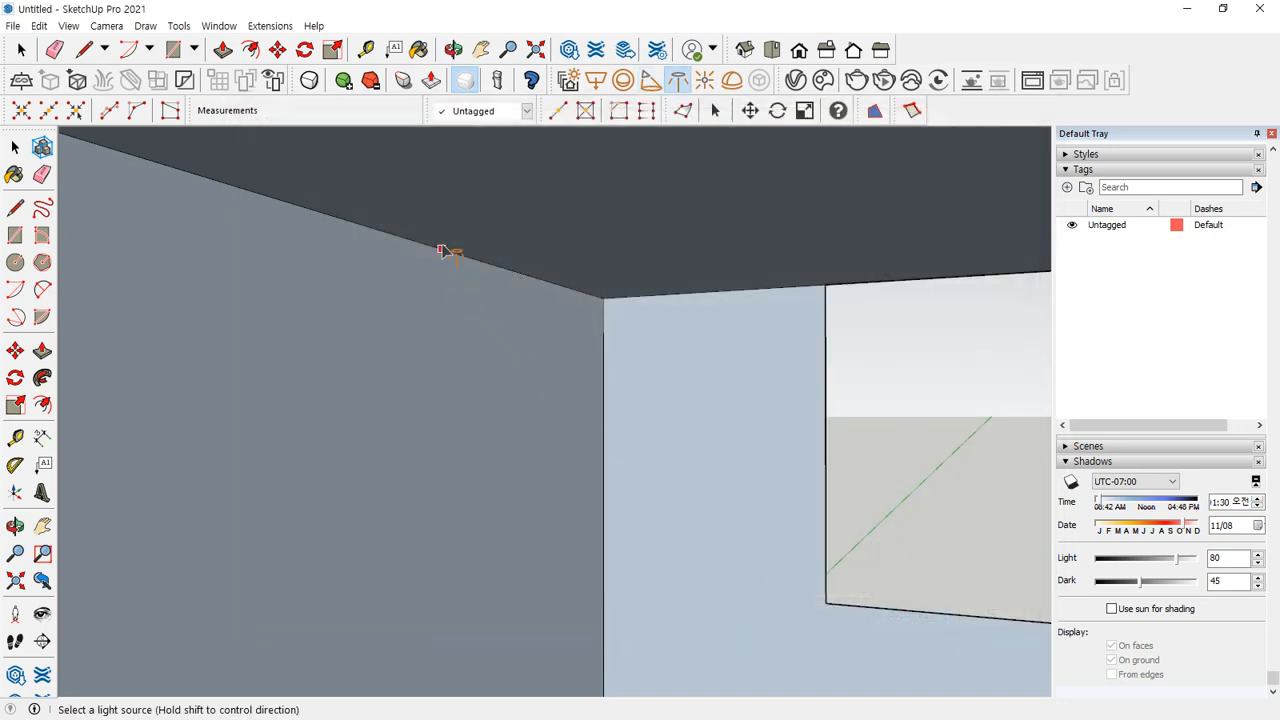
Place the IES light on the ceiling beside the room's left wall and run a test render
{"action": "left_click", "coordinate": [425, 221]}
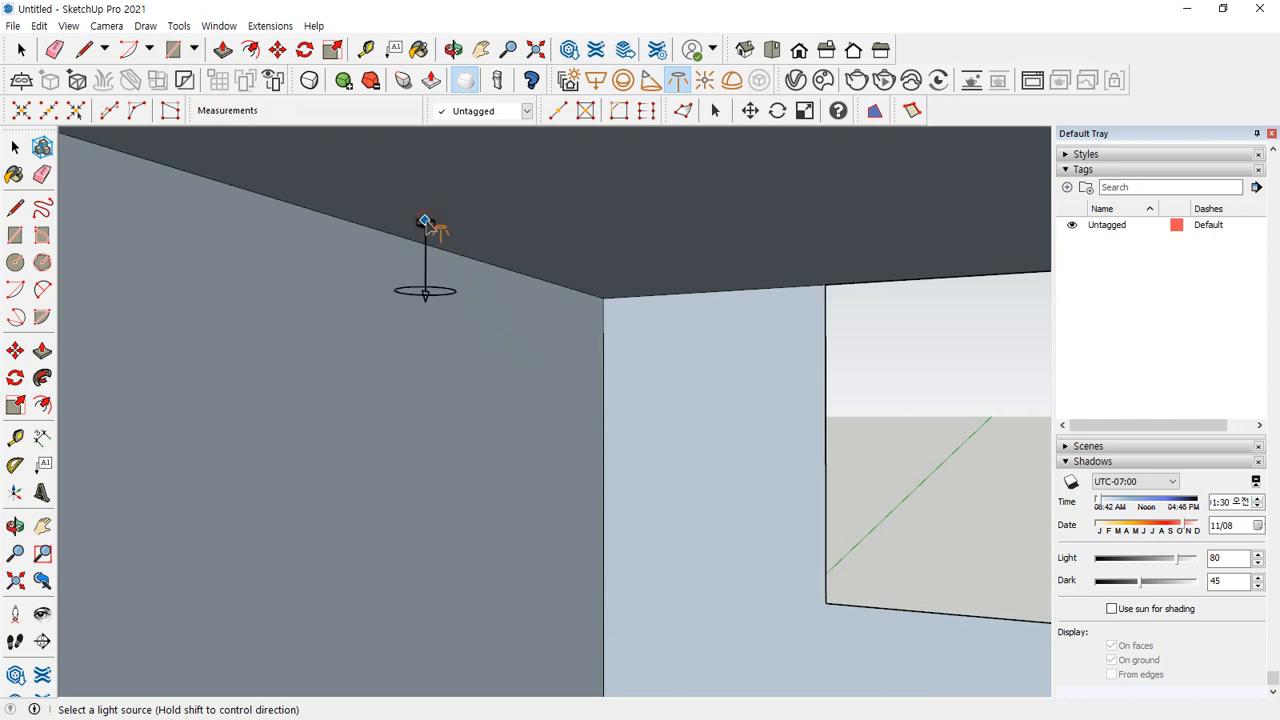
{"action": "middle_click_drag", "start_coordinate": [389, 283], "coordinate": [412, 296]}
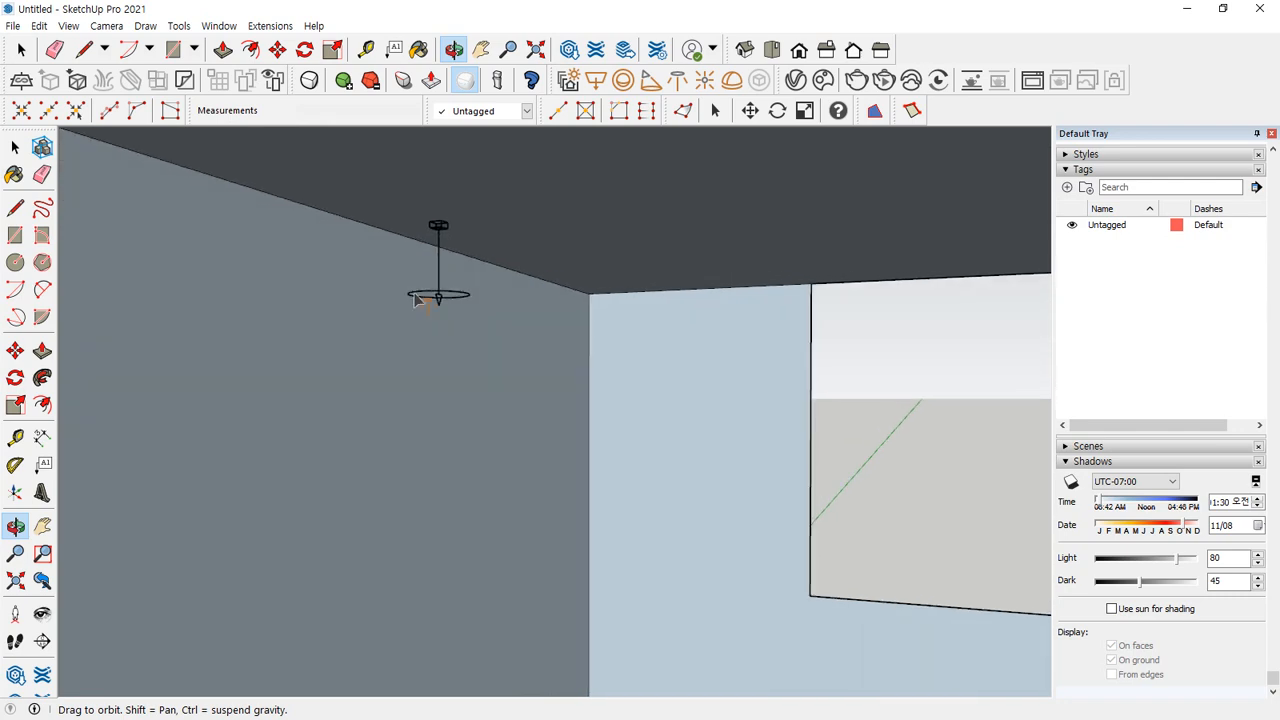
{"action": "left_click", "coordinate": [851, 85]}
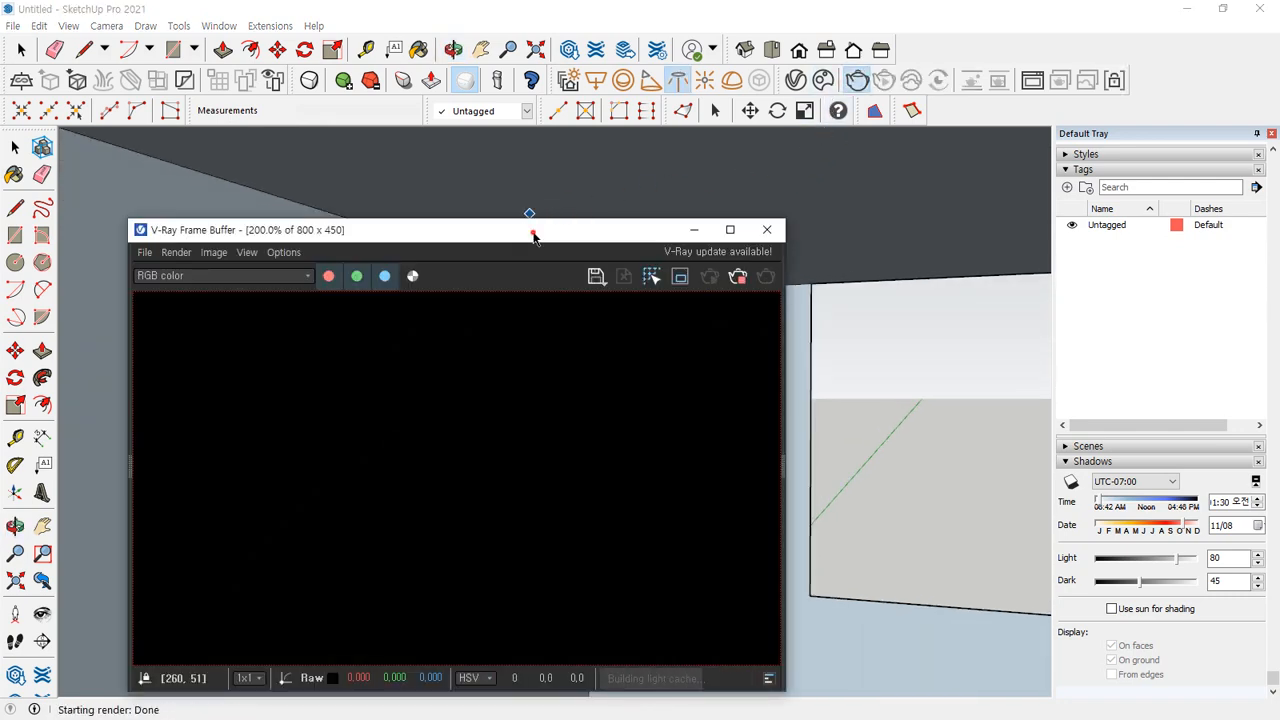
{"action": "left_click_drag", "start_coordinate": [533, 237], "coordinate": [680, 156]}
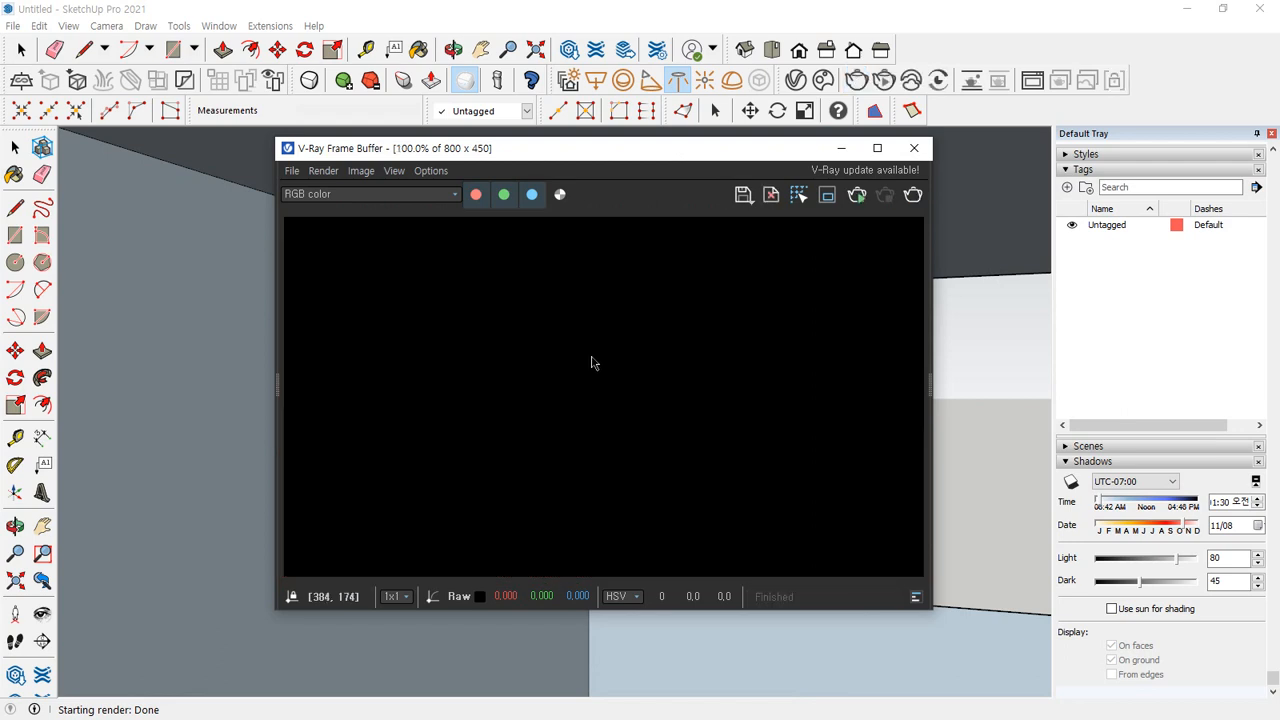
{"action": "left_click_drag", "start_coordinate": [744, 162], "coordinate": [948, 175]}
{"action": "scroll", "coordinate": [870, 310], "scroll_direction": "down", "scroll_amount": 3}
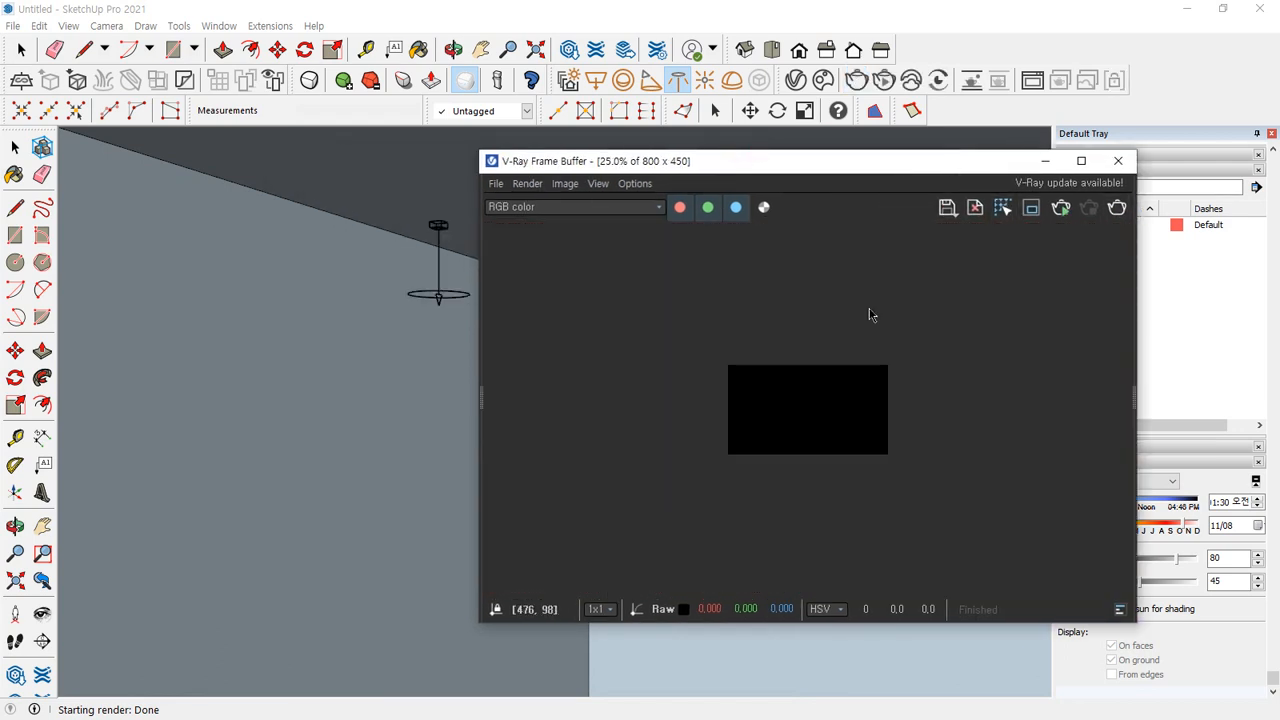
{"action": "scroll", "coordinate": [784, 380], "scroll_direction": "up", "scroll_amount": 2}
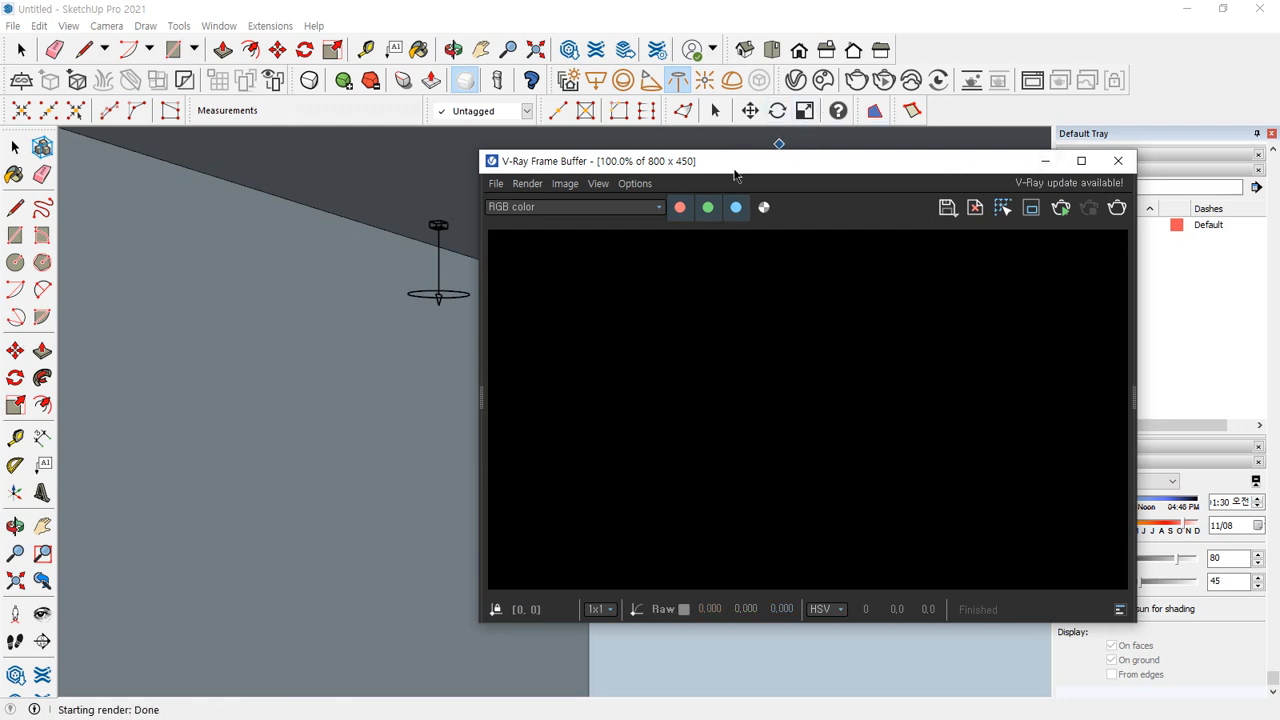
Move the IES light about 145 mm along the ceiling towards the left wall
{"action": "left_click_drag", "start_coordinate": [729, 166], "coordinate": [825, 174]}
{"action": "key", "text": "space"}
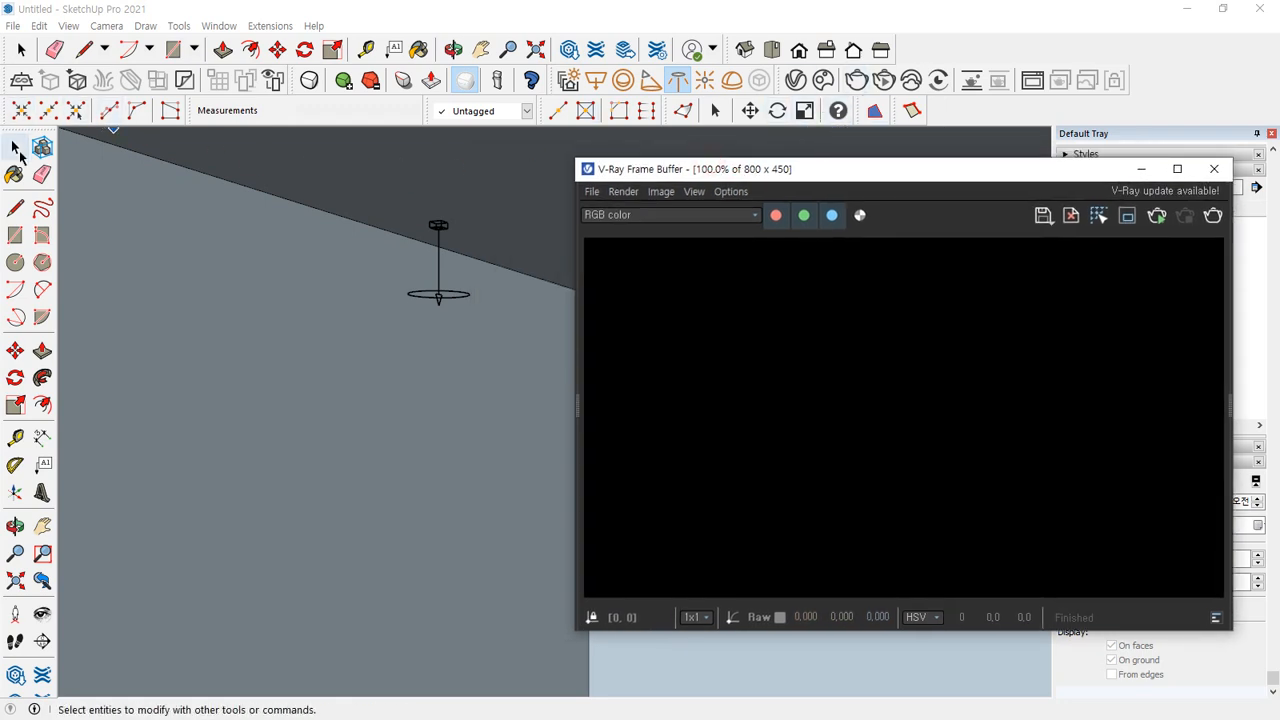
{"action": "left_click", "coordinate": [450, 232]}
{"action": "key", "text": "m"}
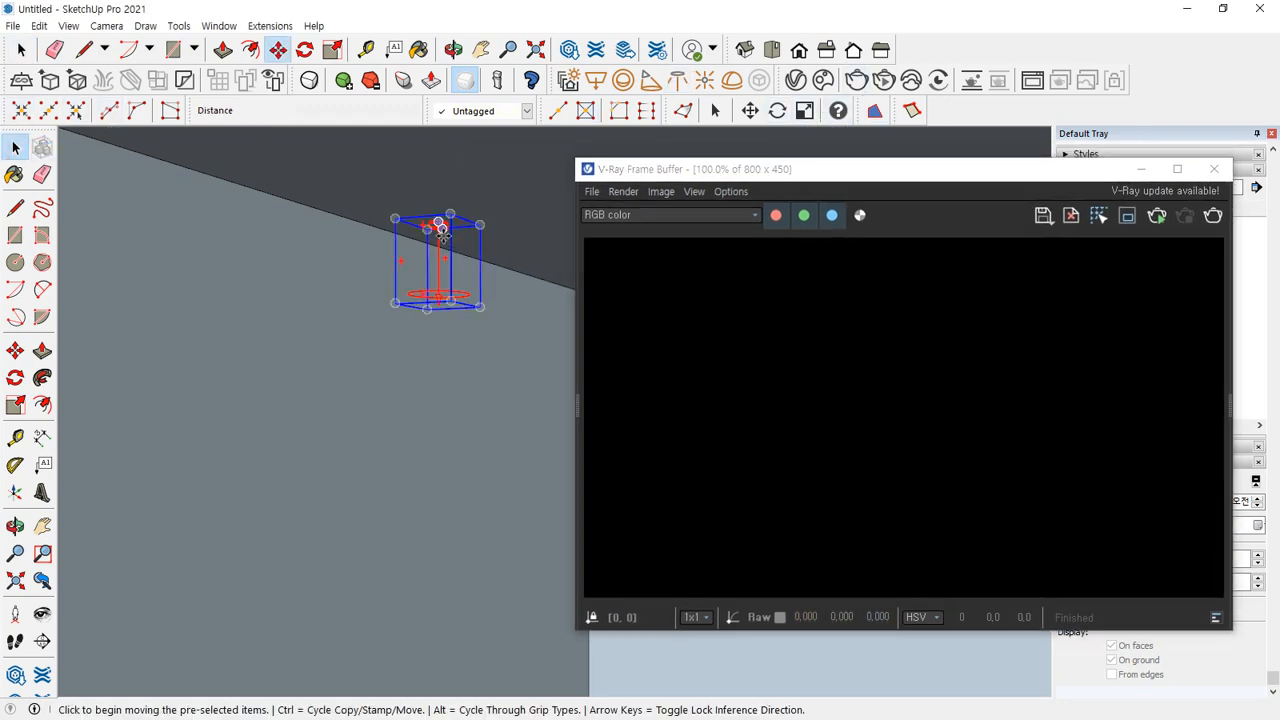
{"action": "left_click", "coordinate": [443, 230]}
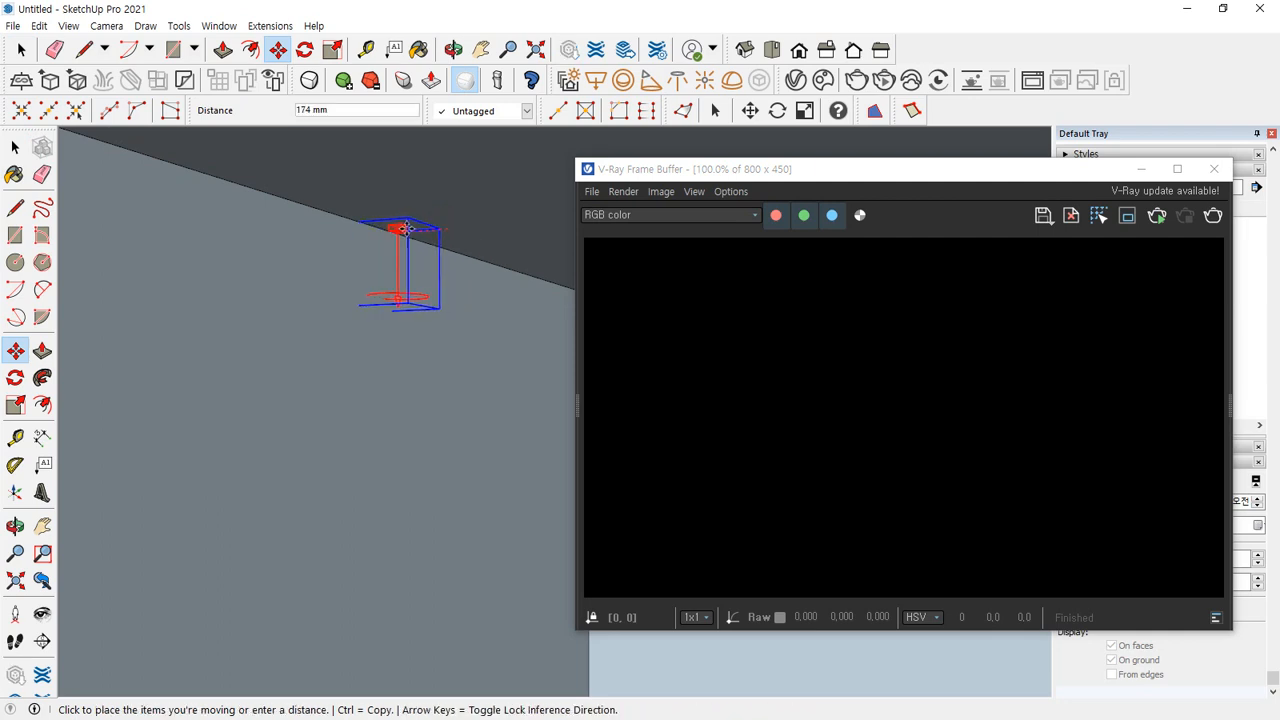
{"action": "left_click", "coordinate": [413, 225]}
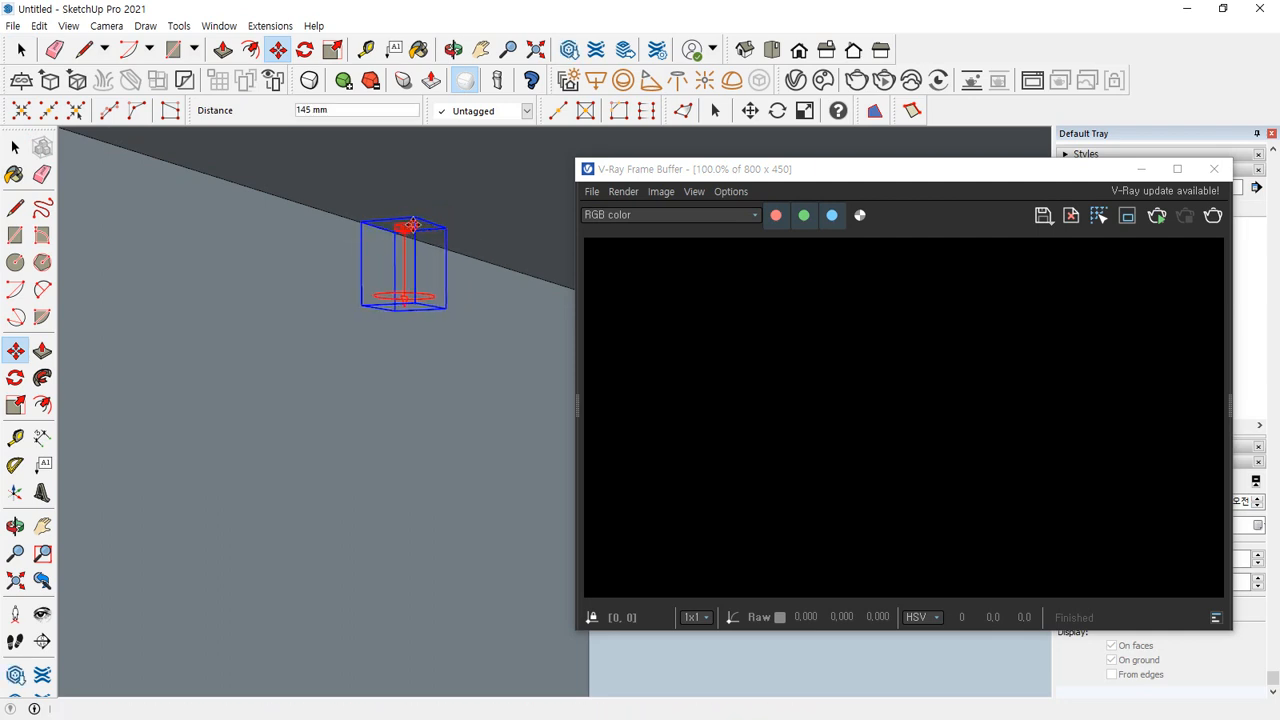
Run another test render with the IES light in its new position
{"action": "left_click", "coordinate": [858, 84]}
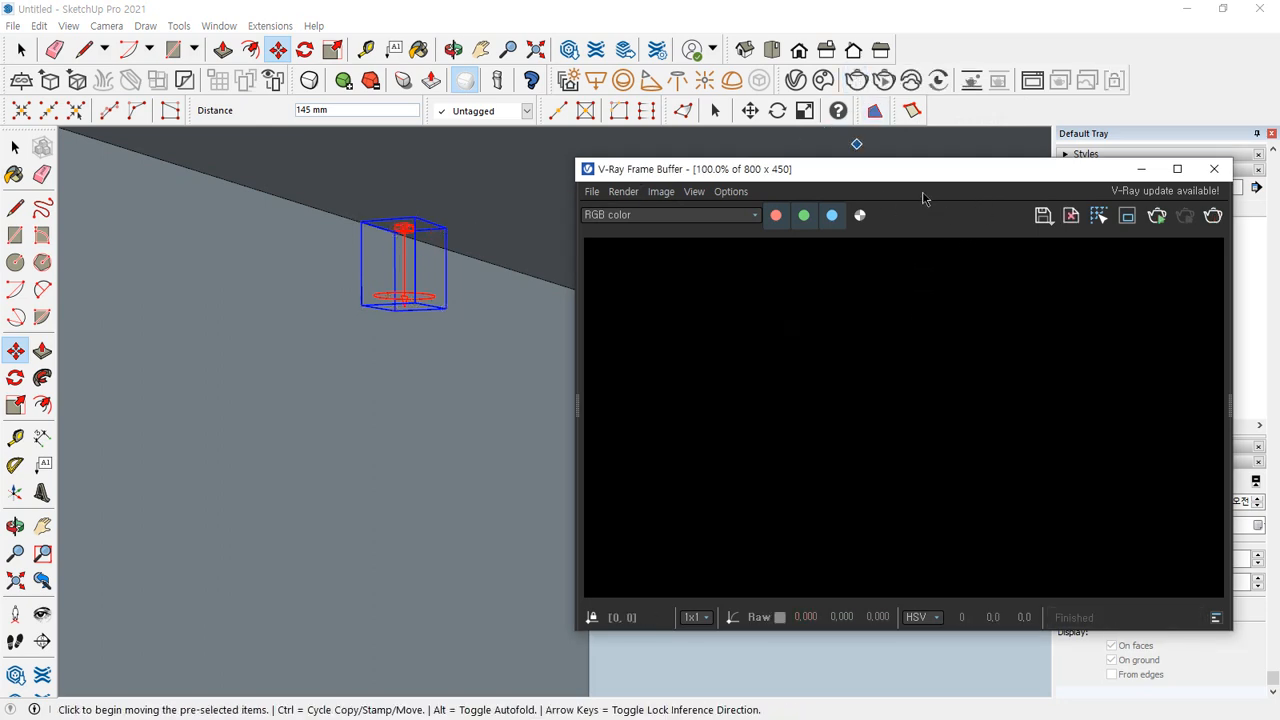
{"action": "left_click_drag", "start_coordinate": [930, 188], "coordinate": [2, 150]}
{"action": "left_click", "coordinate": [1200, 312]}
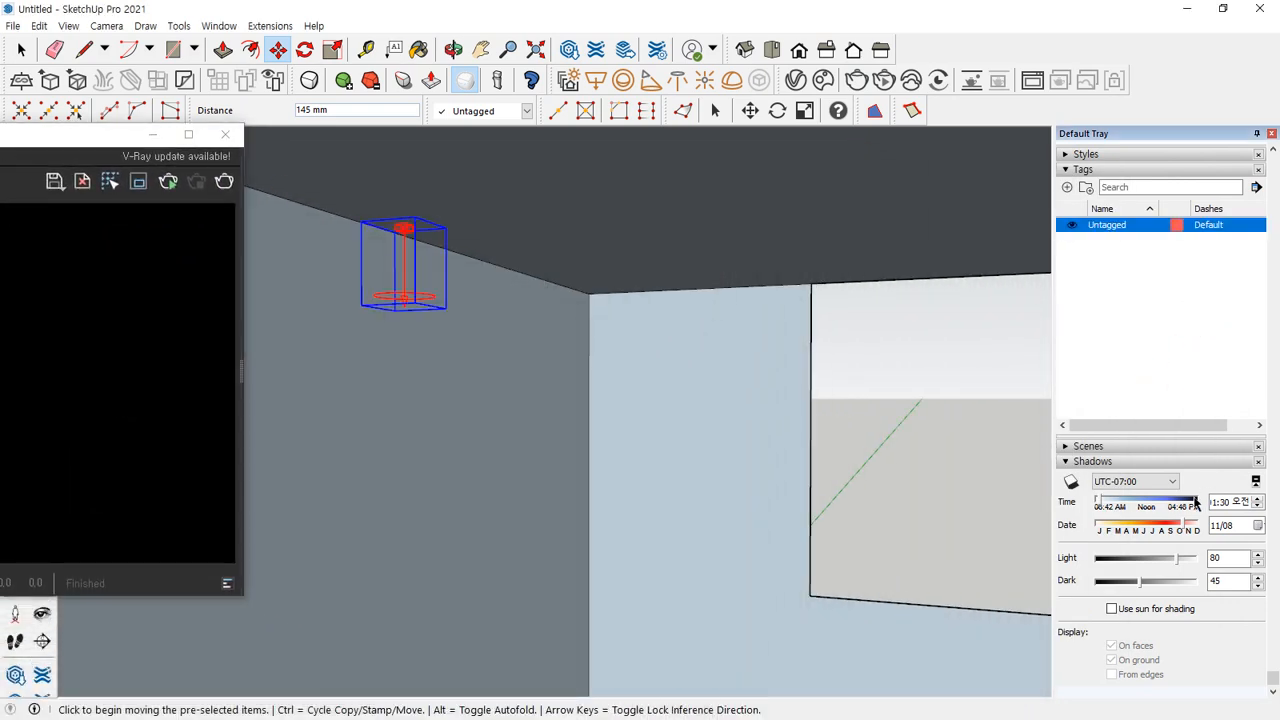
Delete the IES Light asset from the scene's lights and close the asset editor and frame buffer
{"action": "left_click", "coordinate": [797, 85]}
{"action": "left_click", "coordinate": [287, 170]}
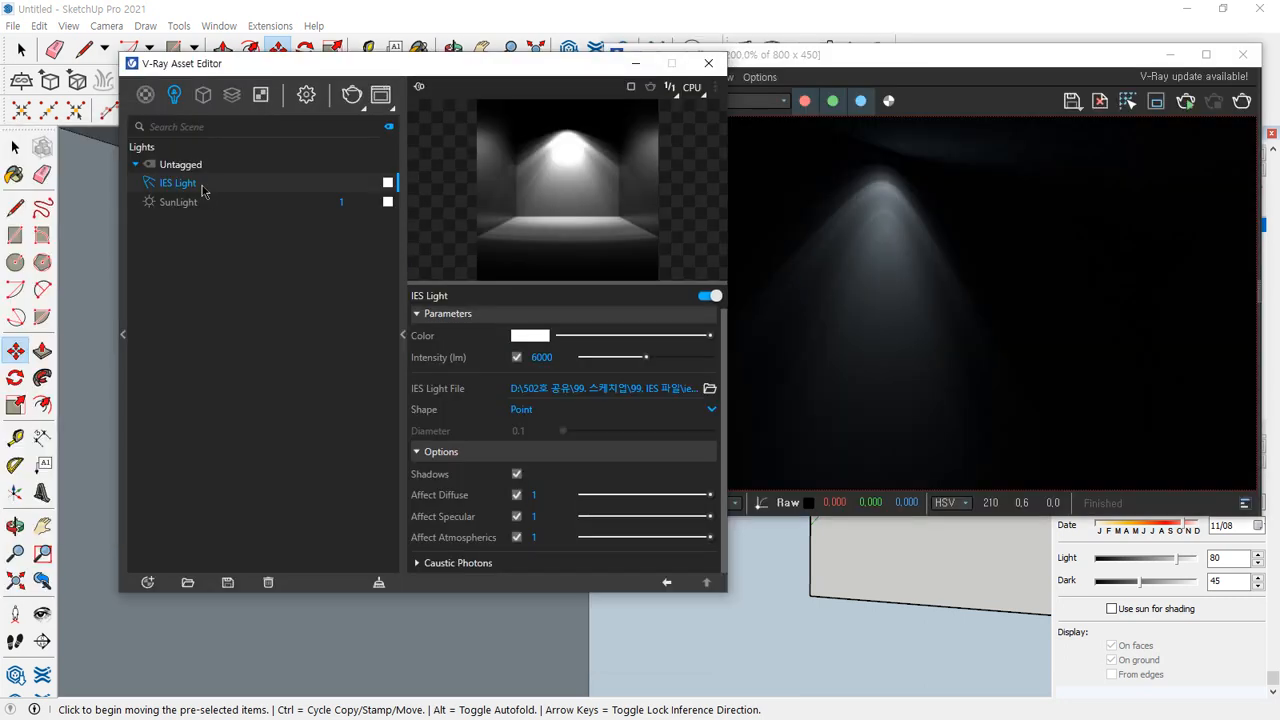
{"action": "right_click", "coordinate": [202, 187]}
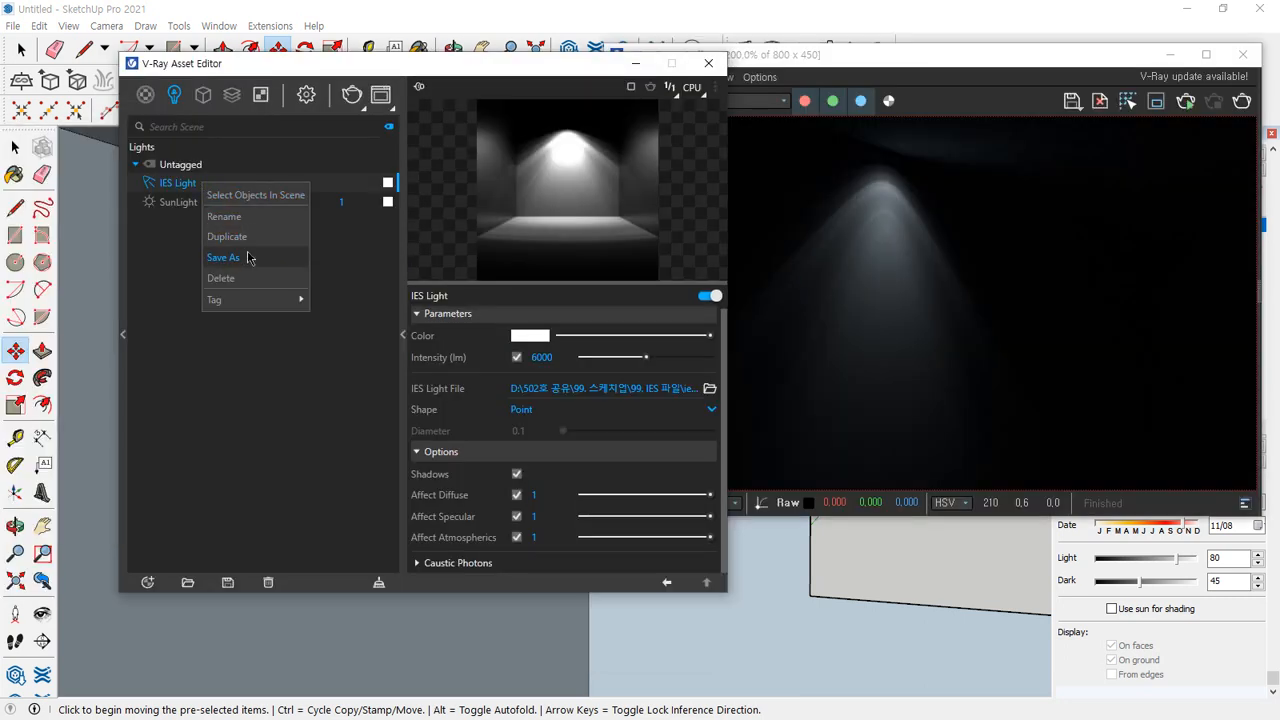
{"action": "left_click", "coordinate": [222, 278]}
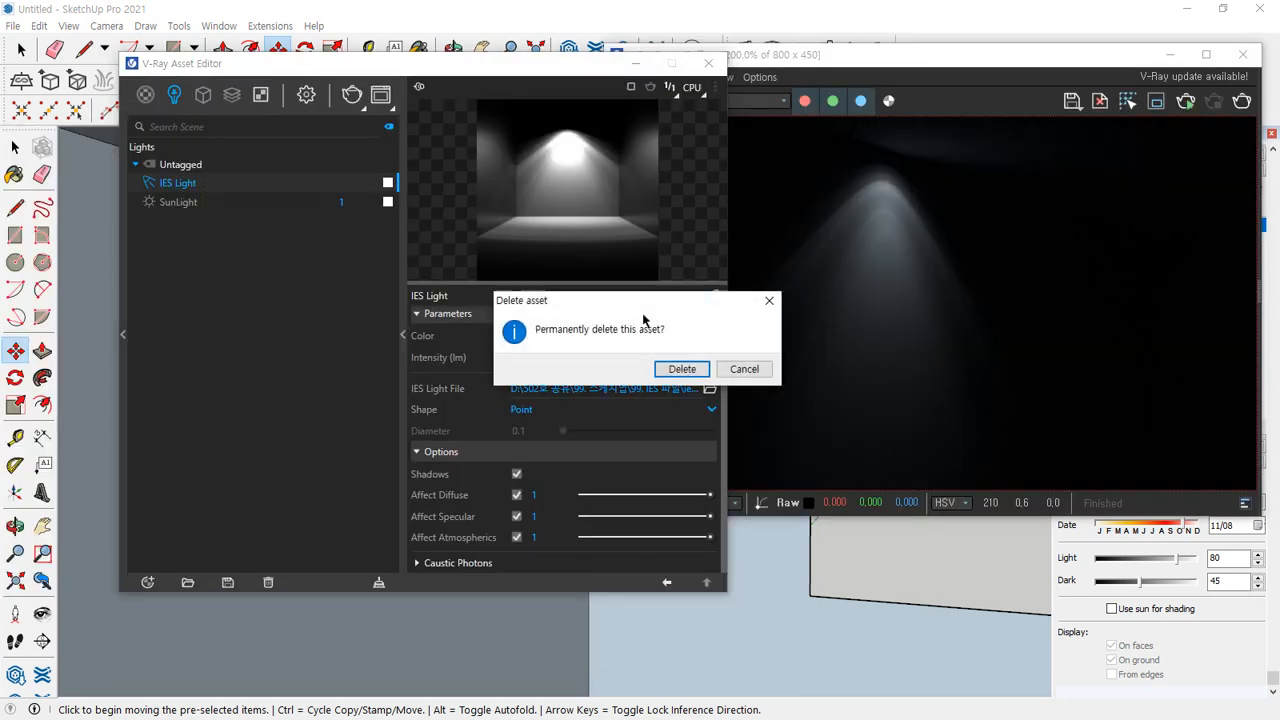
{"action": "left_click", "coordinate": [680, 368]}
{"action": "left_click", "coordinate": [708, 63]}
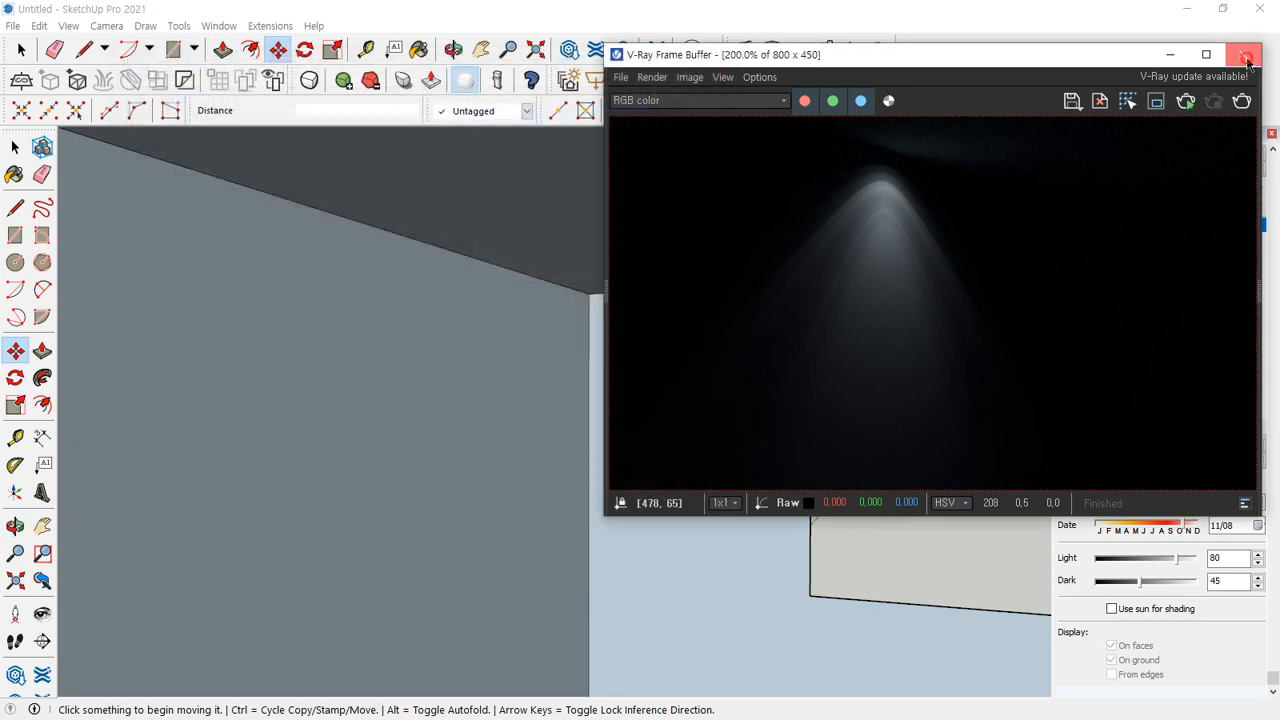
{"action": "left_click", "coordinate": [1242, 54]}
Place an Omni Light on the room's left wall
{"action": "scroll", "coordinate": [573, 364], "scroll_direction": "down", "scroll_amount": 4}
{"action": "middle_click_drag", "start_coordinate": [660, 372], "coordinate": [525, 372], "text": "shift"}
{"action": "middle_click_drag", "start_coordinate": [525, 380], "coordinate": [618, 389]}
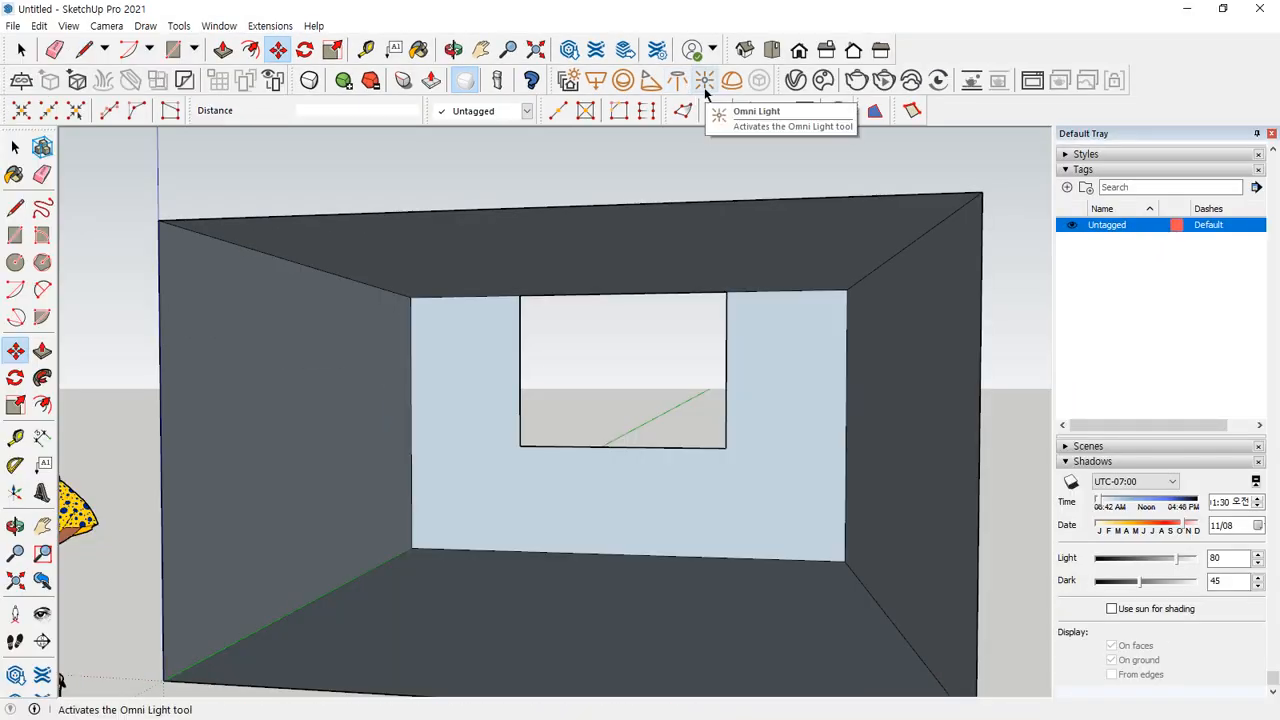
{"action": "left_click", "coordinate": [705, 87]}
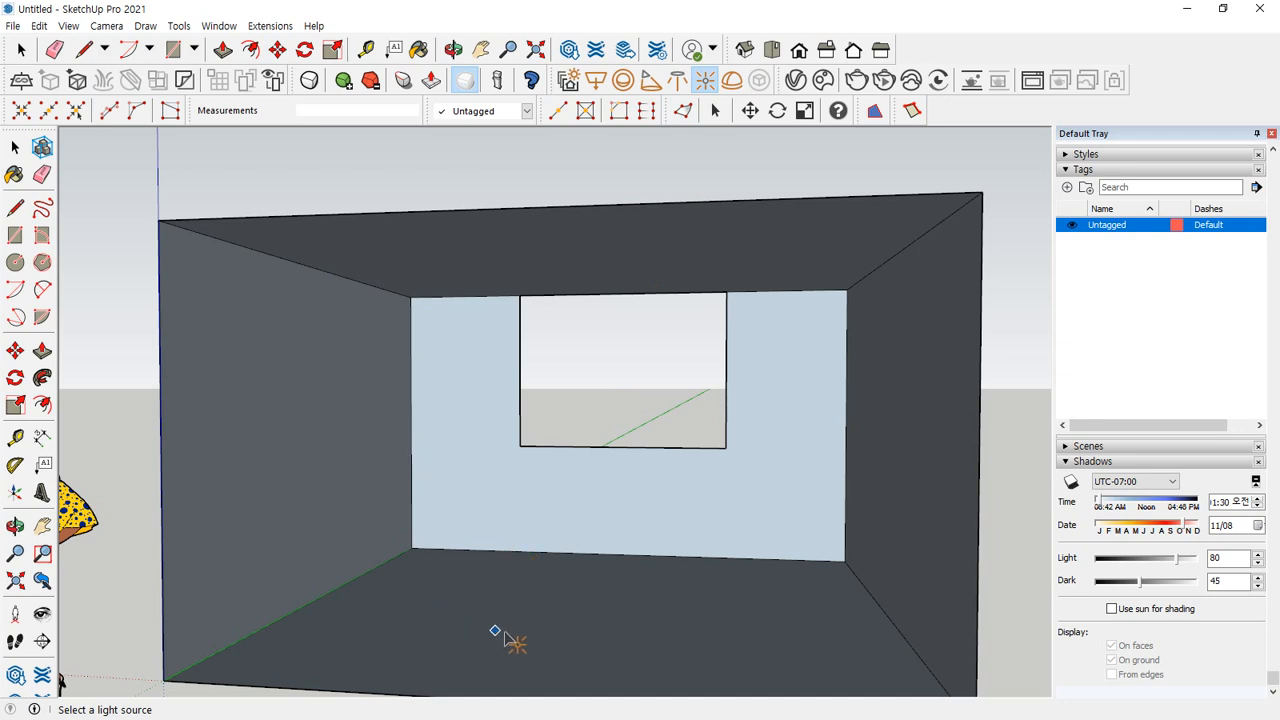
{"action": "left_click", "coordinate": [215, 430]}
{"action": "key", "text": "space"}
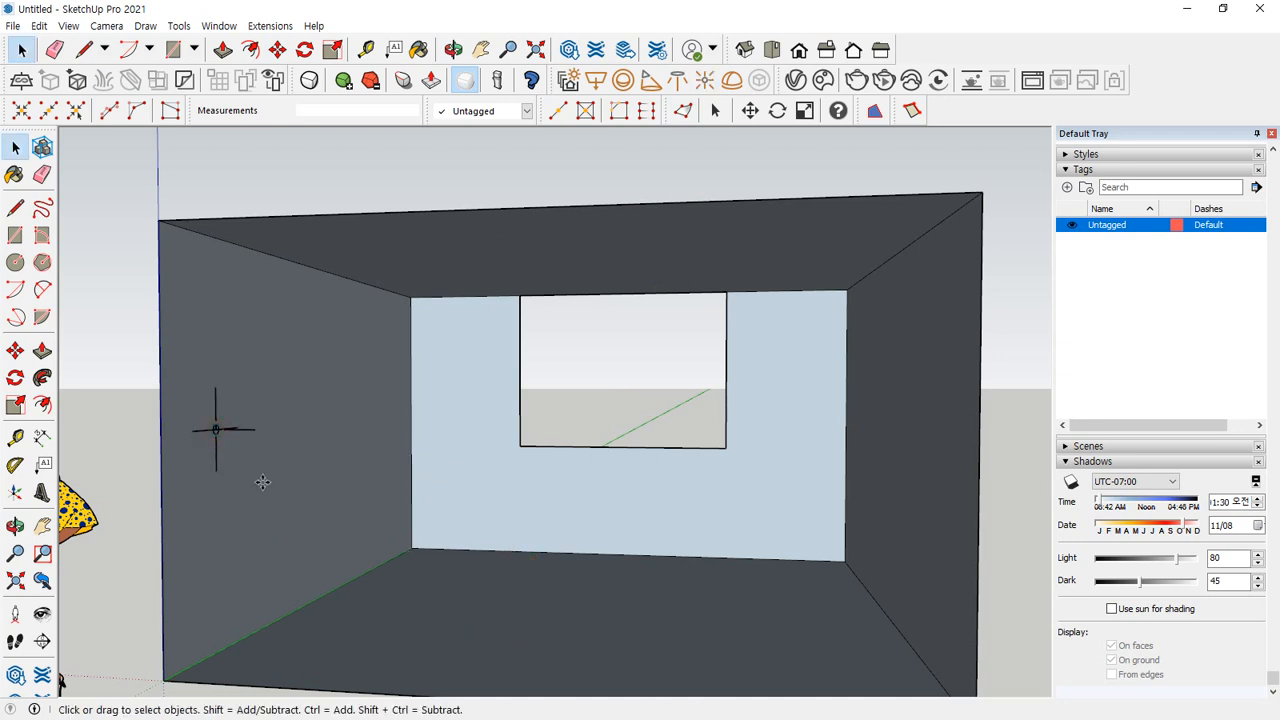
{"action": "key", "text": "m"}
{"action": "left_click", "coordinate": [223, 430]}
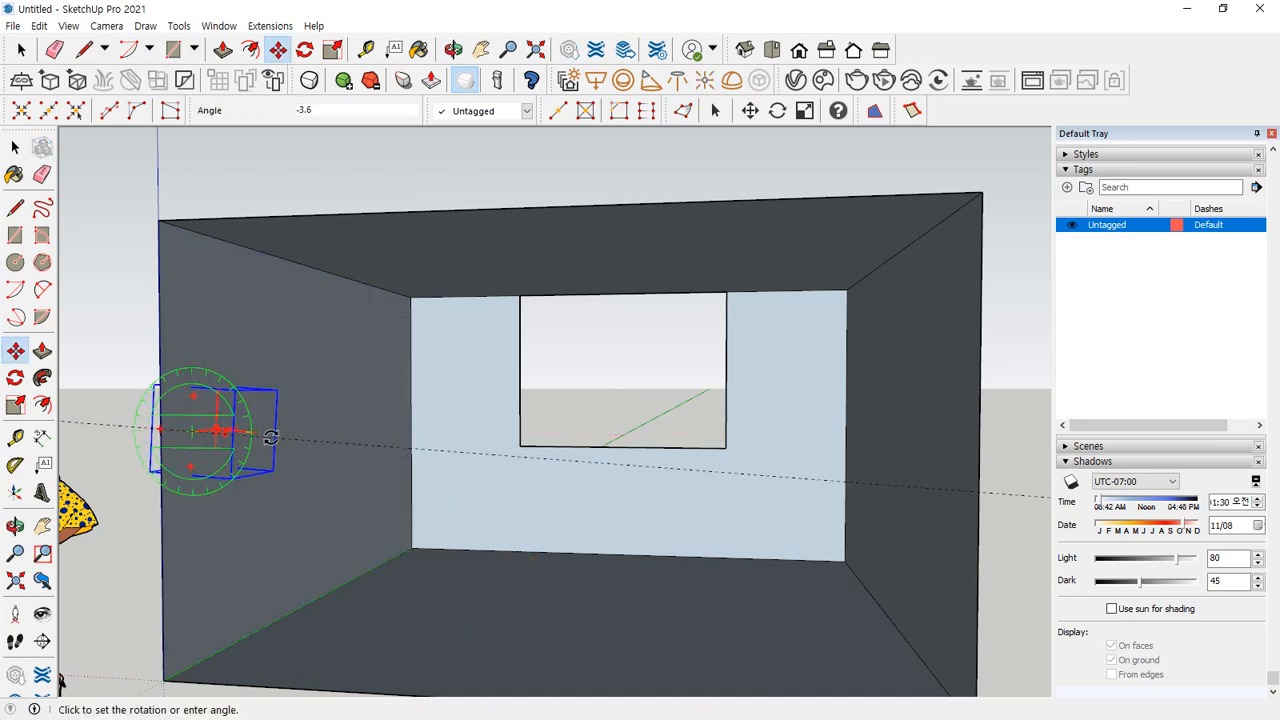
{"action": "key", "text": "Escape"}
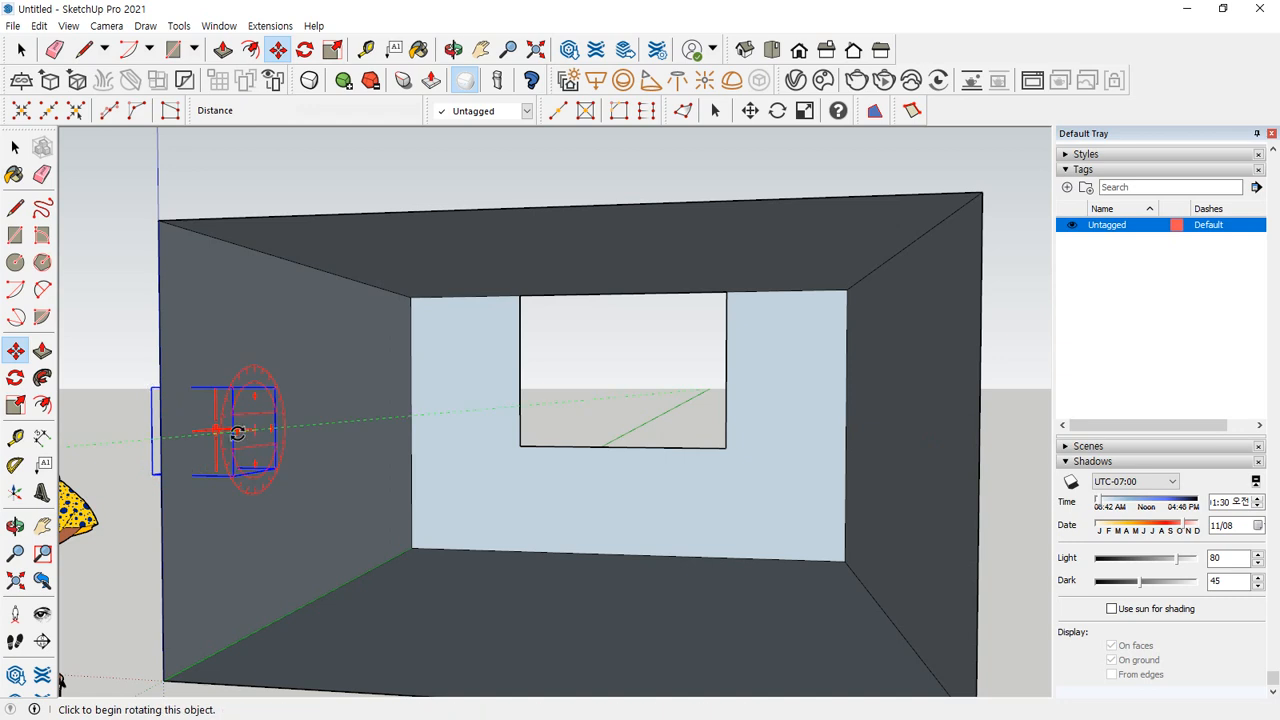
{"action": "key", "text": "space"}
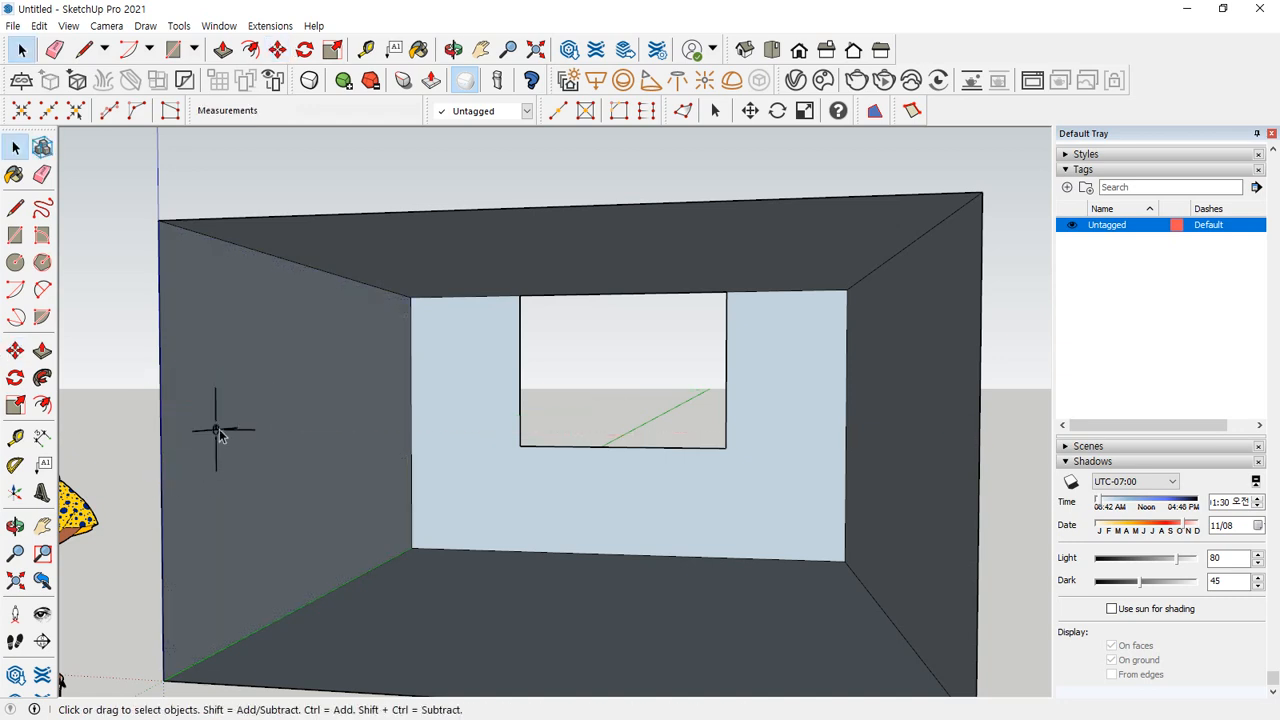
Move the Omni Light off the left wall along the red axis and along the green axis into the middle of the room
{"action": "left_click", "coordinate": [224, 440]}
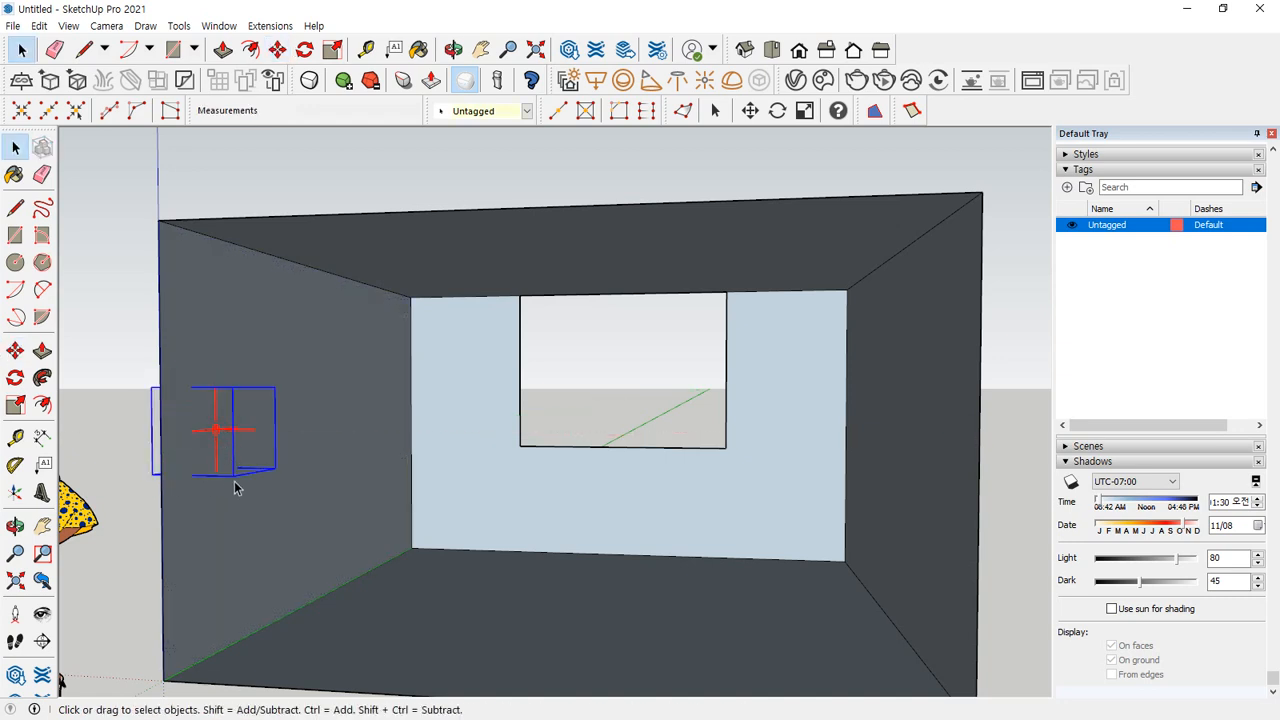
{"action": "key", "text": "m"}
{"action": "left_click", "coordinate": [232, 474]}
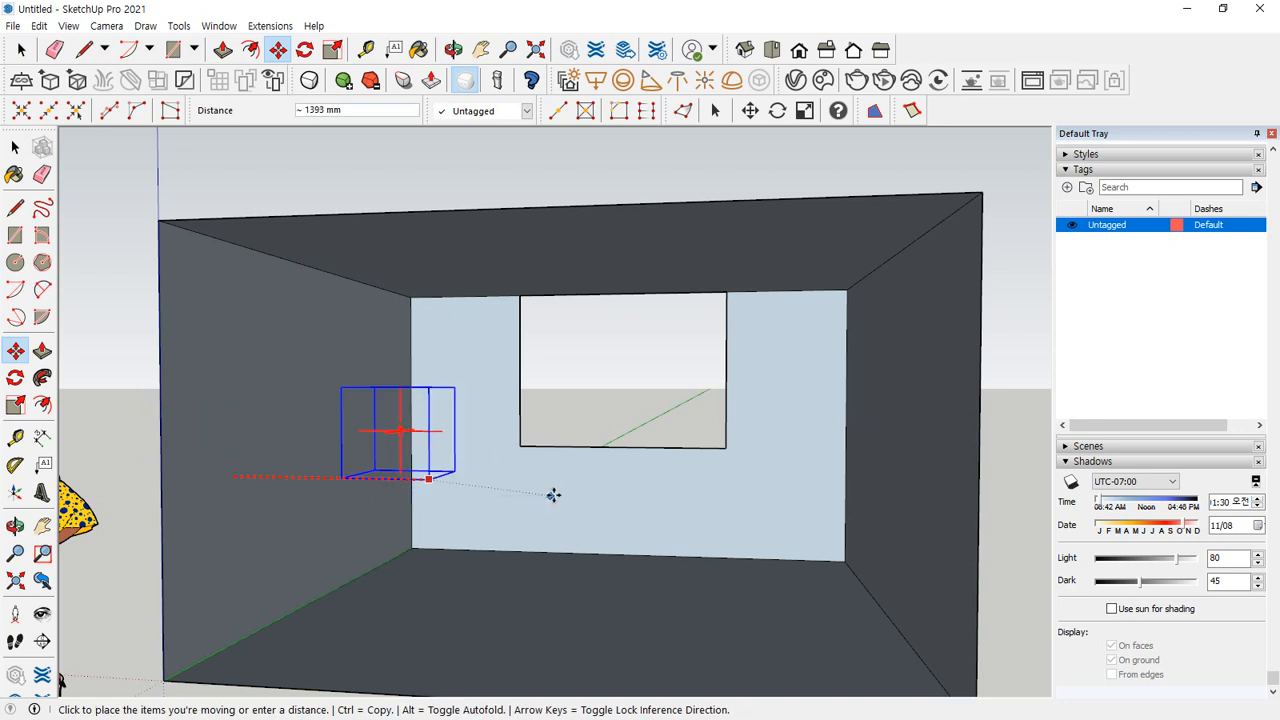
{"action": "left_click", "coordinate": [651, 492]}
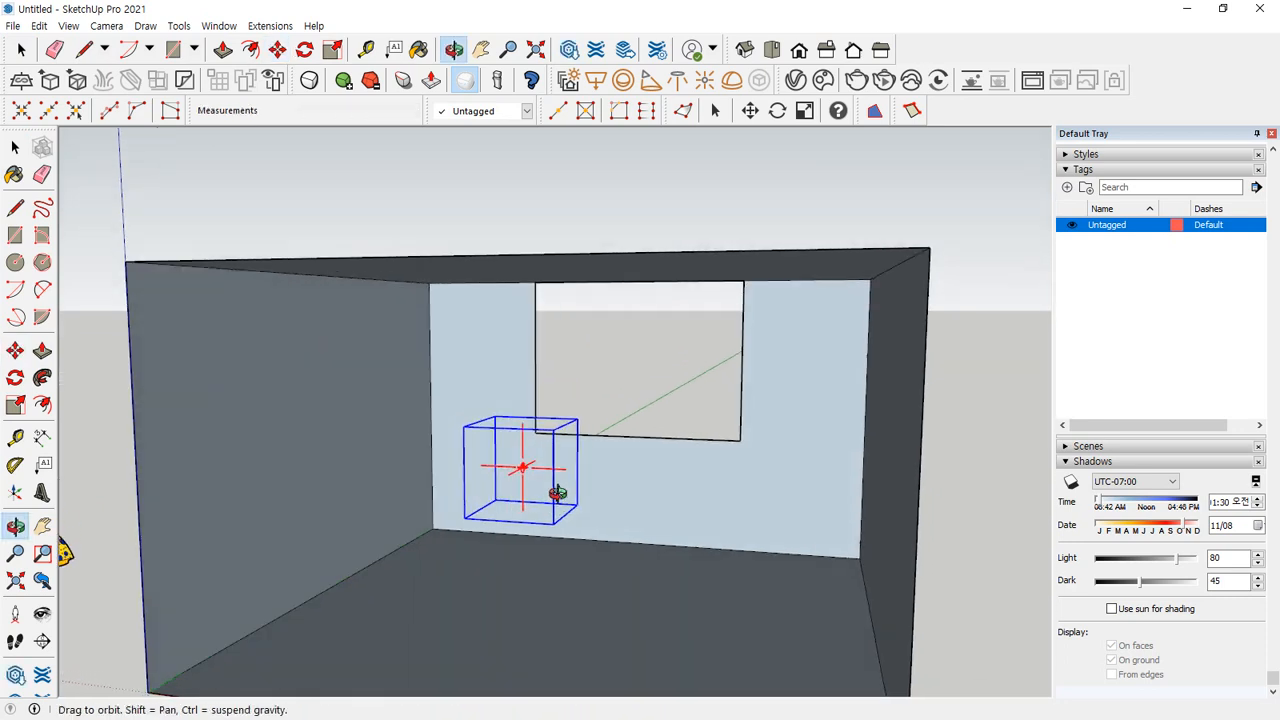
{"action": "middle_click_drag", "start_coordinate": [586, 480], "coordinate": [503, 514]}
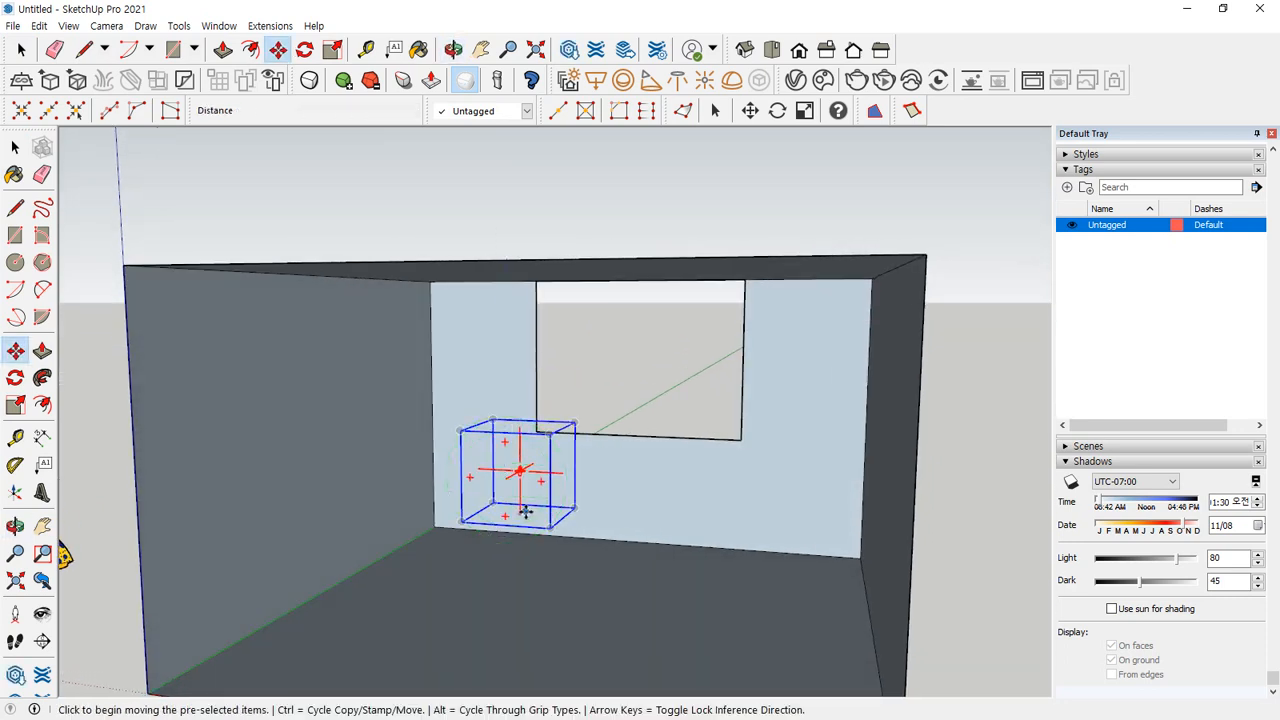
{"action": "left_click", "coordinate": [553, 527]}
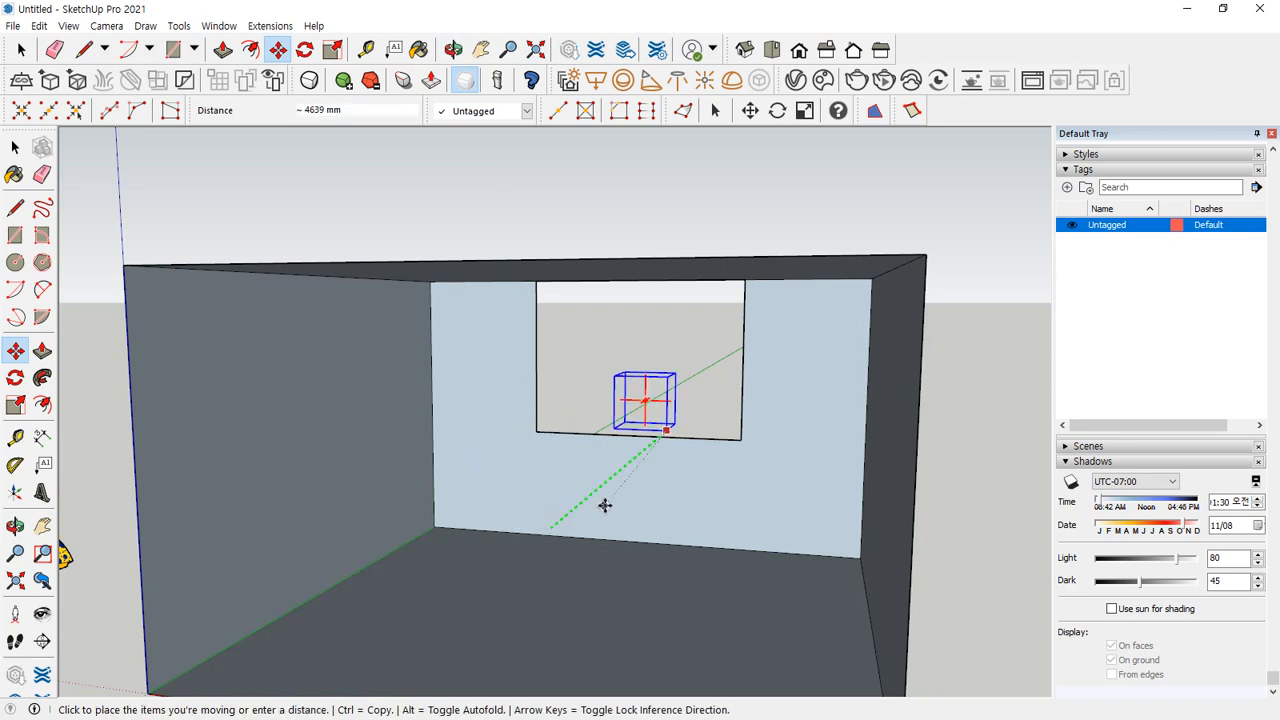
{"action": "left_click", "coordinate": [547, 600]}
Frame the room's interior with the Omni Light and run a test render
{"action": "middle_click_drag", "start_coordinate": [543, 600], "coordinate": [653, 439]}
{"action": "scroll", "coordinate": [690, 424], "scroll_direction": "down", "scroll_amount": 2}
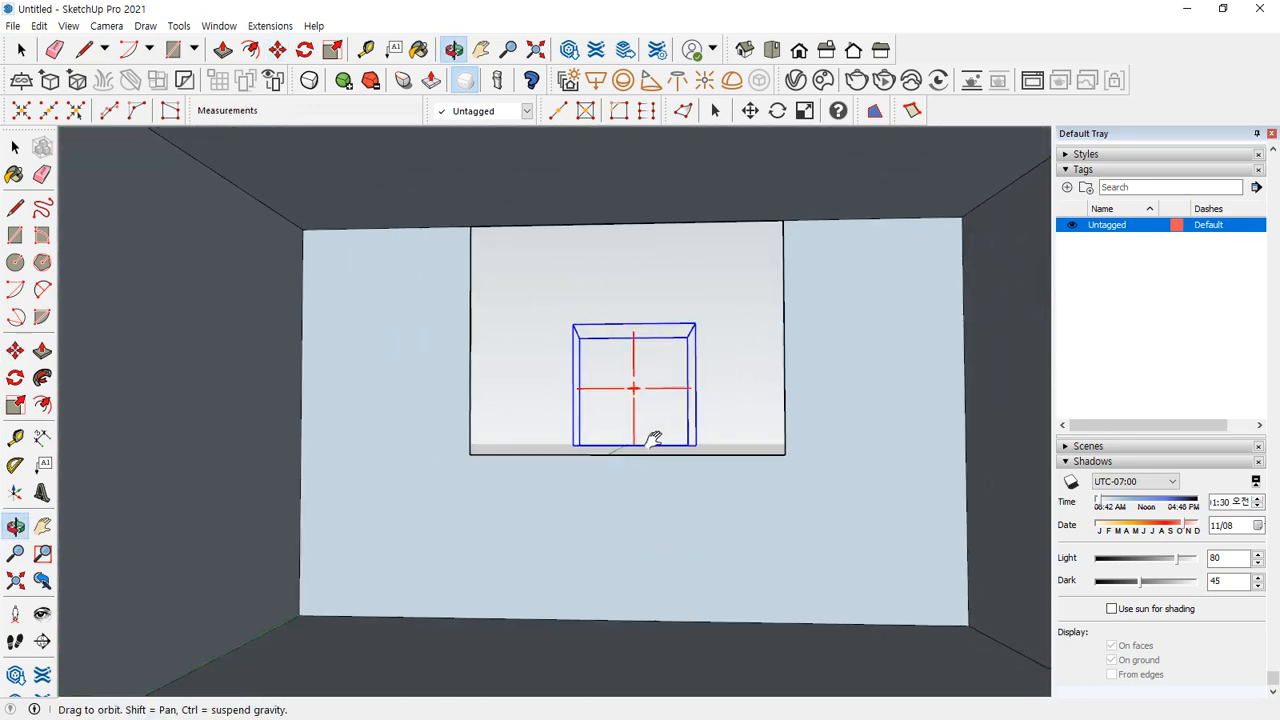
{"action": "key", "text": "m"}
{"action": "left_click", "coordinate": [857, 80]}
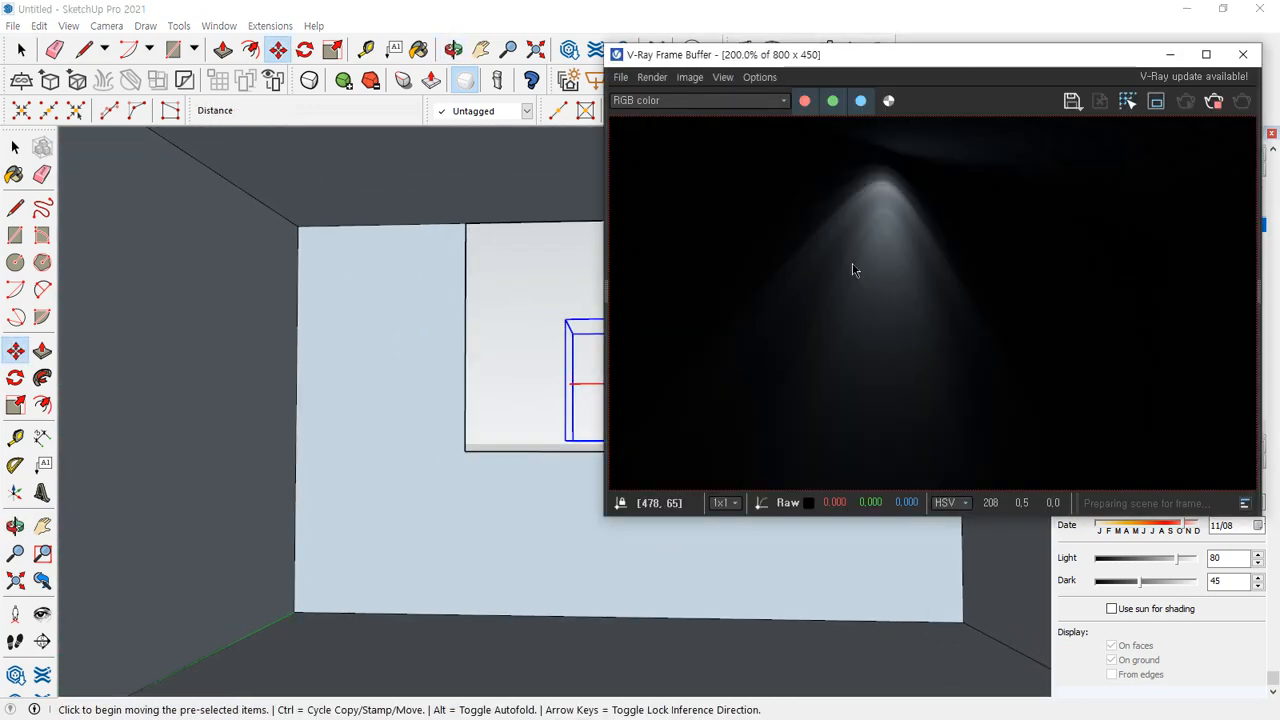
{"action": "scroll", "coordinate": [956, 365], "scroll_direction": "down", "scroll_amount": 2}
{"action": "scroll", "coordinate": [1011, 318], "scroll_direction": "up", "scroll_amount": 1}
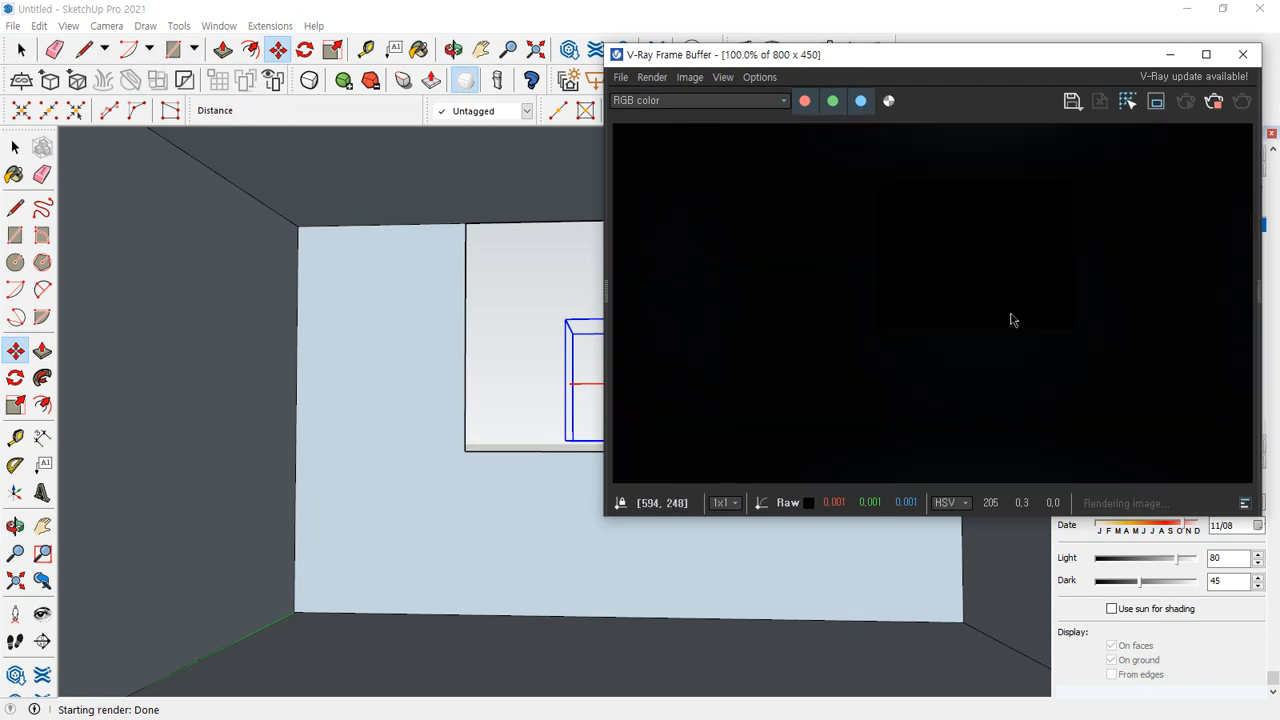
{"action": "left_click_drag", "start_coordinate": [782, 62], "coordinate": [884, 200]}
Set the Omni Light's decay to Inverse and render the room again
{"action": "left_click", "coordinate": [797, 80]}
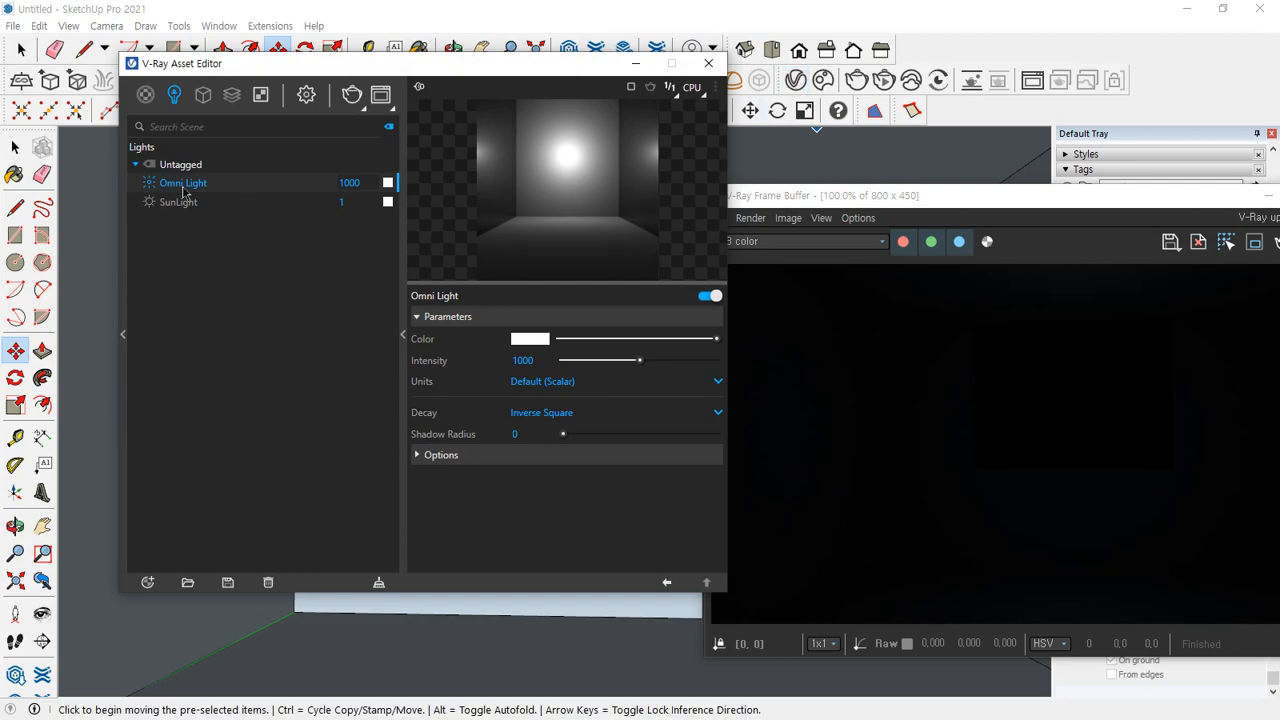
{"action": "left_click", "coordinate": [534, 360]}
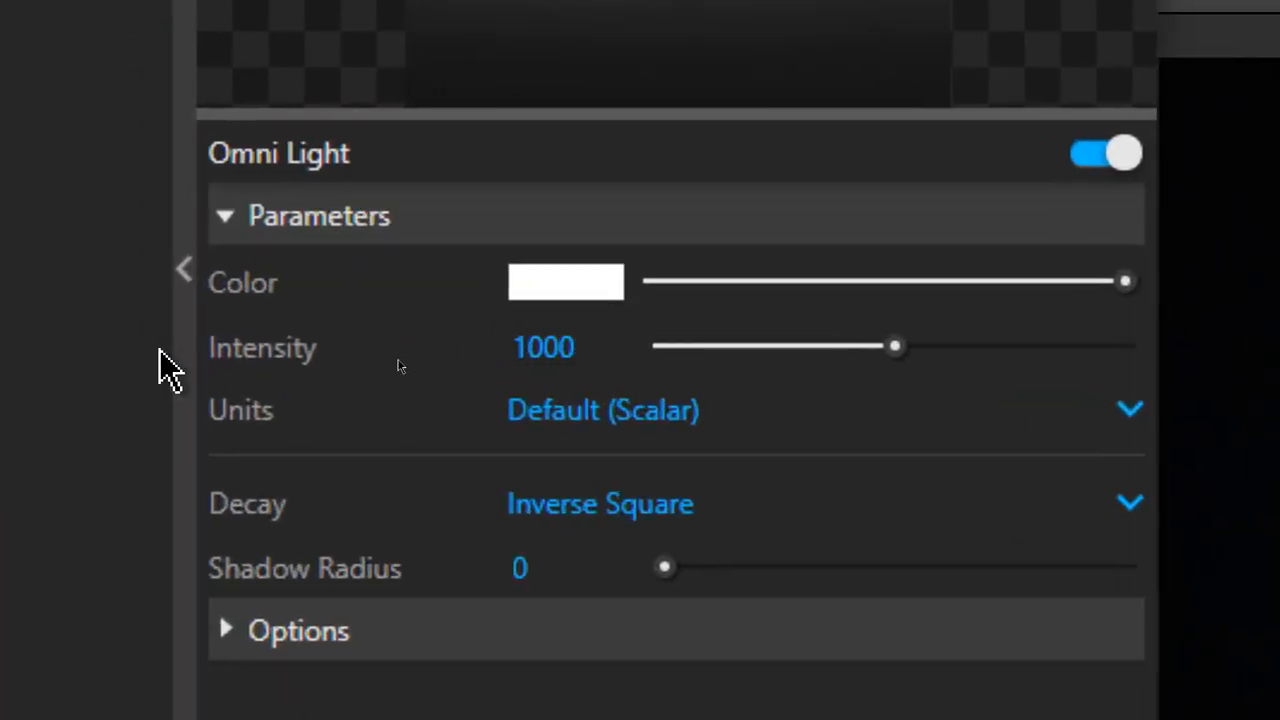
{"action": "left_click", "coordinate": [606, 530]}
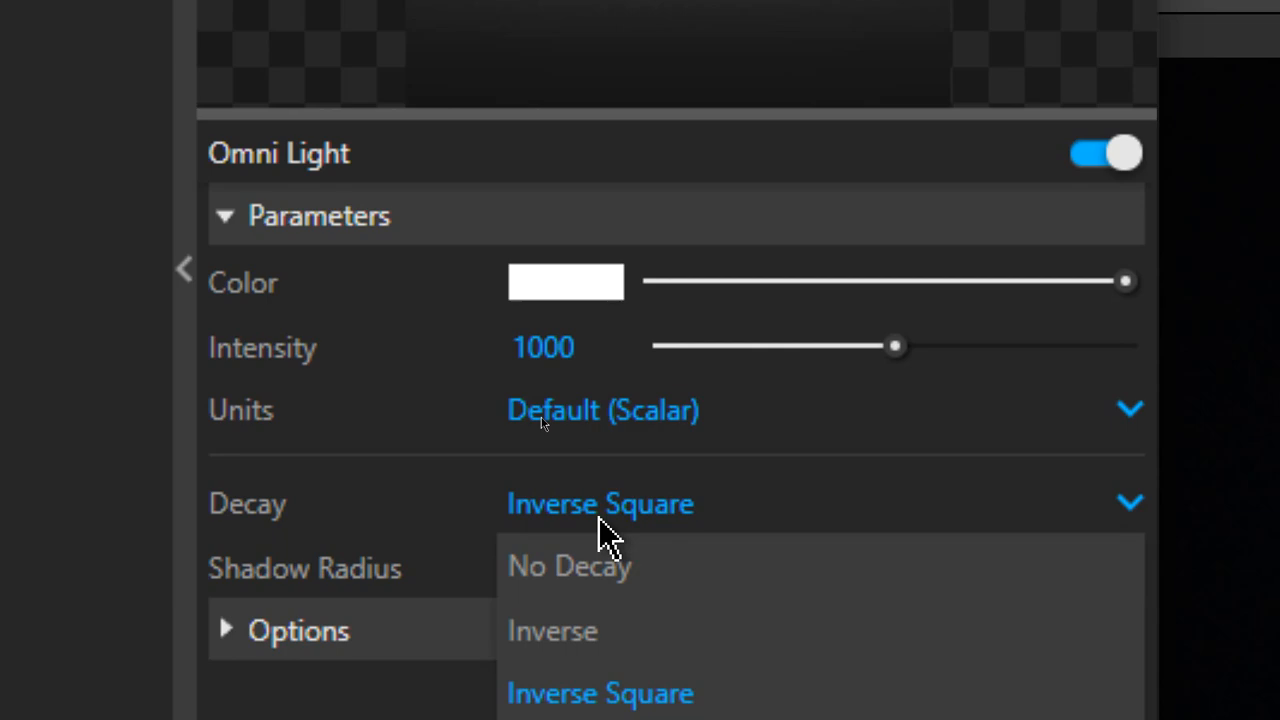
{"action": "left_click", "coordinate": [586, 634]}
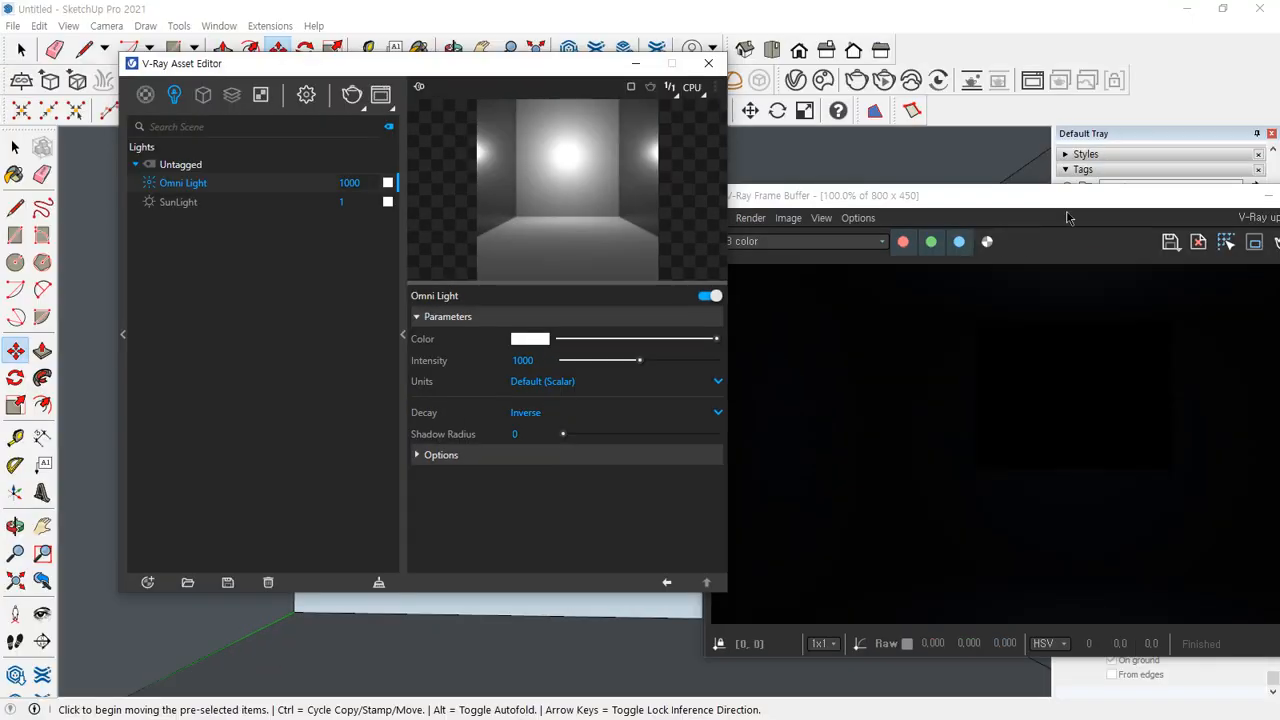
{"action": "left_click_drag", "start_coordinate": [1064, 210], "coordinate": [908, 149]}
{"action": "left_click", "coordinate": [1192, 192]}
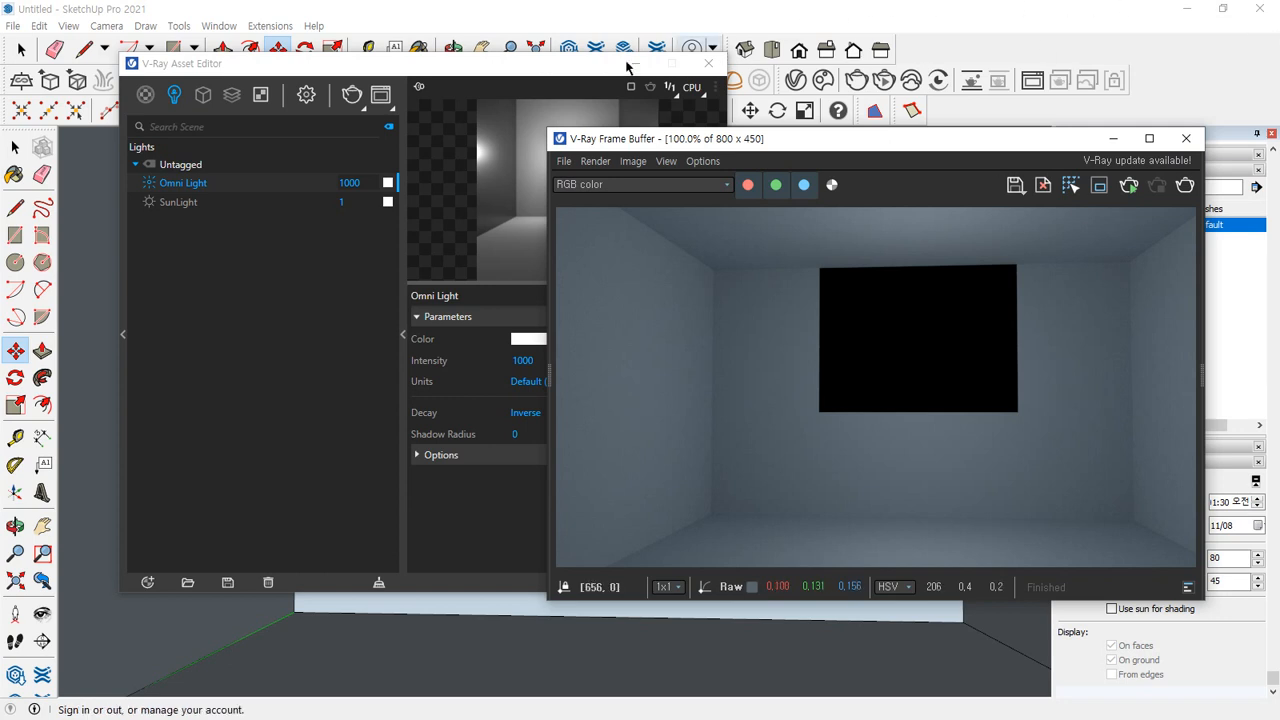
Expand the Omni Light's Options and examine its shadow, diffuse, specular, atmospherics and caustic photon settings
{"action": "left_click_drag", "start_coordinate": [458, 77], "coordinate": [261, 44]}
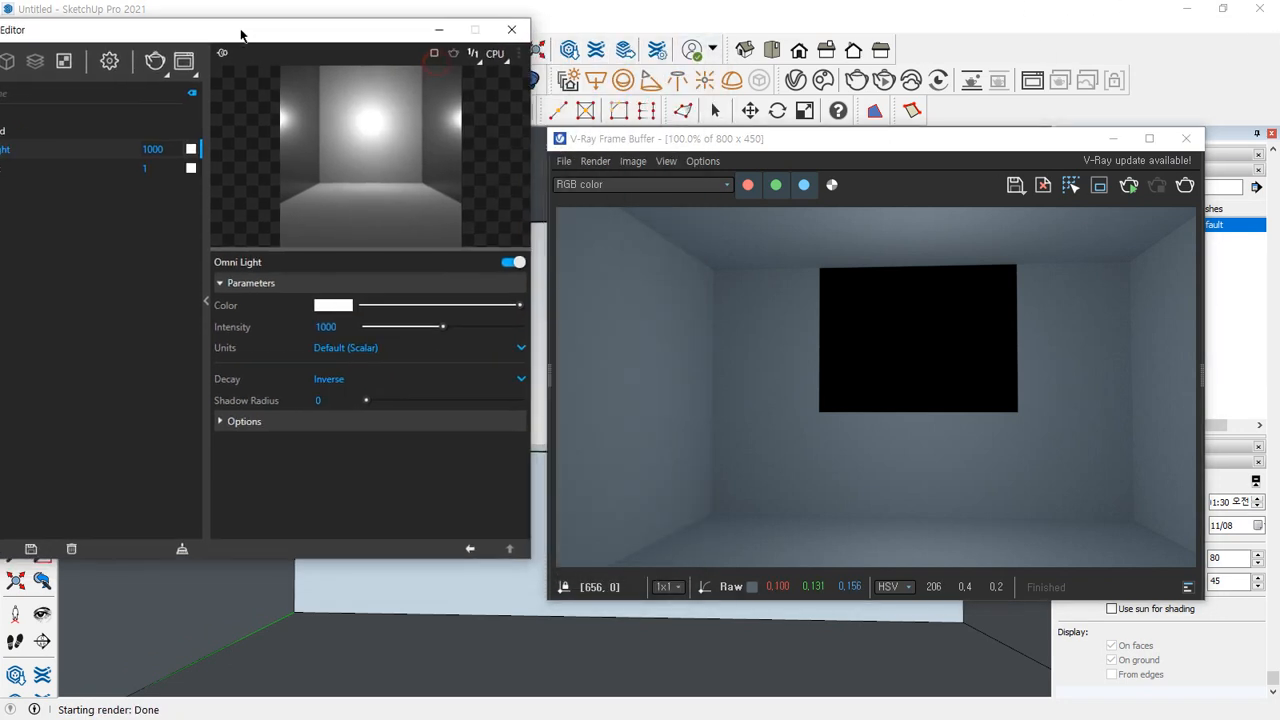
{"action": "left_click", "coordinate": [232, 421]}
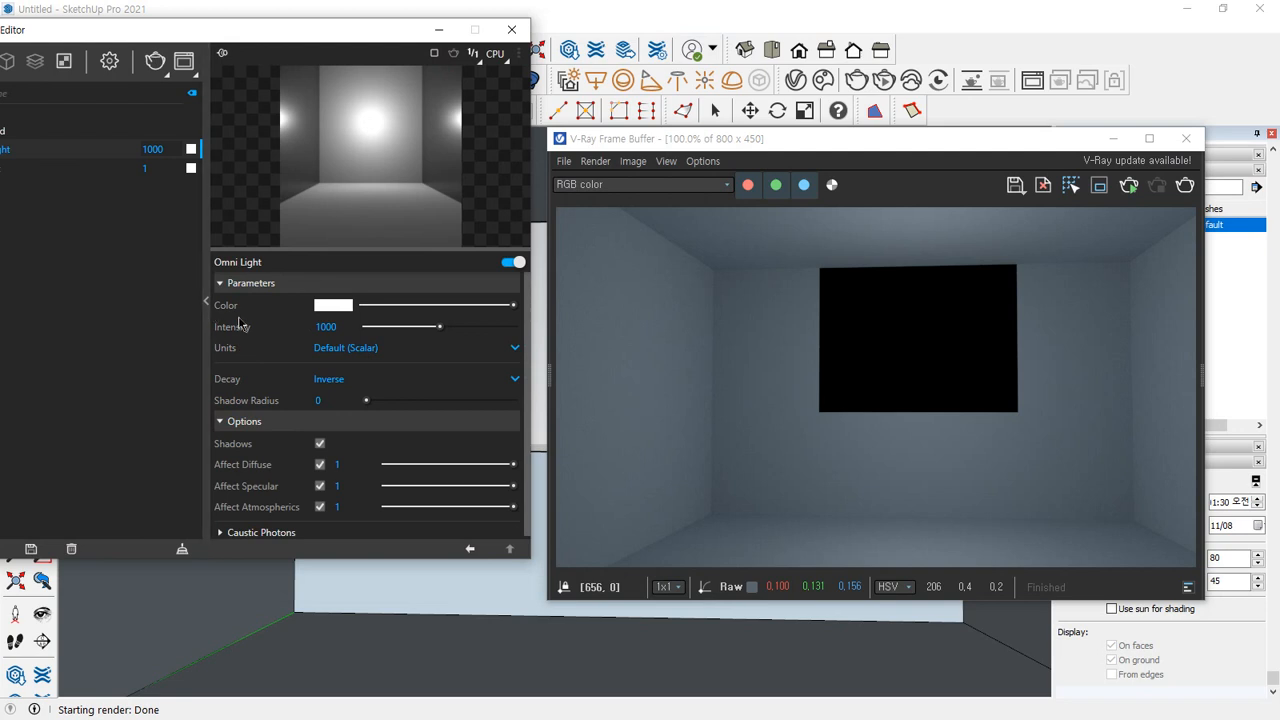
{"action": "scroll", "coordinate": [299, 378], "scroll_direction": "down", "scroll_amount": 1}
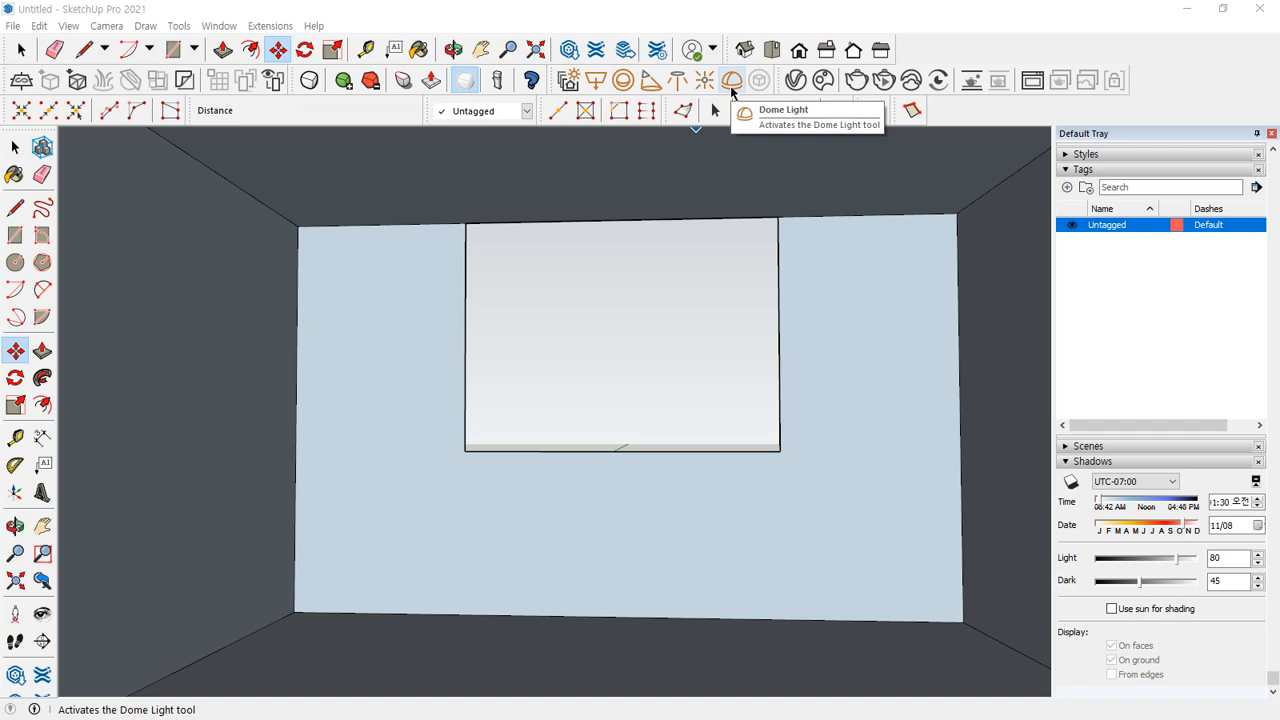
Place a Dome Light on the middle of the room's roof
{"action": "scroll", "coordinate": [677, 409], "scroll_direction": "down", "scroll_amount": 10}
{"action": "middle_click_drag", "start_coordinate": [737, 340], "coordinate": [643, 397]}
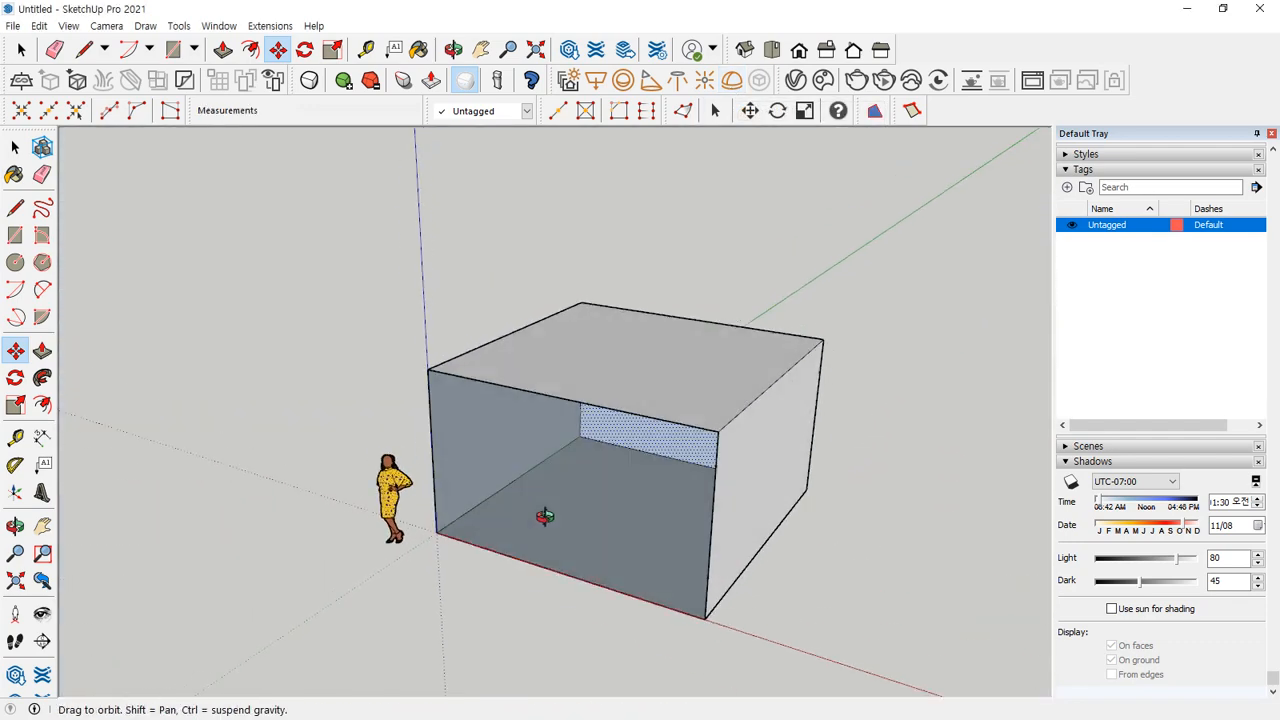
{"action": "key", "text": "space"}
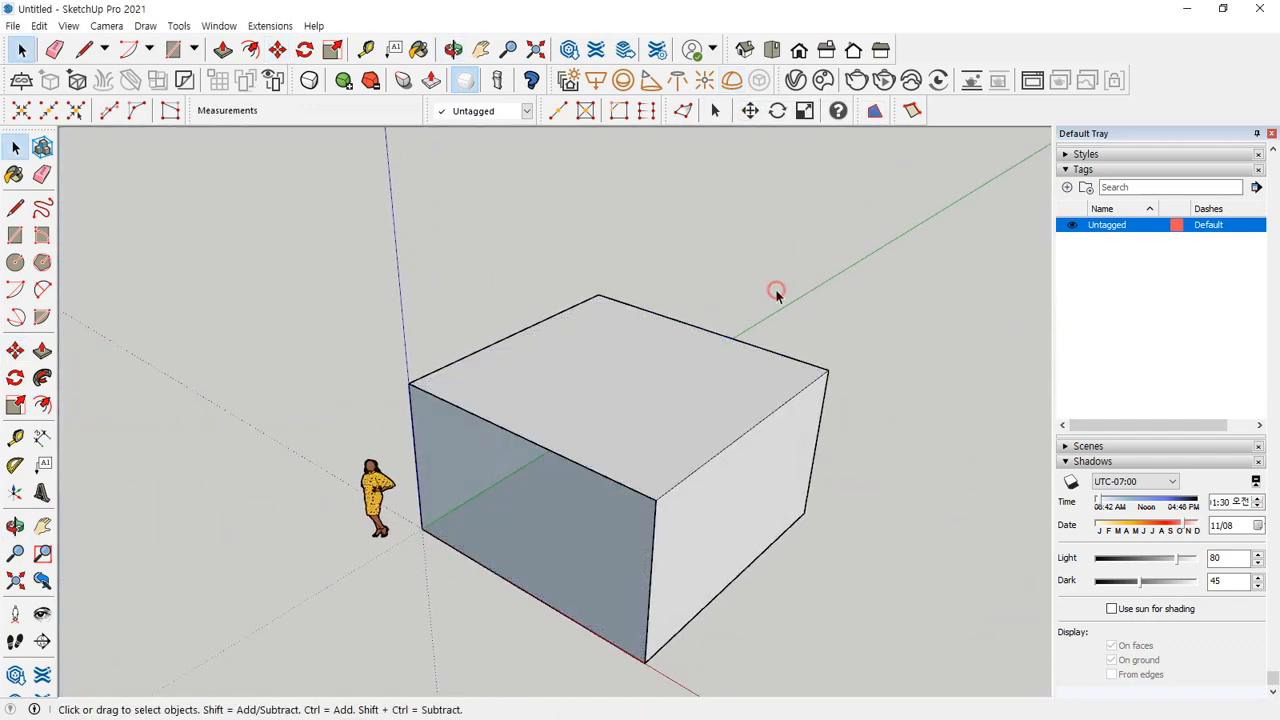
{"action": "left_click", "coordinate": [731, 81]}
{"action": "left_click", "coordinate": [601, 389]}
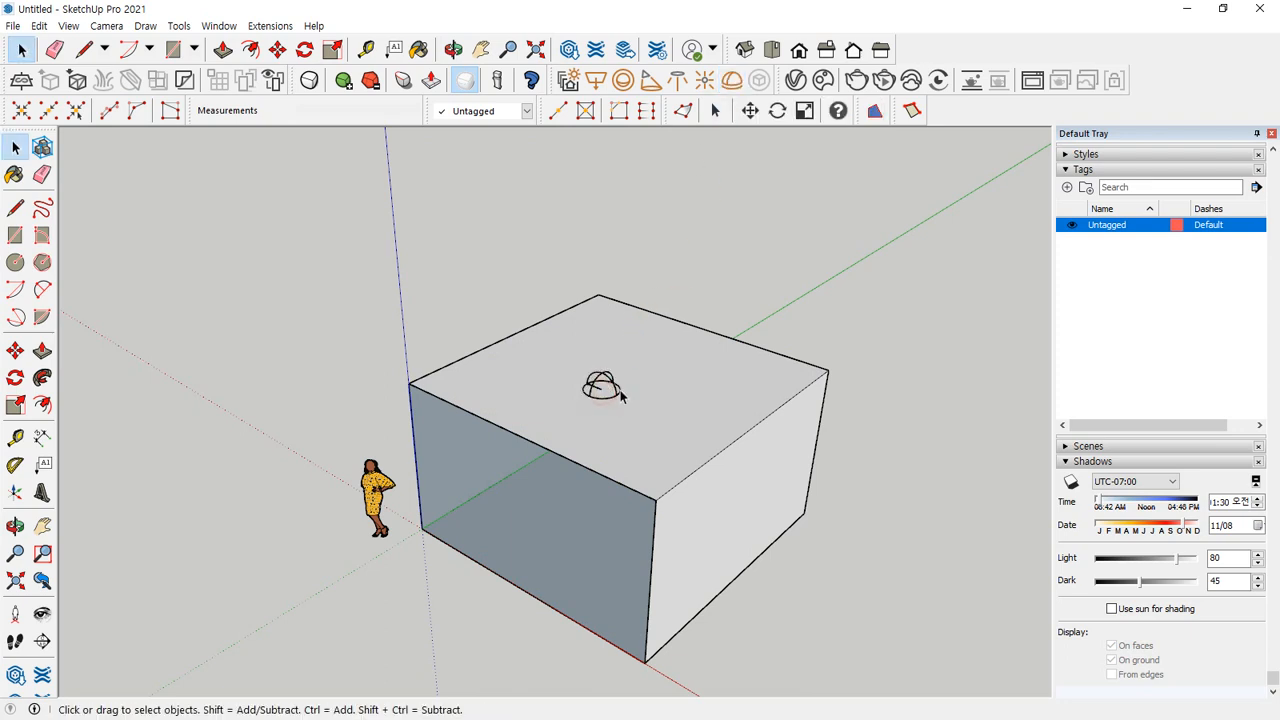
{"action": "scroll", "coordinate": [574, 410], "scroll_direction": "up", "scroll_amount": 6}
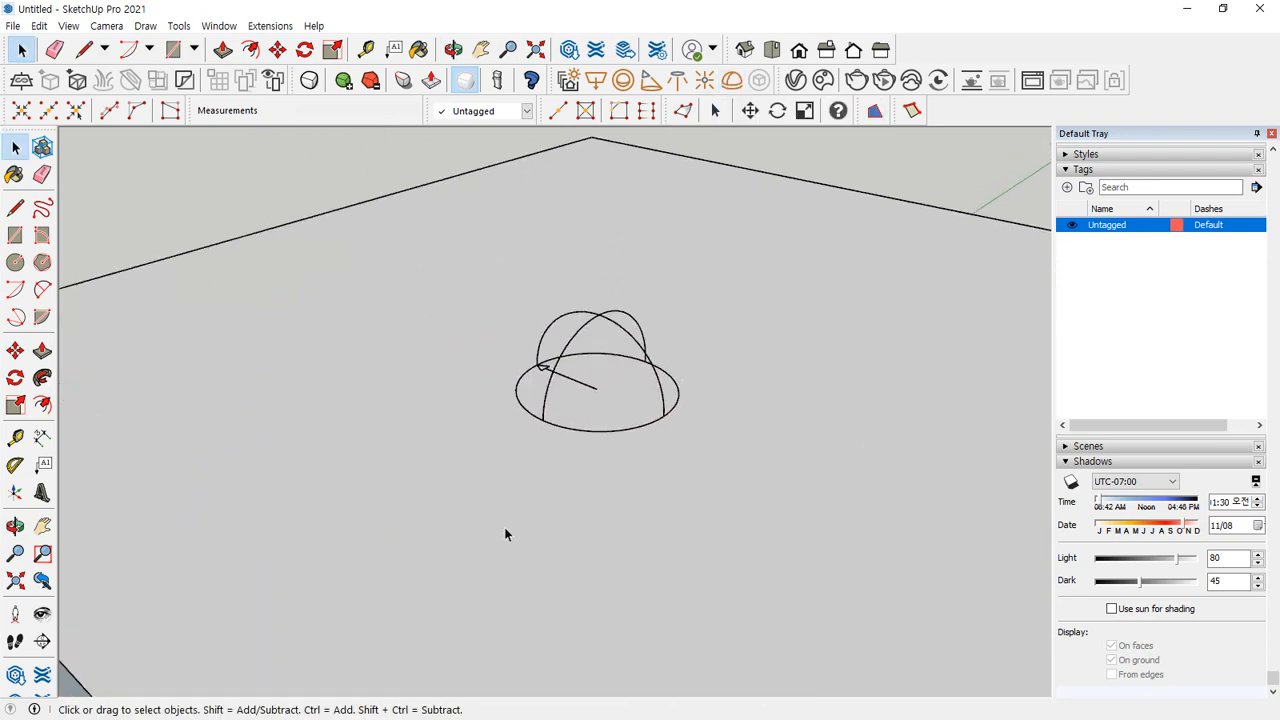
{"action": "key", "text": "ctrl+alt+d"}
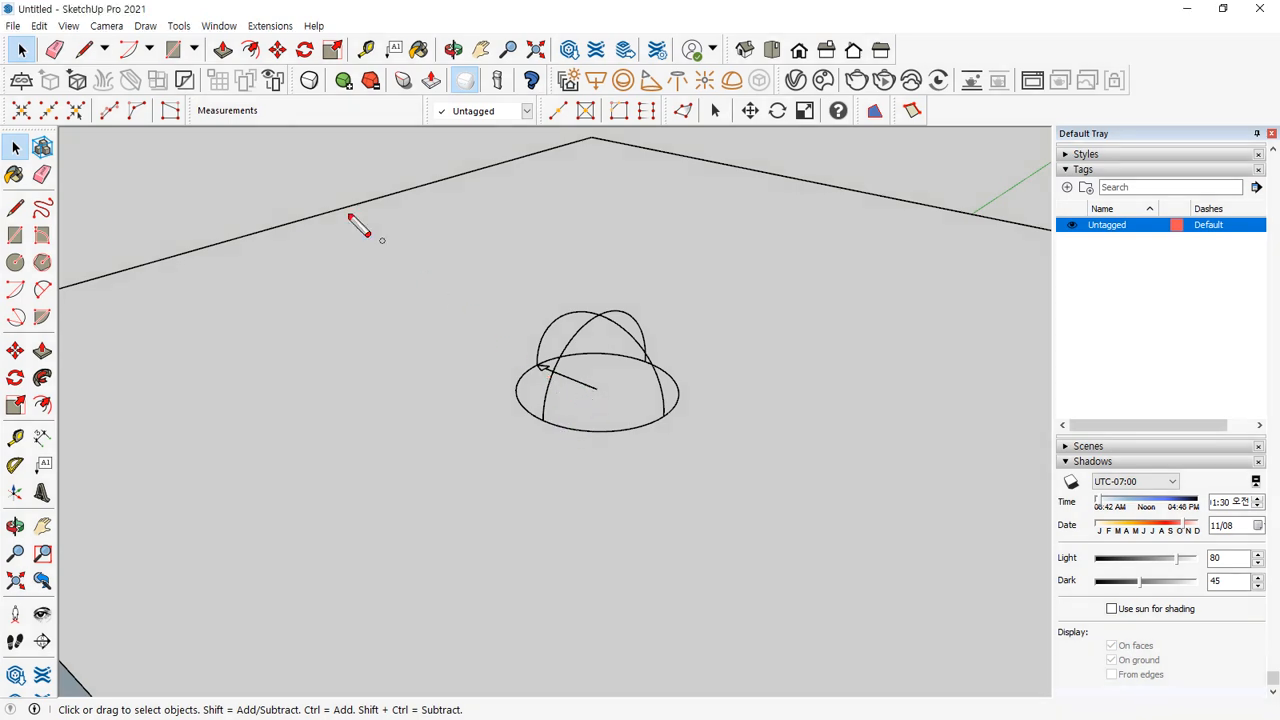
{"action": "mouse_move", "coordinate": [263, 180]}
{"action": "left_mouse_down"}
{"action": "mouse_move", "coordinate": [287, 178]}
{"action": "mouse_move", "coordinate": [534, 302]}
{"action": "mouse_move", "coordinate": [518, 328]}
{"action": "left_mouse_up"}
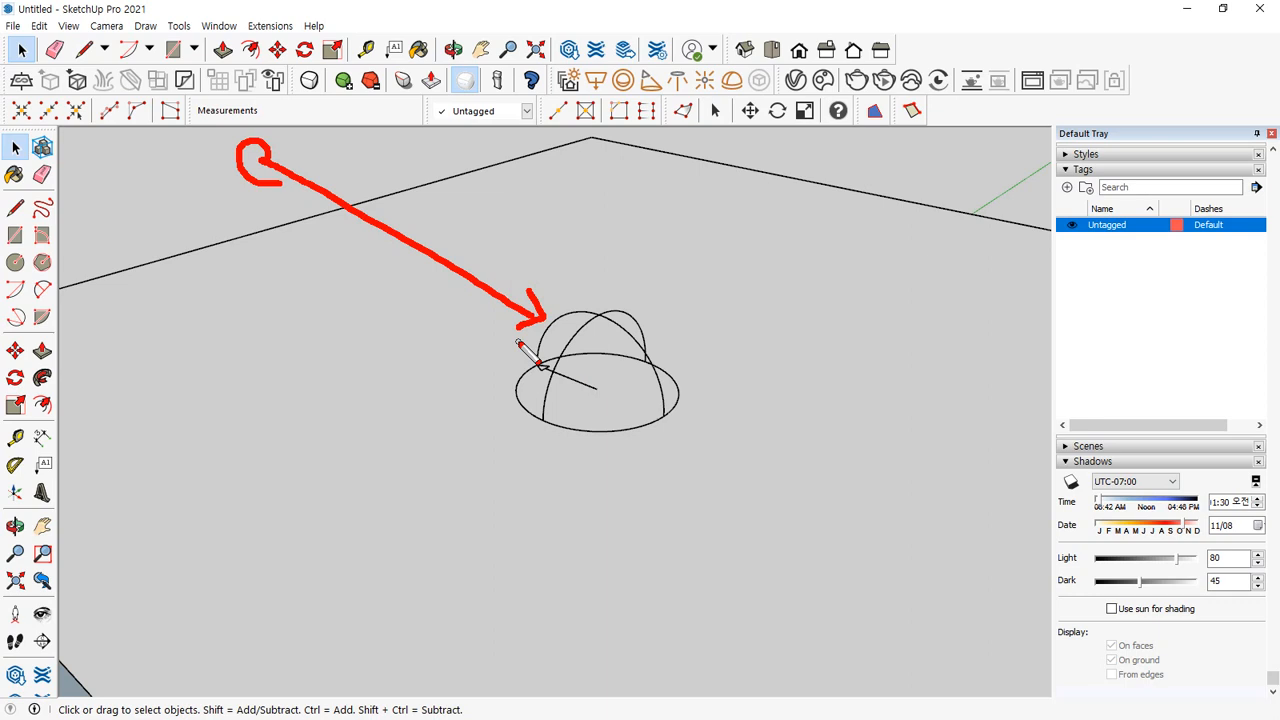
{"action": "key", "text": "Escape"}
Run a test render of the room's exterior lit by the Dome Light, view the whole image and close it
{"action": "scroll", "coordinate": [680, 226], "scroll_direction": "down", "scroll_amount": 3}
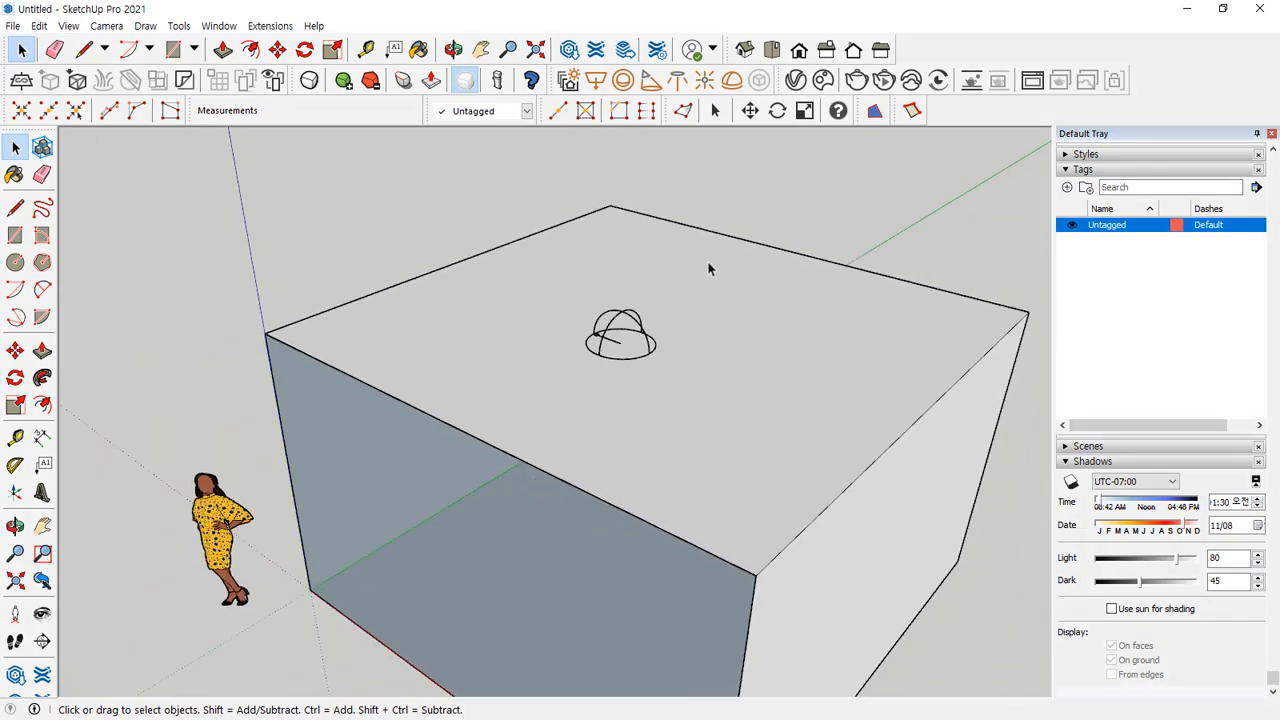
{"action": "left_click", "coordinate": [854, 82]}
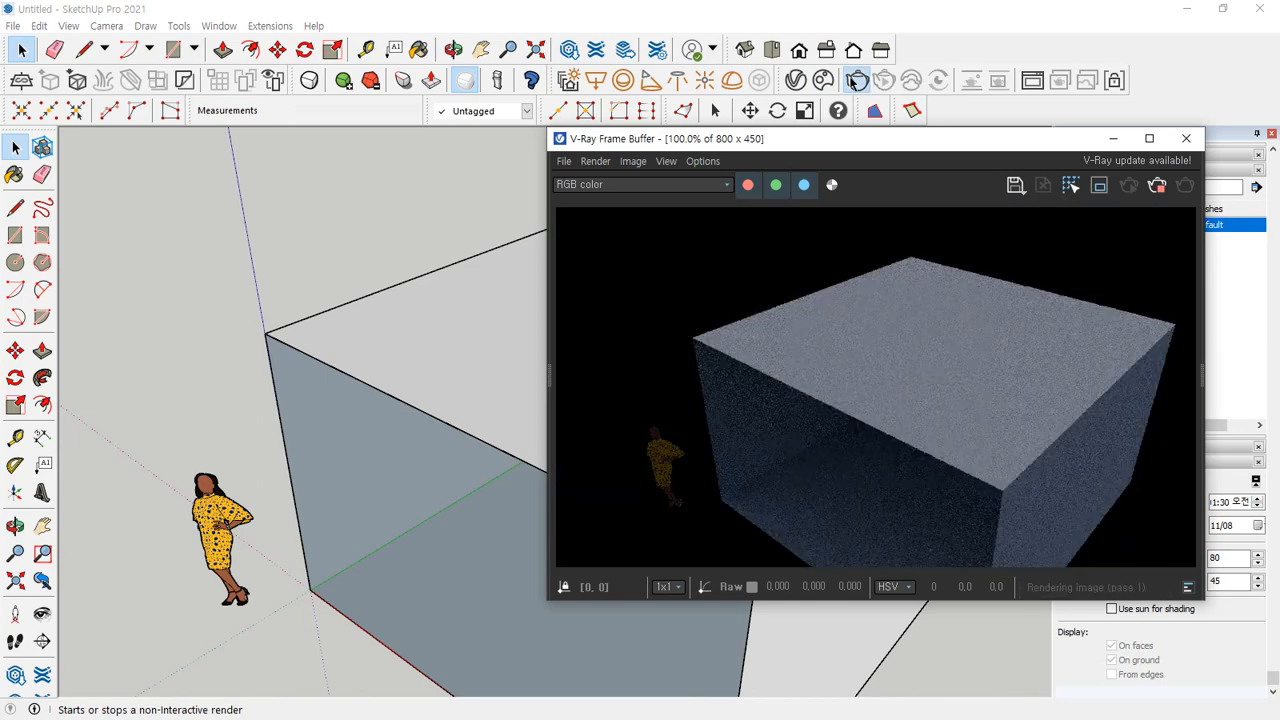
{"action": "scroll", "coordinate": [935, 416], "scroll_direction": "down", "scroll_amount": 2}
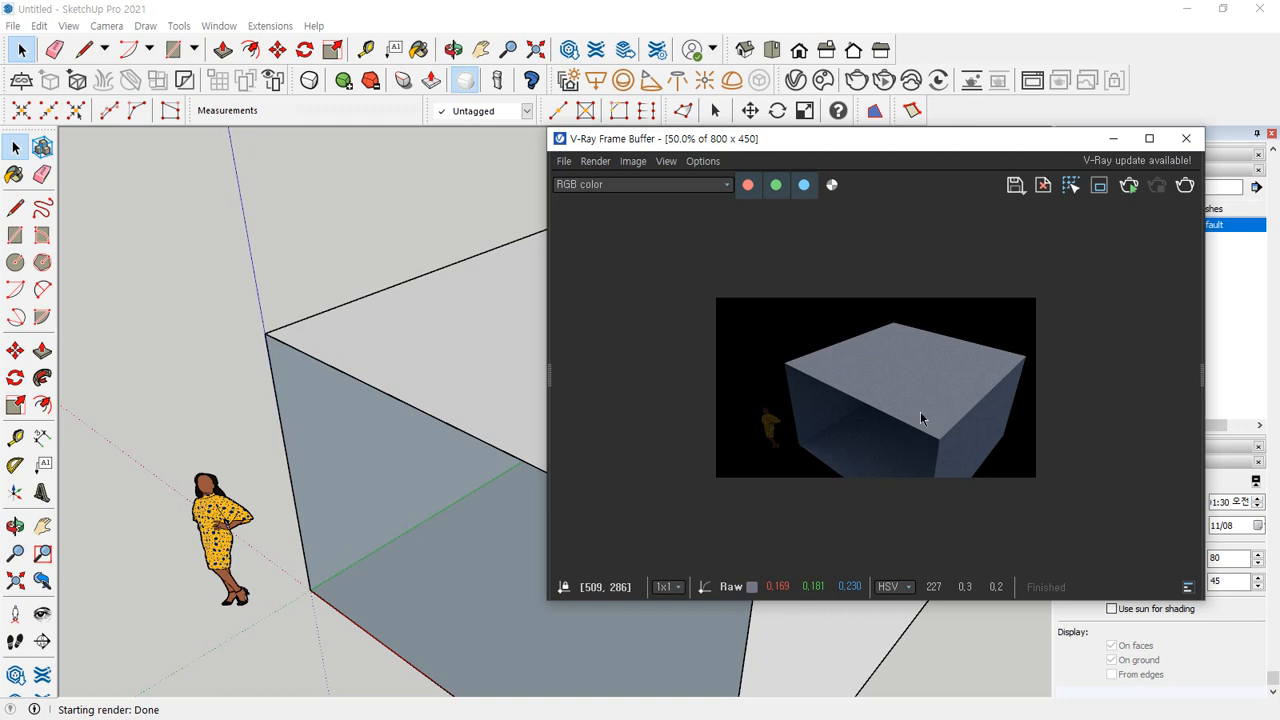
{"action": "left_click", "coordinate": [1186, 138]}
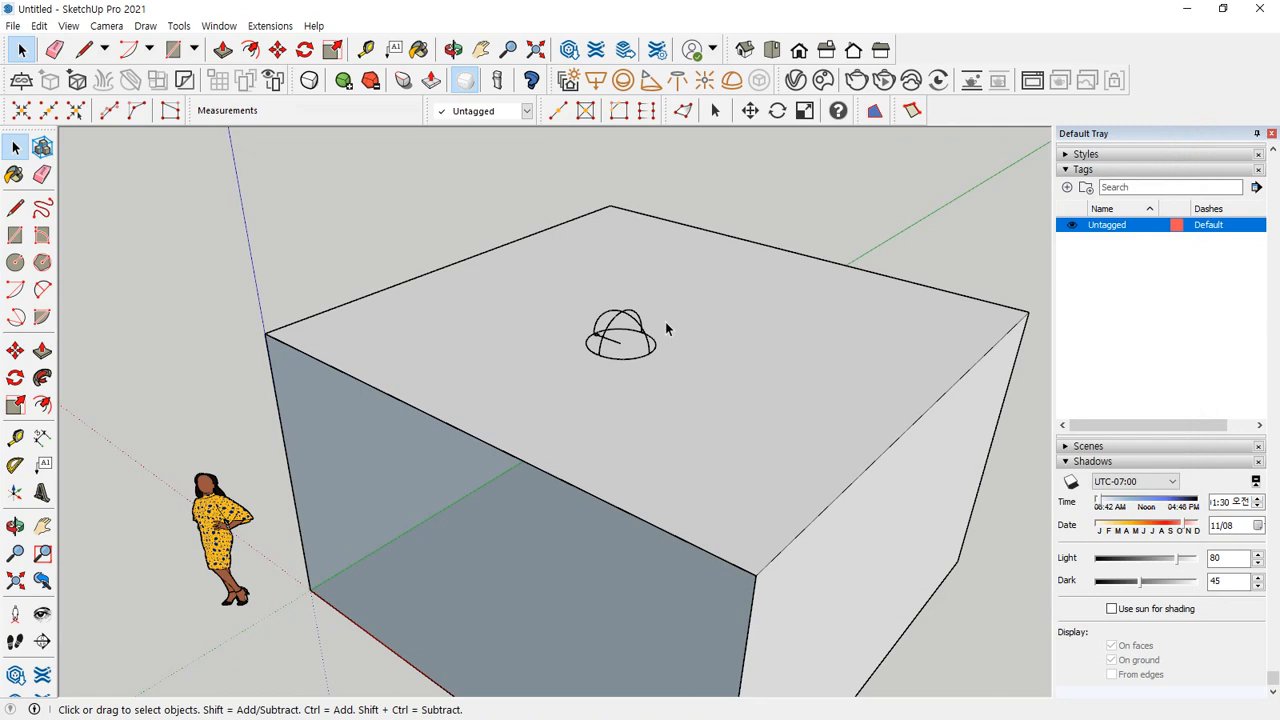
Rotate the Dome Light about its centre, turning its direction arrow slightly toward the room's open front
{"action": "left_click", "coordinate": [614, 328]}
{"action": "scroll", "coordinate": [612, 332], "scroll_direction": "up", "scroll_amount": 5}
{"action": "key", "text": "q"}
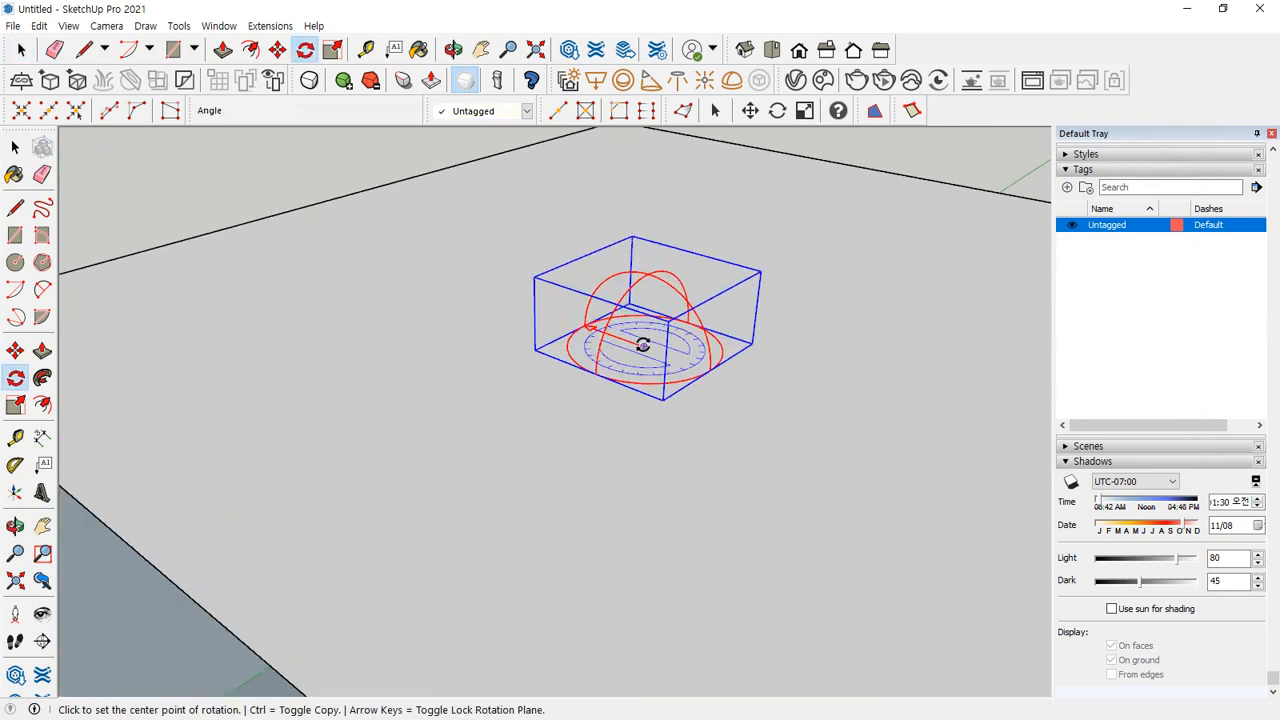
{"action": "left_click", "coordinate": [643, 345]}
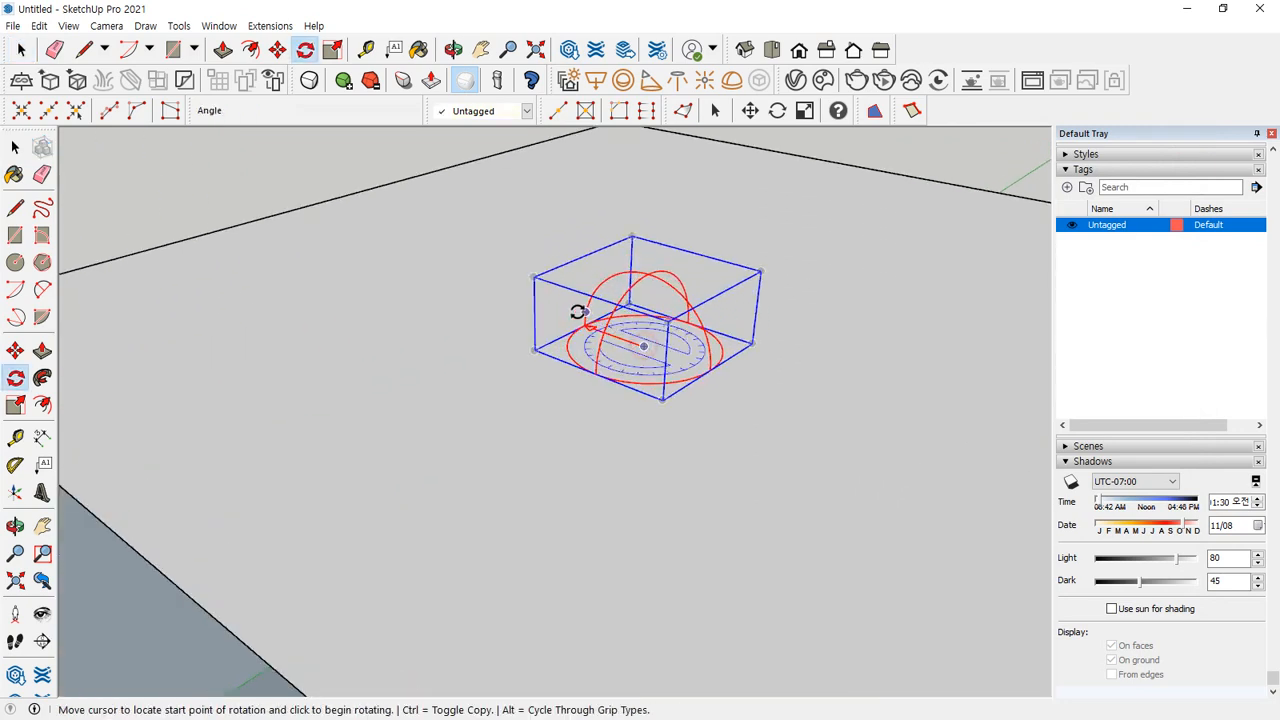
{"action": "left_click", "coordinate": [496, 277]}
{"action": "left_click", "coordinate": [383, 366]}
{"action": "scroll", "coordinate": [400, 370], "scroll_direction": "down", "scroll_amount": 5}
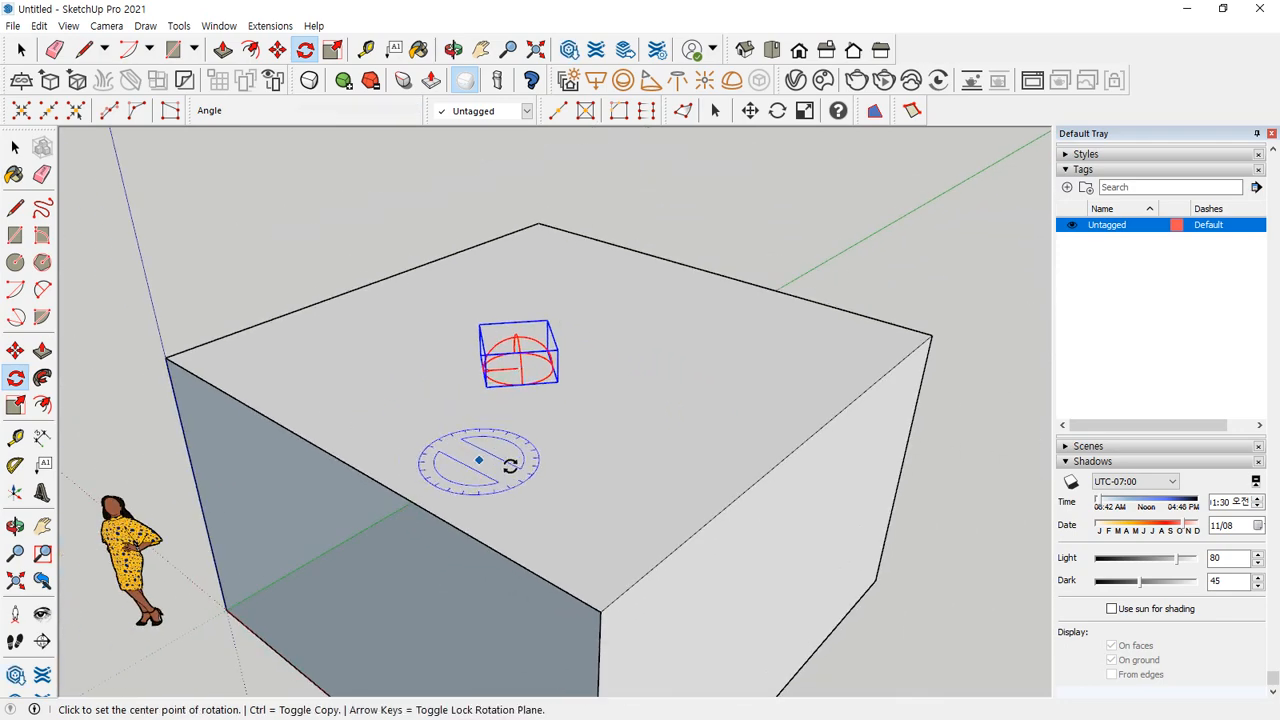
{"action": "middle_click_drag", "start_coordinate": [510, 466], "coordinate": [605, 398]}
{"action": "mouse_move", "coordinate": [1183, 530]}
{"action": "left_mouse_down"}
{"action": "mouse_move", "coordinate": [1150, 565]}
{"action": "mouse_move", "coordinate": [1105, 470]}
{"action": "mouse_move", "coordinate": [1214, 523]}
{"action": "mouse_move", "coordinate": [1190, 533]}
{"action": "left_mouse_up"}
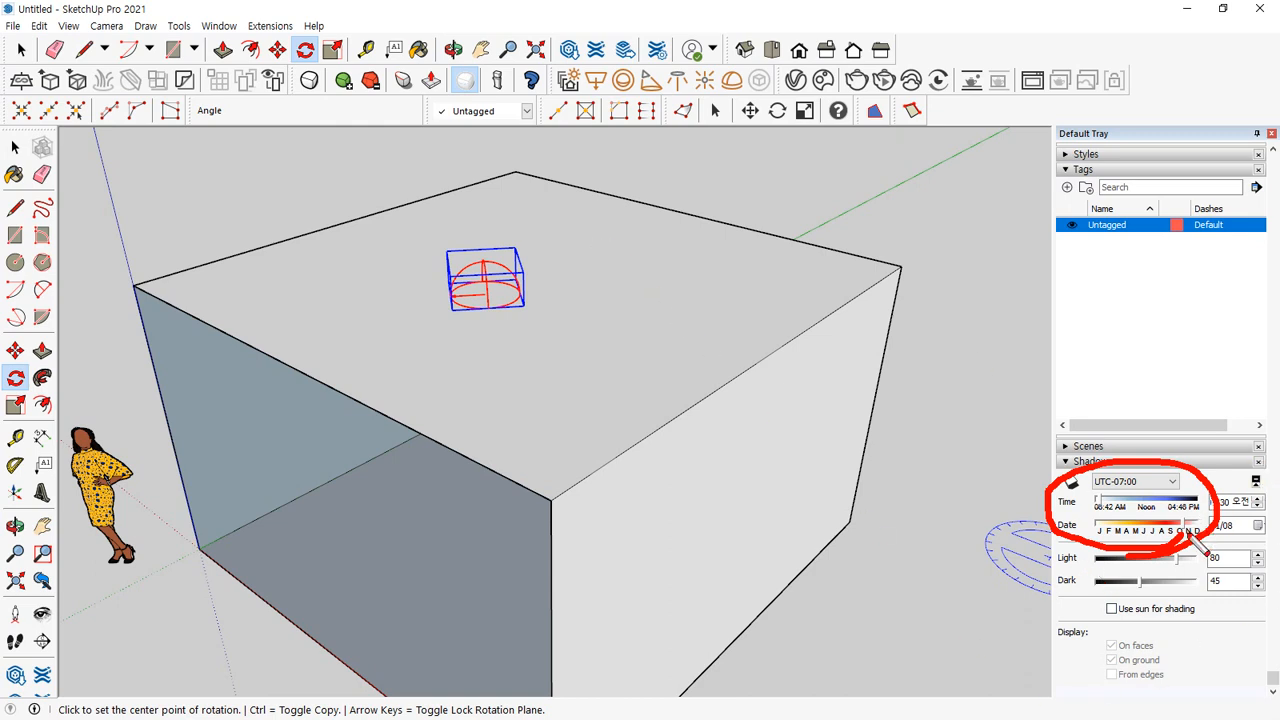
{"action": "mouse_move", "coordinate": [1185, 556]}
{"action": "left_mouse_down"}
{"action": "mouse_move", "coordinate": [1145, 400]}
{"action": "mouse_move", "coordinate": [1199, 567]}
{"action": "left_mouse_up"}
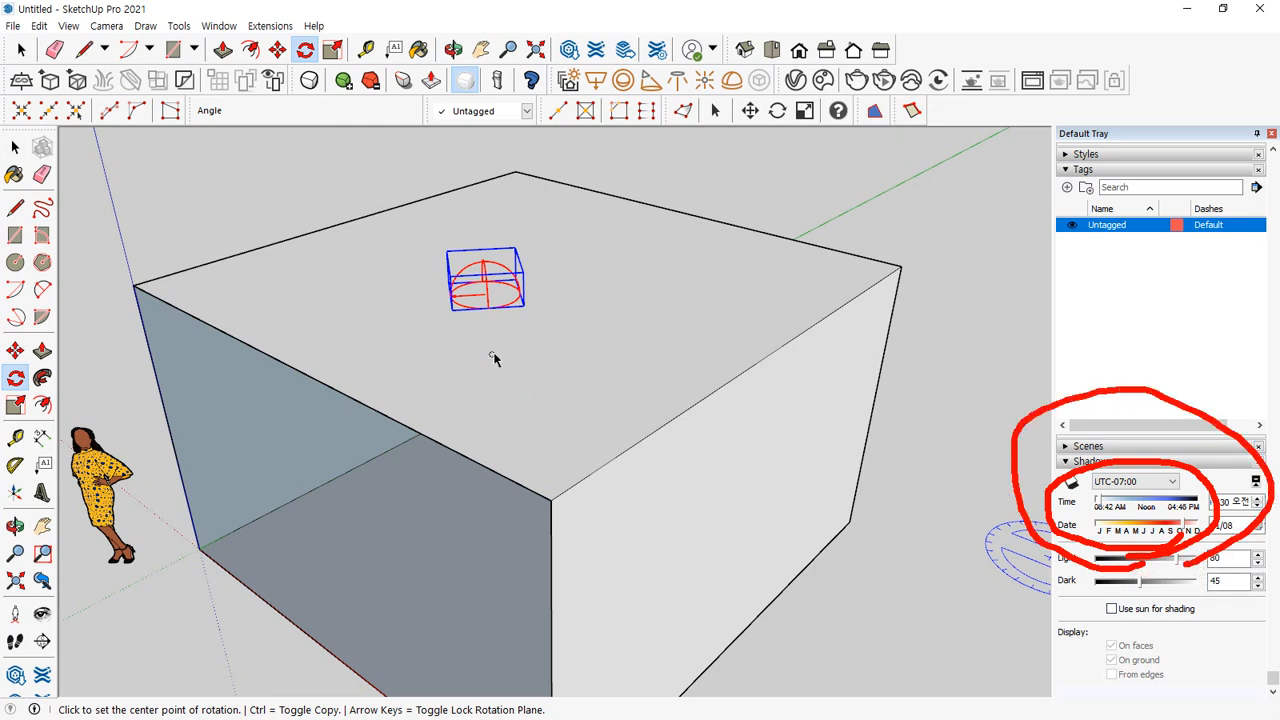
Set the shadow time to 1:30 PM and turn on shadow display
{"action": "scroll", "coordinate": [494, 357], "scroll_direction": "down", "scroll_amount": 5}
{"action": "middle_click_drag", "start_coordinate": [494, 357], "coordinate": [540, 440]}
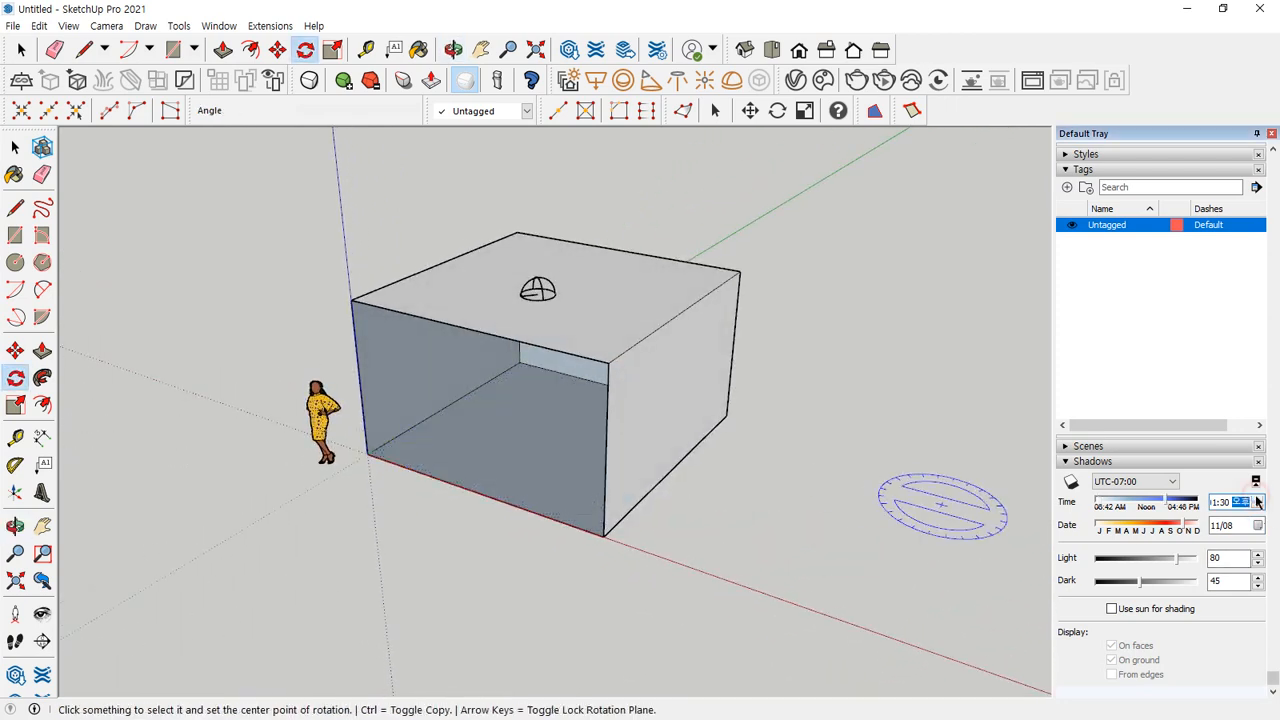
{"action": "left_click", "coordinate": [1071, 481]}
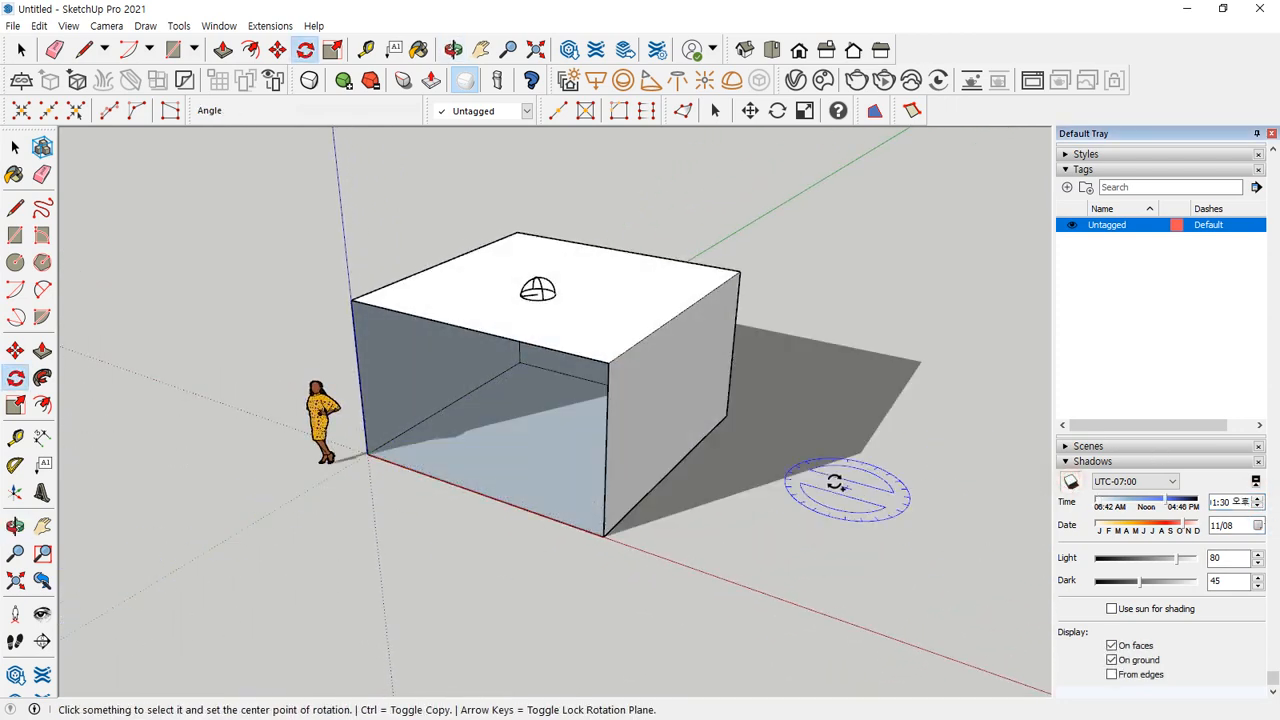
{"action": "mouse_move", "coordinate": [344, 505]}
{"action": "left_mouse_down"}
{"action": "mouse_move", "coordinate": [694, 434]}
{"action": "mouse_move", "coordinate": [665, 488]}
{"action": "left_mouse_up"}
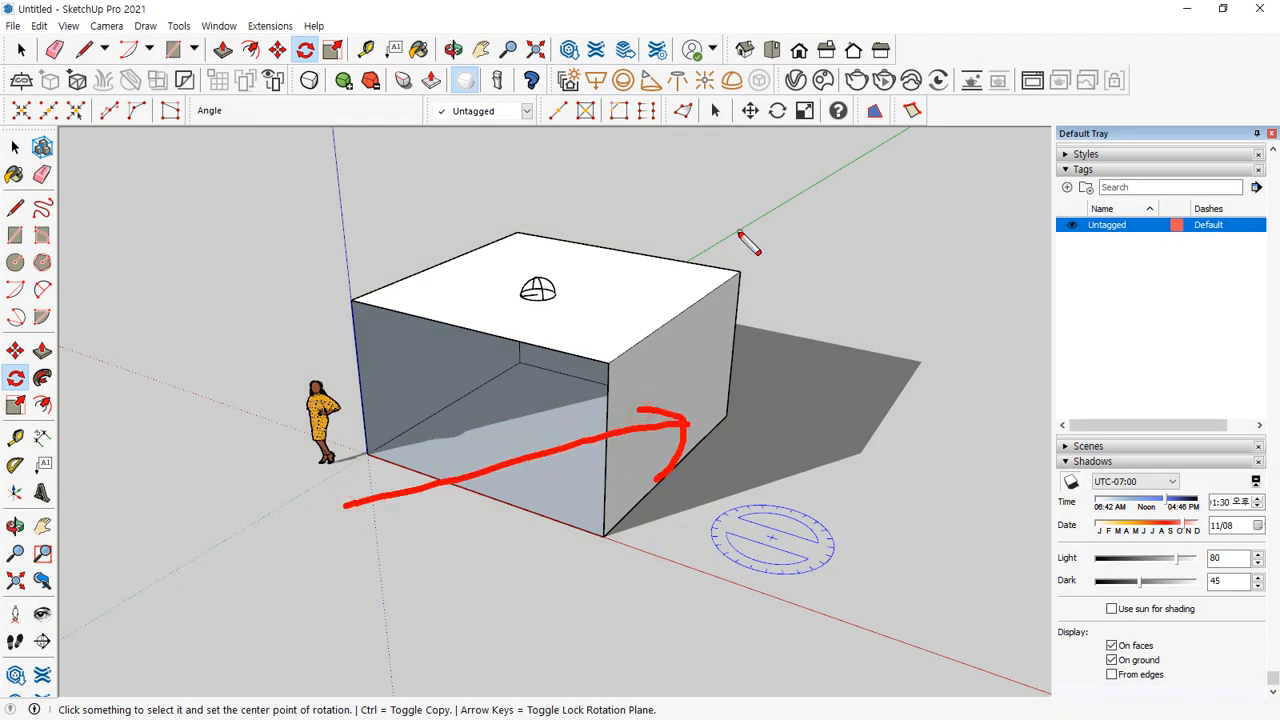
{"action": "mouse_move", "coordinate": [614, 265]}
{"action": "left_mouse_down"}
{"action": "mouse_move", "coordinate": [612, 312]}
{"action": "mouse_move", "coordinate": [614, 286]}
{"action": "left_mouse_up"}
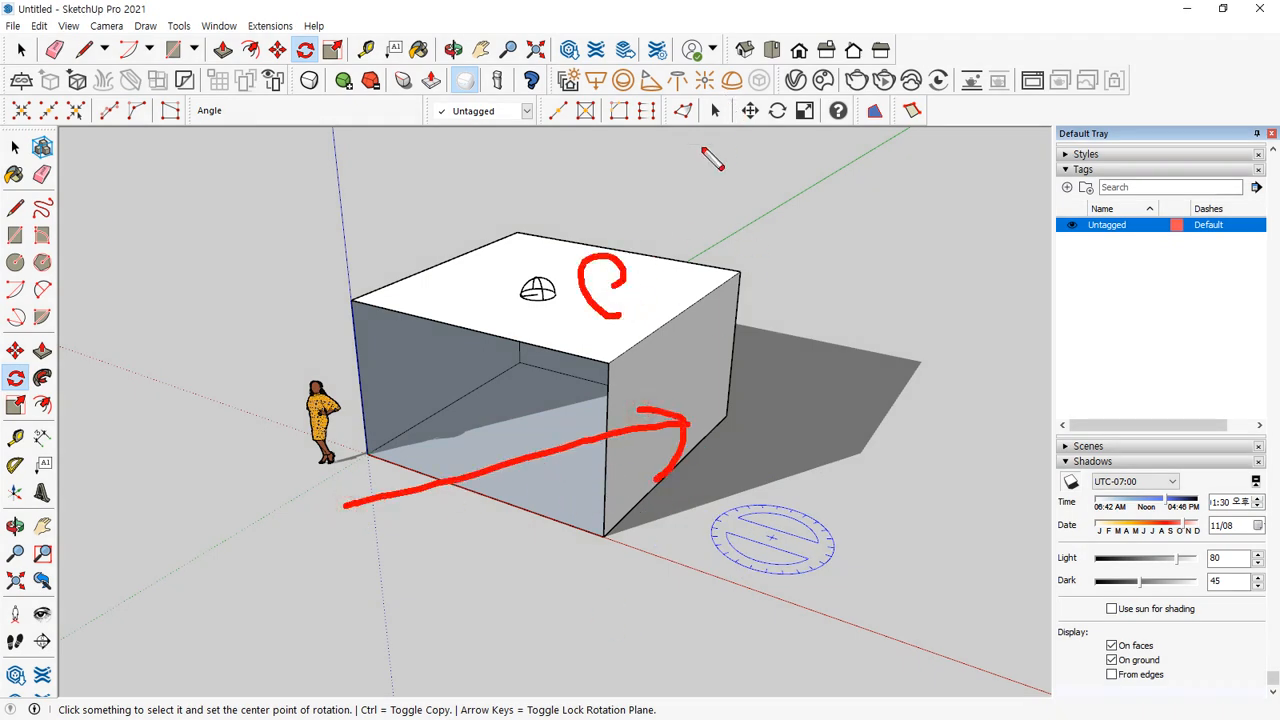
{"action": "mouse_move", "coordinate": [718, 104]}
{"action": "left_mouse_down"}
{"action": "mouse_move", "coordinate": [575, 372]}
{"action": "mouse_move", "coordinate": [582, 388]}
{"action": "mouse_move", "coordinate": [613, 366]}
{"action": "left_mouse_up"}
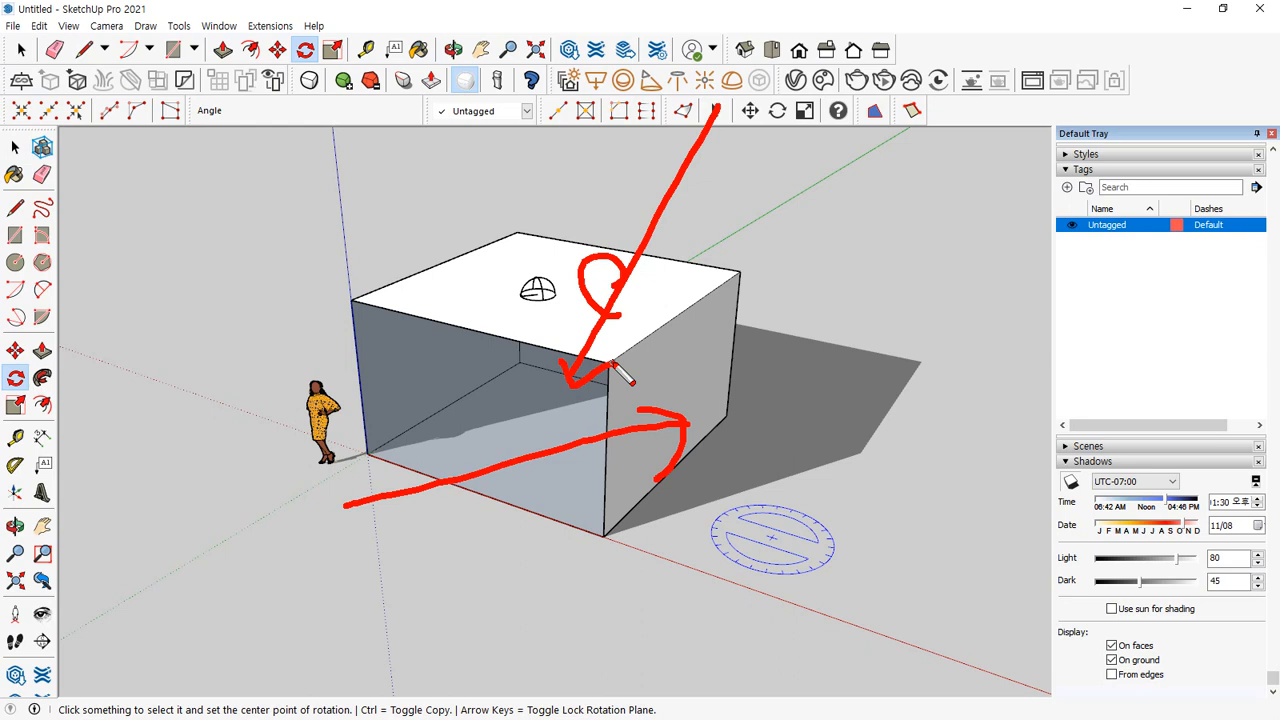
{"action": "key", "text": "Escape"}
Set the shadow time back to 1:30 AM
{"action": "left_click", "coordinate": [645, 363]}
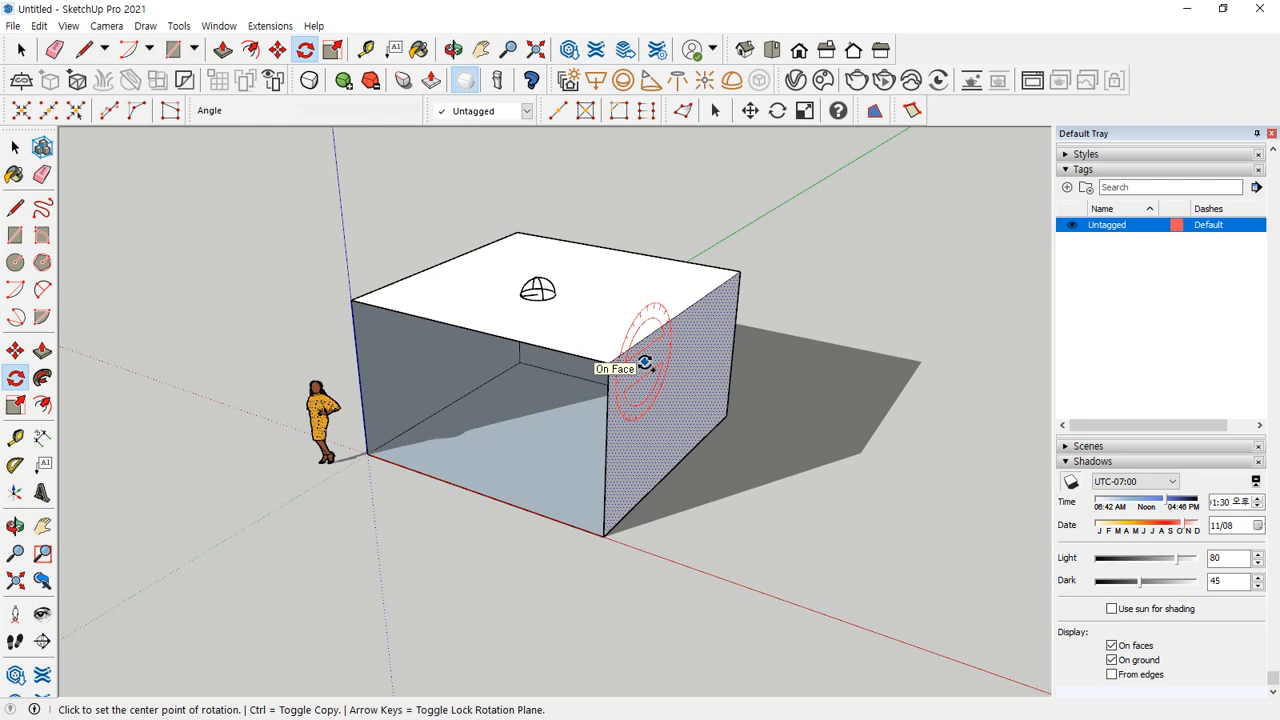
{"action": "key", "text": "Escape"}
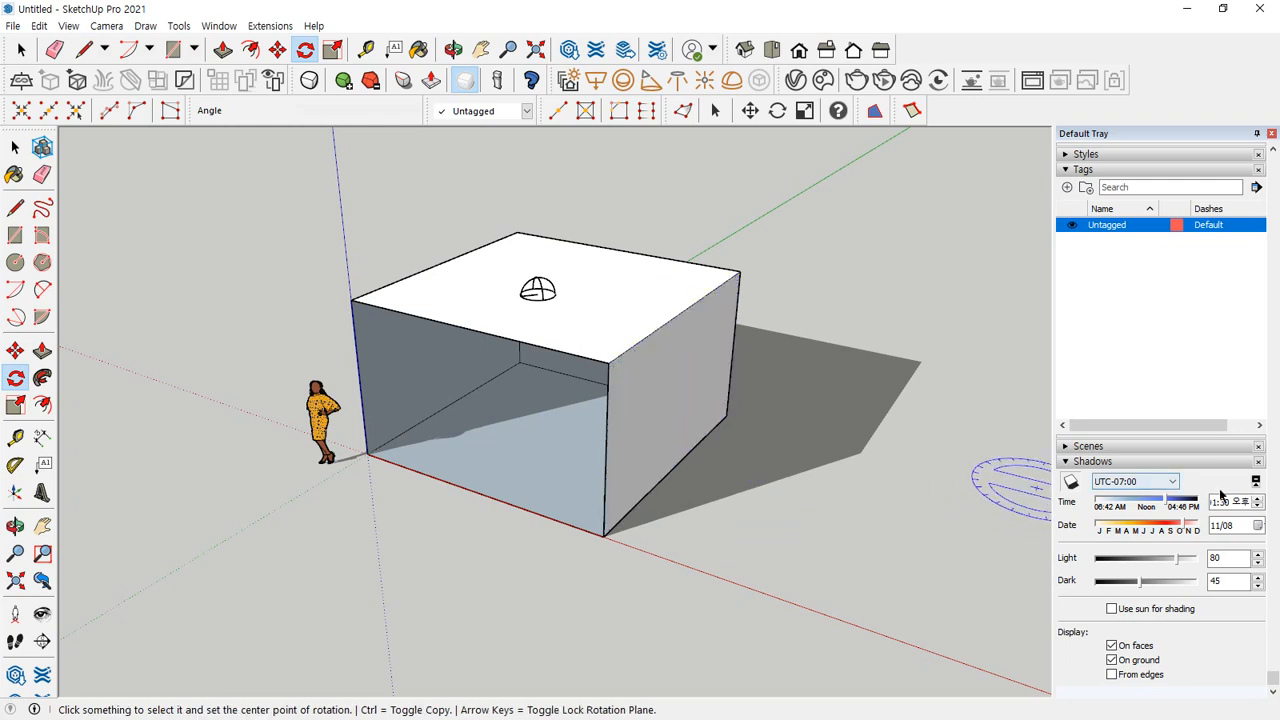
{"action": "left_click", "coordinate": [1258, 506]}
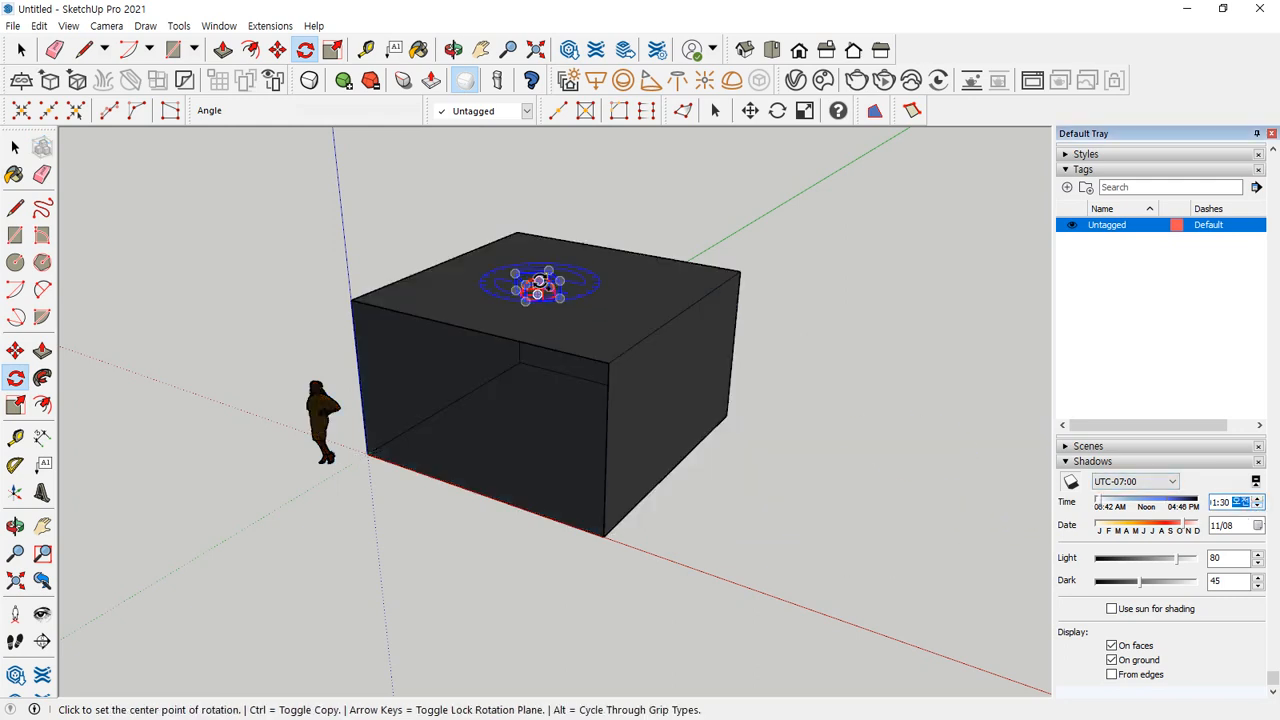
Rotate the Dome Light about its centre by about 150 degrees so its direction arrow points toward the back of the room
{"action": "scroll", "coordinate": [538, 290], "scroll_direction": "up", "scroll_amount": 4}
{"action": "scroll", "coordinate": [536, 289], "scroll_direction": "up", "scroll_amount": 8}
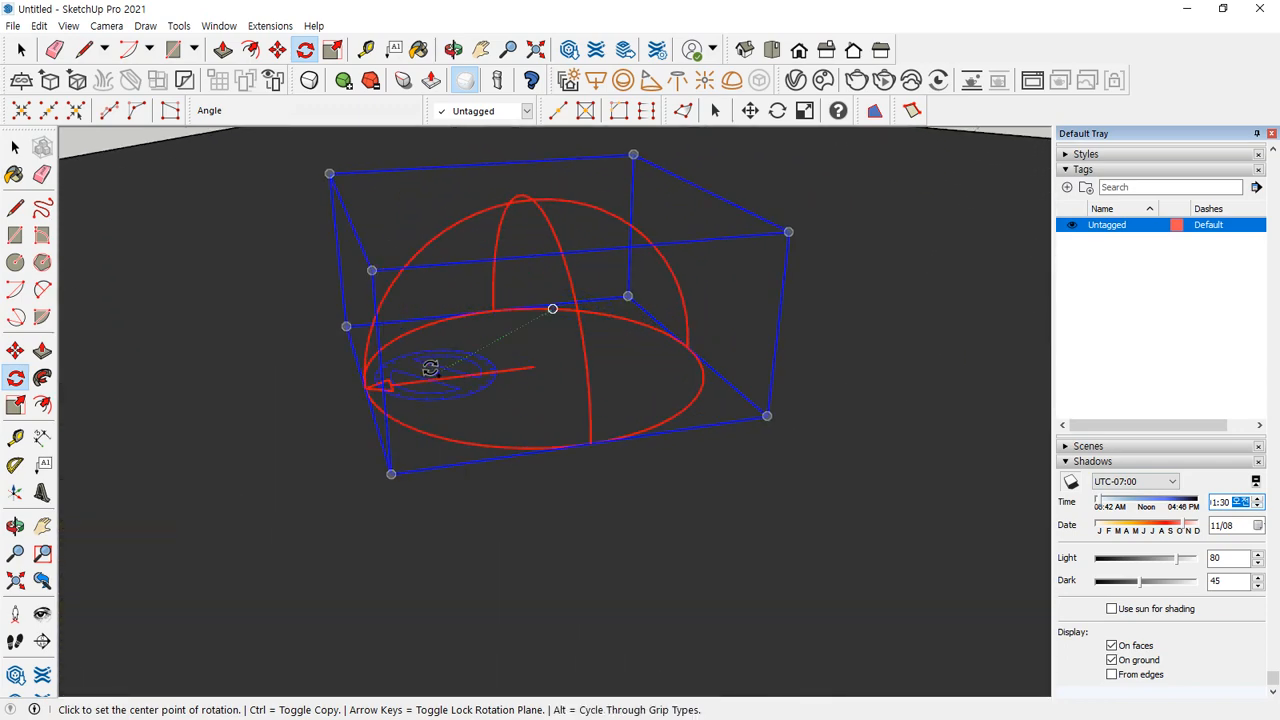
{"action": "mouse_move", "coordinate": [383, 388]}
{"action": "left_mouse_down"}
{"action": "mouse_move", "coordinate": [249, 410]}
{"action": "mouse_move", "coordinate": [262, 427]}
{"action": "left_mouse_up"}
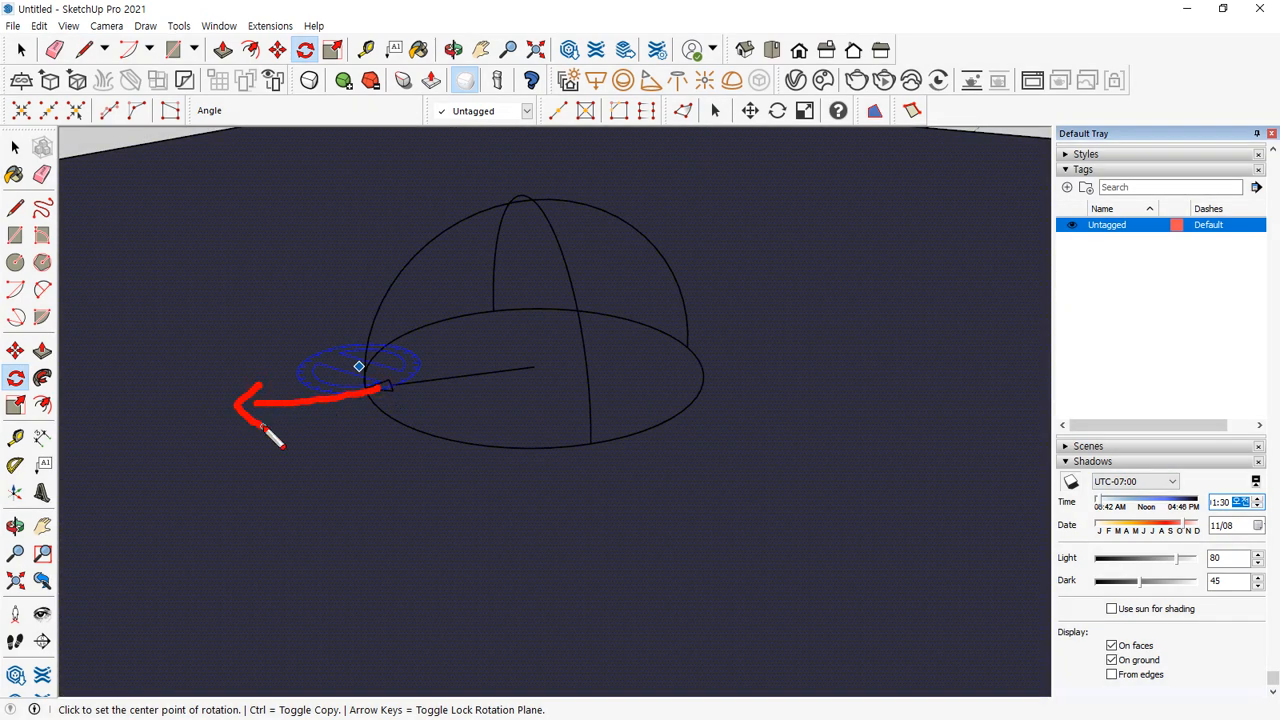
{"action": "key", "text": "Escape"}
{"action": "key", "text": "space"}
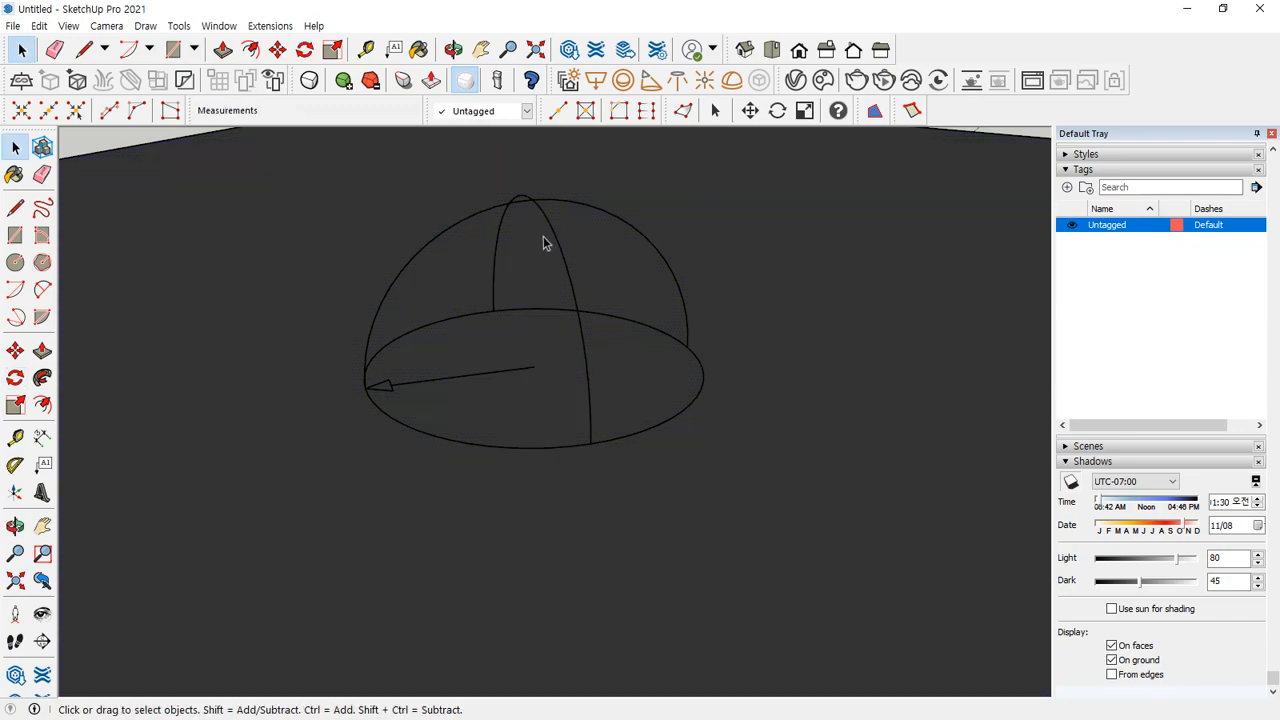
{"action": "left_click", "coordinate": [540, 206]}
{"action": "key", "text": "q"}
{"action": "left_click", "coordinate": [534, 366]}
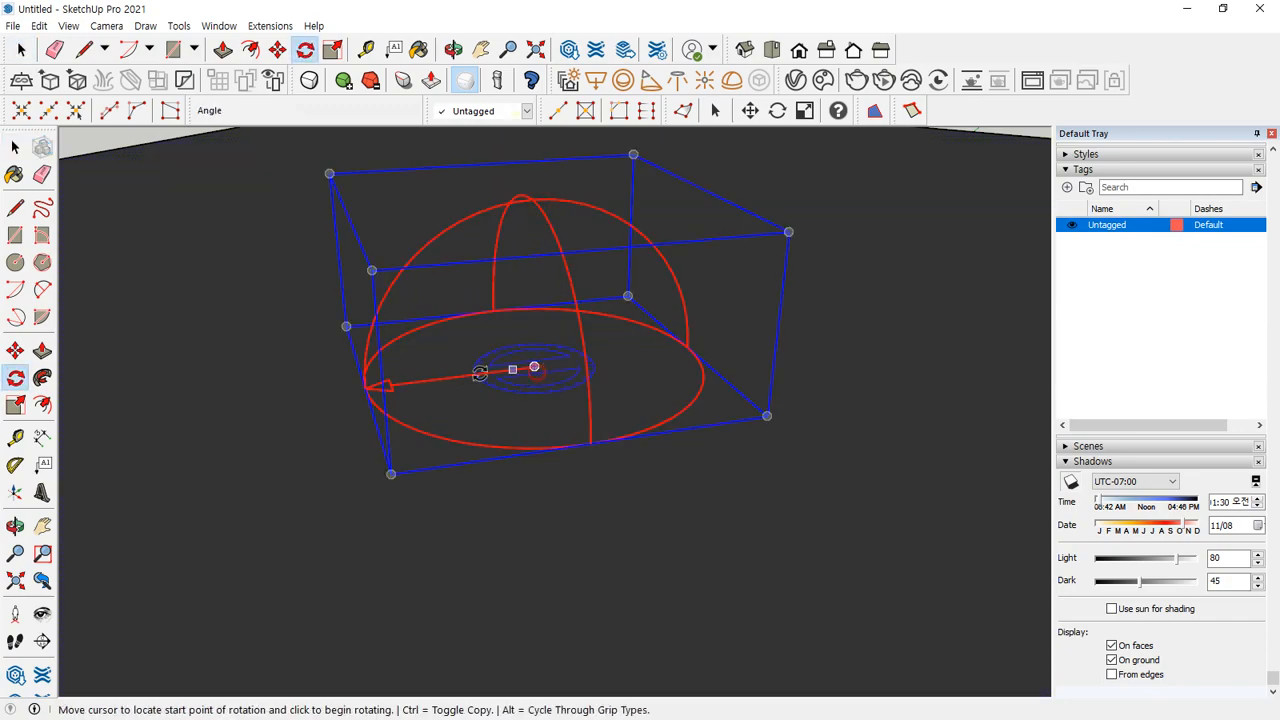
{"action": "left_click", "coordinate": [303, 403]}
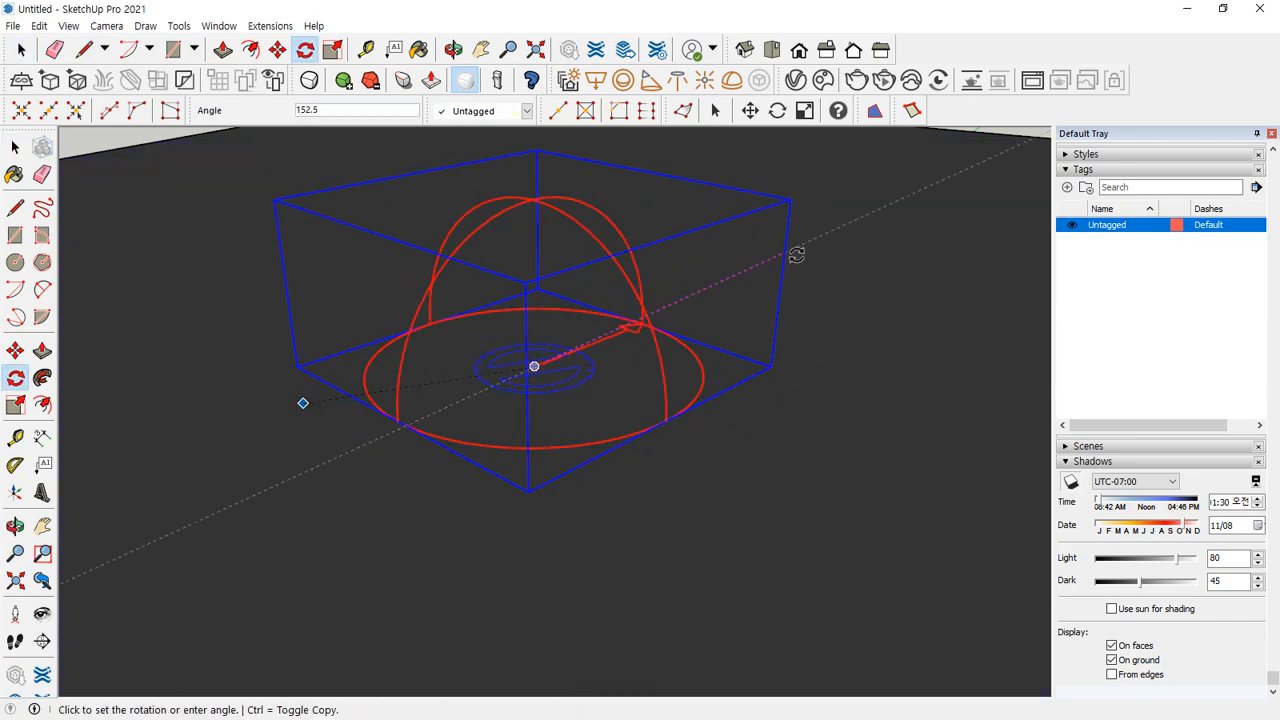
{"action": "scroll", "coordinate": [877, 273], "scroll_direction": "down", "scroll_amount": 2}
{"action": "scroll", "coordinate": [877, 273], "scroll_direction": "down", "scroll_amount": 2}
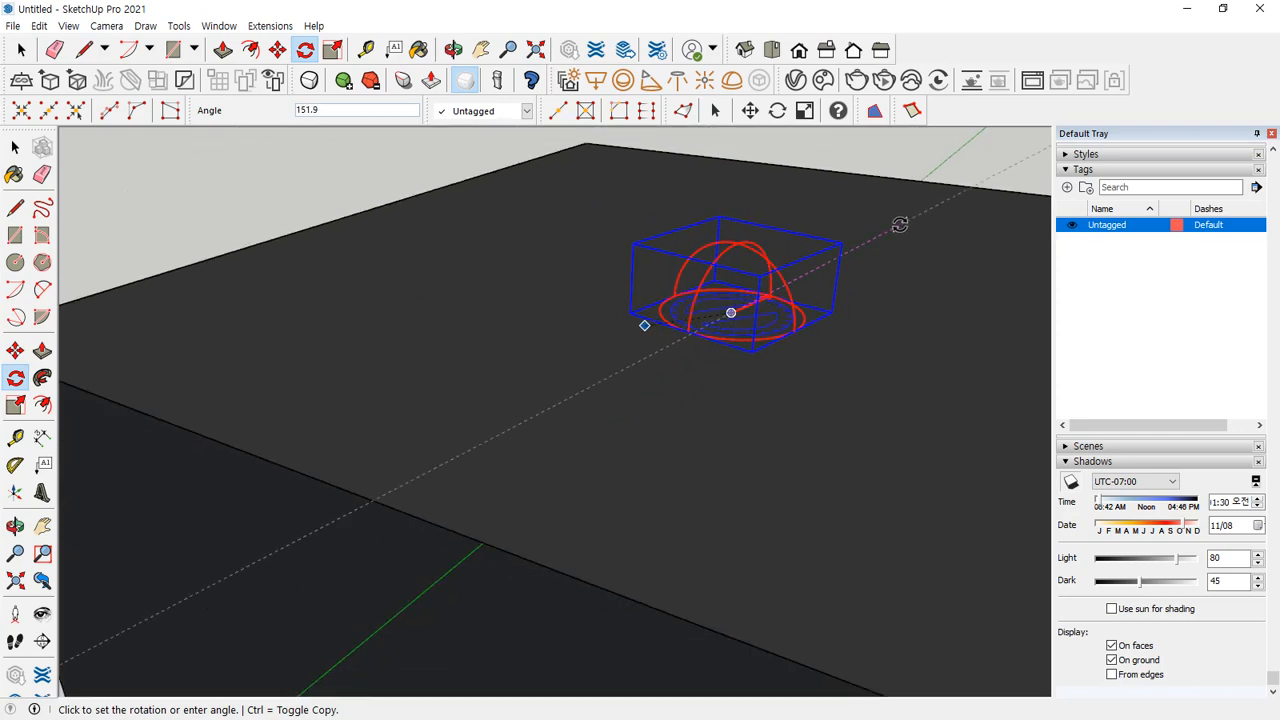
{"action": "left_click", "coordinate": [900, 248]}
Add a V-Ray Infinite Plane at the model origin
{"action": "scroll", "coordinate": [897, 263], "scroll_direction": "down", "scroll_amount": 3}
{"action": "middle_click_drag", "start_coordinate": [831, 314], "coordinate": [660, 345]}
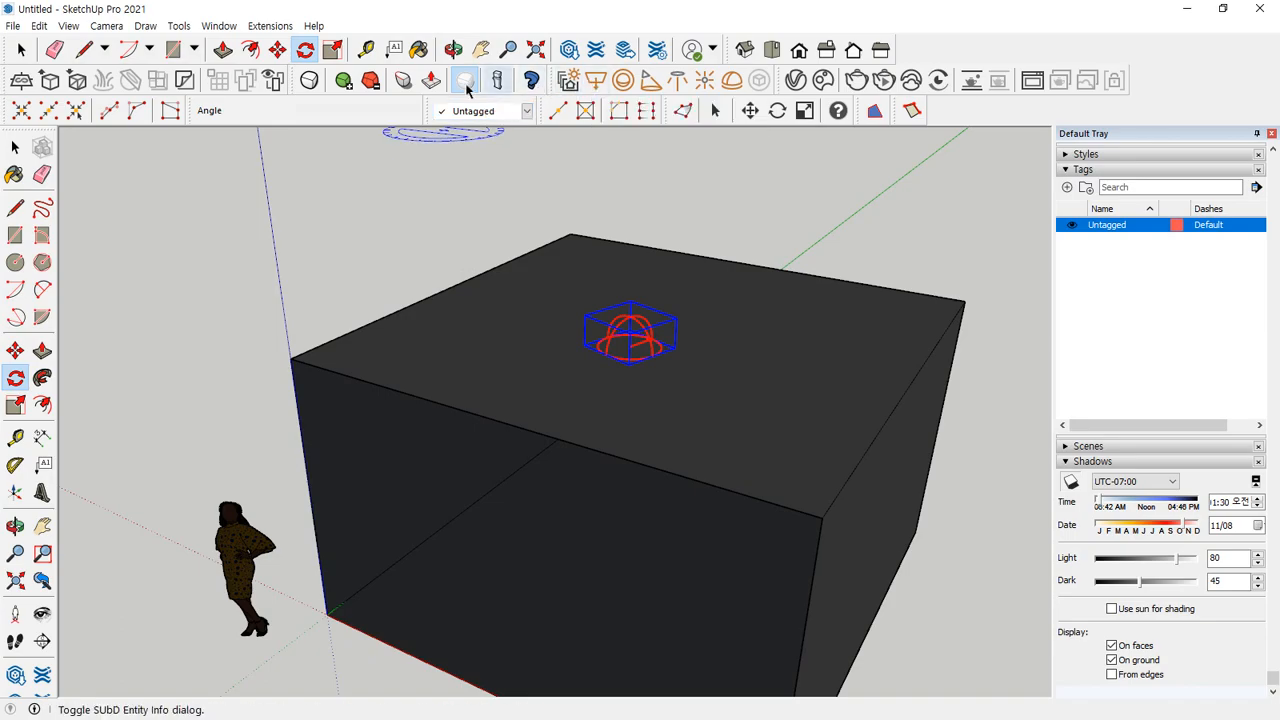
{"action": "left_click", "coordinate": [18, 84]}
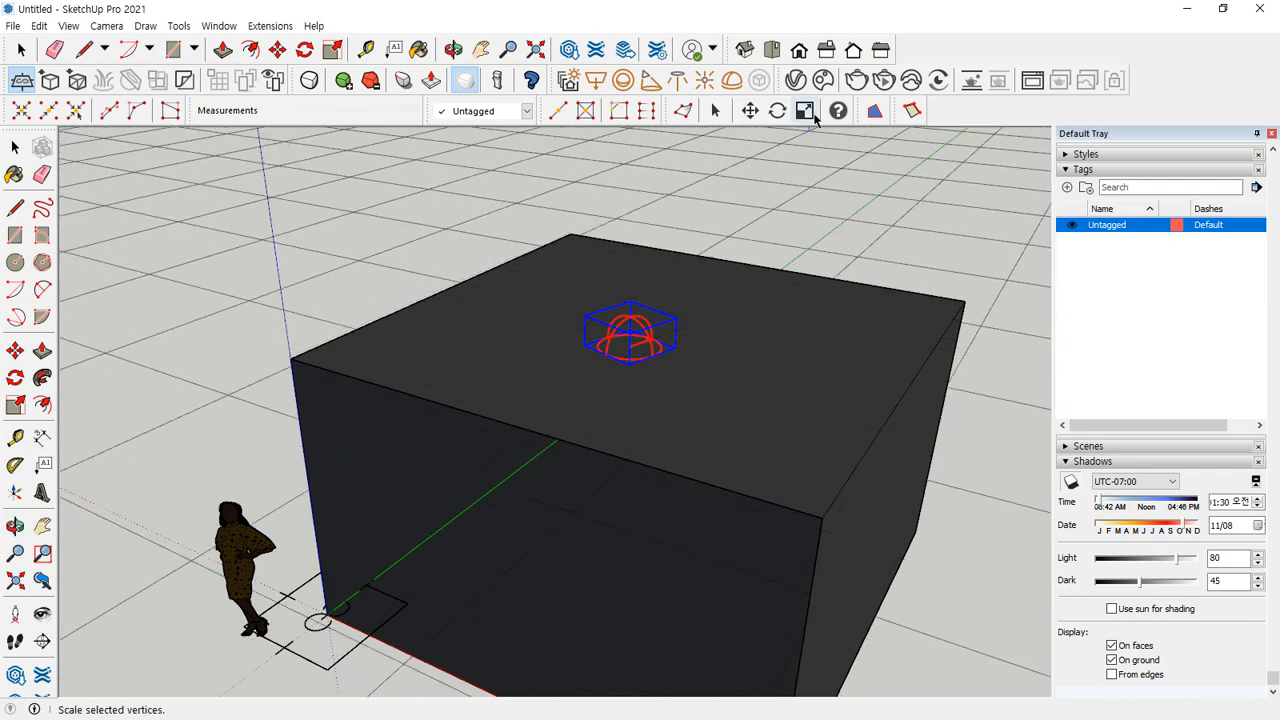
{"action": "key", "text": "space"}
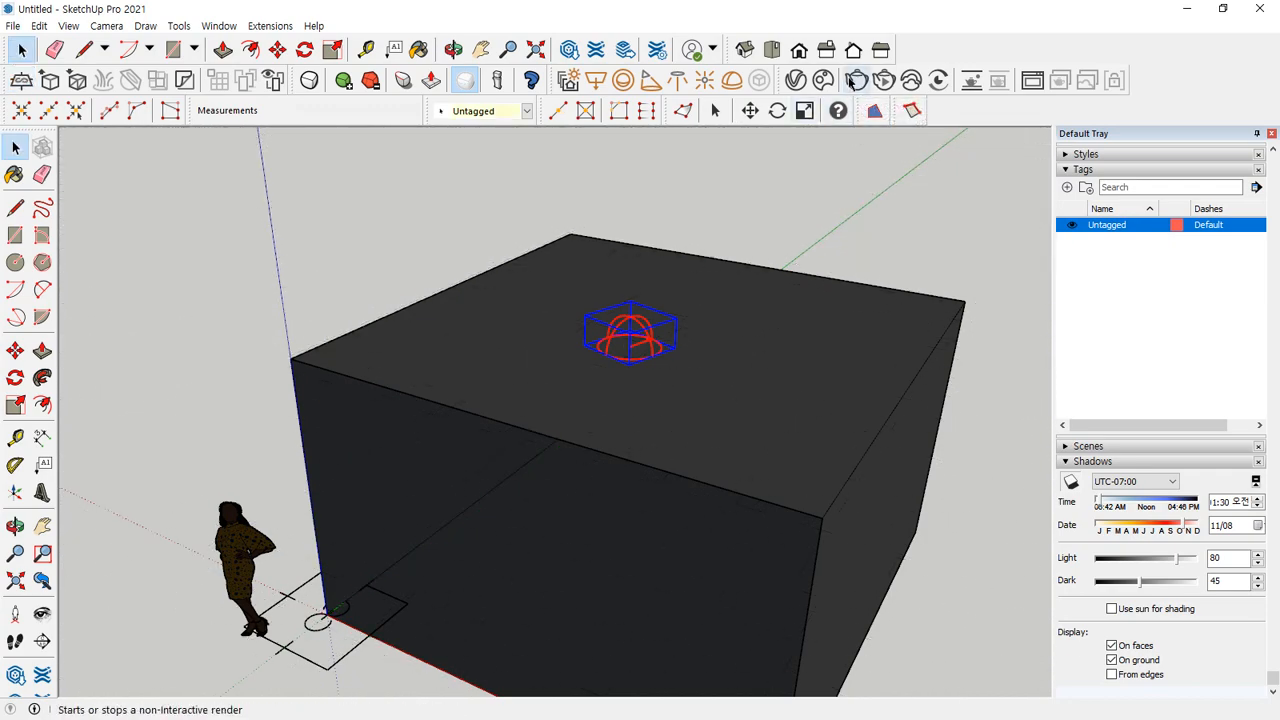
Test-render the room from a wider exterior view that includes the standing figure and inspect the Dome Light's shadows
{"action": "left_click", "coordinate": [856, 90]}
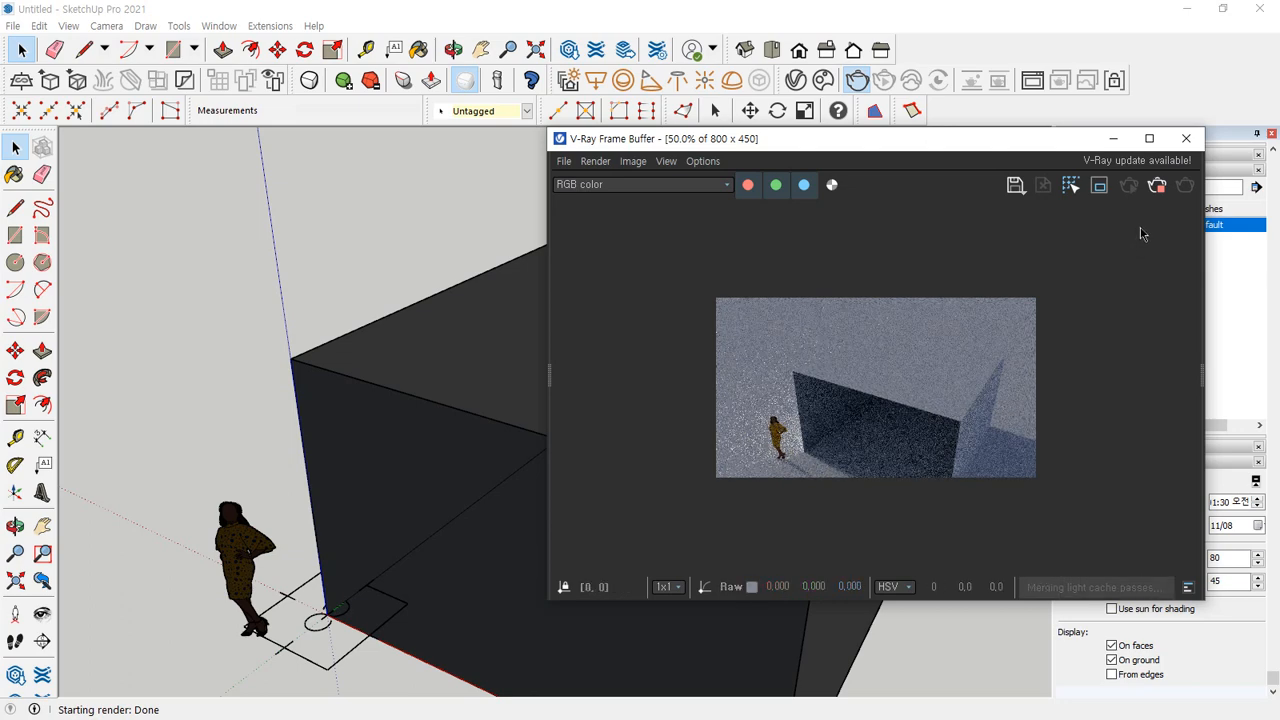
{"action": "left_click", "coordinate": [1186, 138]}
{"action": "scroll", "coordinate": [737, 377], "scroll_direction": "down", "scroll_amount": 5}
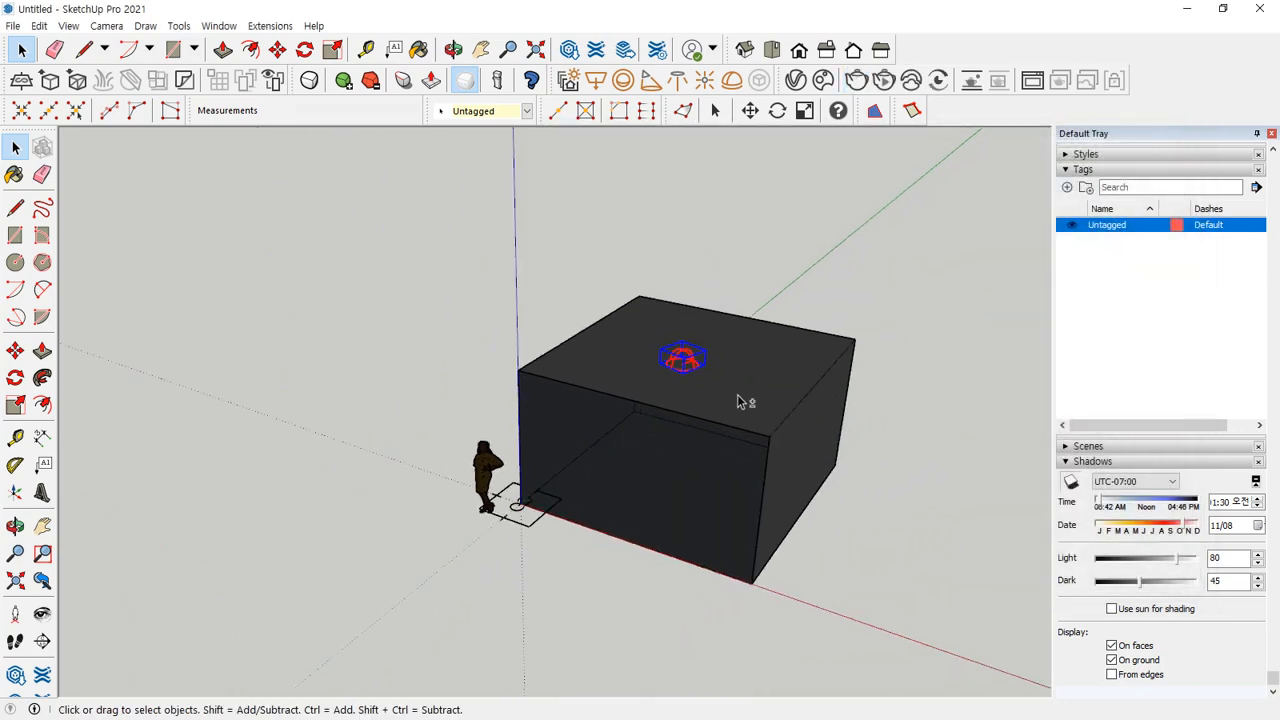
{"action": "scroll", "coordinate": [546, 394], "scroll_direction": "up", "scroll_amount": 2}
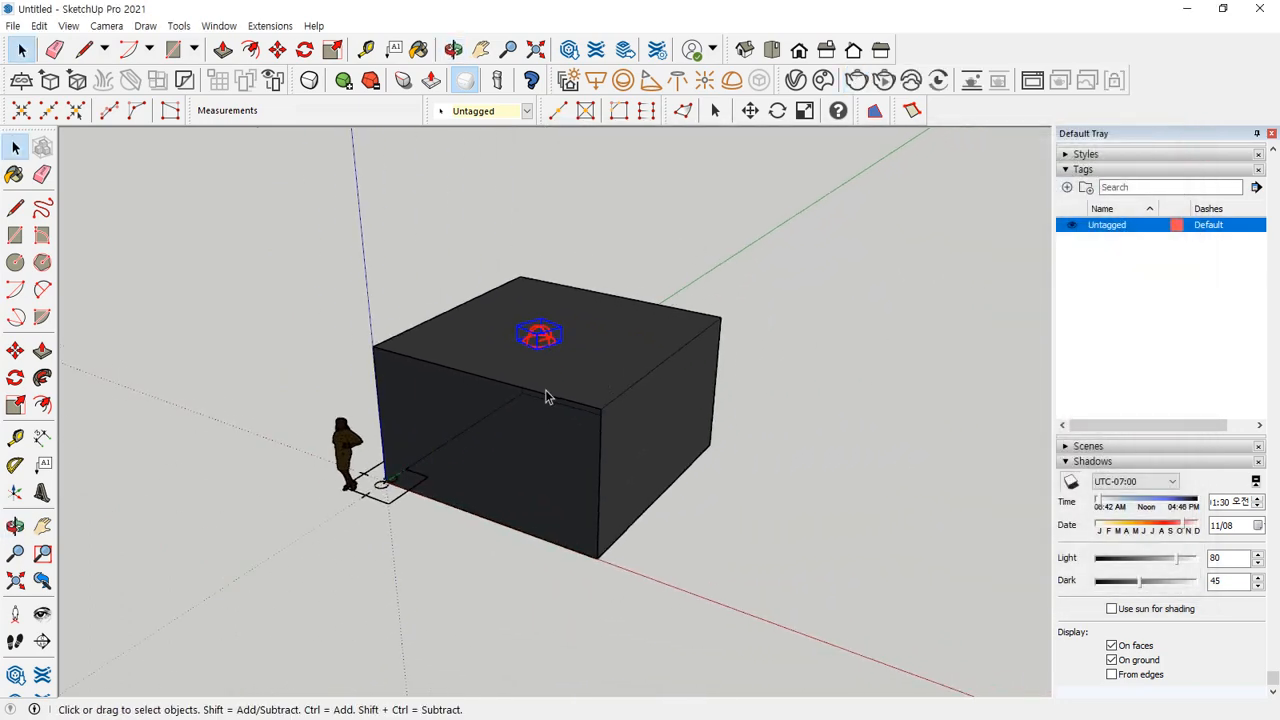
{"action": "left_click", "coordinate": [856, 82]}
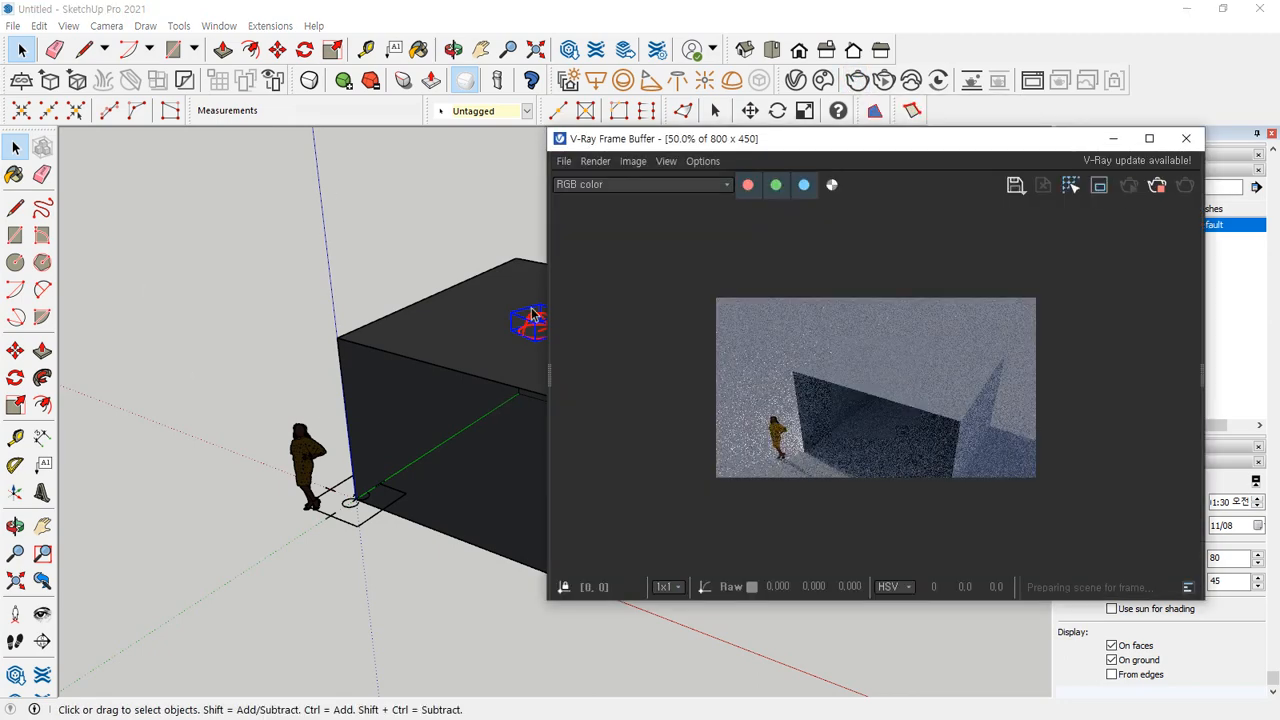
{"action": "double_click", "coordinate": [898, 434]}
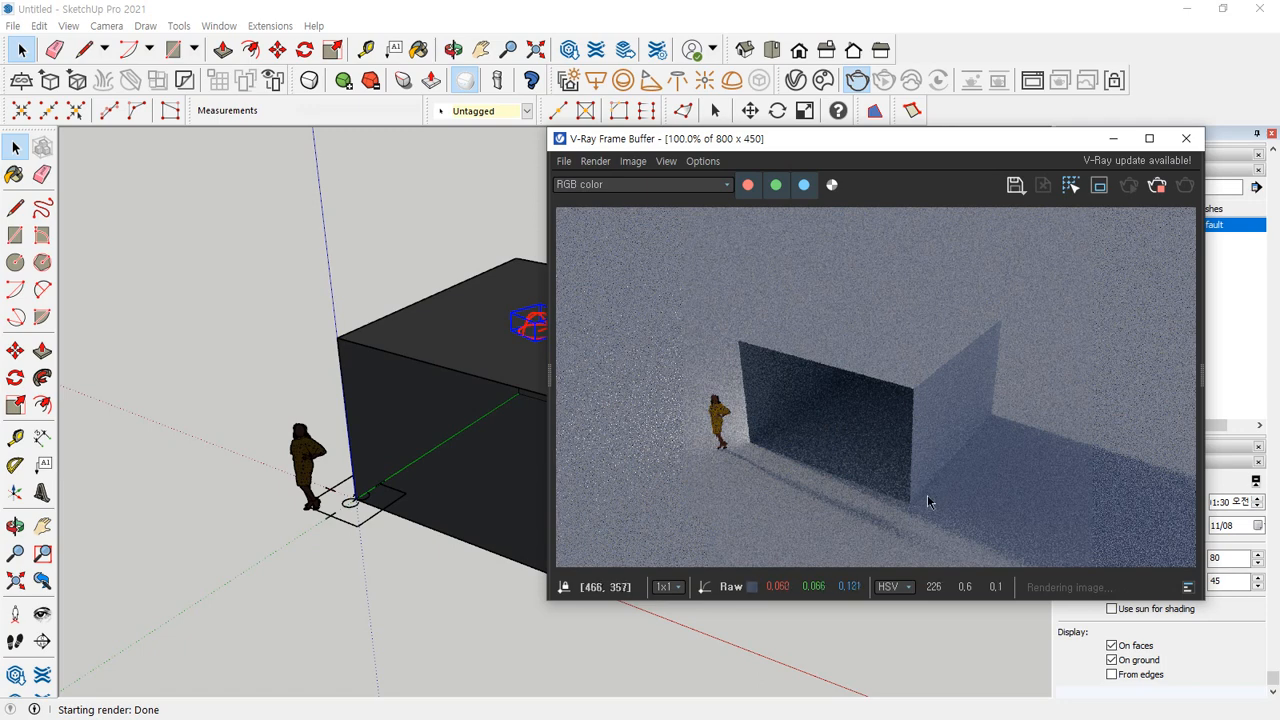
{"action": "scroll", "coordinate": [940, 500], "scroll_direction": "up", "scroll_amount": 1}
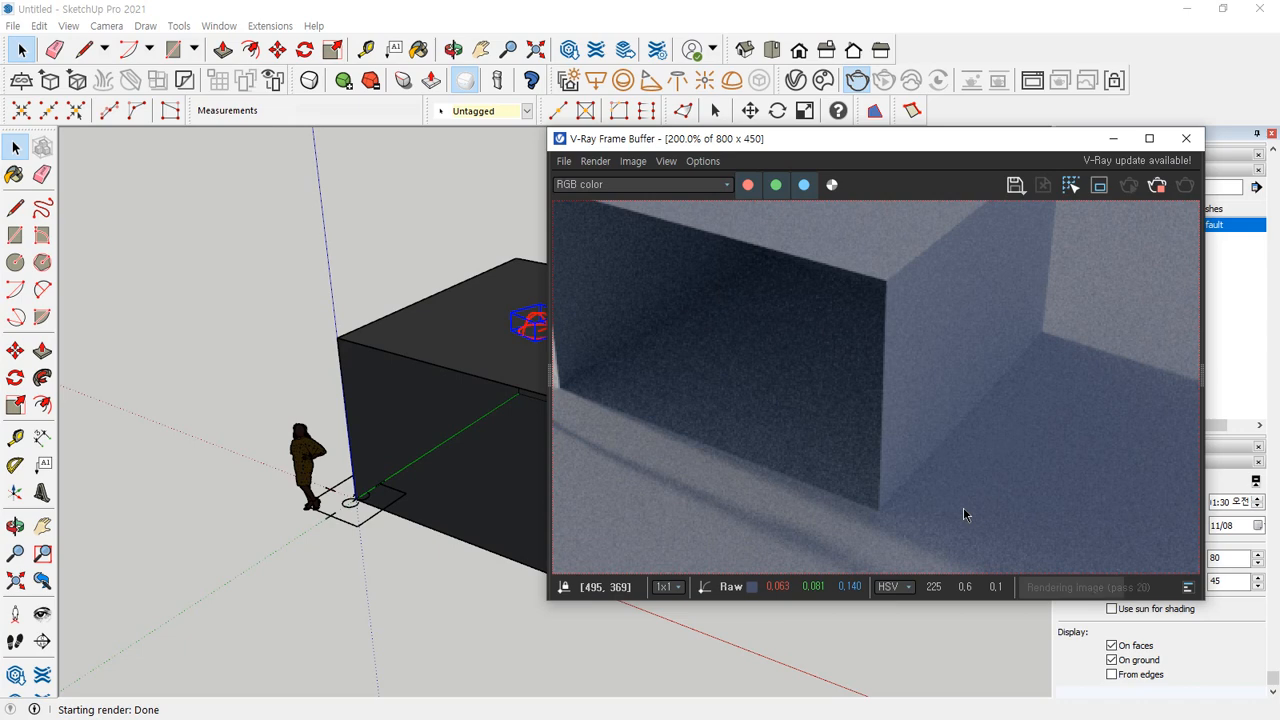
{"action": "scroll", "coordinate": [957, 486], "scroll_direction": "down", "scroll_amount": 1}
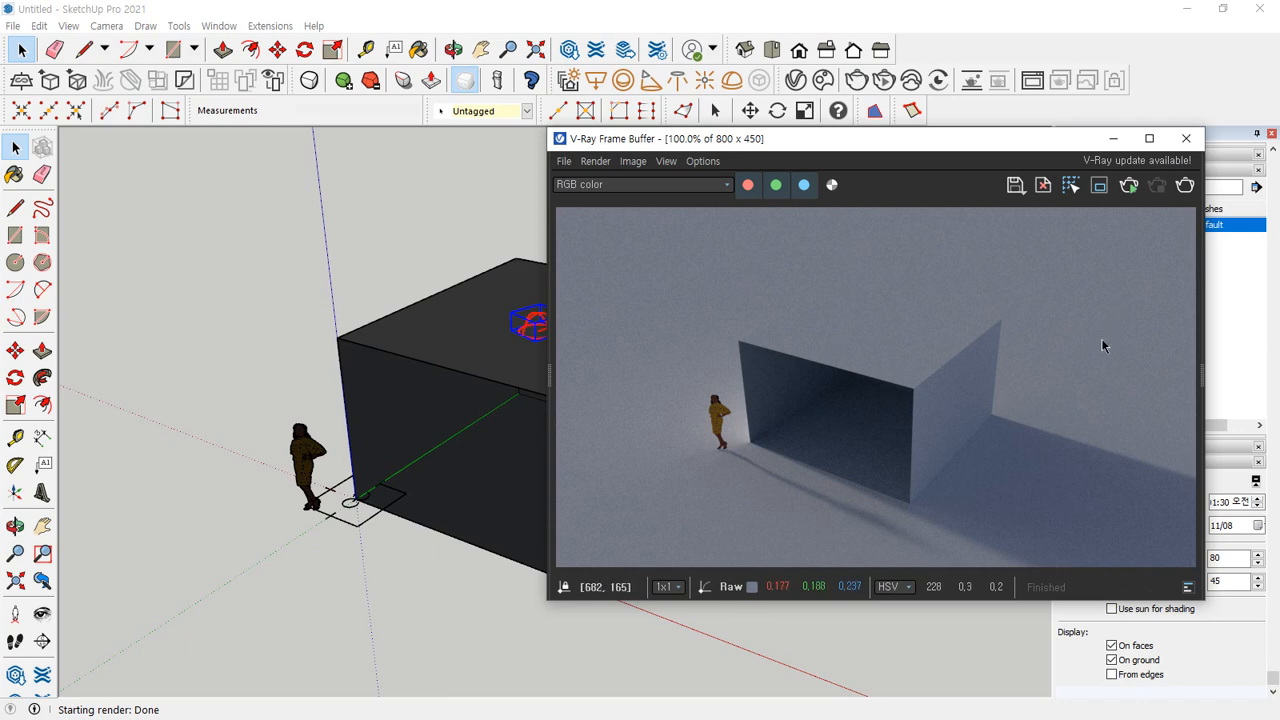
Open the Dome Light's settings in the V-Ray Asset Editor and review its Shape choices and Options section
{"action": "left_click", "coordinate": [795, 80]}
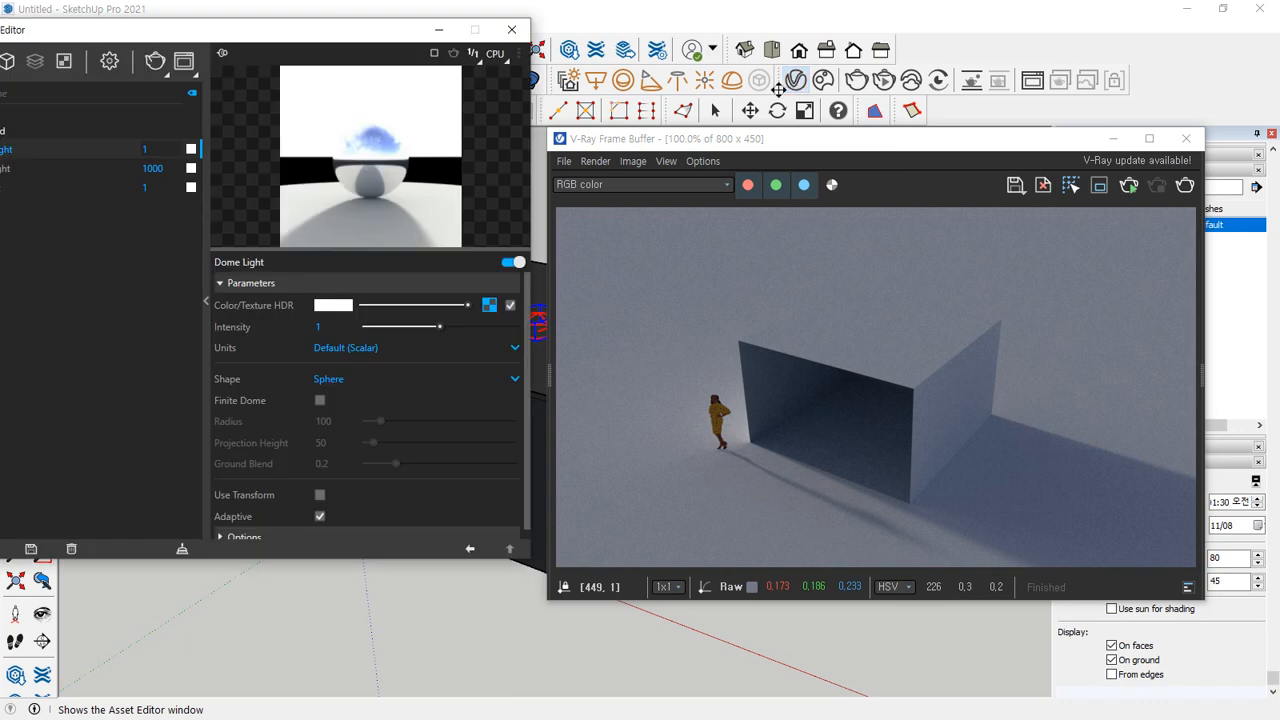
{"action": "left_click_drag", "start_coordinate": [210, 29], "coordinate": [389, 25]}
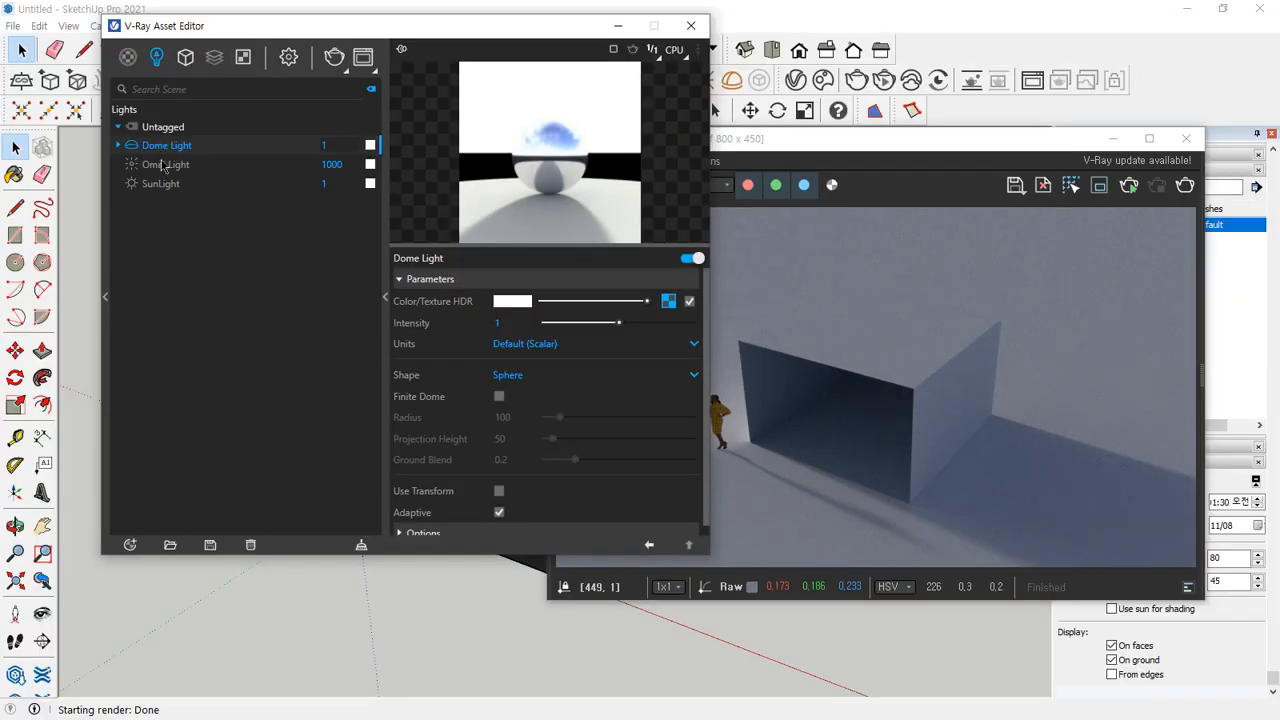
{"action": "left_click", "coordinate": [165, 166]}
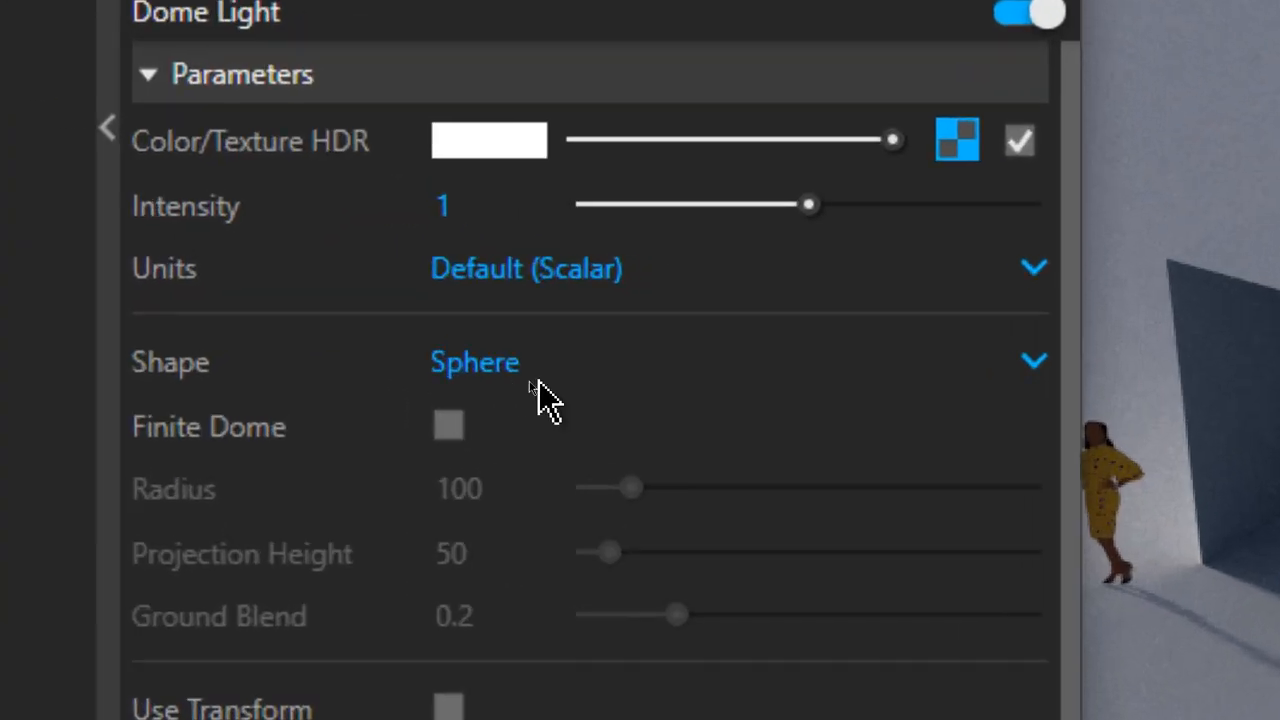
{"action": "left_click", "coordinate": [528, 382]}
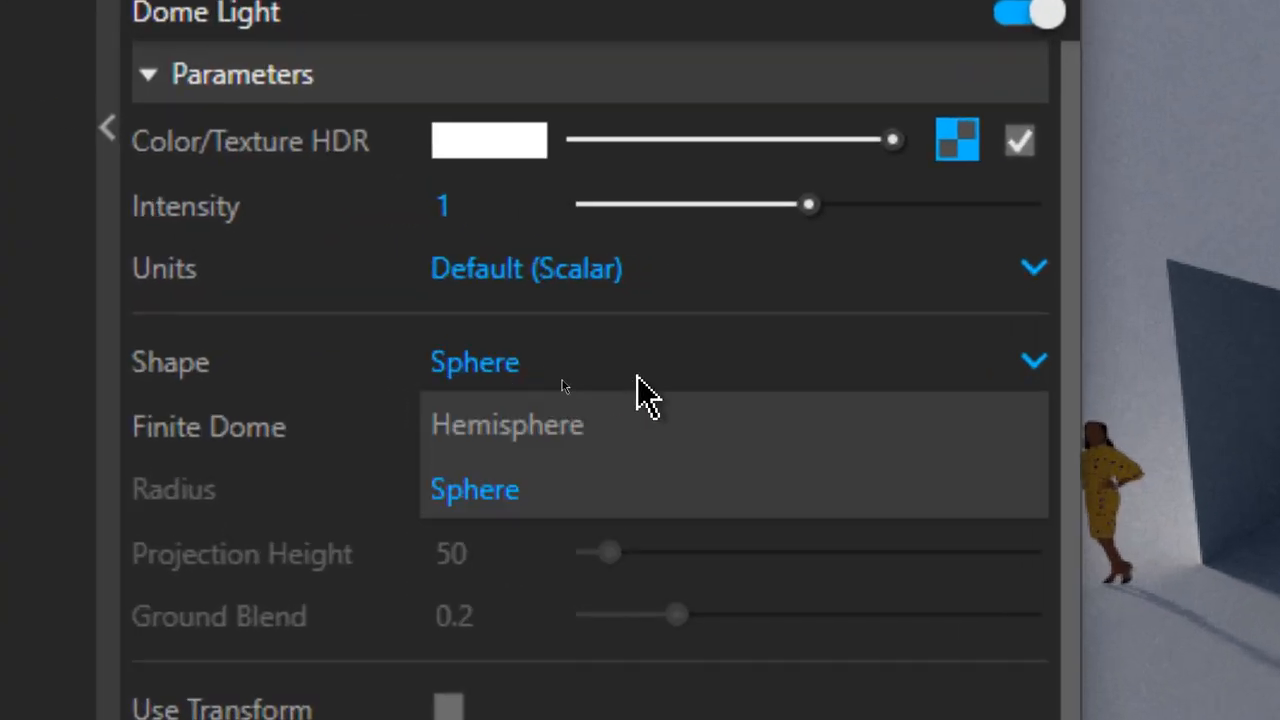
{"action": "left_click", "coordinate": [567, 354]}
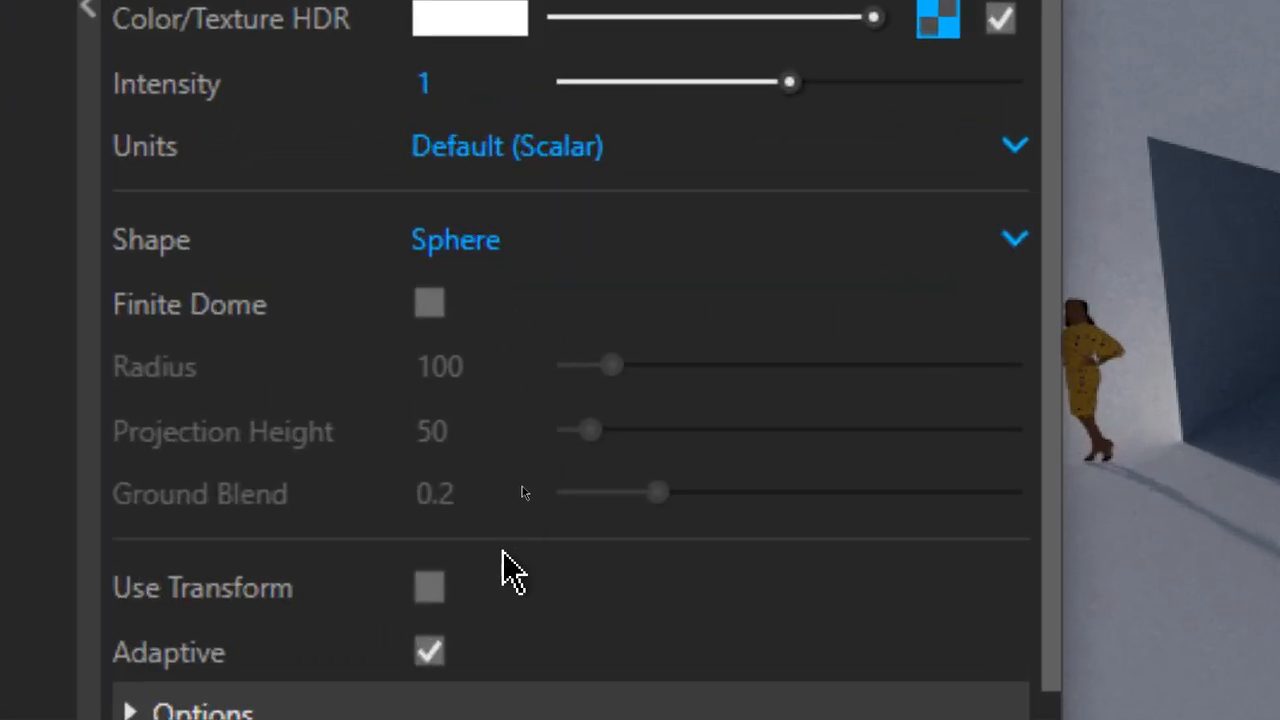
{"action": "scroll", "coordinate": [500, 300], "scroll_direction": "down", "scroll_amount": 1}
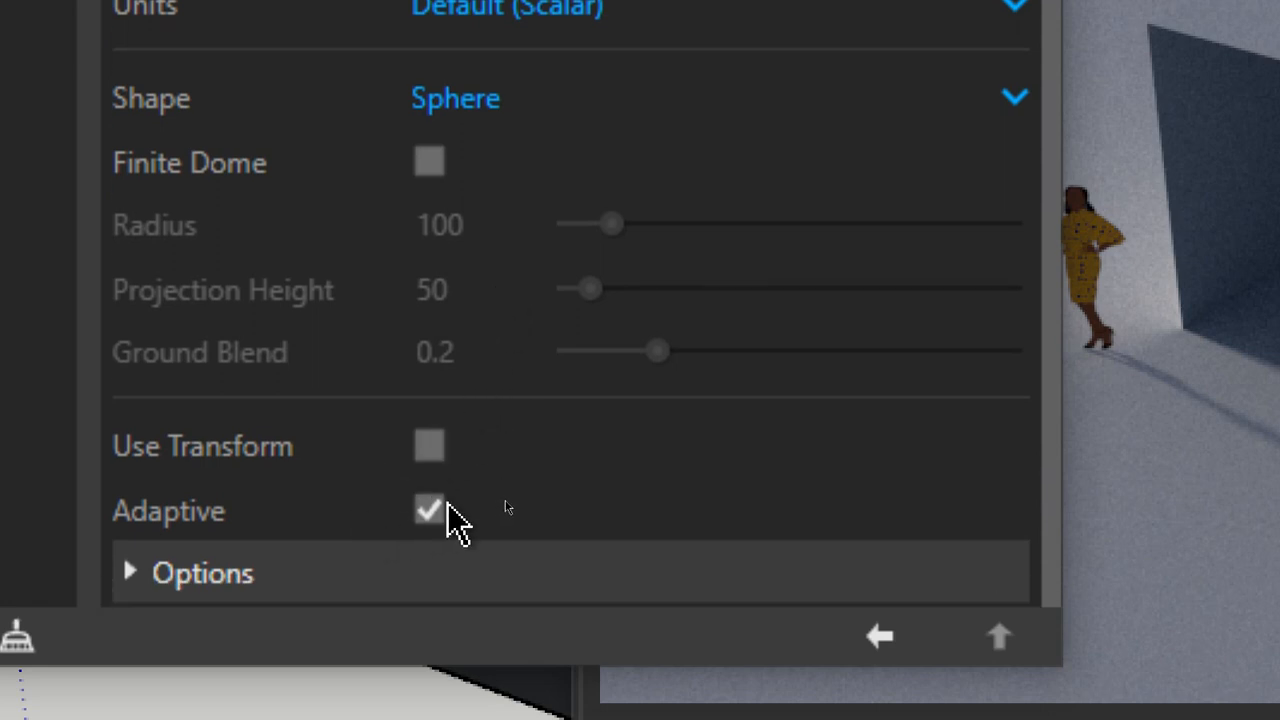
{"action": "left_click", "coordinate": [306, 562]}
{"action": "scroll", "coordinate": [343, 409], "scroll_direction": "down", "scroll_amount": 4}
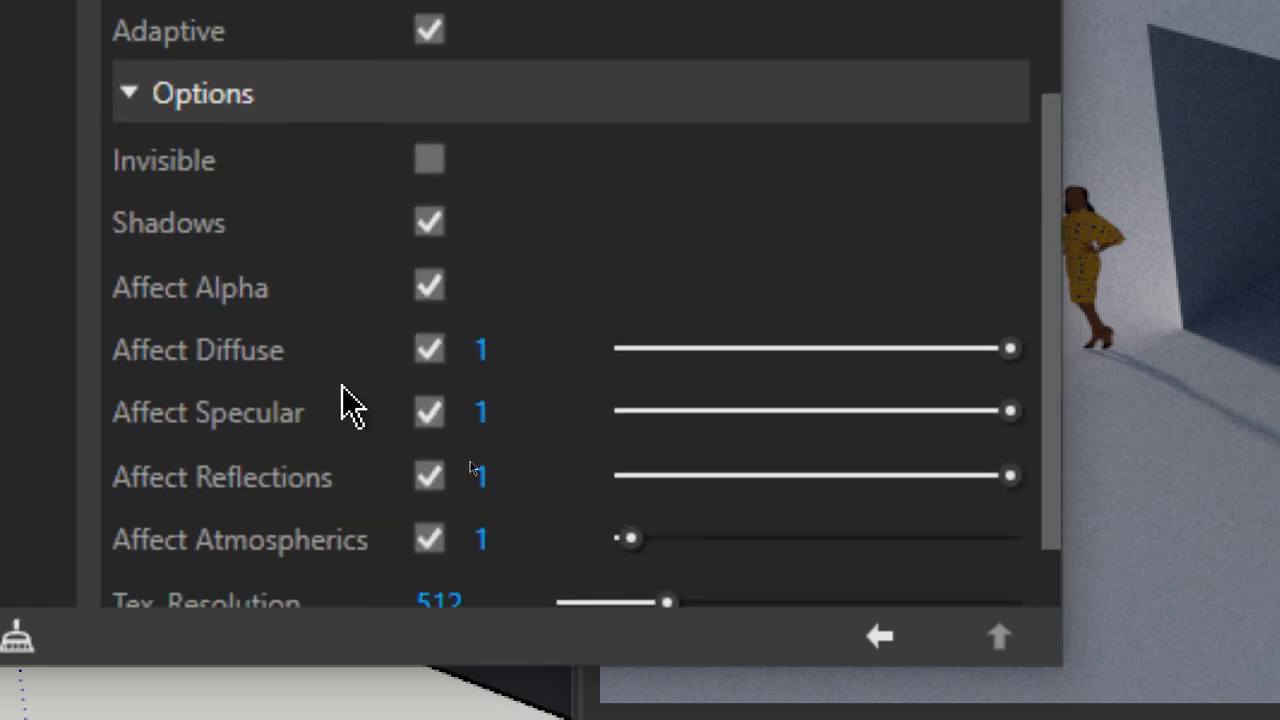
{"action": "scroll", "coordinate": [414, 195], "scroll_direction": "up", "scroll_amount": 4}
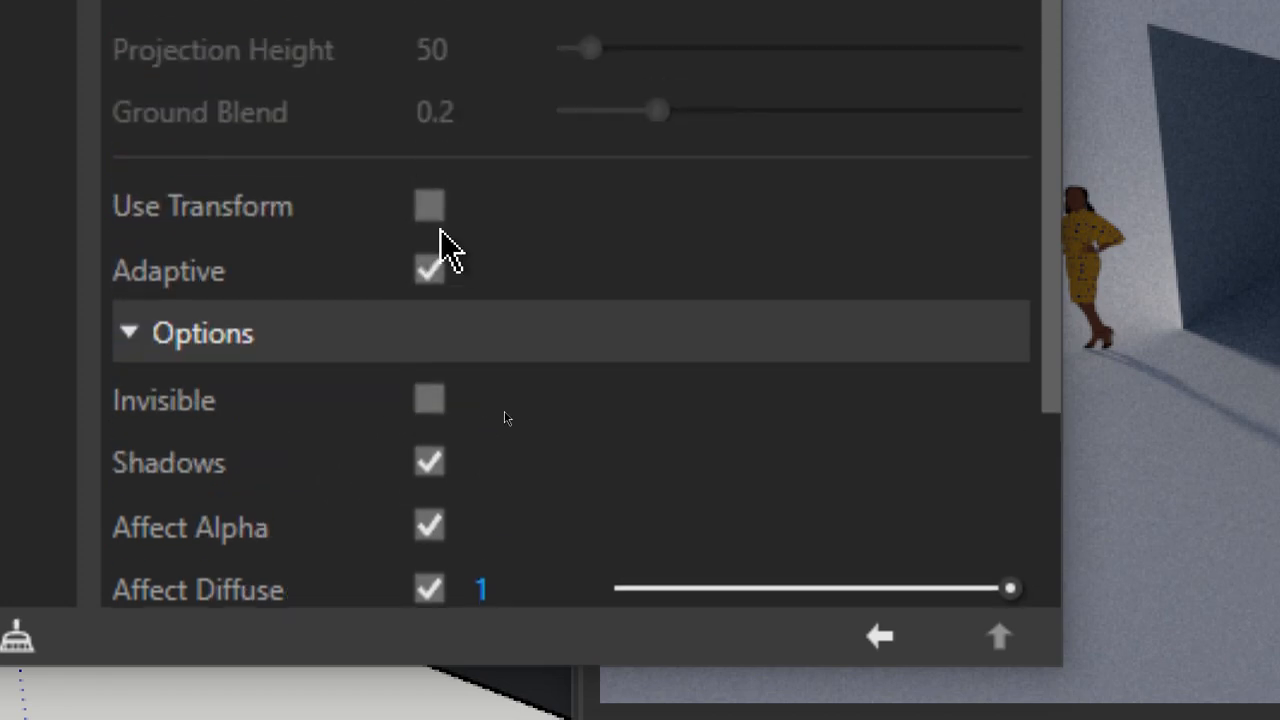
Render the scene with the Dome Light's Adaptive option turned off
{"action": "left_click", "coordinate": [432, 270]}
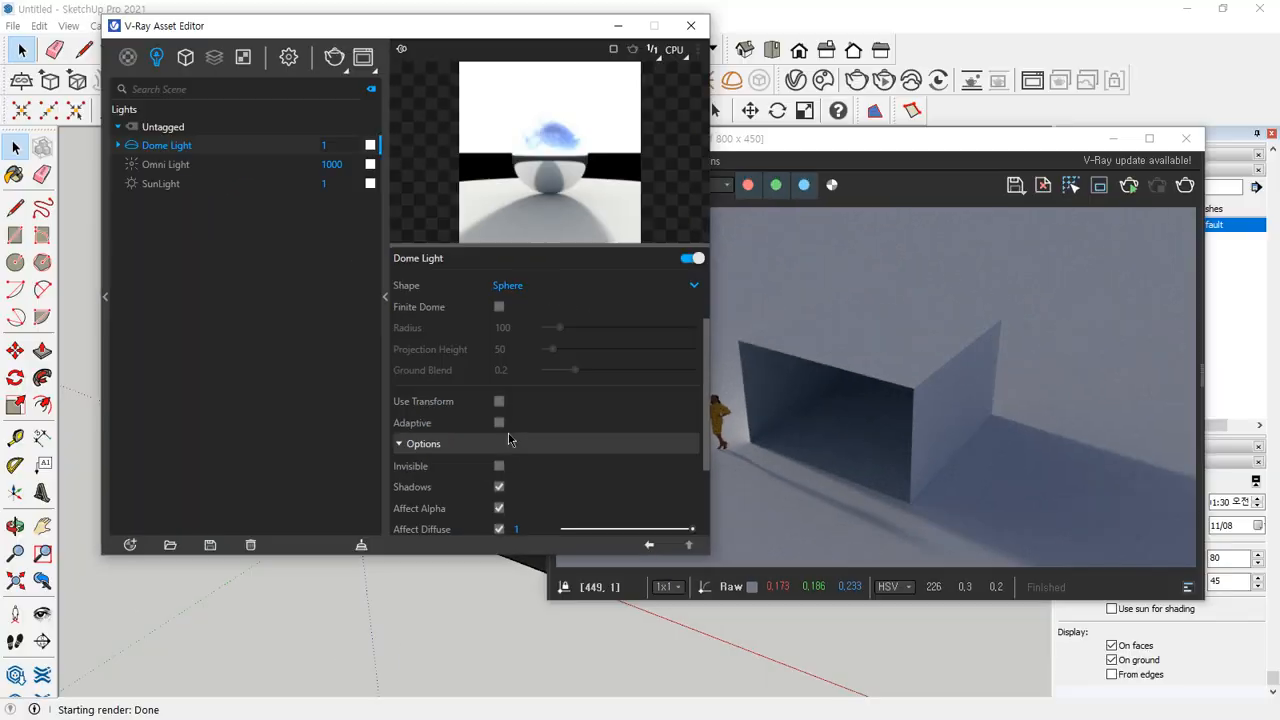
{"action": "left_click", "coordinate": [1186, 185]}
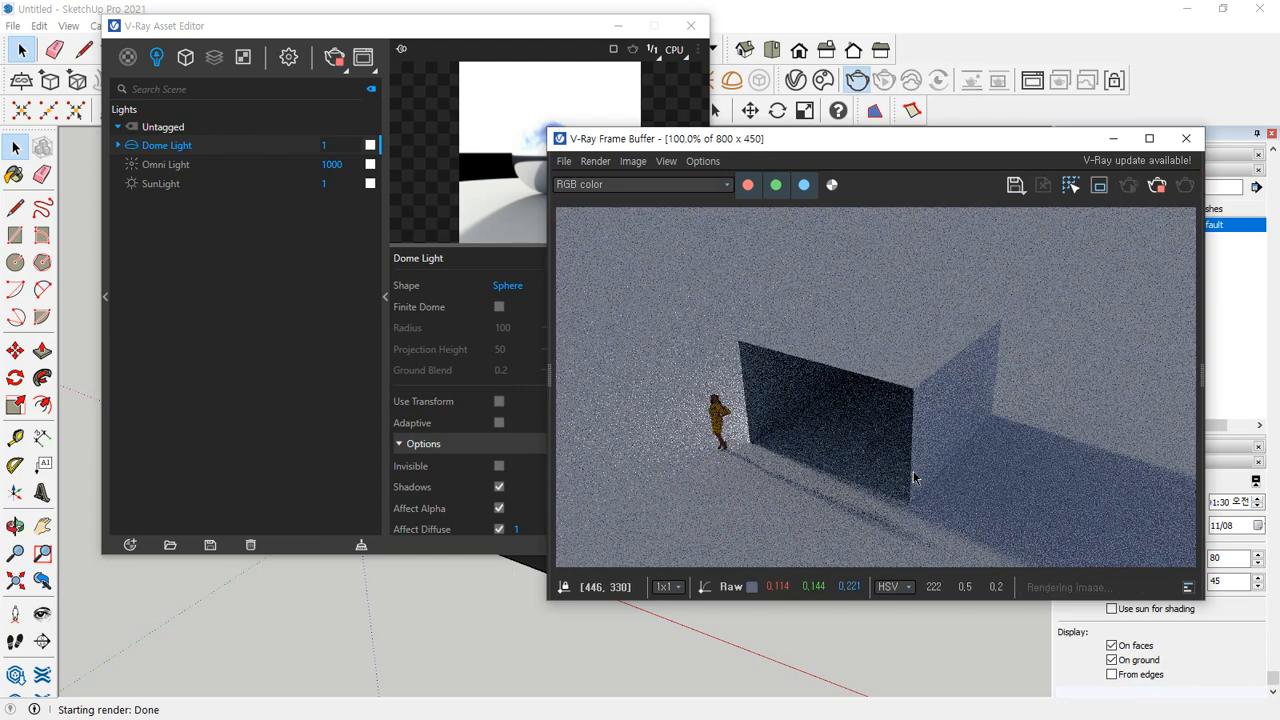
Turn Adaptive back on and enable Use Transform for the Dome Light, and rerun the render to check the shadow direction
{"action": "left_click_drag", "start_coordinate": [458, 24], "coordinate": [397, 28]}
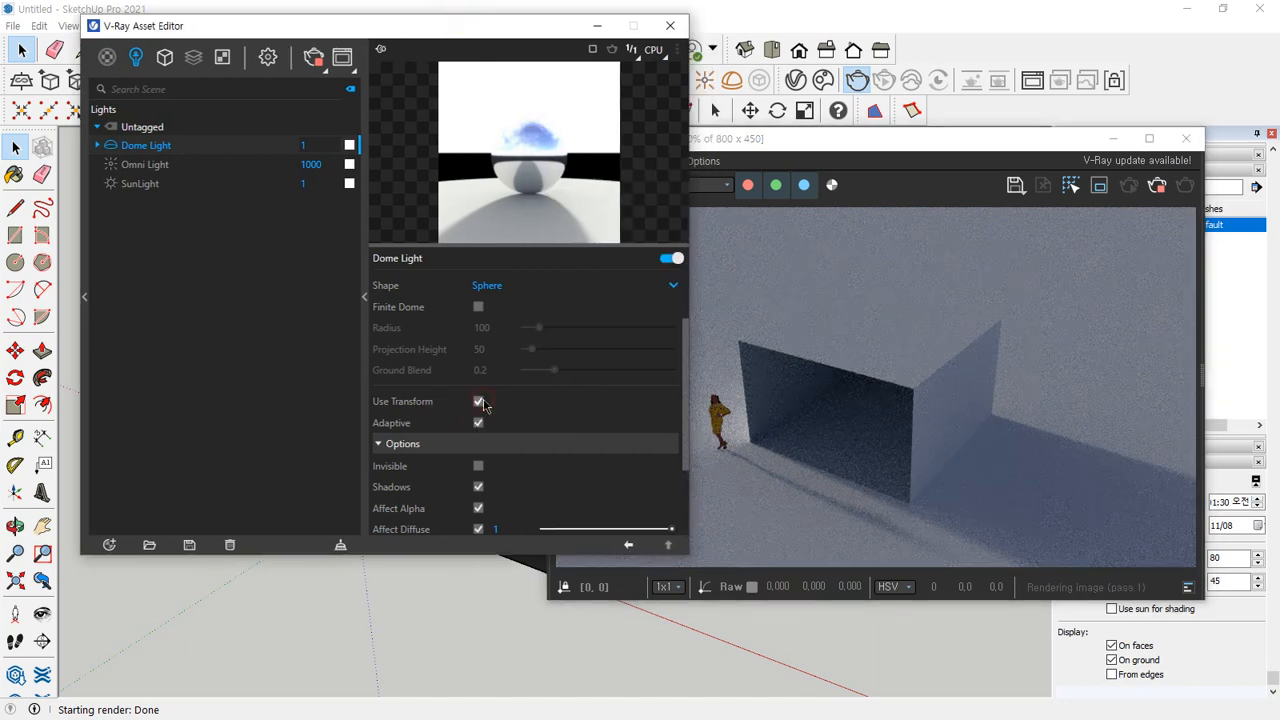
{"action": "left_click", "coordinate": [1157, 185]}
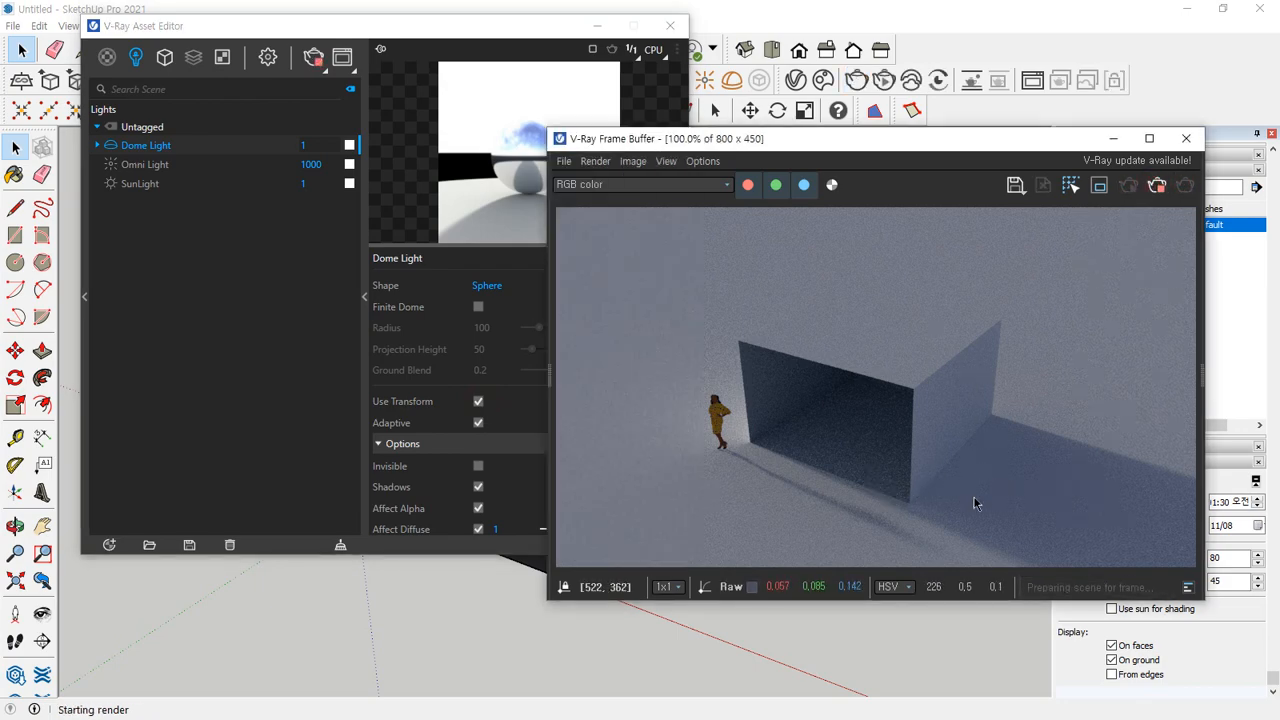
{"action": "scroll", "coordinate": [857, 393], "scroll_direction": "up", "scroll_amount": 1}
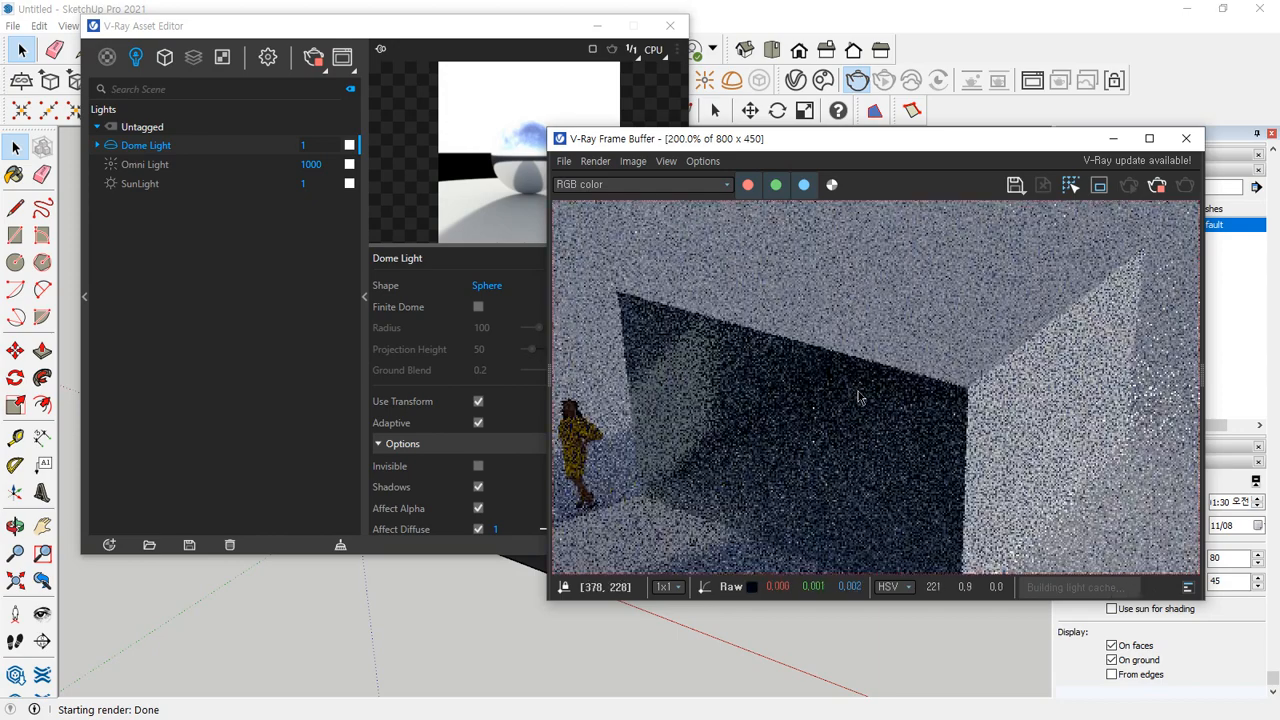
{"action": "scroll", "coordinate": [846, 456], "scroll_direction": "down", "scroll_amount": 1}
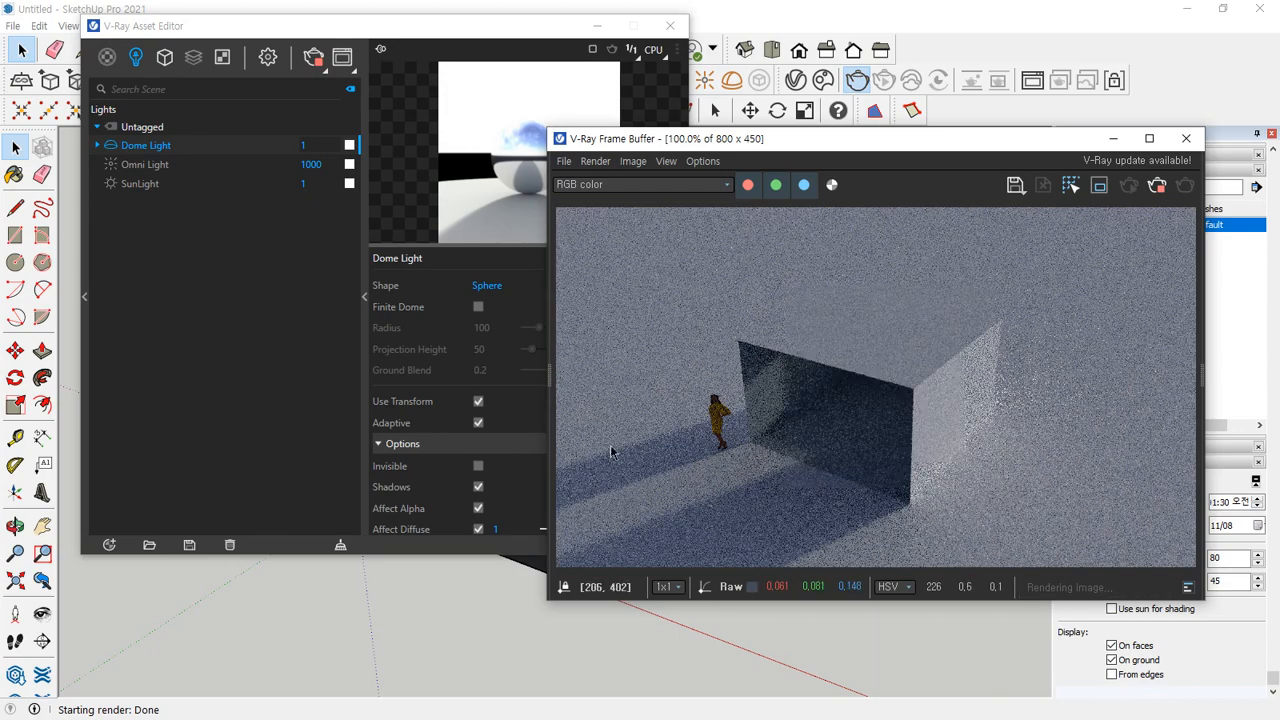
Set the Dome Light's intensity to 5 and rerun the render
{"action": "left_click", "coordinate": [322, 35]}
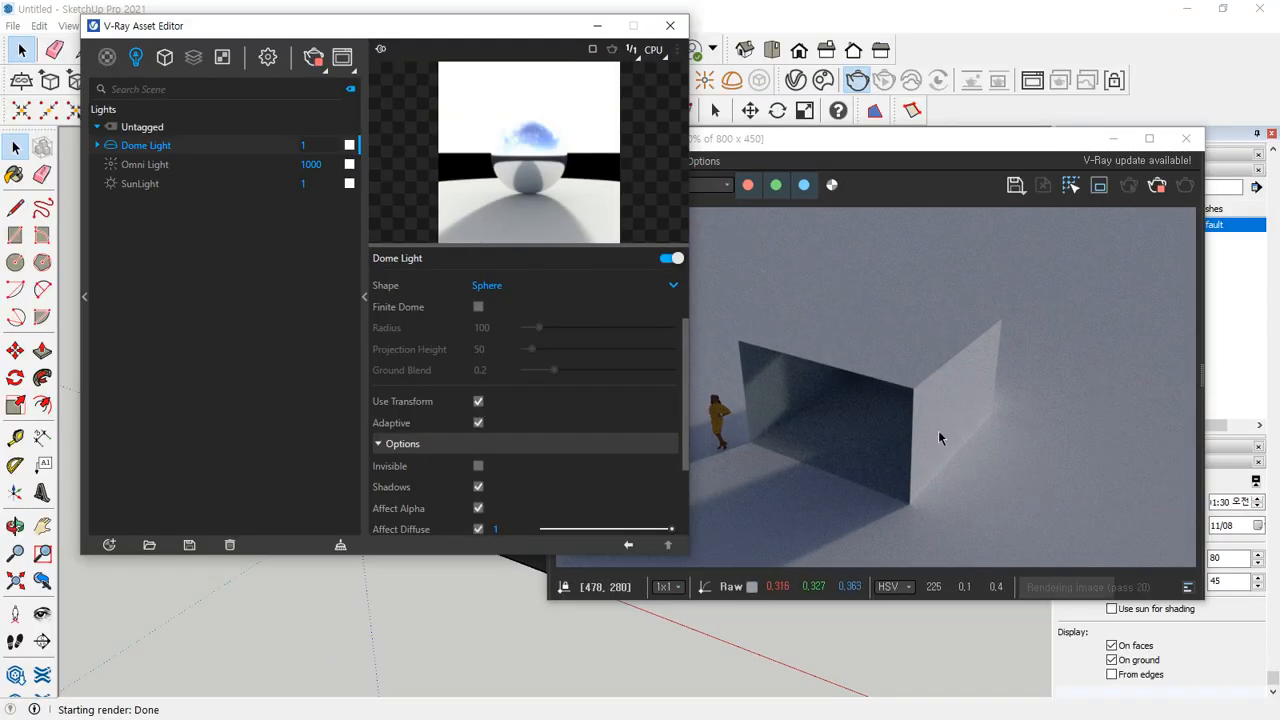
{"action": "scroll", "coordinate": [484, 330], "scroll_direction": "up", "scroll_amount": 3}
{"action": "scroll", "coordinate": [484, 394], "scroll_direction": "up", "scroll_amount": 1}
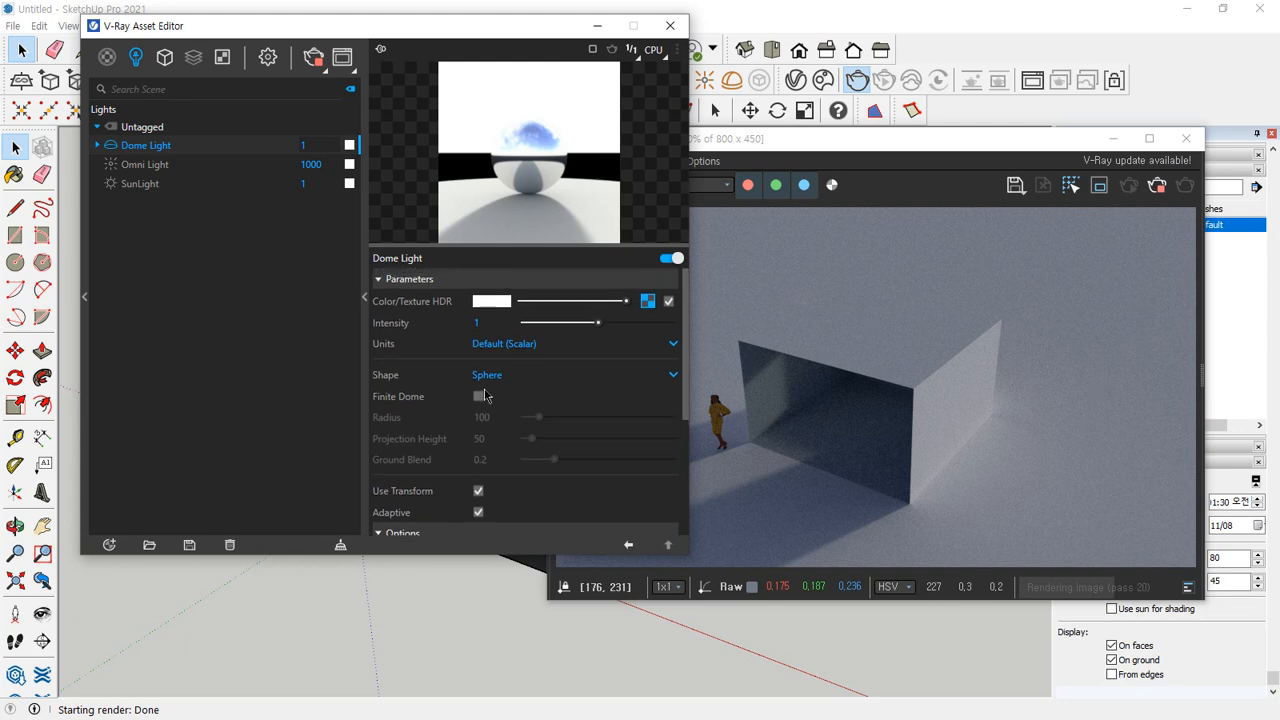
{"action": "left_click", "coordinate": [491, 323]}
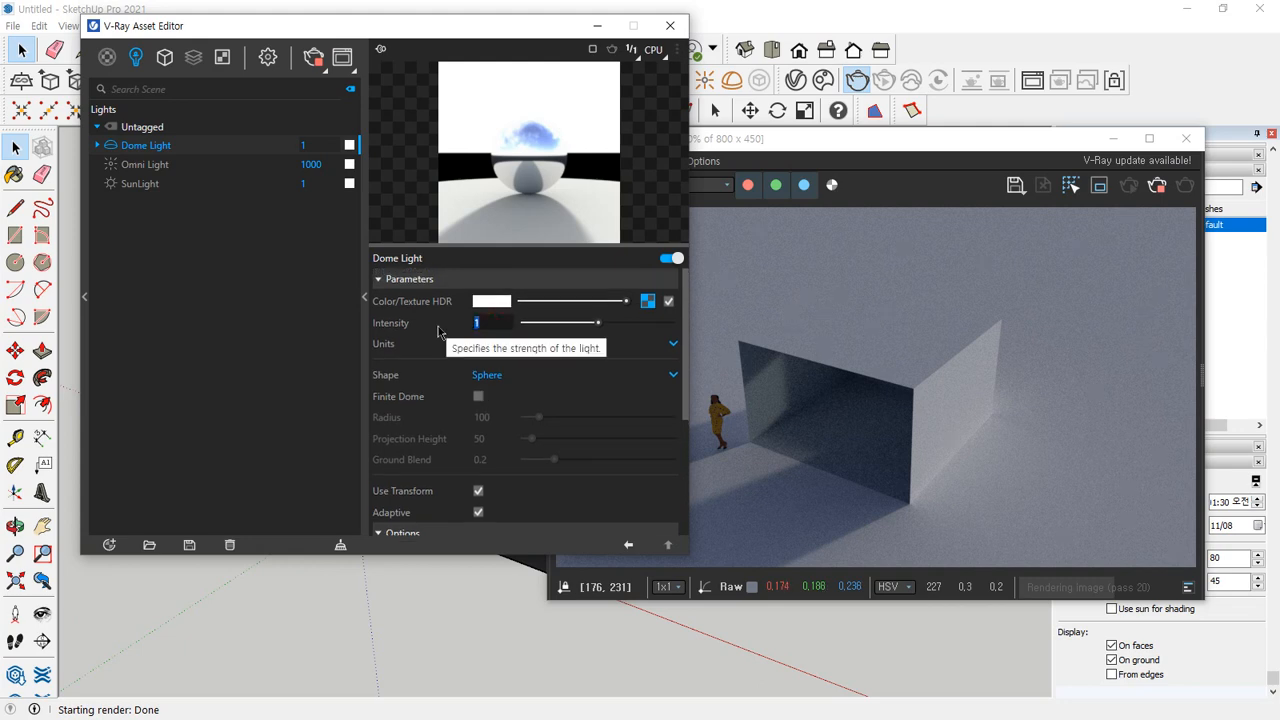
{"action": "type", "text": "5"}
{"action": "key", "text": "Return"}
{"action": "left_click", "coordinate": [1157, 185]}
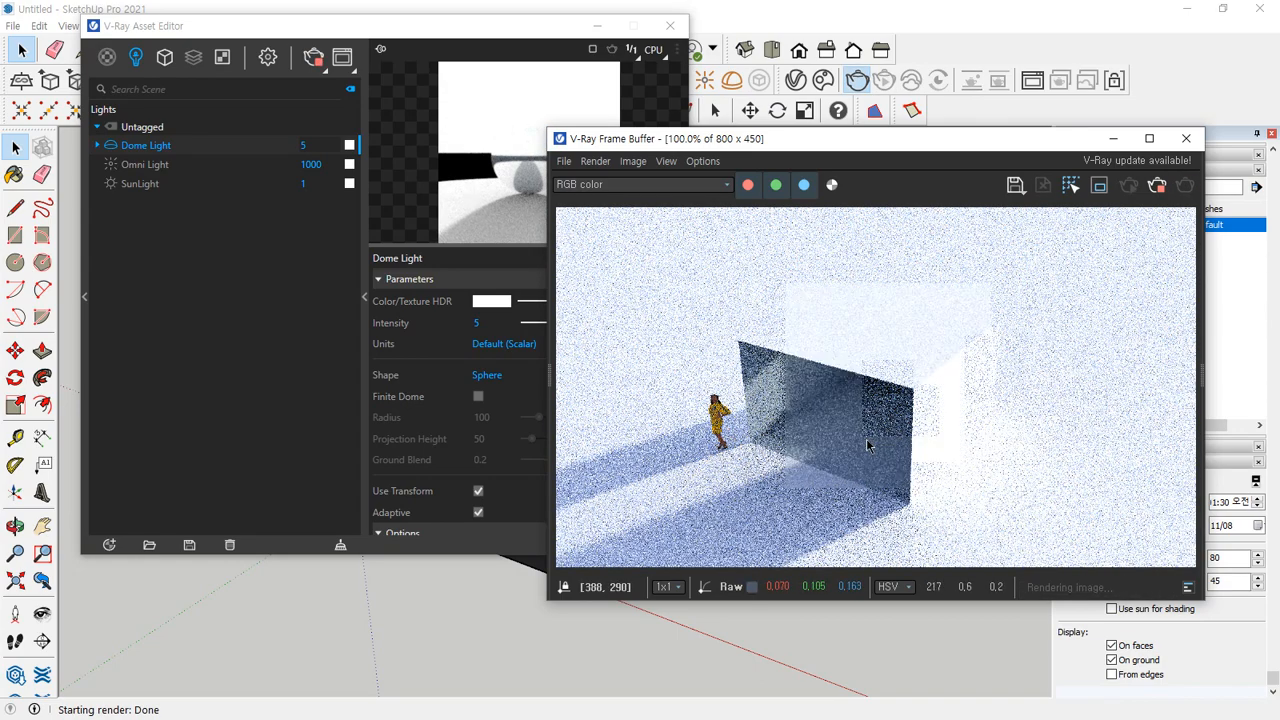
Set the Dome Light's intensity to 3, and close the frame buffer and the Asset Editor
{"action": "left_click", "coordinate": [478, 323]}
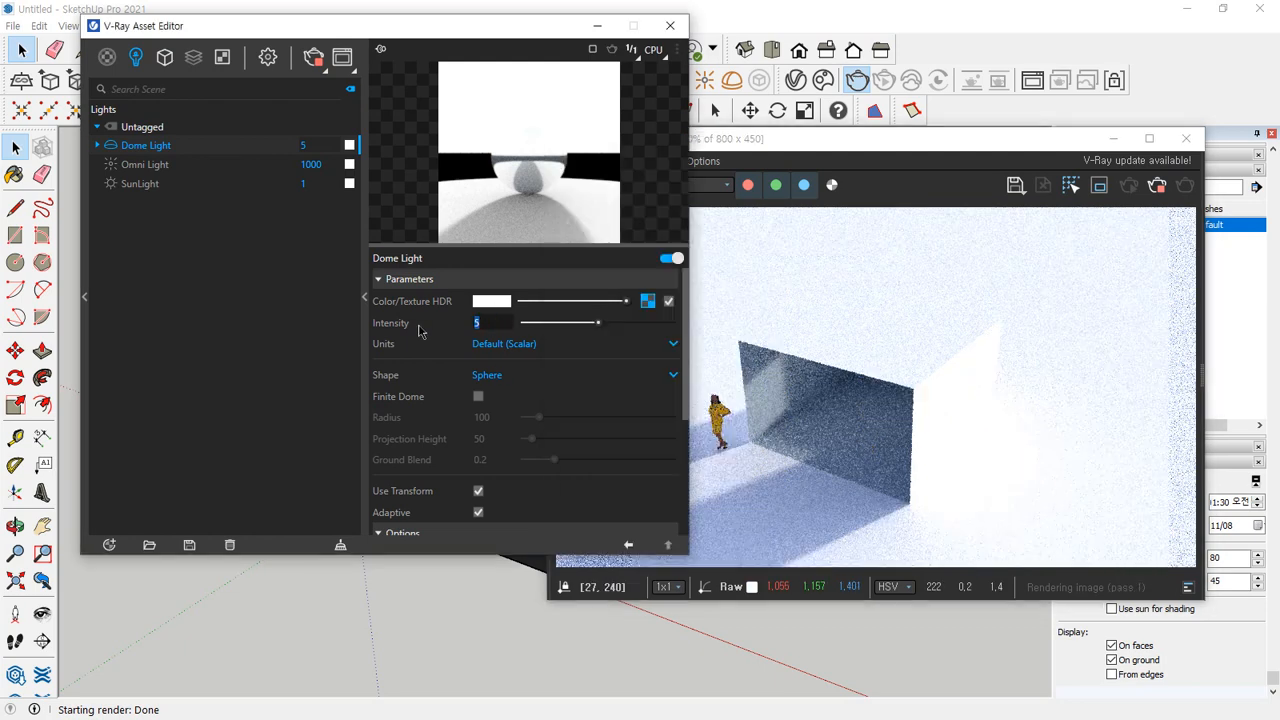
{"action": "type", "text": "3"}
{"action": "key", "text": "Return"}
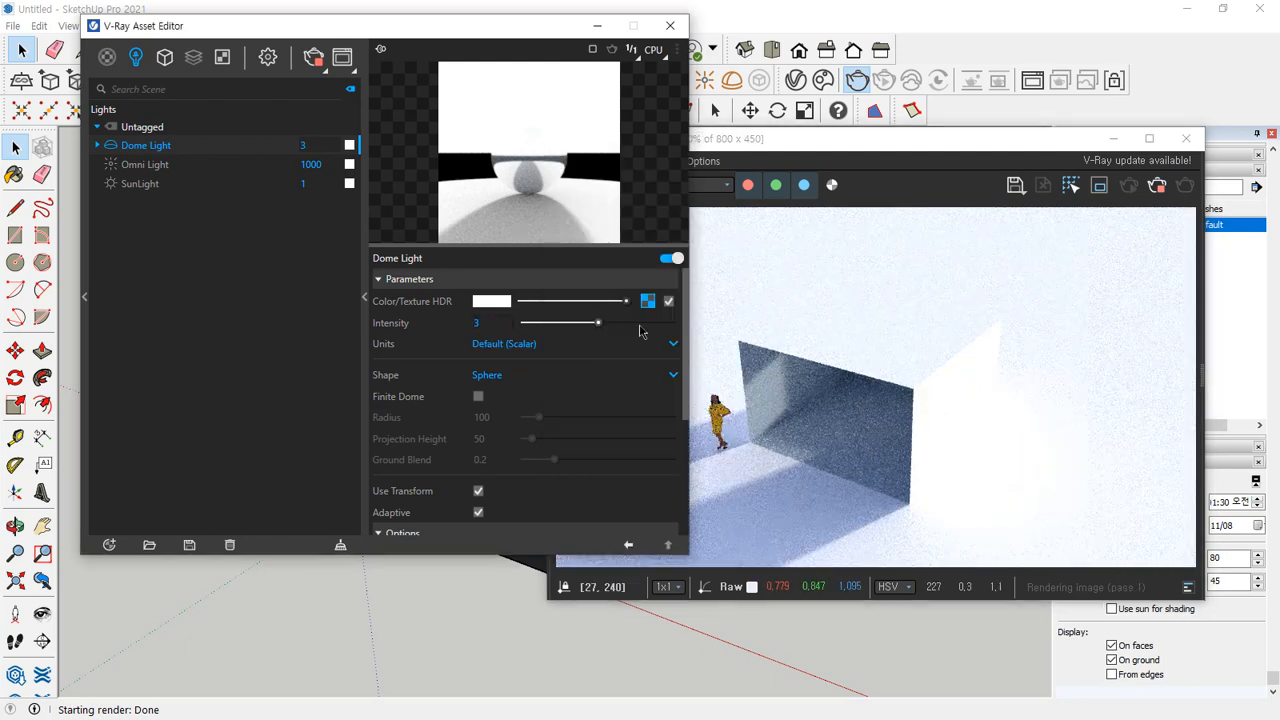
{"action": "left_click", "coordinate": [1160, 193]}
{"action": "left_click", "coordinate": [1186, 138]}
{"action": "left_click", "coordinate": [670, 25]}
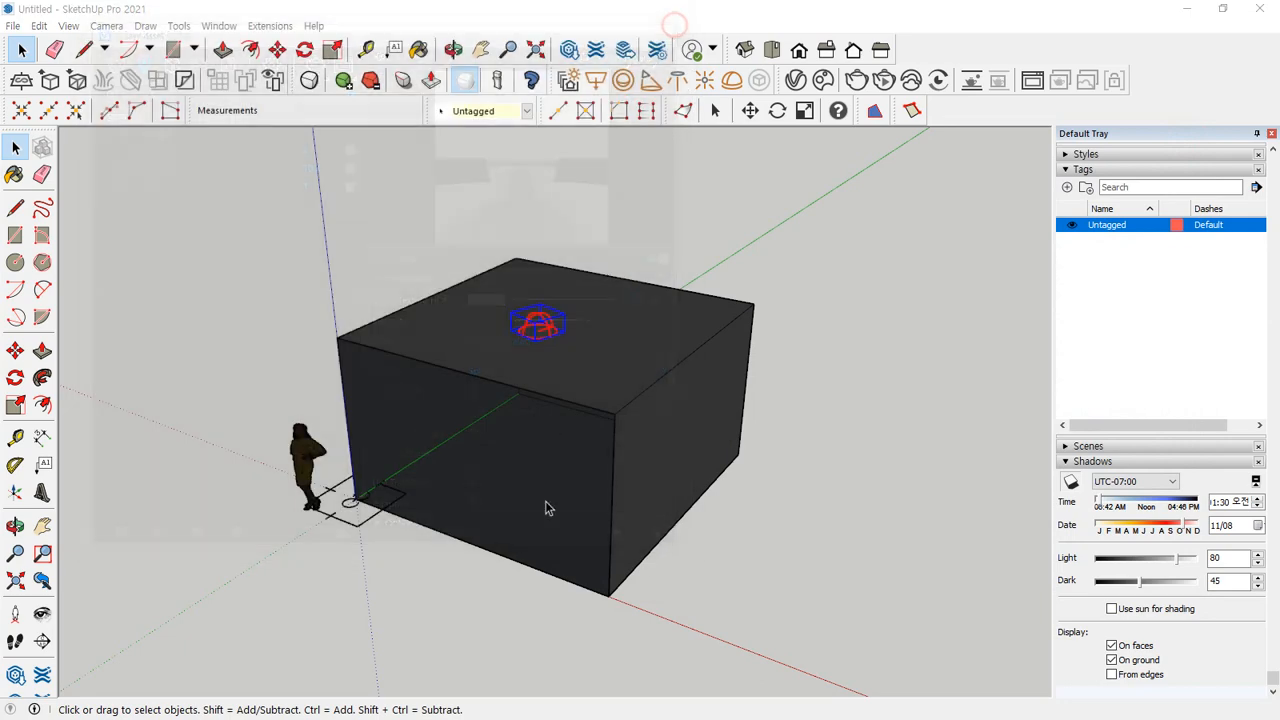
Render the room's interior looking toward the window opening in the back wall
{"action": "middle_click_drag", "start_coordinate": [543, 508], "coordinate": [582, 343]}
{"action": "scroll", "coordinate": [571, 366], "scroll_direction": "up", "scroll_amount": 10}
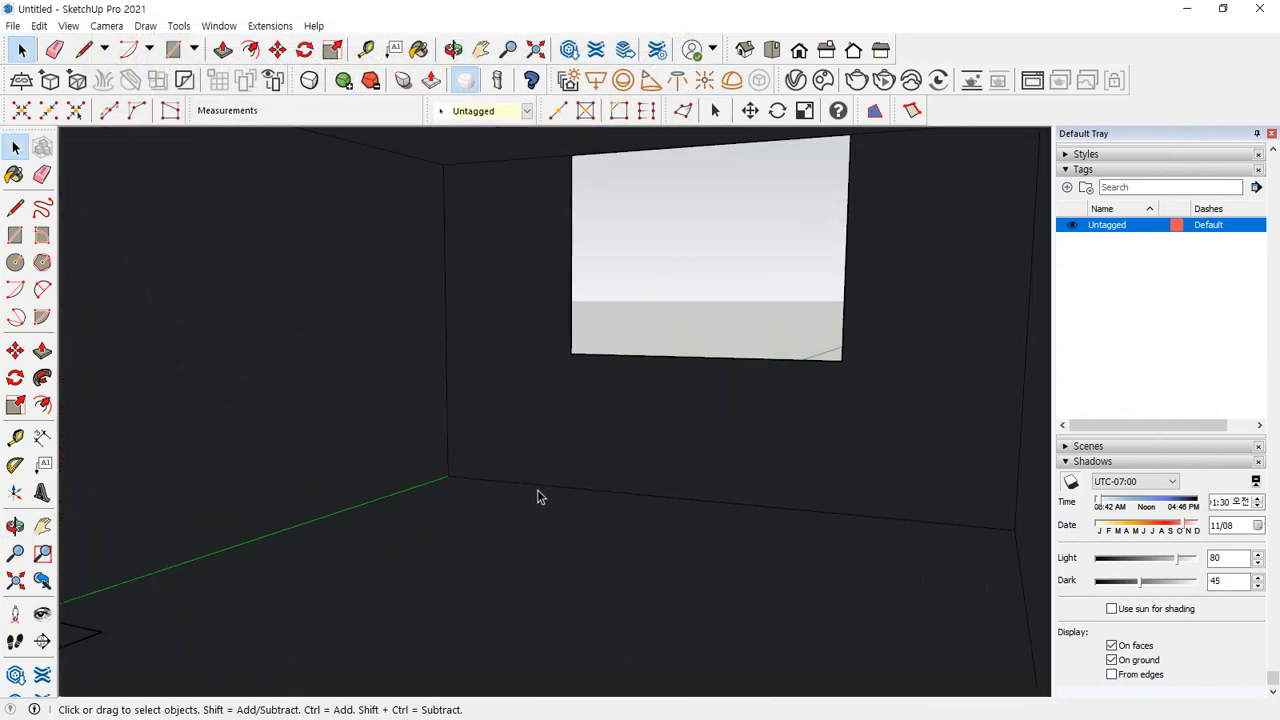
{"action": "left_click", "coordinate": [856, 80]}
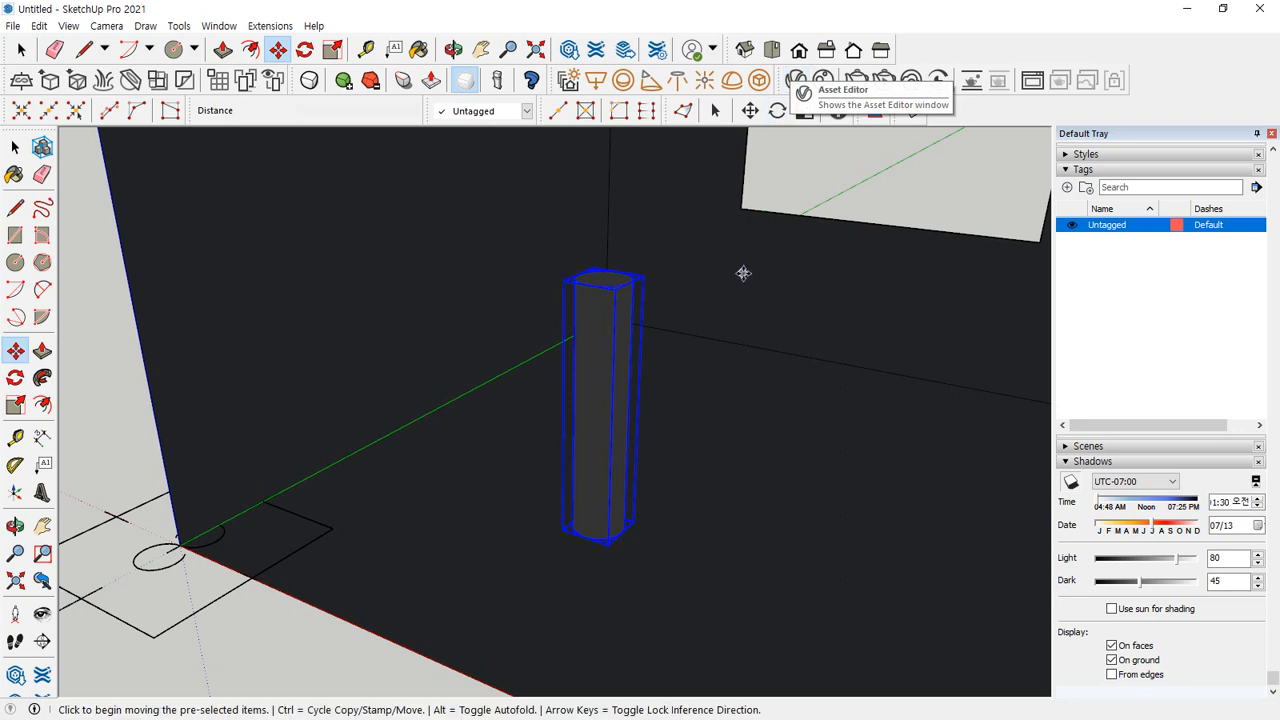
{"action": "mouse_move", "coordinate": [640, 323]}
{"action": "left_mouse_down"}
{"action": "mouse_move", "coordinate": [543, 313]}
{"action": "mouse_move", "coordinate": [641, 326]}
{"action": "left_mouse_up"}
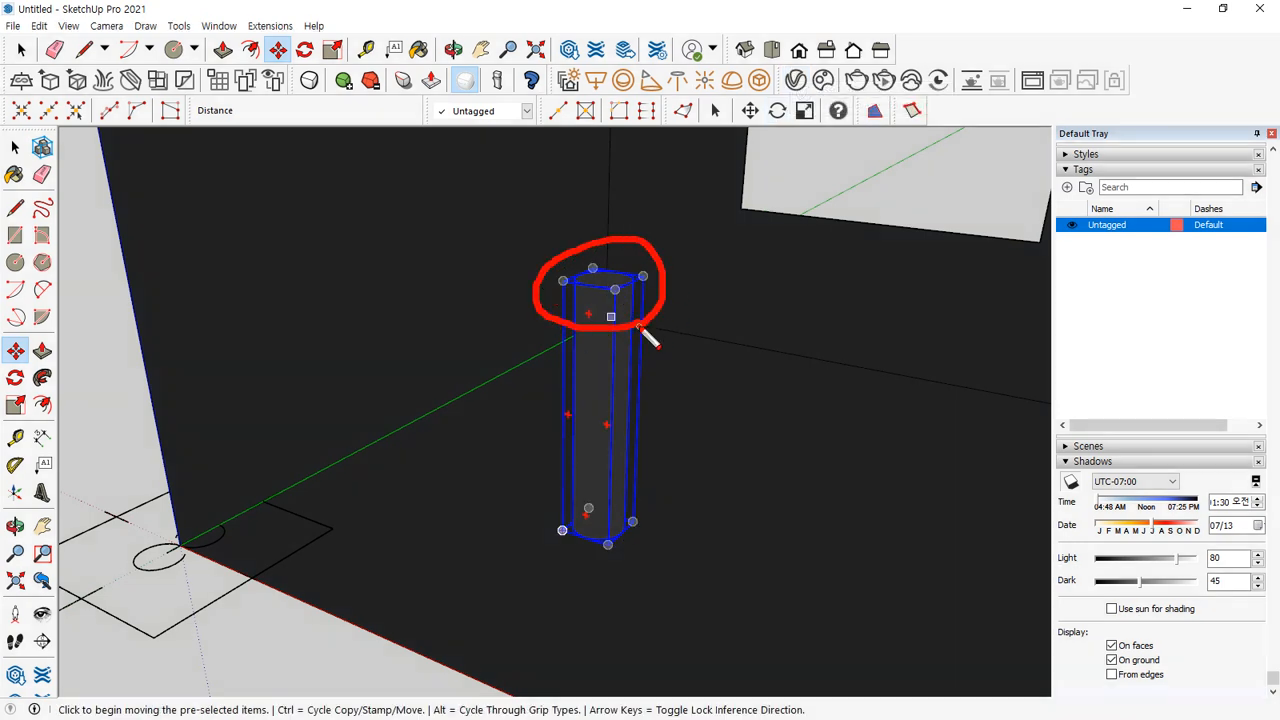
{"action": "left_click_drag", "start_coordinate": [762, 93], "coordinate": [778, 56]}
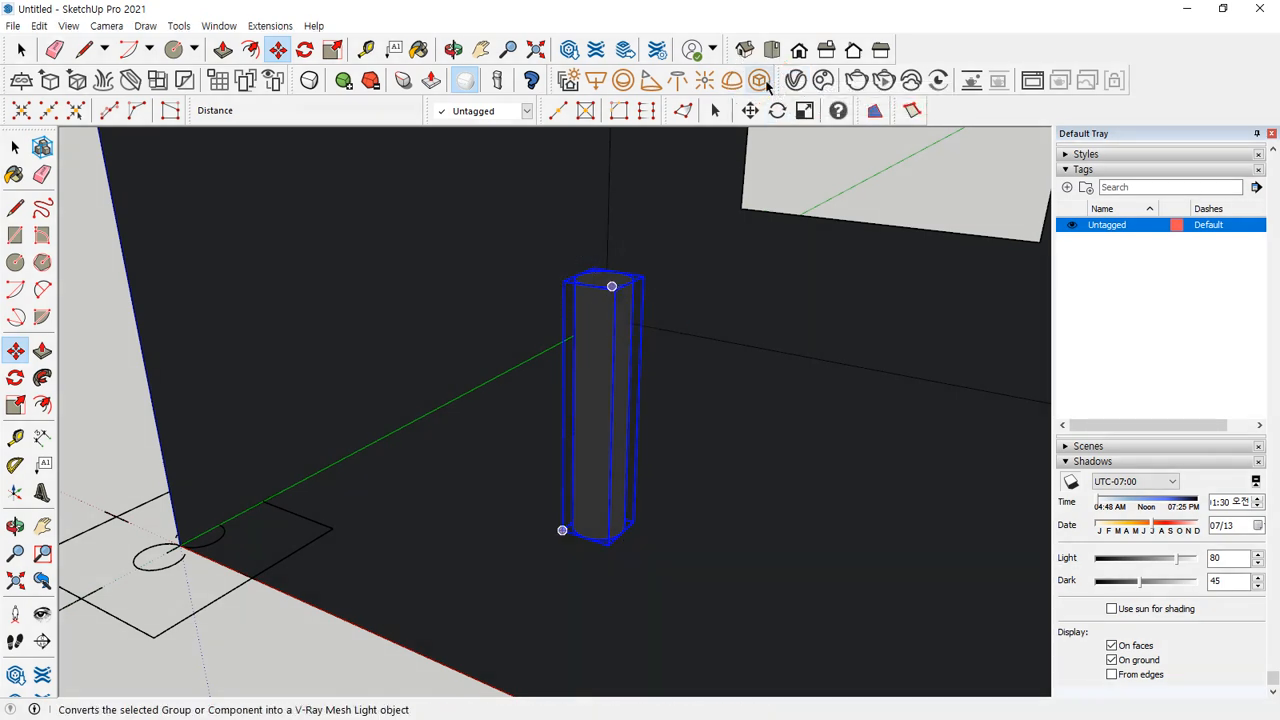
Convert the selected cylinder in the room into a V-Ray Mesh Light and render the interior with it
{"action": "left_click", "coordinate": [760, 80]}
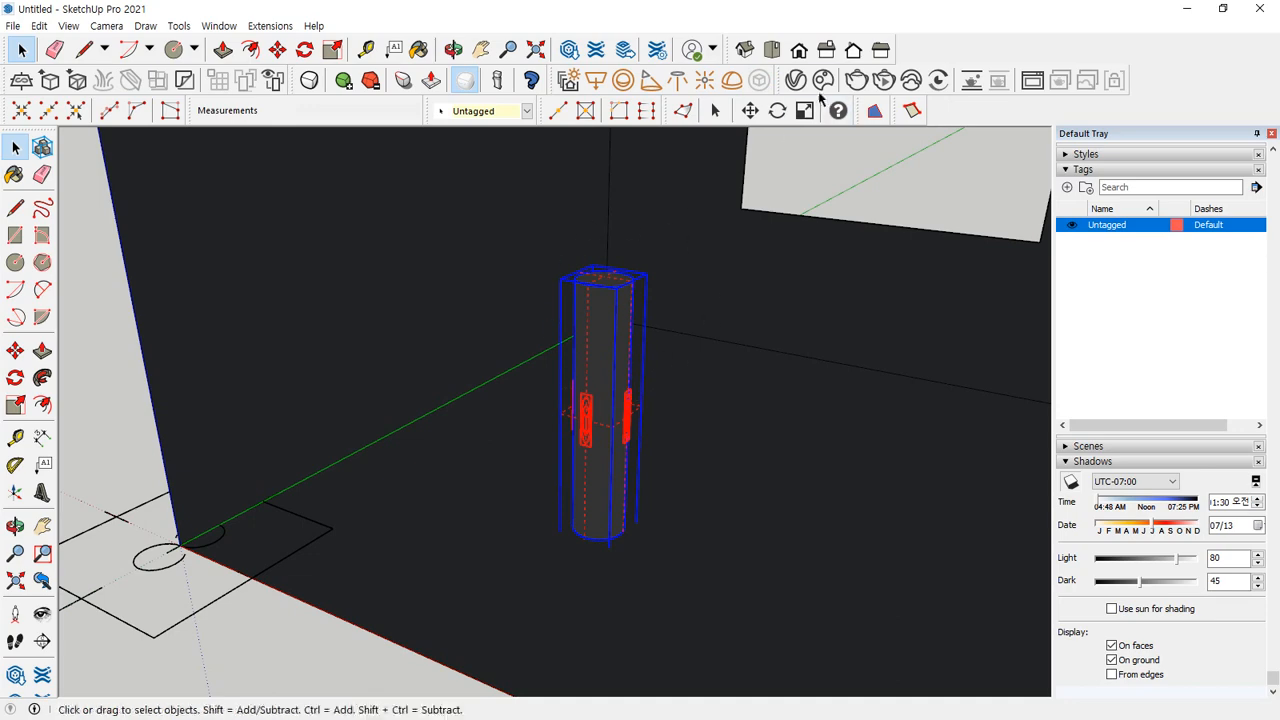
{"action": "left_click", "coordinate": [853, 86]}
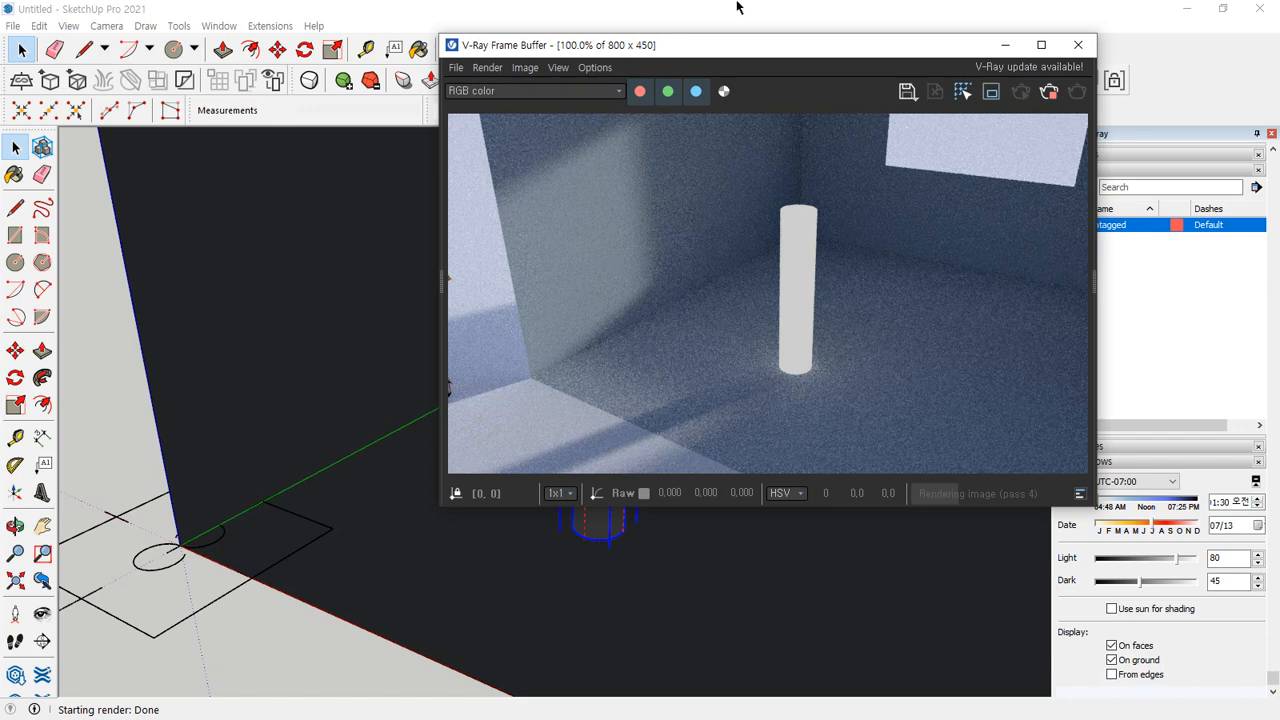
{"action": "left_click_drag", "start_coordinate": [729, 46], "coordinate": [988, 160]}
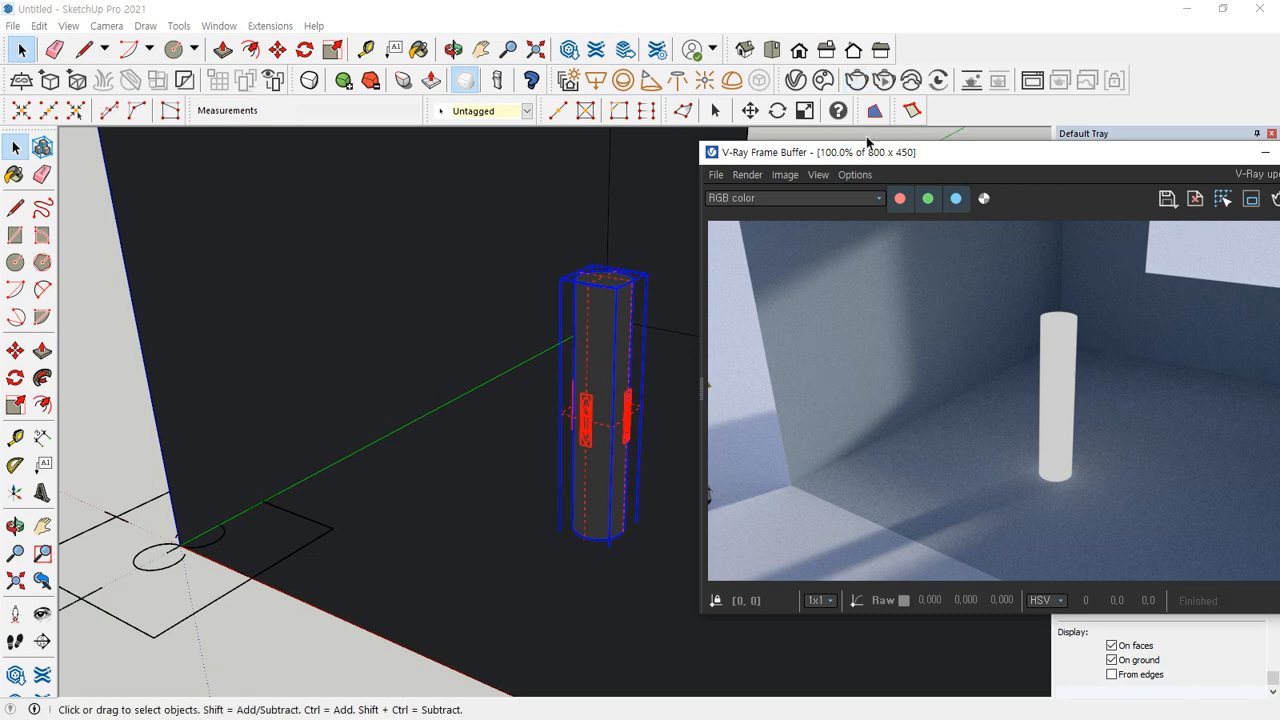
{"action": "left_click_drag", "start_coordinate": [892, 146], "coordinate": [631, 116]}
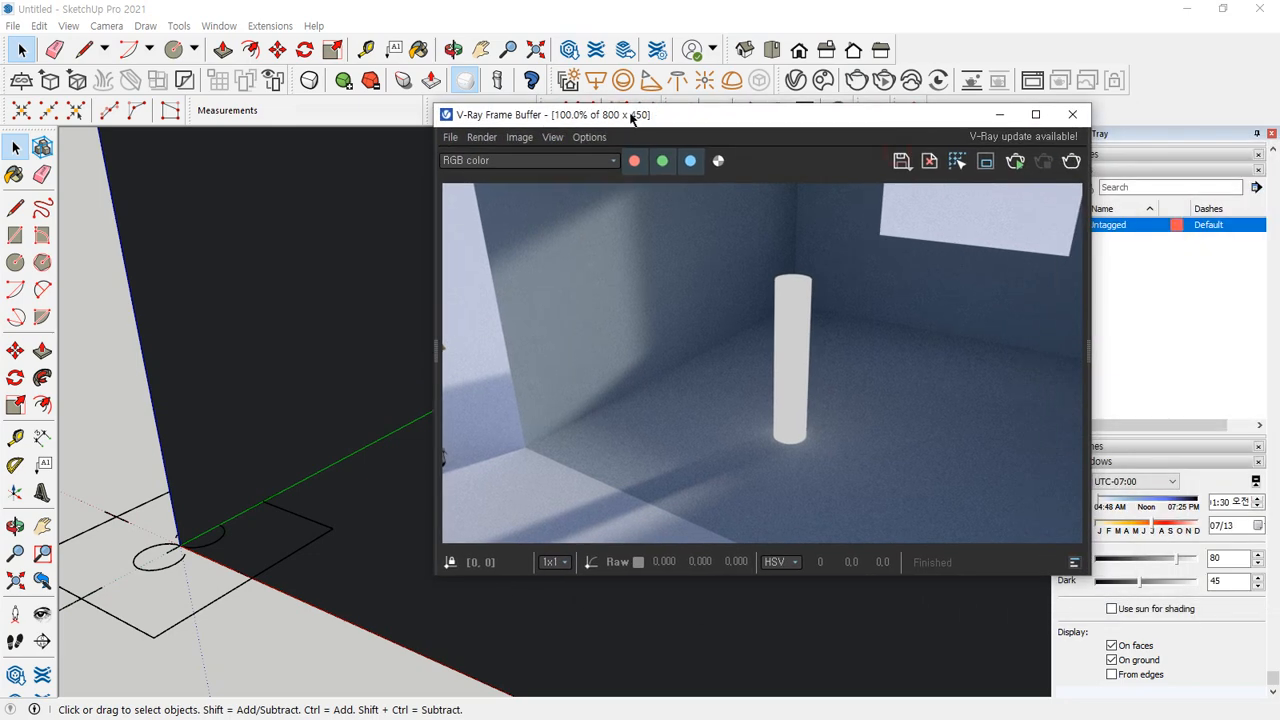